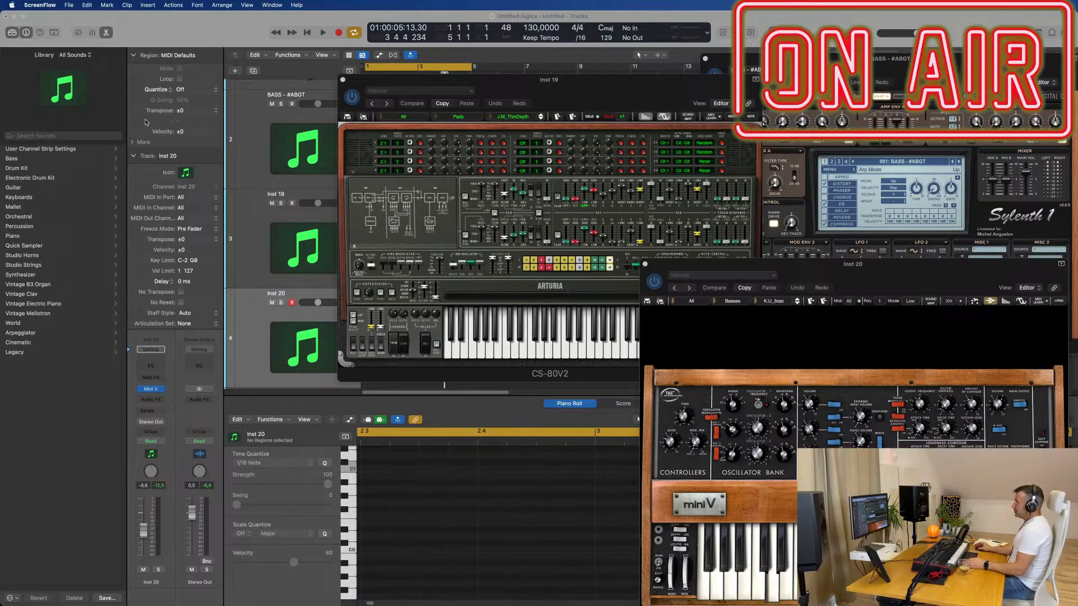
# - Move the CS-80V2 synth window clear of the tracks area and return focus to the arrangement
pyautogui.moveTo(442, 86); pyautogui.dragTo(721, 82)
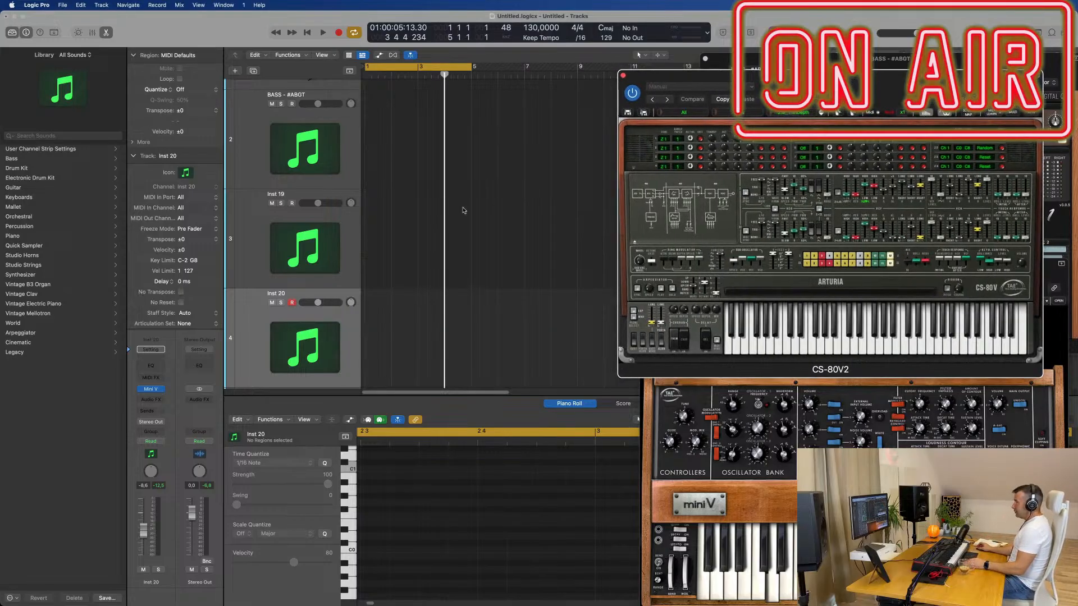
pyautogui.click(416, 260)
pyautogui.scroll(3, 417, 256)
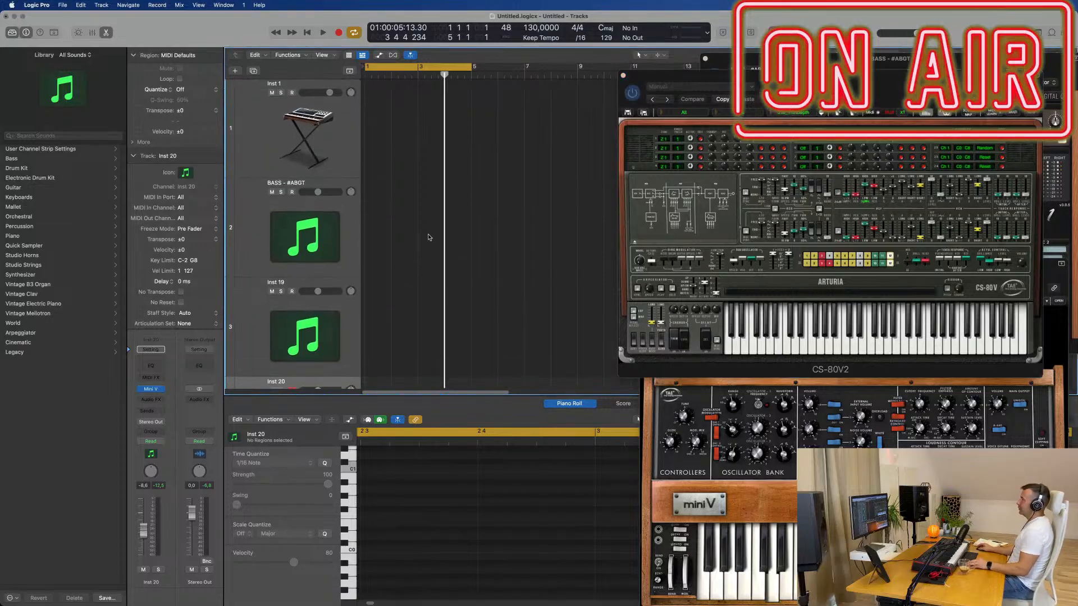
# - Play the Above and Beyond drum pattern through the cycle range and stop playback
pyautogui.scroll(-8, 429, 237)
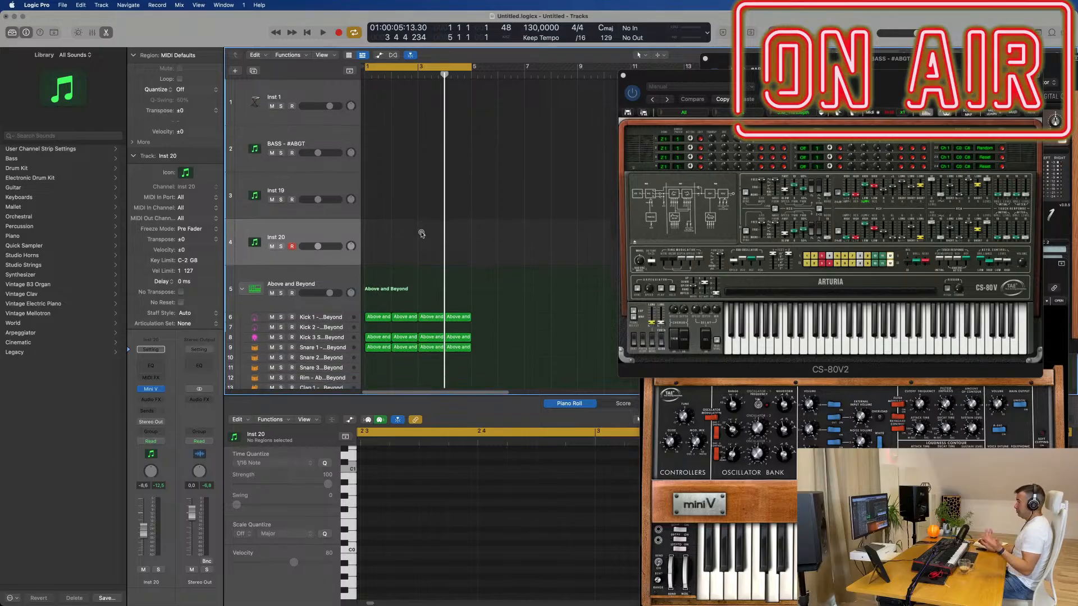
pyautogui.scroll(-1, 422, 233)
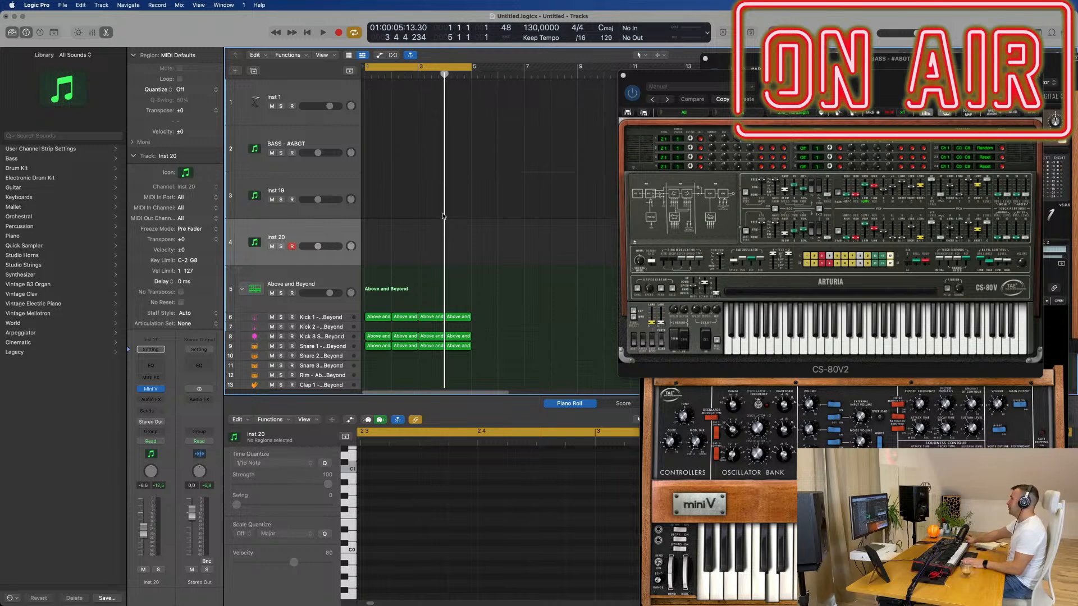
pyautogui.press('space')
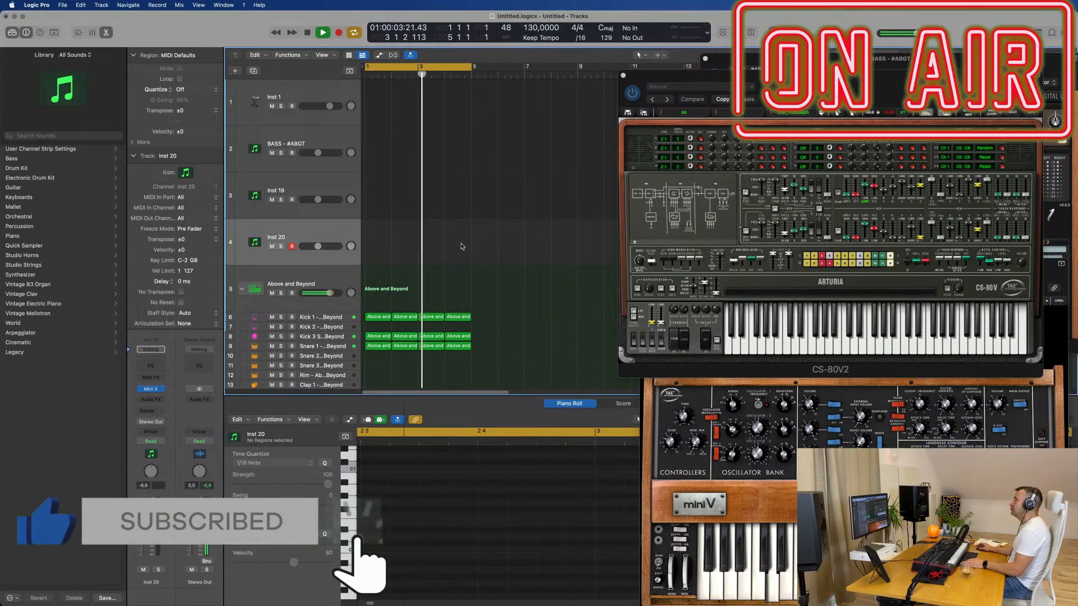
pyautogui.press('space')
# - Solo the Kick 1, Kick 3, Snare 1 and Hi-Hat 1 drum tracks one after another while the loop plays
pyautogui.scroll(-2, 459, 240)
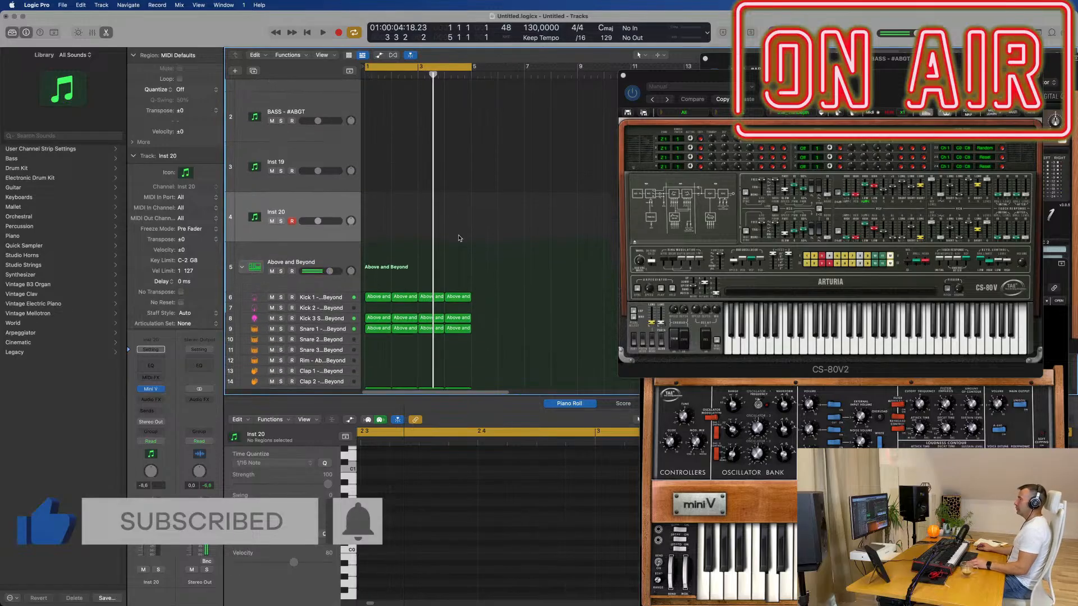
pyautogui.scroll(-5, 460, 238)
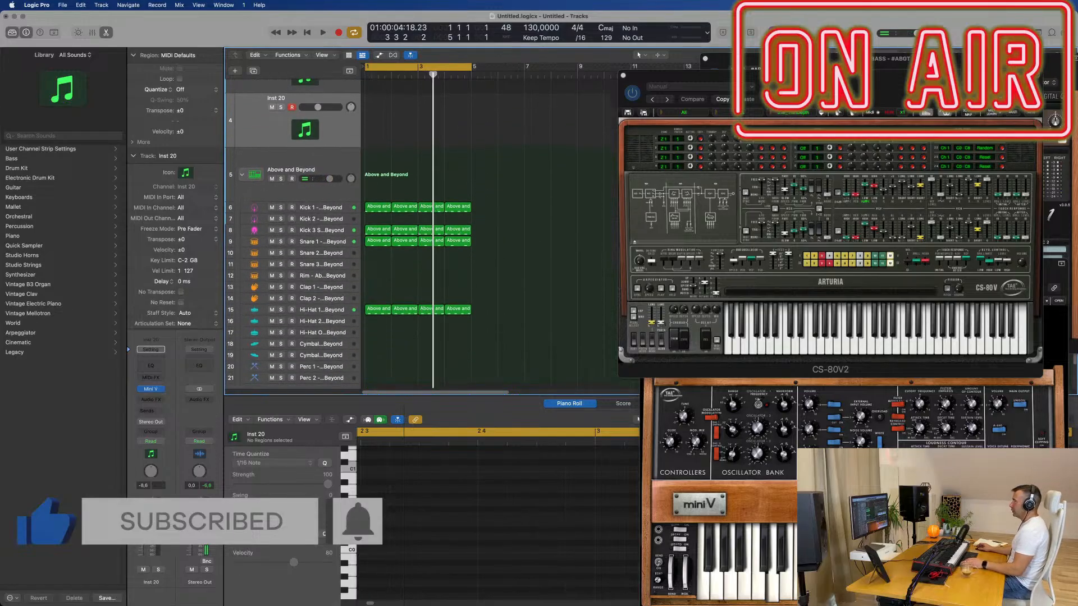
pyautogui.click(321, 211)
pyautogui.click(280, 208)
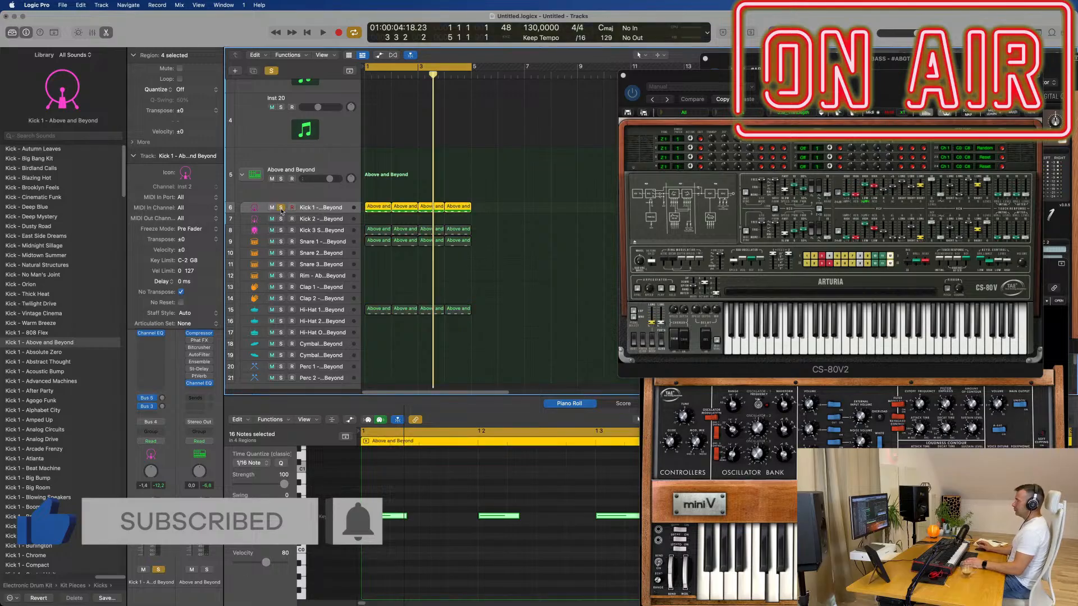
pyautogui.press('space')
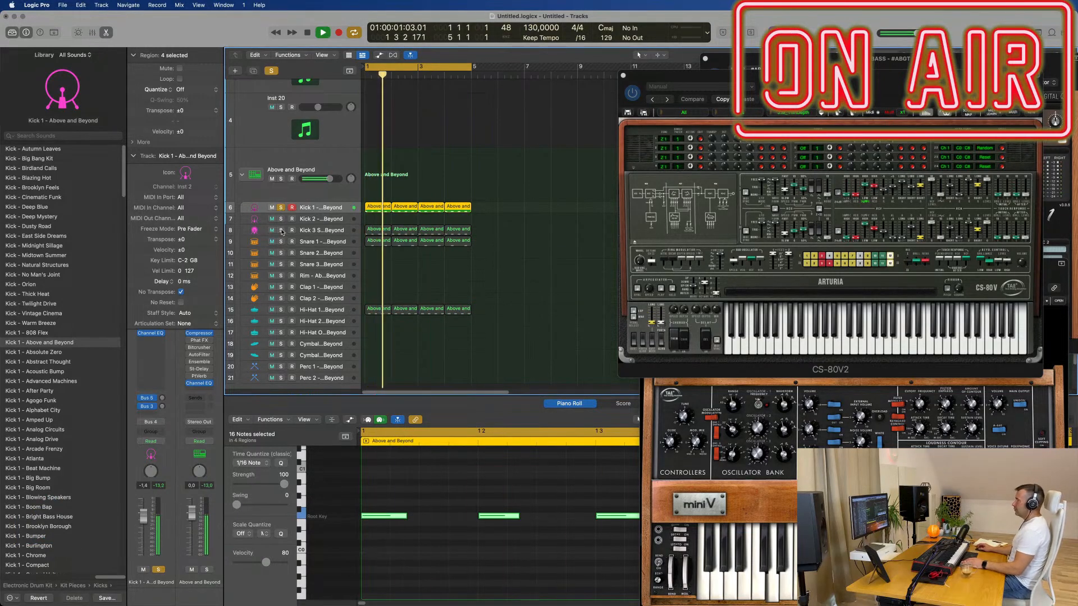
pyautogui.click(281, 230)
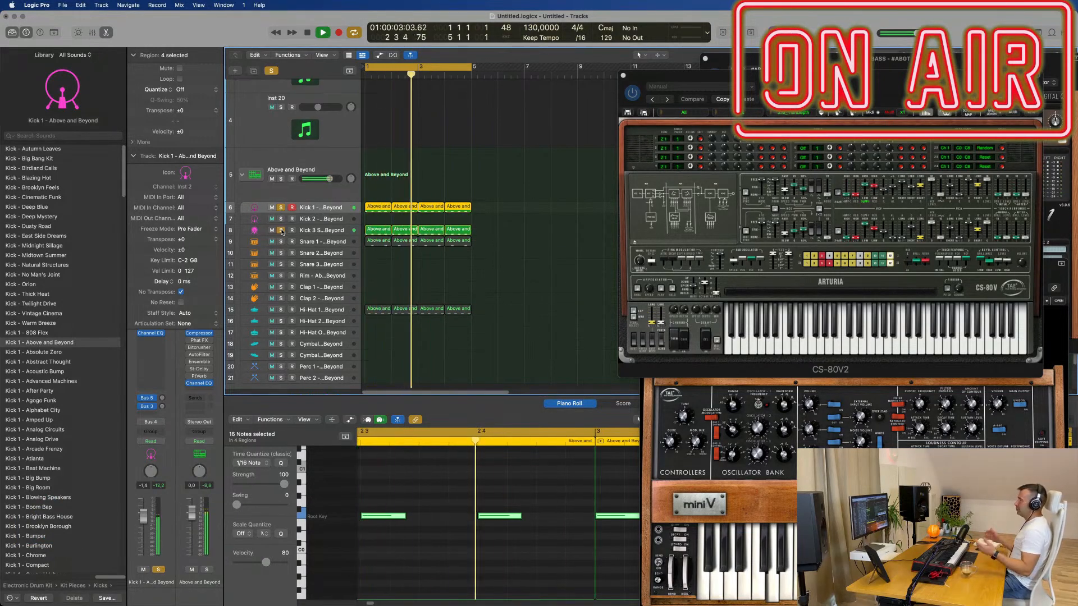
pyautogui.click(281, 242)
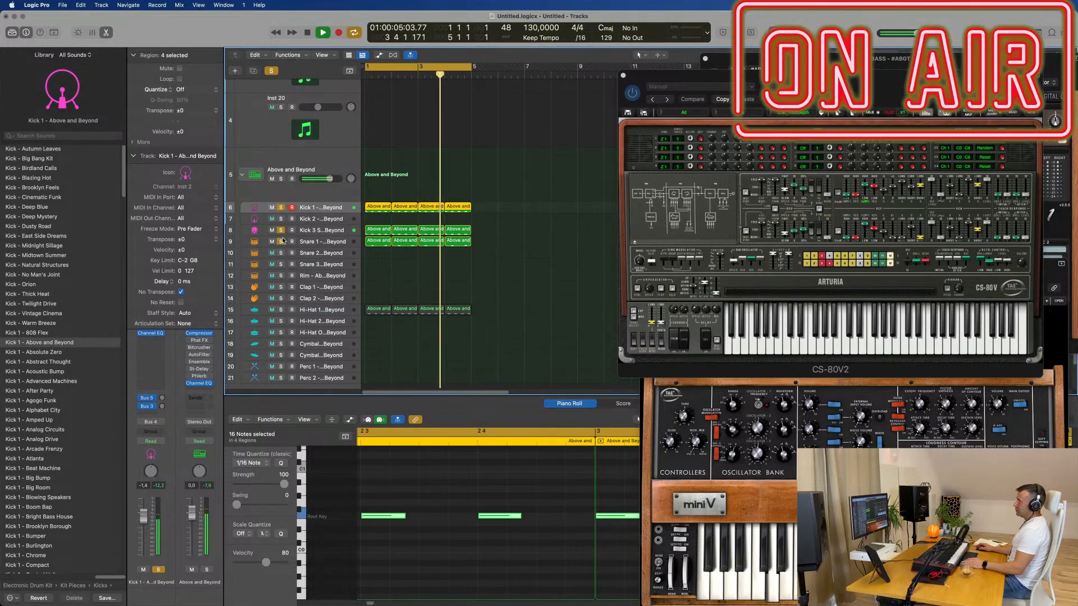
pyautogui.click(282, 310)
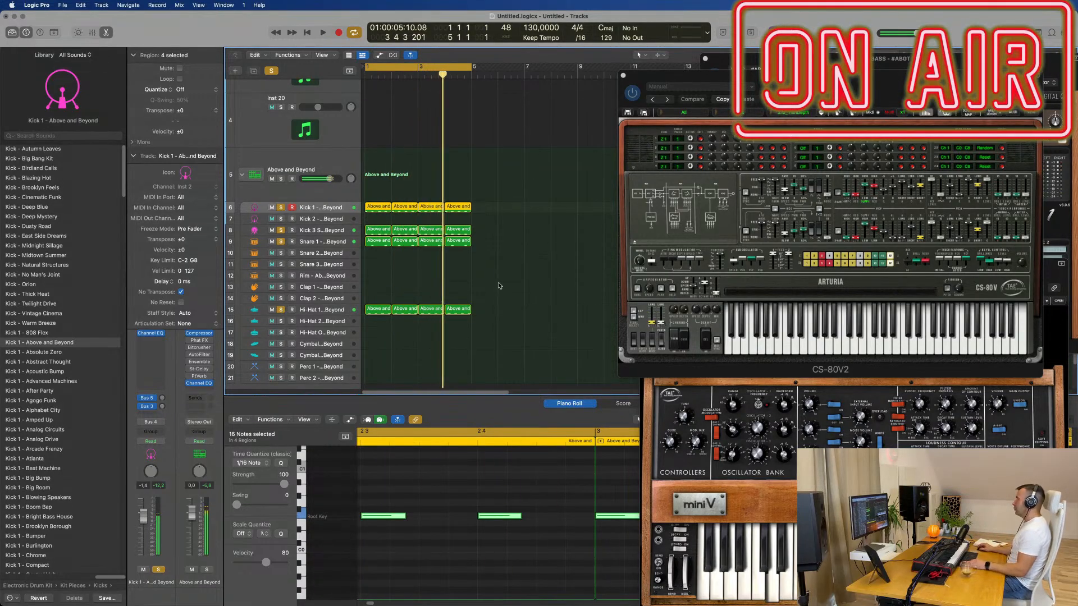
# - Deselect the drum regions and restart playback of the soloed drums from the beginning
pyautogui.scroll(3, 500, 286)
pyautogui.click(487, 174)
pyautogui.scroll(2, 486, 177)
pyautogui.press('space')
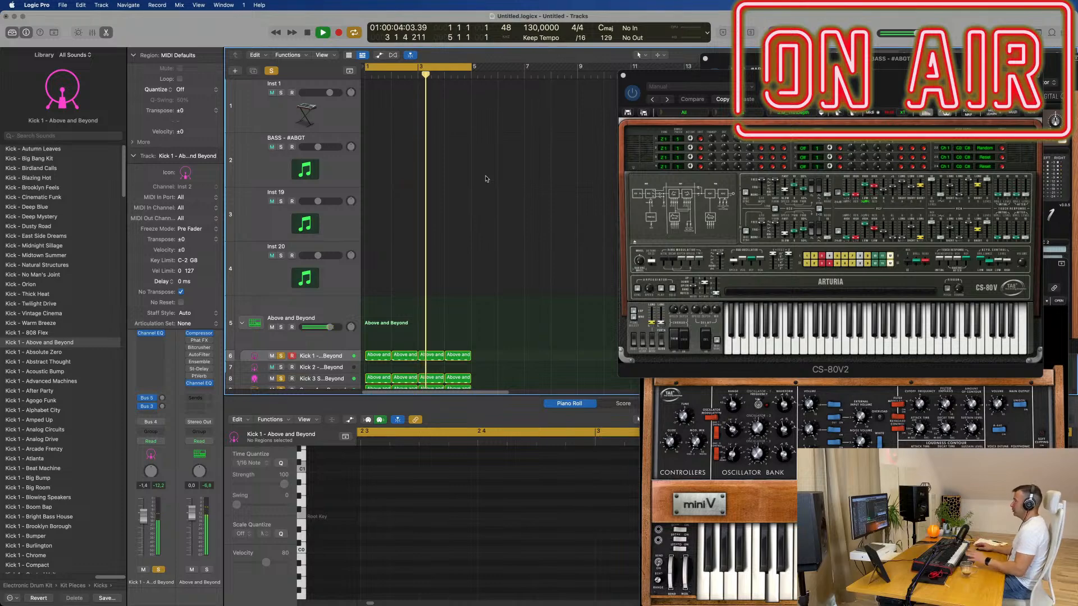
pyautogui.press('Return')
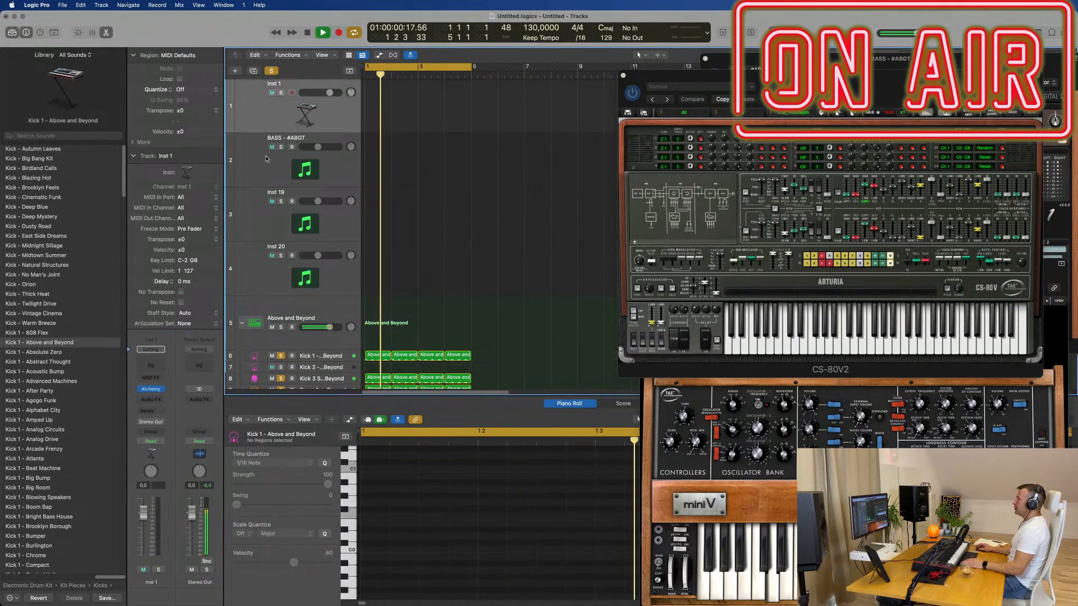
# - Select the BASS - #ABGT track and place its Sylenth1 window beside the track headers, above the CS-80V2 window
pyautogui.click(259, 162)
pyautogui.moveTo(798, 75); pyautogui.dragTo(794, 207)
pyautogui.moveTo(942, 62); pyautogui.dragTo(715, 66)
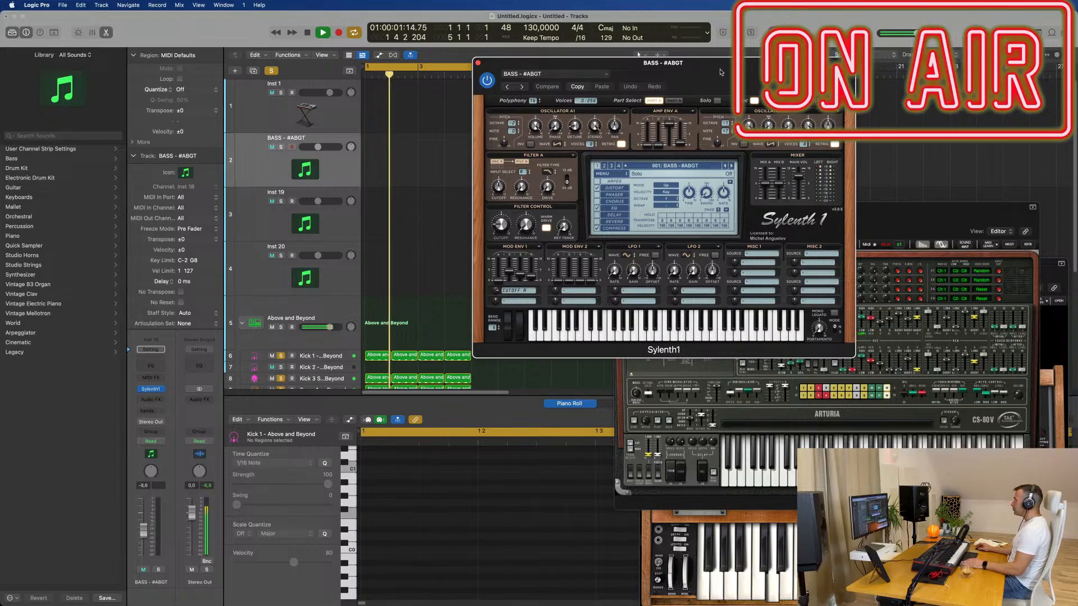
pyautogui.moveTo(721, 71); pyautogui.dragTo(665, 79)
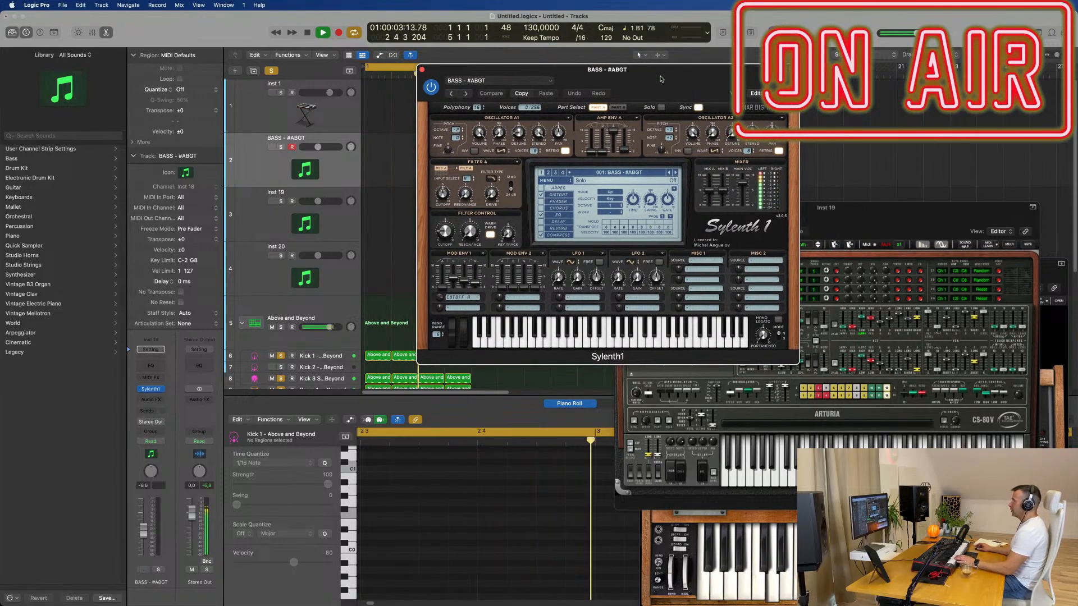
pyautogui.click(261, 169)
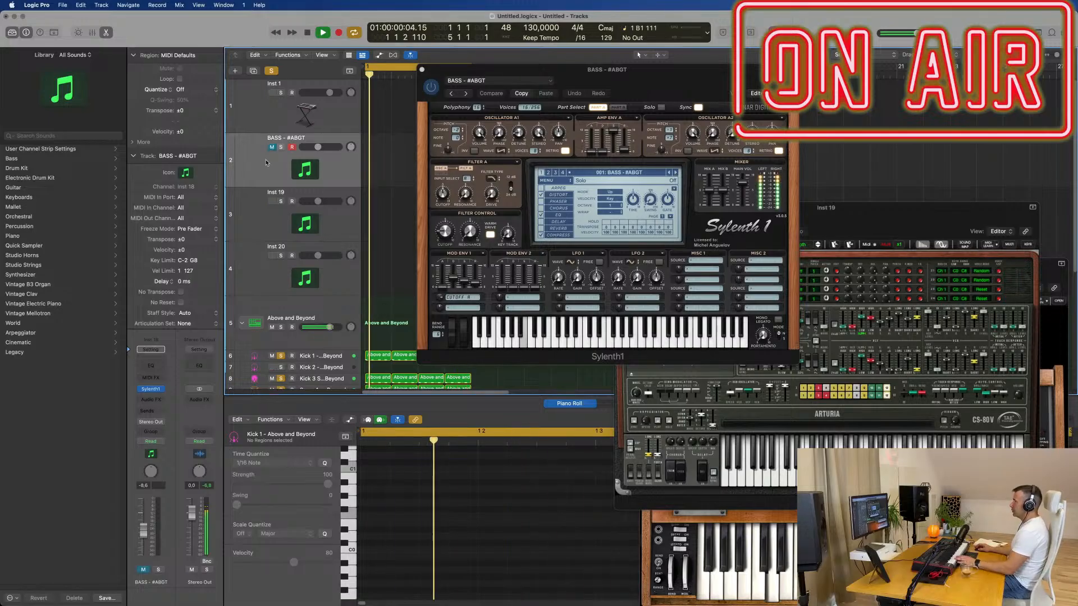
# - Solo the bass track and step its Sylenth1 preset forward to 004: BASS - Bull$hit
pyautogui.click(281, 147)
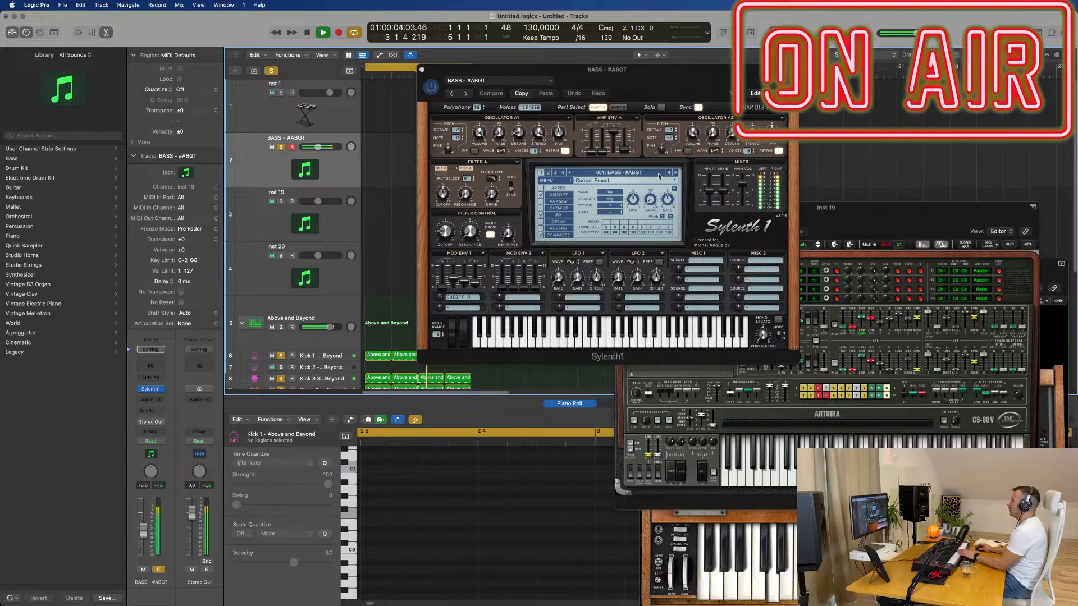
pyautogui.click(676, 173)
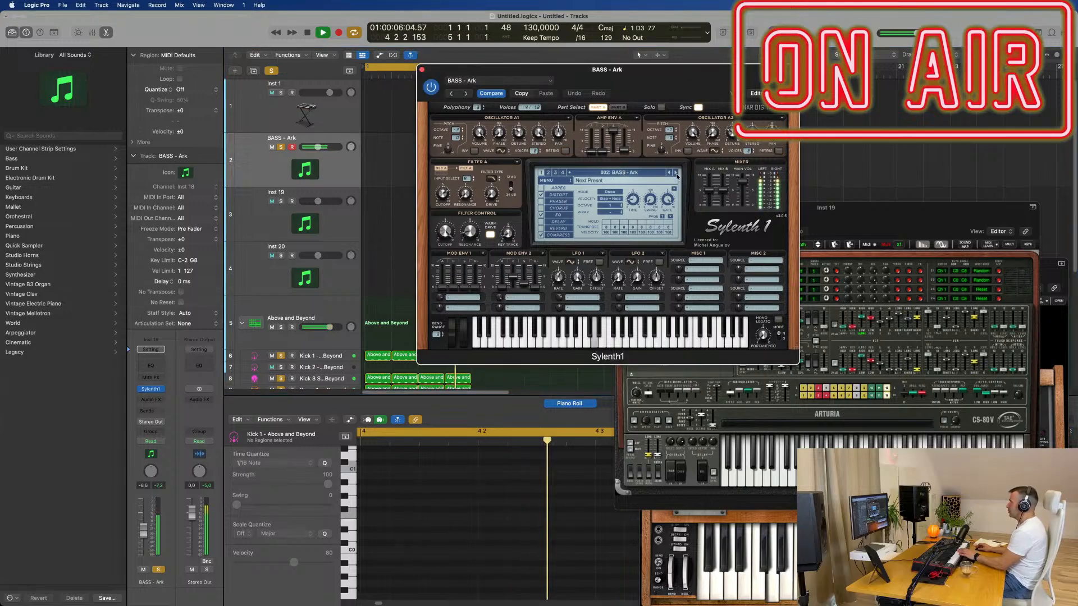
pyautogui.click(676, 173)
pyautogui.click(677, 173)
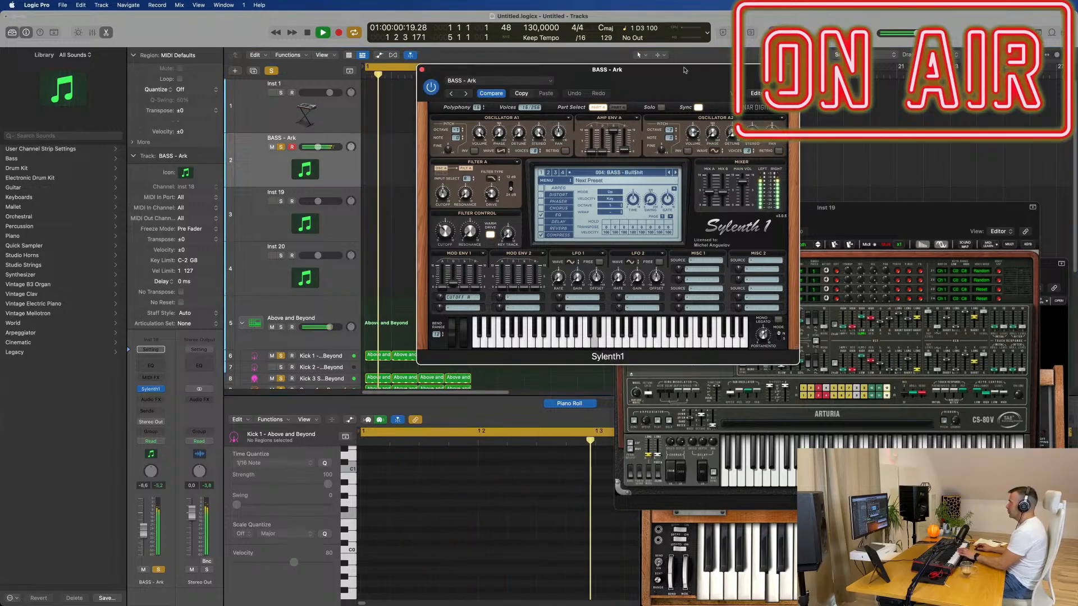
# - Move the Sylenth1 window aside and copy the first Kick 1 region onto the bass track at bar 1
pyautogui.moveTo(685, 70); pyautogui.dragTo(971, 71)
pyautogui.click(378, 355)
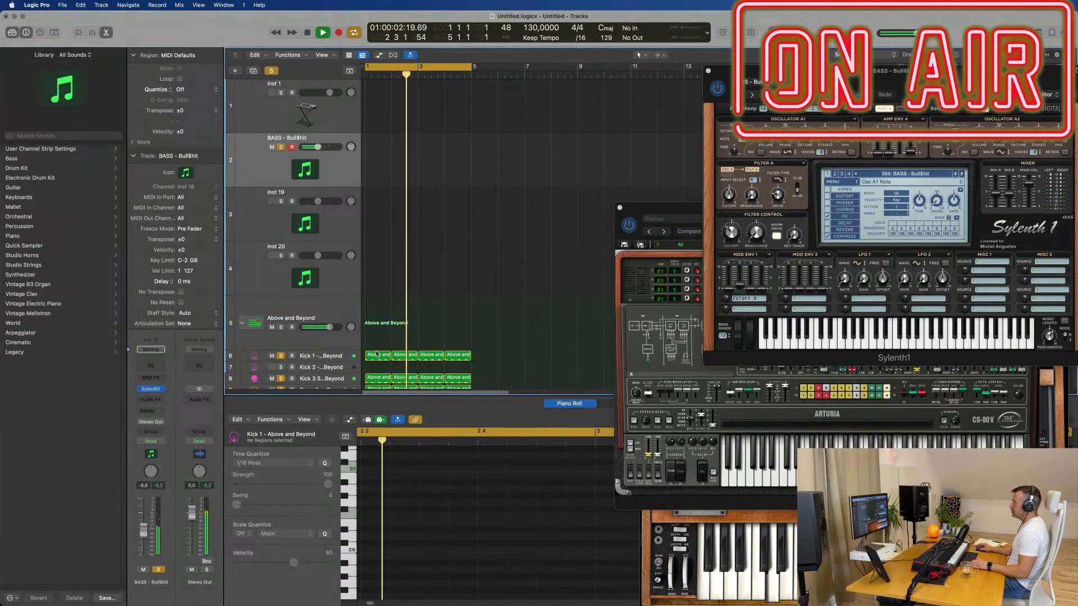
pyautogui.click(377, 355)
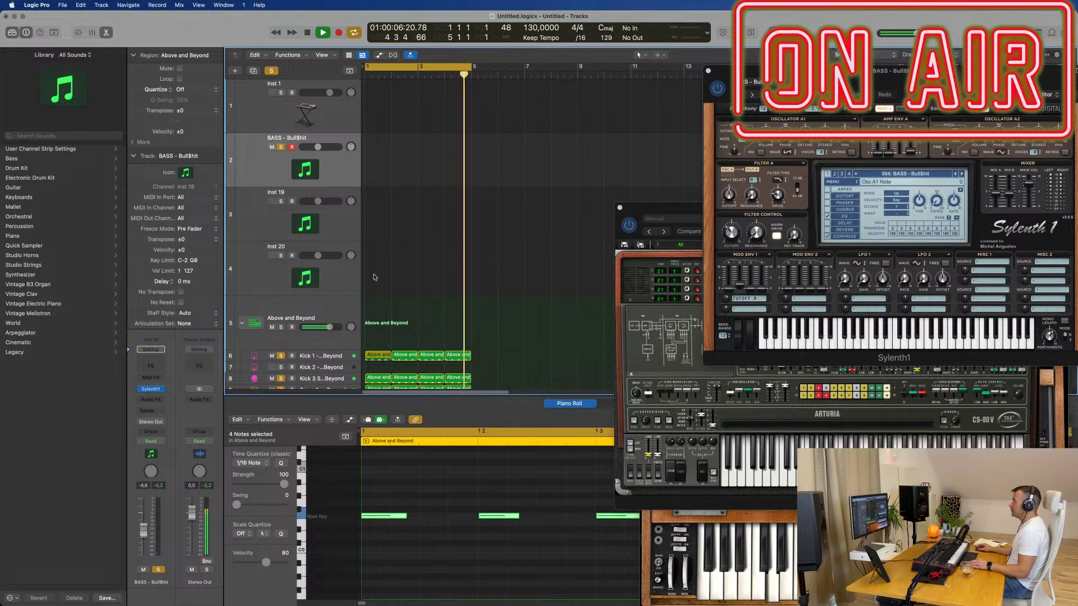
pyautogui.moveTo(381, 359); pyautogui.dragTo(377, 169)
# - Shorten the four F0 bass notes to sixteenths and duplicate them to make three consecutive notes per beat
pyautogui.press('space')
pyautogui.press('space')
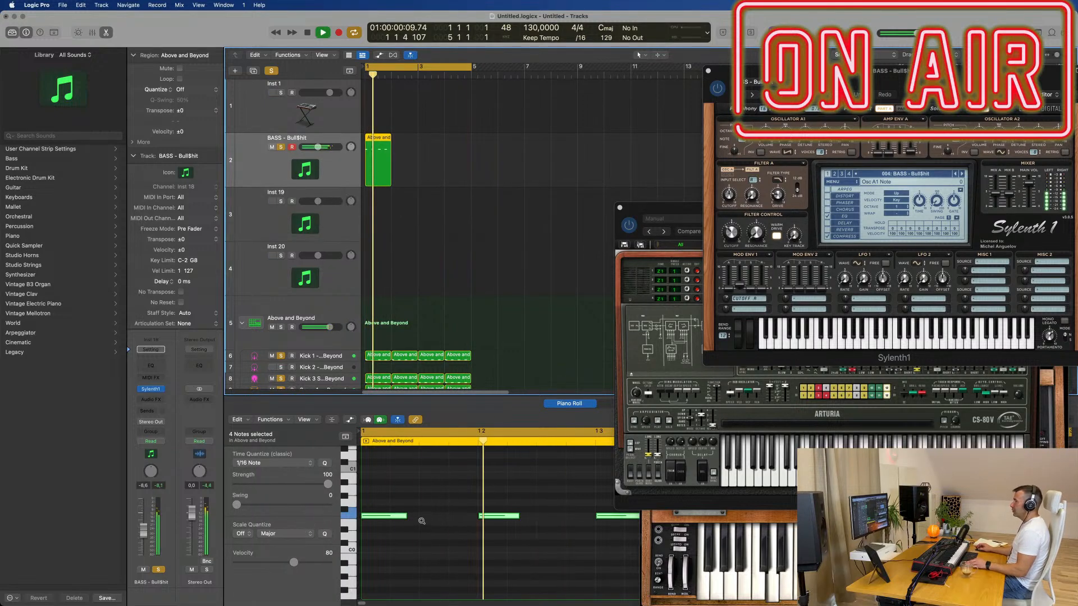
pyautogui.scroll(-3, 420, 522)
pyautogui.press('space')
pyautogui.click(418, 524)
pyautogui.scroll(-1, 406, 526)
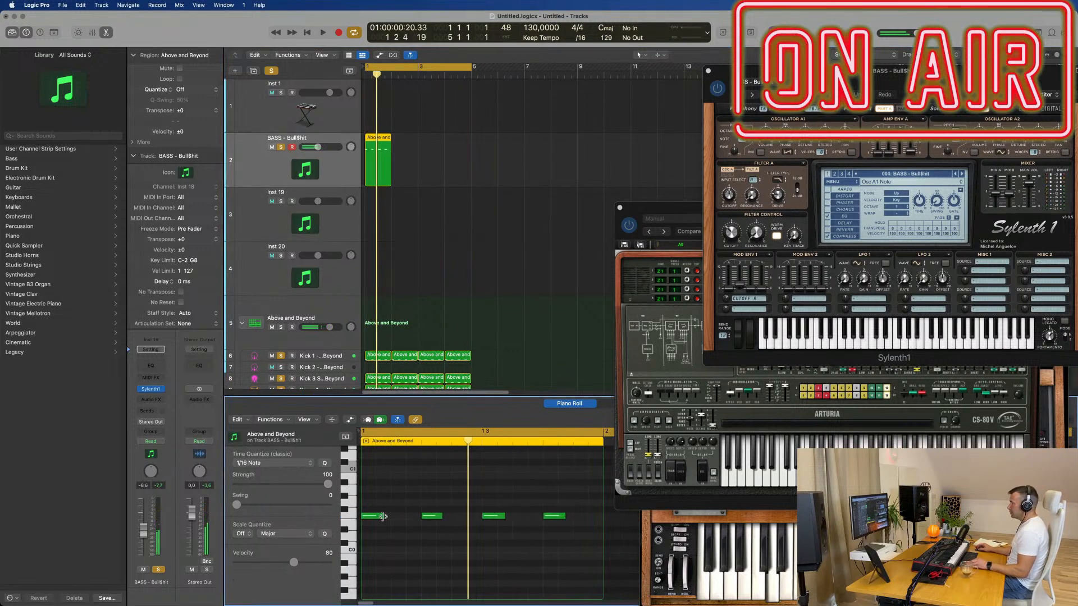
pyautogui.moveTo(385, 517)
pyautogui.mouseDown()
pyautogui.moveTo(370, 517)
pyautogui.moveTo(399, 519)
pyautogui.mouseUp()
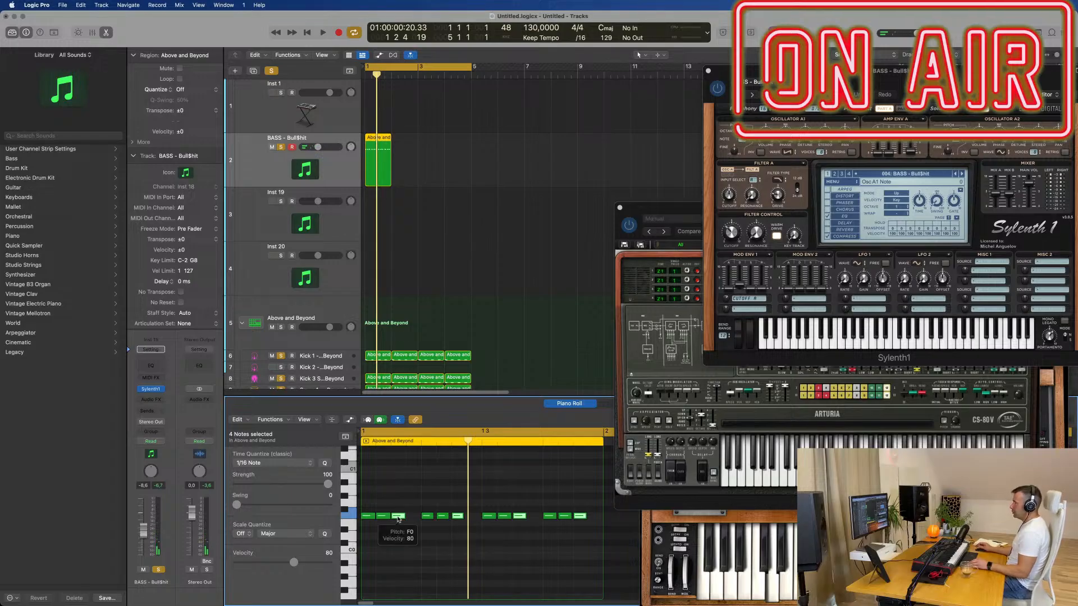
# - Copy the third note of each beat to the fourth sixteenth at D0, and transpose all bass notes up two octaves
pyautogui.moveTo(398, 518); pyautogui.dragTo(413, 539)
pyautogui.press('super+a')
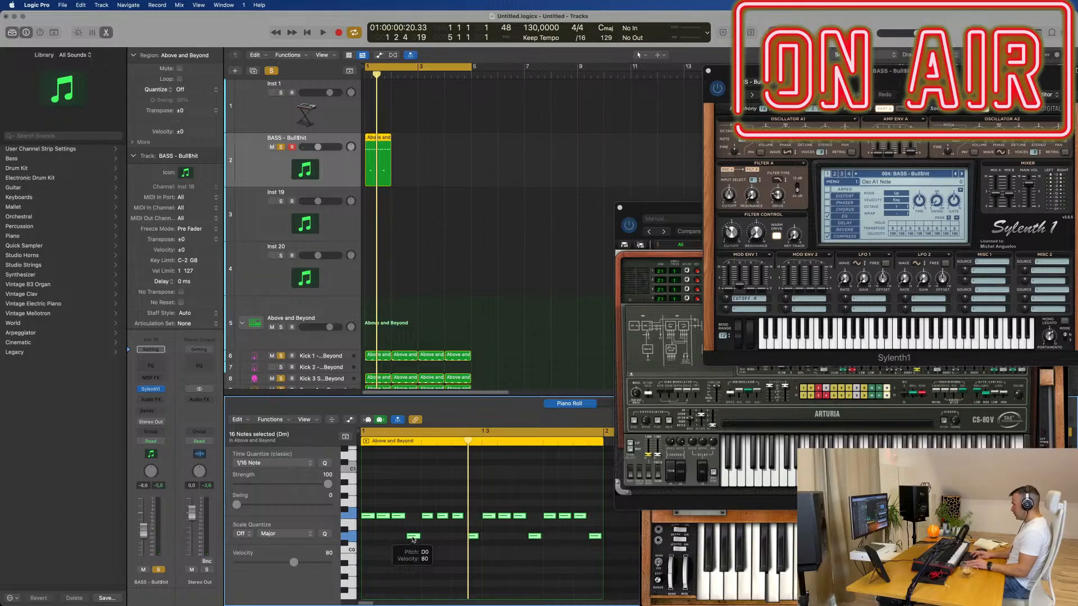
pyautogui.hotkey('alt', 'shift', 'Up')
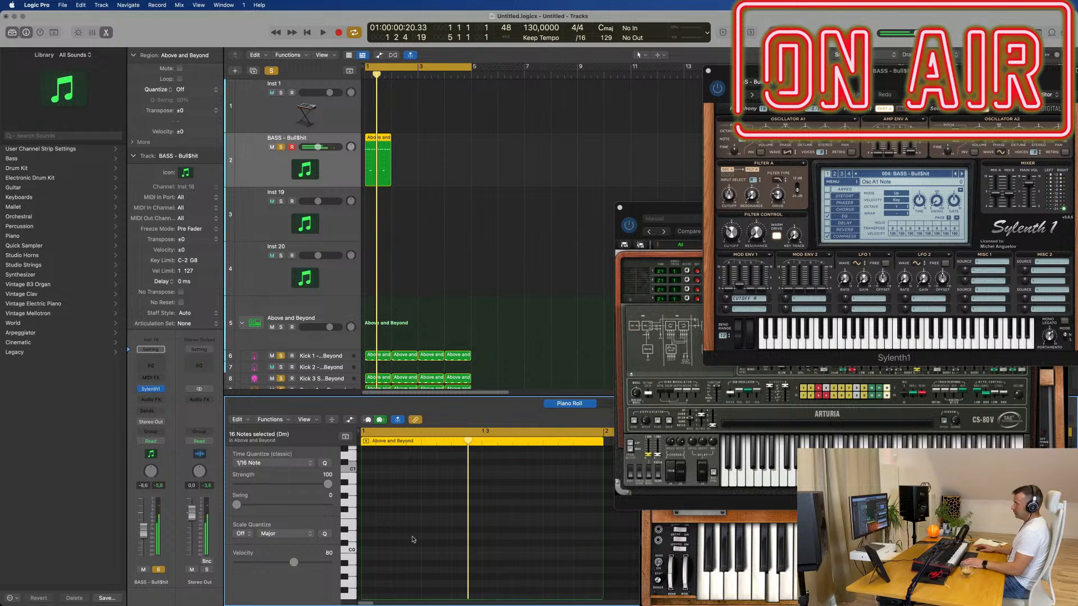
# - Play the bass with the drums from the start and lower the bass track's volume to -13.4 dB
pyautogui.scroll(5, 460, 247)
pyautogui.scroll(-2, 461, 248)
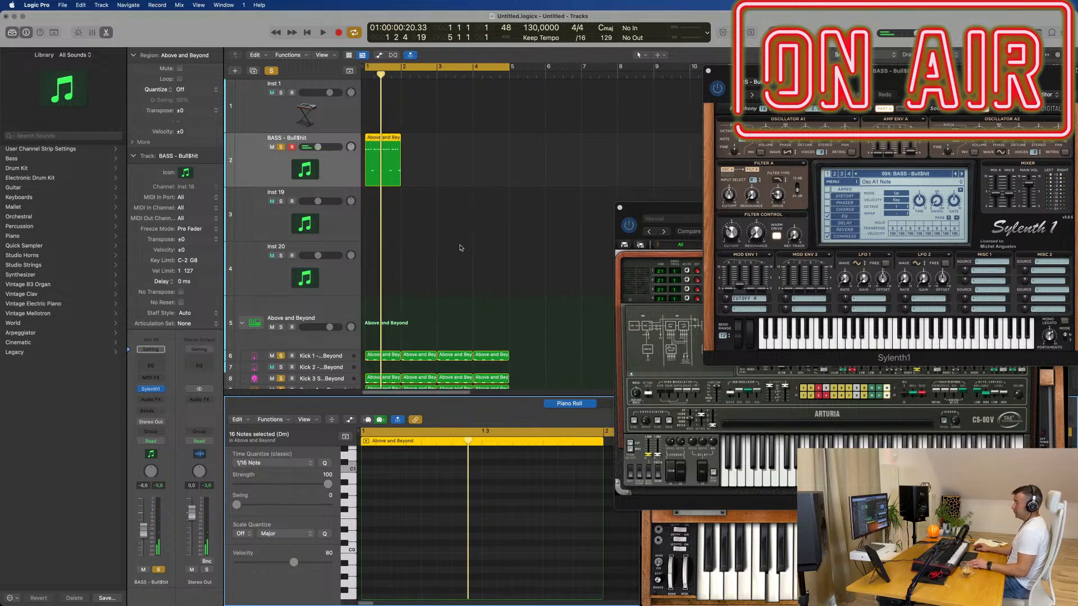
pyautogui.scroll(2, 460, 248)
pyautogui.press('space')
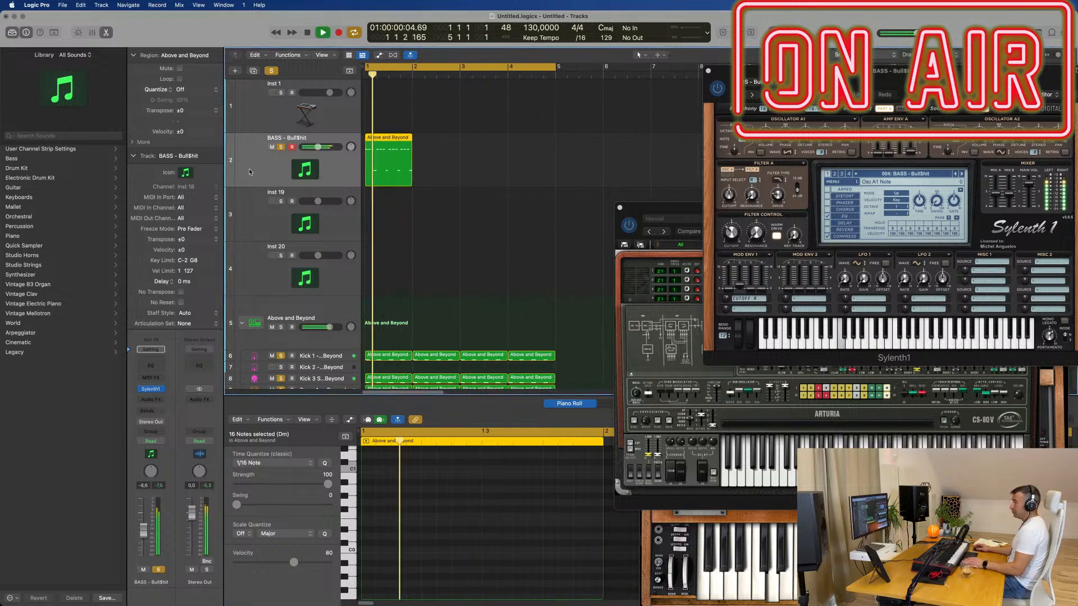
pyautogui.press('space')
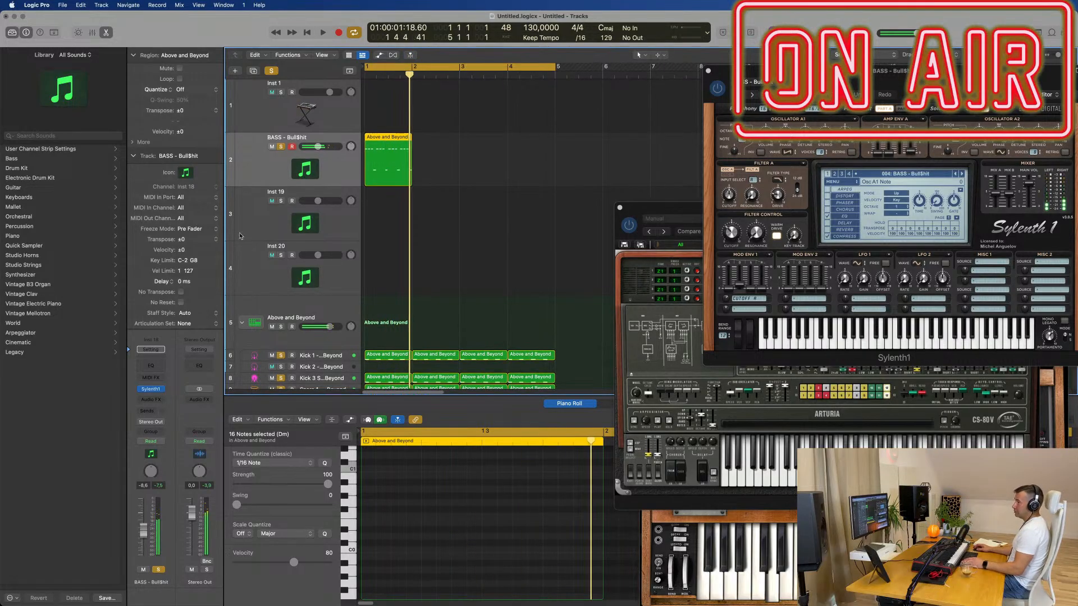
pyautogui.press('Return')
pyautogui.press('space')
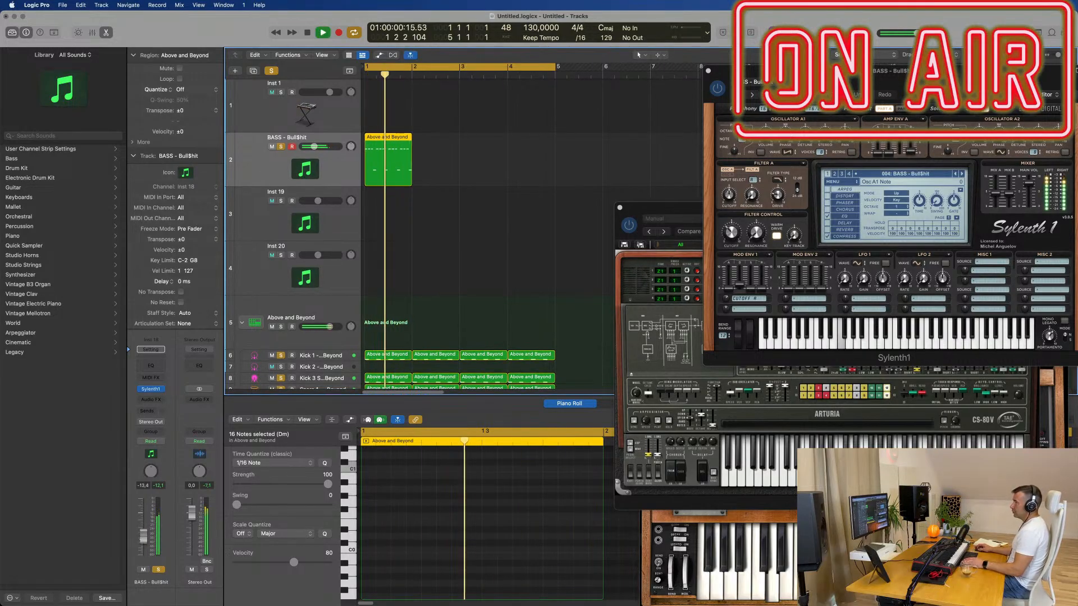
# - Reopen the Piano Roll to review the transposed bass notes while playing the loop
pyautogui.press('p')
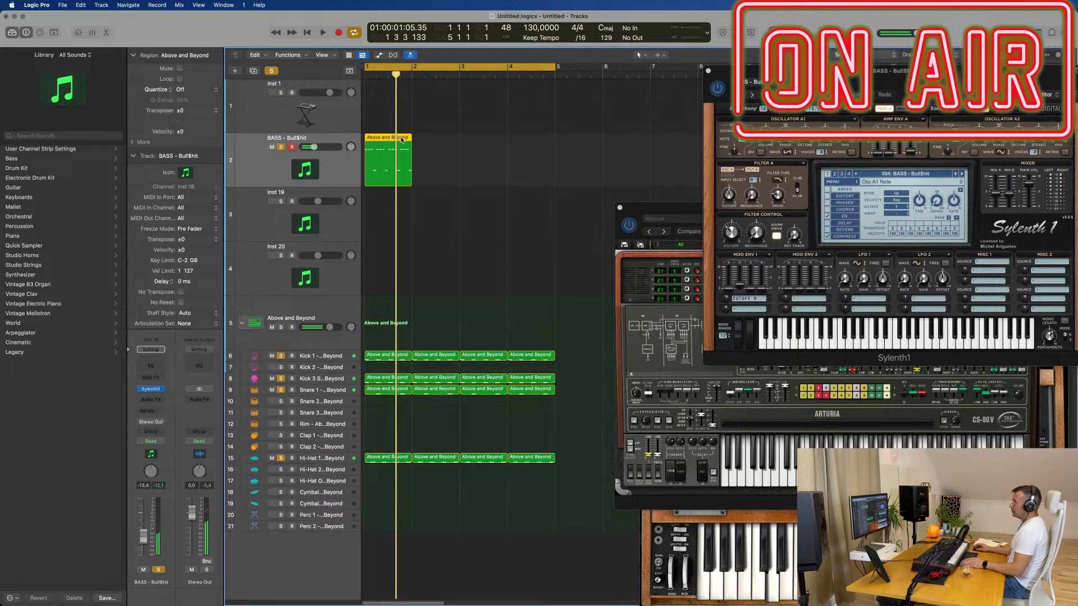
pyautogui.press('p')
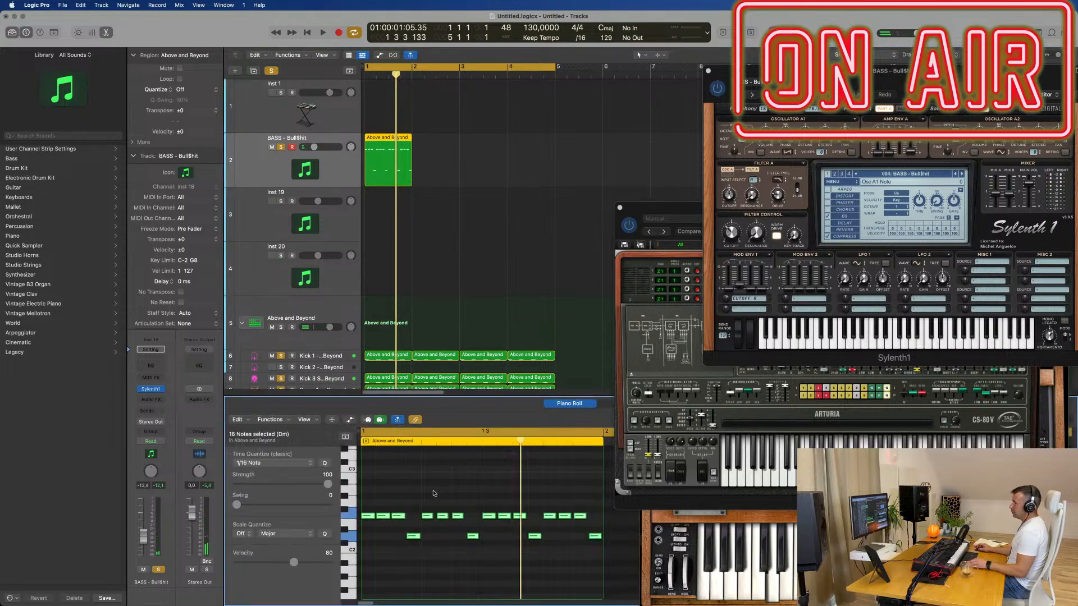
pyautogui.press('super+Right')
pyautogui.hscroll(-3, 412, 515)
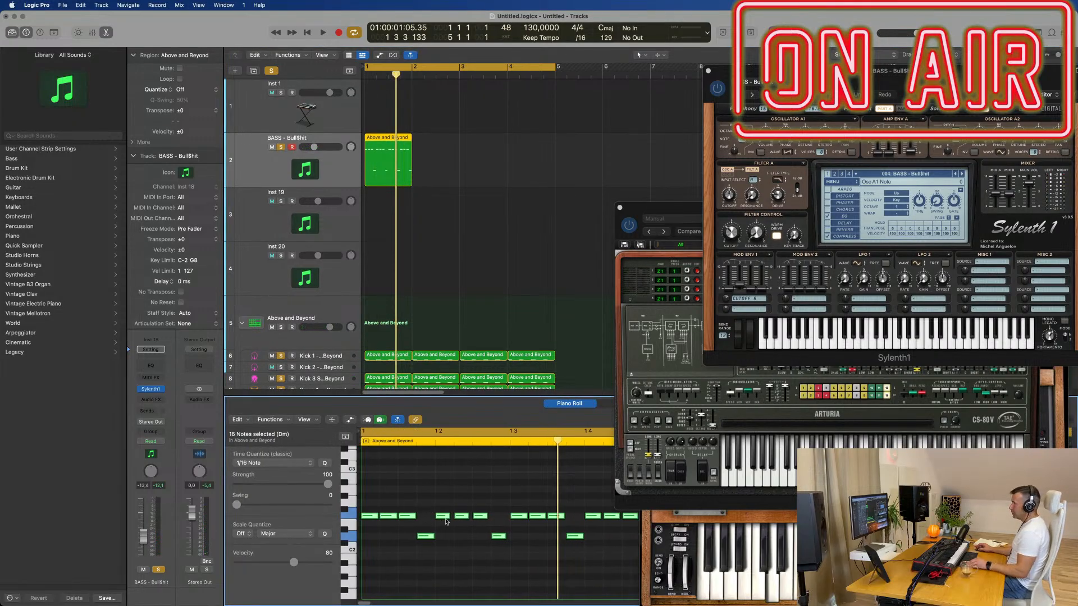
pyautogui.press('space')
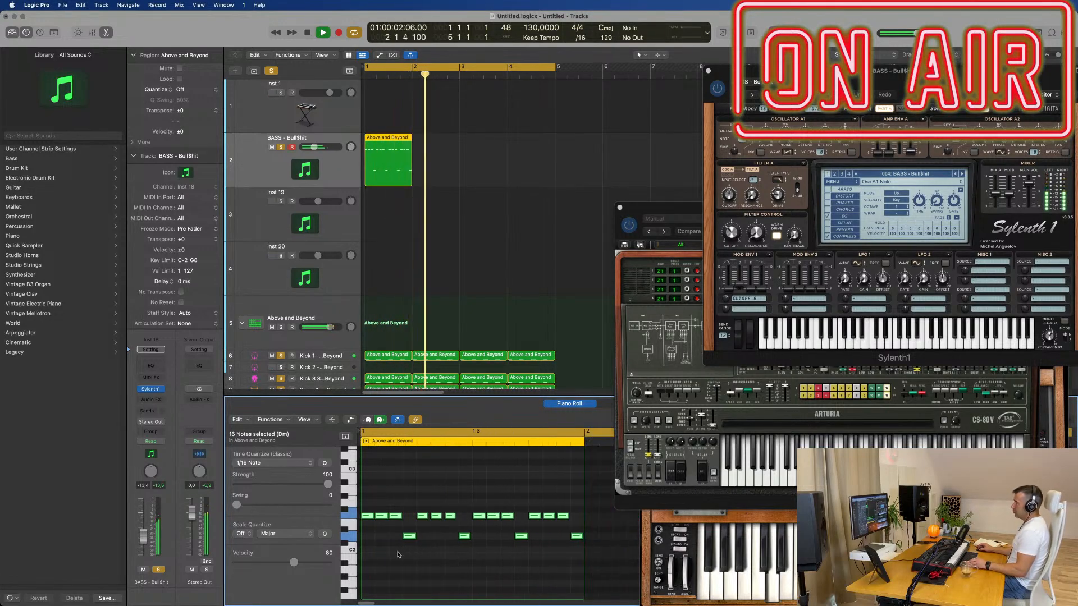
# - Try the four lower bass notes at a higher pitch, then move them back down to D while playing the loop
pyautogui.click(427, 549)
pyautogui.press('space')
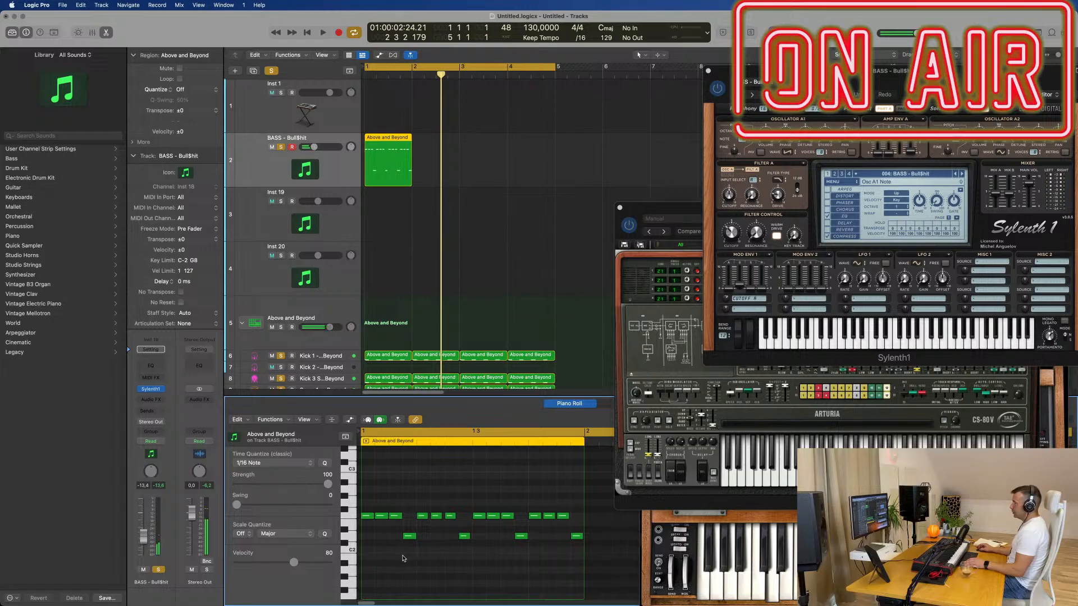
pyautogui.moveTo(399, 556); pyautogui.dragTo(622, 533)
pyautogui.hotkey('alt', 'shift', 'Up')
pyautogui.hotkey('alt', 'shift', 'Up')
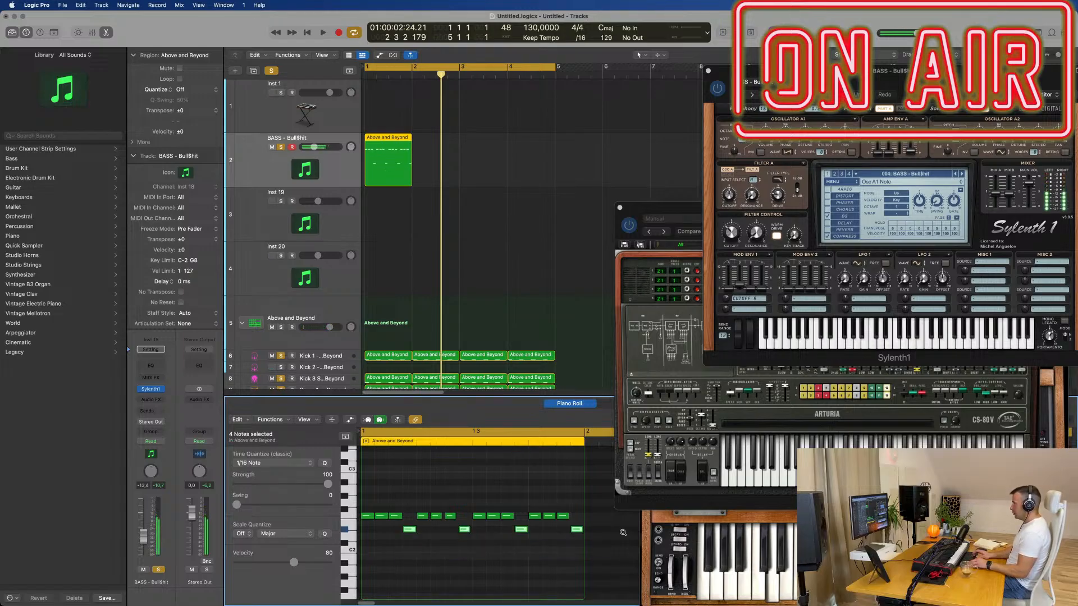
pyautogui.press('space')
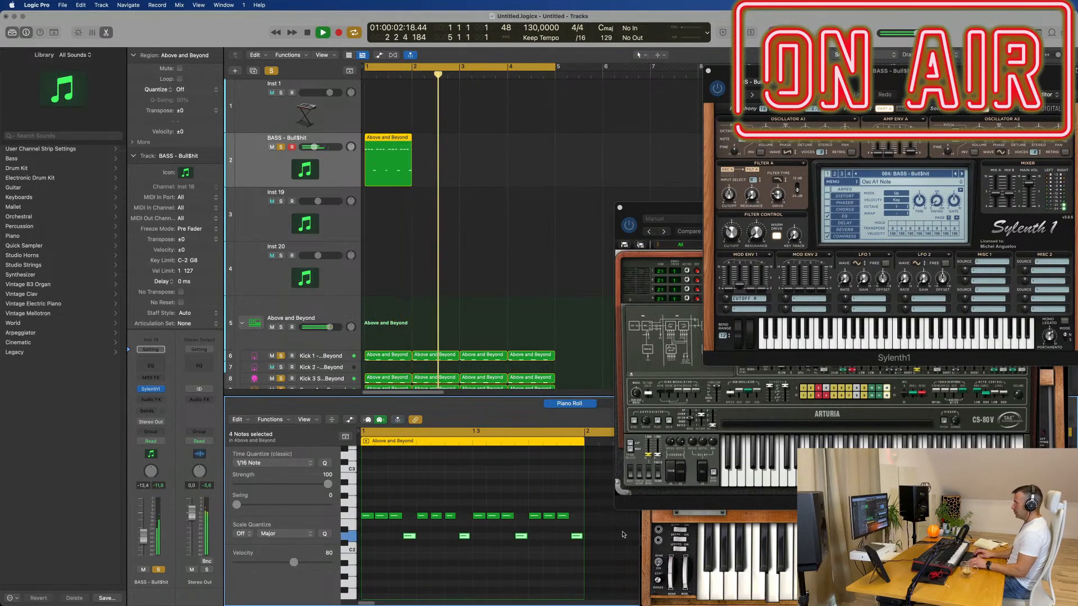
pyautogui.hotkey('alt', 'Down')
pyautogui.hotkey('alt', 'Down')
pyautogui.hotkey('alt', 'Down')
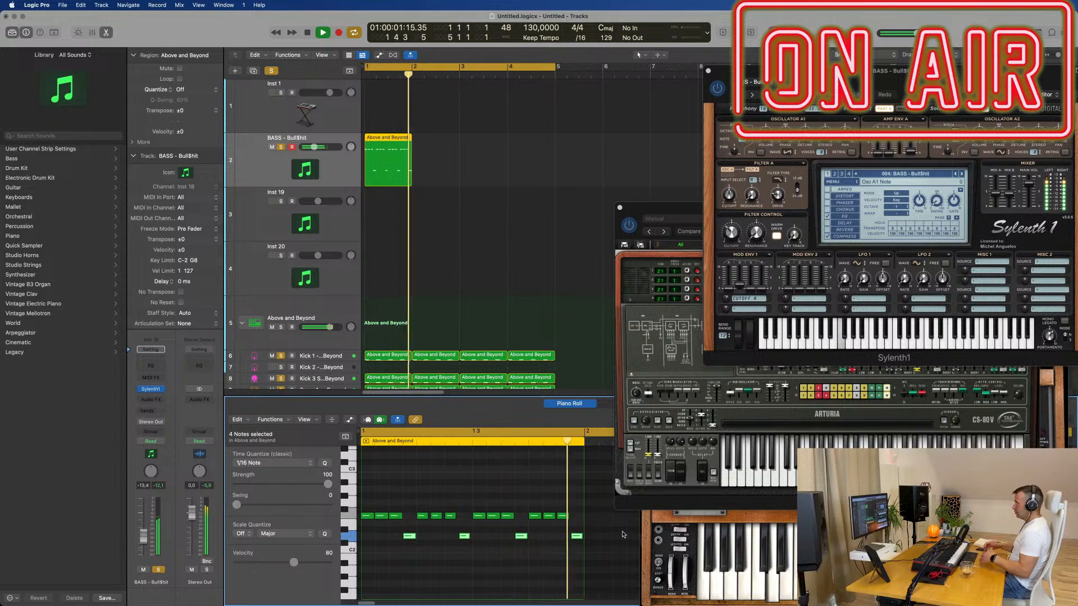
# - Stop playback, hide the plug-in windows and repeat the one-bar bass region three times to fill bars 1 to 4
pyautogui.press('space')
pyautogui.press('v')
pyautogui.moveTo(476, 157); pyautogui.dragTo(352, 184)
pyautogui.press('super+r')
pyautogui.press('super+r')
pyautogui.press('super+r')
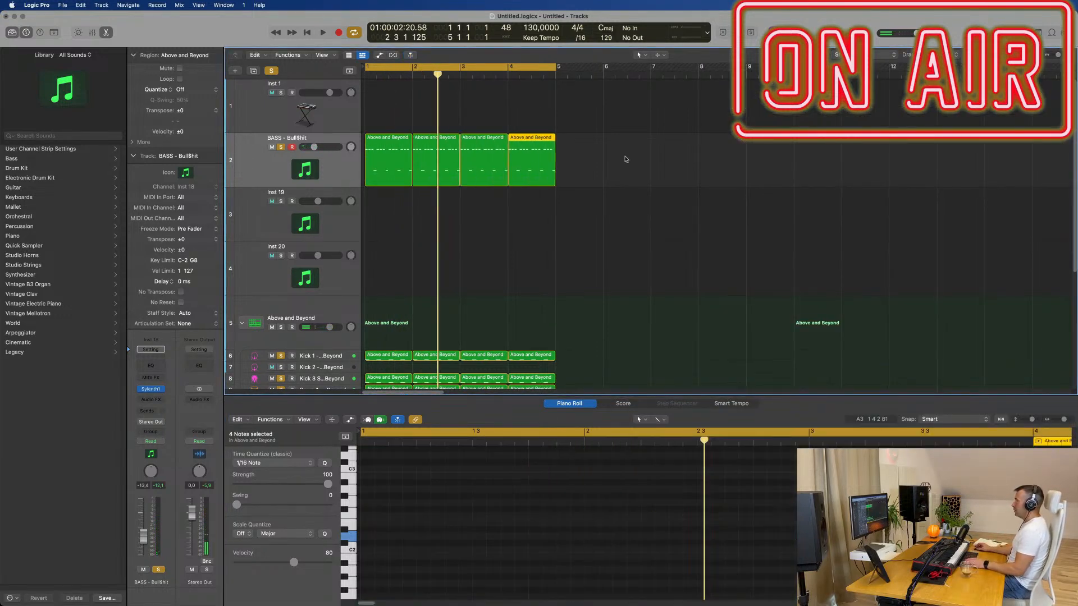
# - Try all notes in the four bass regions one octave higher against the drums, then move them back down
pyautogui.moveTo(626, 160); pyautogui.dragTo(324, 180)
pyautogui.click(537, 485)
pyautogui.press('super+a')
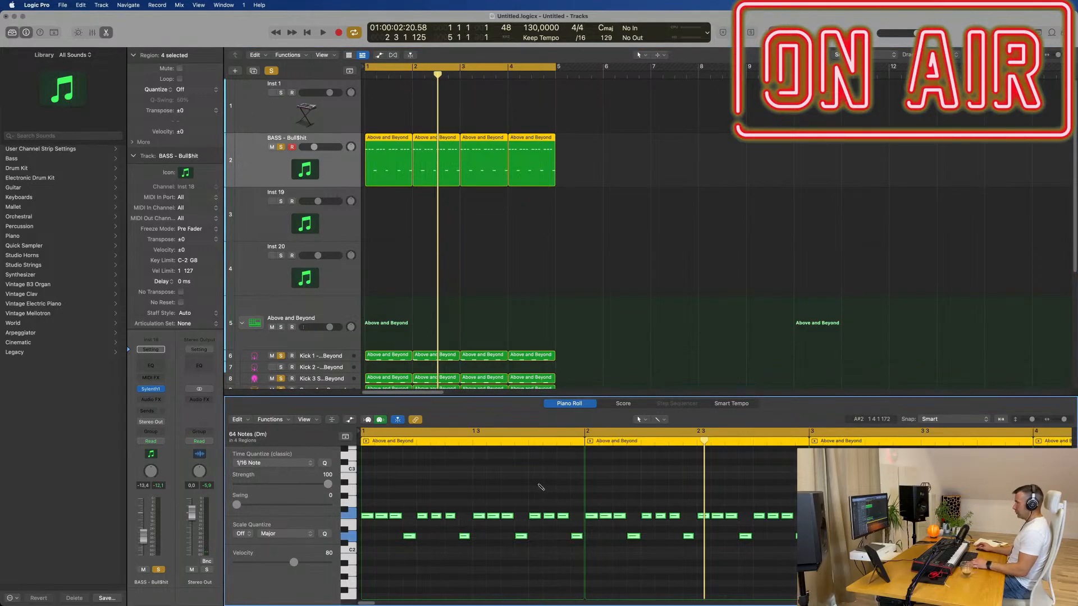
pyautogui.hotkey('shift', 'alt', 'Up')
pyautogui.press('space')
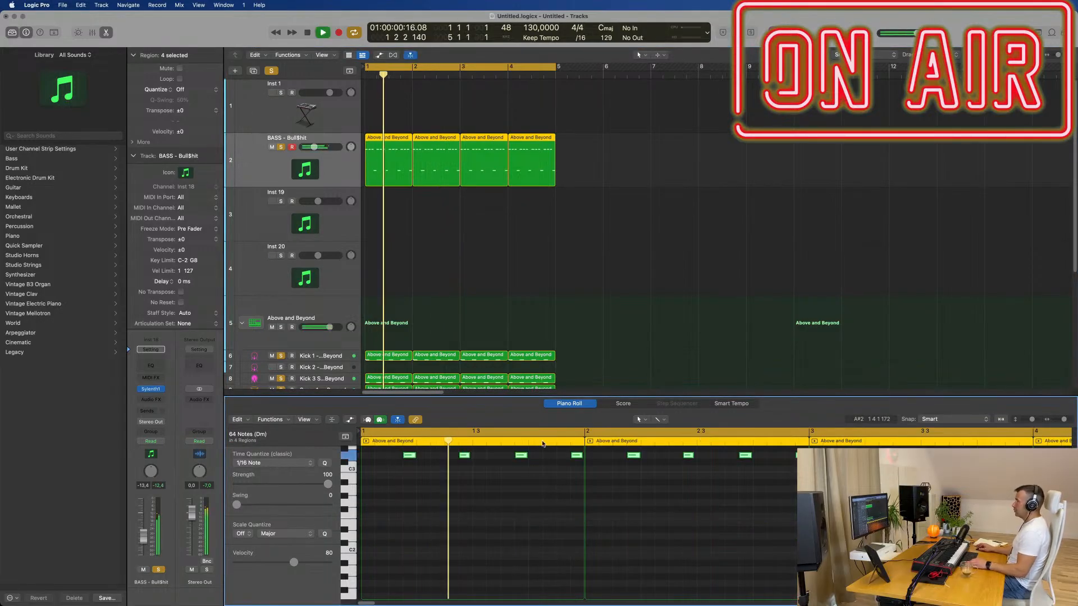
pyautogui.scroll(-3, 534, 233)
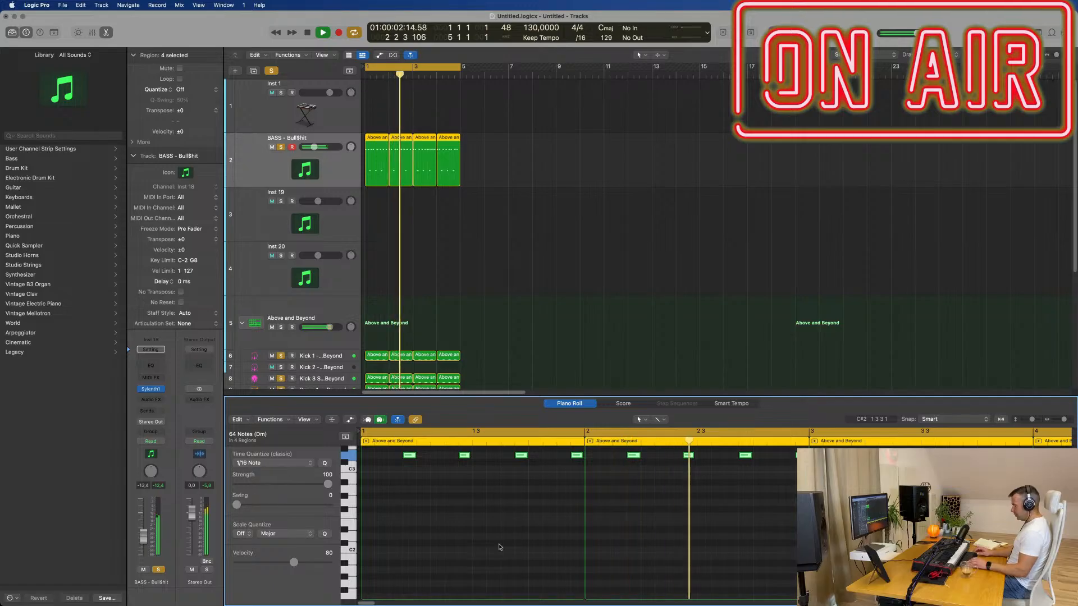
pyautogui.hotkey('shift', 'alt', 'Down')
pyautogui.scroll(-3, 504, 253)
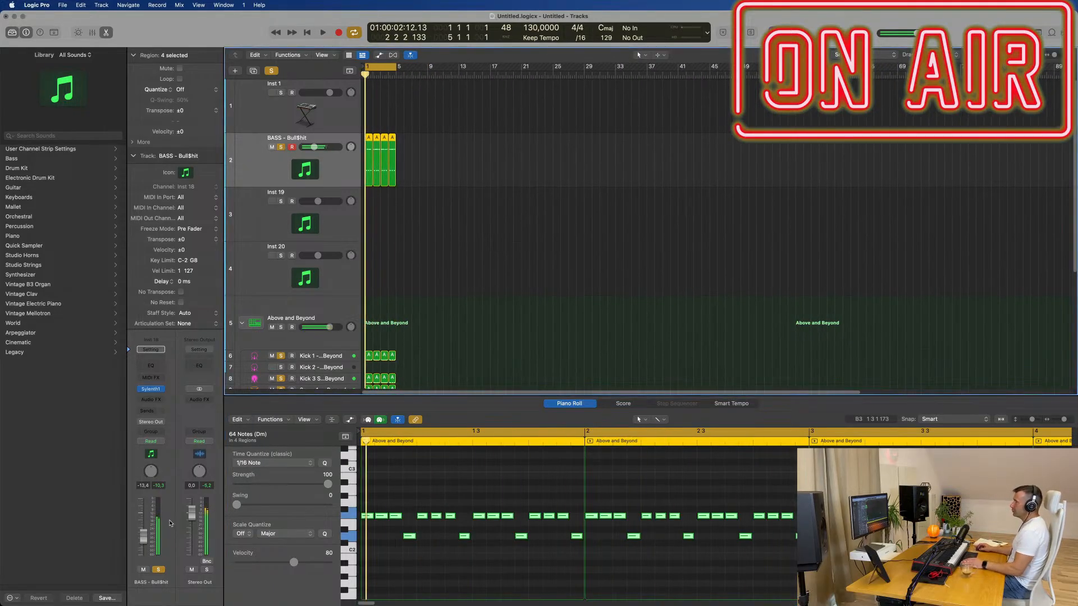
# - Insert a stereo Compressor on the bass track and set its side chain to Kick 1 (Inst 2)
pyautogui.click(151, 399)
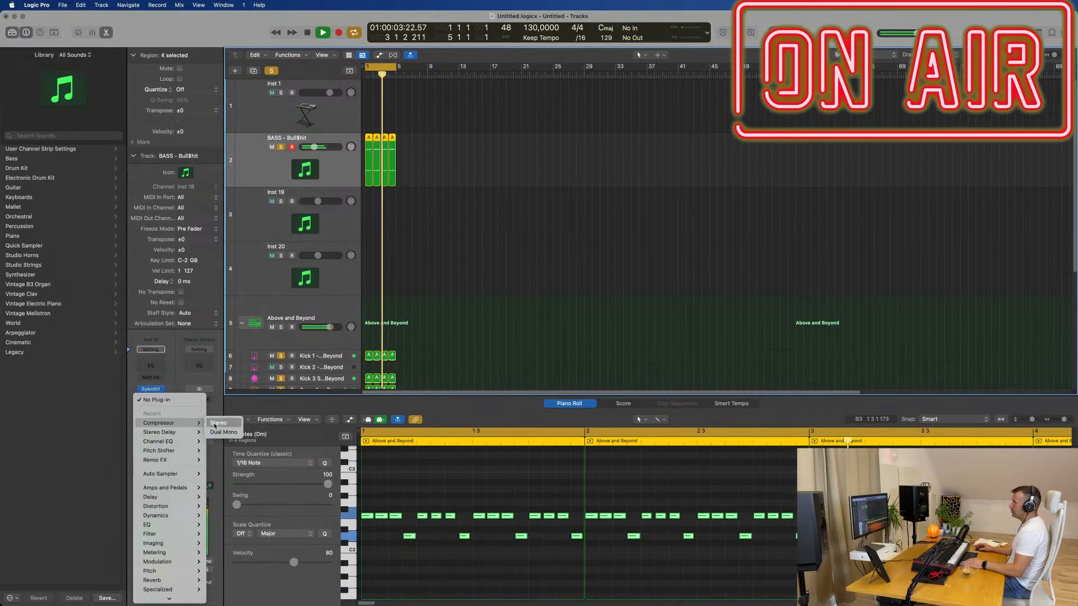
pyautogui.click(218, 424)
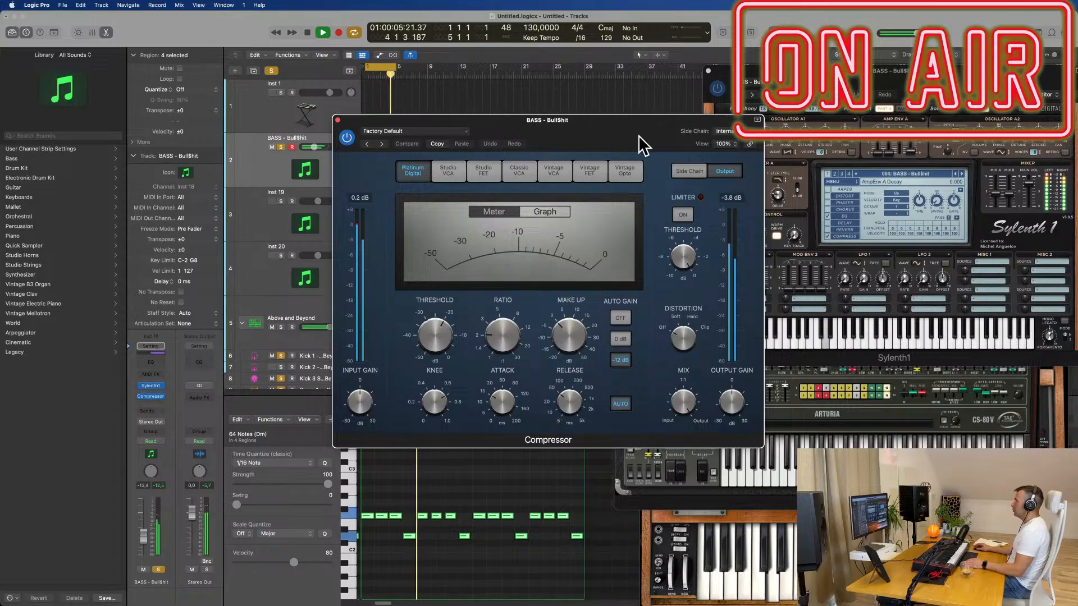
pyautogui.moveTo(639, 136); pyautogui.dragTo(669, 118)
pyautogui.click(778, 120)
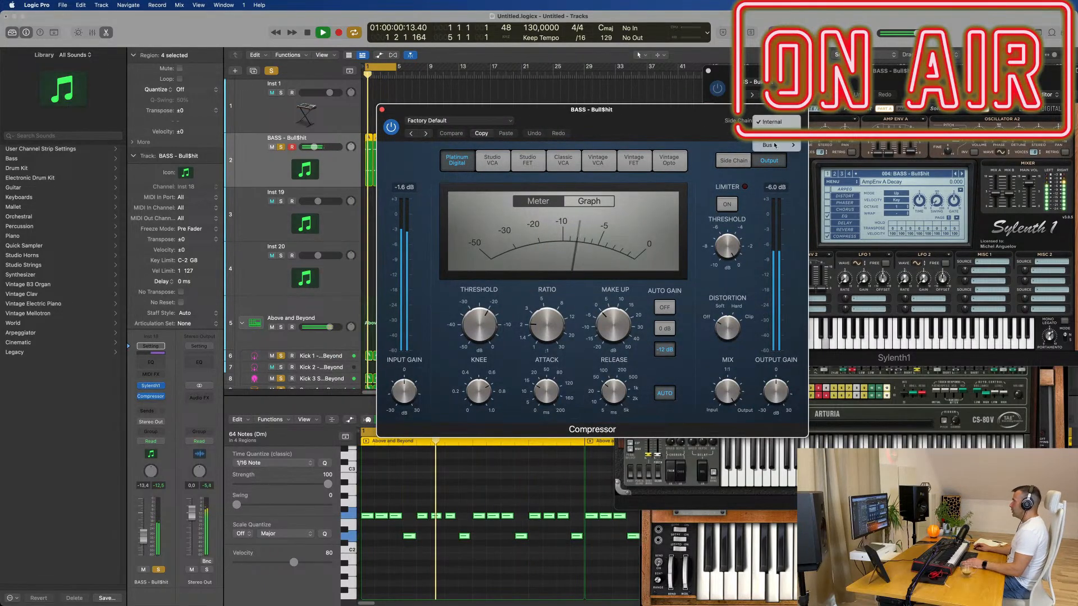
pyautogui.moveTo(778, 145)
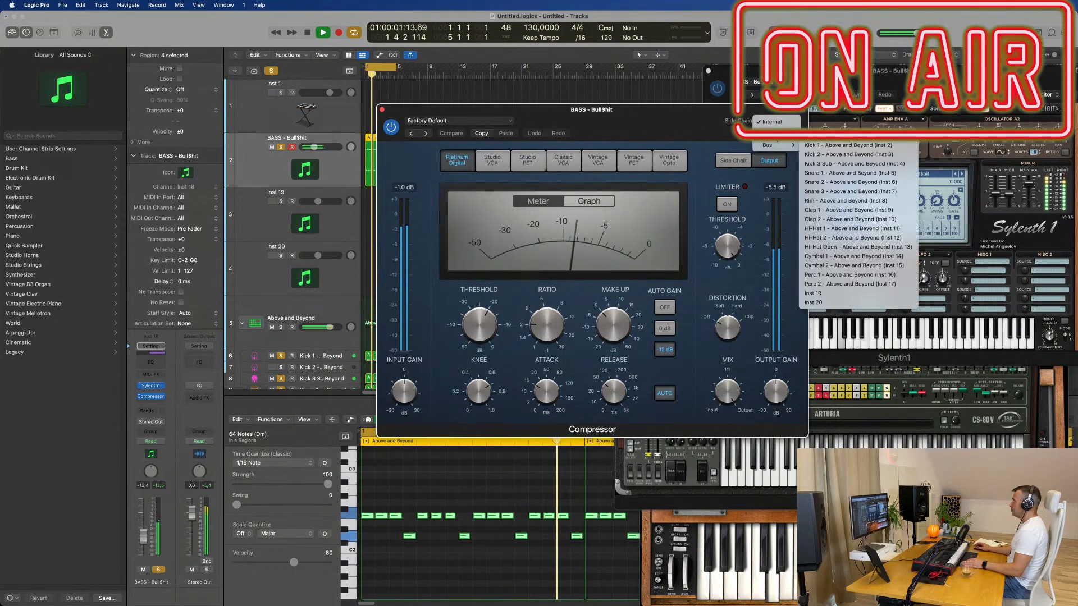
pyautogui.click(841, 146)
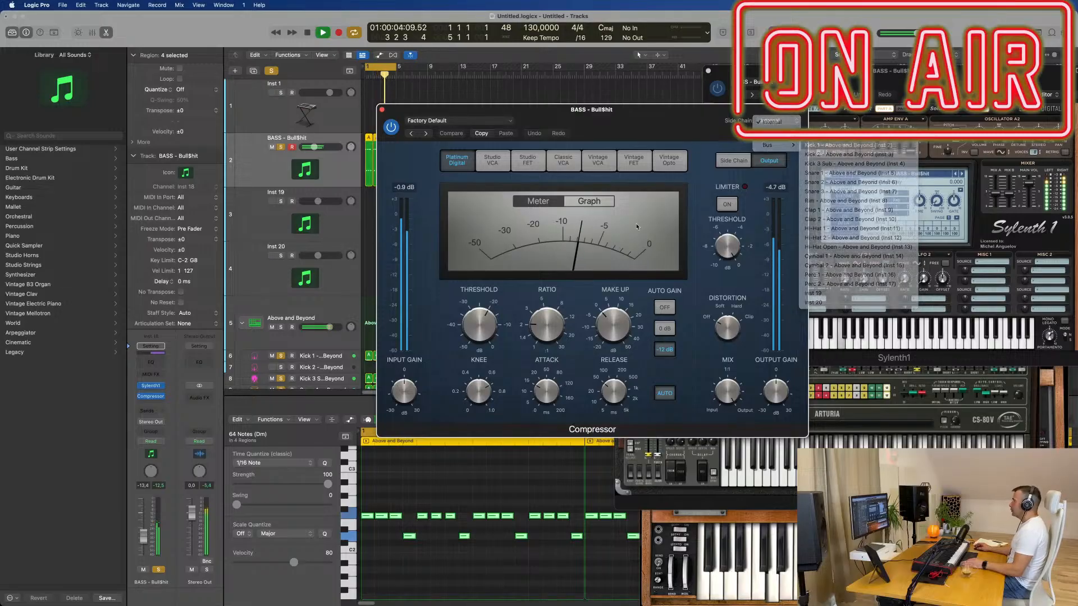
# - Turn off the compressor's auto release and auto gain, and set the bass track's volume to -14.4 dB
pyautogui.click(671, 398)
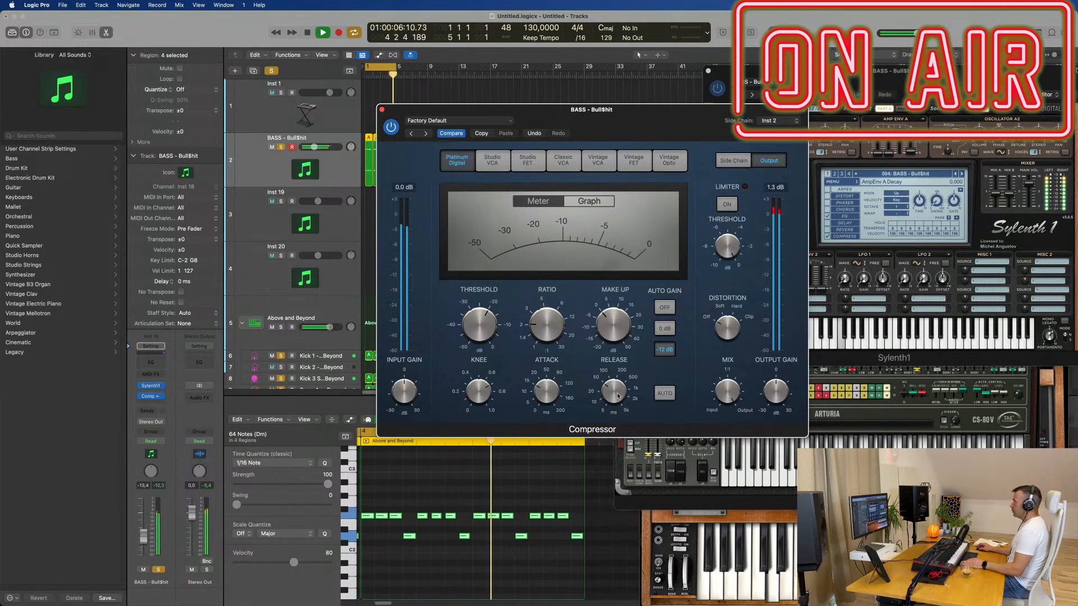
pyautogui.moveTo(591, 383); pyautogui.dragTo(552, 398)
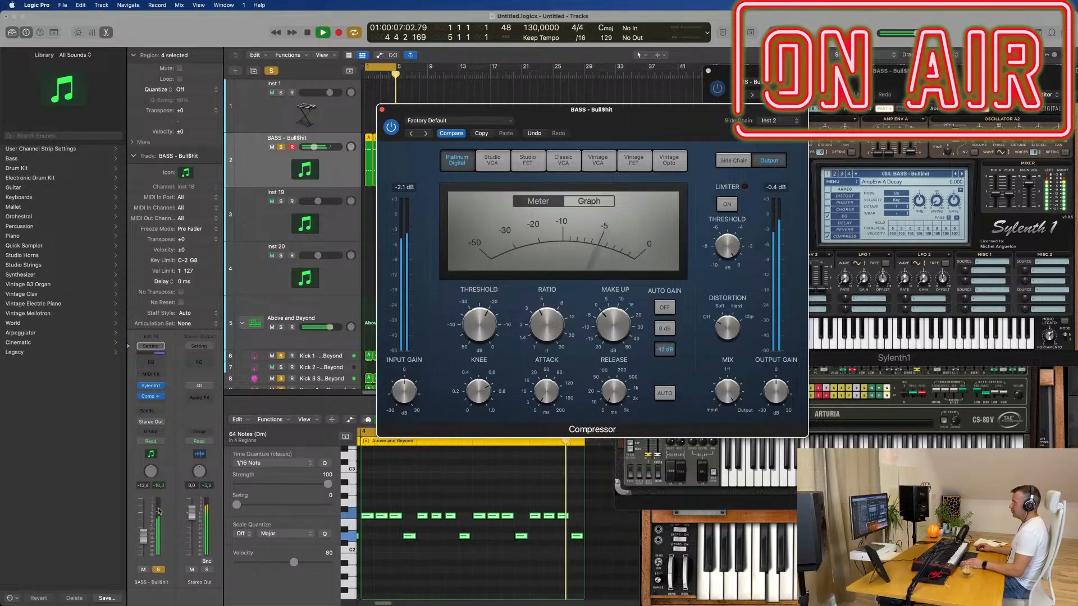
pyautogui.moveTo(144, 536); pyautogui.dragTo(139, 545)
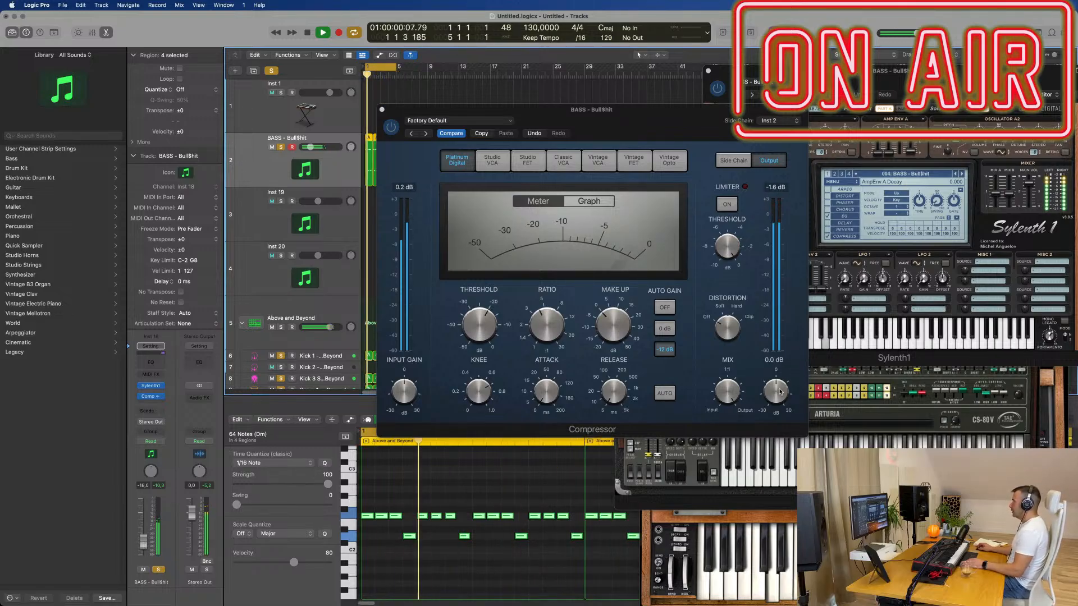
pyautogui.click(663, 308)
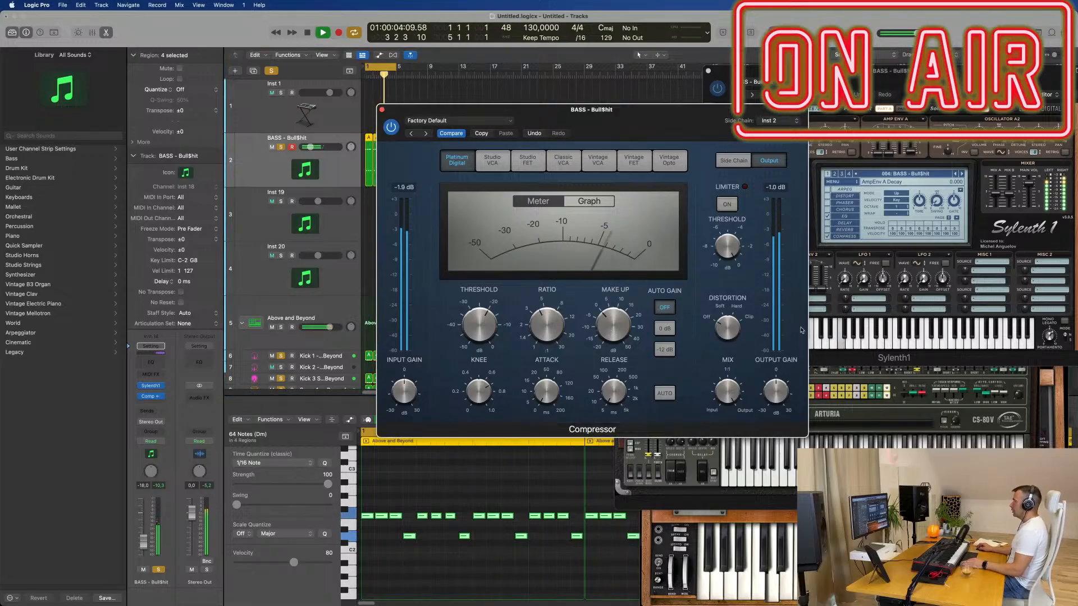
pyautogui.press('space')
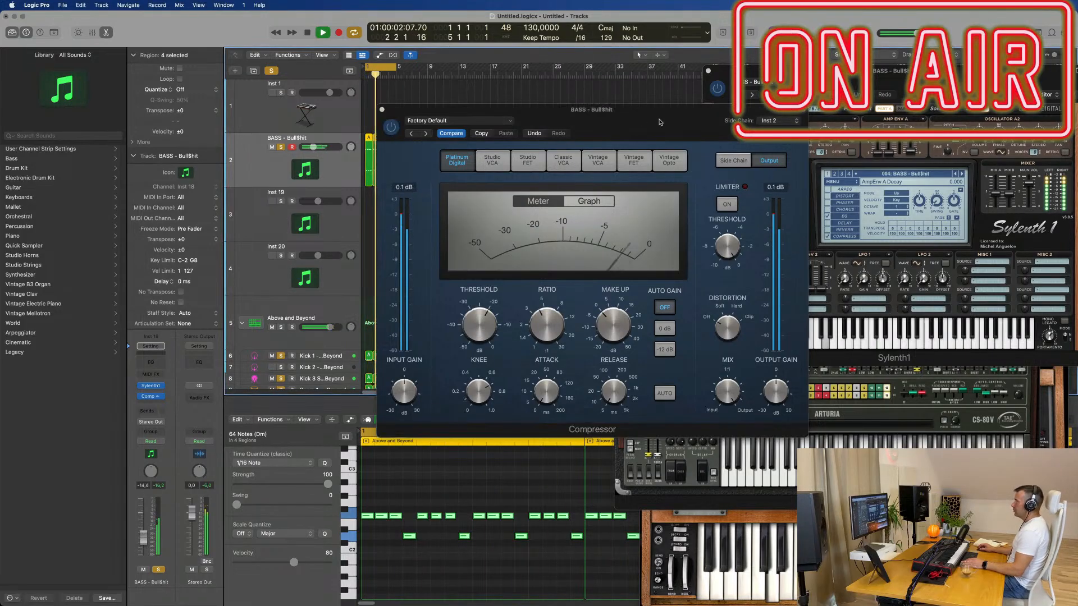
# - Audition the loop with the Kick 3 Sub track un-soloed and soloed again, and inspect that track's channel settings
pyautogui.moveTo(415, 145); pyautogui.dragTo(706, 172)
pyautogui.scroll(-2, 300, 352)
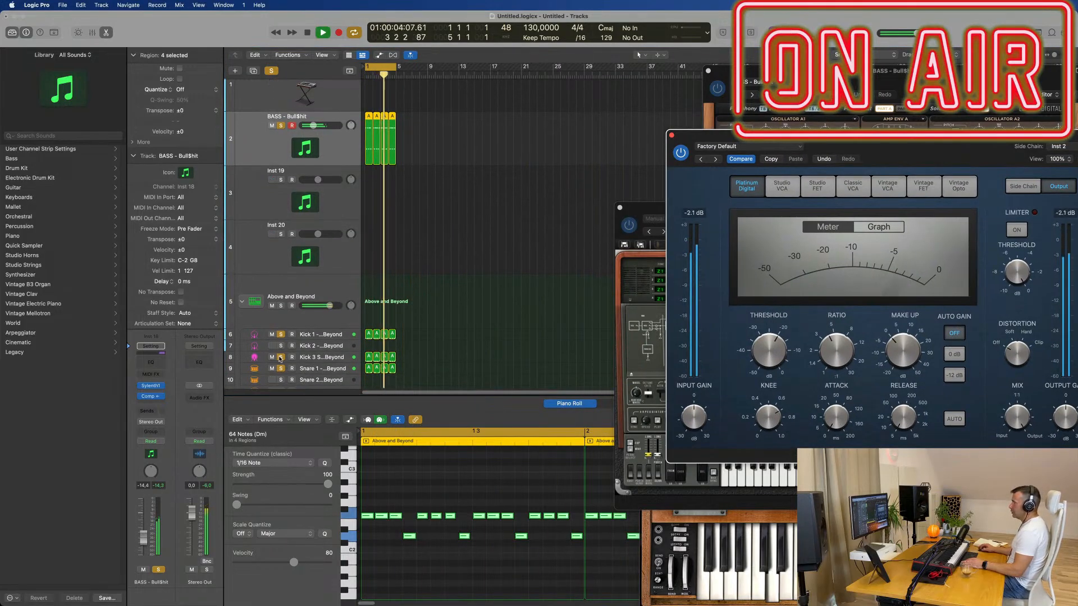
pyautogui.click(280, 357)
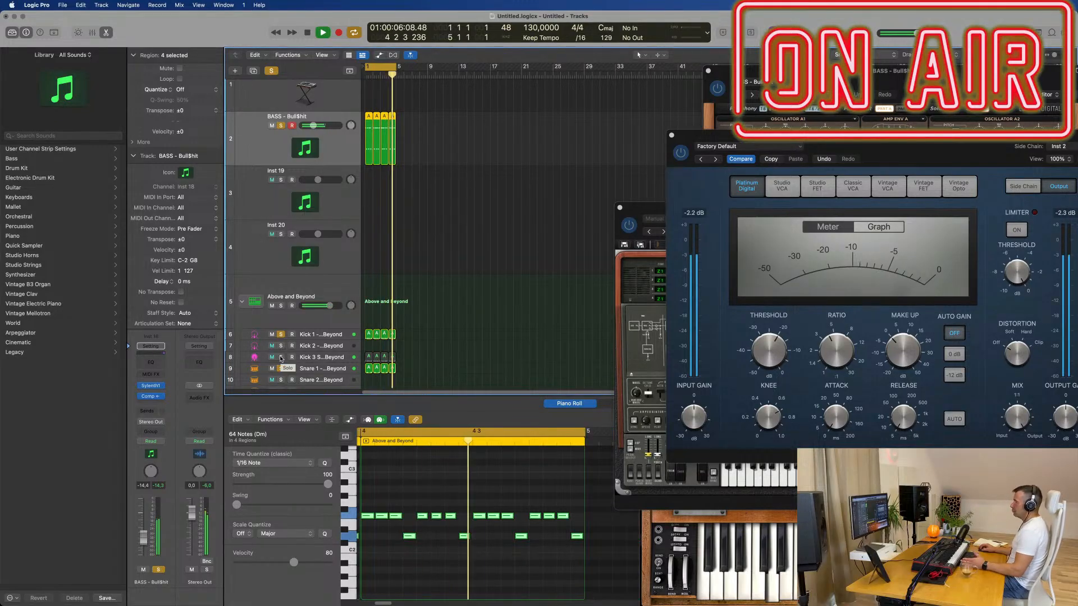
pyautogui.click(321, 360)
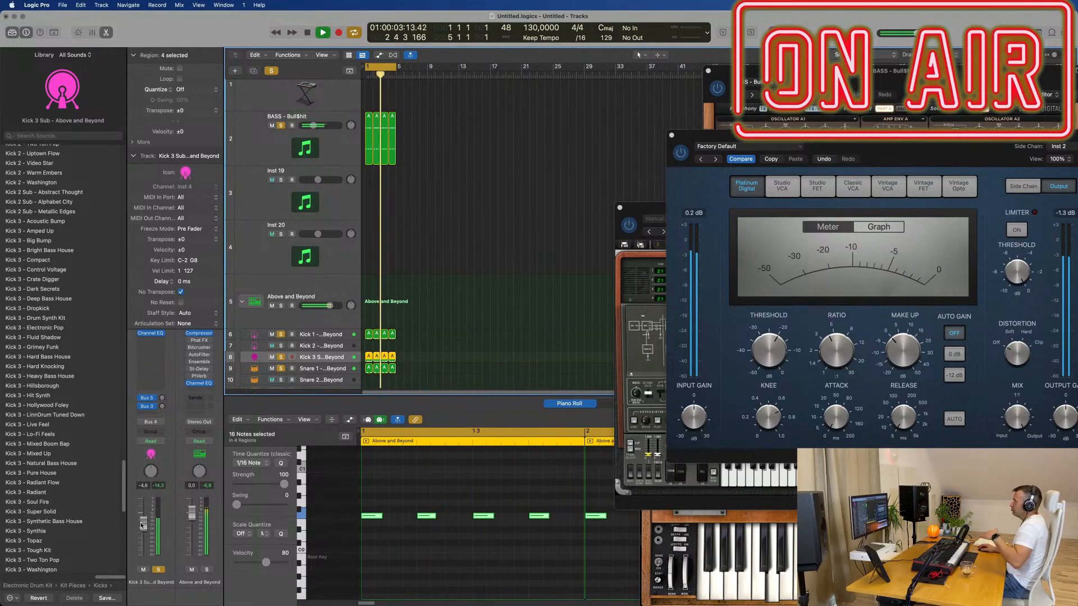
pyautogui.scroll(3, 416, 283)
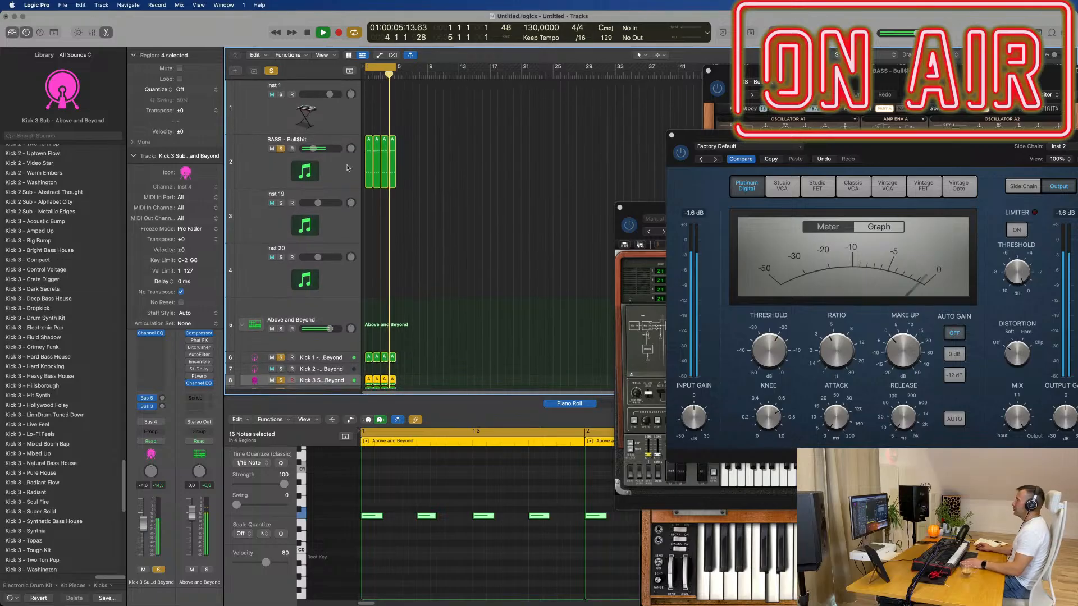
# - Bring the bass track's Sylenth1 in front beside the compressor and adjust its filter control cutoff
pyautogui.click(250, 163)
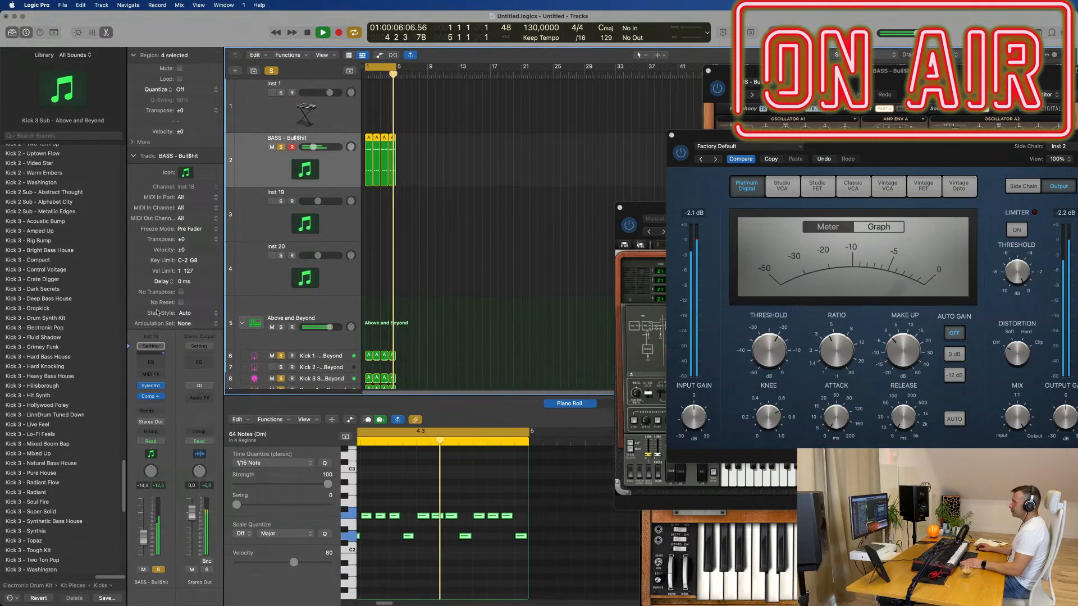
pyautogui.click(151, 386)
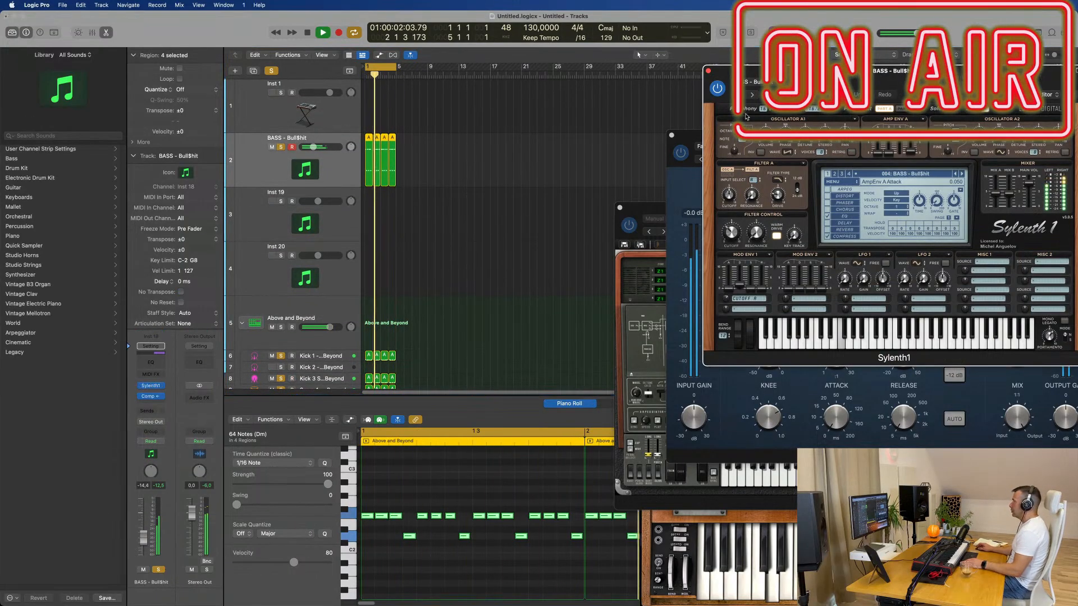
pyautogui.moveTo(860, 79); pyautogui.dragTo(458, 159)
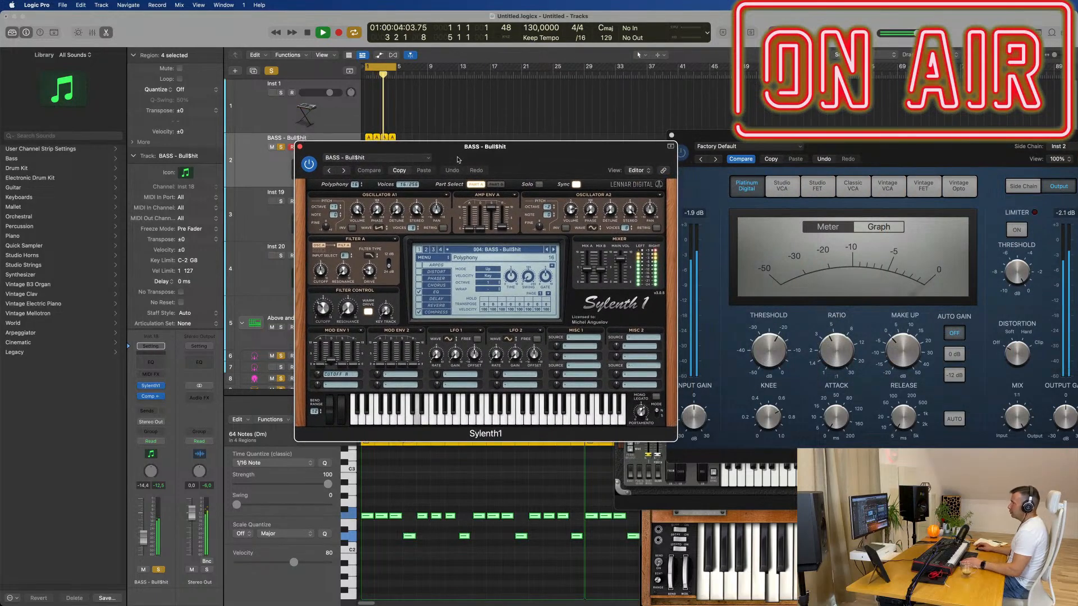
pyautogui.moveTo(531, 153); pyautogui.dragTo(555, 156)
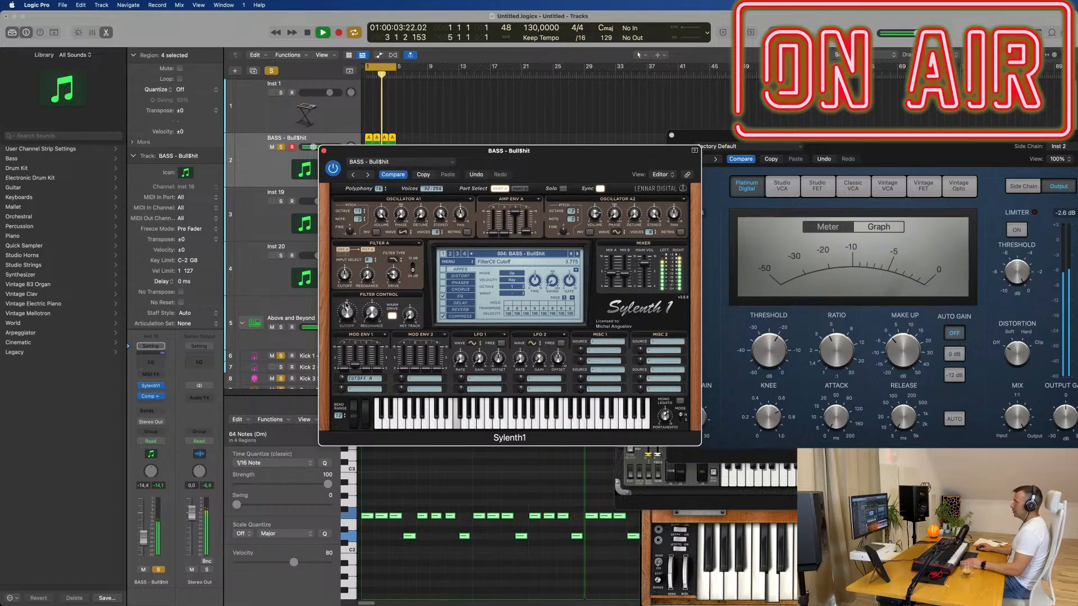
pyautogui.click(421, 175)
# - Audition the Sylenth1 bass presets from BASS - Disko onward, return to BASS - Mover and adjust its filter control cutoff
pyautogui.click(578, 254)
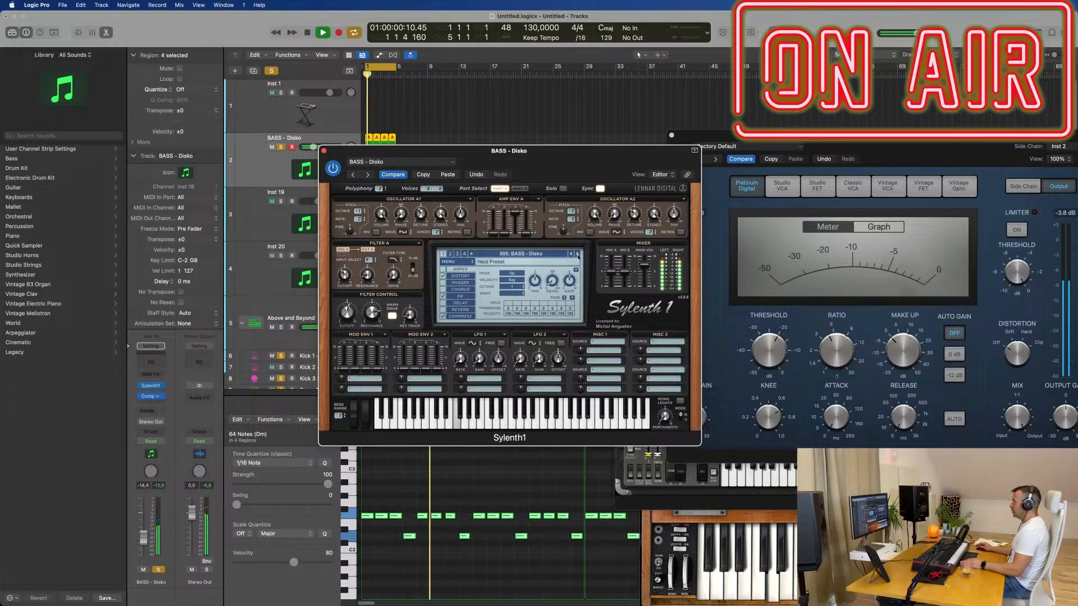
pyautogui.click(578, 255)
pyautogui.click(577, 255)
pyautogui.click(577, 255)
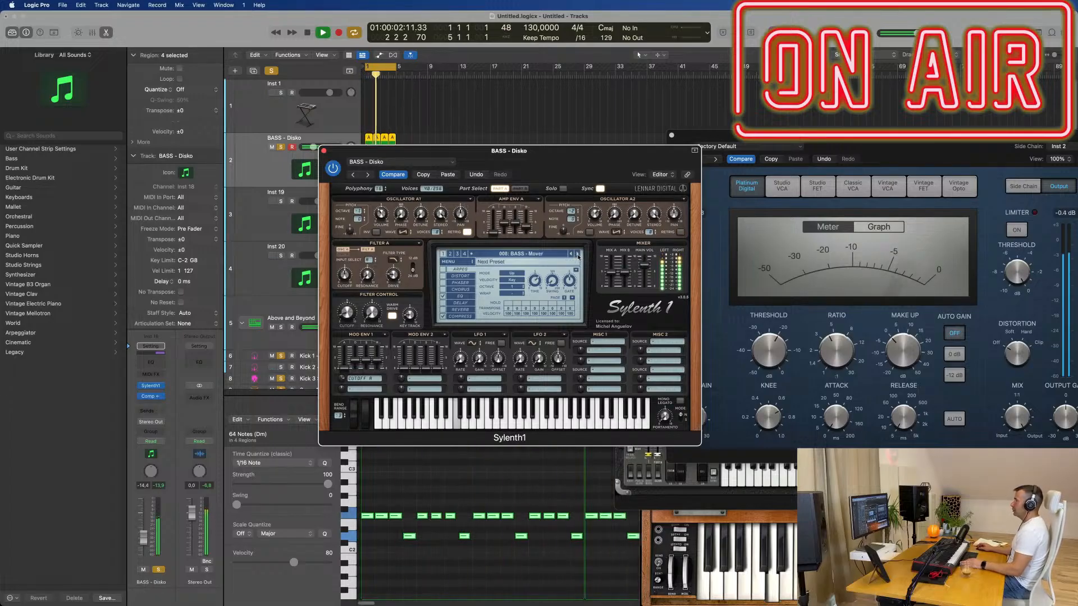
pyautogui.click(578, 255)
pyautogui.click(571, 254)
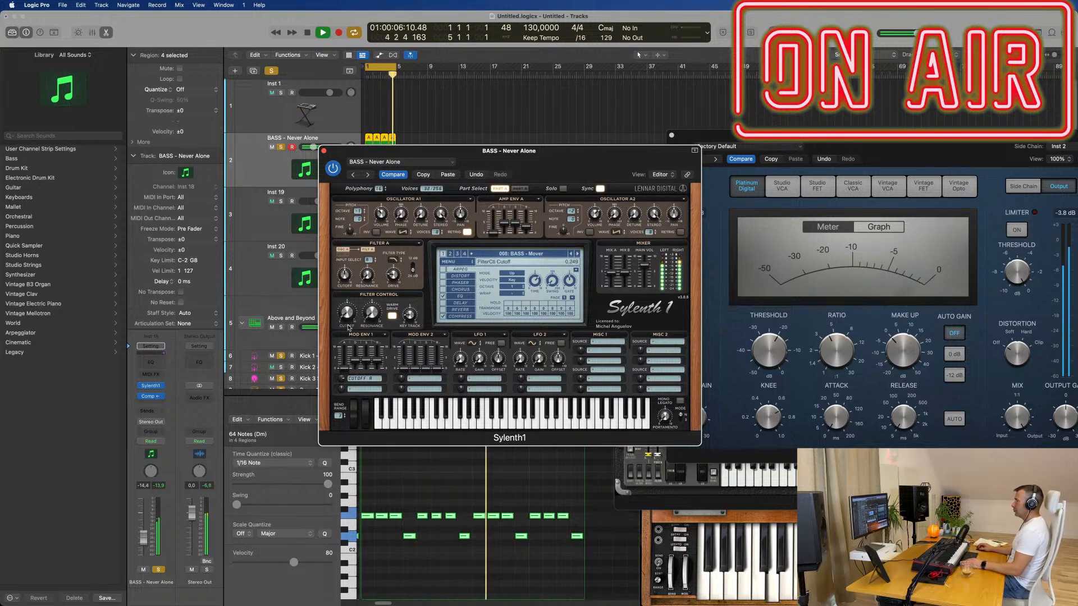
pyautogui.moveTo(348, 327); pyautogui.dragTo(346, 318)
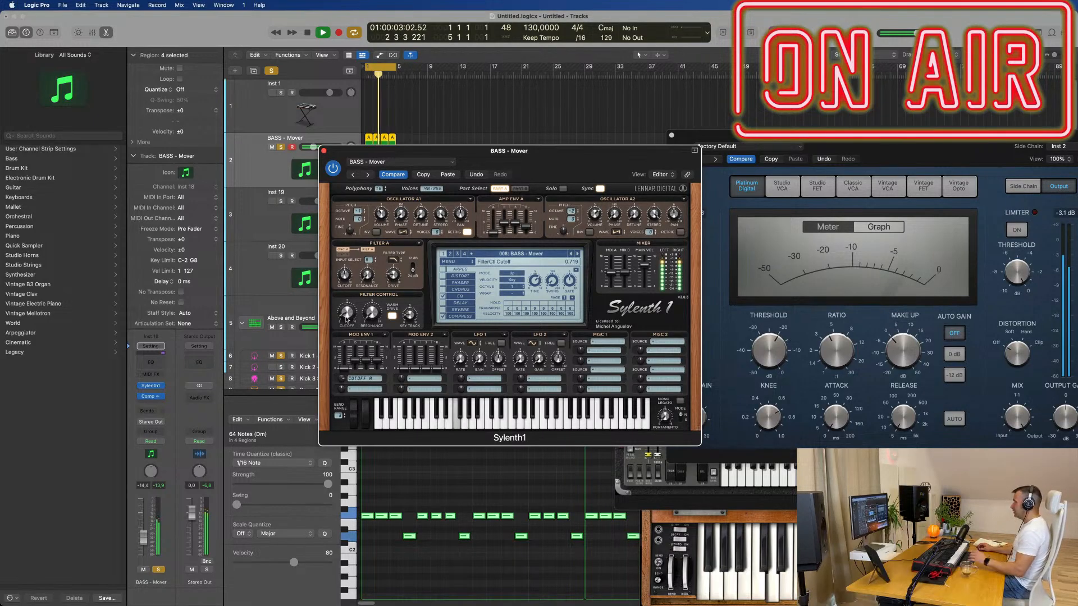
# - Audition the Sylenth1 presets one by one from BASS - Mover forward to FX - Au
pyautogui.click(577, 254)
pyautogui.click(577, 254)
pyautogui.click(577, 253)
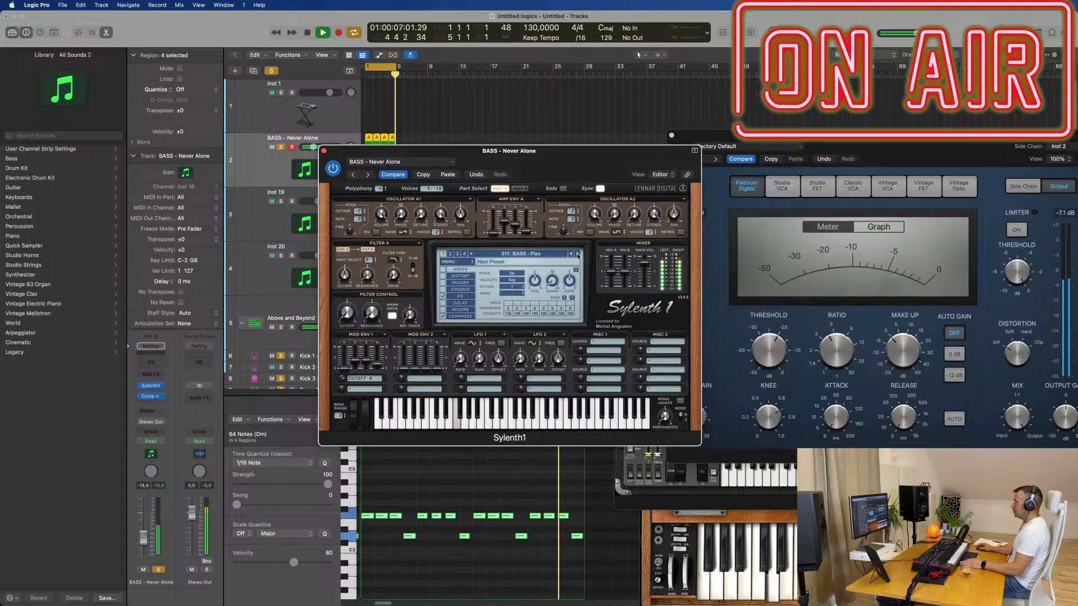
pyautogui.click(577, 253)
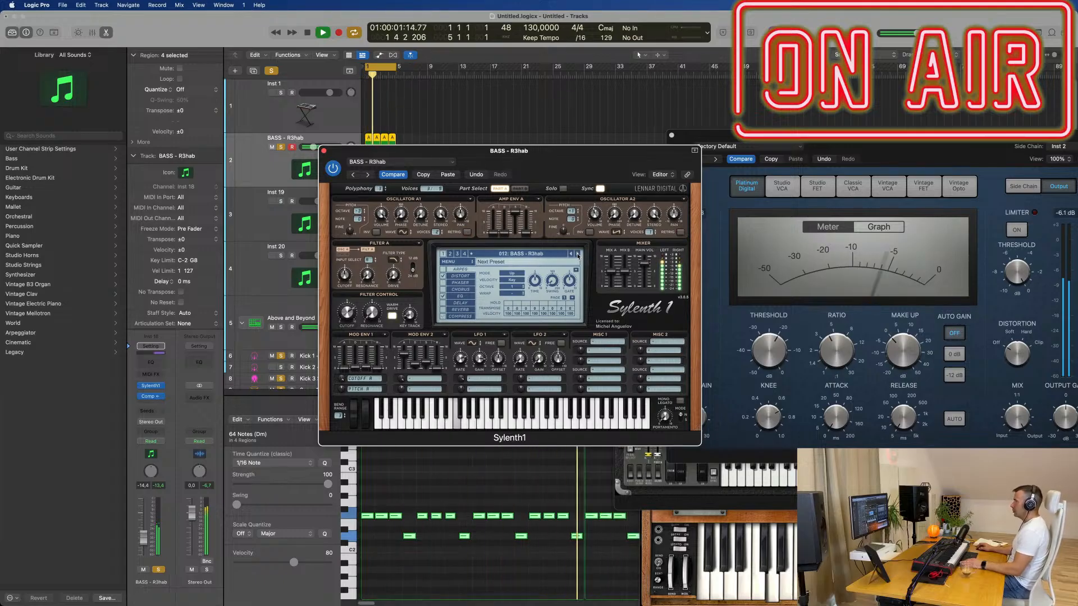
pyautogui.click(577, 254)
pyautogui.click(577, 254)
pyautogui.click(577, 253)
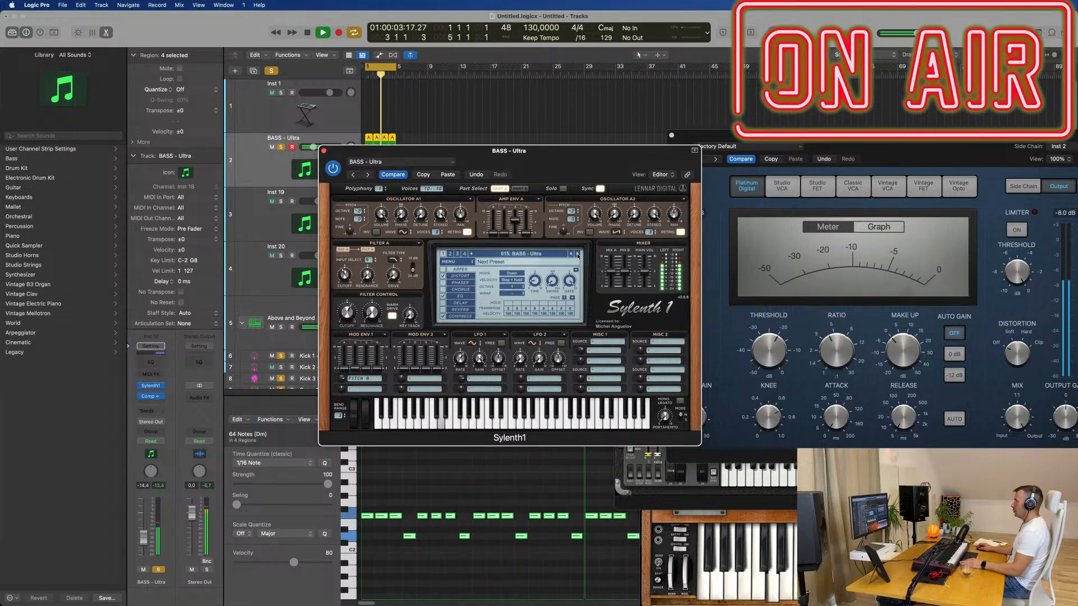
pyautogui.click(577, 253)
pyautogui.click(577, 253)
pyautogui.click(577, 253)
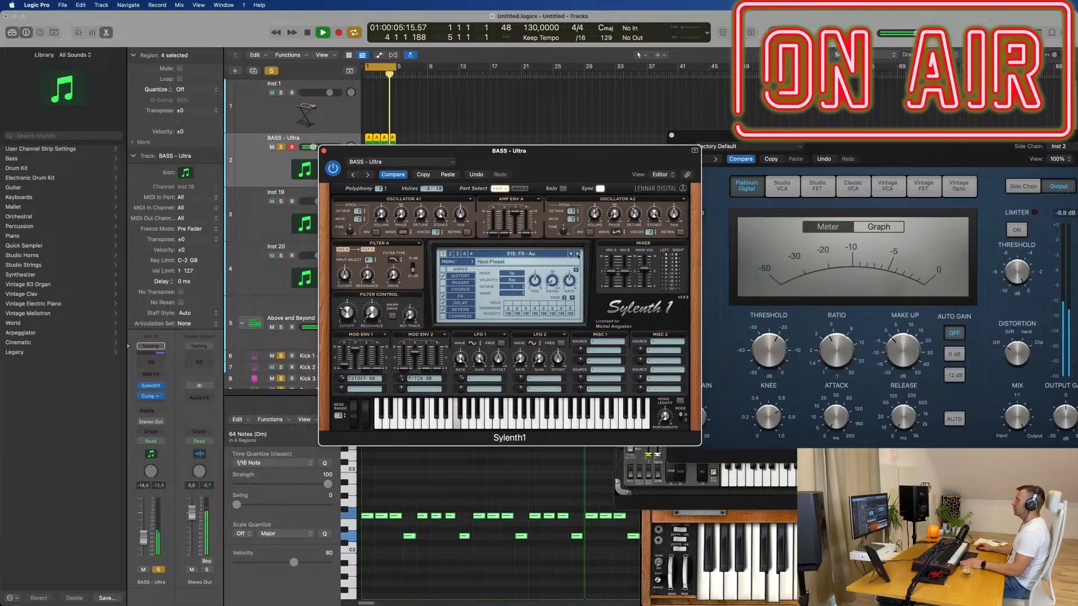
# - Step back through the Sylenth1 bass presets and load BASS - Bull$hit
pyautogui.click(570, 255)
pyautogui.click(570, 255)
pyautogui.click(570, 255)
pyautogui.click(570, 255)
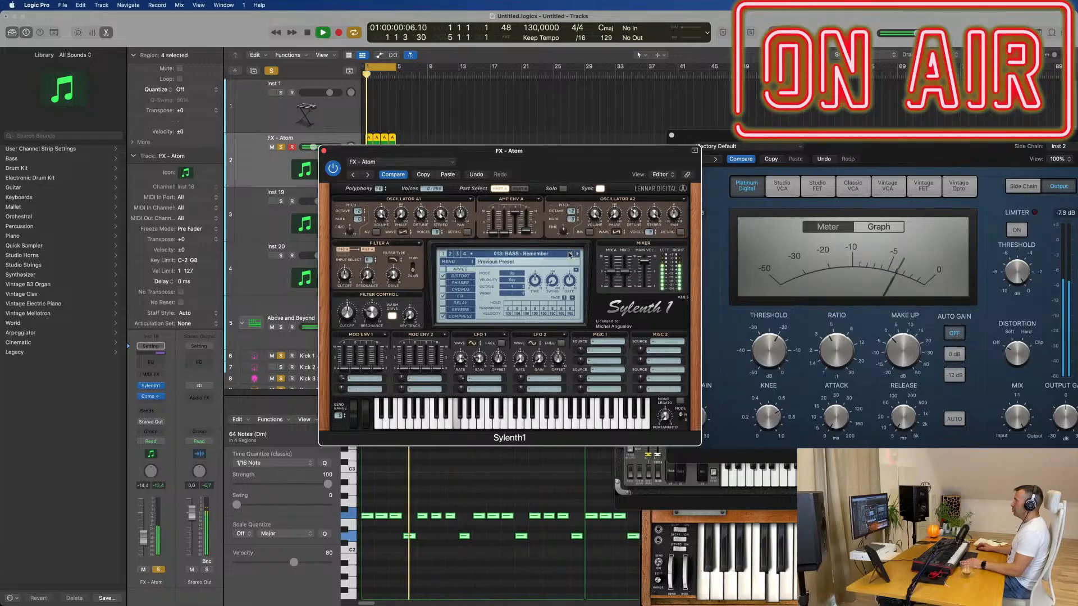
pyautogui.click(569, 255)
pyautogui.click(570, 255)
pyautogui.click(569, 255)
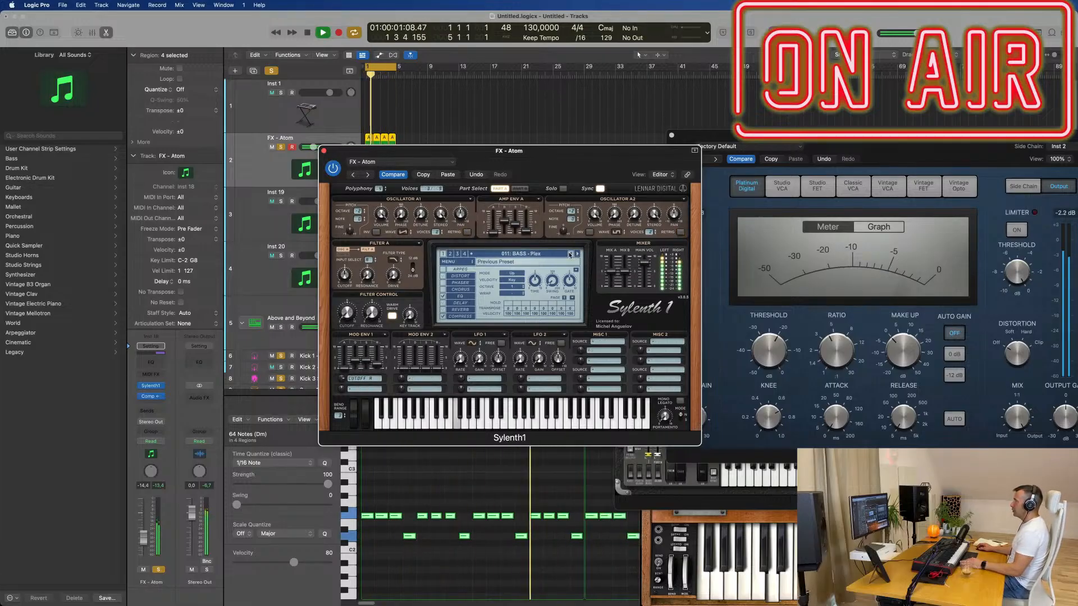
pyautogui.click(442, 176)
# - Lower the bass track's volume to -16.2 dB and move the Sylenth1 window clear of the arrangement
pyautogui.moveTo(573, 167); pyautogui.dragTo(698, 151)
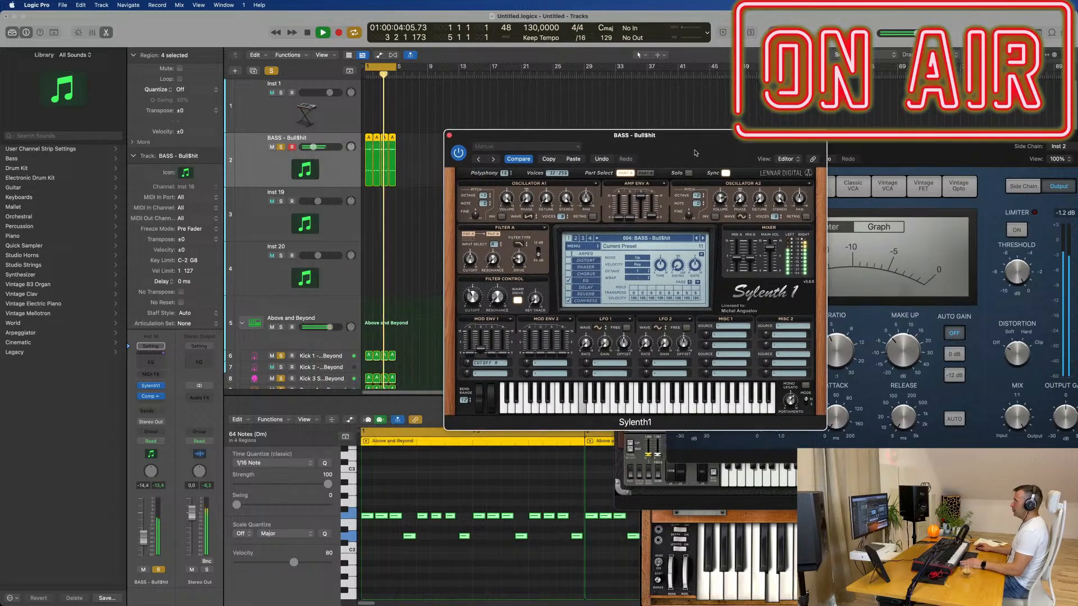
pyautogui.moveTo(143, 538); pyautogui.dragTo(145, 542)
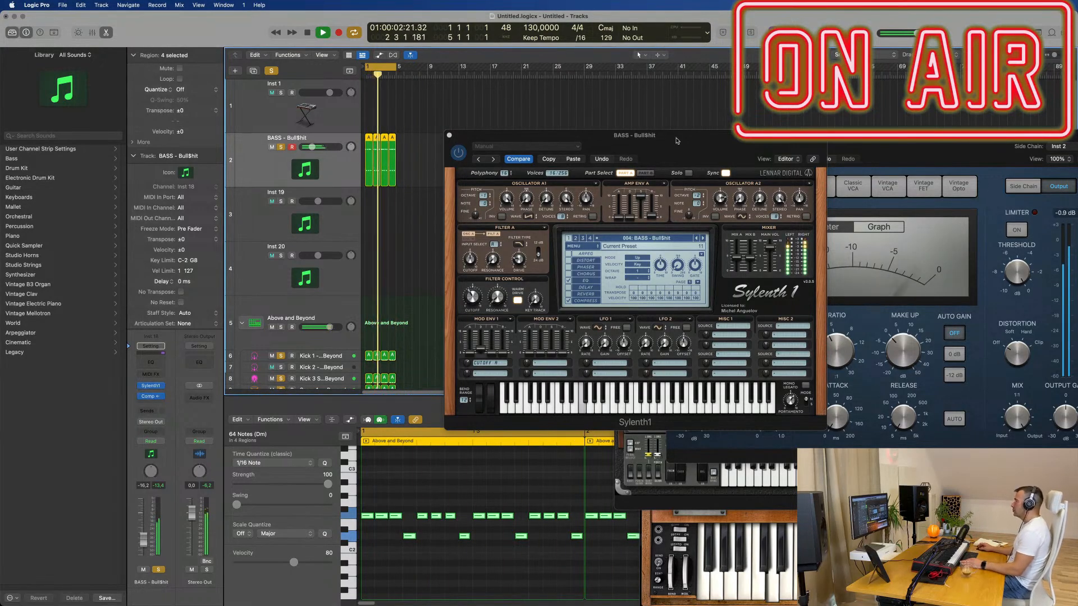
pyautogui.moveTo(677, 141); pyautogui.dragTo(787, 113)
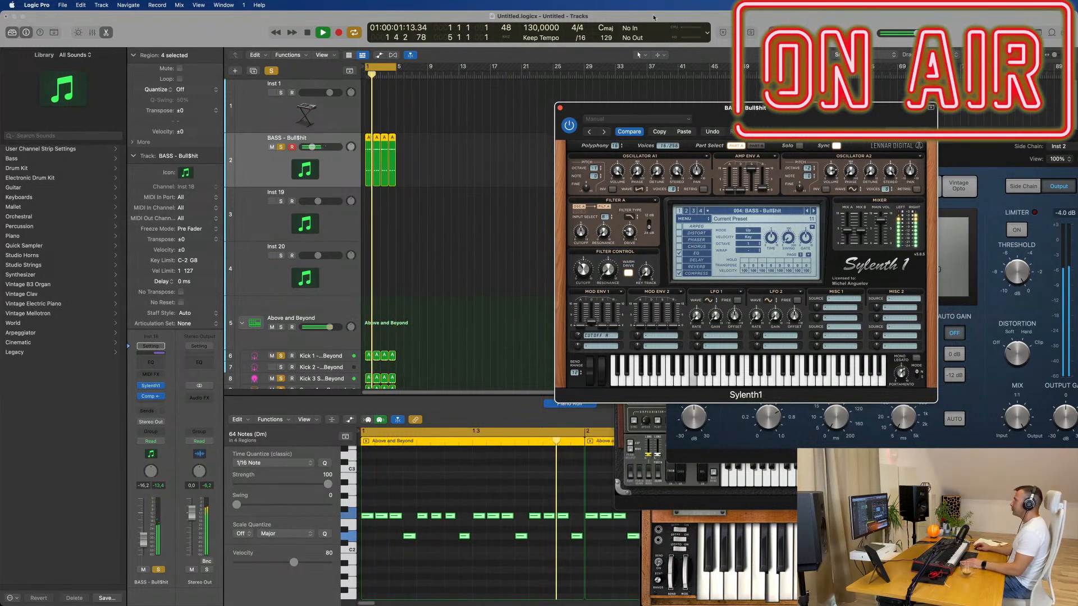
pyautogui.moveTo(808, 110); pyautogui.dragTo(882, 87)
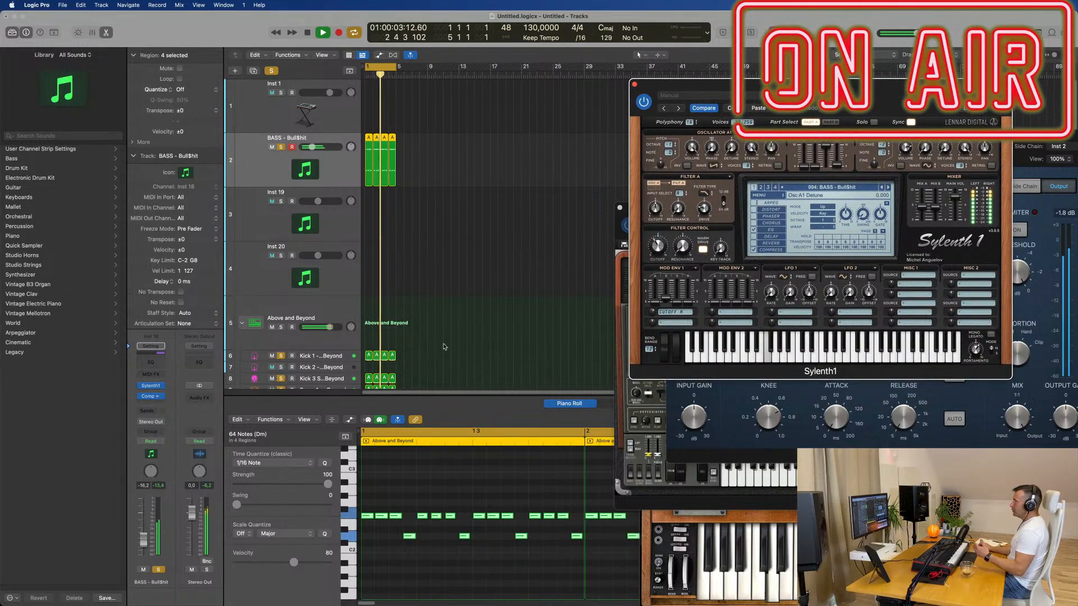
# - Open the Mini V instrument of the Inst 20 track and place its window beside the track list
pyautogui.scroll(-2, 444, 347)
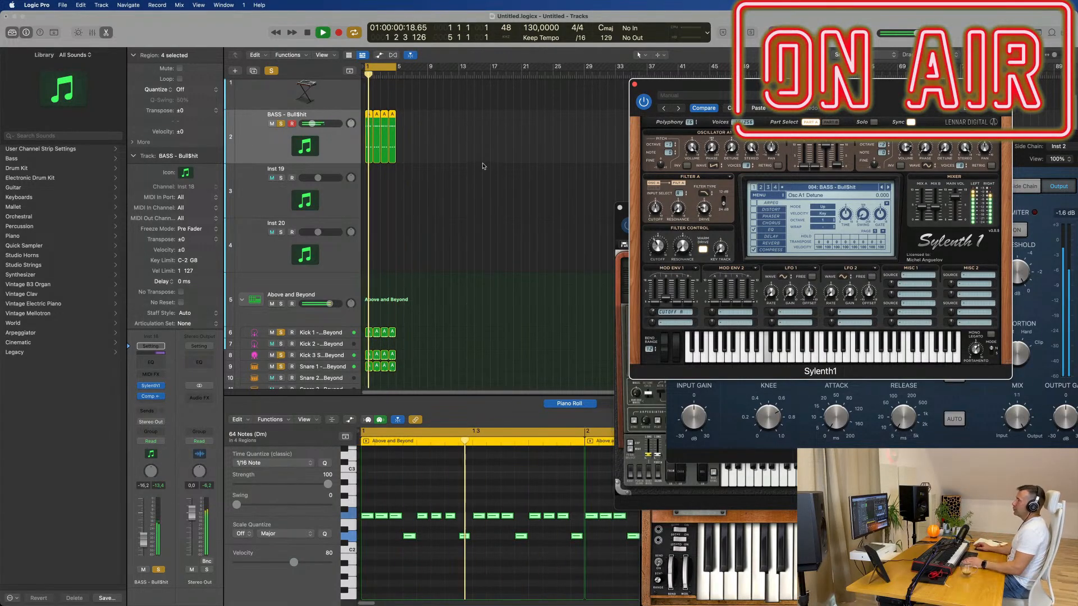
pyautogui.scroll(1, 487, 172)
pyautogui.scroll(1, 486, 171)
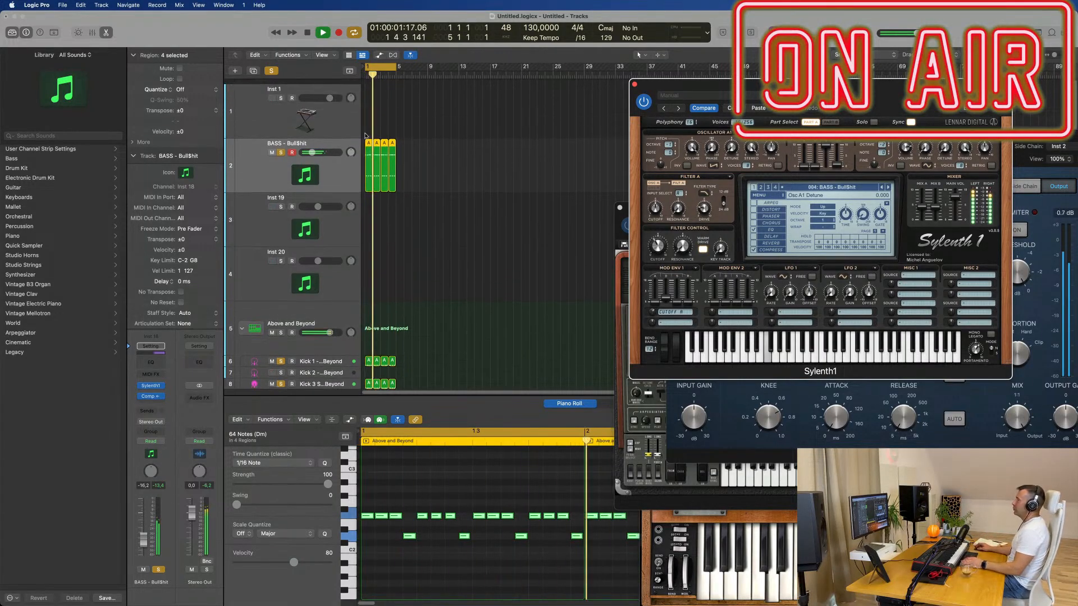
pyautogui.click(334, 223)
pyautogui.click(345, 286)
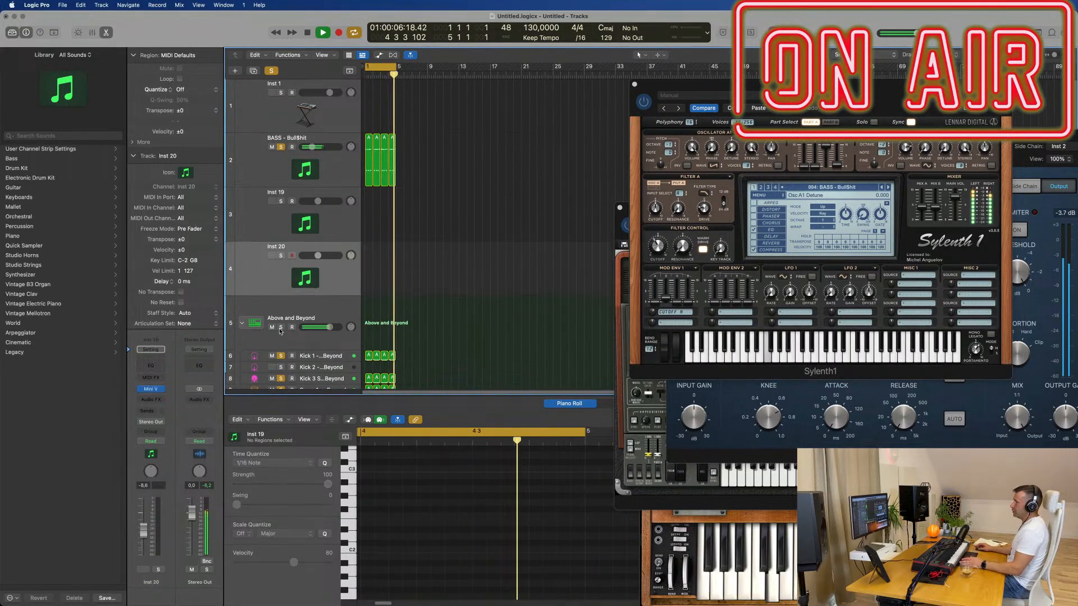
pyautogui.click(152, 390)
pyautogui.moveTo(829, 265); pyautogui.dragTo(698, 61)
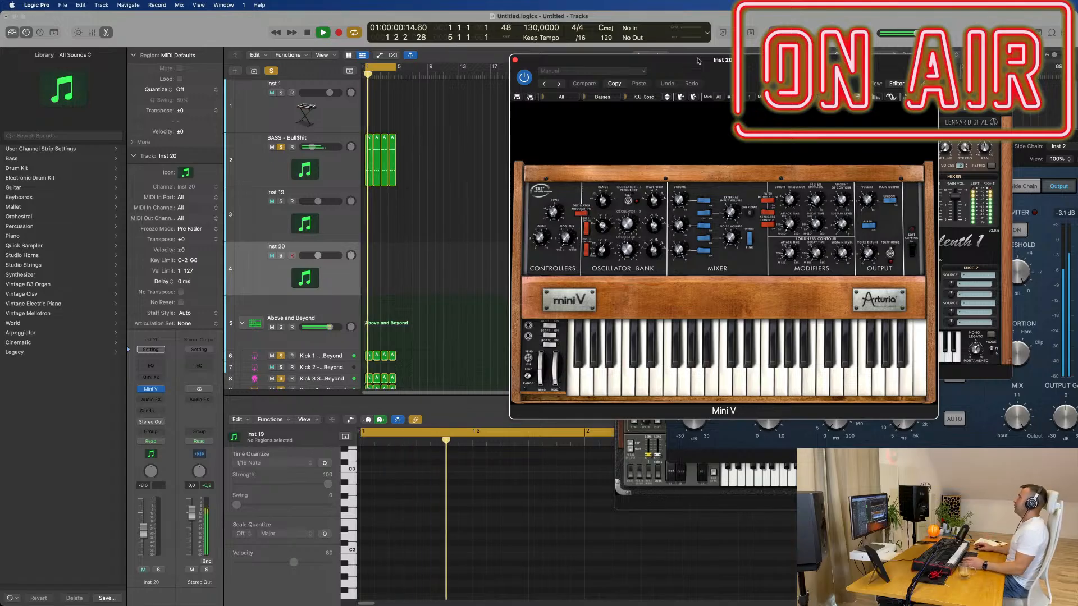
pyautogui.moveTo(698, 61); pyautogui.dragTo(682, 60)
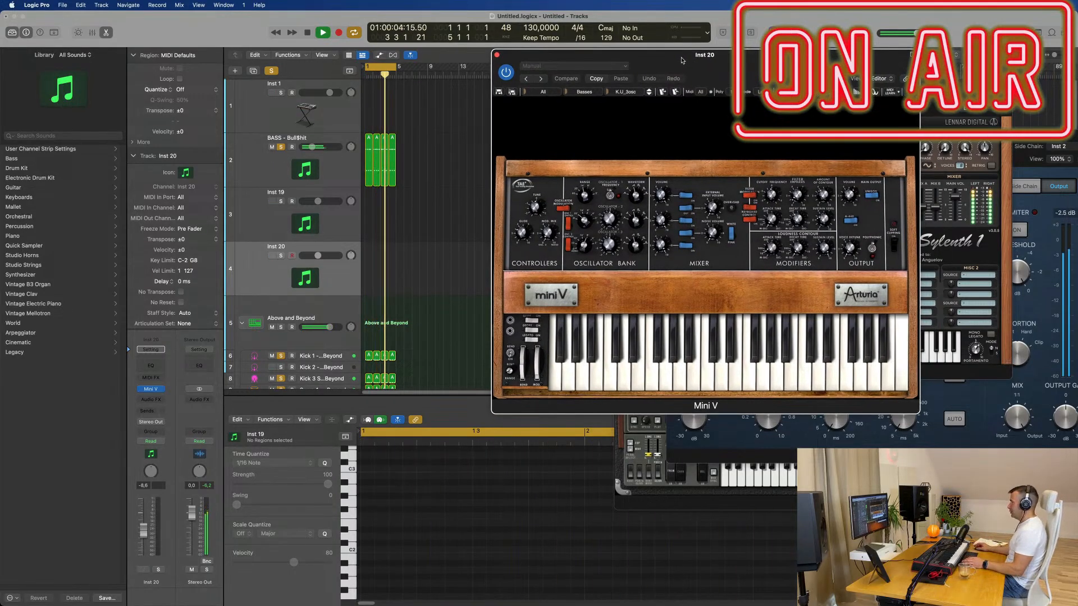
pyautogui.moveTo(682, 60); pyautogui.dragTo(674, 60)
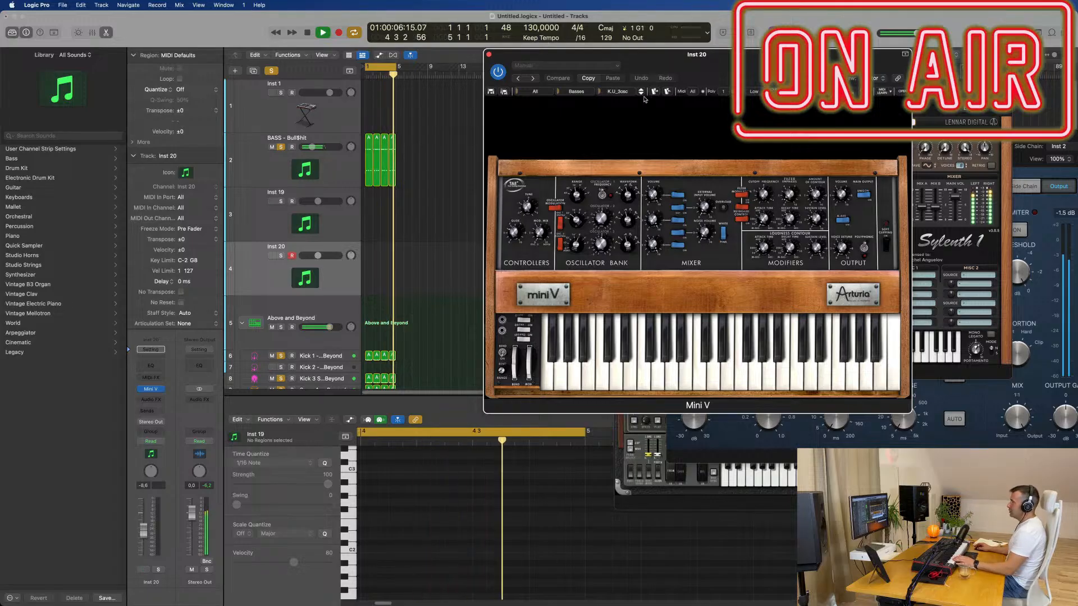
# - Solo the Inst 20 track, and switch off all solos to hear it with the full loop
pyautogui.click(336, 274)
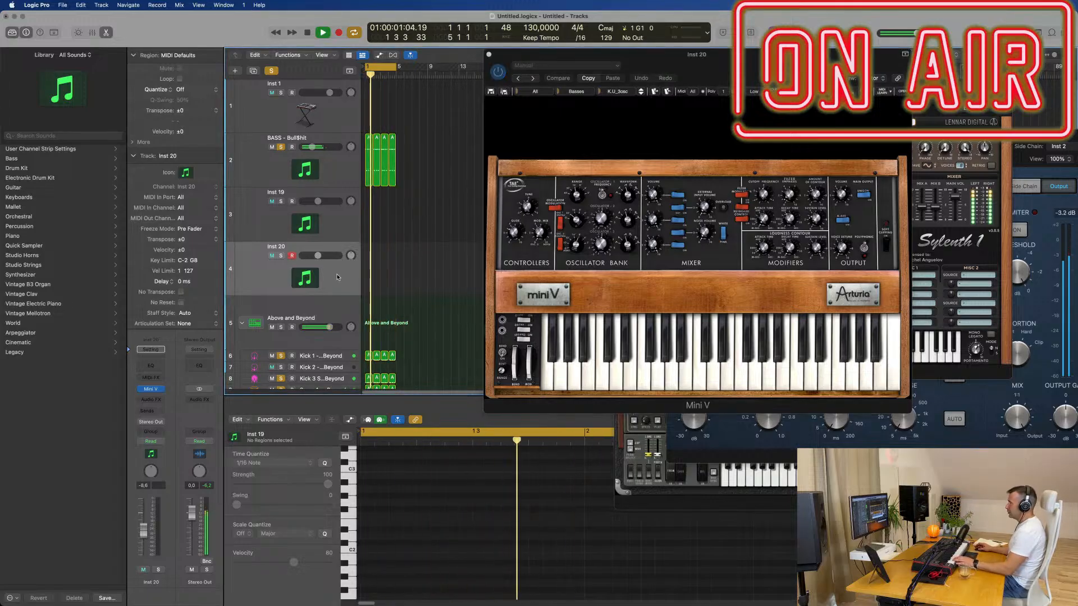
pyautogui.click(281, 256)
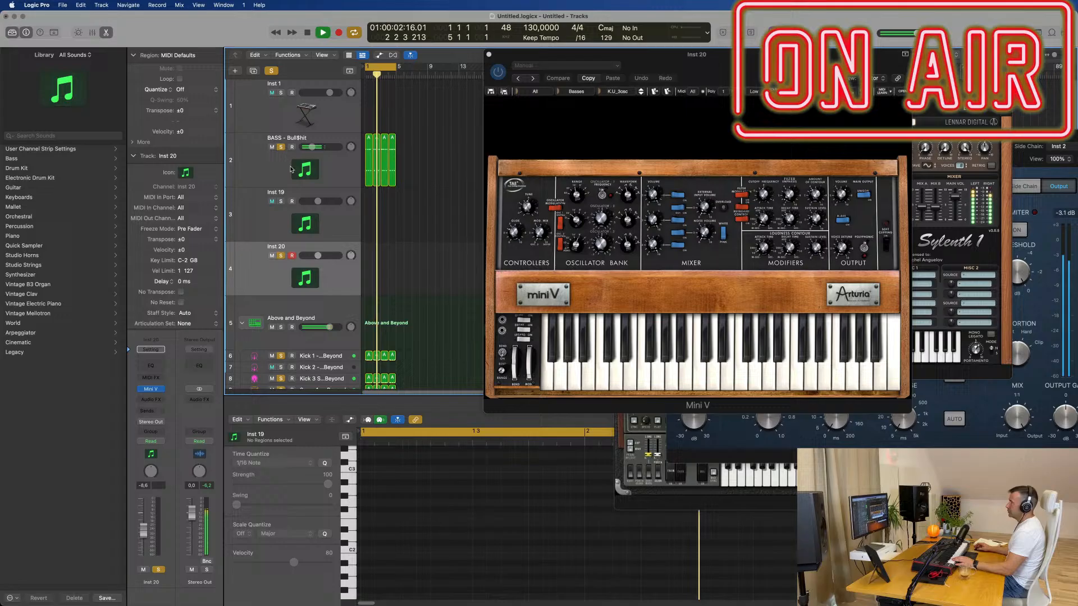
pyautogui.click(272, 71)
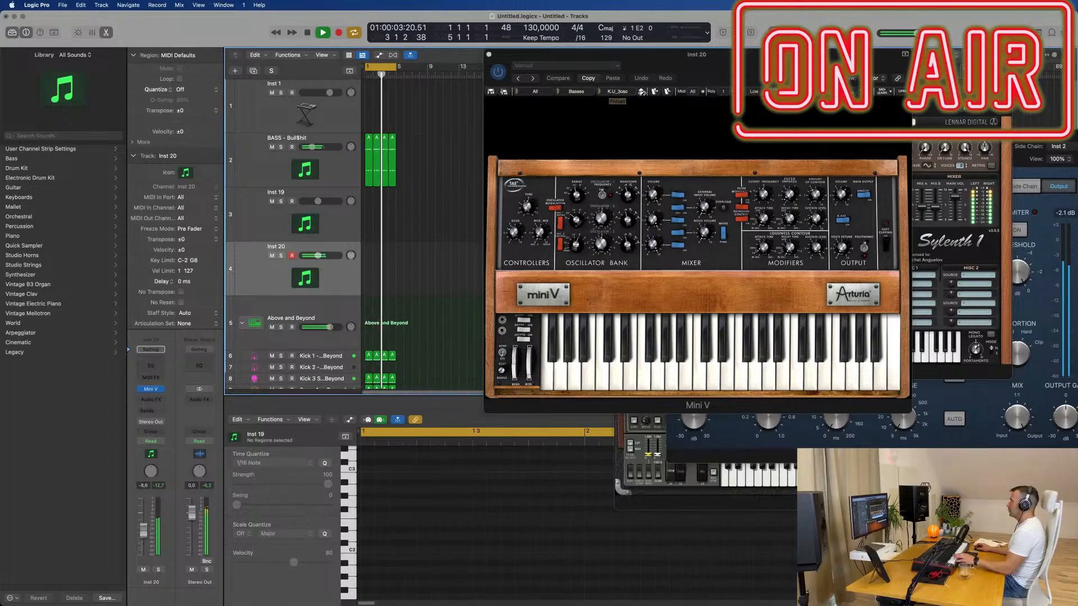
# - Audition the Mini V bass presets up to K.U_Solid and raise the Inst 20 volume to -4.4 dB
pyautogui.click(641, 93)
pyautogui.click(642, 94)
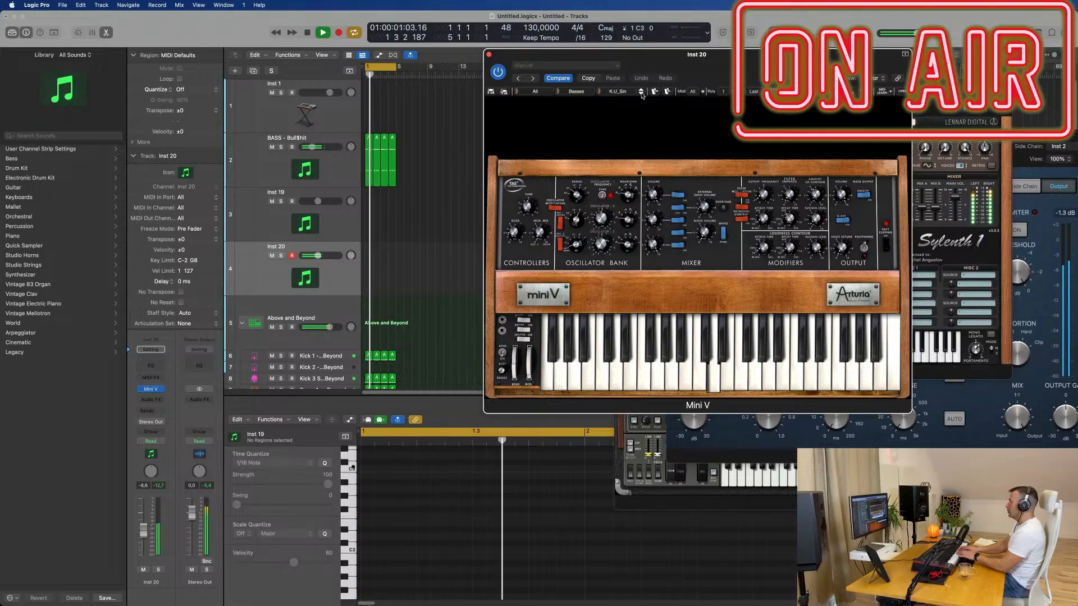
pyautogui.click(184, 491)
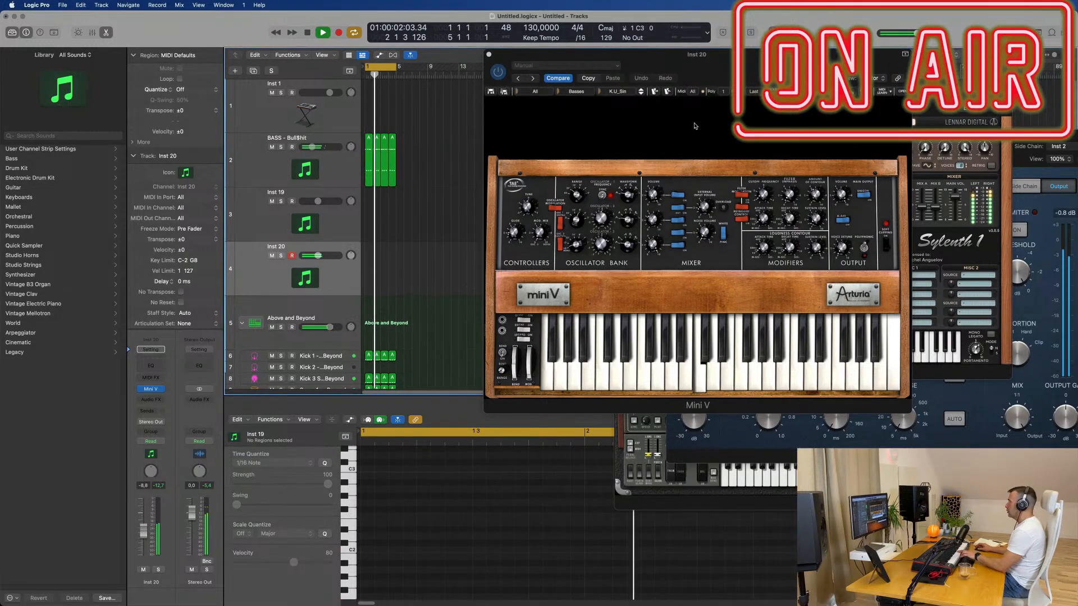
pyautogui.click(641, 95)
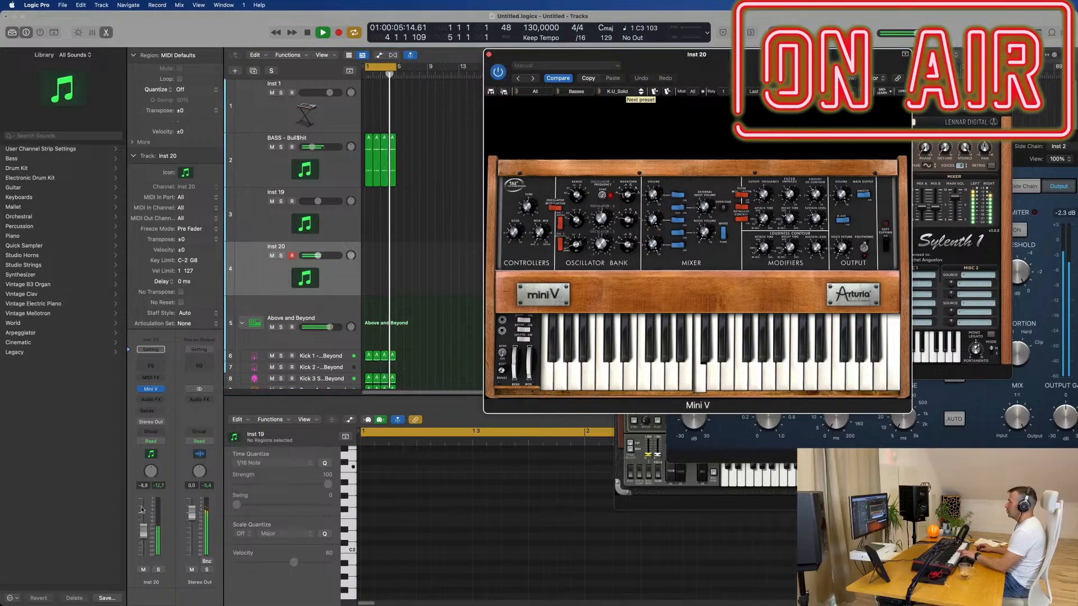
pyautogui.moveTo(143, 531); pyautogui.dragTo(144, 523)
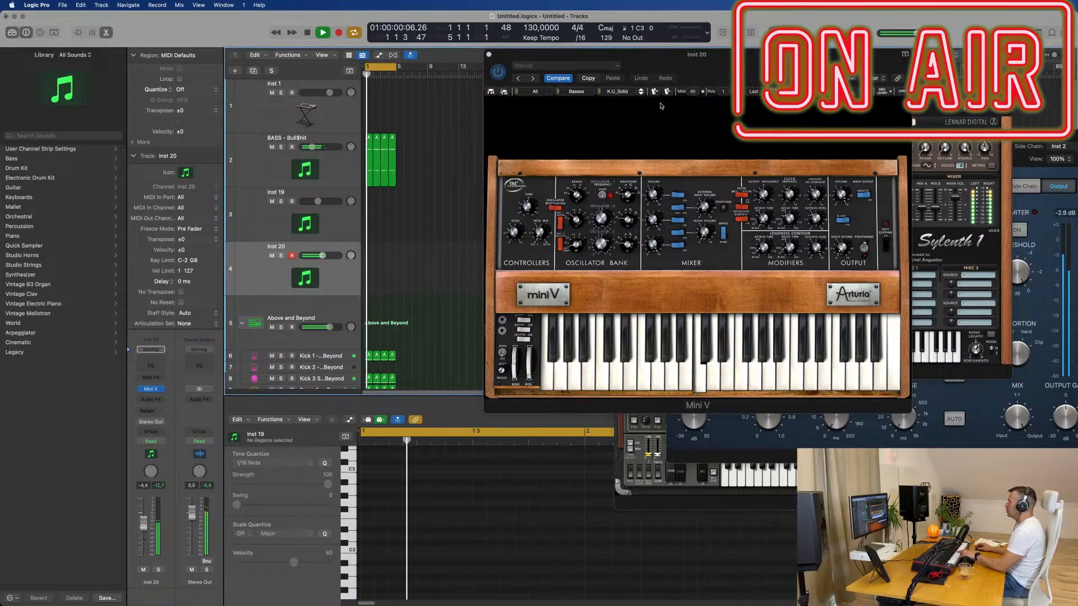
# - Audition the Mini V LM_Bass presets in order from LM_Bass-01 to LM_Bass-13
pyautogui.click(641, 94)
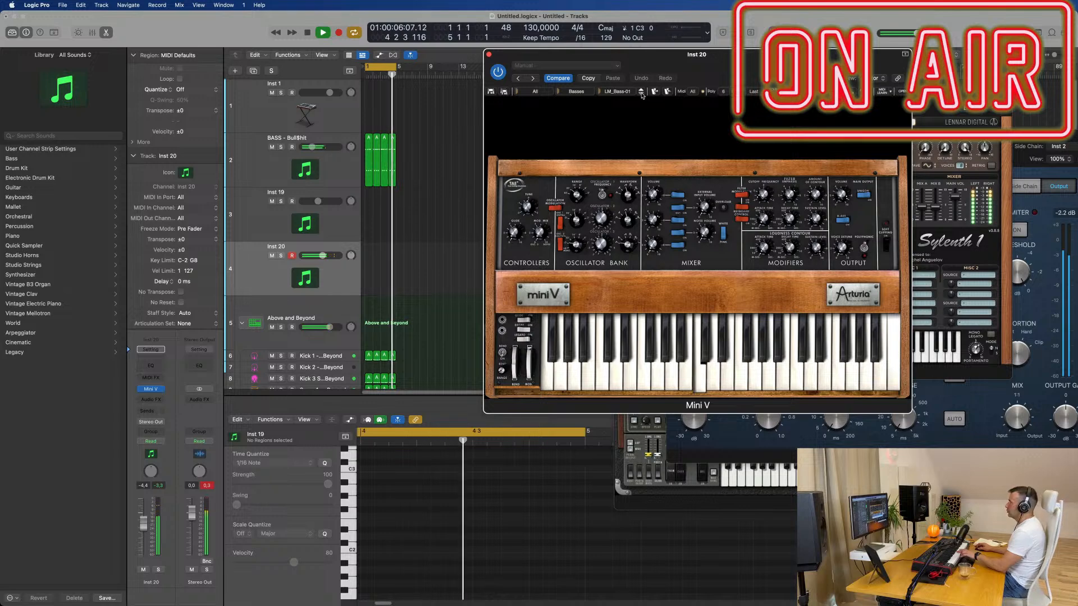
pyautogui.click(642, 95)
pyautogui.click(642, 95)
pyautogui.click(642, 94)
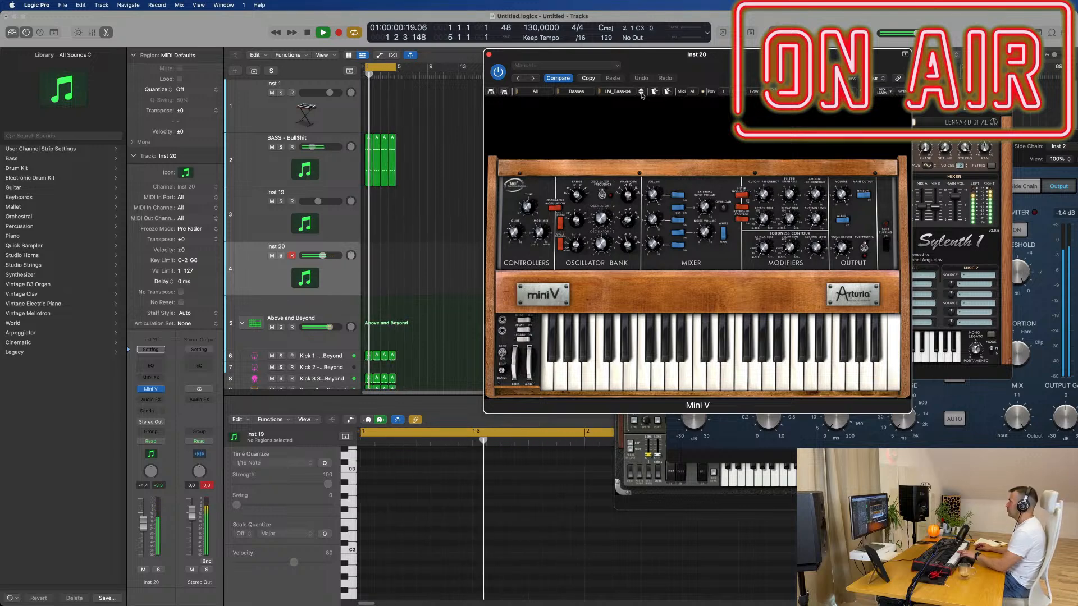
pyautogui.click(641, 94)
pyautogui.click(642, 94)
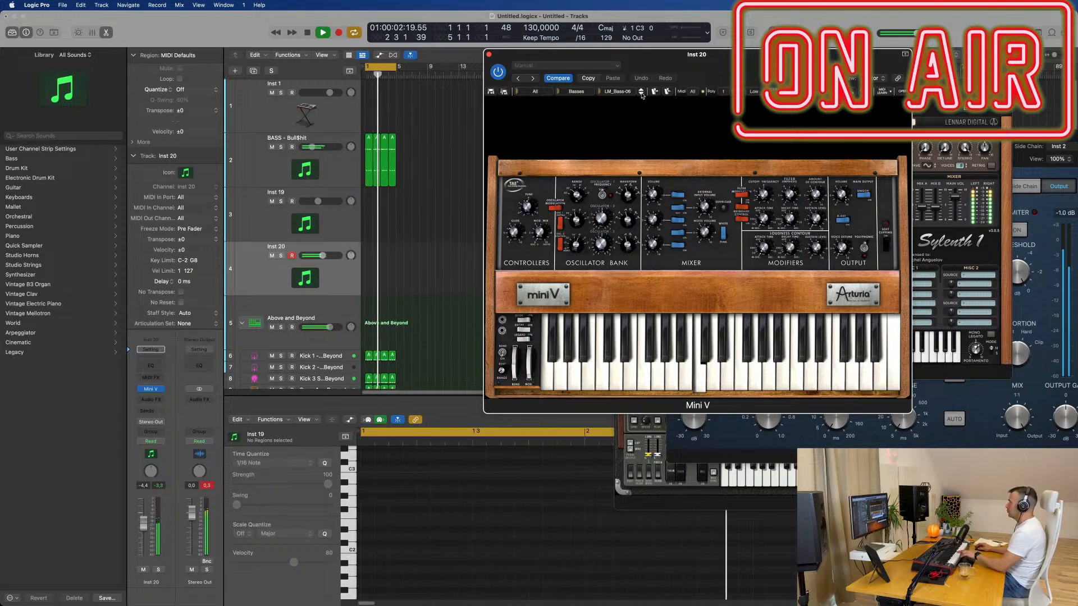
pyautogui.click(641, 94)
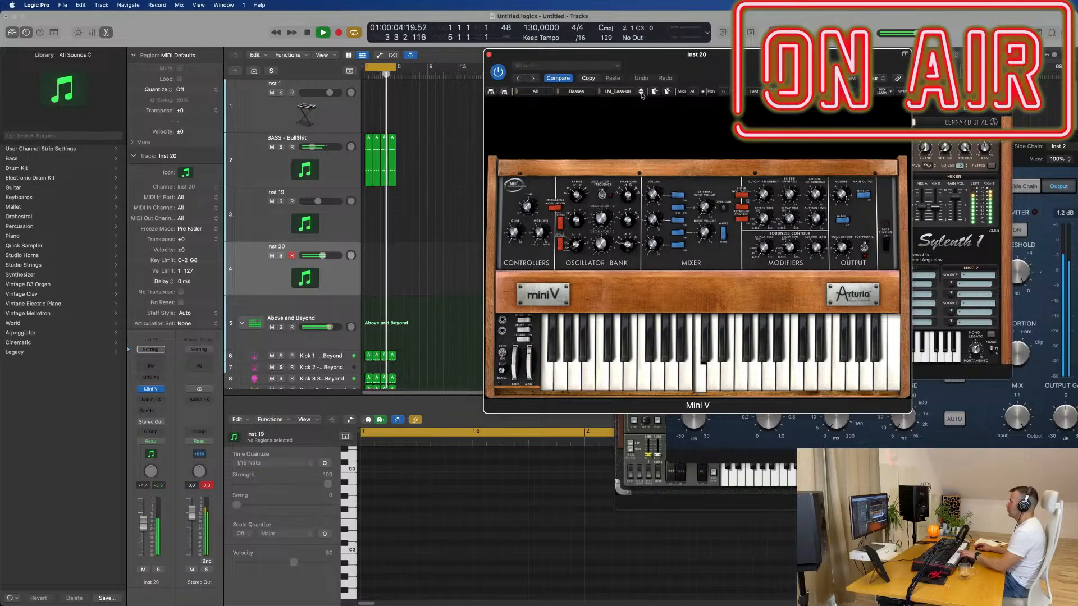
pyautogui.click(642, 95)
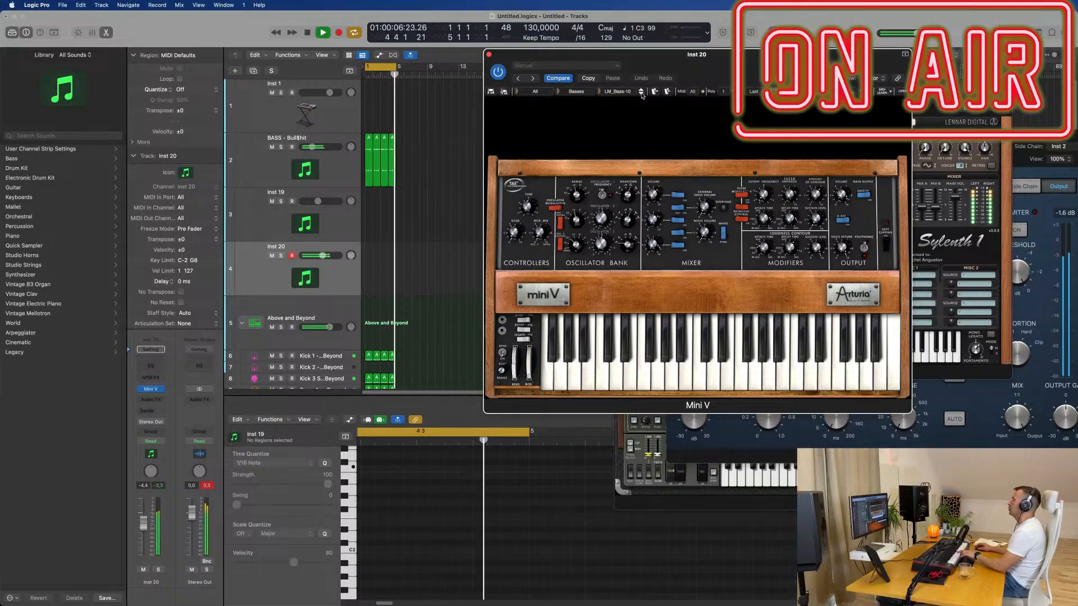
pyautogui.click(642, 94)
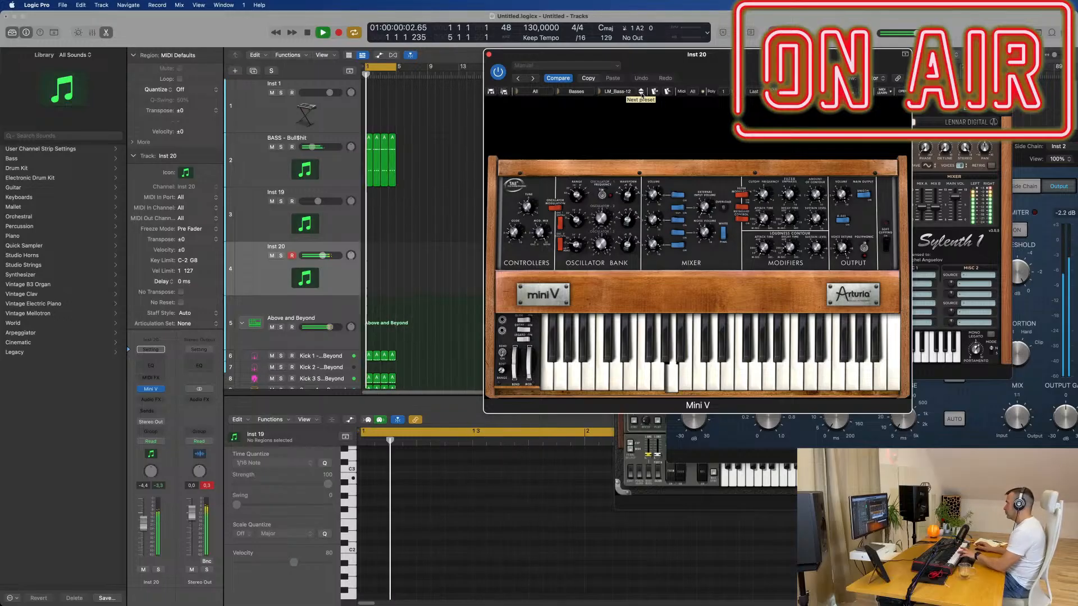
pyautogui.click(642, 94)
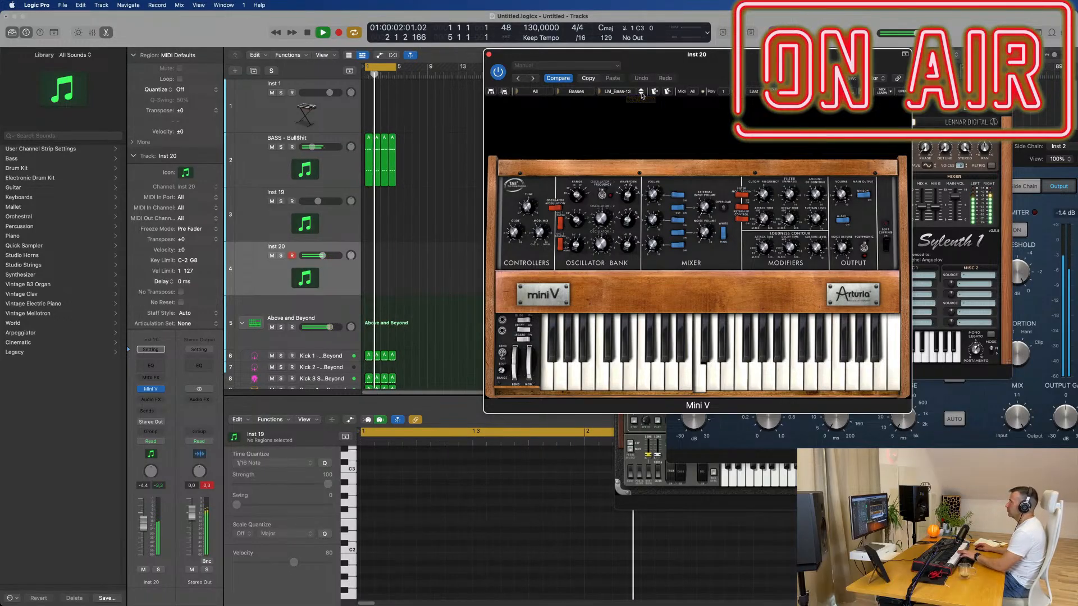
# - Audition the Mini V NU bass presets, including NU_FatHeavy and NU_MetalAttack, up to NU_WormBass
pyautogui.click(642, 94)
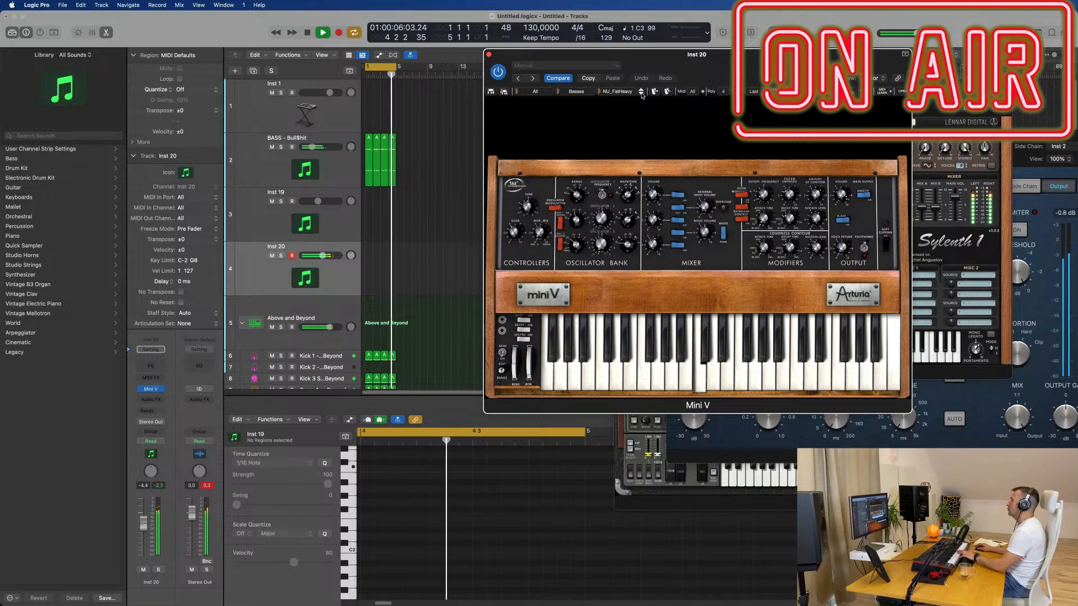
pyautogui.click(642, 95)
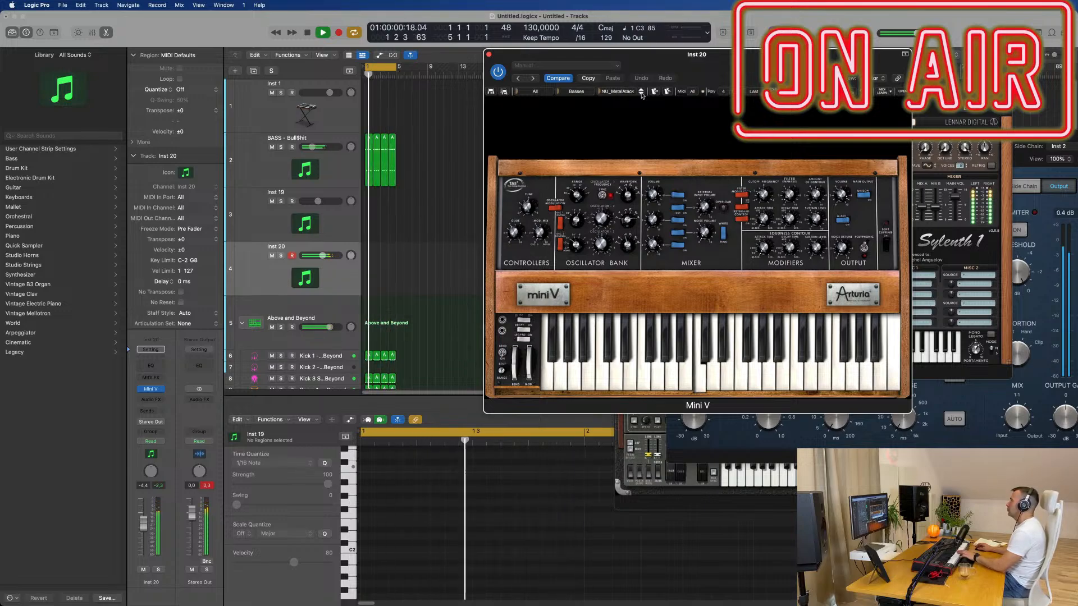
pyautogui.click(641, 95)
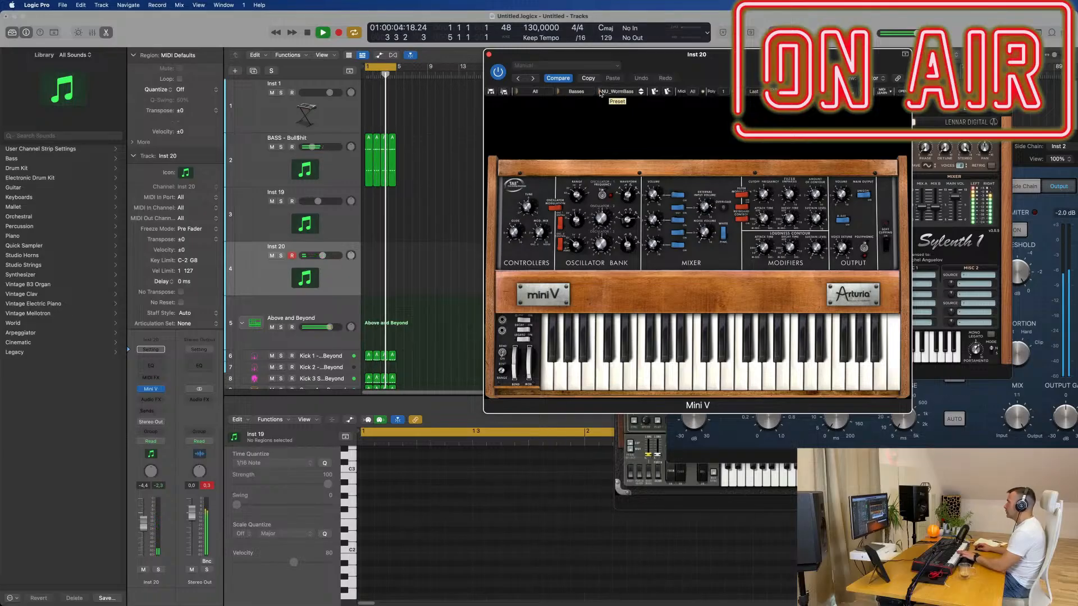
# - Load the Mini V JMB_Reverse_Bass preset, and audition the presets backwards through GTD_Oct_Bass to GTD_Jazz_Bass
pyautogui.click(601, 93)
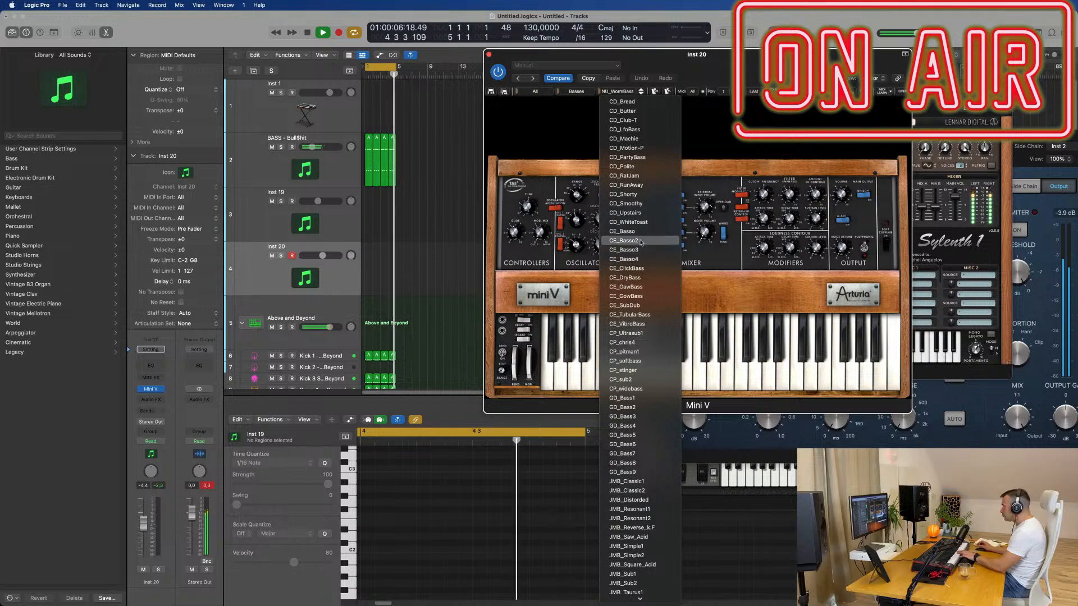
pyautogui.scroll(-10, 657, 332)
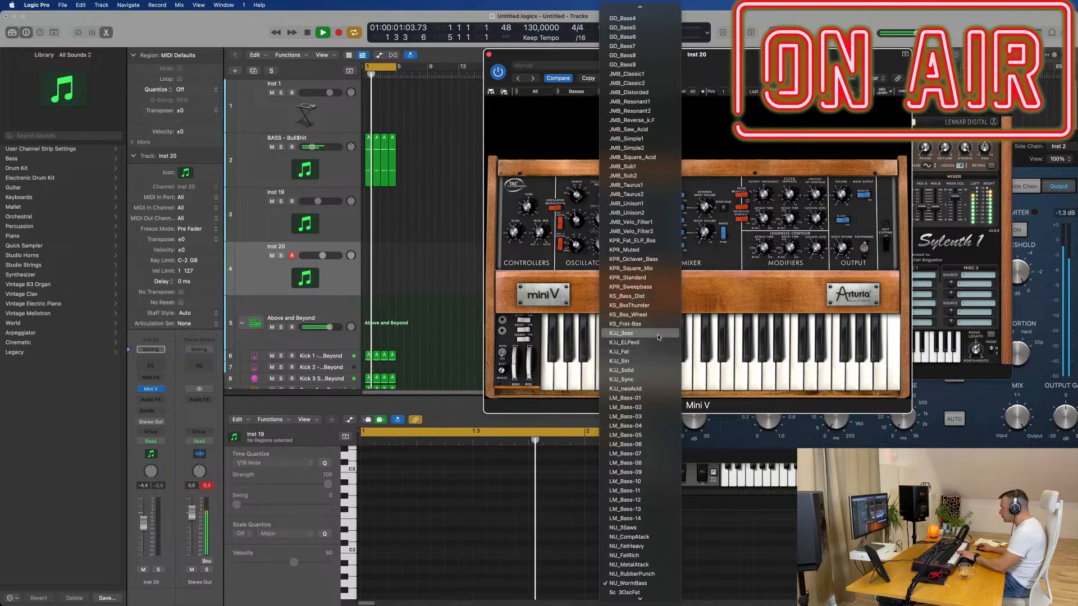
pyautogui.scroll(-5, 659, 337)
pyautogui.scroll(-4, 659, 336)
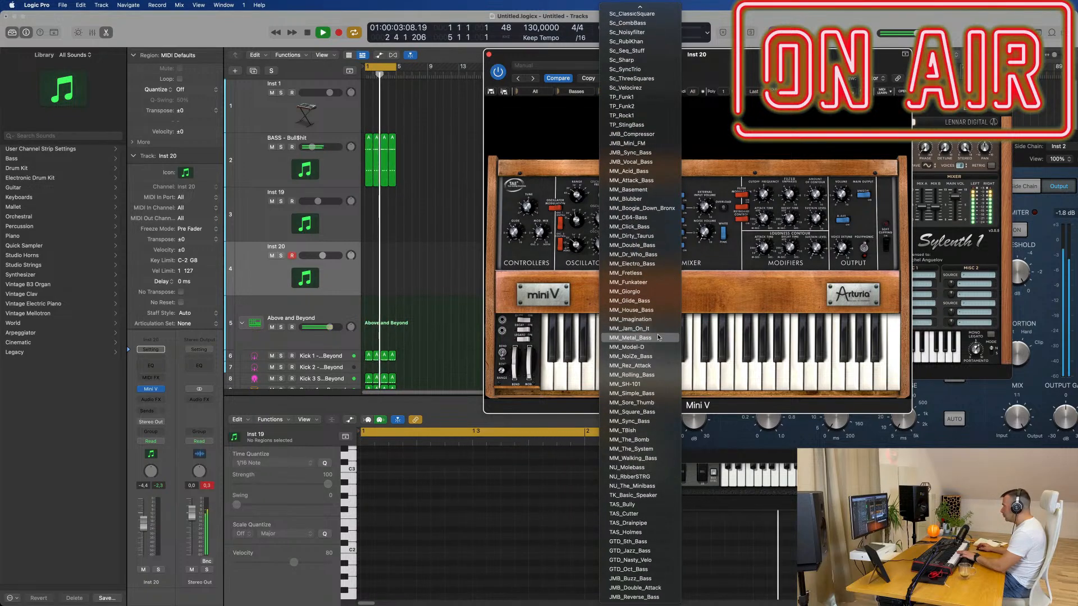
pyautogui.click(635, 597)
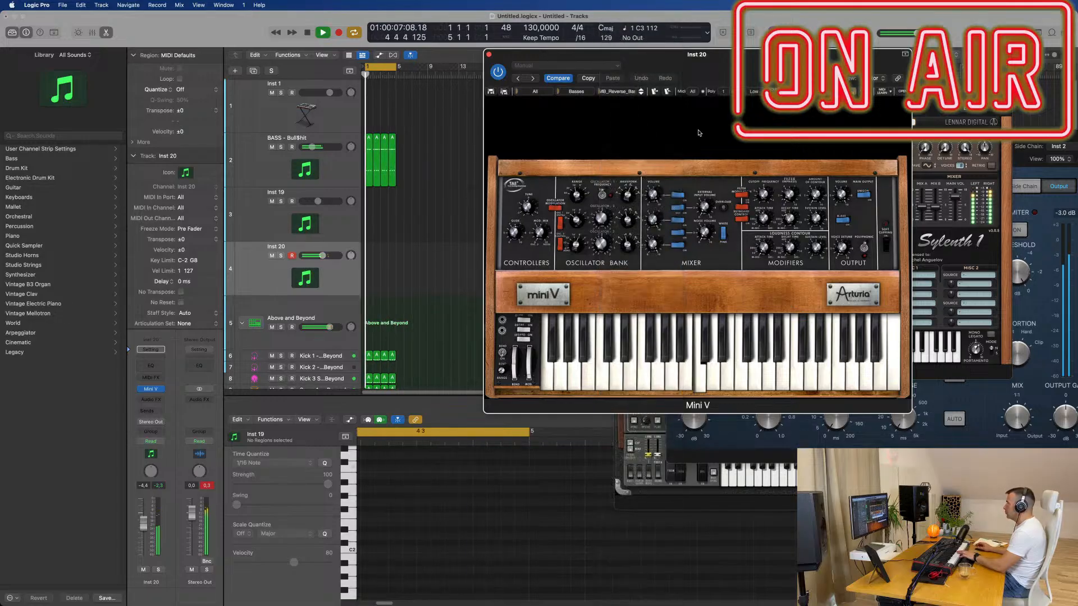
pyautogui.click(640, 90)
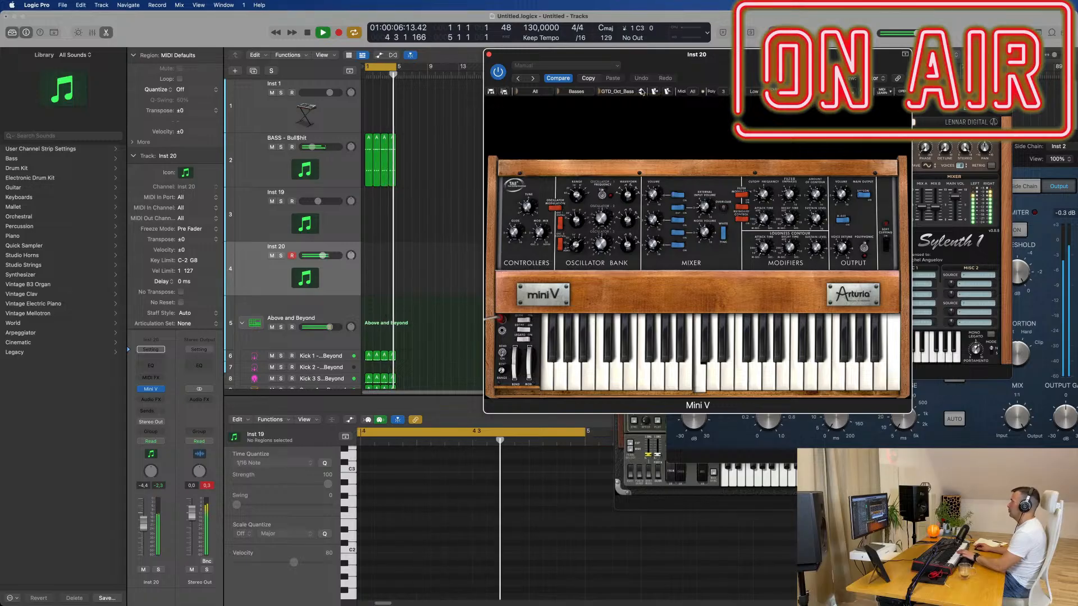
pyautogui.click(642, 92)
pyautogui.click(642, 92)
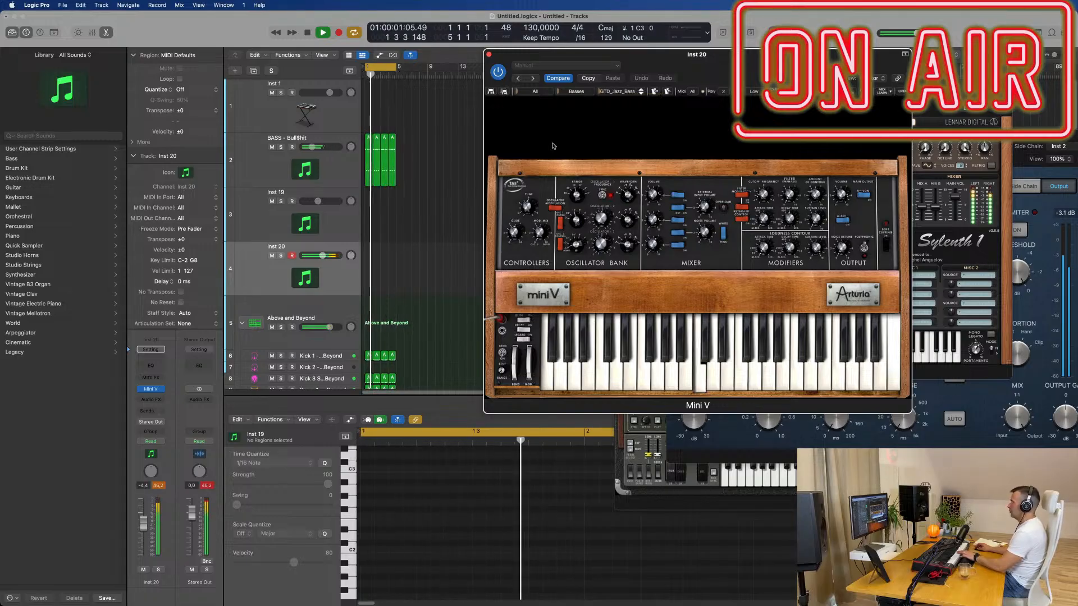
# - Lower the Inst 20 volume to -14.2 dB, and audition earlier Mini V presets from GTD_5th_Bass through TAS_Drainpipe to NU_The_Minibass
pyautogui.click(145, 547)
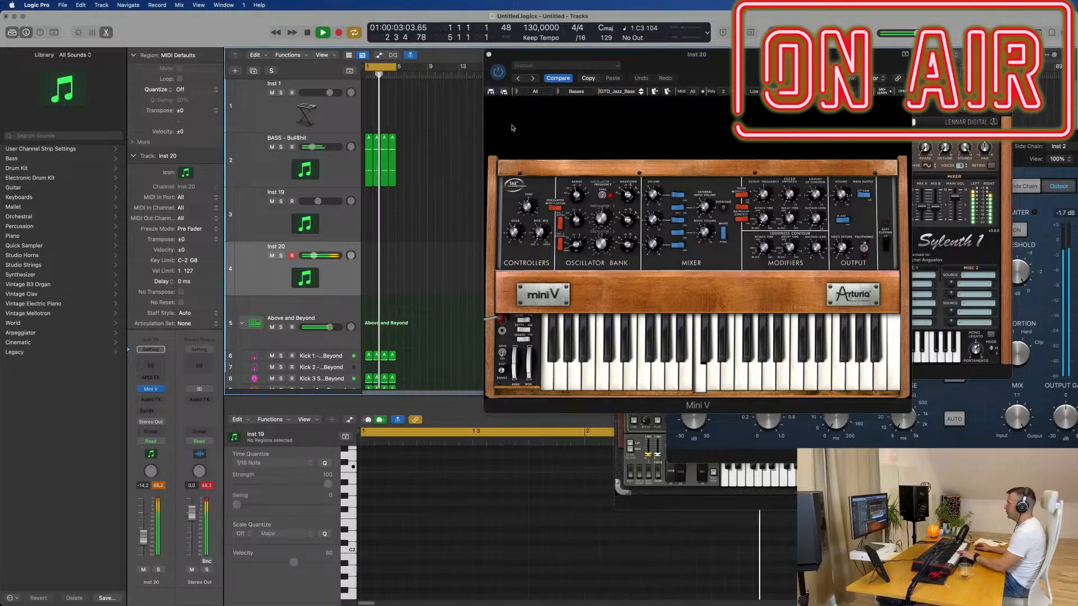
pyautogui.click(641, 92)
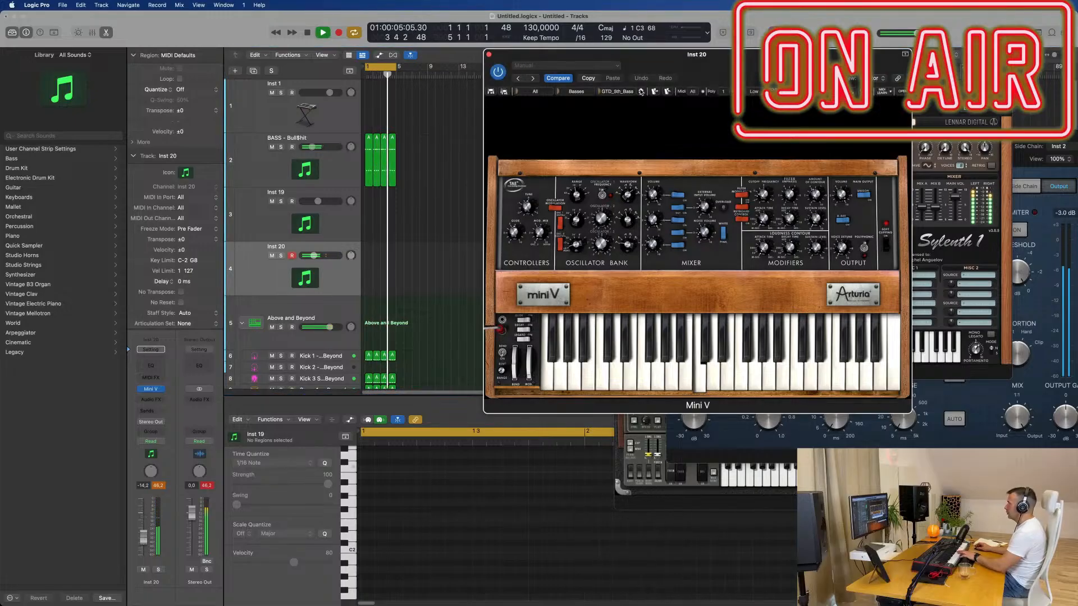
pyautogui.click(642, 92)
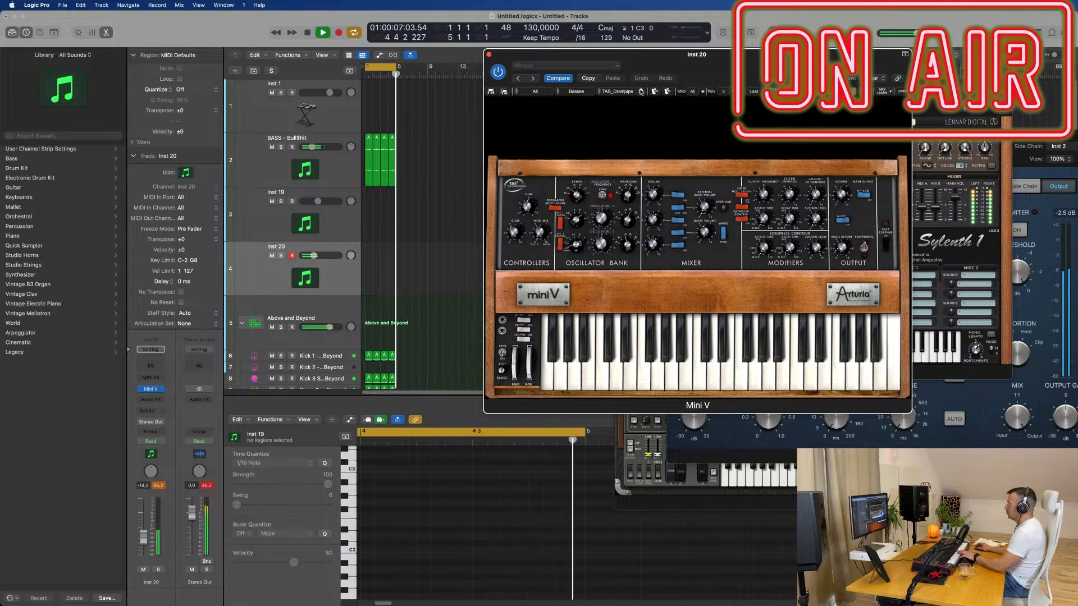
pyautogui.click(642, 92)
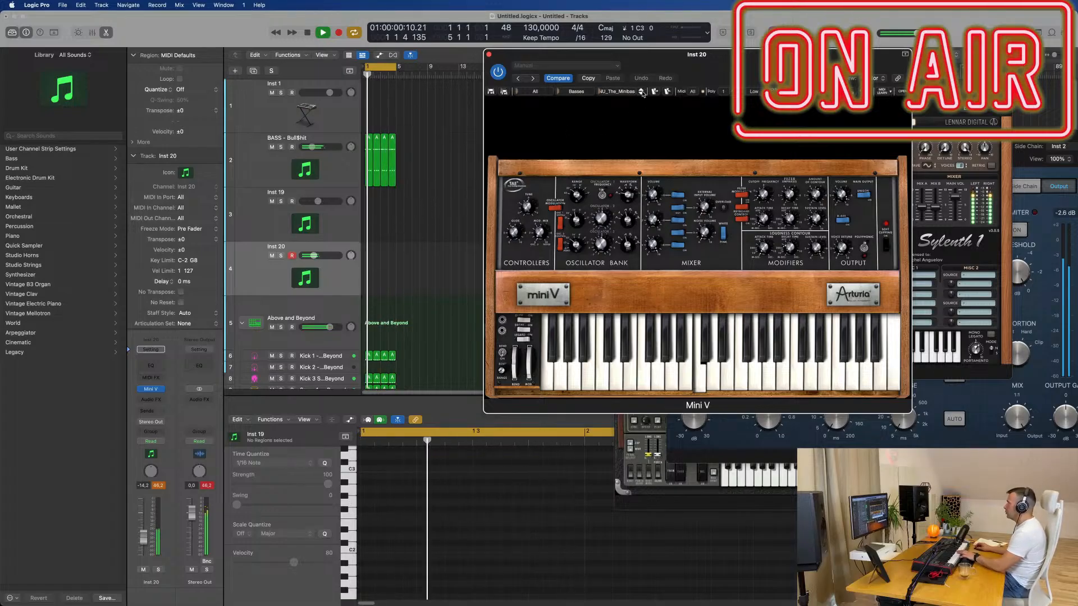
# - Audition the Mini V CD bass presets near the start of the preset list, from CD_Butter through CD_PartyBass to CD_RunAway
pyautogui.click(600, 93)
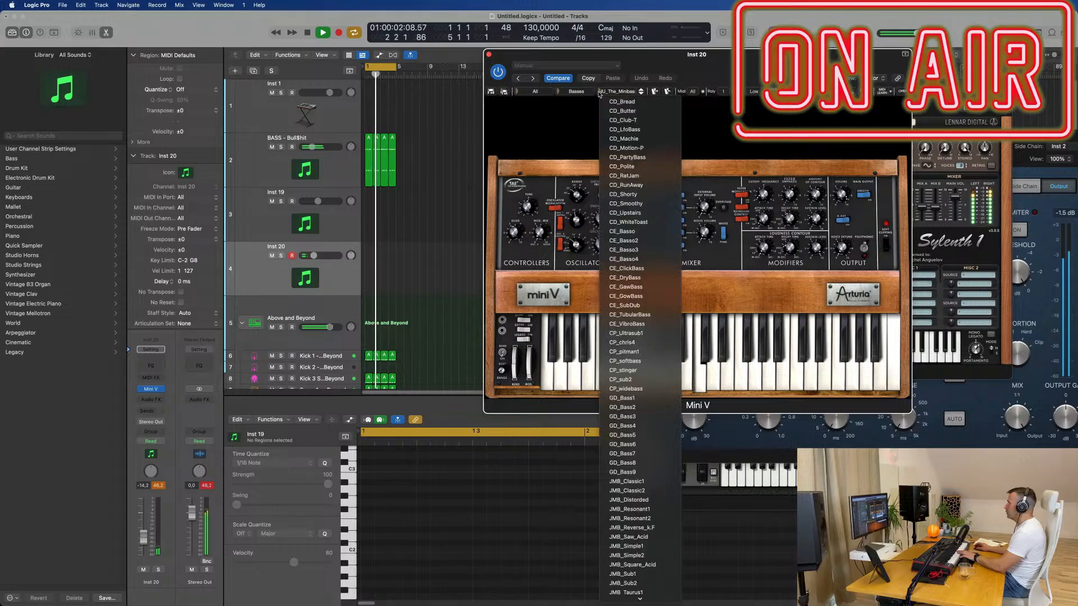
pyautogui.click(639, 110)
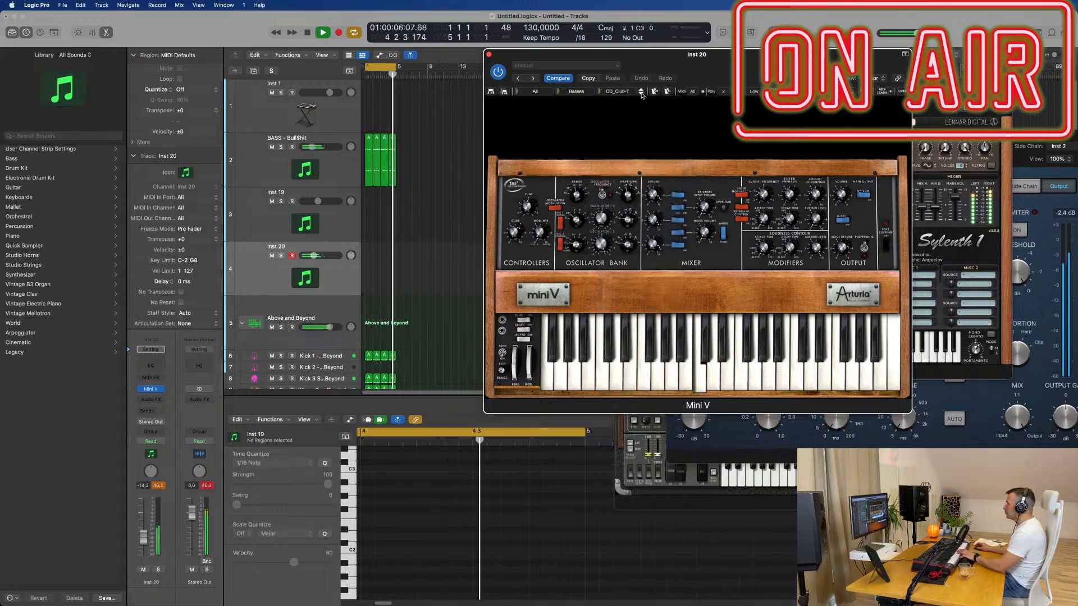
pyautogui.click(642, 94)
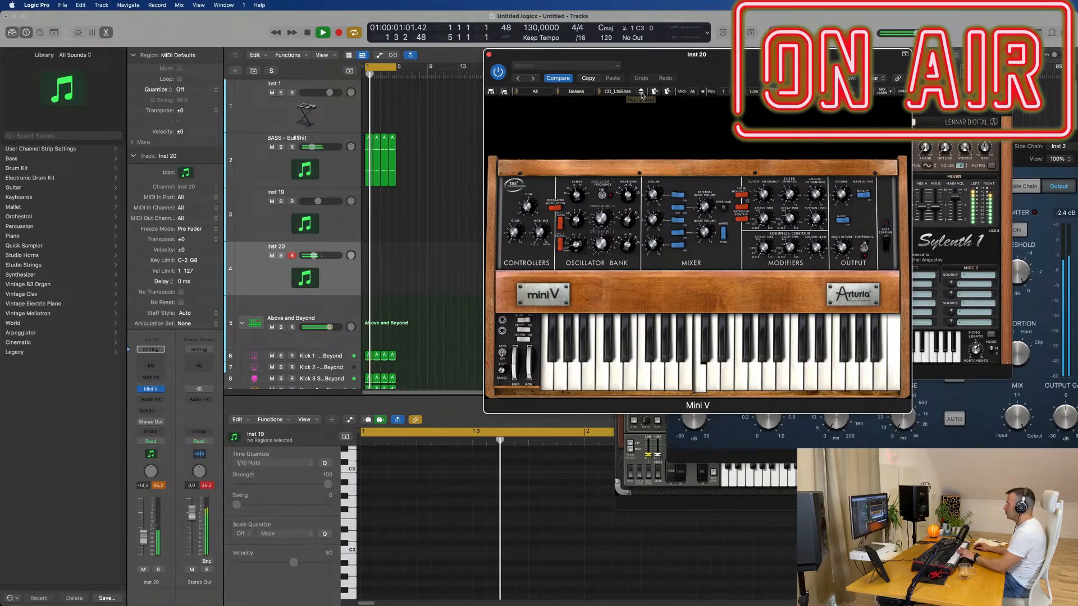
pyautogui.click(642, 94)
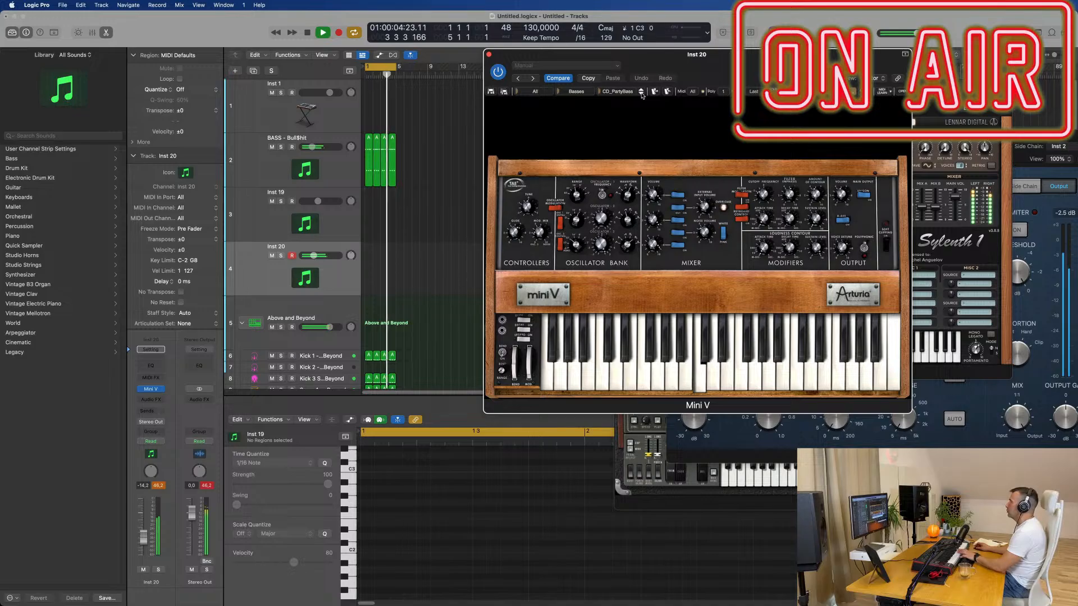
pyautogui.click(642, 94)
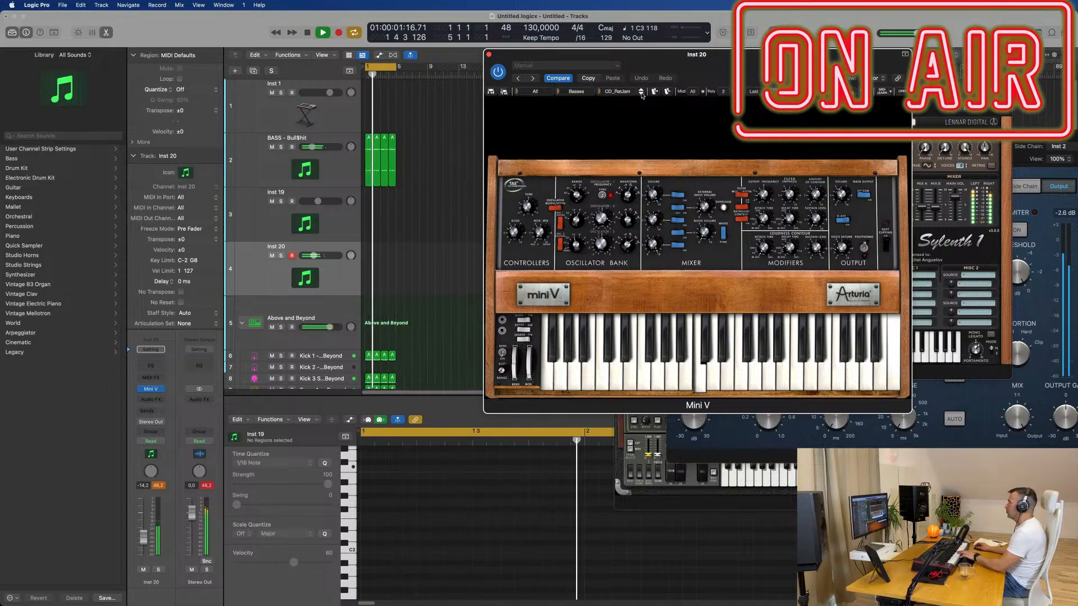
pyautogui.click(642, 95)
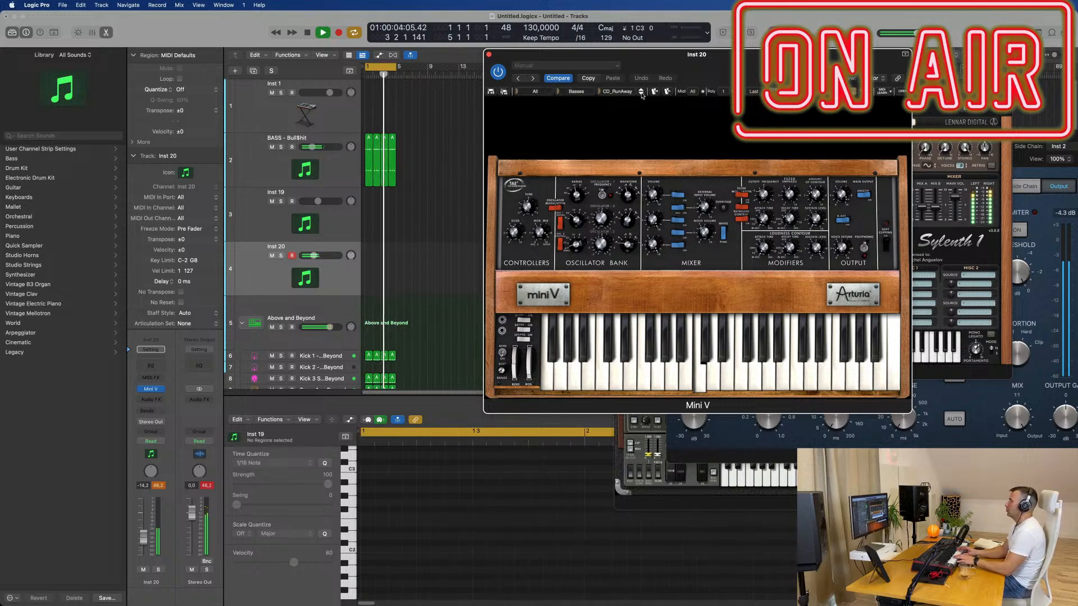
# - Record a four-bar Mini V part with one C3 note per bar on Inst 20, select its notes, and play the loop
pyautogui.press('r')
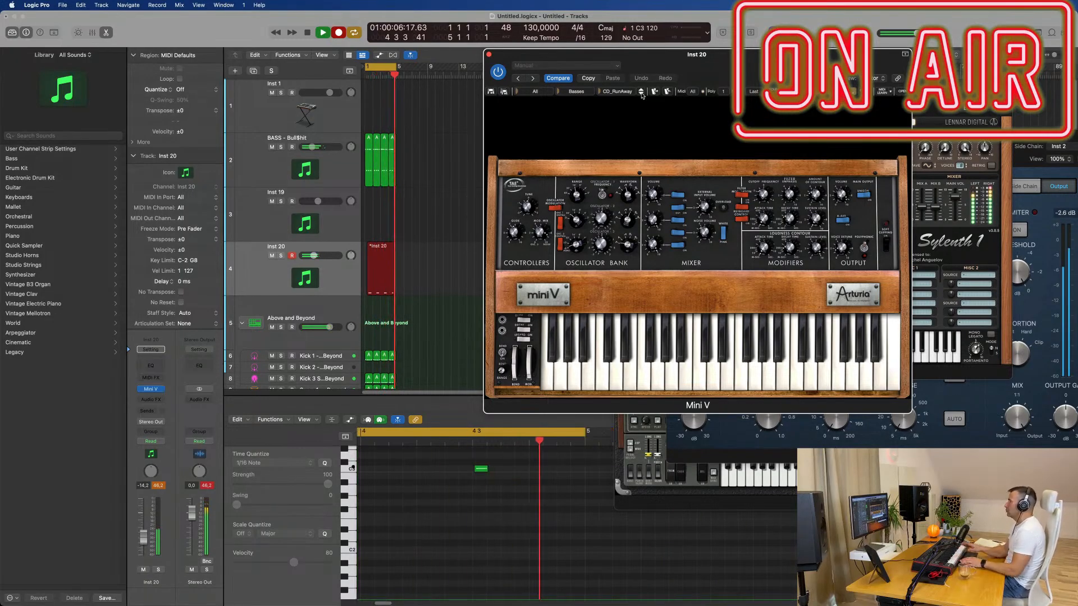
pyautogui.press('space')
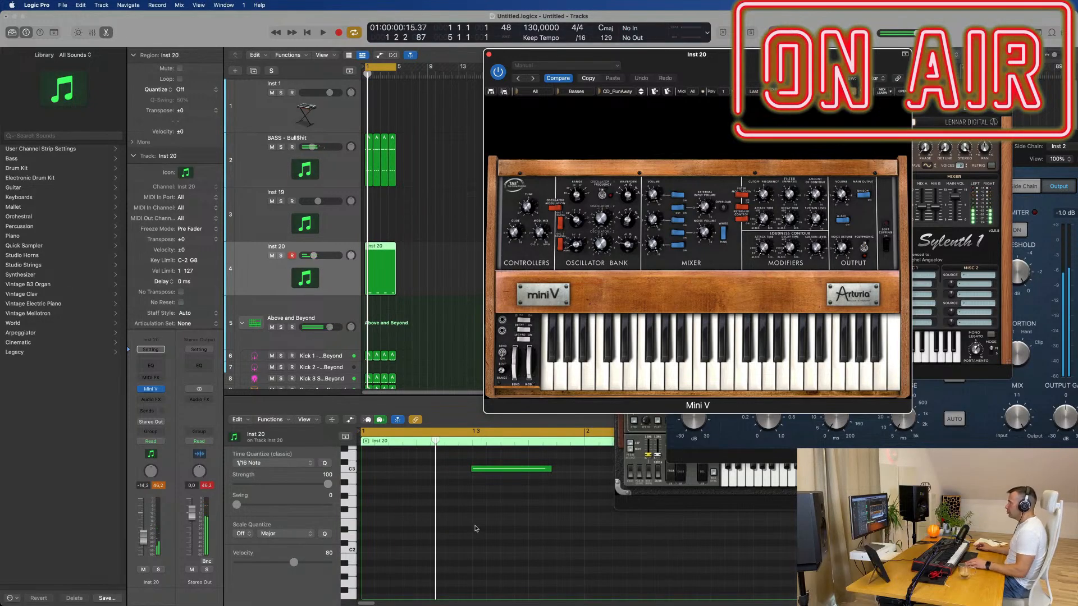
pyautogui.scroll(-5, 475, 529)
pyautogui.click(471, 529)
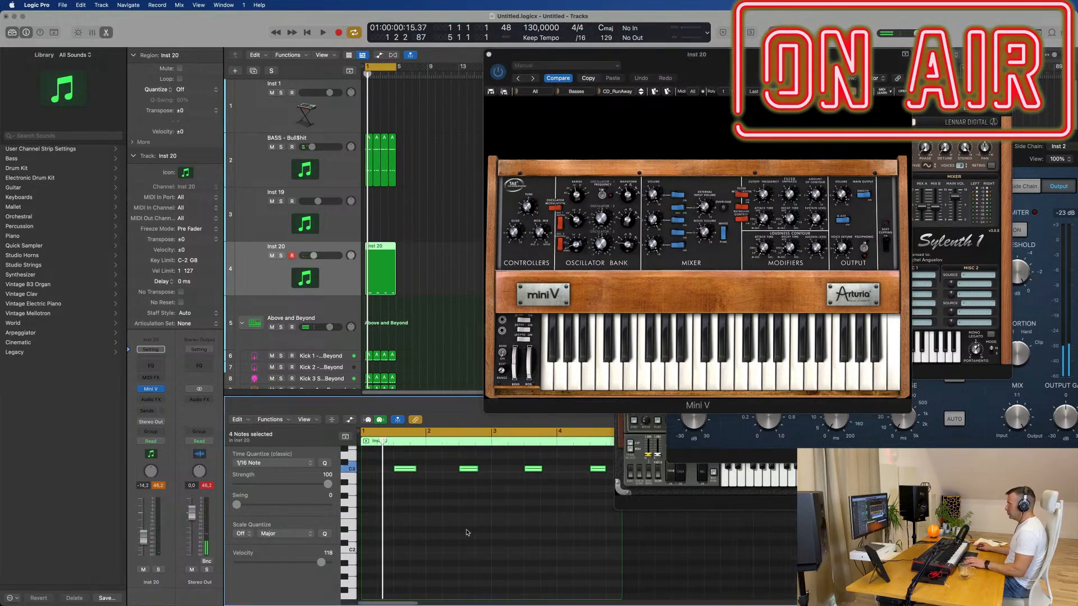
pyautogui.scroll(4, 467, 533)
pyautogui.press('space')
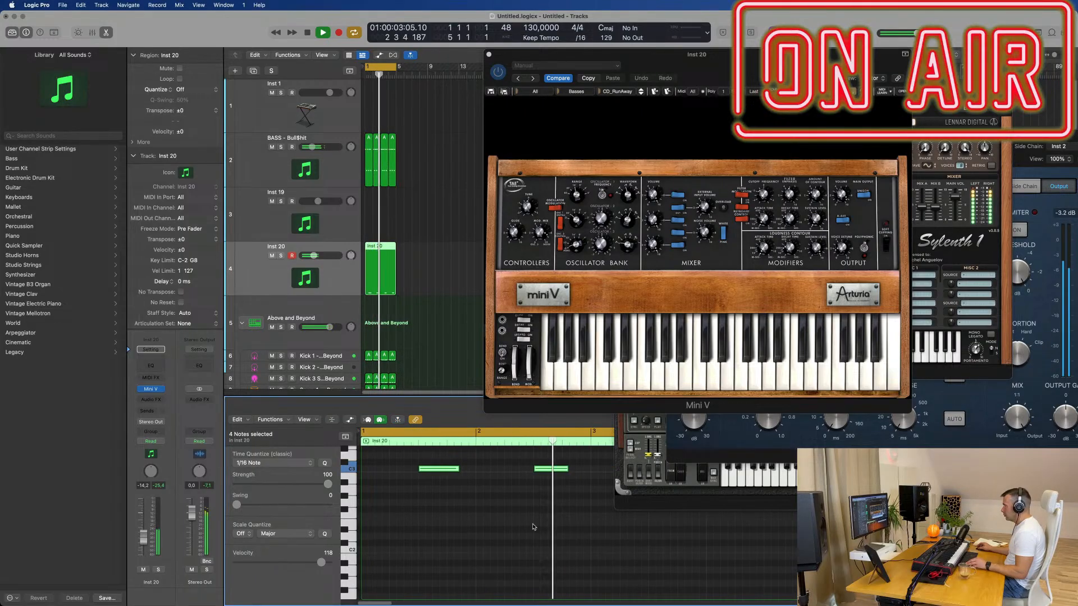
pyautogui.scroll(-3, 532, 525)
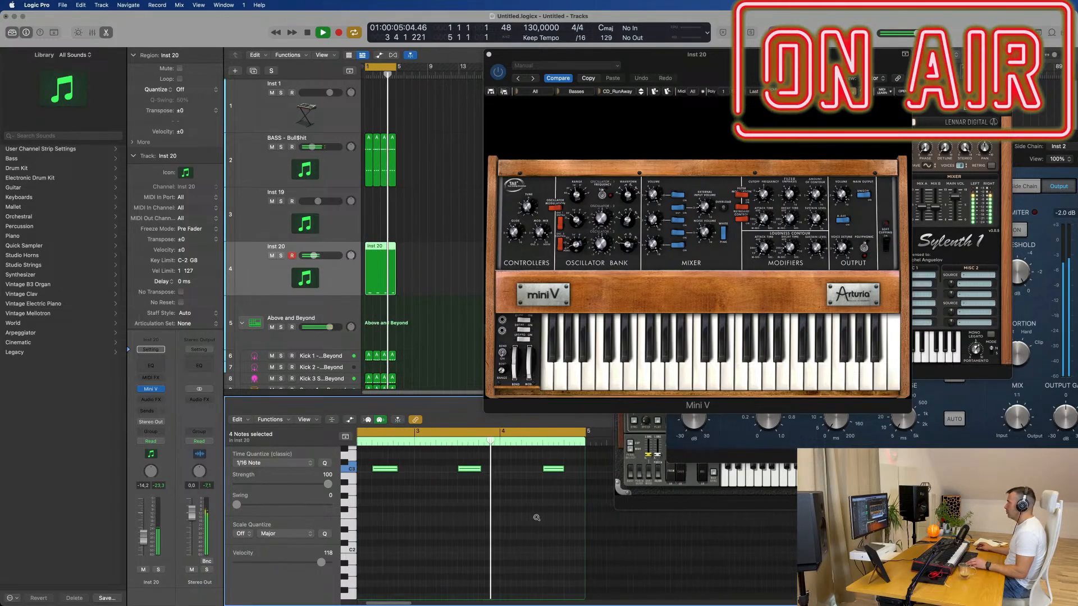
# - Audition the Mini V presets against the recorded part, from CD_Shorty through CD_Upstairs and CE_Basso to CE_Basso2
pyautogui.moveTo(739, 55); pyautogui.dragTo(726, 53)
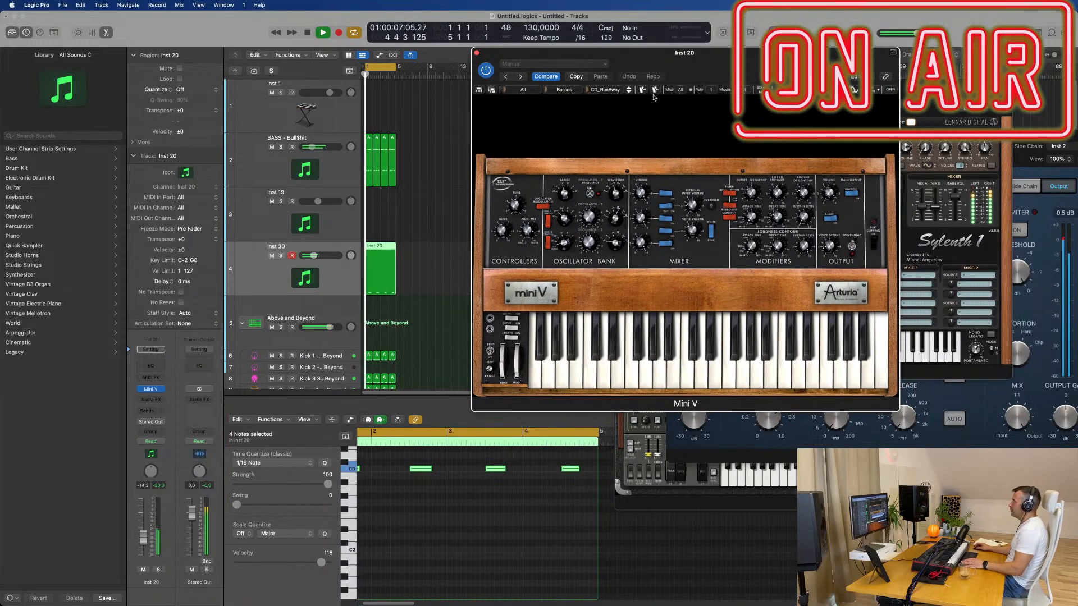
pyautogui.click(629, 92)
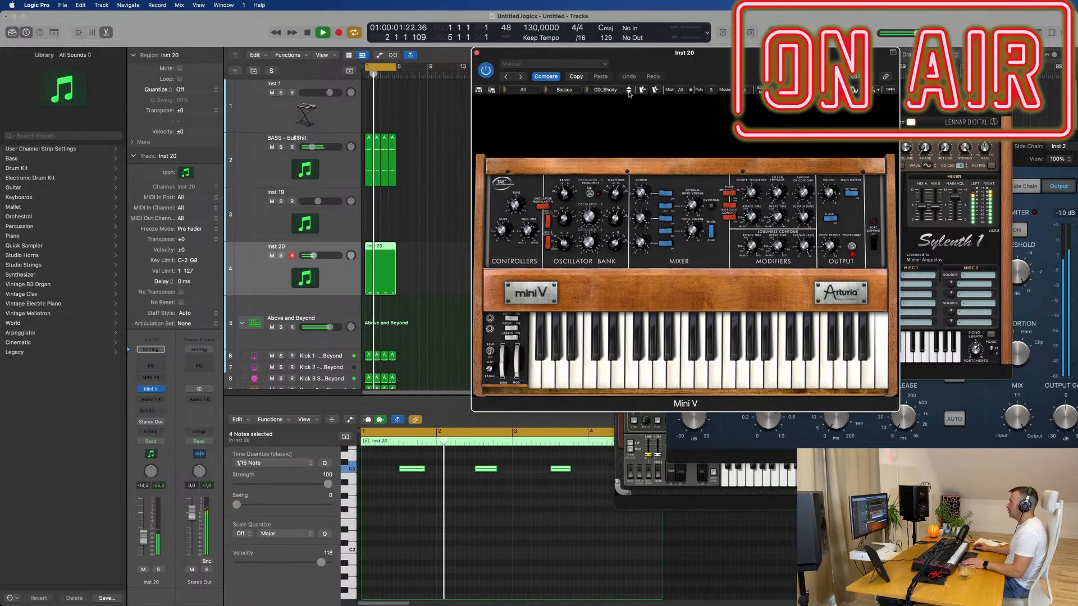
pyautogui.click(629, 93)
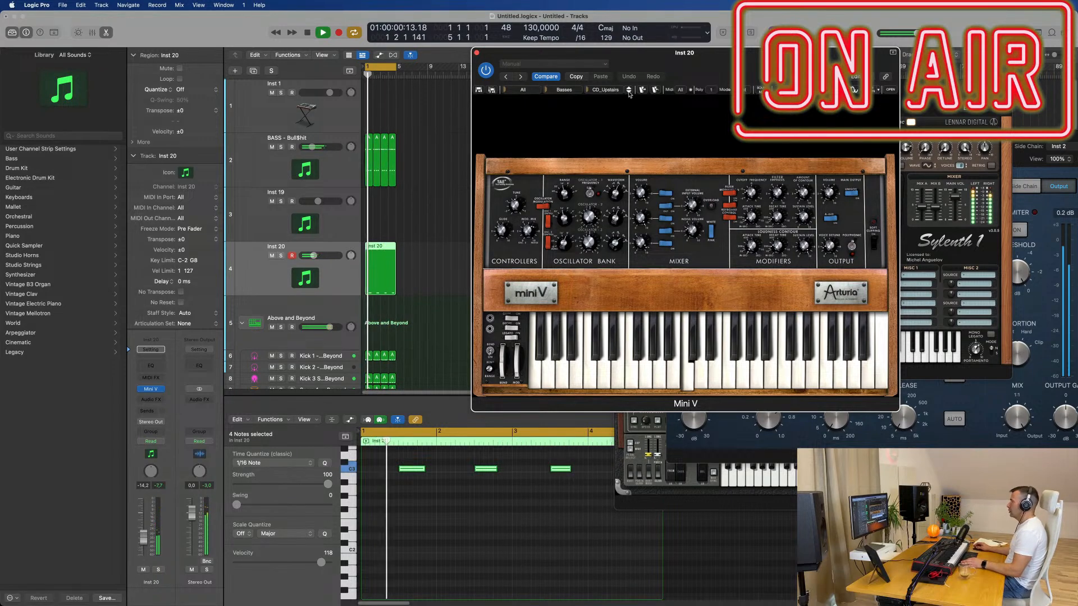
pyautogui.click(629, 94)
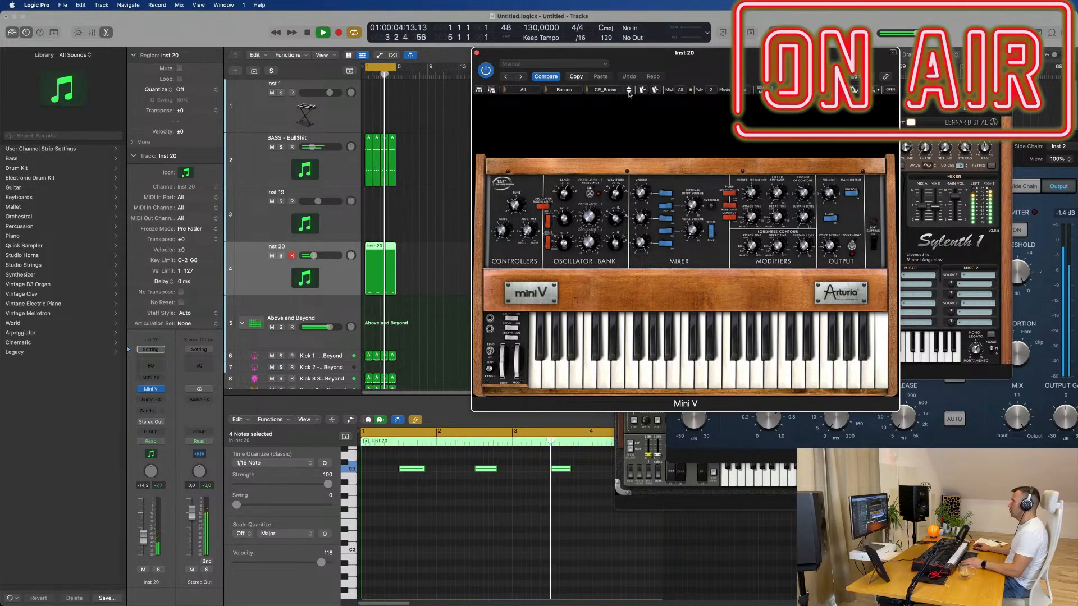
pyautogui.click(629, 93)
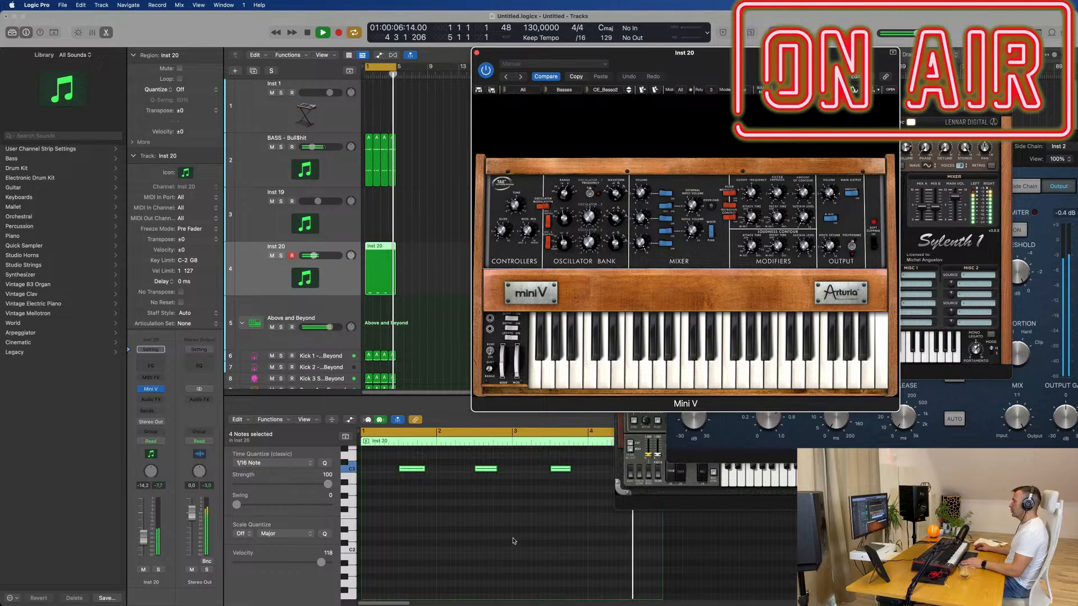
# - Transpose the four recorded Inst 20 notes down an octave to C2, and audition the Mini V presets CE_Basso3 to CE_ClickBass
pyautogui.click(531, 516)
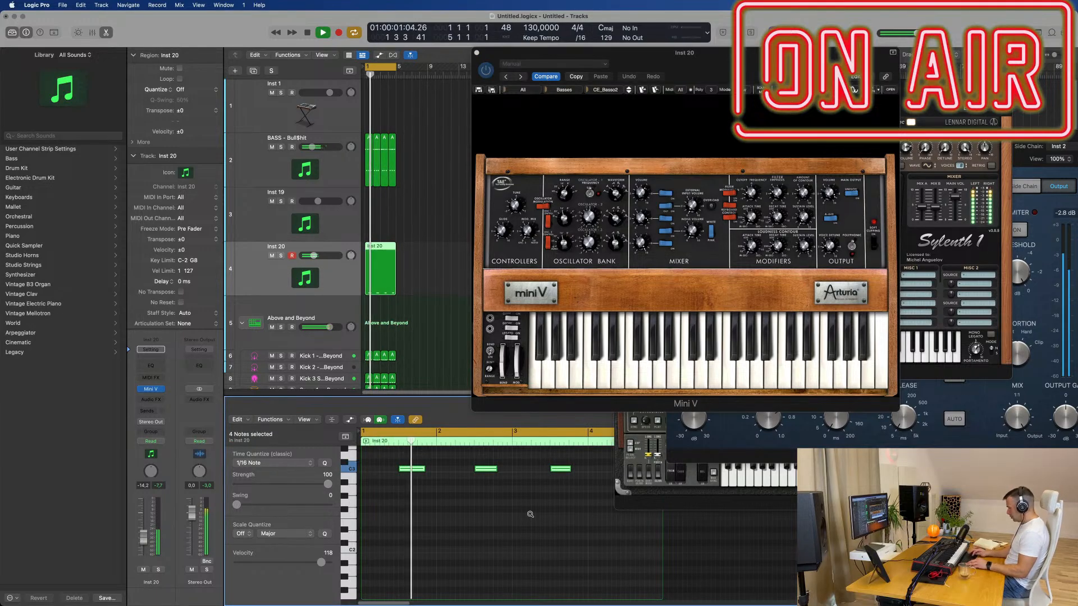
pyautogui.hotkey('alt', 'shift', 'Down')
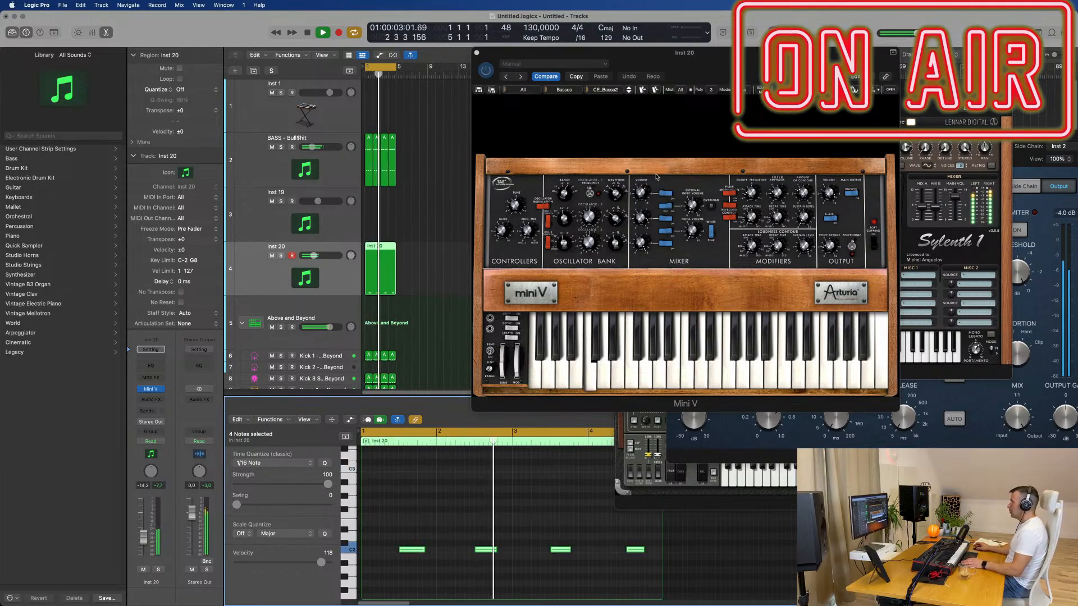
pyautogui.click(629, 94)
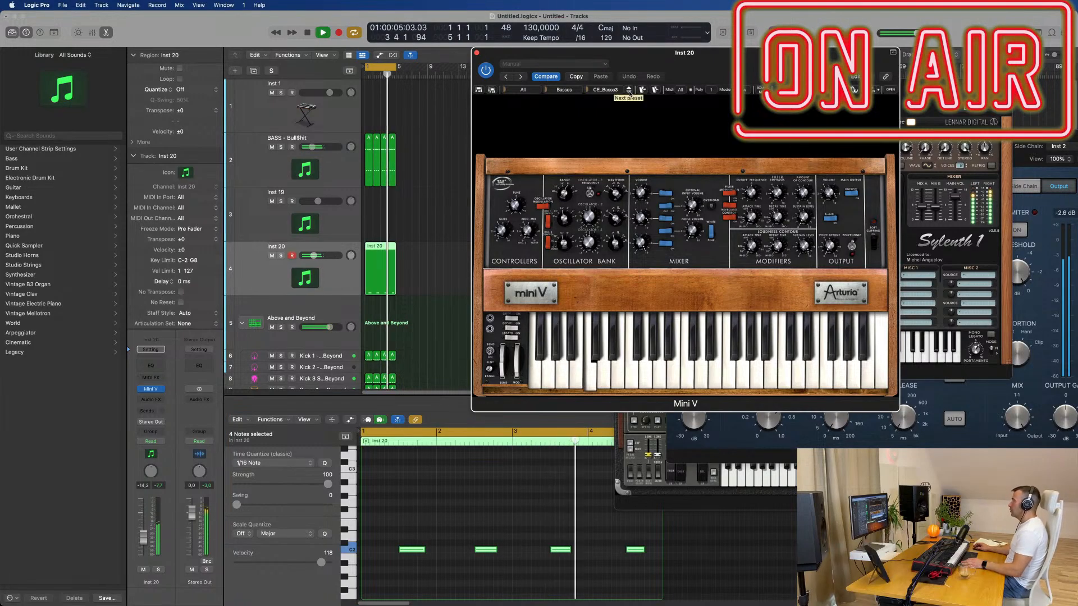
pyautogui.click(629, 93)
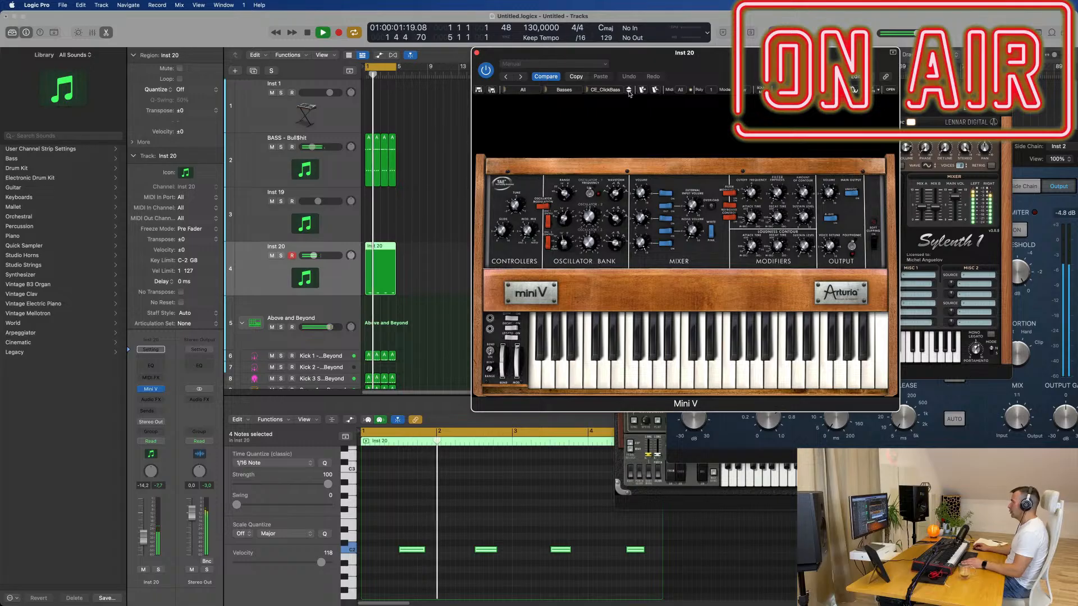
# - Raise the Inst 20 volume to -6.2 dB, and audition the Mini V presets from CE_DryBass to CE_GowBass
pyautogui.moveTo(142, 541); pyautogui.dragTo(144, 531)
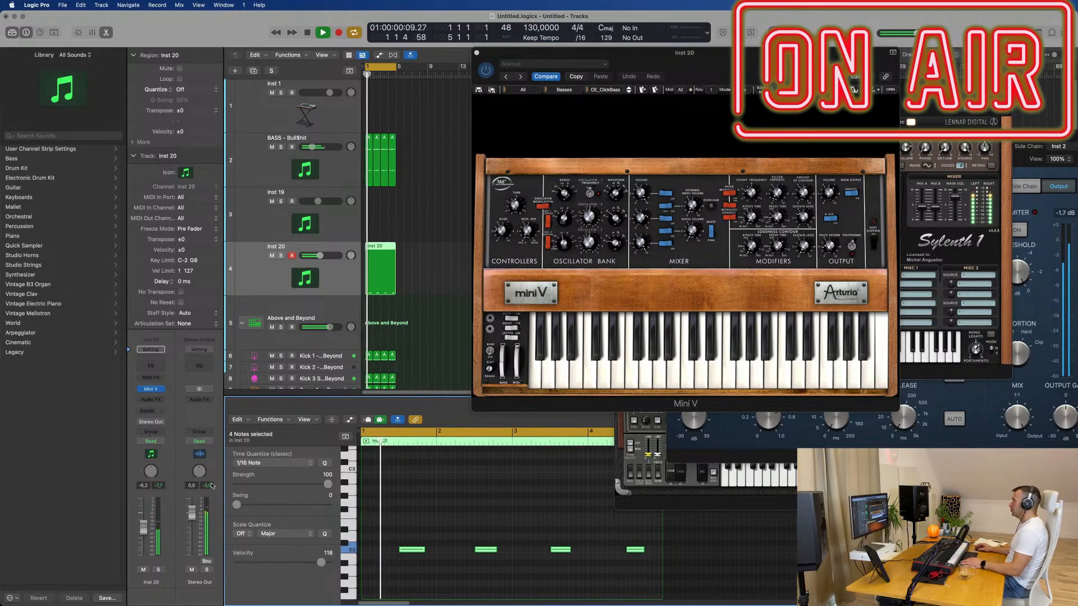
pyautogui.click(576, 74)
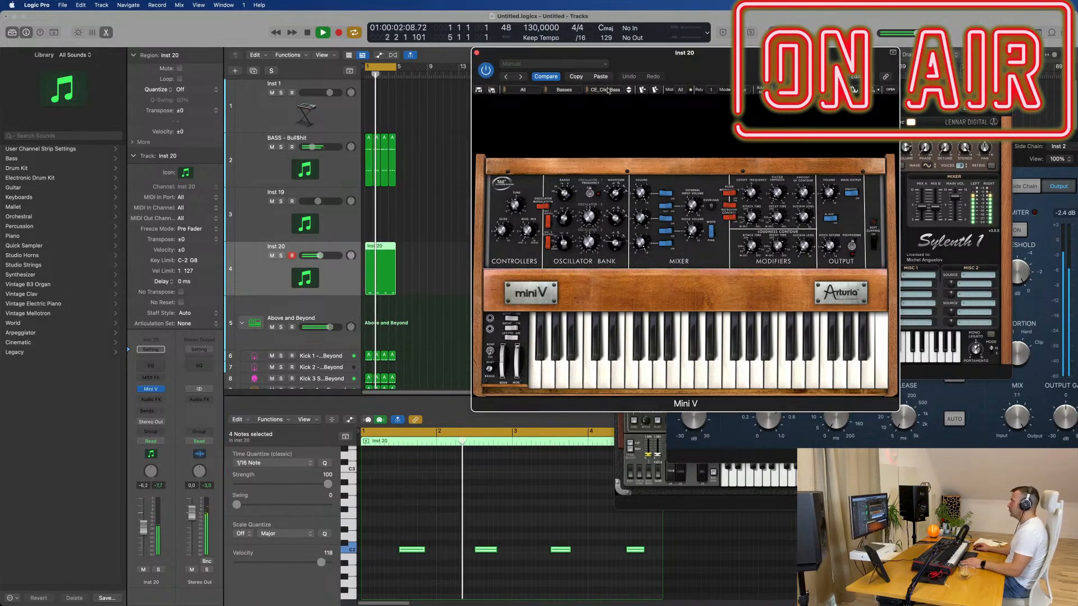
pyautogui.click(628, 92)
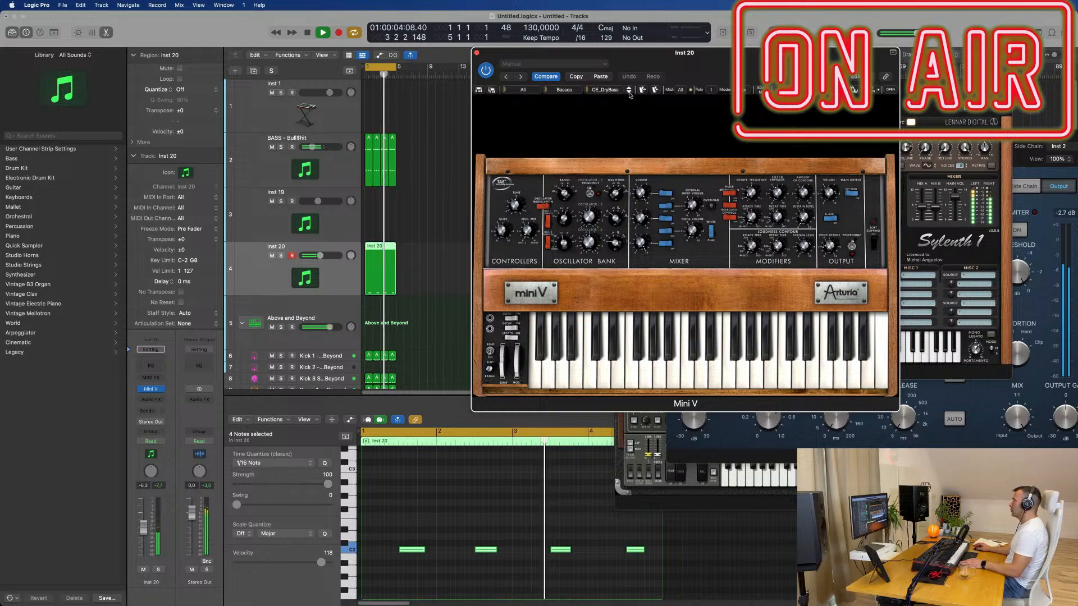
pyautogui.click(630, 93)
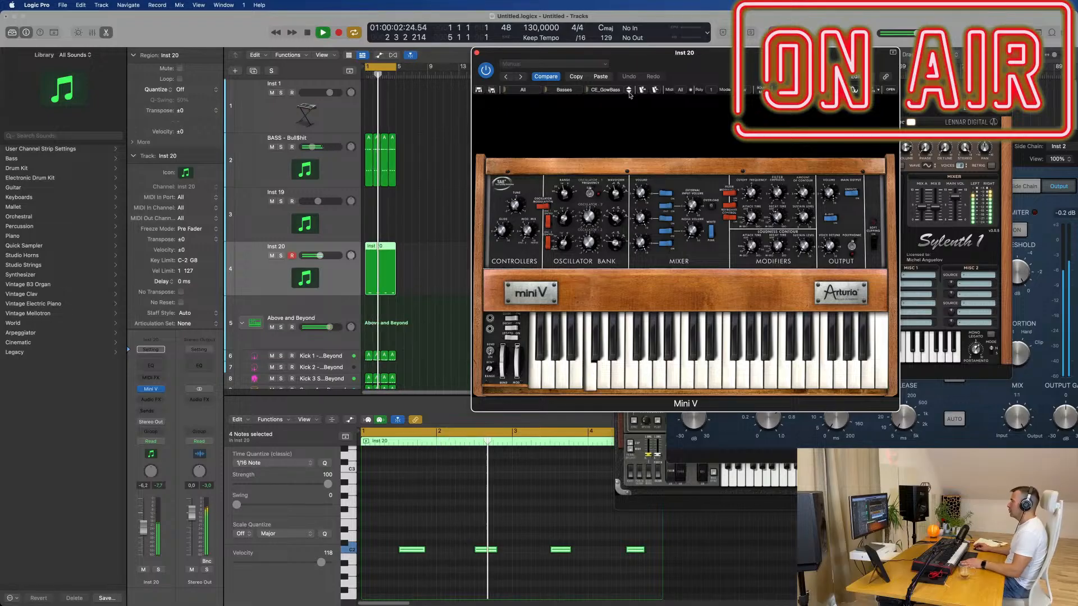
pyautogui.moveTo(756, 52); pyautogui.dragTo(690, 53)
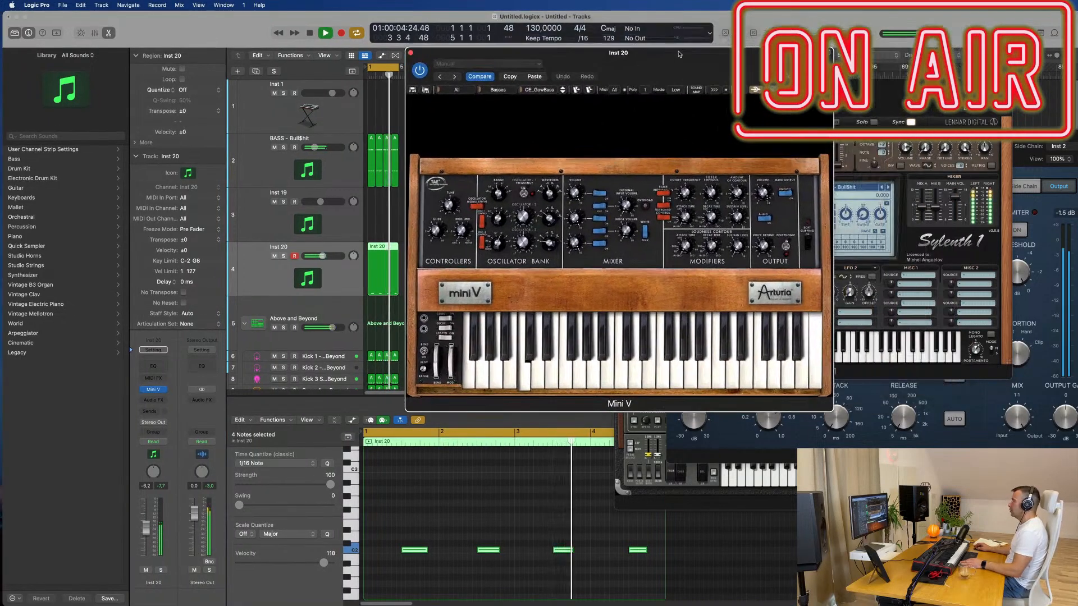
# - Set the Mini V filter cutoff to about 103 Hz while the loop plays, and close the synth's window
pyautogui.press('space')
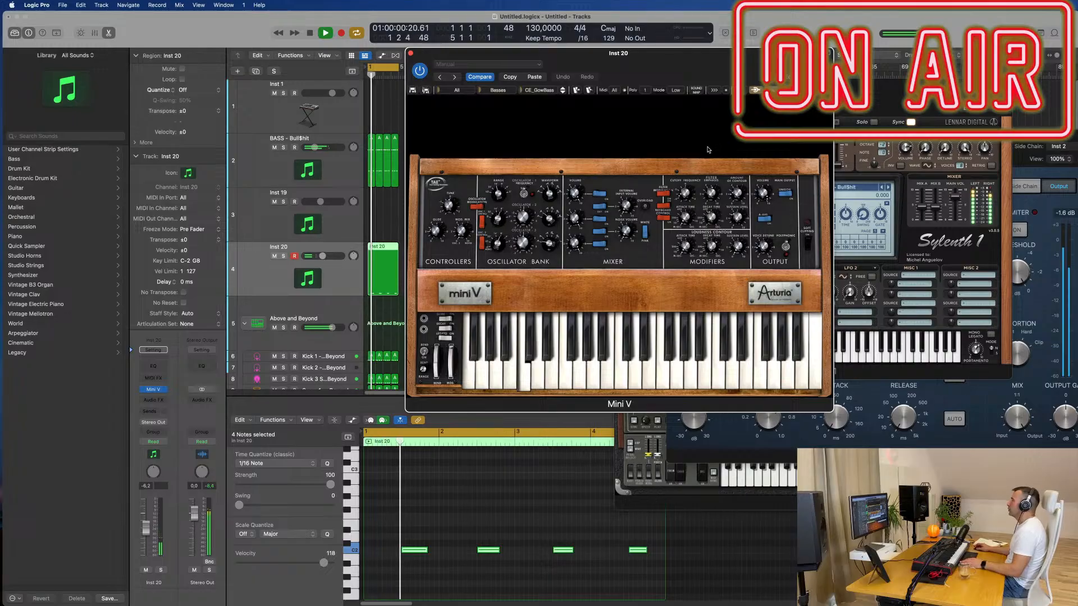
pyautogui.moveTo(684, 189); pyautogui.dragTo(684, 187)
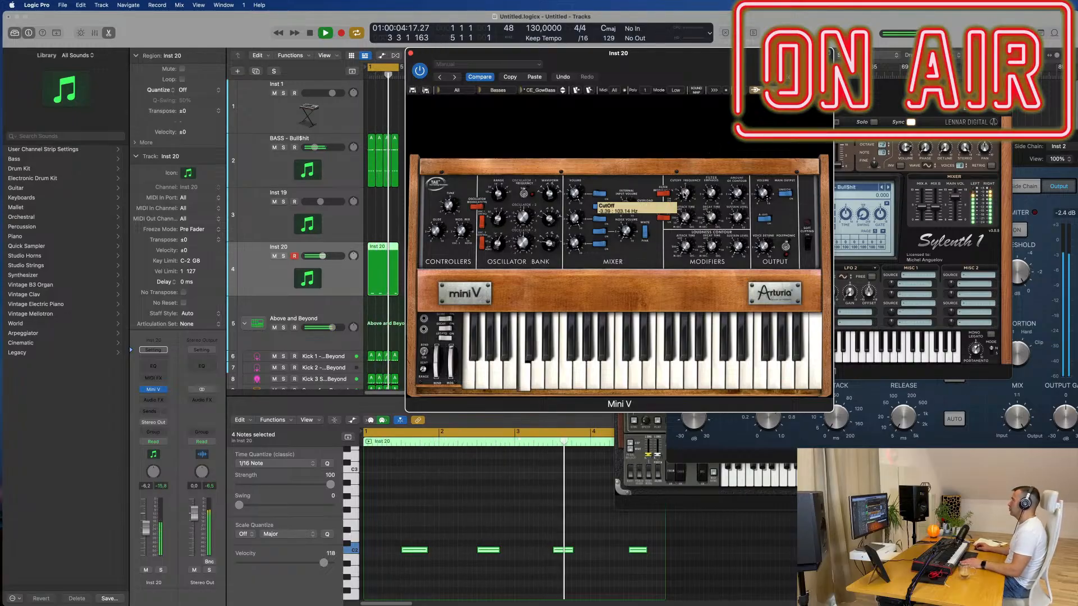
pyautogui.moveTo(680, 54); pyautogui.dragTo(565, 63)
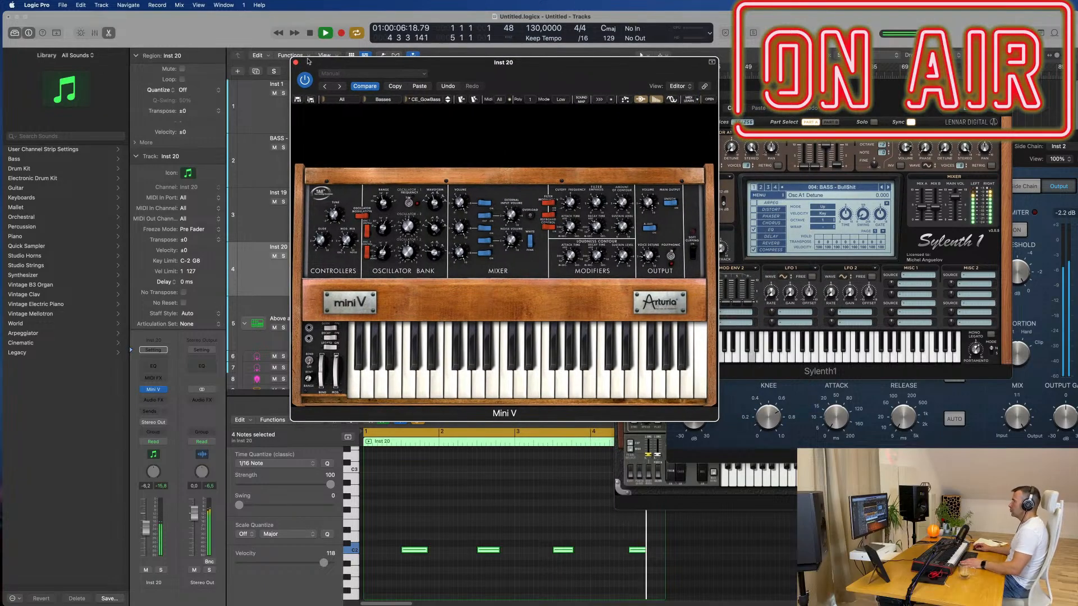
pyautogui.click(295, 62)
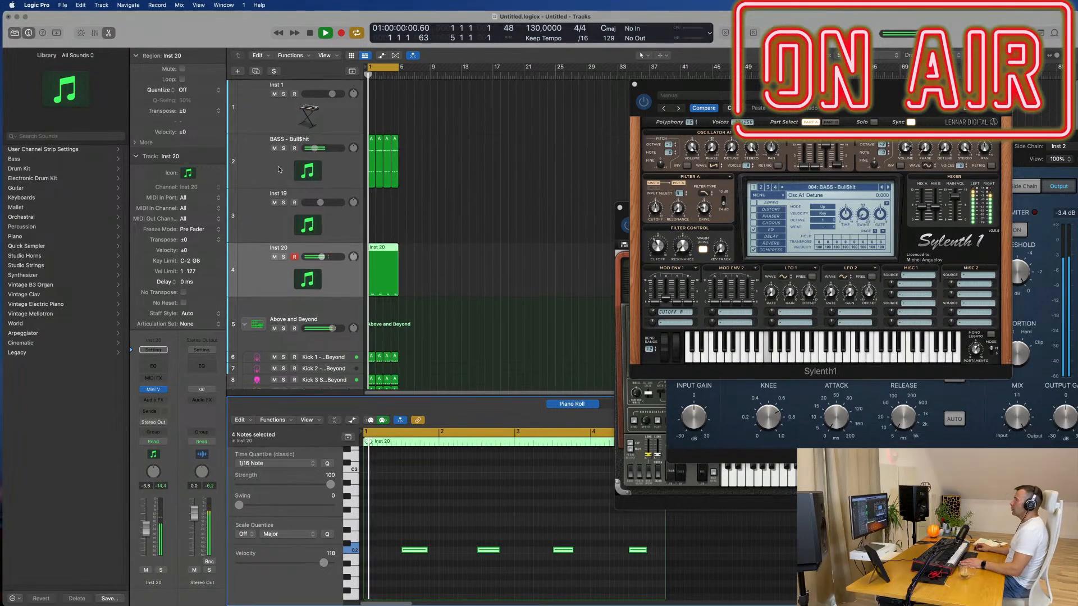
# - Repeat all regions three times to fill 16 bars, and extend the cycle range to bar 17
pyautogui.click(335, 172)
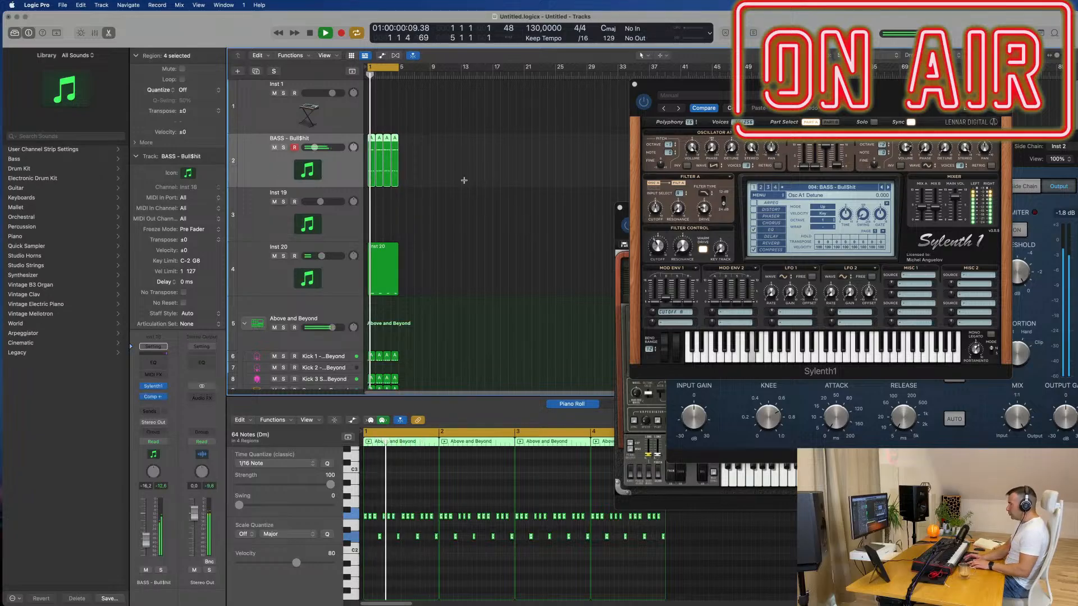
pyautogui.press('super+a')
pyautogui.press('super+r')
pyautogui.press('super+r')
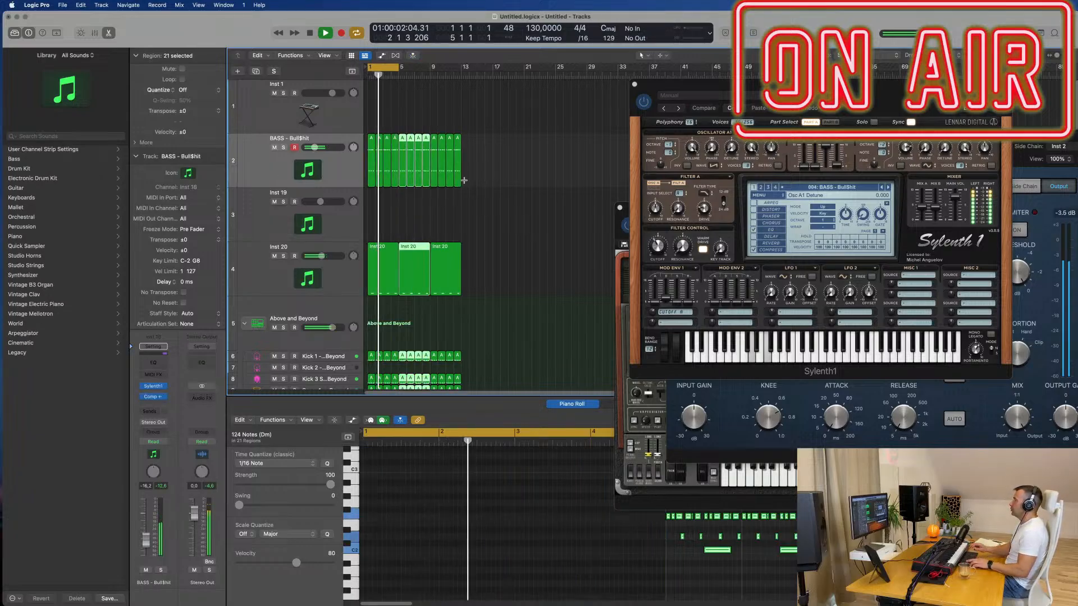
pyautogui.press('super+r')
pyautogui.press('space')
pyautogui.press('space')
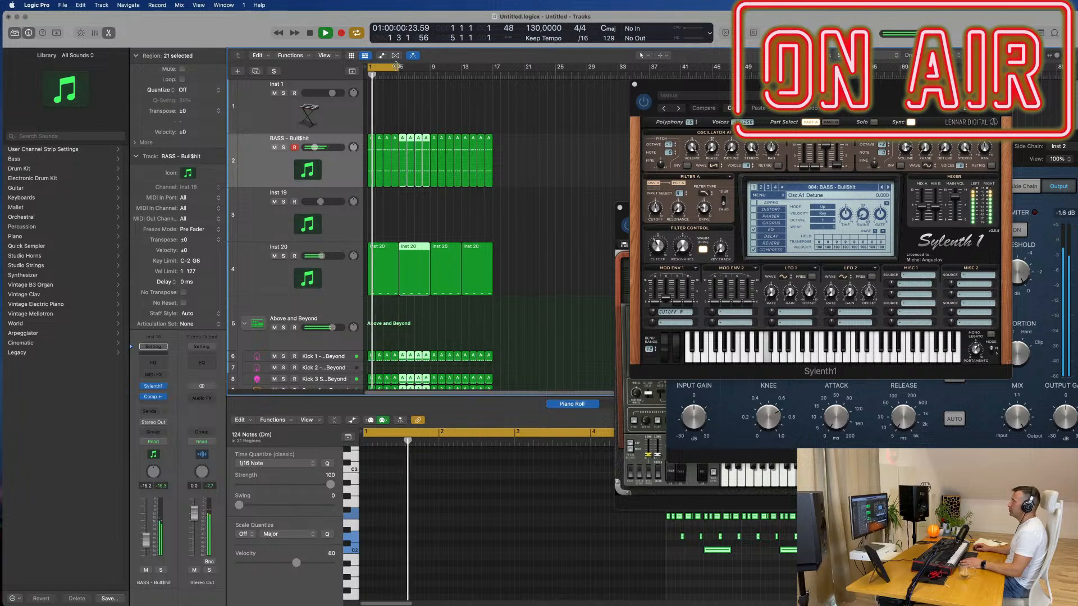
pyautogui.moveTo(397, 66); pyautogui.dragTo(492, 78)
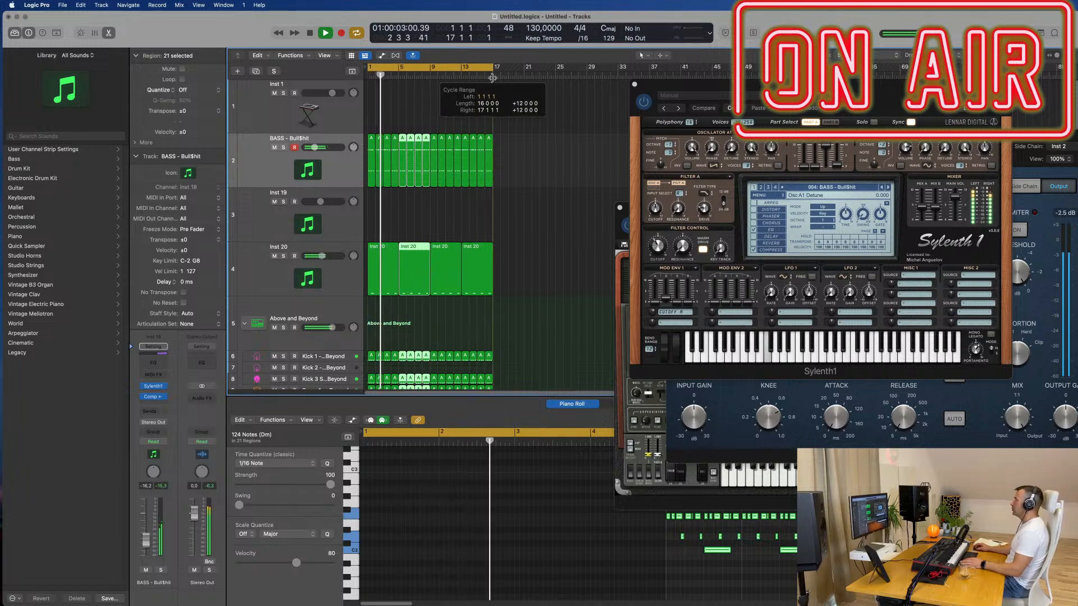
pyautogui.click(565, 163)
# - Switch the Sylenth1 bass track's automation to Touch, and record a short move of the synth's FilterCtl Cutoff during playback
pyautogui.click(256, 163)
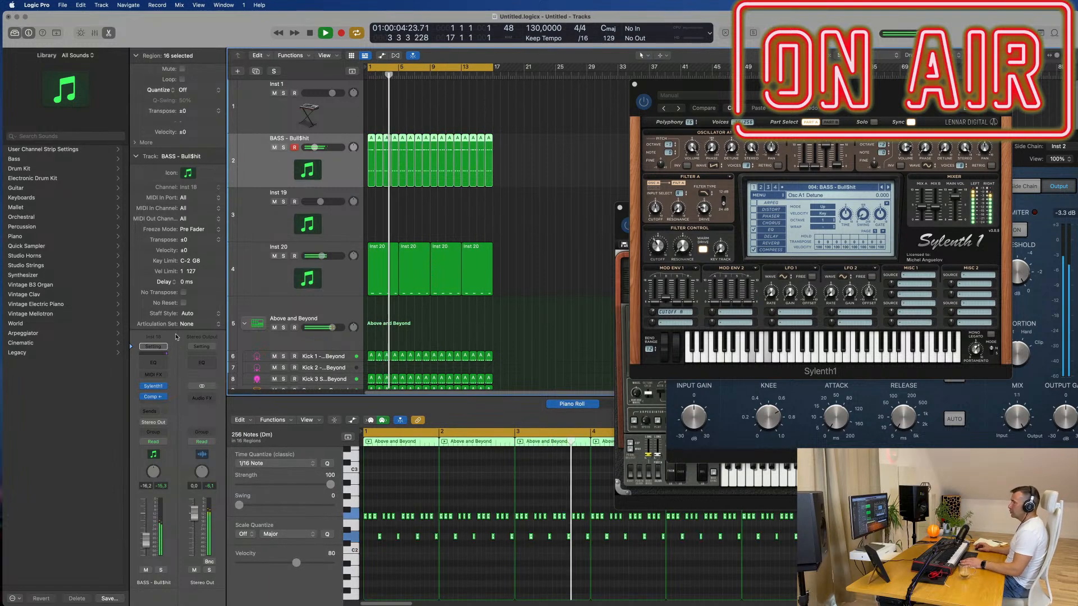
pyautogui.click(150, 397)
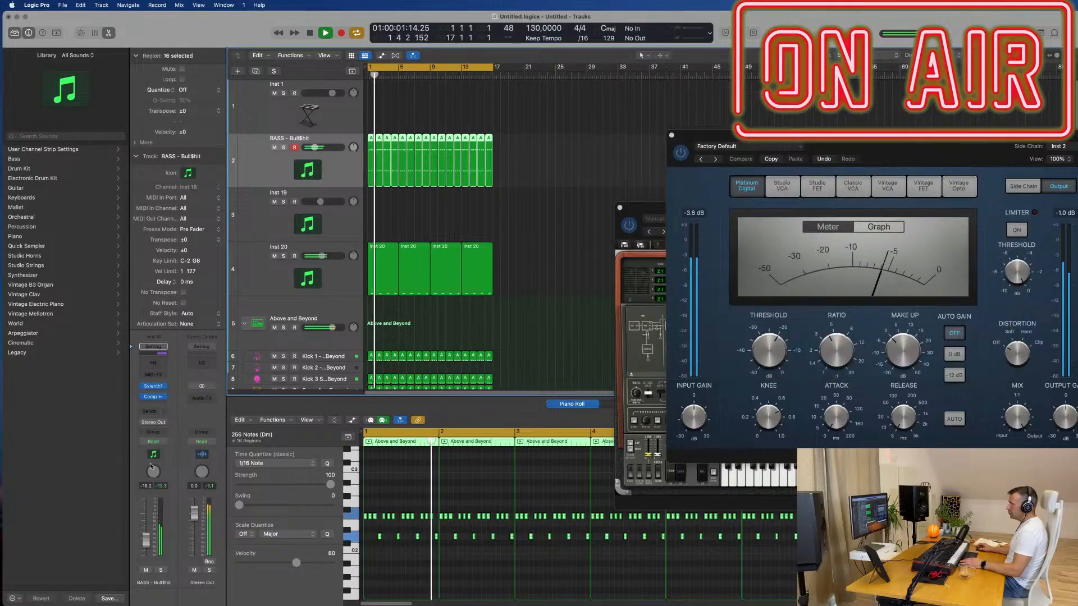
pyautogui.click(153, 385)
pyautogui.click(163, 443)
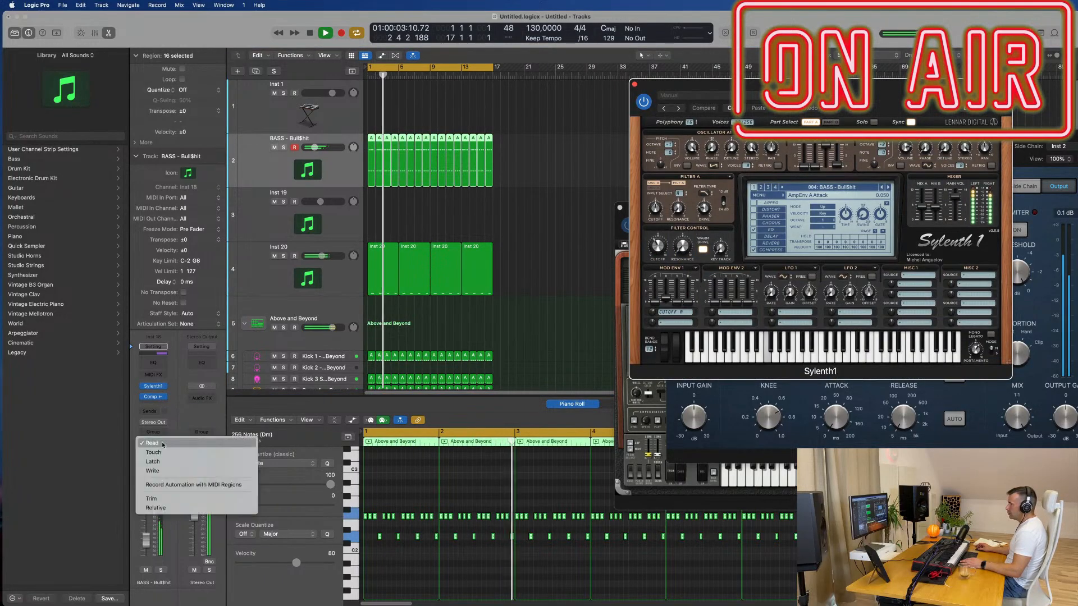
pyautogui.click(153, 452)
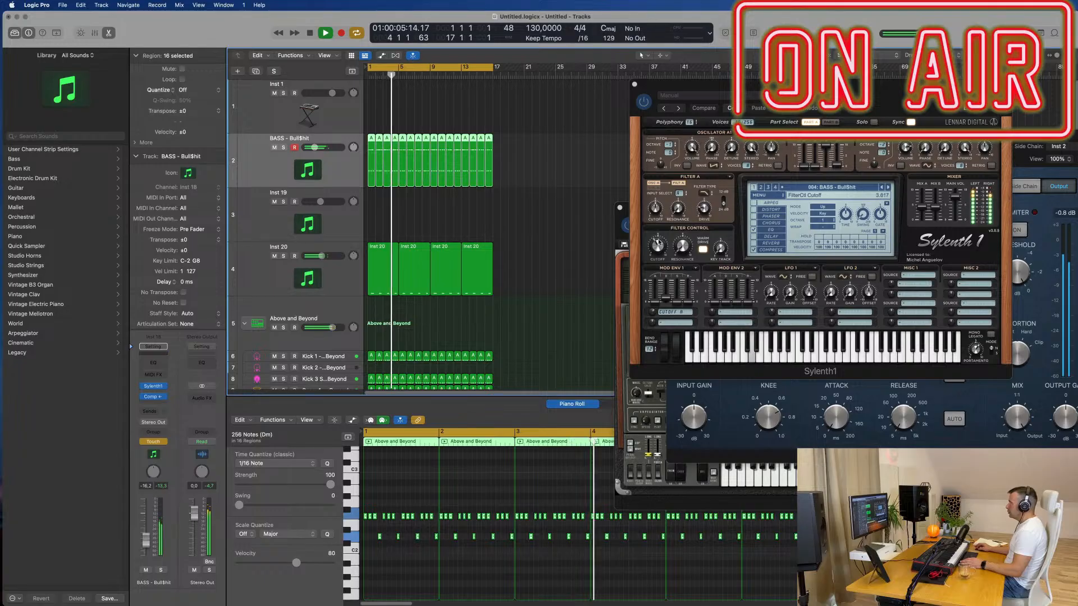
pyautogui.moveTo(658, 243); pyautogui.dragTo(658, 241)
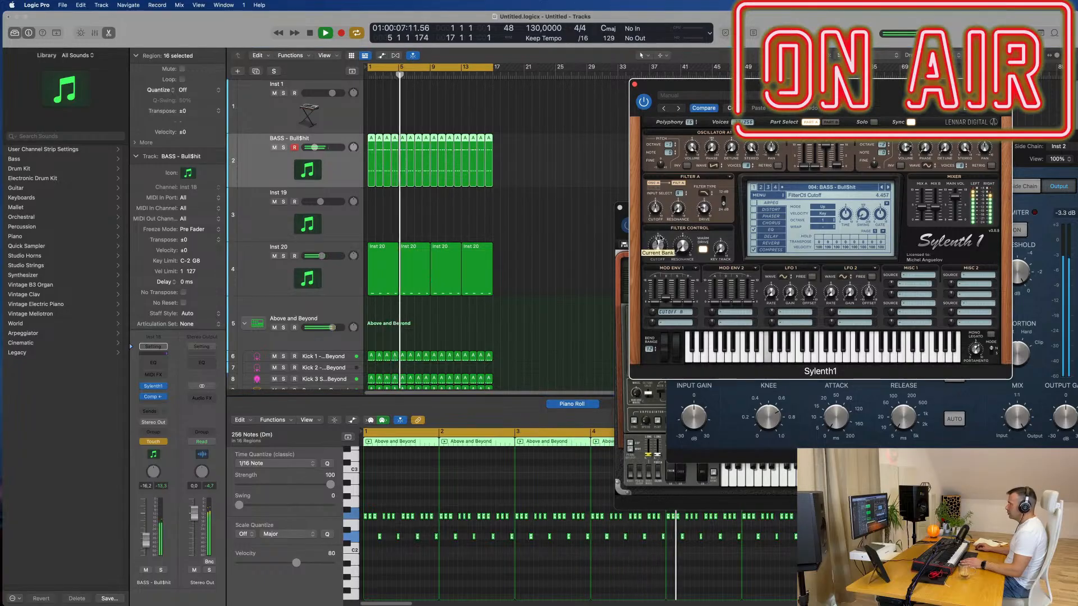
pyautogui.click(635, 85)
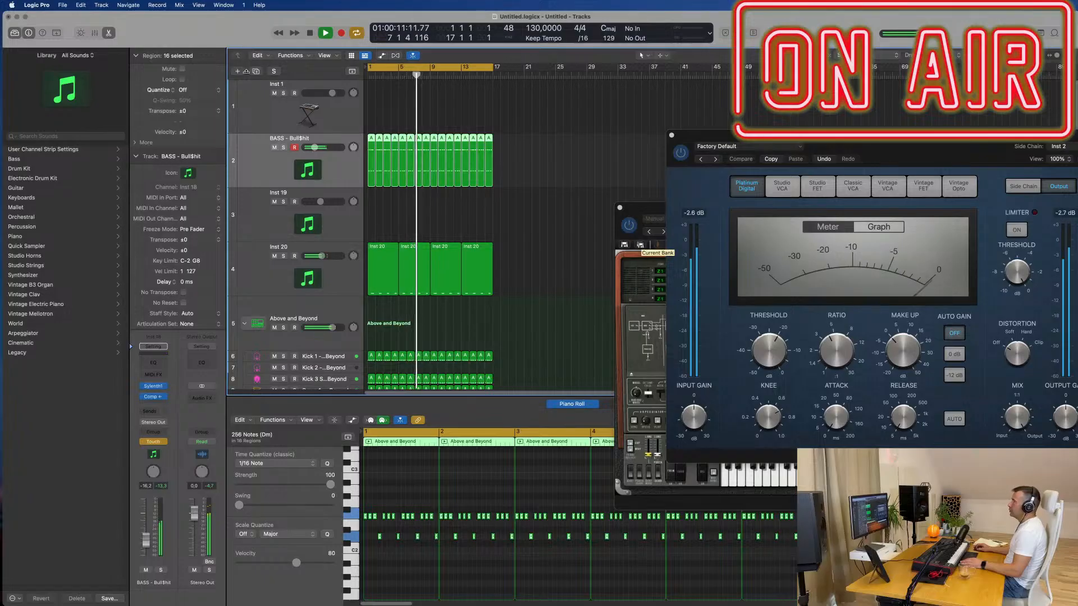
# - Show the track automation, and display the Sylenth1 FilterCtl Cutoff curve on the bass track
pyautogui.press('ctrl+alt+super+t')
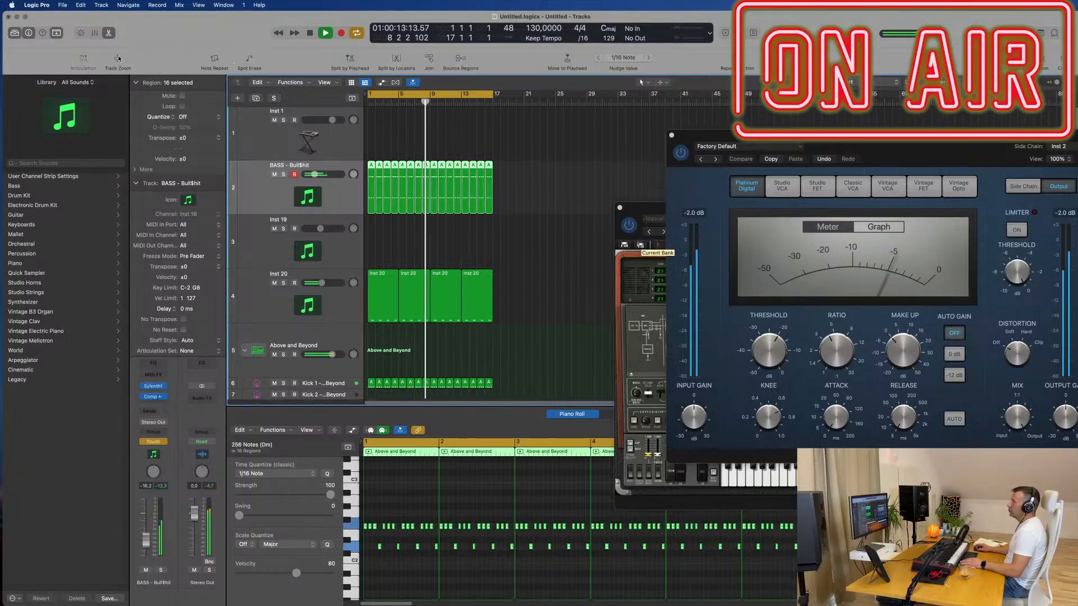
pyautogui.press('a')
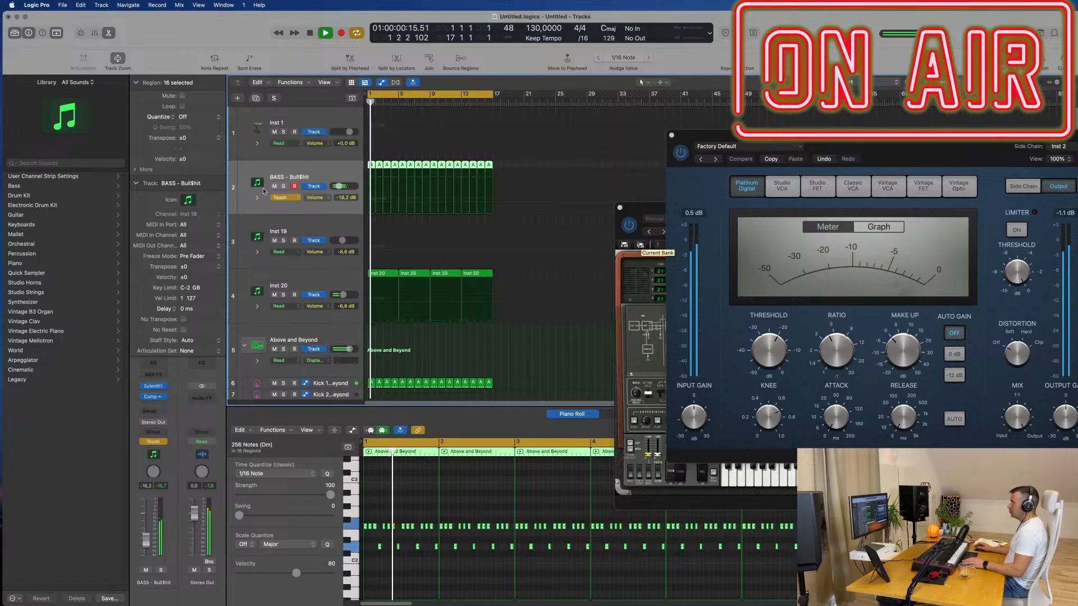
pyautogui.press('space')
pyautogui.click(319, 198)
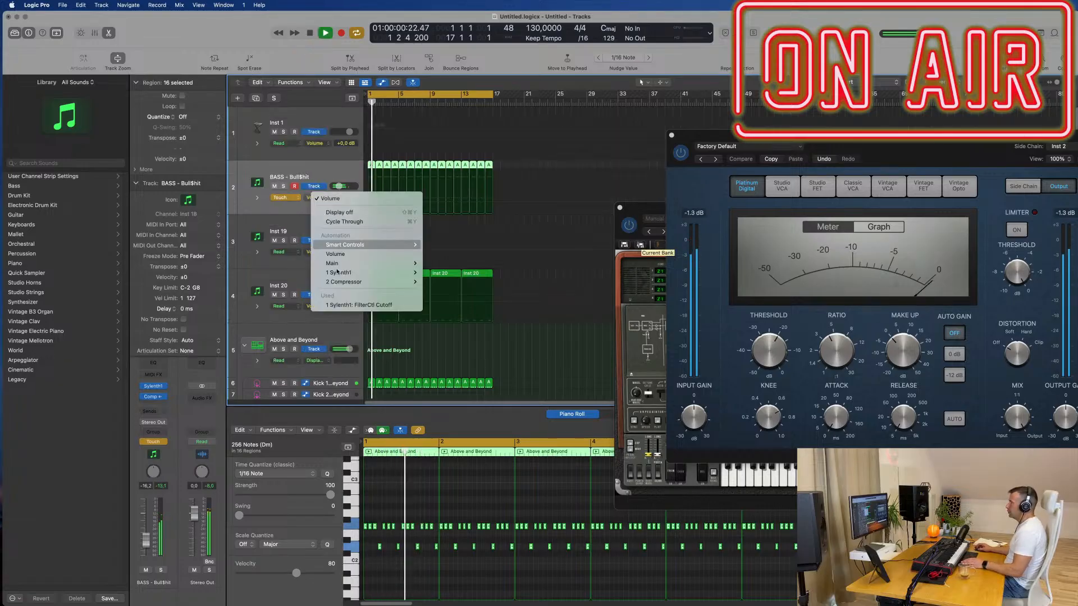
pyautogui.click(332, 305)
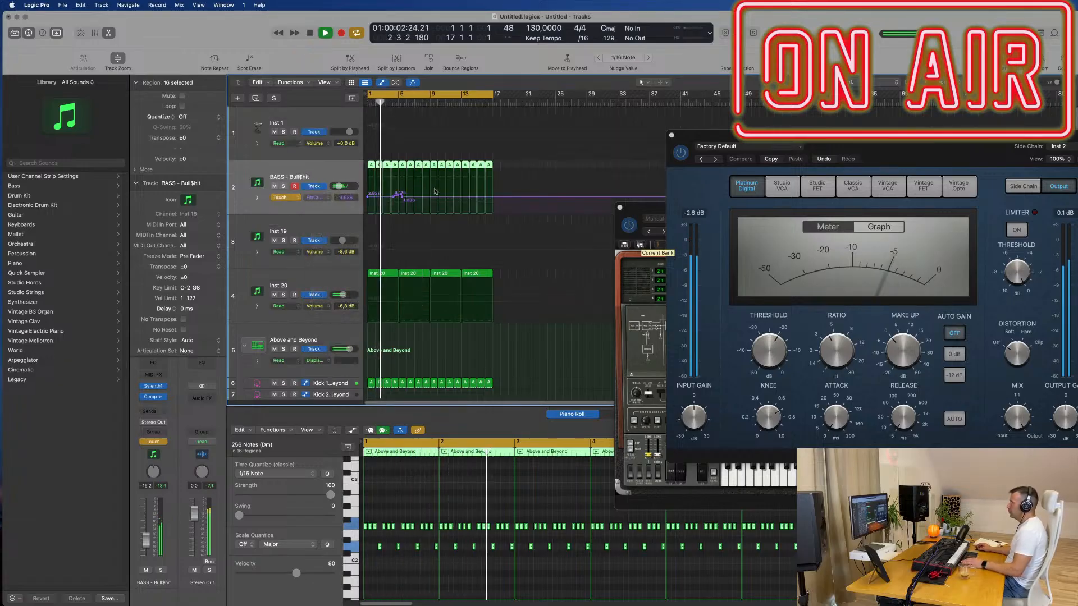
pyautogui.press('space')
pyautogui.press('space')
# - Replace the recorded cutoff moves with a rise to 5.299 near bar 9 that falls back by bar 17, and set the bass automation to Read
pyautogui.moveTo(402, 196); pyautogui.dragTo(354, 197)
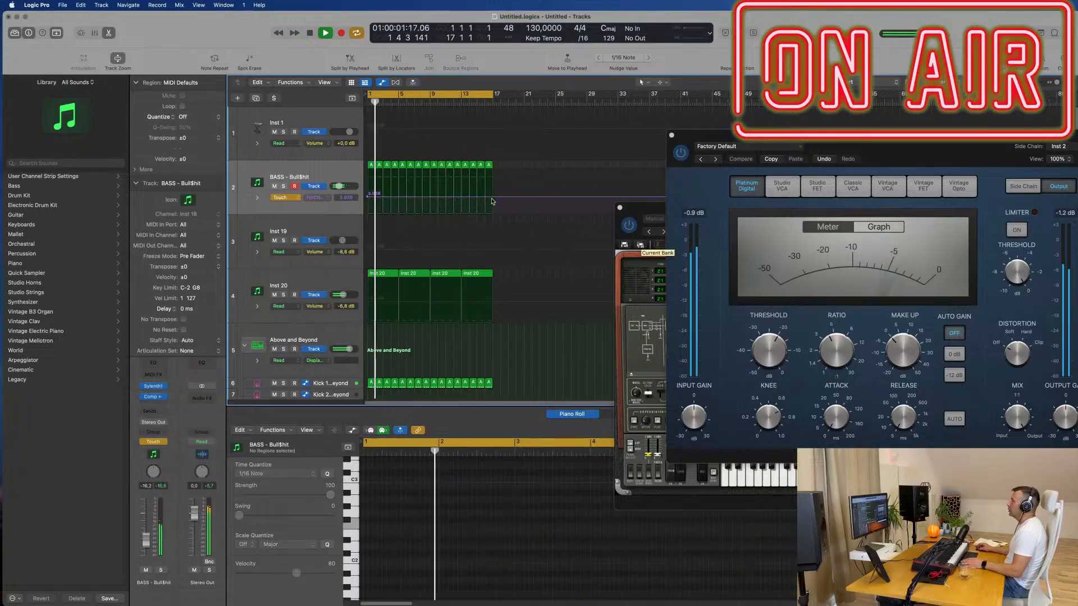
pyautogui.click(492, 197)
pyautogui.press('space')
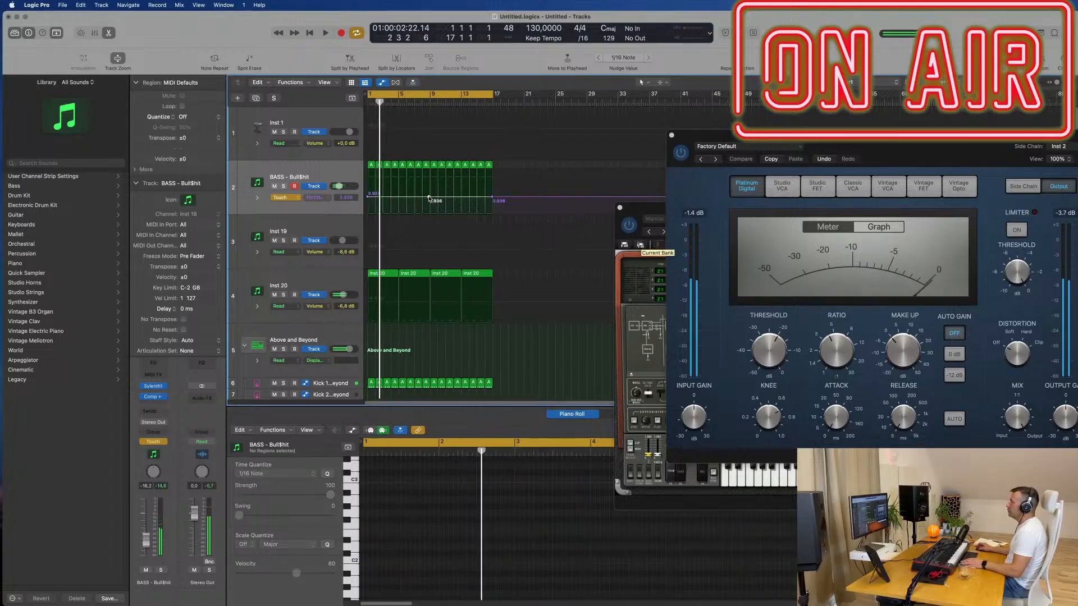
pyautogui.press('space')
pyautogui.moveTo(429, 197); pyautogui.dragTo(429, 192)
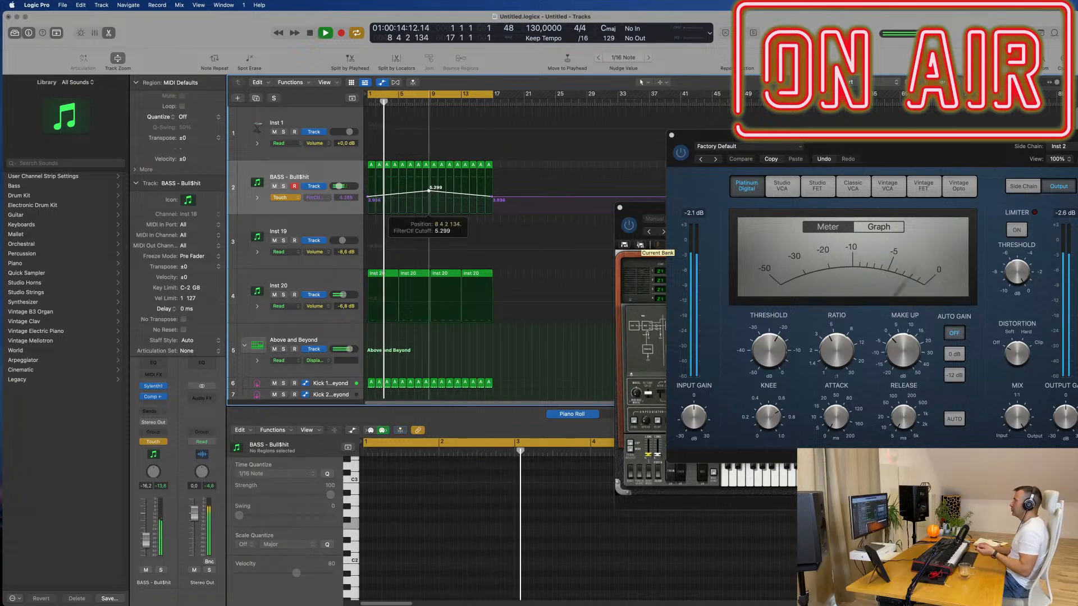
pyautogui.click(282, 198)
pyautogui.click(280, 190)
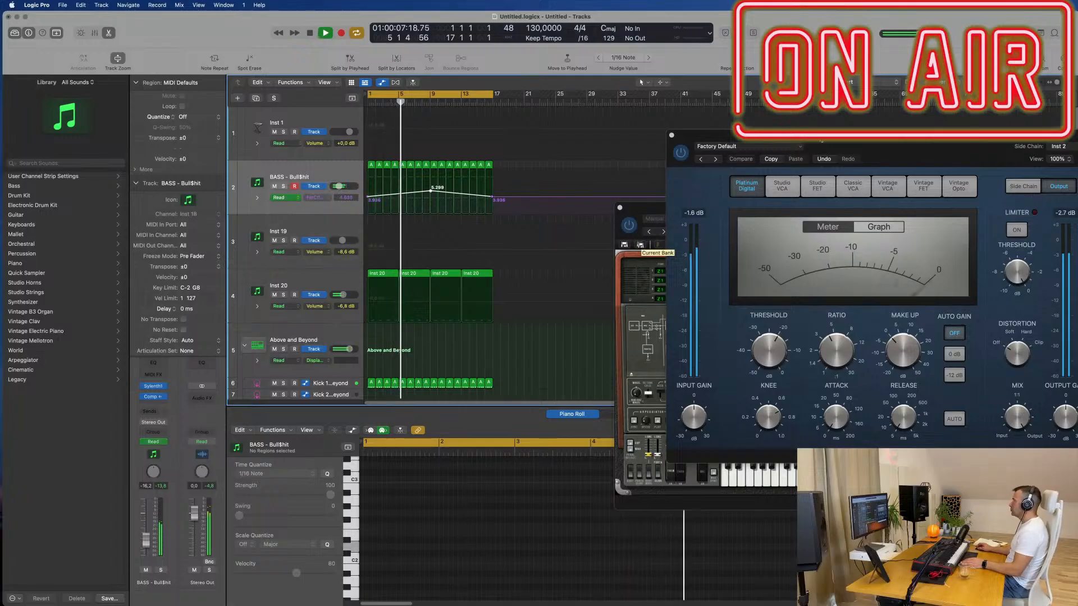
# - Close the compressor window, and move the CS-80V2 window clear of the enlarged arrangement
pyautogui.moveTo(821, 140); pyautogui.dragTo(549, 141)
pyautogui.click(400, 137)
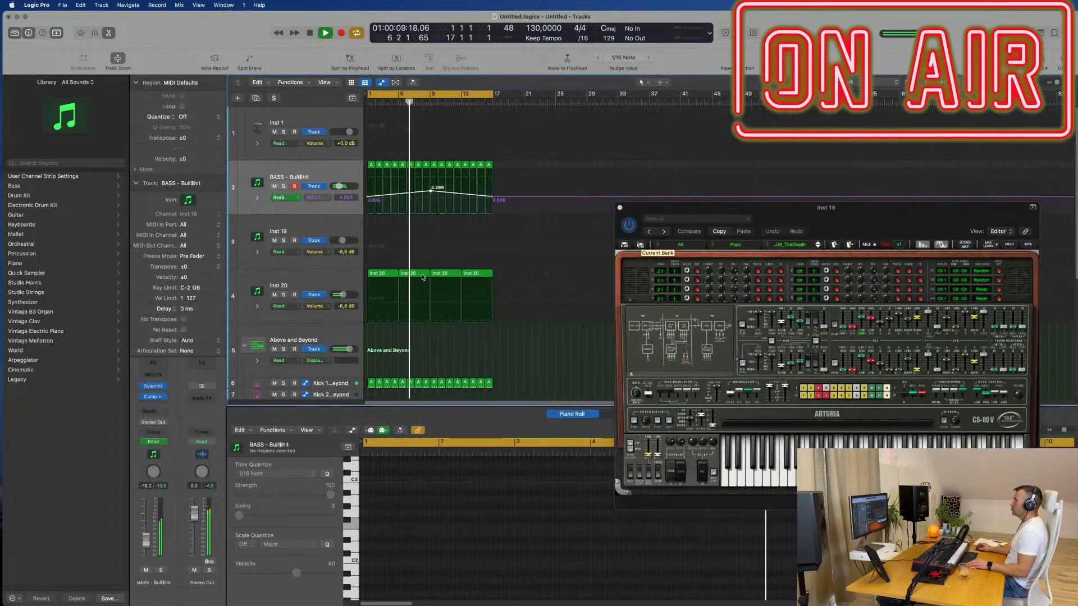
pyautogui.press('super+Right')
pyautogui.press('super+Right')
pyautogui.press('super+Right')
pyautogui.moveTo(815, 211); pyautogui.dragTo(866, 101)
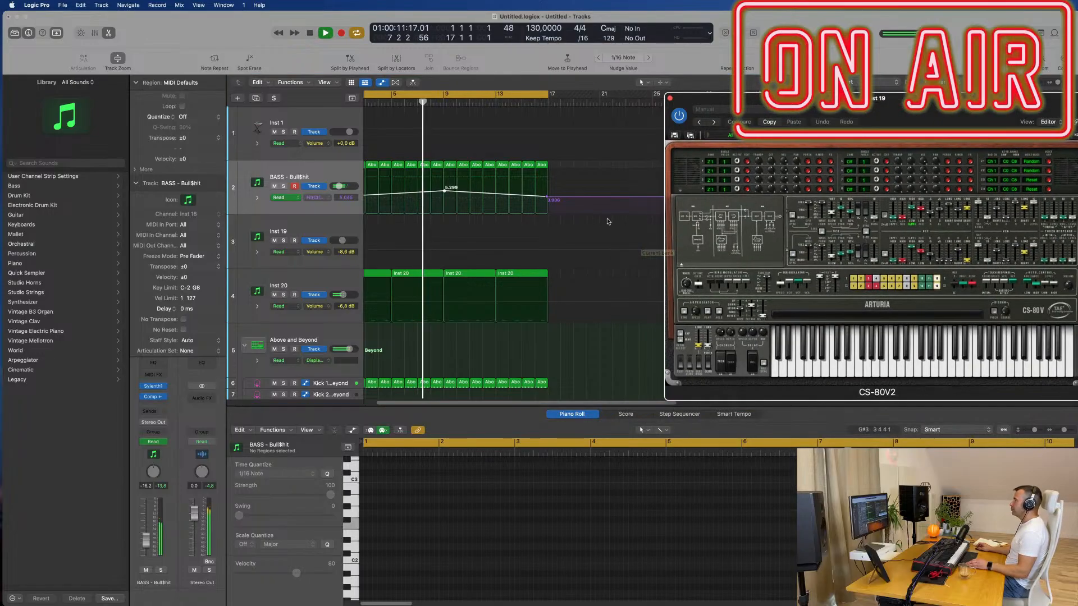
# - Solo the Inst 20 track to listen to its Mini V part, clear the solo, and restart playback from bar 1
pyautogui.scroll(2, 487, 255)
pyautogui.hscroll(-2, 487, 255)
pyautogui.scroll(-5, 488, 255)
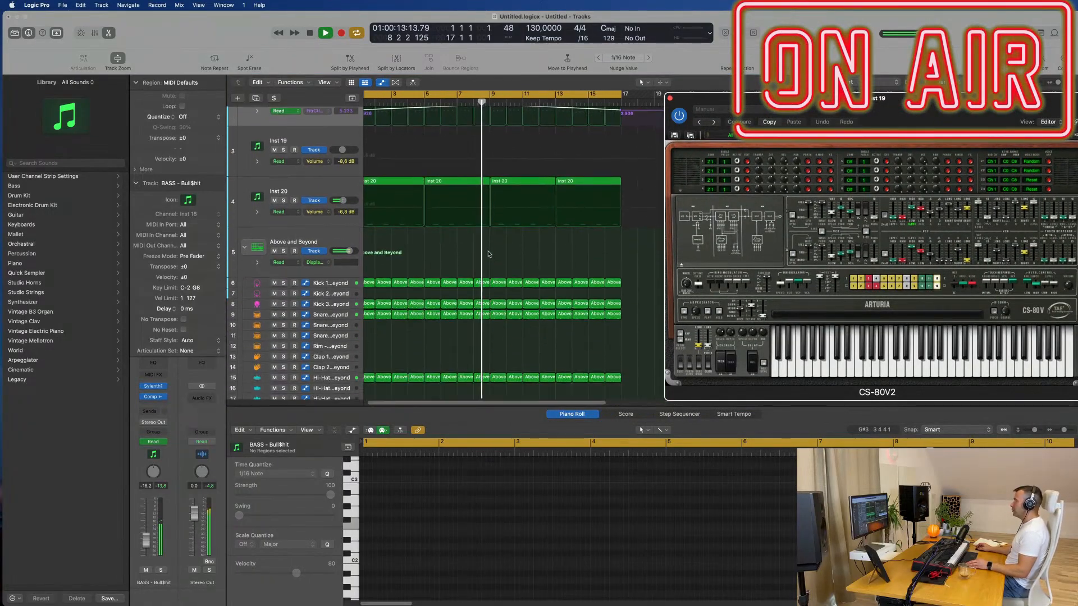
pyautogui.press('super+Left')
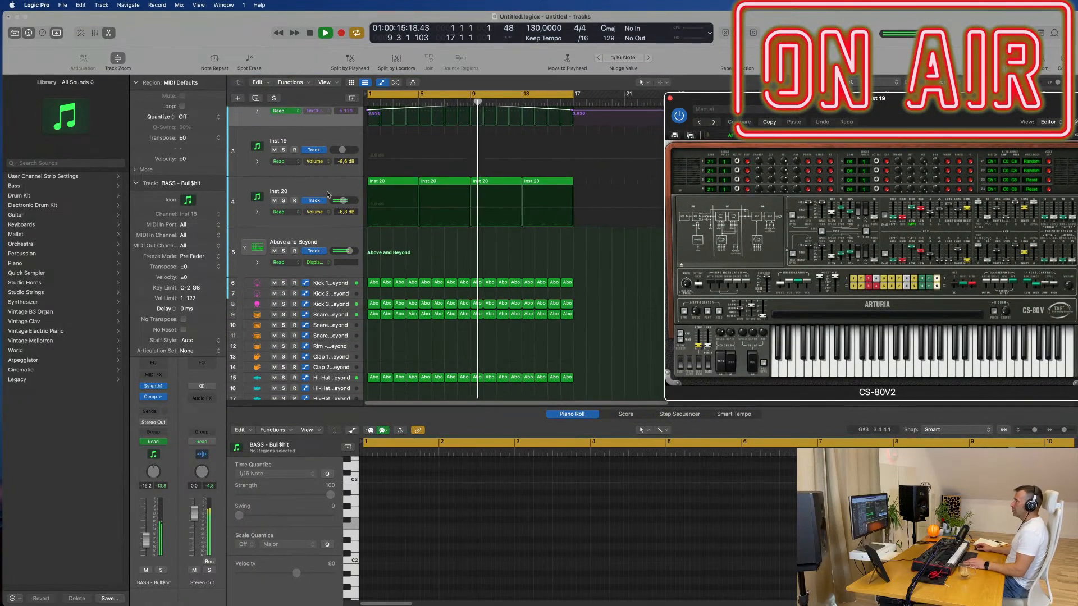
pyautogui.click(304, 190)
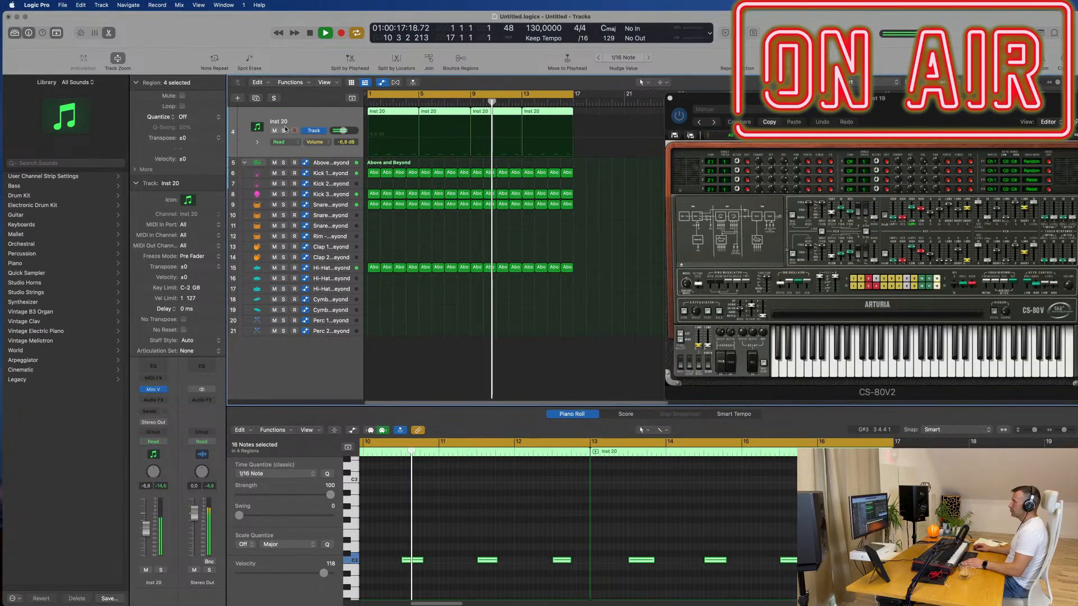
pyautogui.click(284, 152)
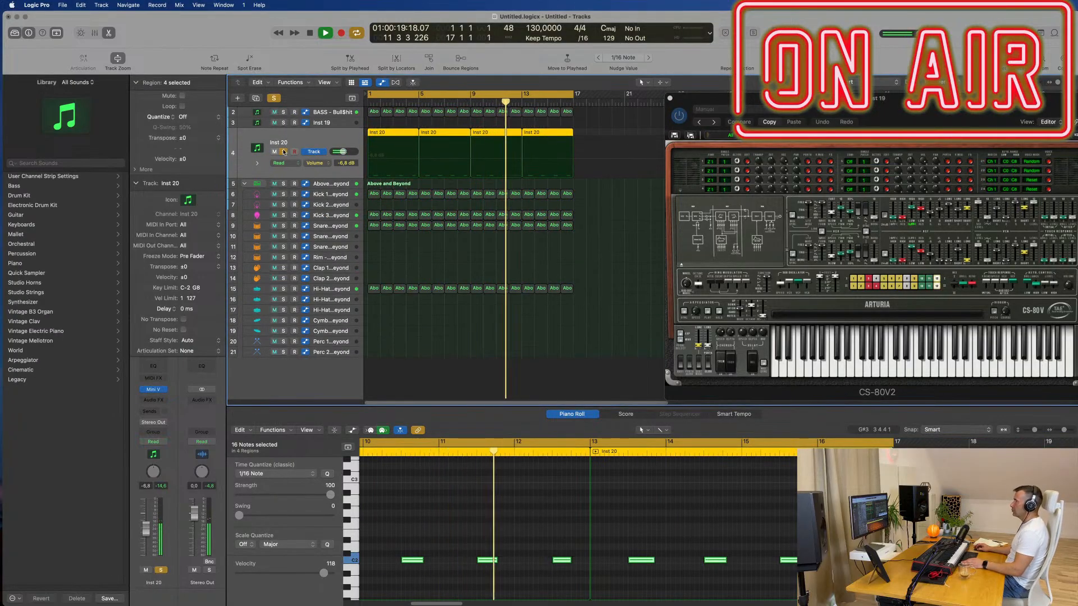
pyautogui.click(273, 98)
pyautogui.press('Return')
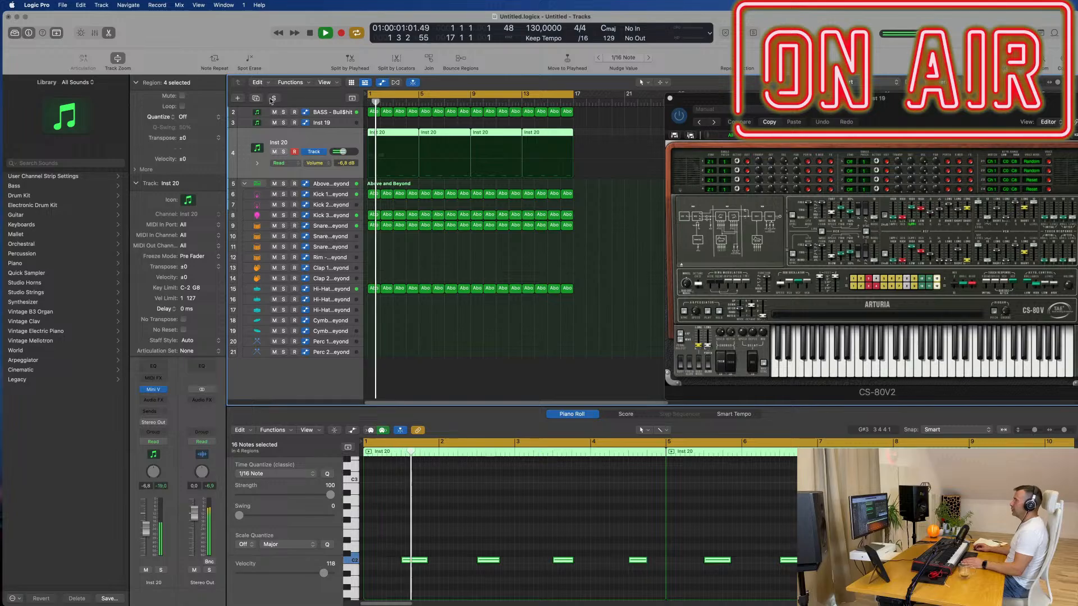
# - Add a track with duplicate settings below Inst 20, and replace its instrument with the stereo Arturia Modular V
pyautogui.press('super+d')
pyautogui.press('space')
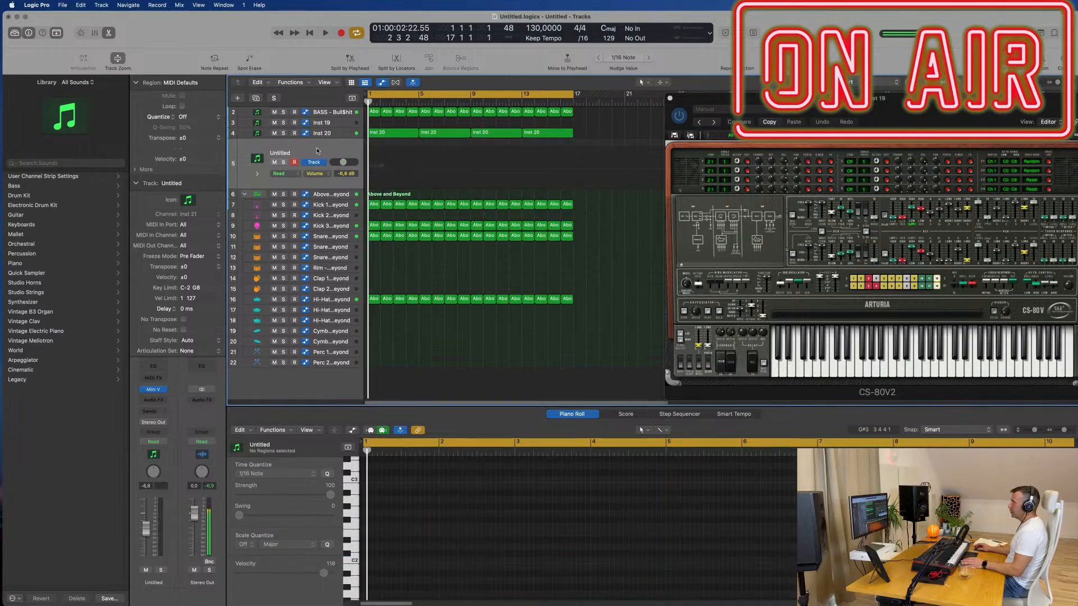
pyautogui.press('space')
pyautogui.click(163, 389)
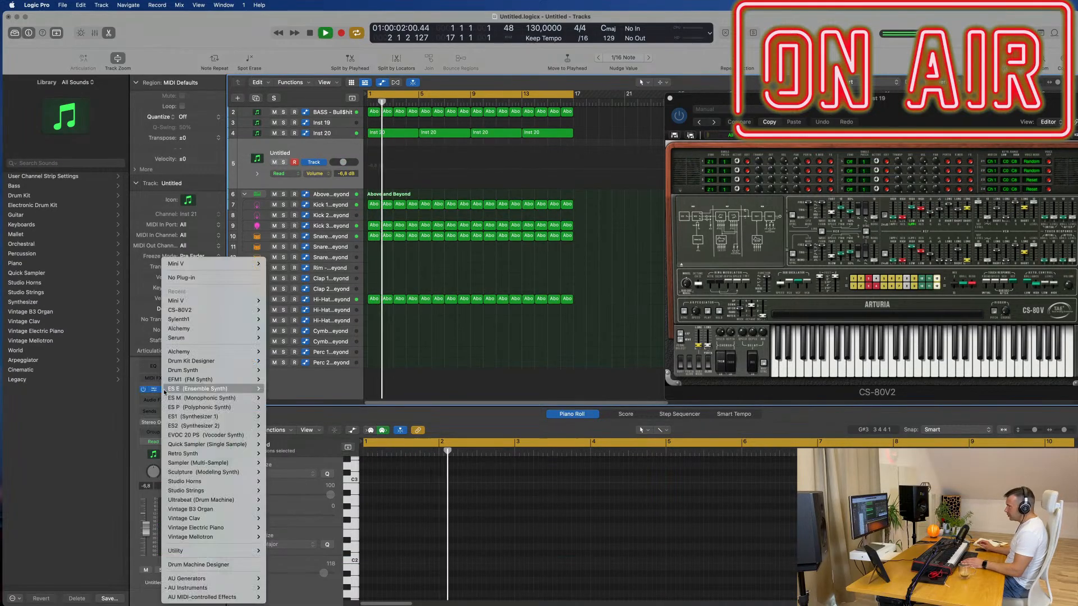
pyautogui.moveTo(204, 589)
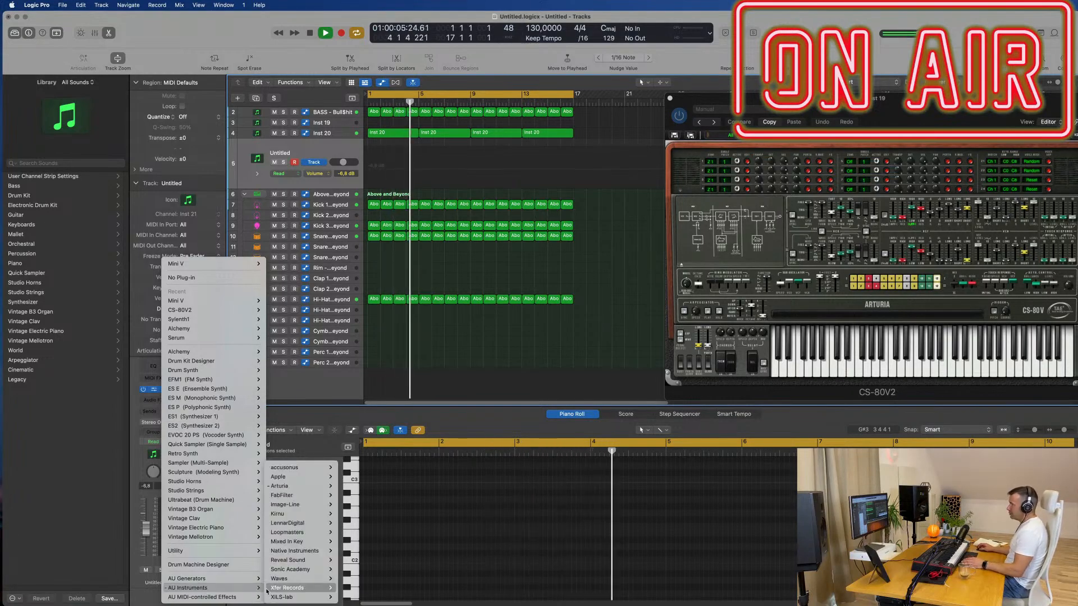
pyautogui.moveTo(268, 591)
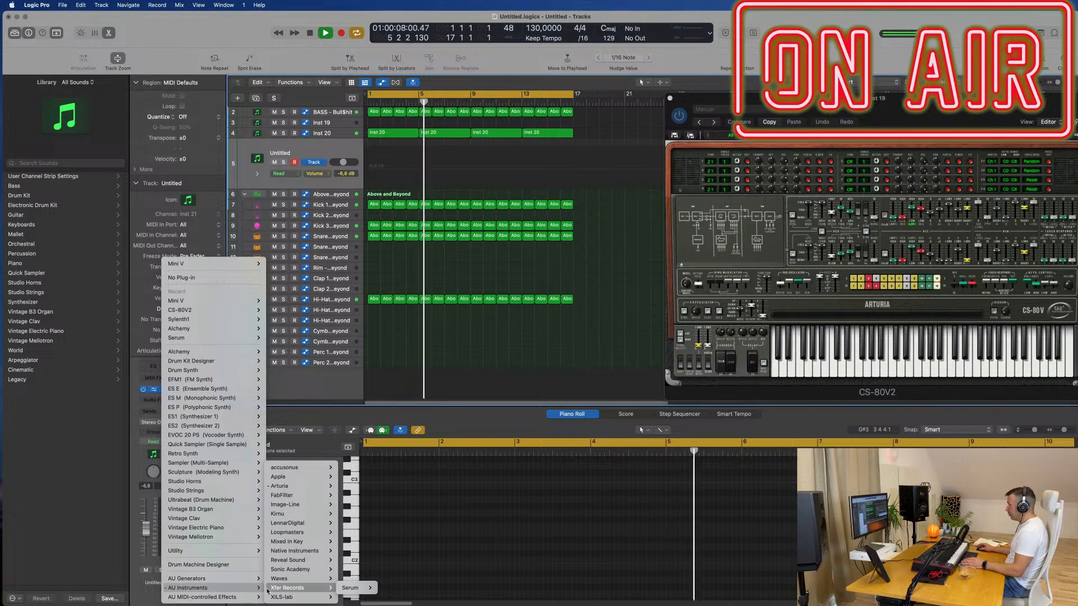
pyautogui.moveTo(305, 491)
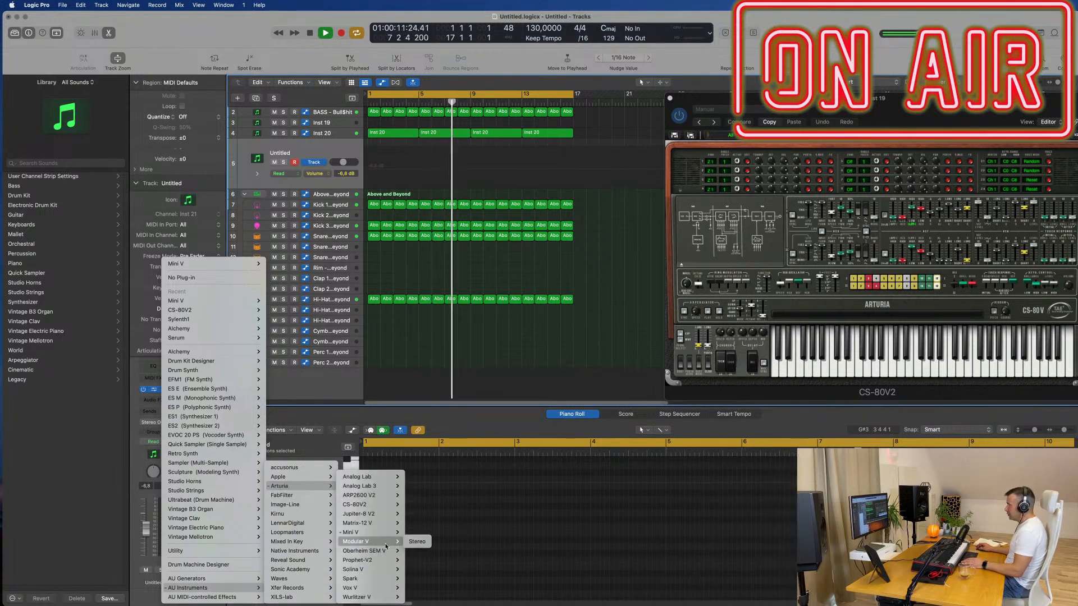
pyautogui.click(416, 542)
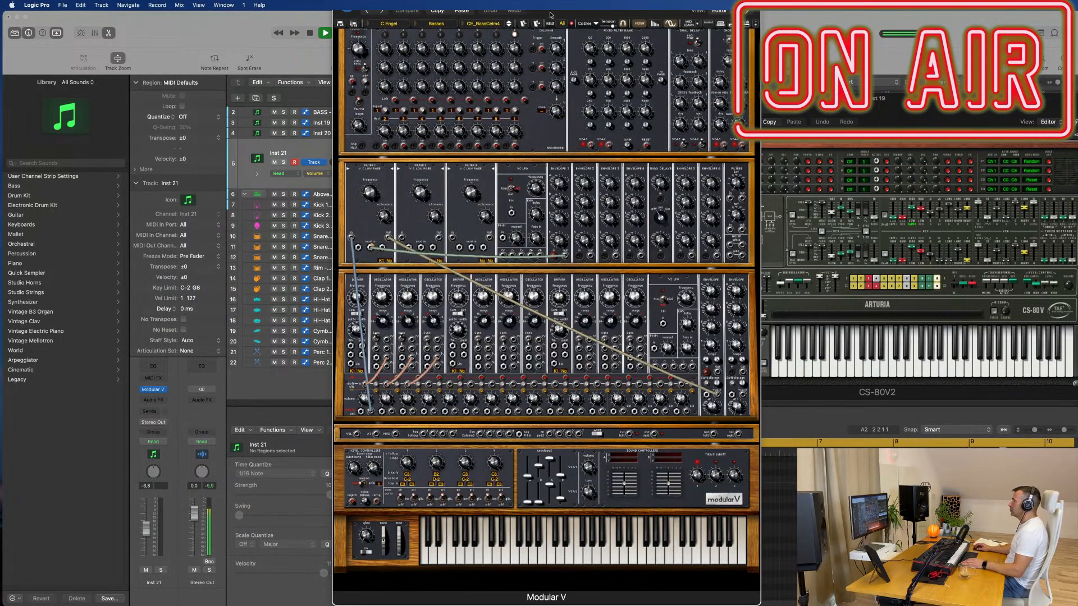
# - Copy the four Inst 20 regions onto the Inst 21 track, mute Inst 20 and restart playback
pyautogui.moveTo(569, 19); pyautogui.dragTo(802, 109)
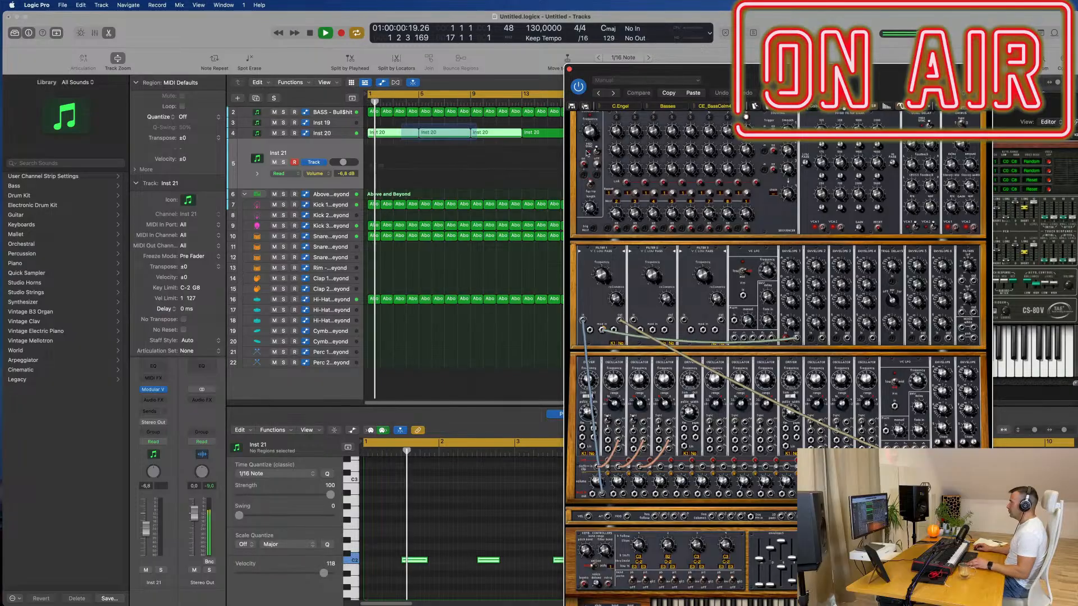
pyautogui.click(395, 134)
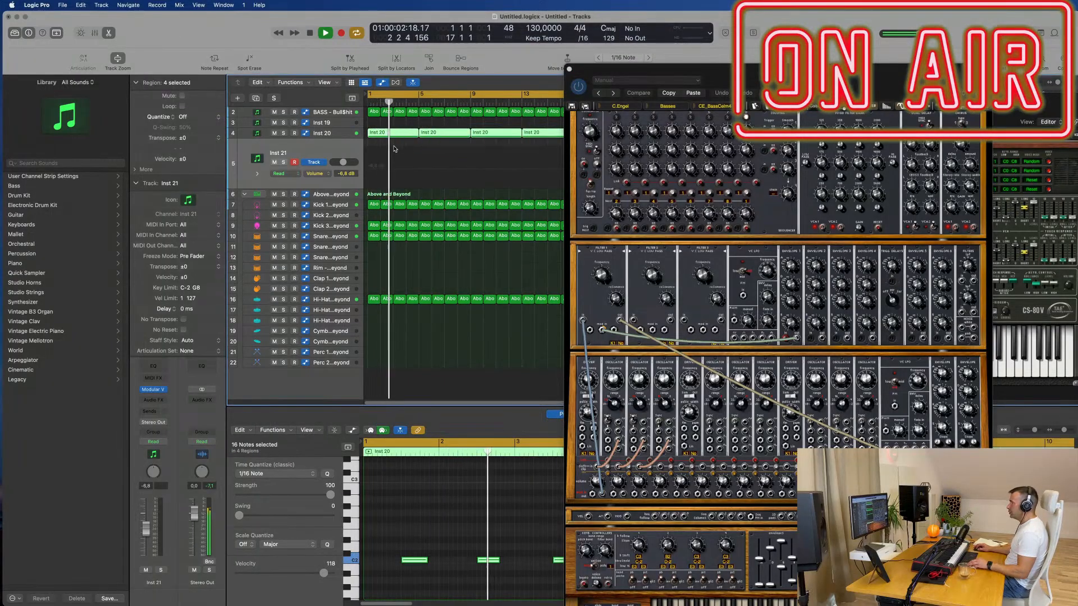
pyautogui.moveTo(396, 134); pyautogui.dragTo(396, 155)
pyautogui.click(274, 133)
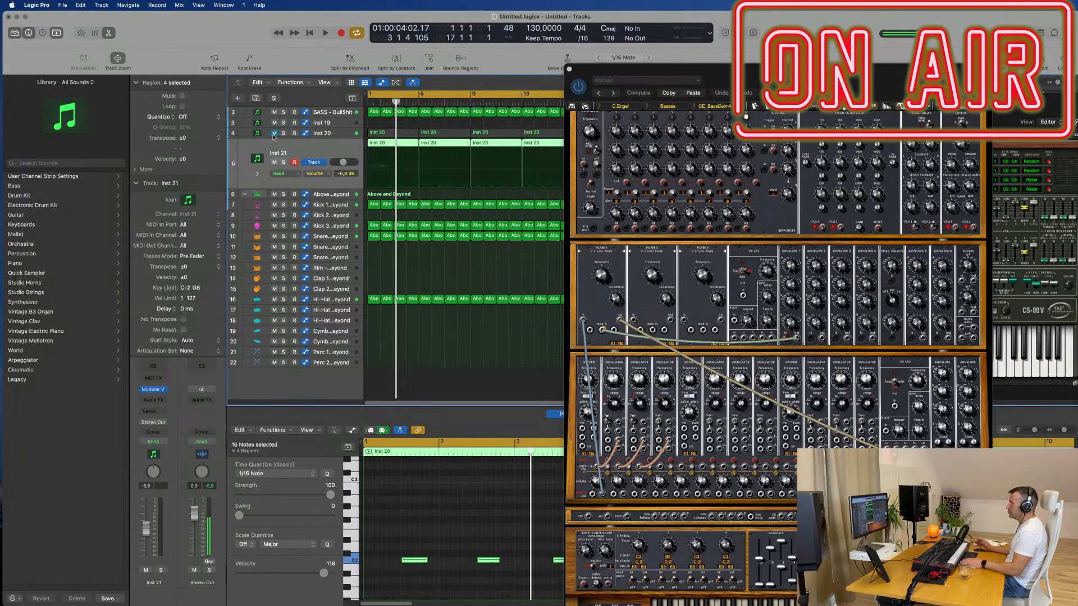
pyautogui.press('space')
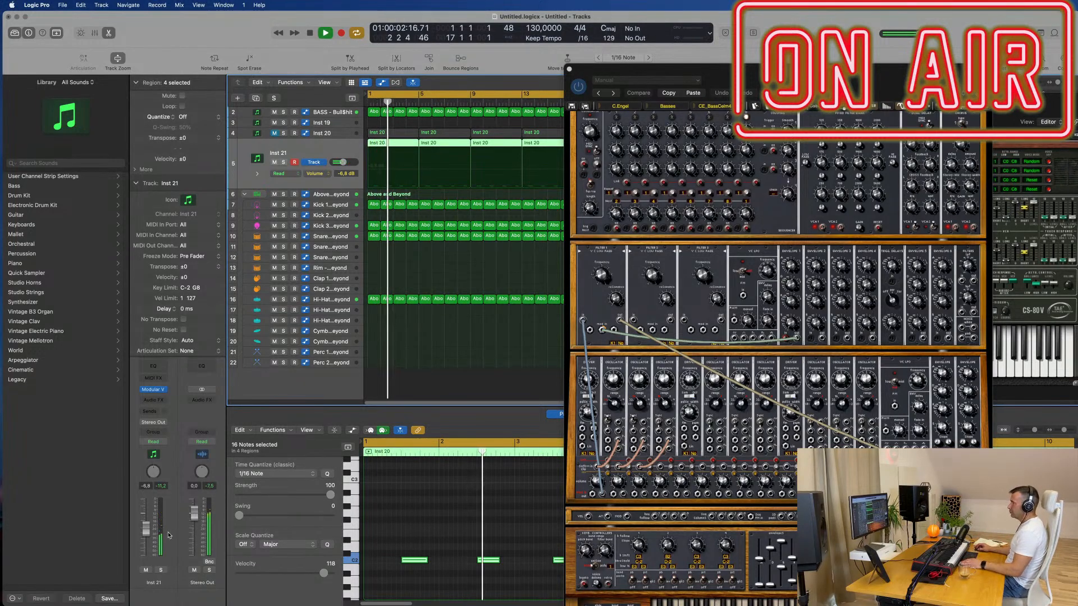
# - Show the mixer beside the Modular V window and copy the bass channel's compressor to the Inst 21 channel
pyautogui.moveTo(778, 75); pyautogui.dragTo(529, 24)
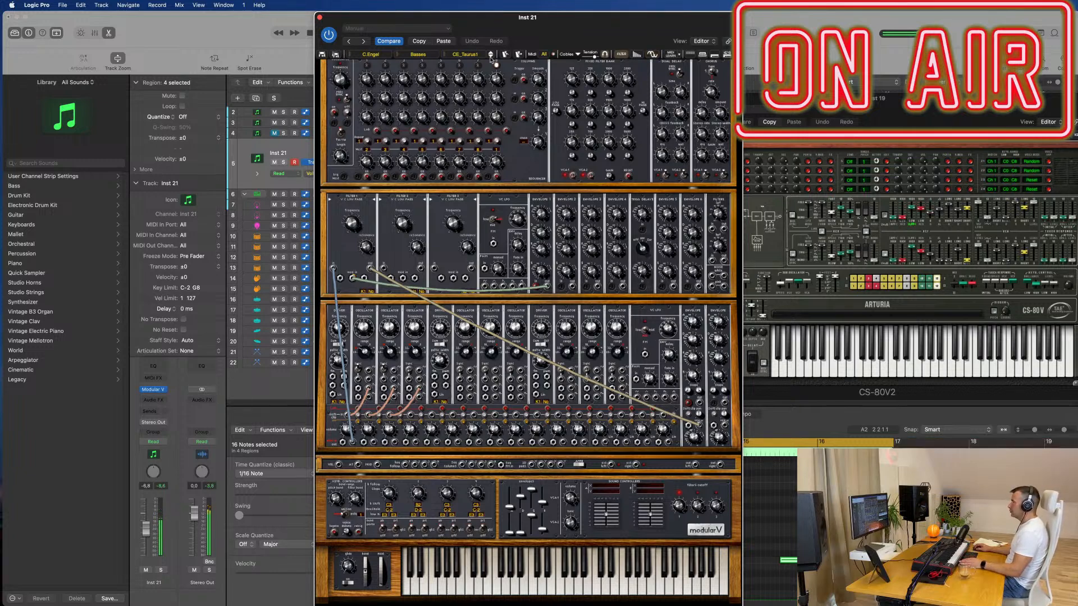
pyautogui.moveTo(543, 28); pyautogui.dragTo(849, 27)
pyautogui.press('x')
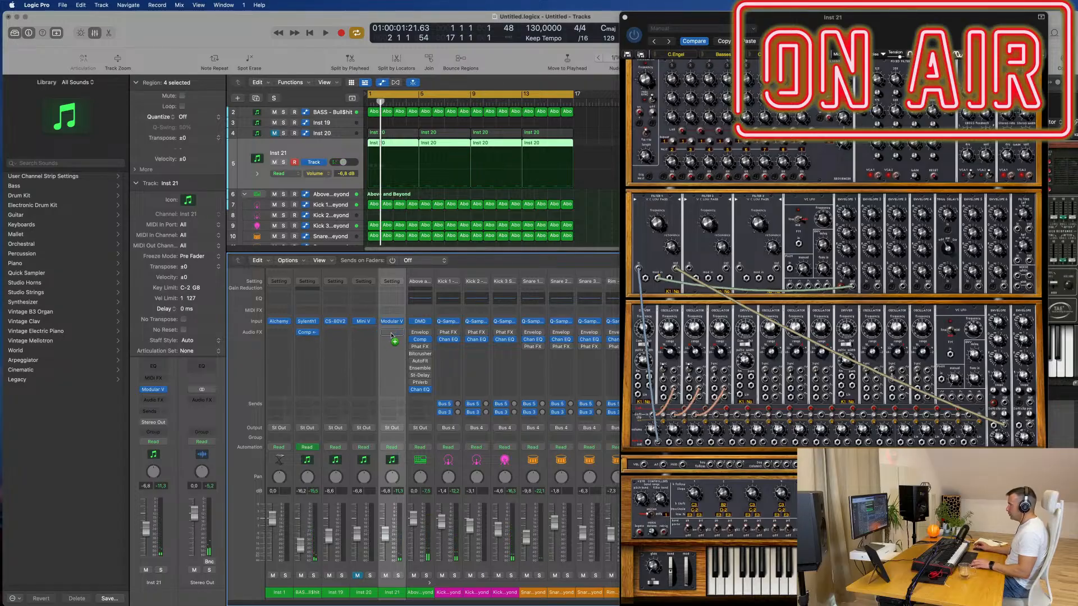
pyautogui.press('space')
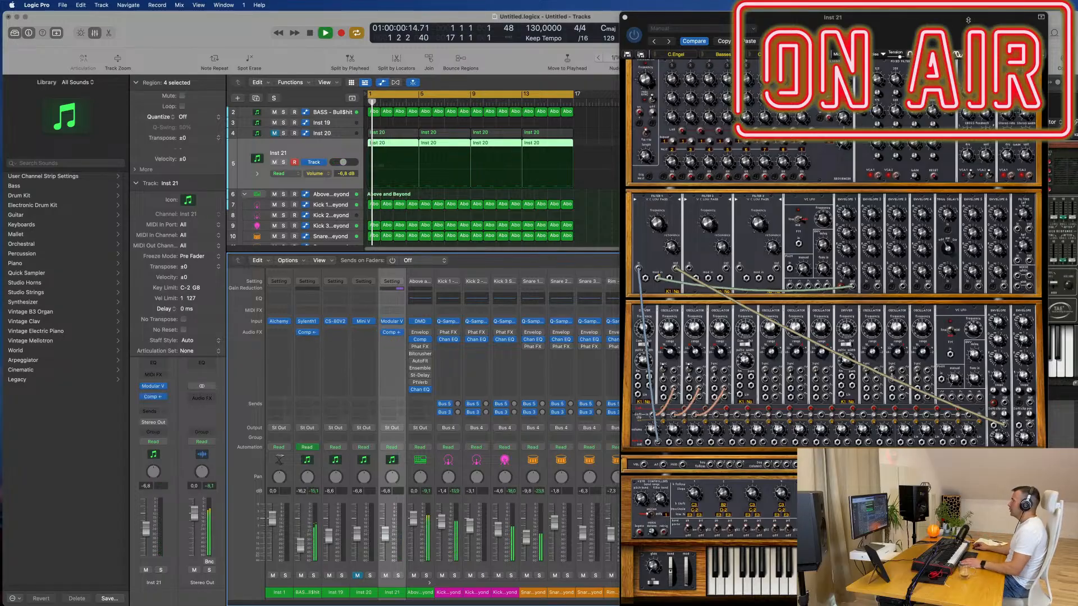
# - Load the CE_BassCelm4 preset from the Basses category of Modular V's All bank
pyautogui.moveTo(967, 21); pyautogui.dragTo(851, 21)
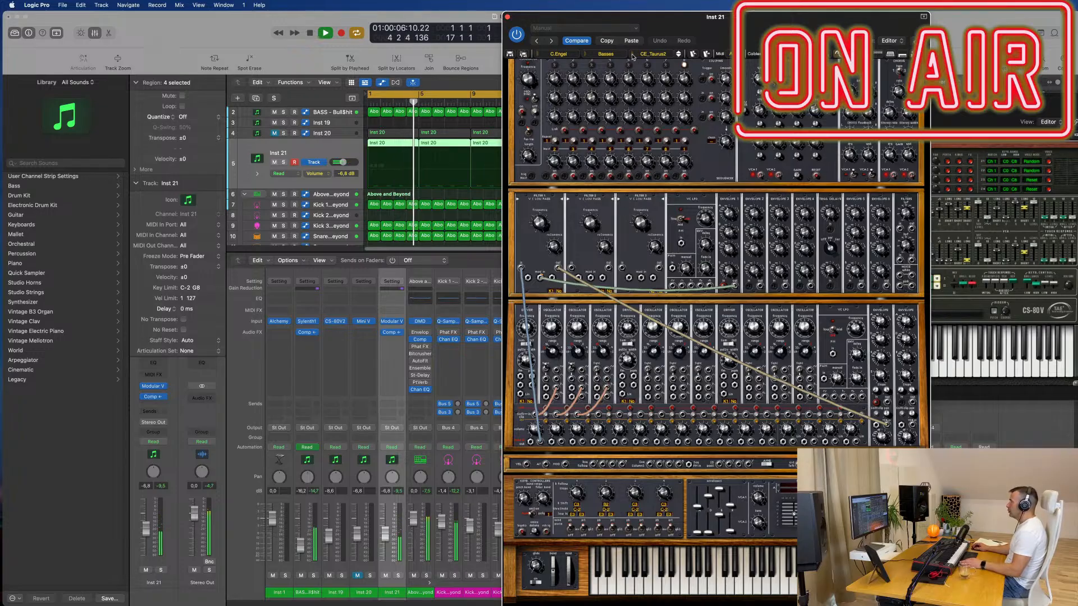
pyautogui.click(586, 57)
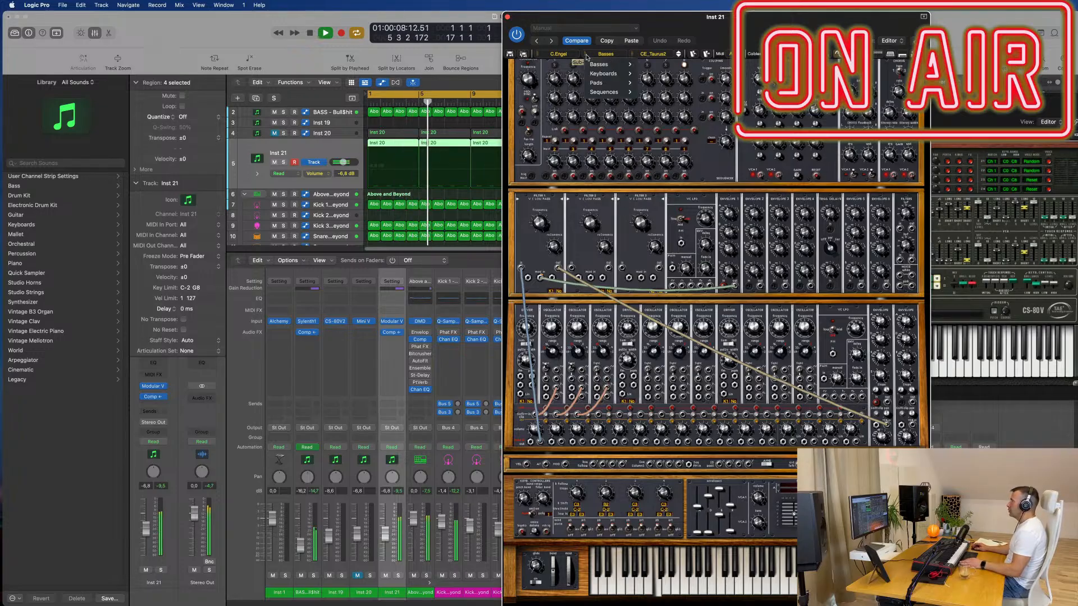
pyautogui.moveTo(598, 67)
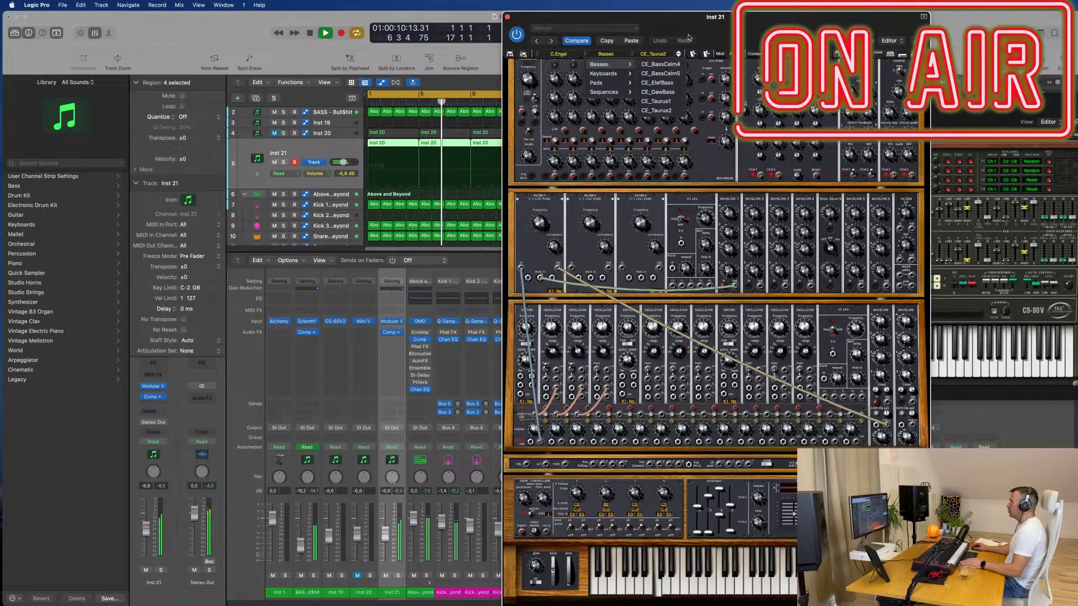
pyautogui.click(532, 53)
pyautogui.click(535, 55)
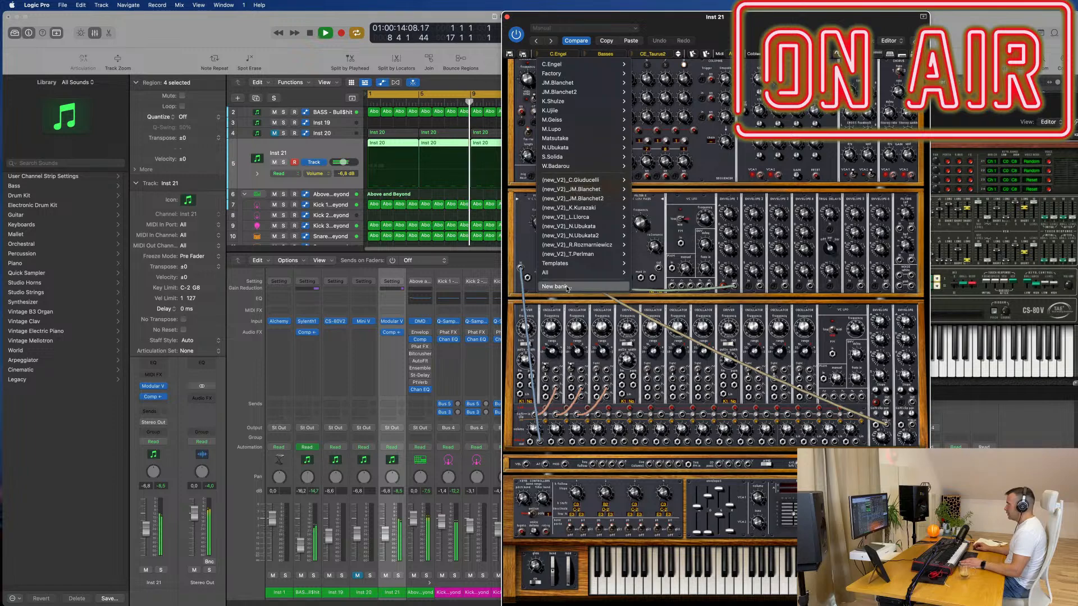
pyautogui.moveTo(575, 274)
pyautogui.moveTo(646, 273)
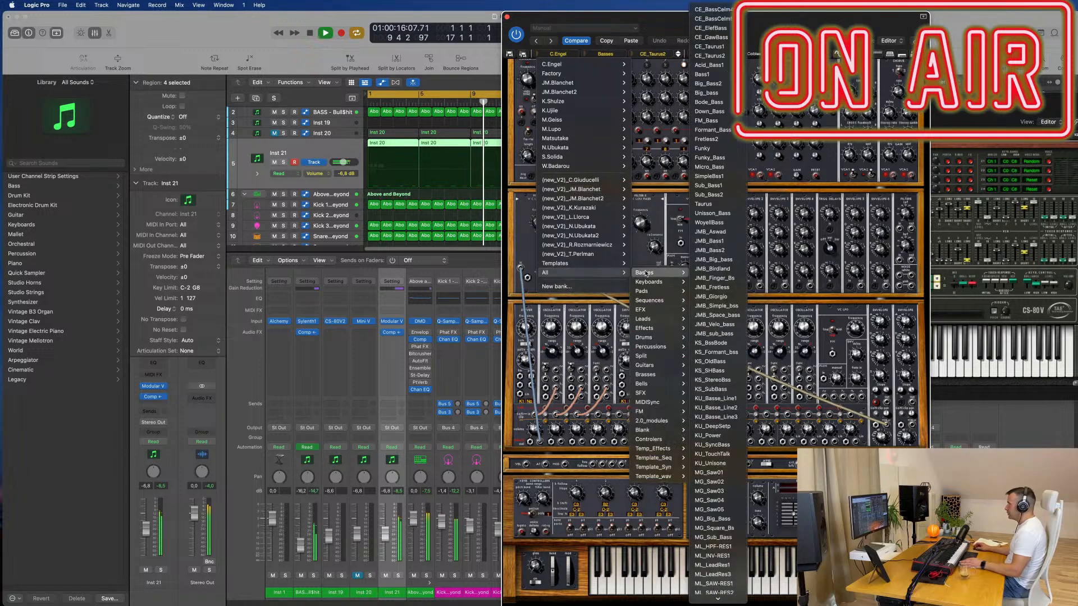
pyautogui.click(725, 9)
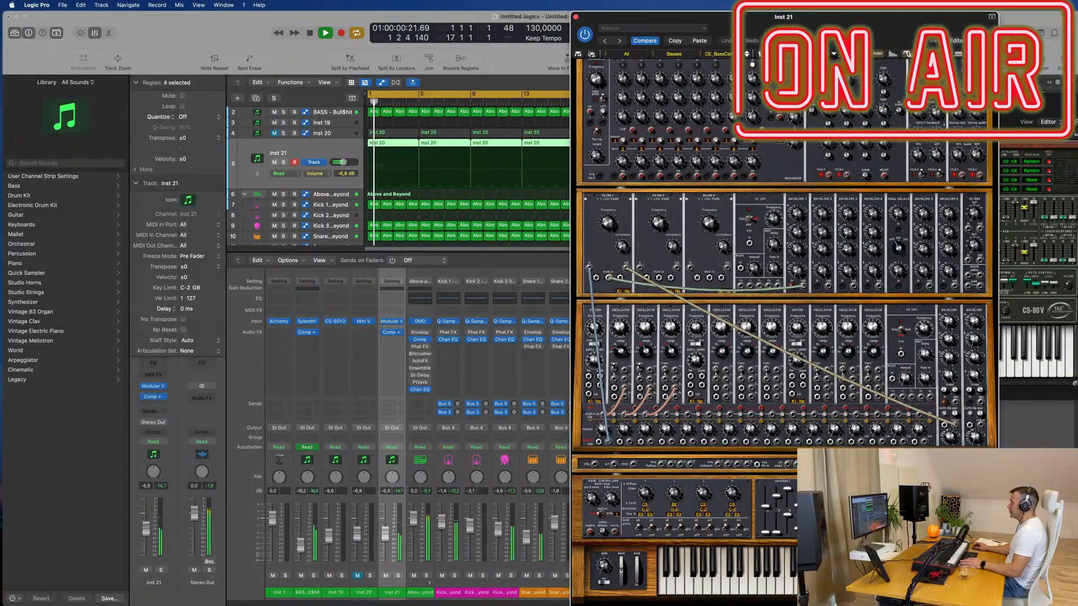
# - Audition the following bass presets one by one, including Bass1, Bode_Bass, FM_Bass, Formant_Bass, Fretless2 and Funky, up to Funky_Bass
pyautogui.click(747, 56)
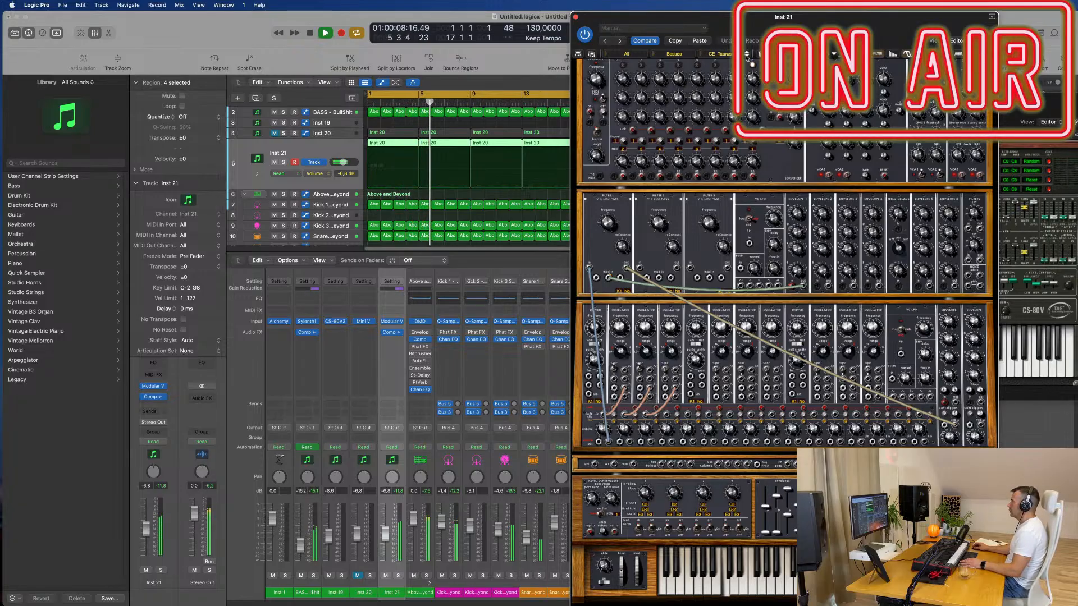
pyautogui.click(746, 56)
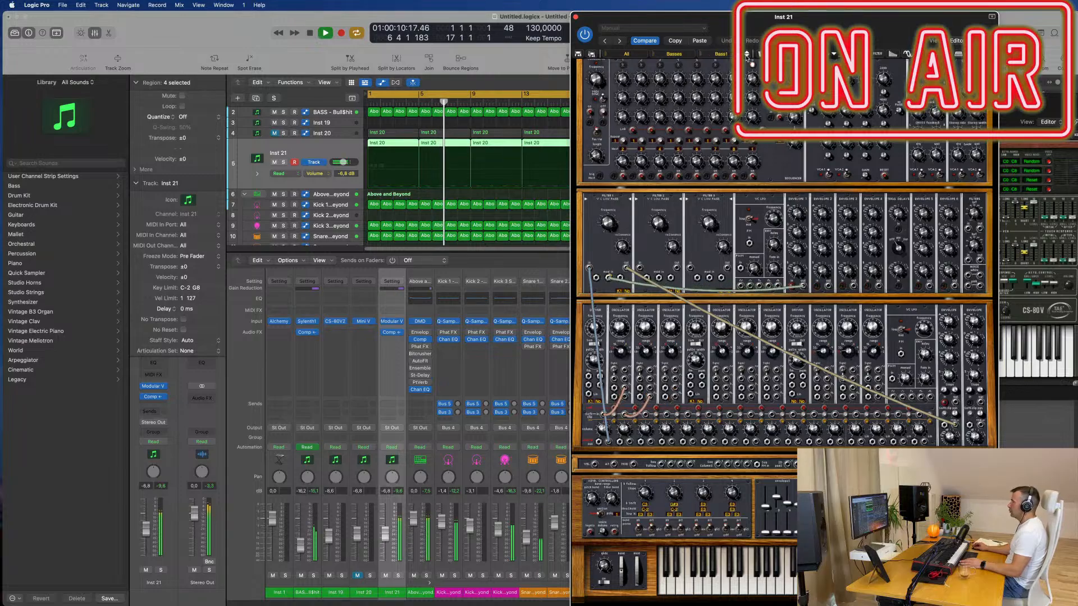
pyautogui.click(746, 56)
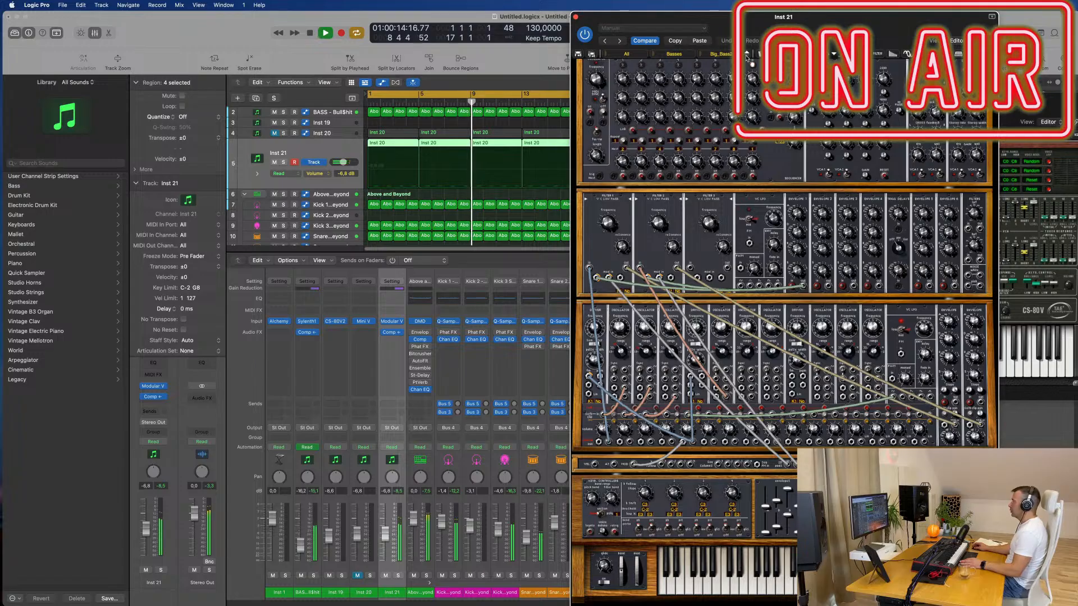
pyautogui.click(747, 56)
pyautogui.click(747, 56)
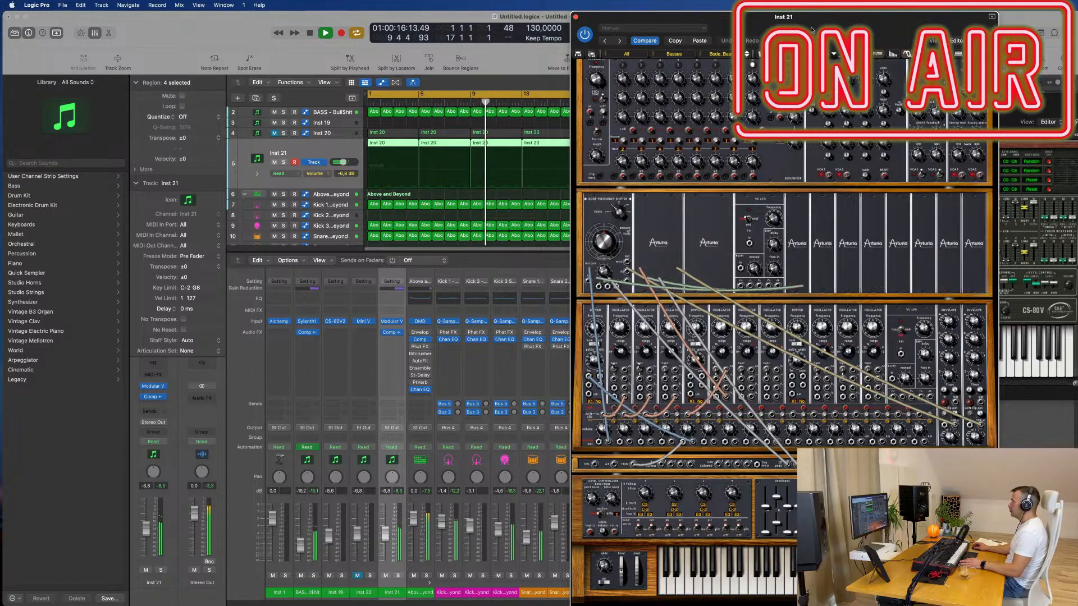
pyautogui.click(543, 70)
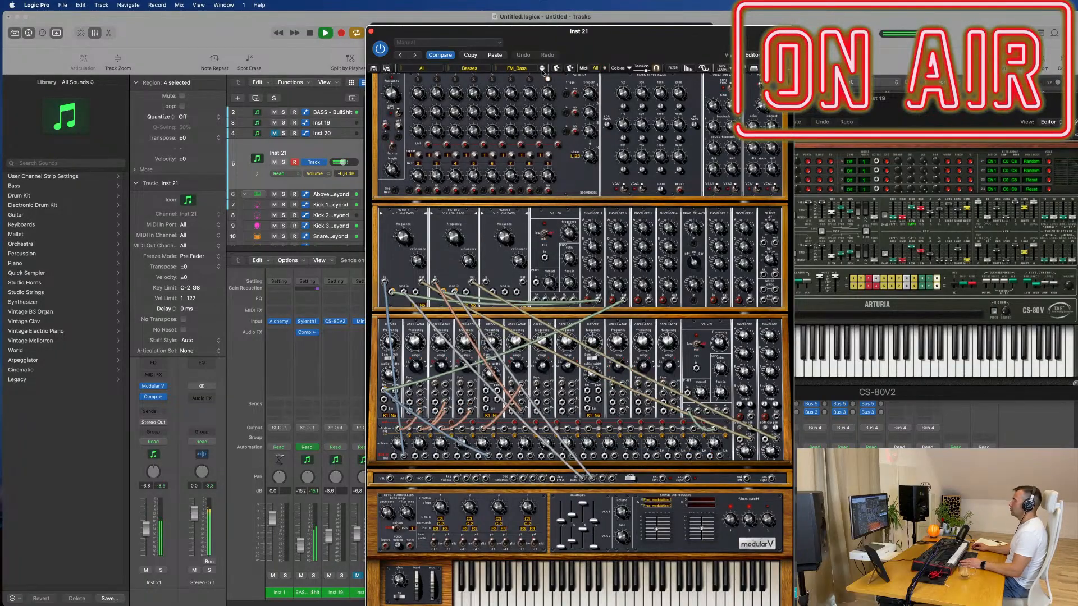
pyautogui.click(542, 70)
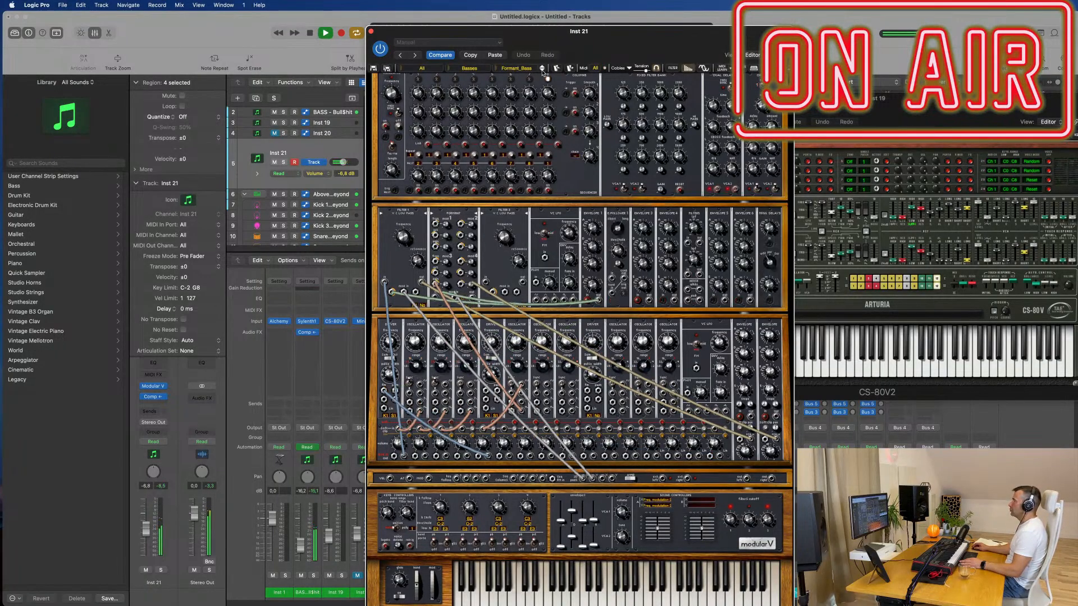
pyautogui.click(543, 70)
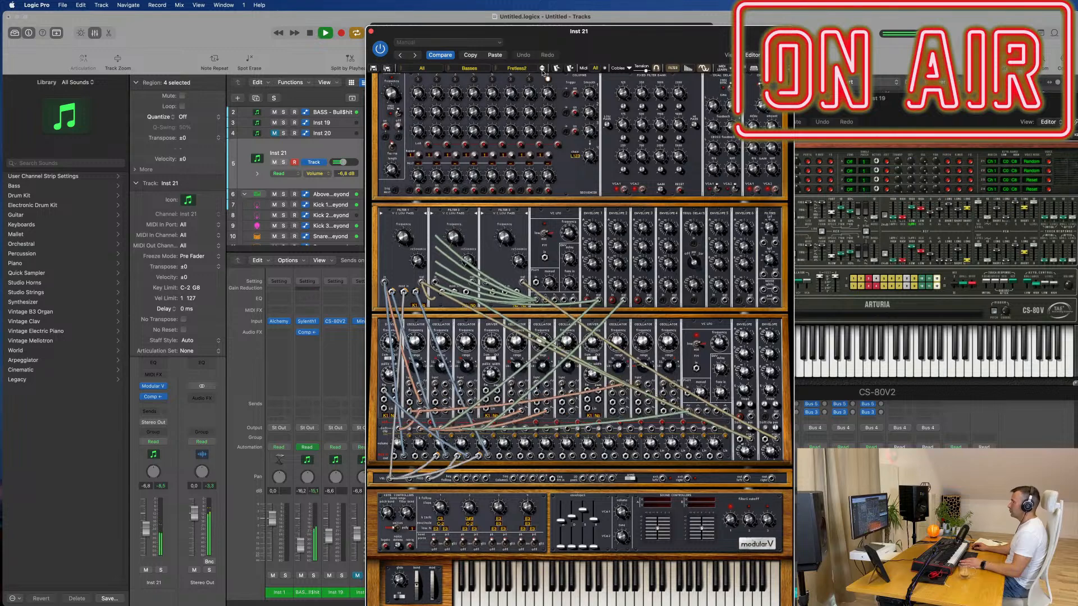
pyautogui.click(543, 70)
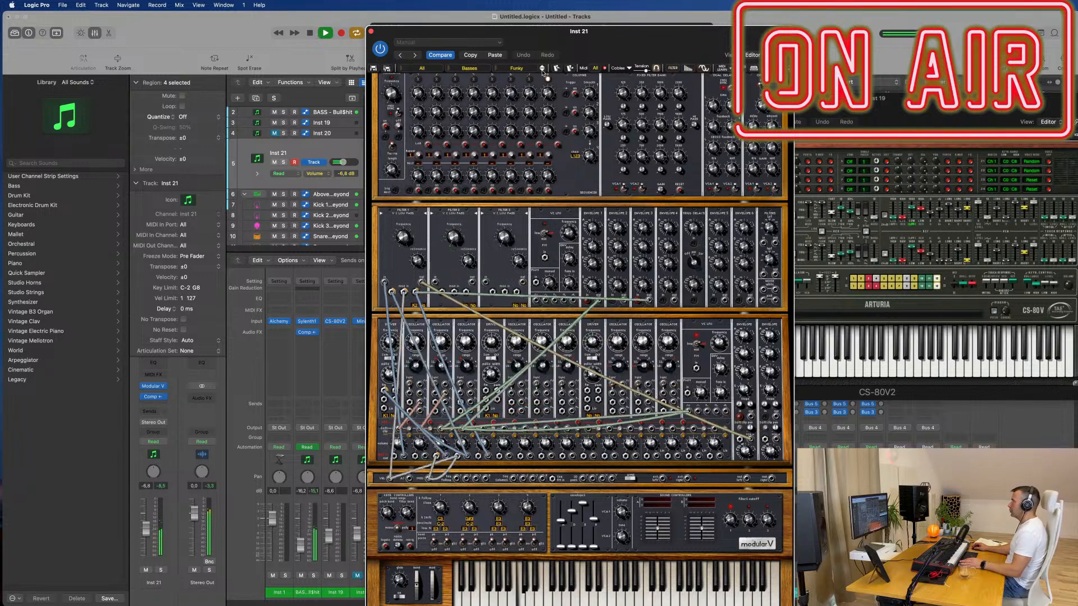
pyautogui.click(543, 70)
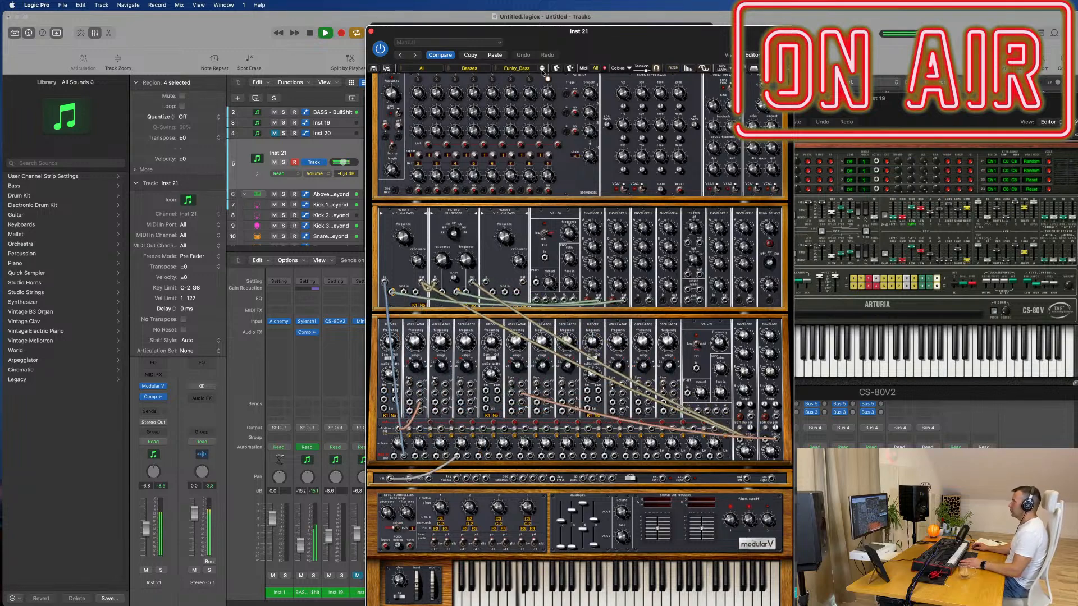
# - Return Modular V to the CE_BassCelm4 preset, raise the Inst 21 volume to -4.8 dB, and close the instrument window
pyautogui.click(498, 70)
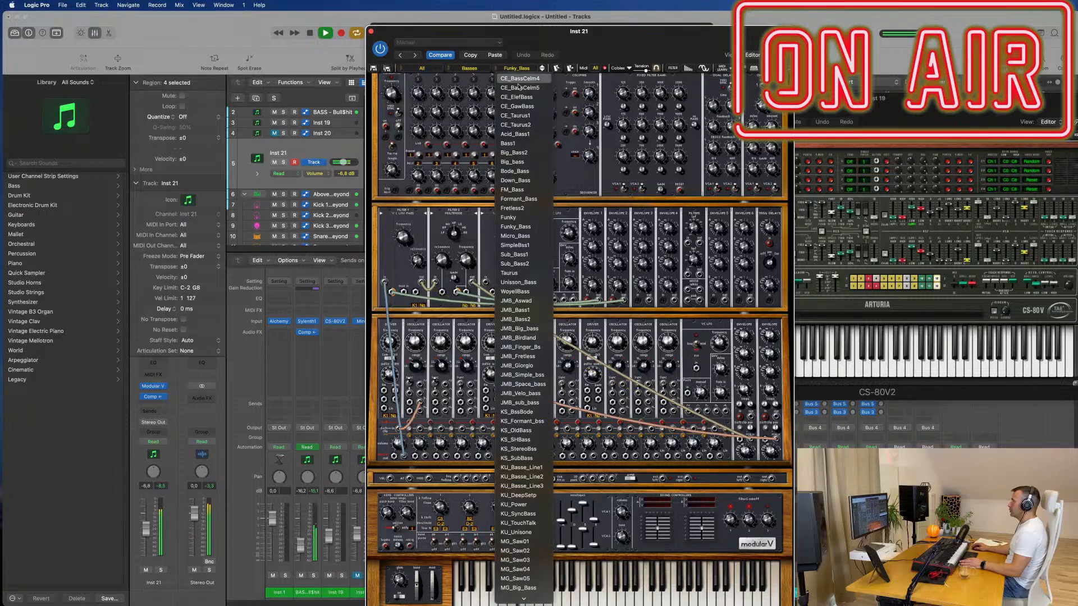
pyautogui.click(525, 80)
pyautogui.moveTo(618, 36); pyautogui.dragTo(837, 26)
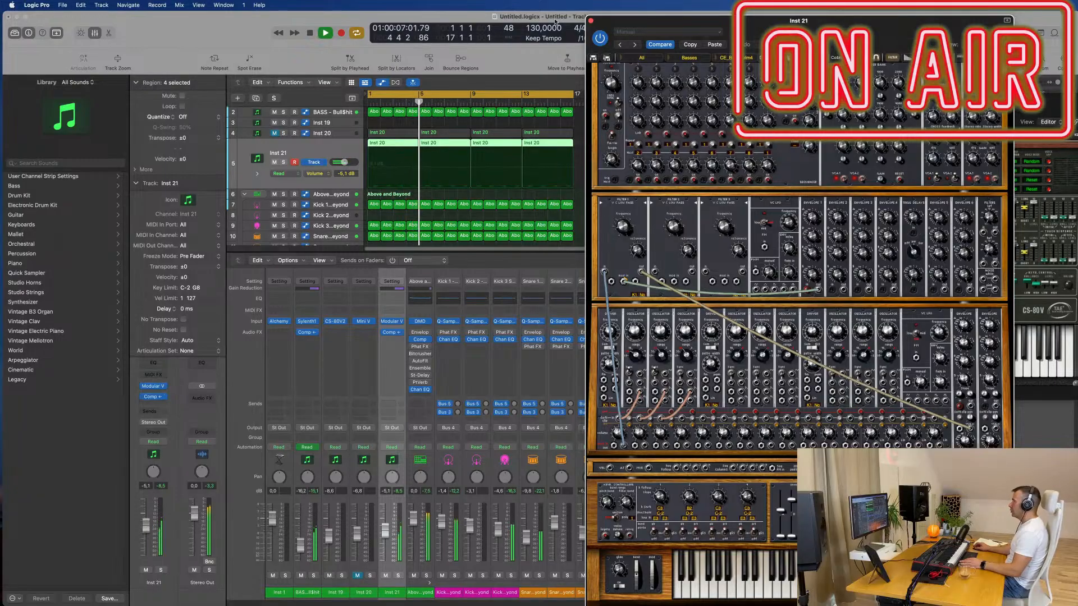
pyautogui.click(591, 20)
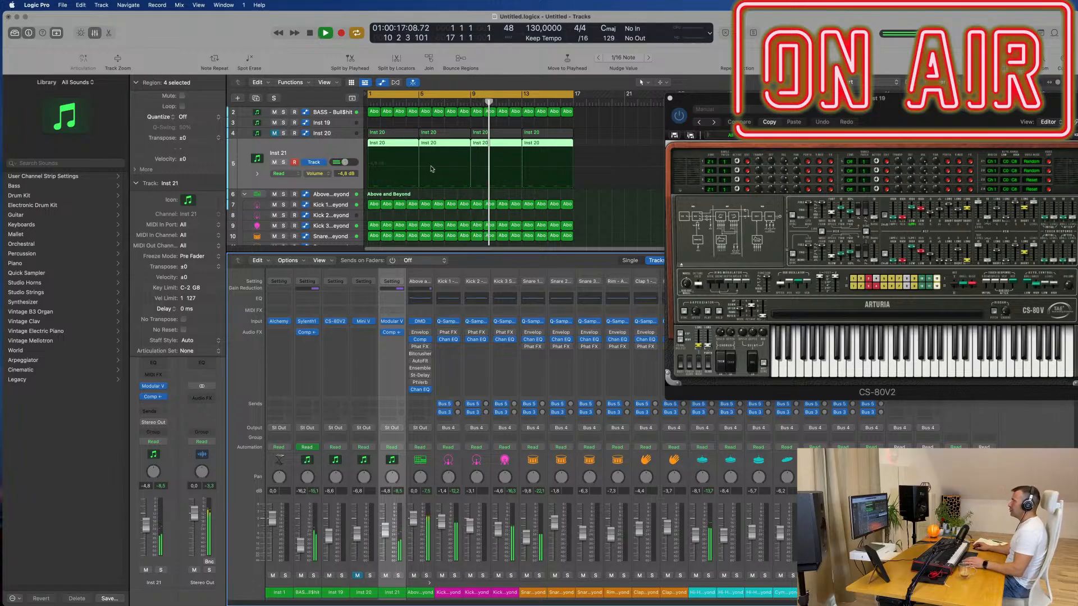
# - Deselect the regions, hide the mixer, and restart playback from bar 1
pyautogui.click(617, 133)
pyautogui.press('x')
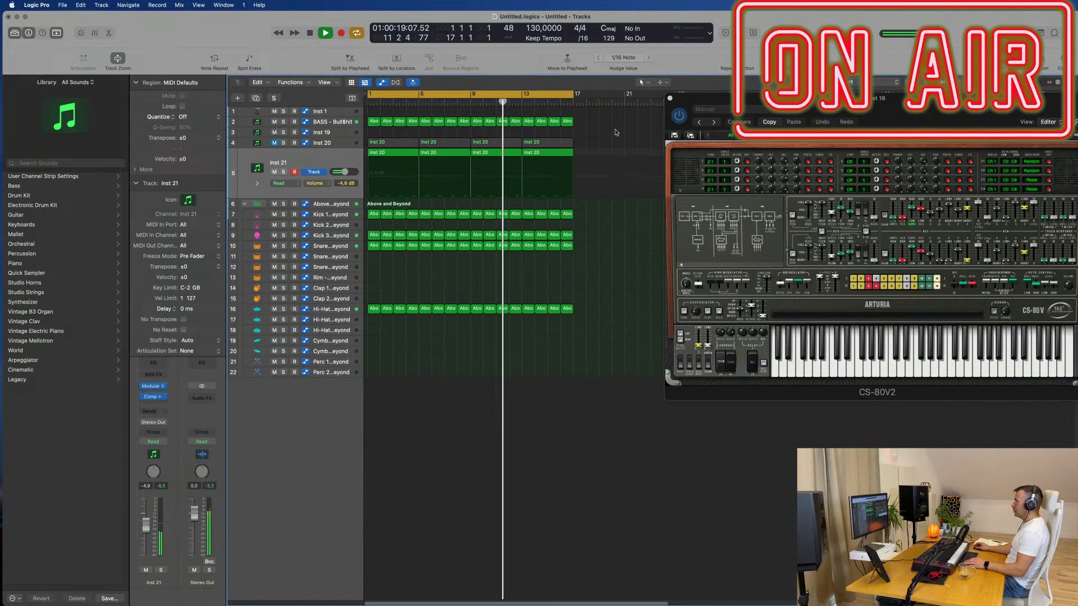
pyautogui.press('Return')
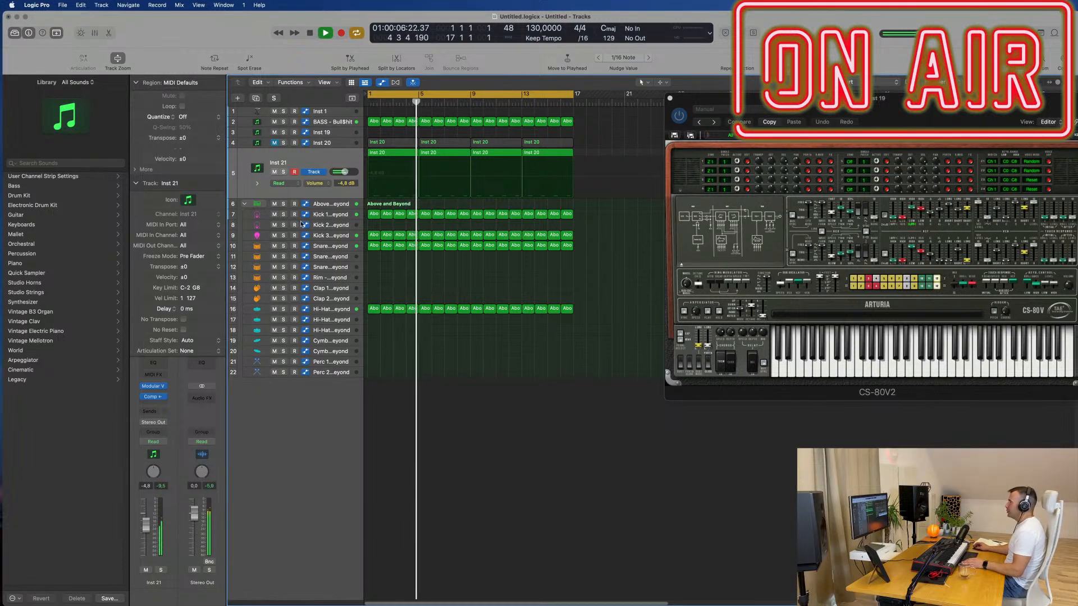
# - Duplicate the Above and Beyond drum kit track and load the Modern TR-707 kit on the new track
pyautogui.click(328, 207)
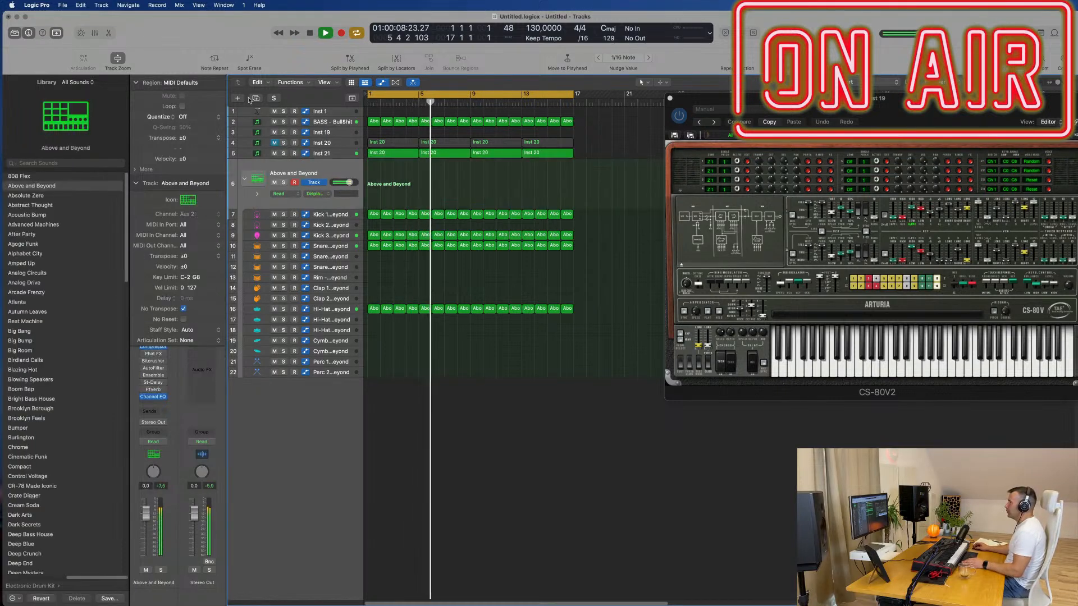
pyautogui.press('super+d')
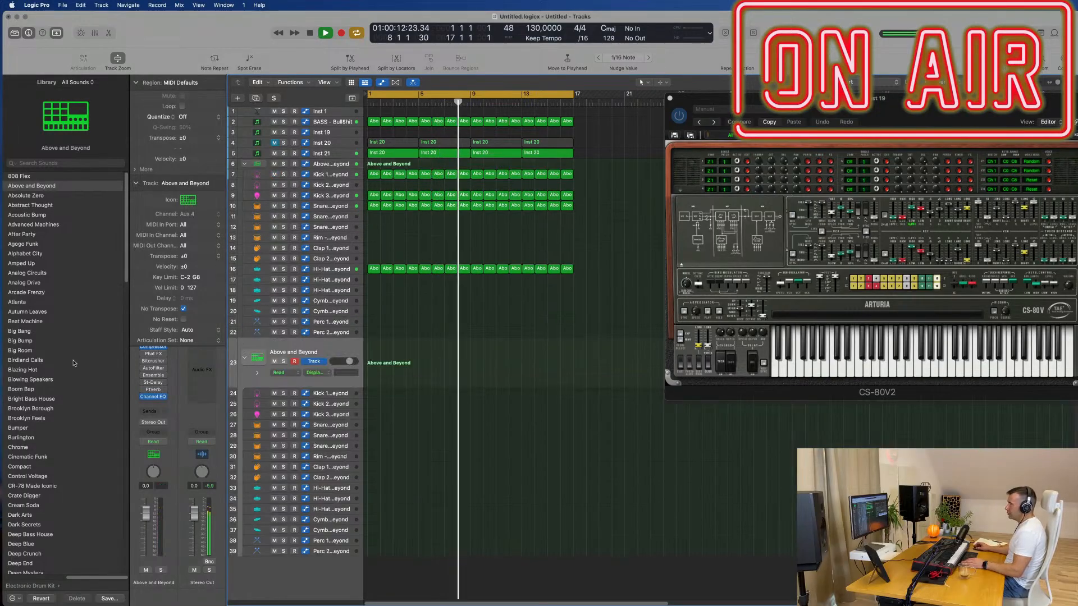
pyautogui.scroll(-5, 76, 365)
pyautogui.scroll(-10, 75, 365)
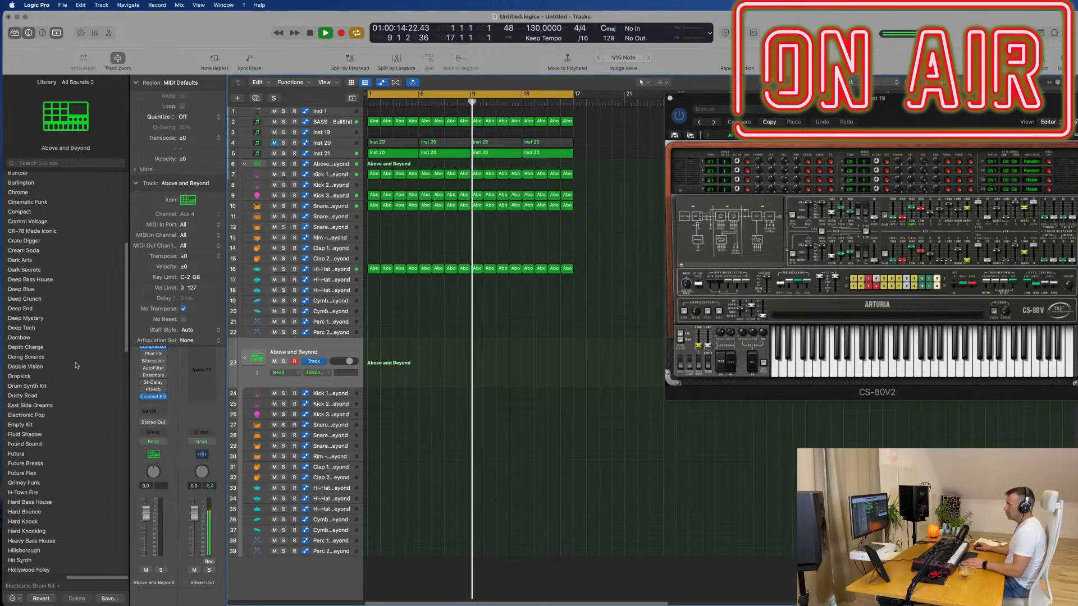
pyautogui.scroll(-1, 77, 365)
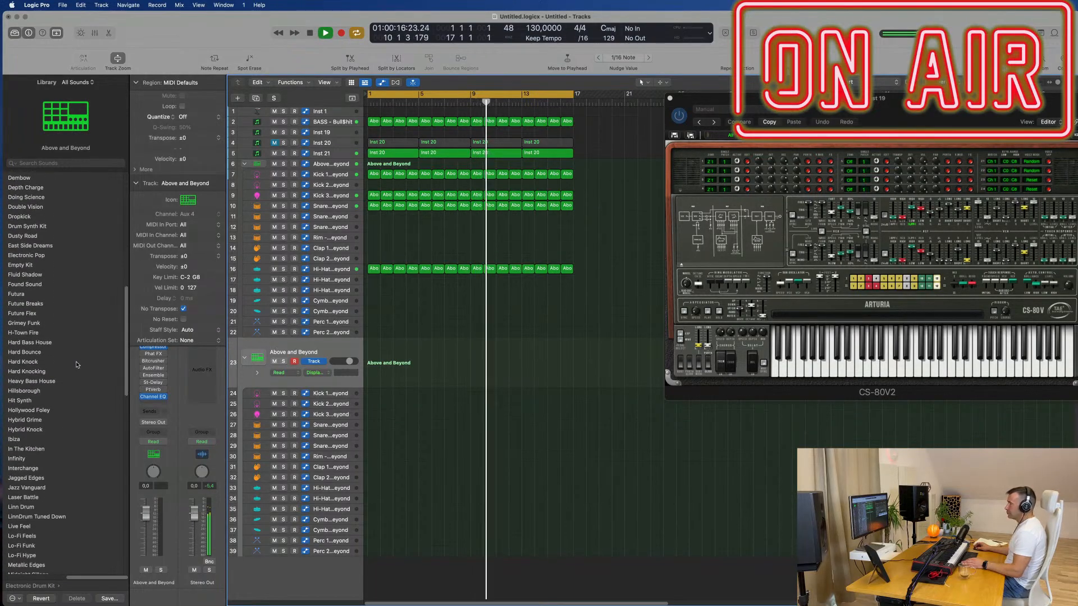
pyautogui.scroll(-2, 82, 357)
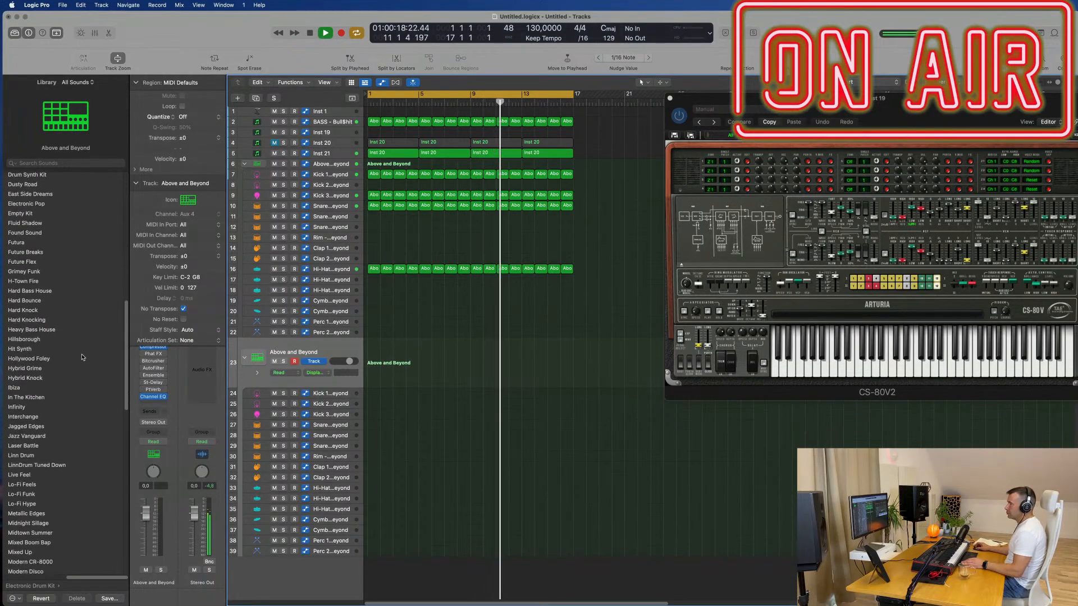
pyautogui.scroll(-2, 82, 356)
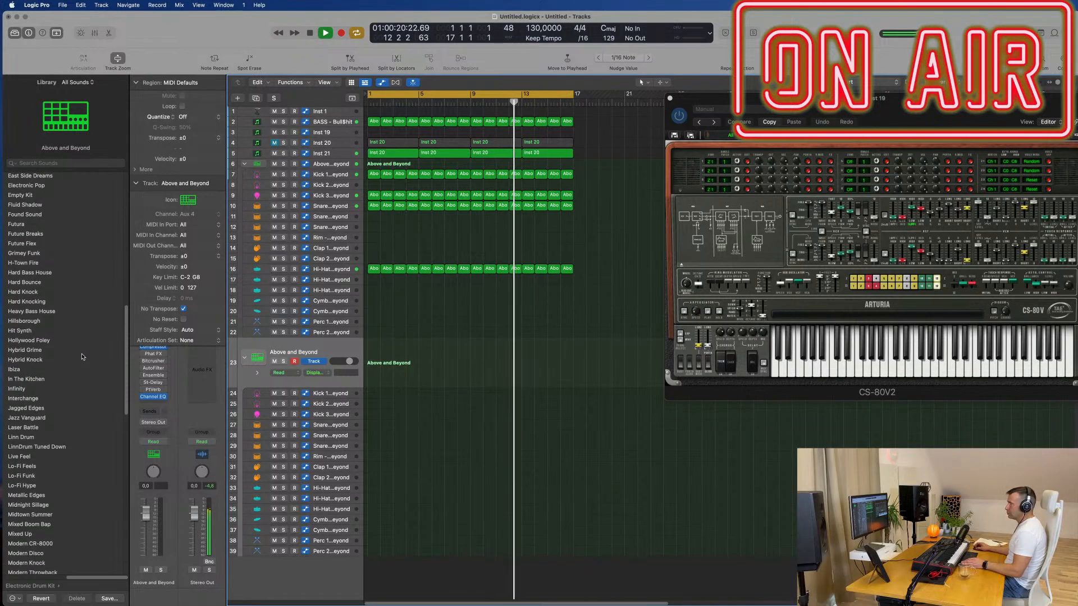
pyautogui.scroll(-3, 84, 357)
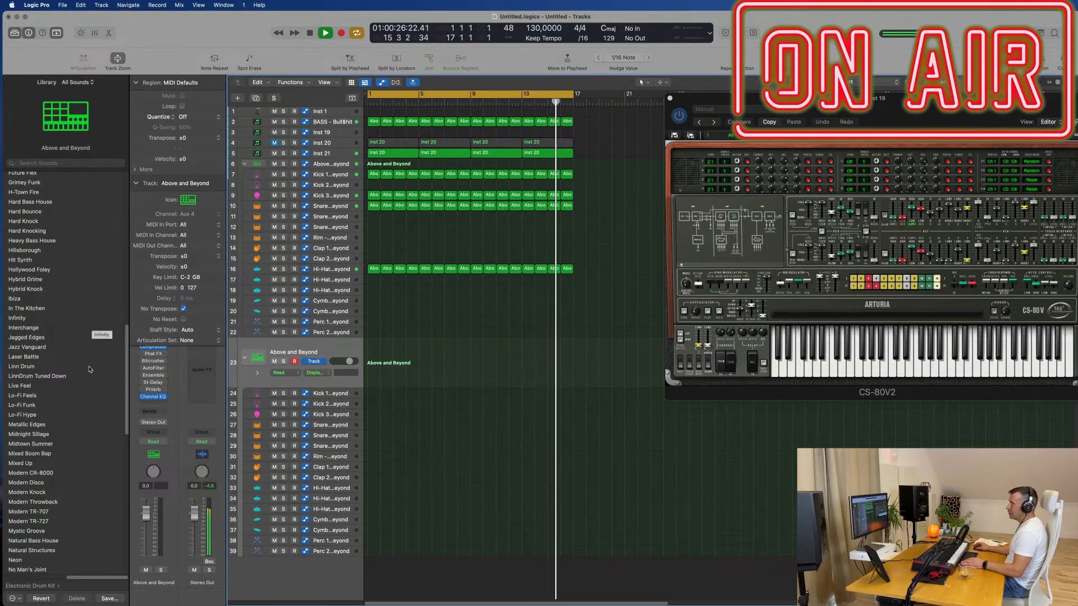
pyautogui.scroll(-3, 92, 382)
pyautogui.click(29, 470)
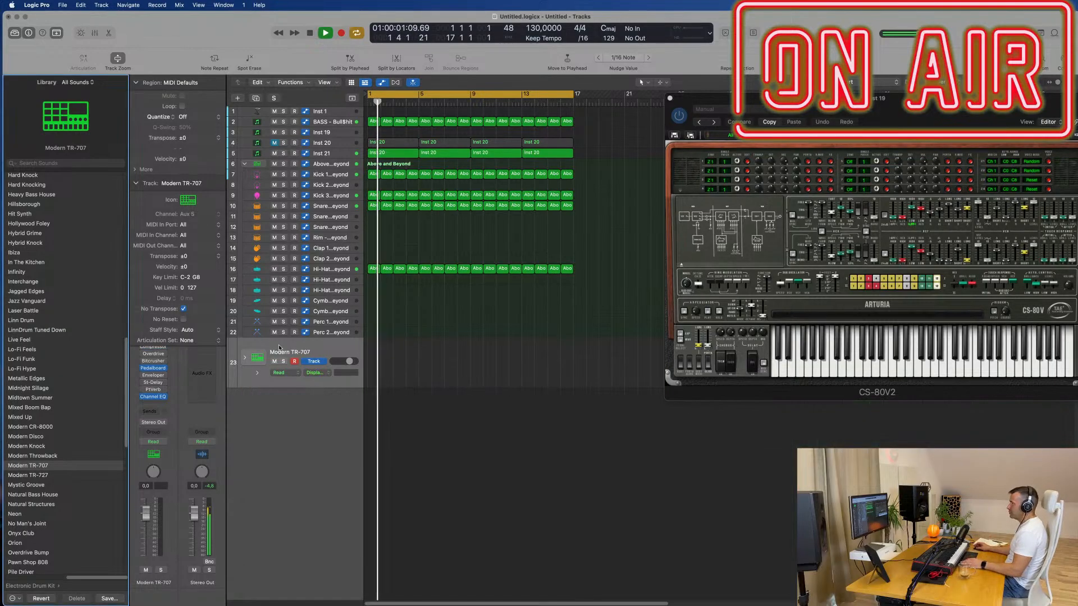
# - Expand the Modern TR-707 kit into its individual drum tracks, audition the high, mid and low toms, and return to Tom High
pyautogui.click(257, 373)
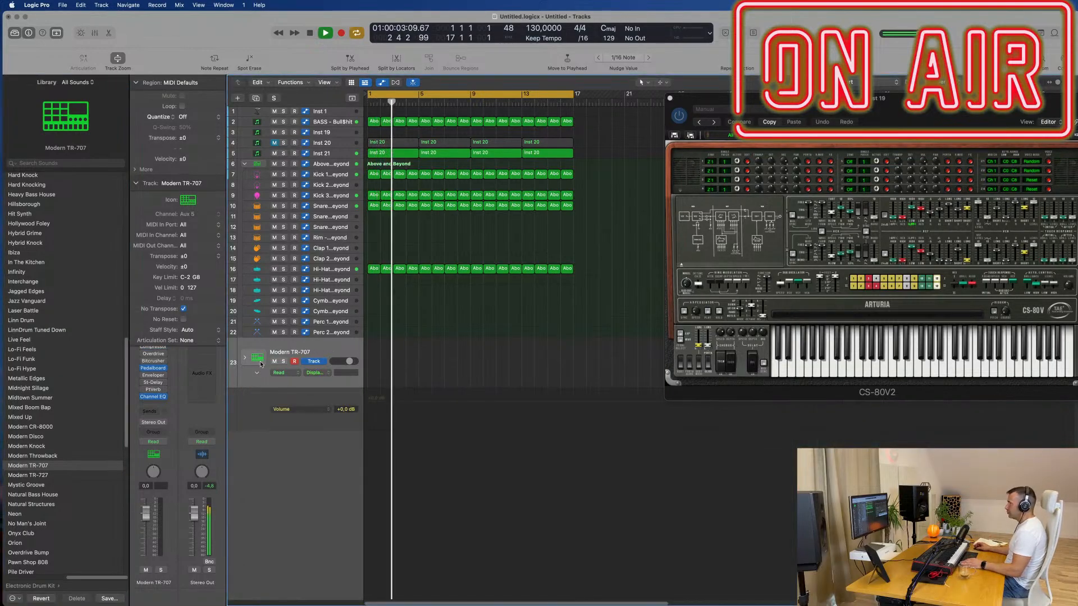
pyautogui.click(258, 372)
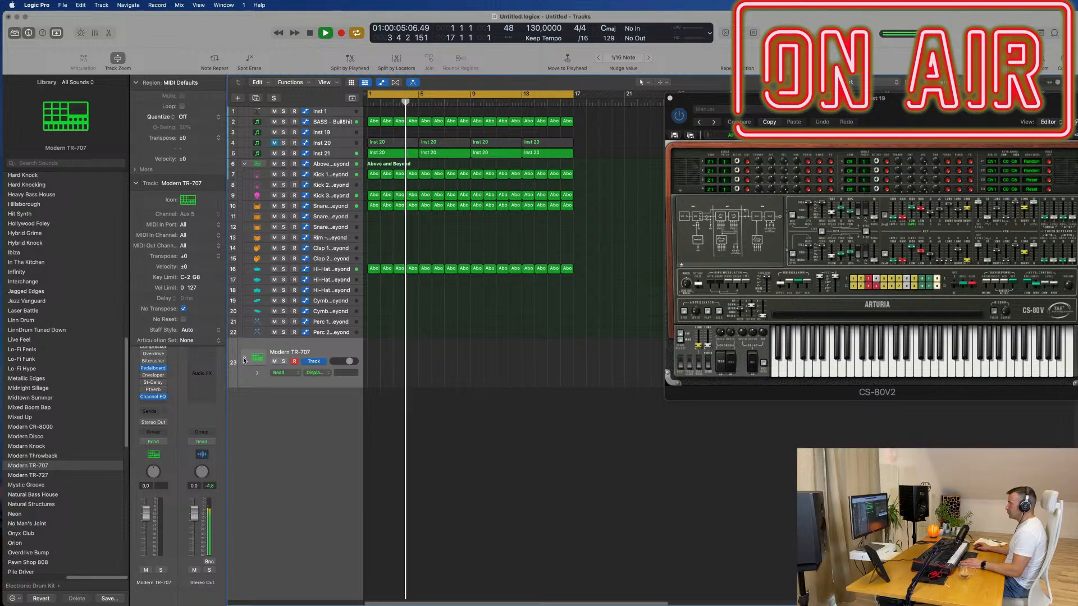
pyautogui.click(245, 358)
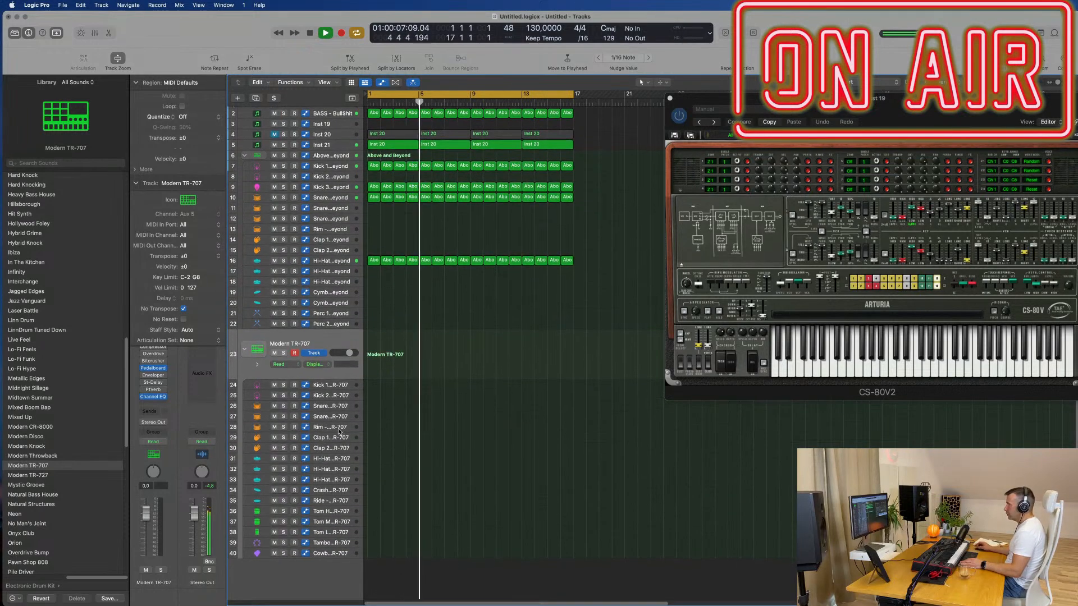
pyautogui.click(335, 513)
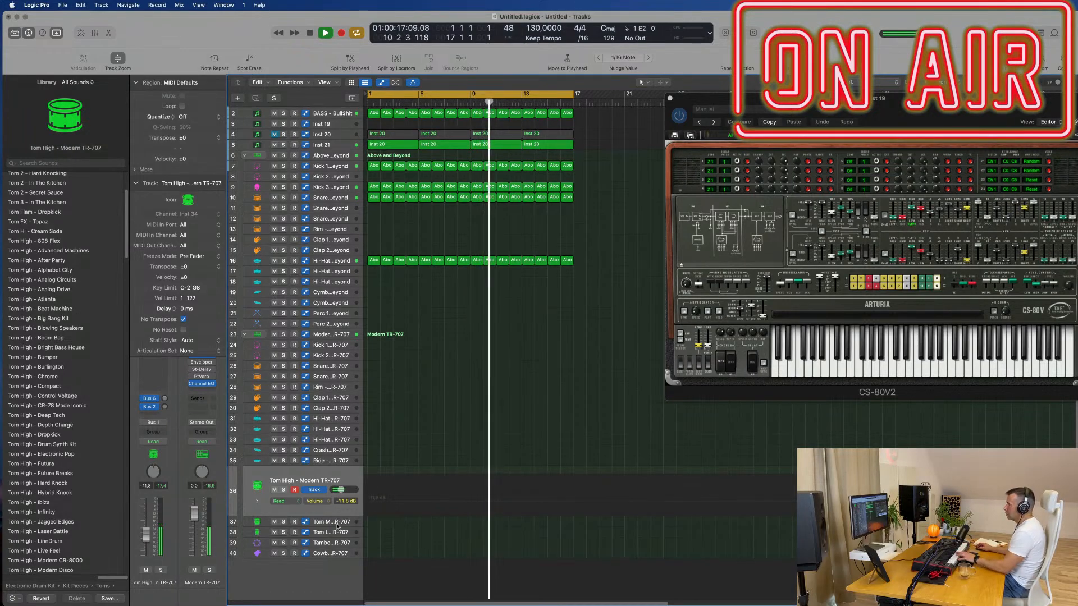
pyautogui.click(335, 523)
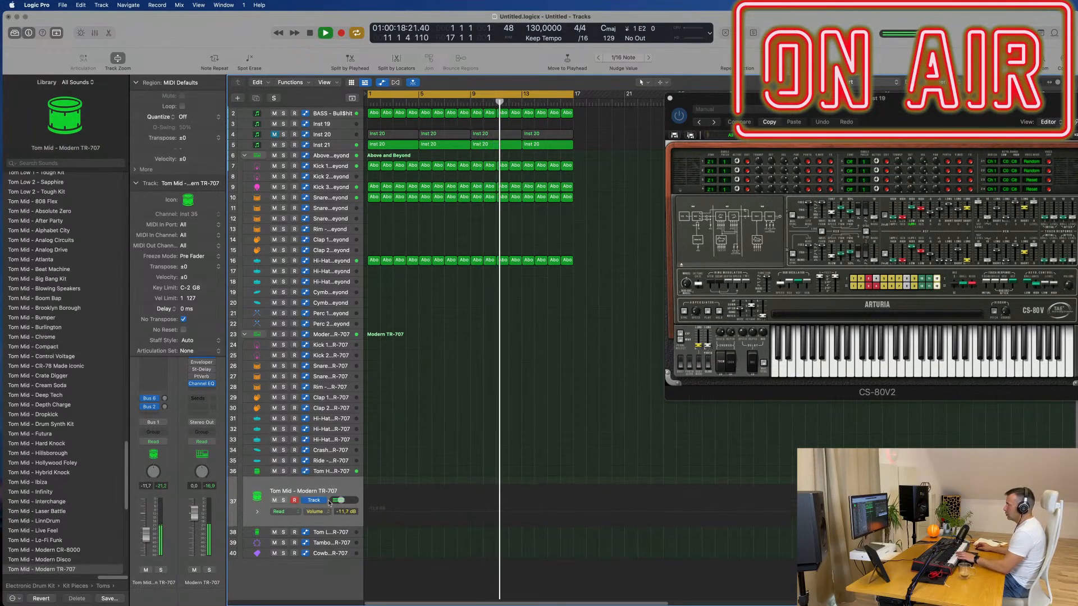
pyautogui.click(323, 533)
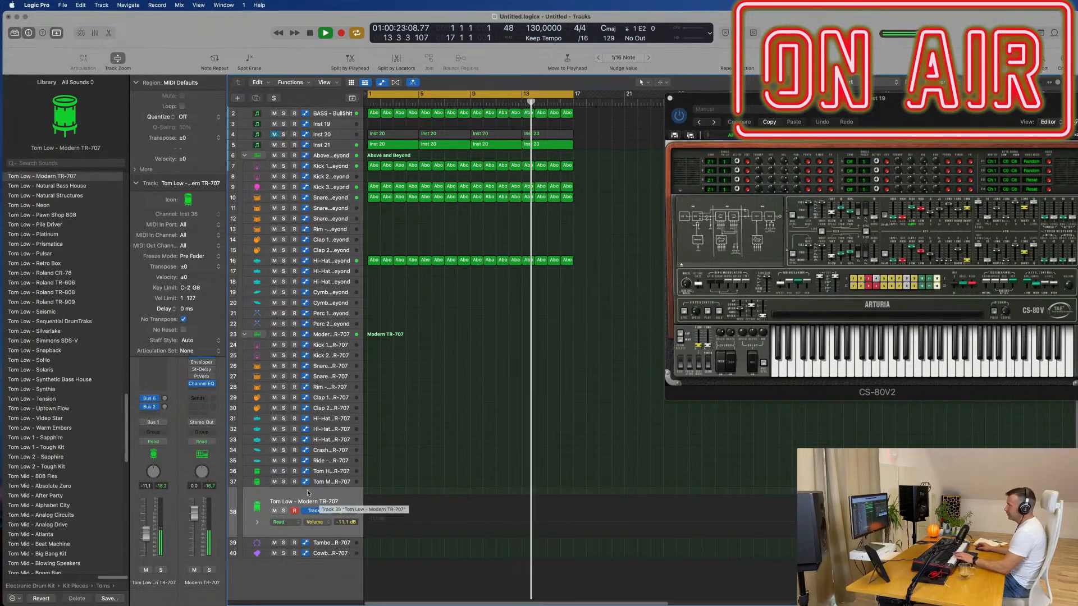
pyautogui.click(321, 474)
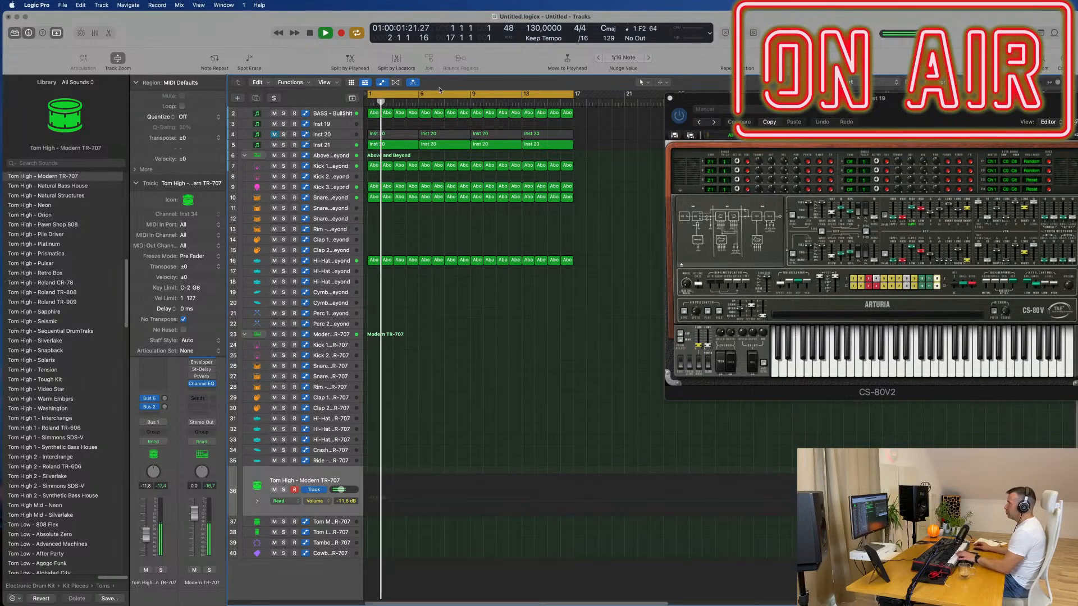
# - Copy the first Kick 3 region to the start of the Tom High track and move its four notes up to F2 on the offbeats
pyautogui.click(374, 187)
pyautogui.moveTo(373, 187); pyautogui.dragTo(372, 473)
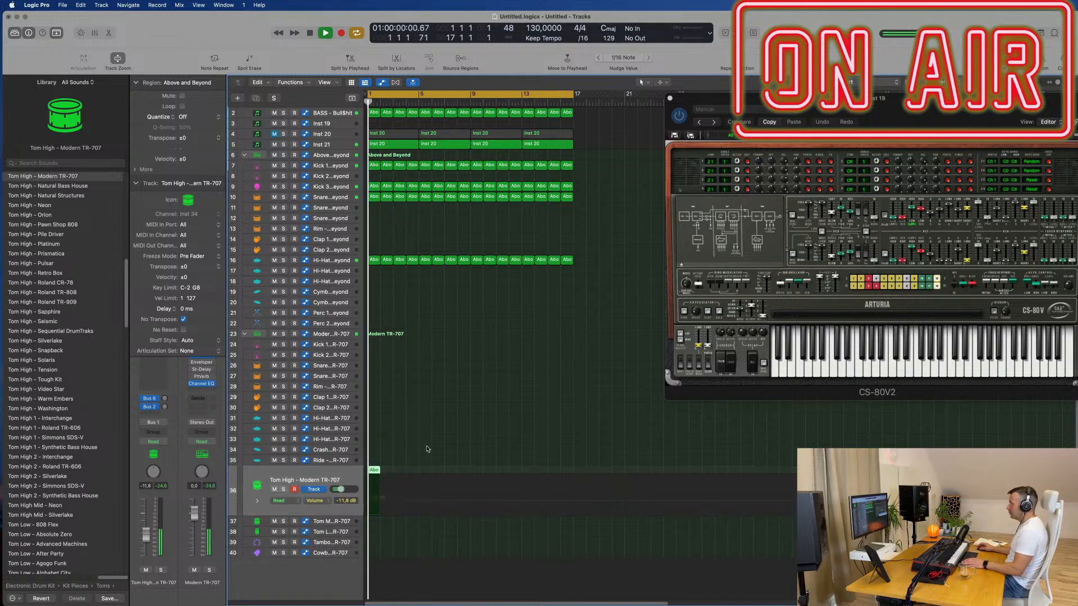
pyautogui.doubleClick(372, 471)
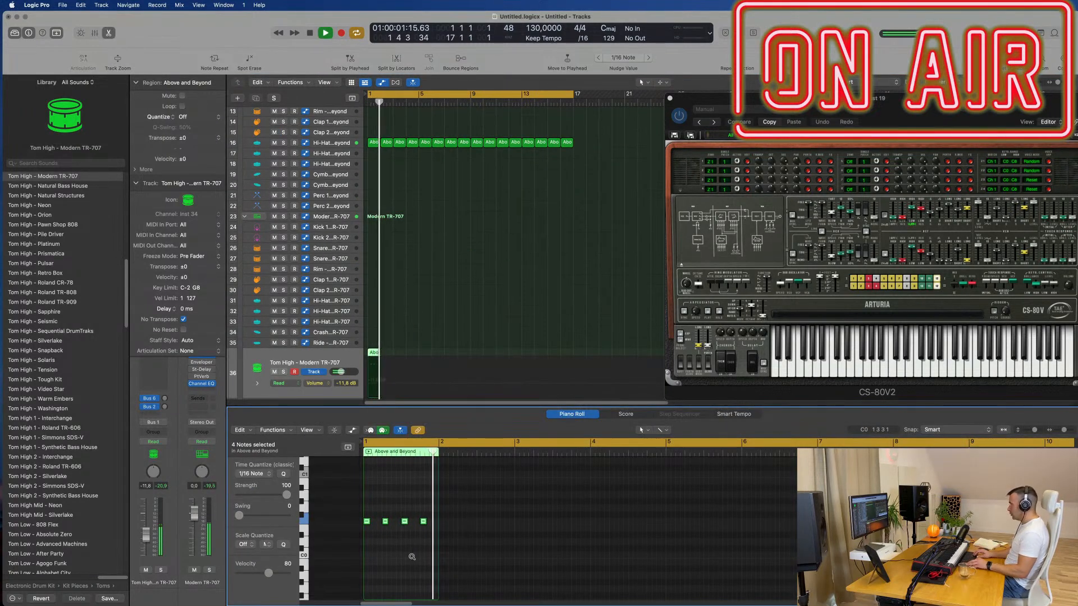
pyautogui.press('space')
pyautogui.press('space')
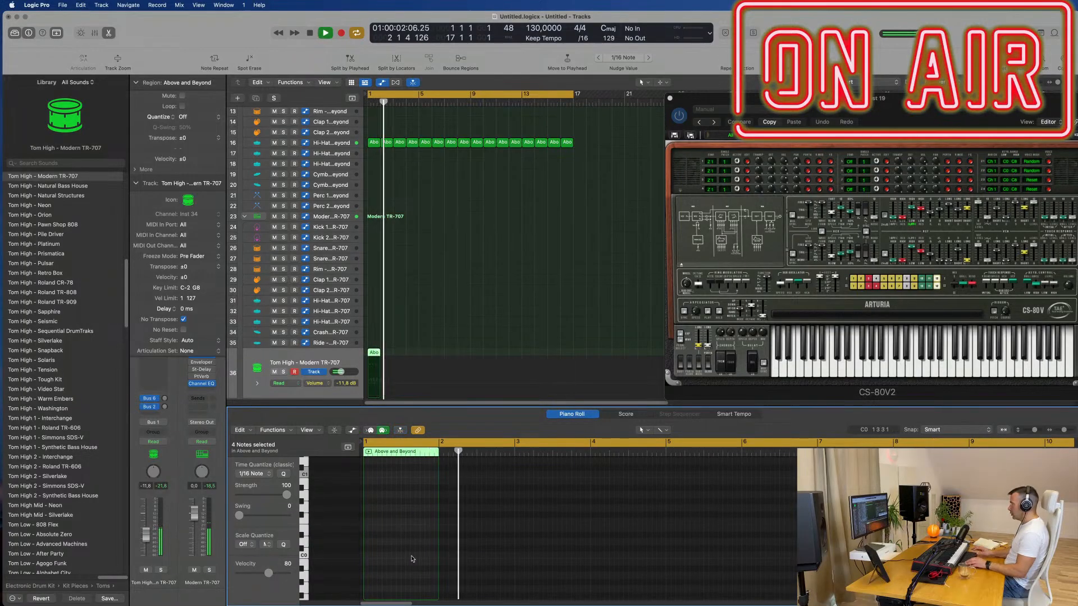
# - Shorten the cycle range to the first two bars and restart playback from bar 1
pyautogui.scroll(5, 435, 311)
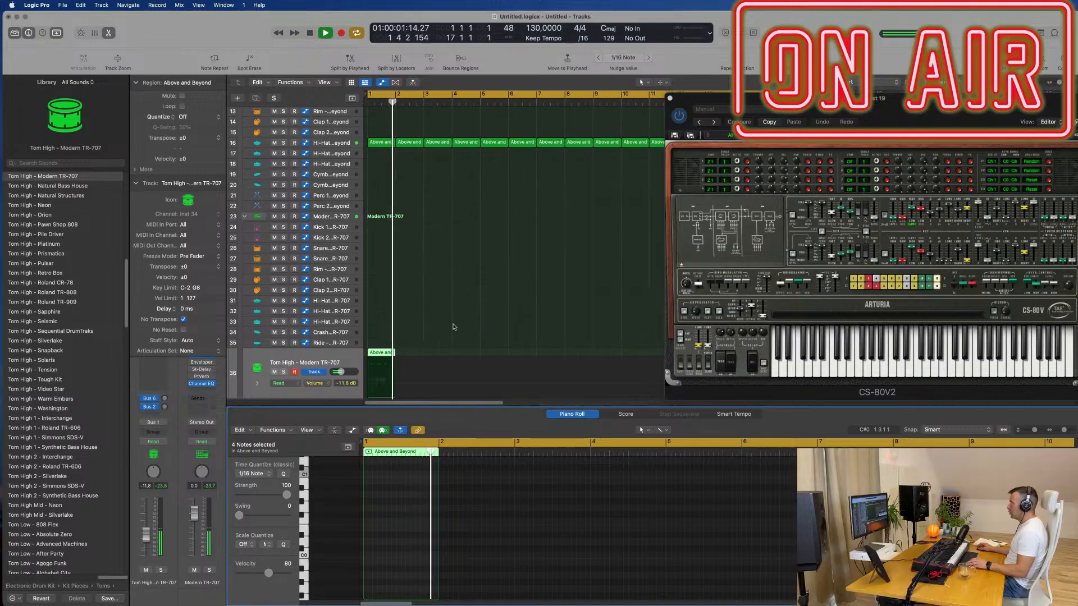
pyautogui.press('space')
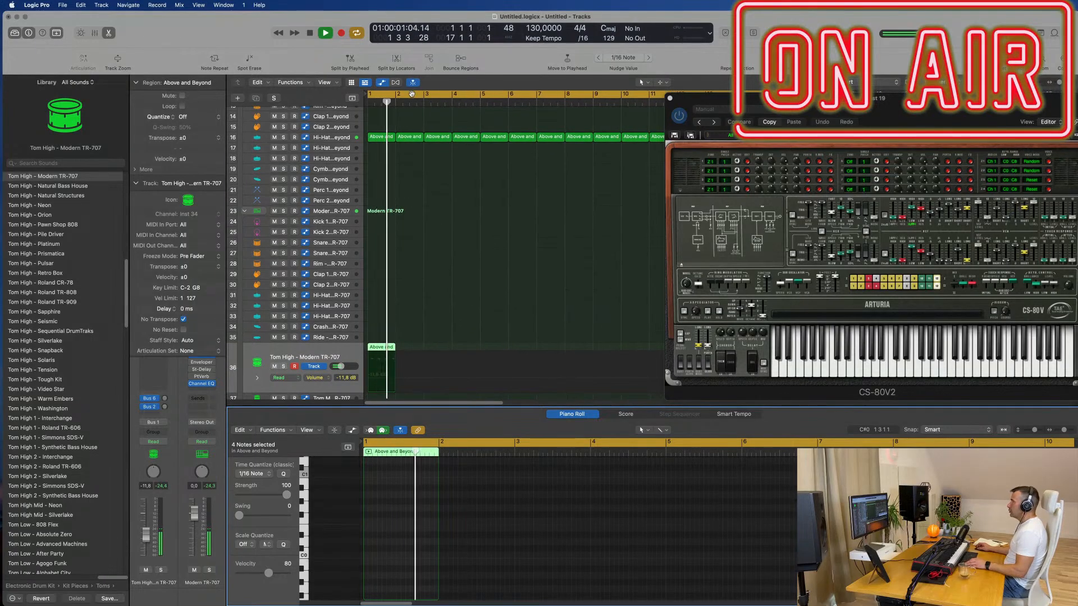
pyautogui.click(412, 94)
pyautogui.moveTo(369, 95); pyautogui.dragTo(424, 94)
pyautogui.press('space')
pyautogui.press('space')
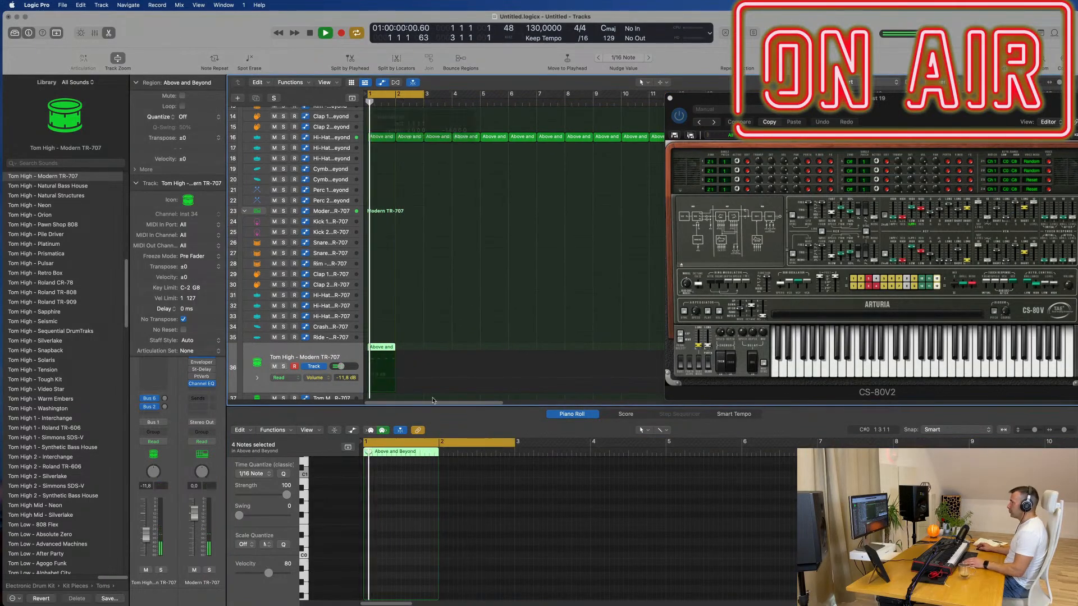
# - Delete the second of the four tom notes and shorten the remaining three in the Piano Roll
pyautogui.scroll(-3, 433, 393)
pyautogui.scroll(5, 413, 505)
pyautogui.scroll(-1, 404, 529)
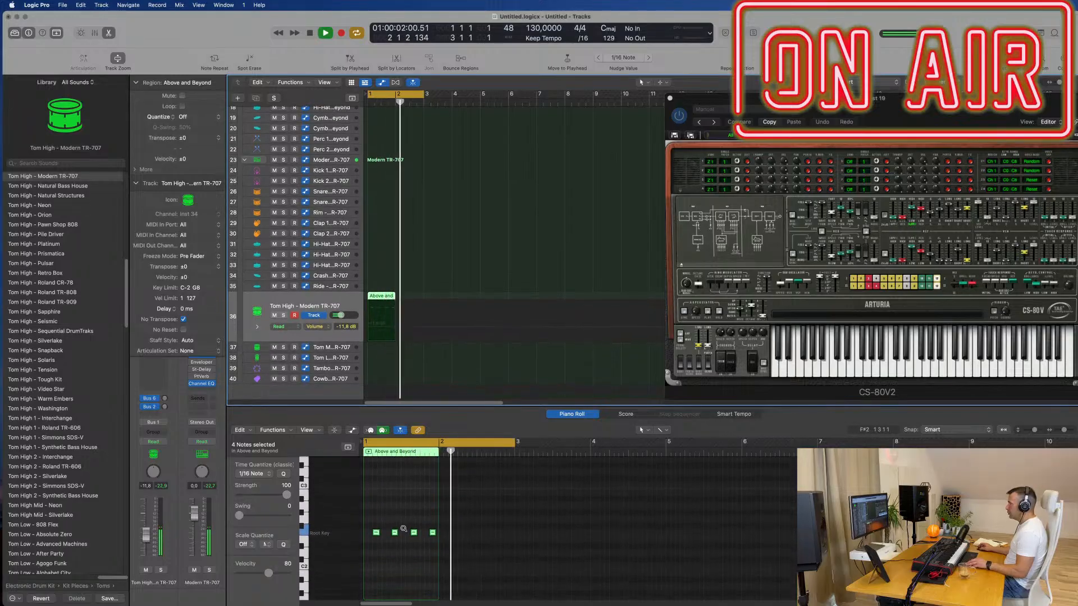
pyautogui.keyDown('ctrl'); pyautogui.keyDown('alt'); pyautogui.click(403, 529); pyautogui.keyUp('alt'); pyautogui.keyUp('ctrl')
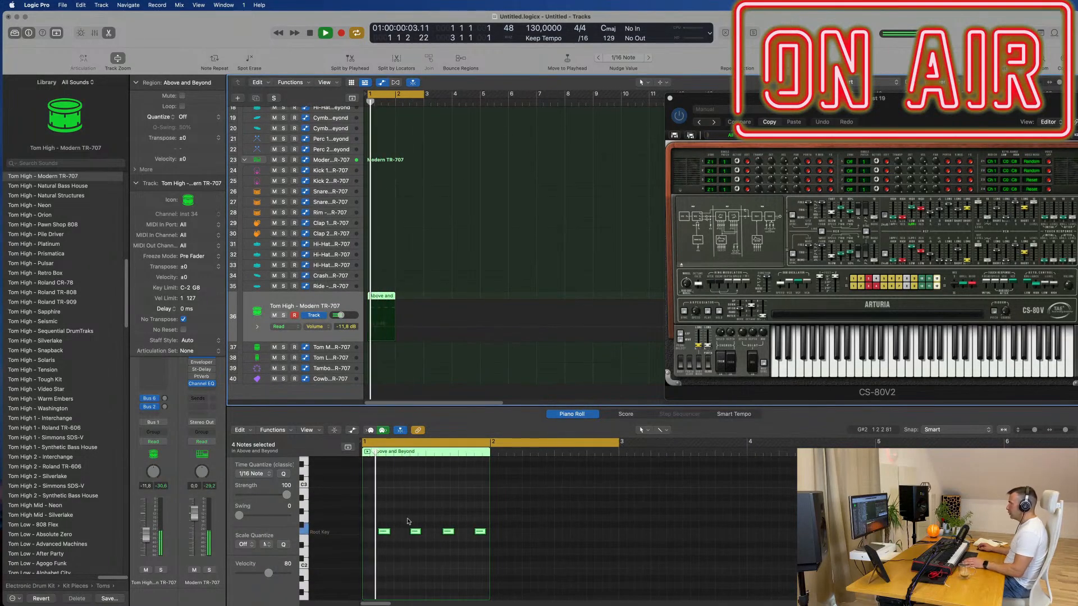
pyautogui.click(408, 522)
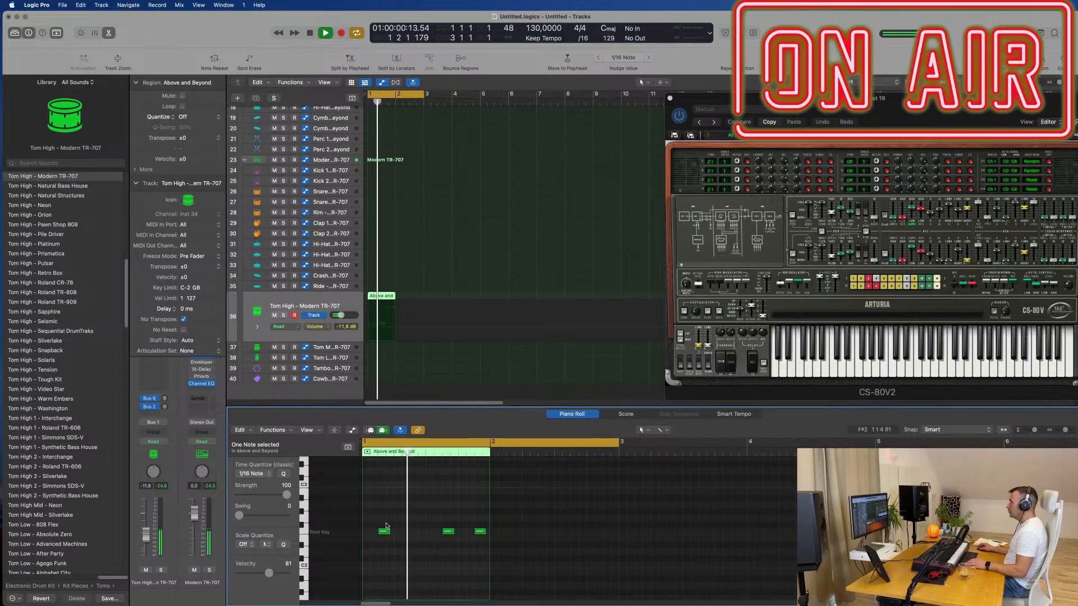
pyautogui.moveTo(370, 518); pyautogui.dragTo(416, 553)
pyautogui.press('space')
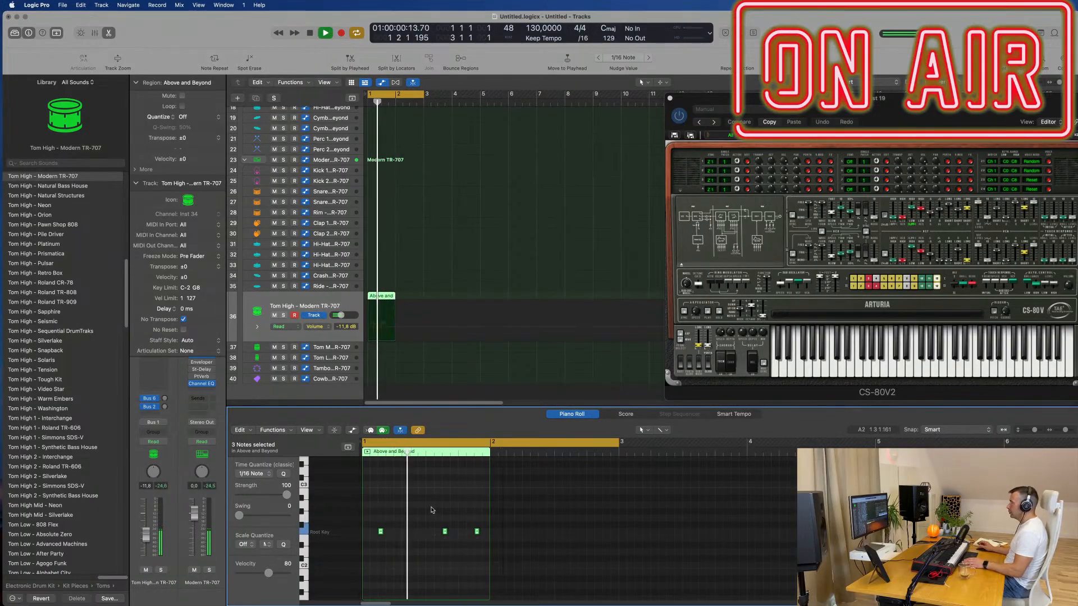
# - Check the tom region among the other tracks, then show its notes enlarged in the Piano Roll
pyautogui.click(493, 265)
pyautogui.scroll(7, 496, 278)
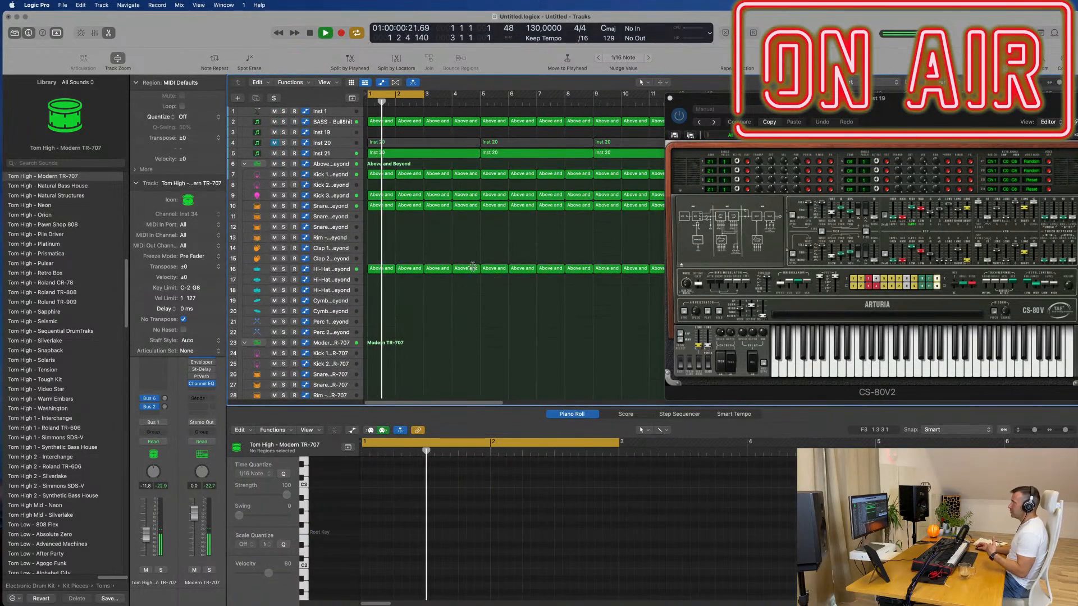
pyautogui.scroll(-8, 469, 269)
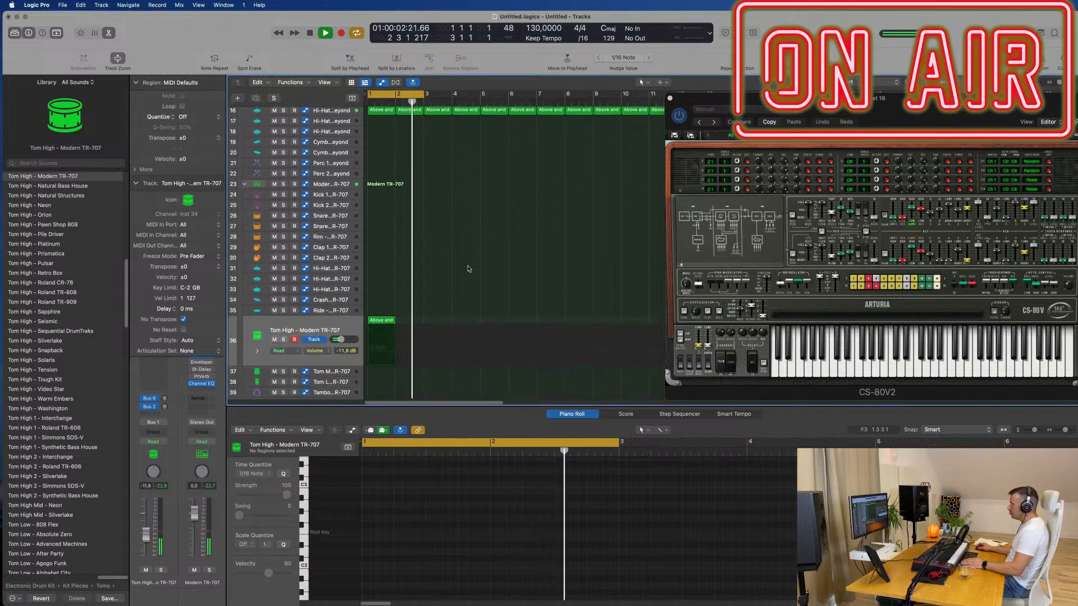
pyautogui.press('super+Right')
pyautogui.press('super+Right')
pyautogui.scroll(6, 404, 295)
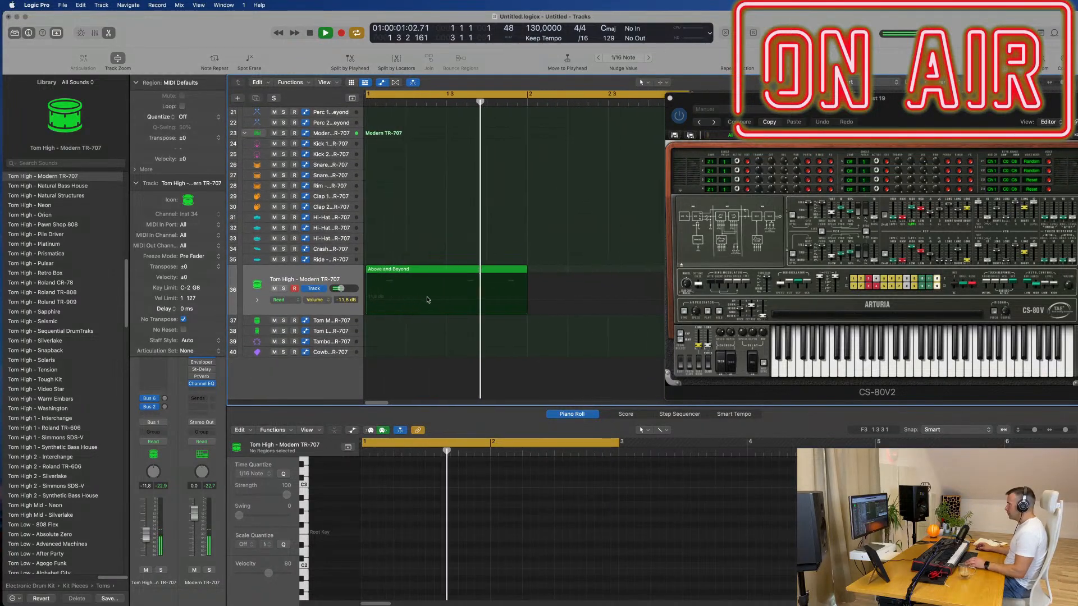
pyautogui.scroll(-2, 460, 241)
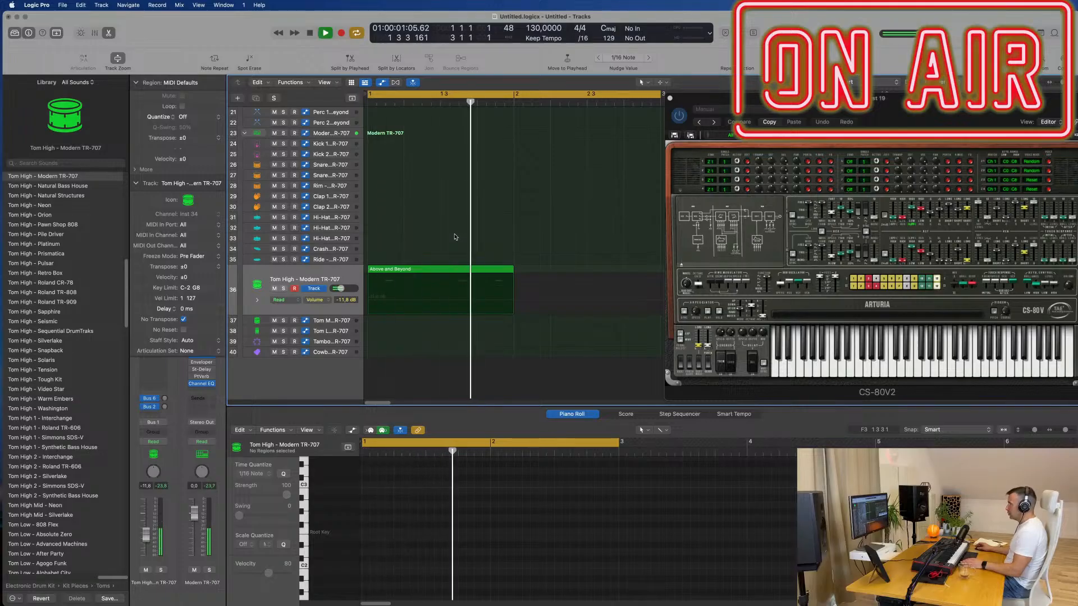
pyautogui.click(450, 274)
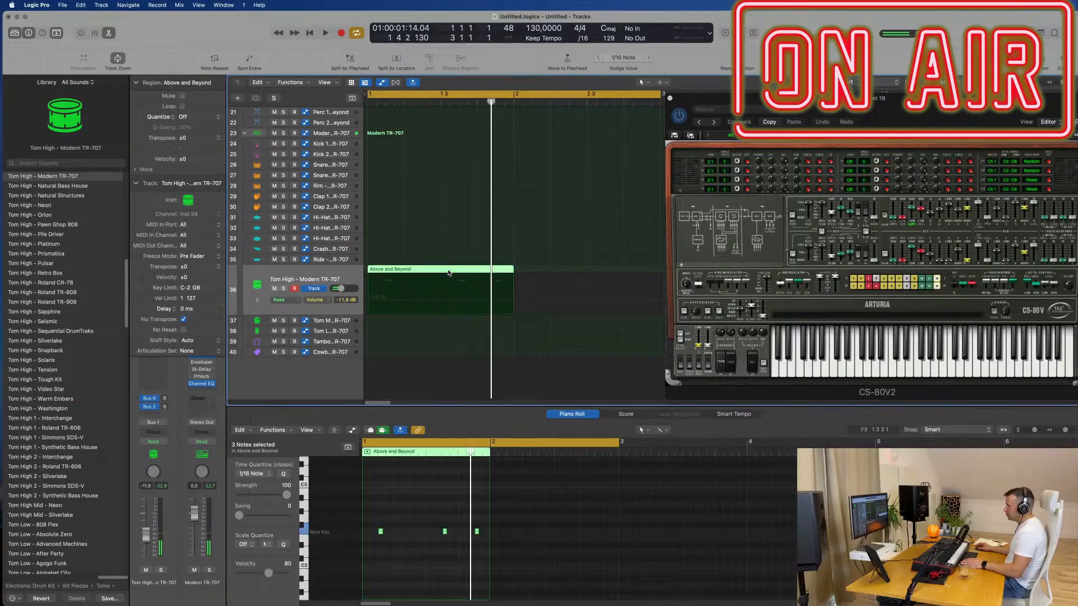
pyautogui.press('super+Right')
pyautogui.press('super+Right')
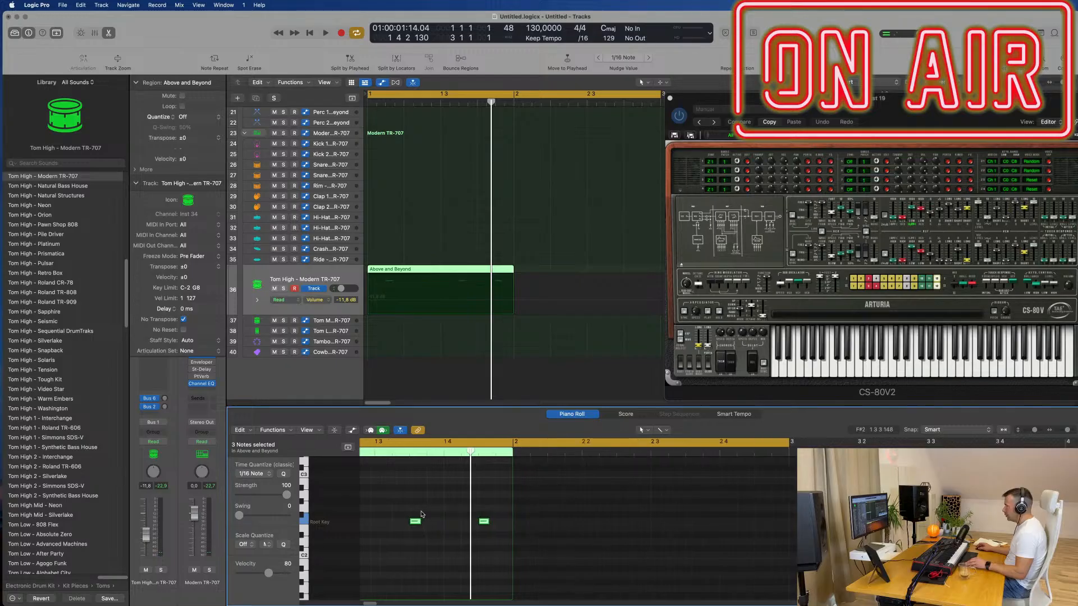
pyautogui.hscroll(-5, 422, 514)
# - Rearrange the three tom notes to start on the first and third sixteenths of beat 1 and the second sixteenth of beat 2
pyautogui.click(612, 537)
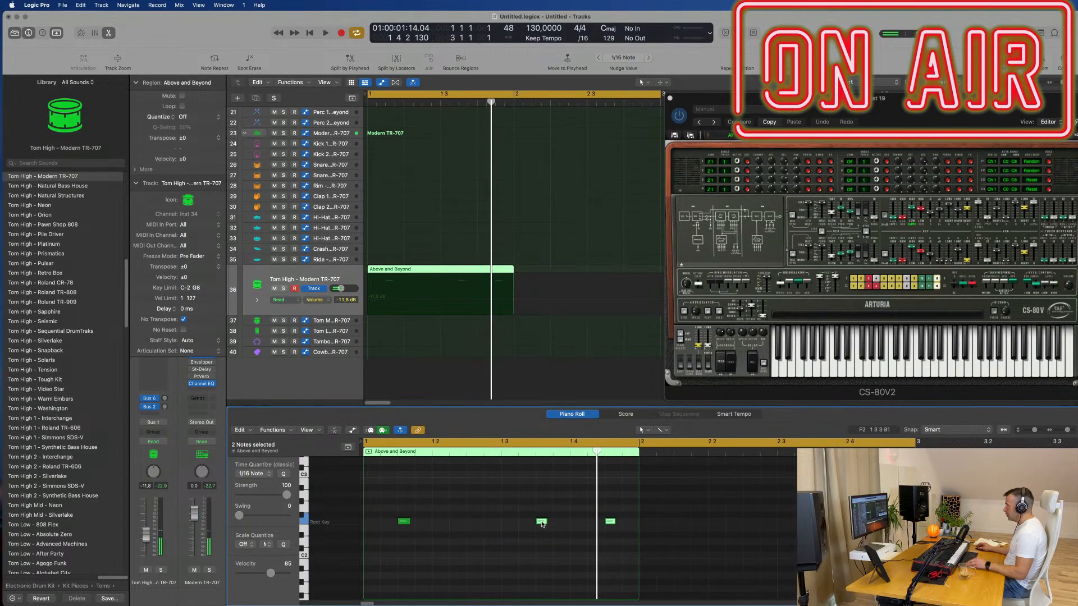
pyautogui.moveTo(541, 524); pyautogui.dragTo(439, 526)
pyautogui.press('space')
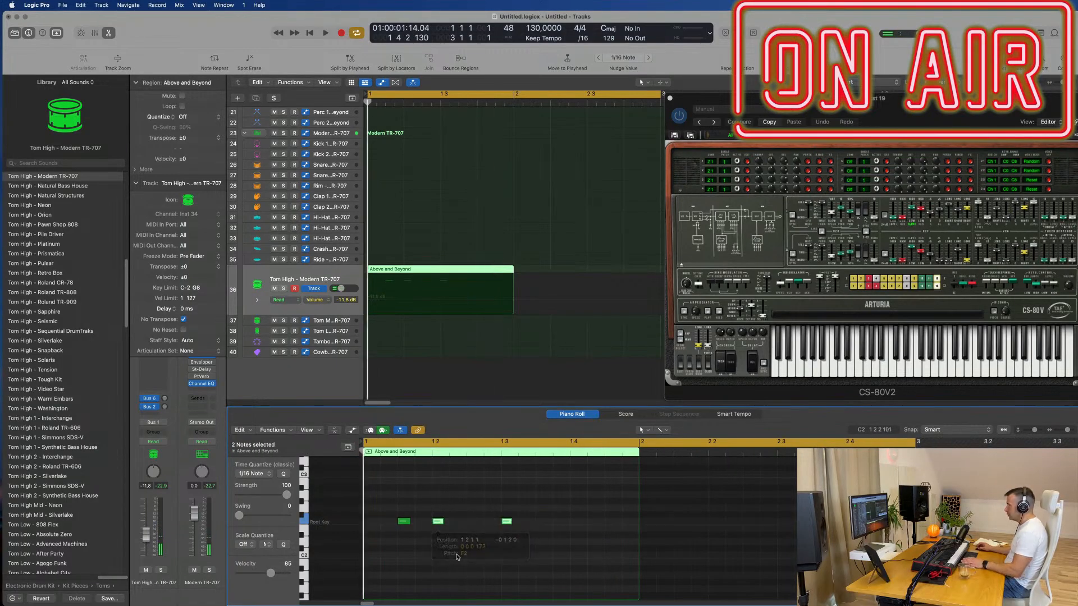
pyautogui.press('space')
pyautogui.click(465, 526)
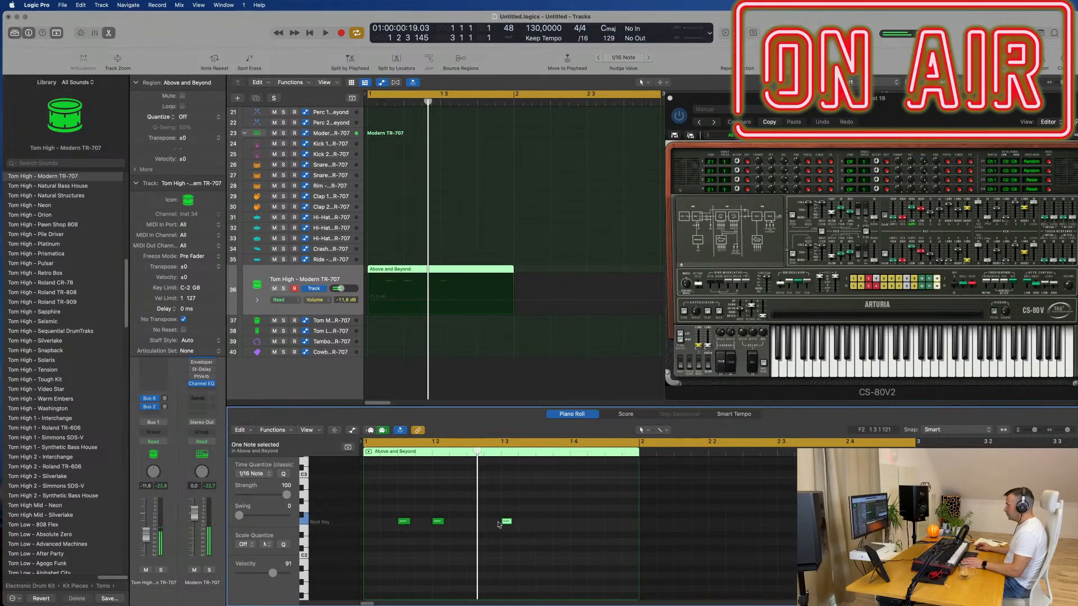
pyautogui.moveTo(499, 524); pyautogui.dragTo(369, 524)
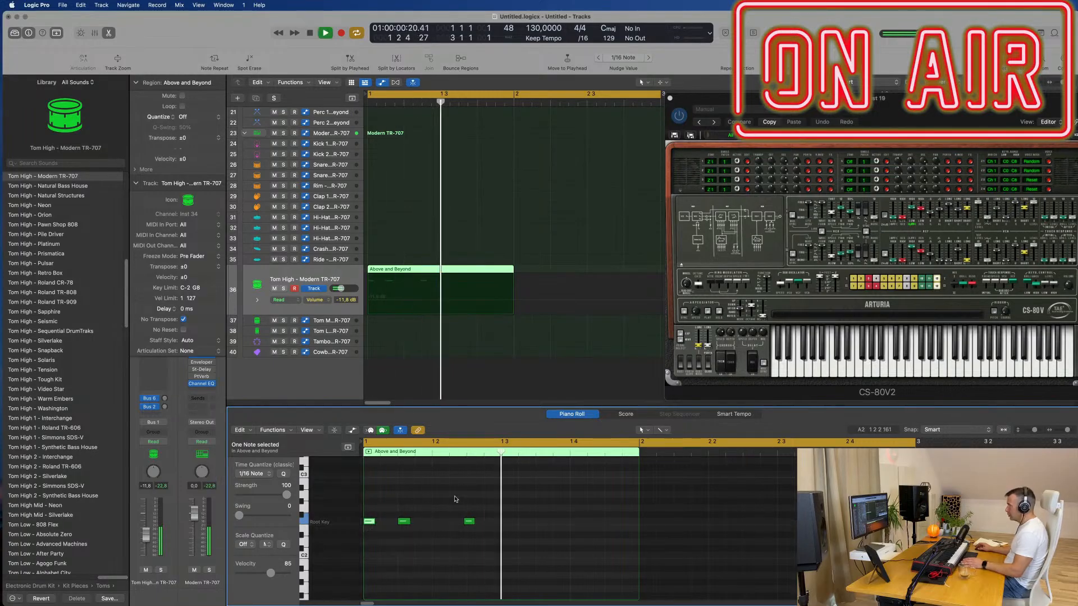
pyautogui.moveTo(469, 522); pyautogui.dragTo(461, 526)
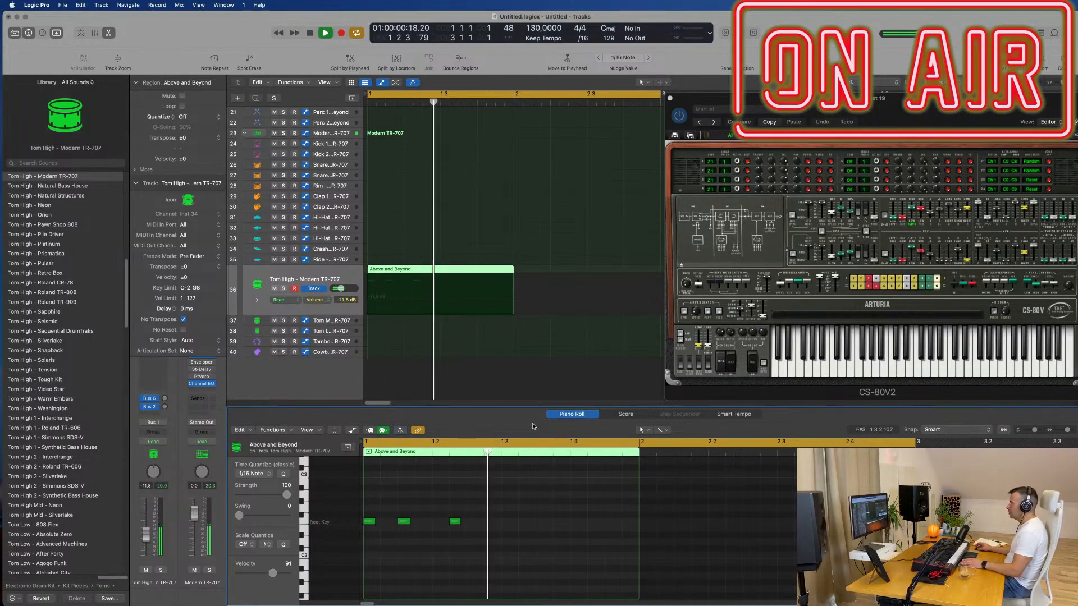
# - Replace the Tom High sound with Tom Low - 808 Flex and raise its channel volume to -3.6 dB
pyautogui.click(289, 271)
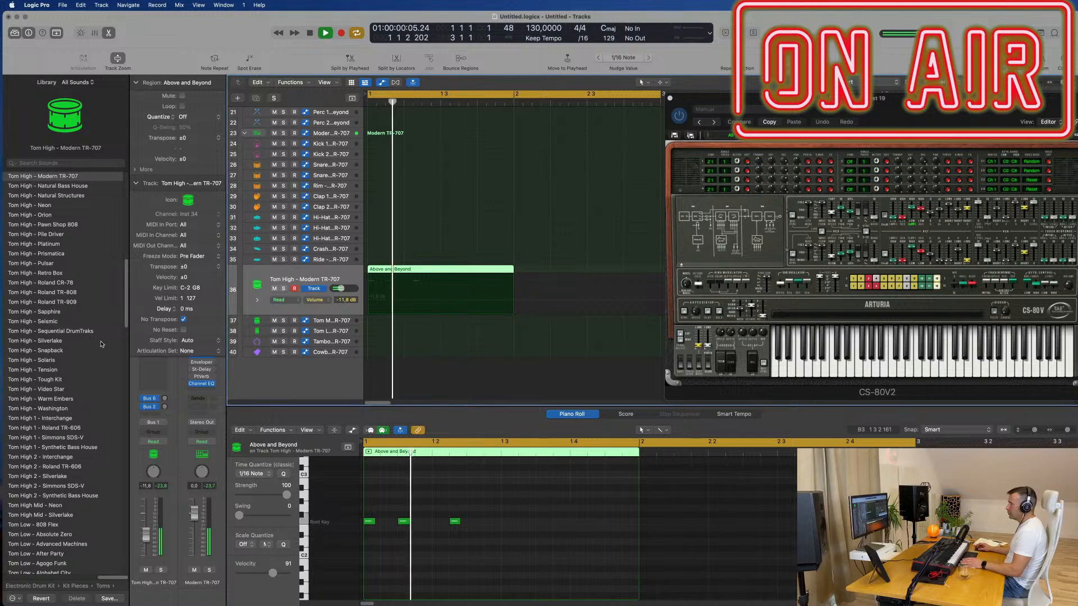
pyautogui.scroll(-5, 96, 356)
pyautogui.press('space')
pyautogui.press('space')
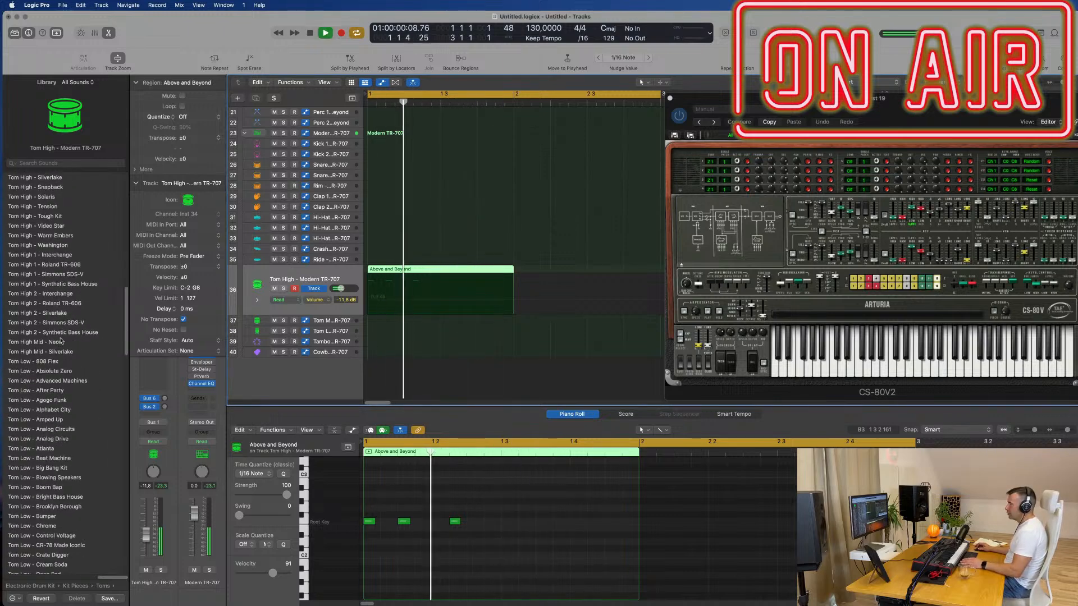
pyautogui.click(51, 363)
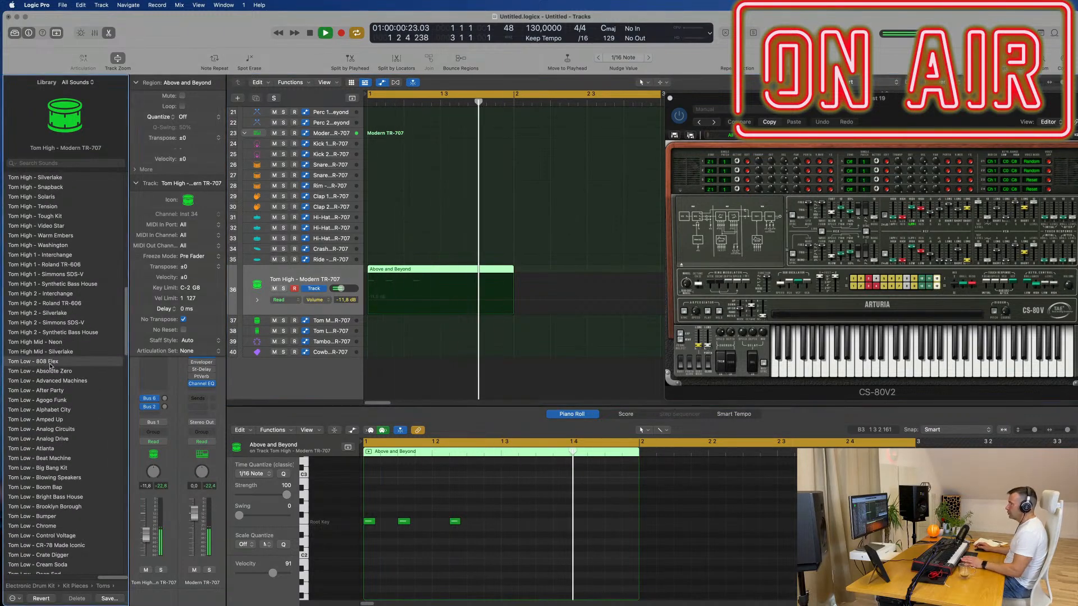
pyautogui.press('space')
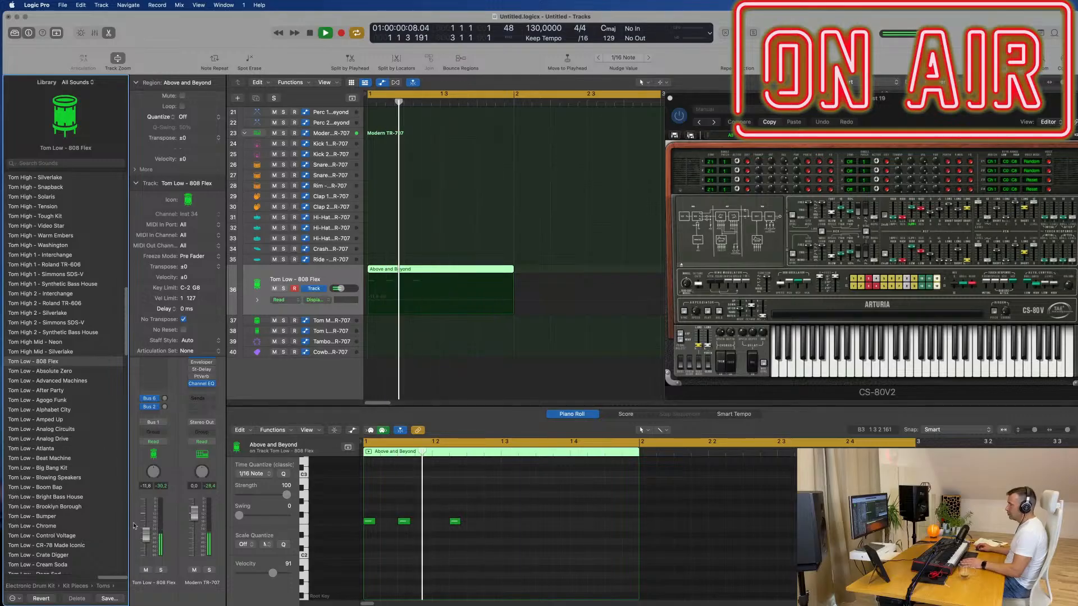
pyautogui.moveTo(145, 535); pyautogui.dragTo(146, 523)
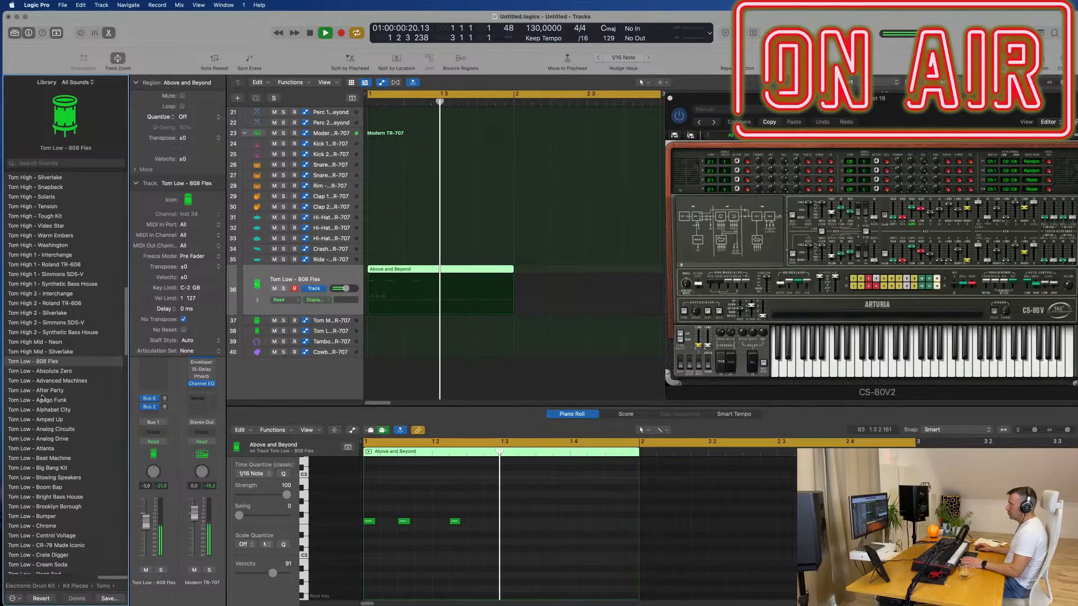
pyautogui.press('space')
# - Transpose all three tom notes down one octave in the Piano Roll
pyautogui.click(438, 566)
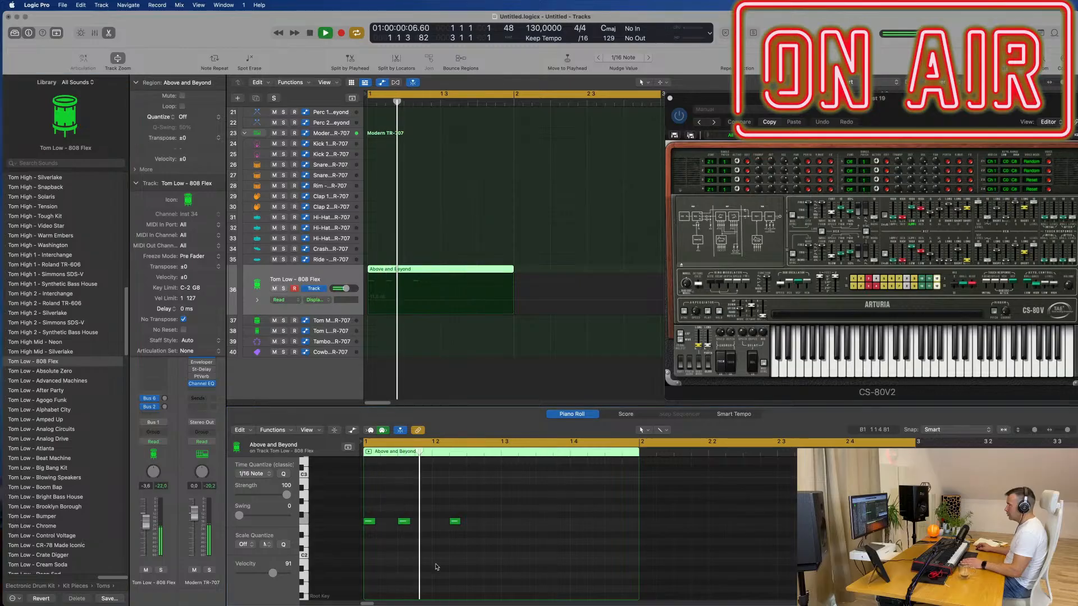
pyautogui.moveTo(501, 516); pyautogui.dragTo(368, 529)
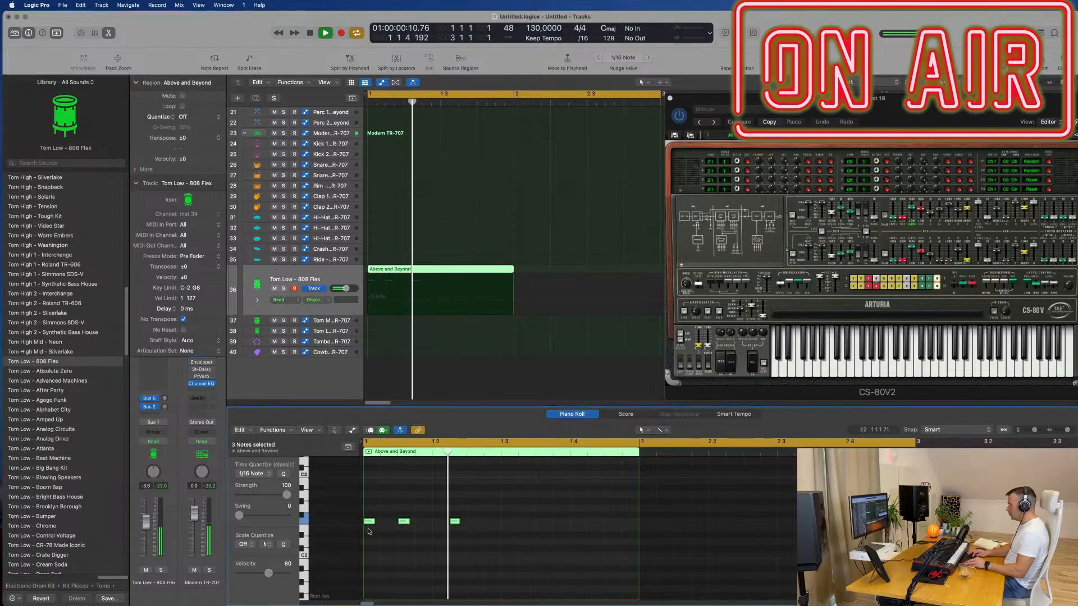
pyautogui.hotkey('alt', 'shift', 'Down')
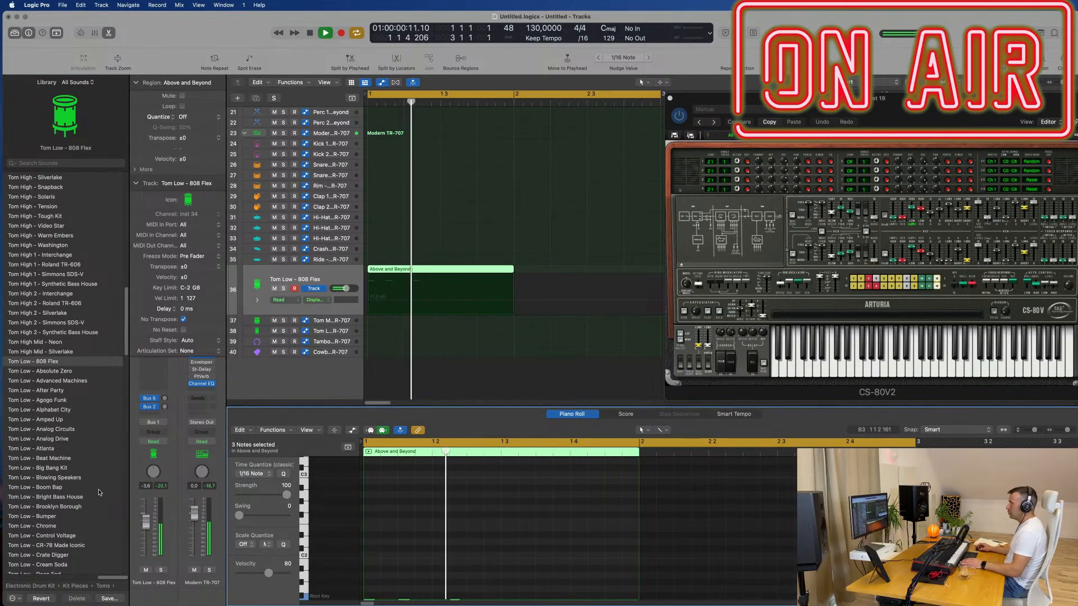
# - Try the Absolute Zero and Advanced Machines toms, switch to Tom Low - After Party and lower its channel volume to -12.4 dB
pyautogui.scroll(-3, 98, 493)
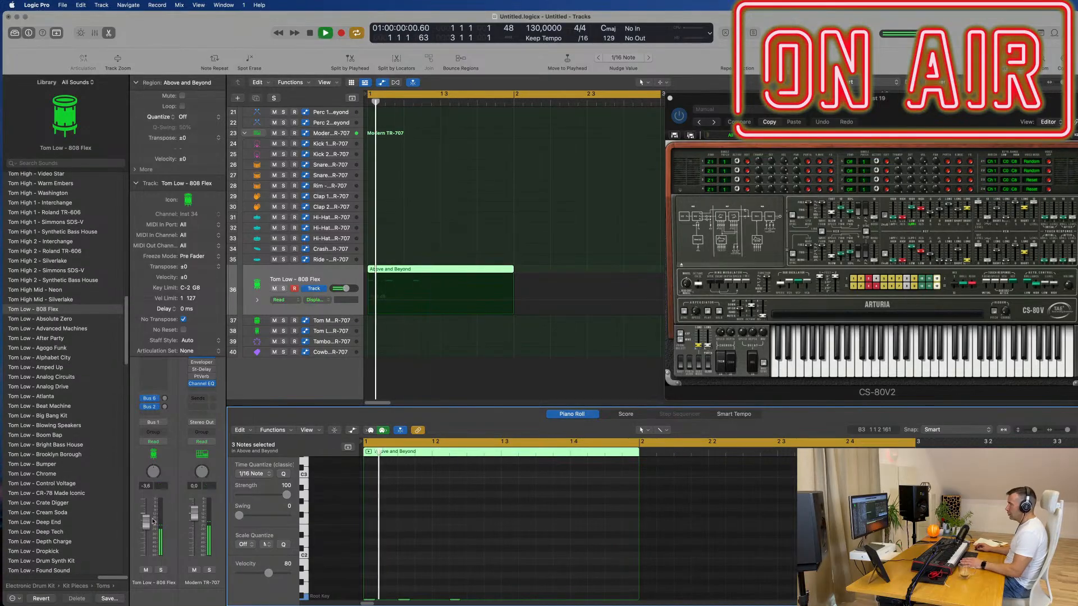
pyautogui.click(39, 319)
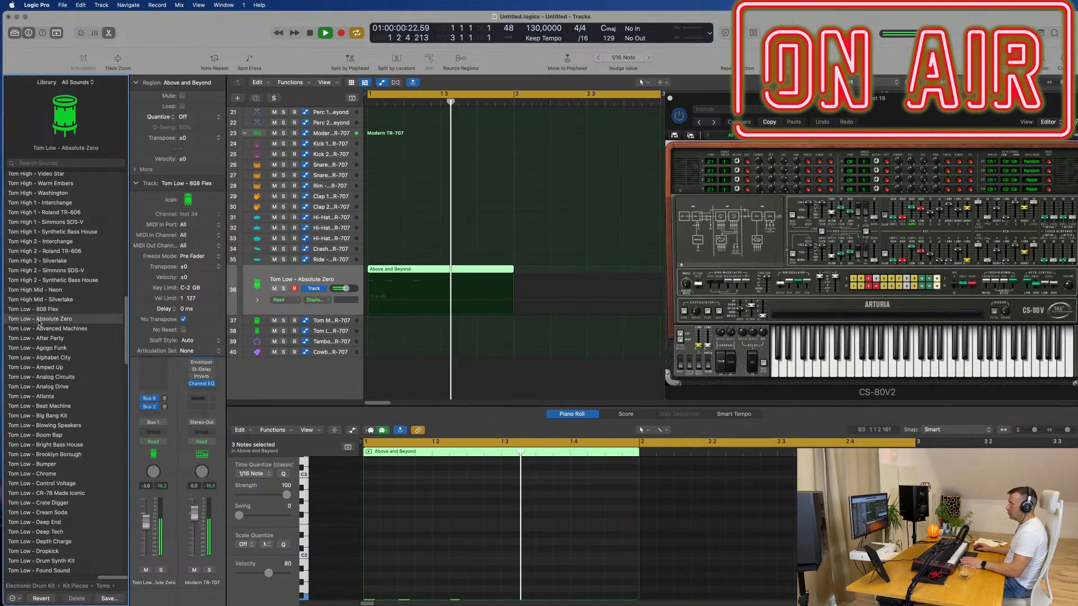
pyautogui.click(43, 329)
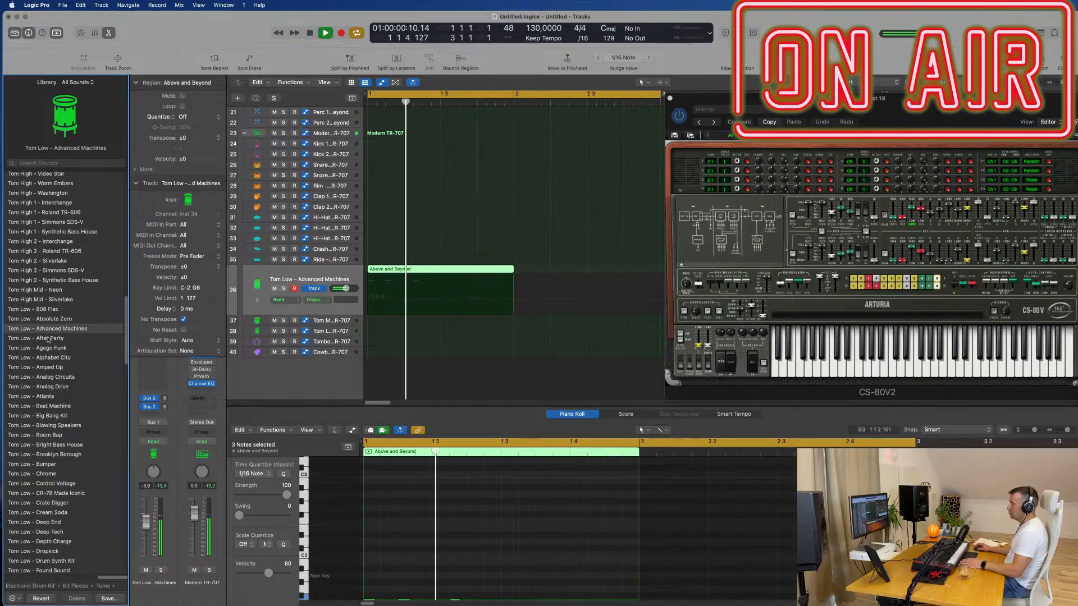
pyautogui.click(49, 340)
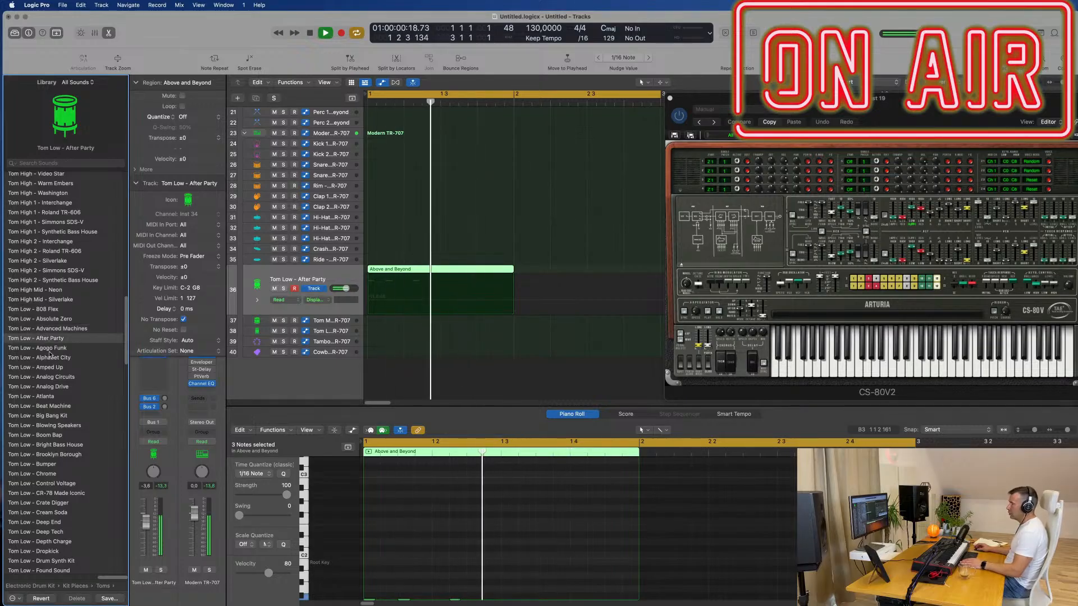
pyautogui.moveTo(146, 524); pyautogui.dragTo(146, 534)
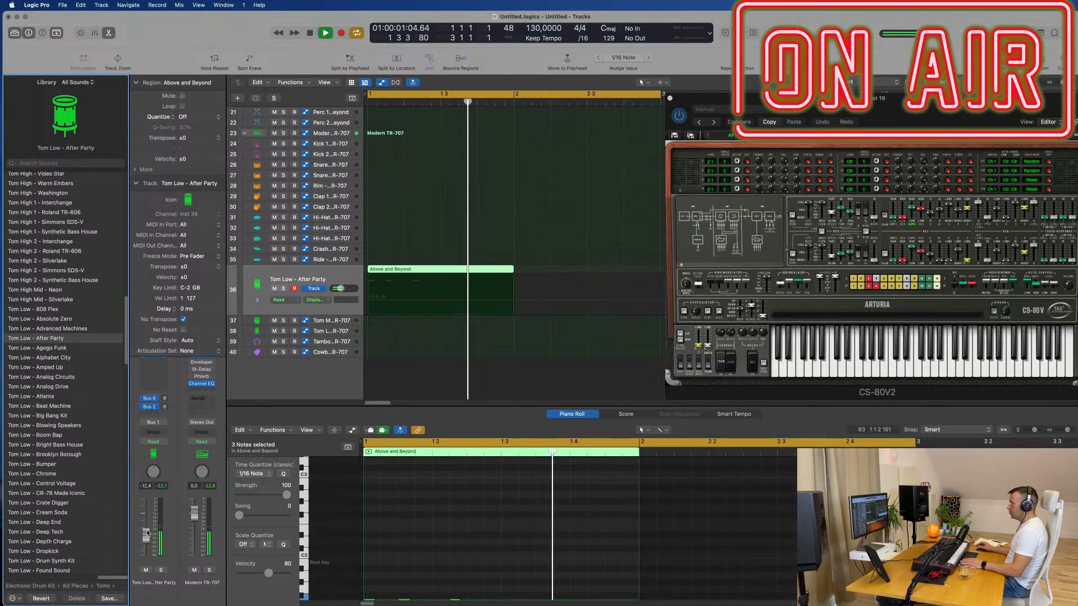
# - Add a fourth tom note on the third sixteenth of beat 4 and play back the pattern
pyautogui.scroll(-3, 489, 510)
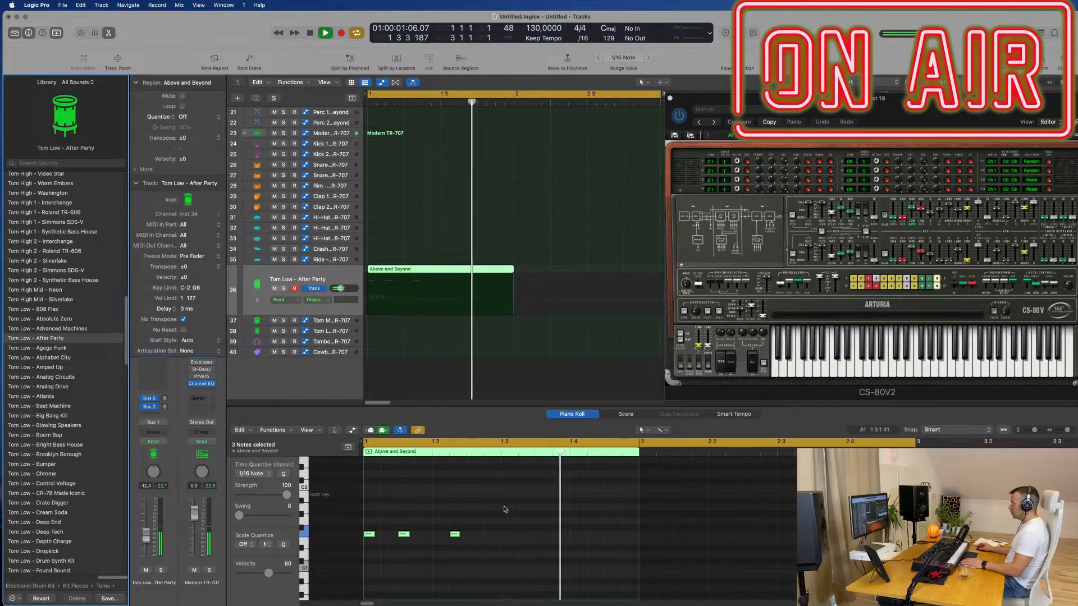
pyautogui.press('space')
pyautogui.moveTo(503, 512); pyautogui.dragTo(609, 536)
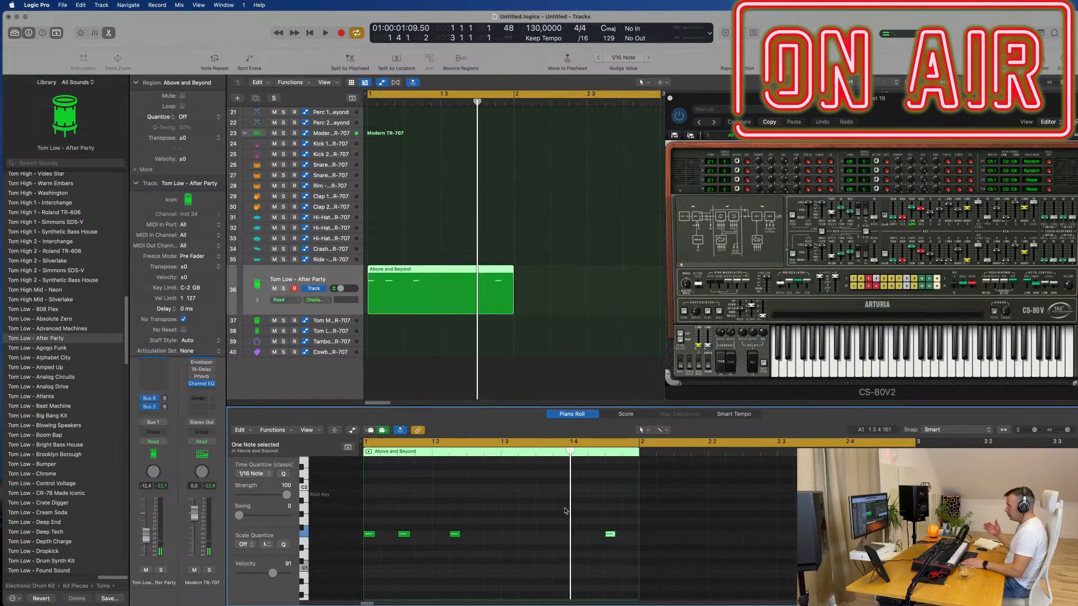
pyautogui.press('space')
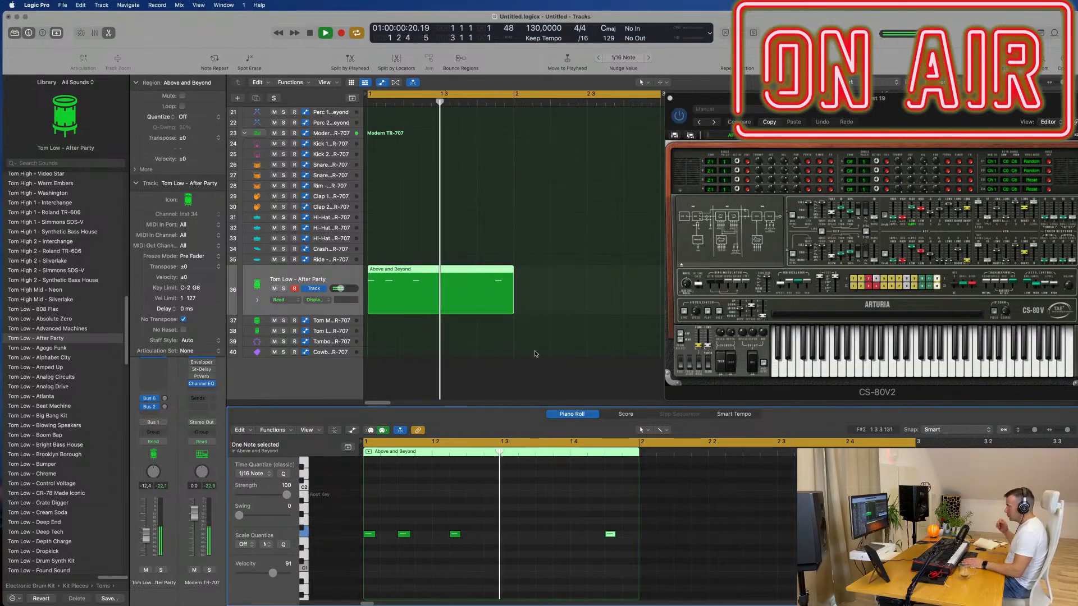
pyautogui.press('space')
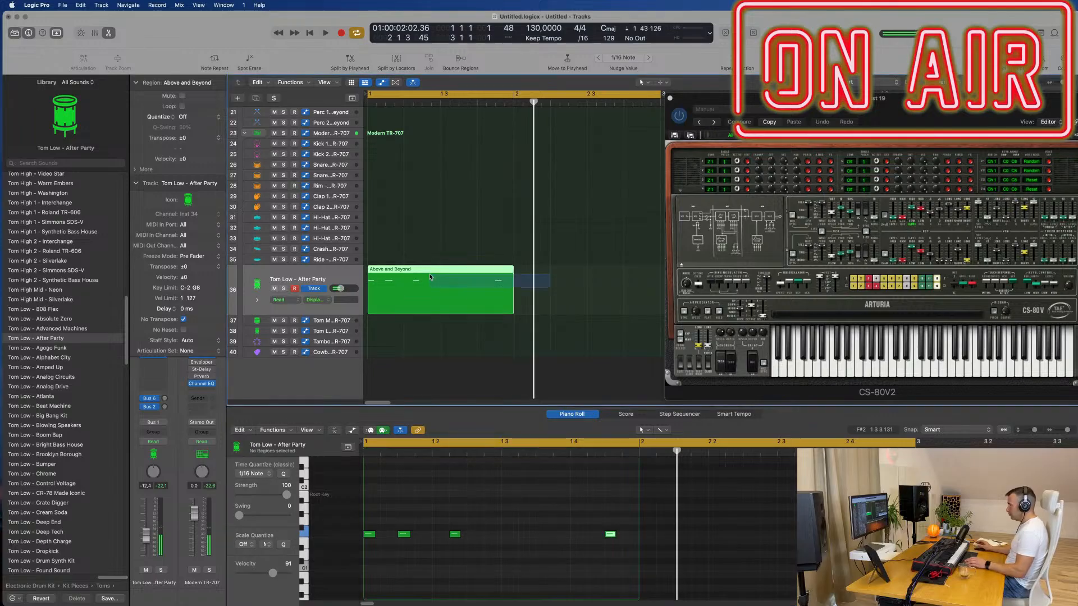
# - Repeat the one-bar tom region into bars 2 and 3 and play the two-bar loop
pyautogui.press('super+r')
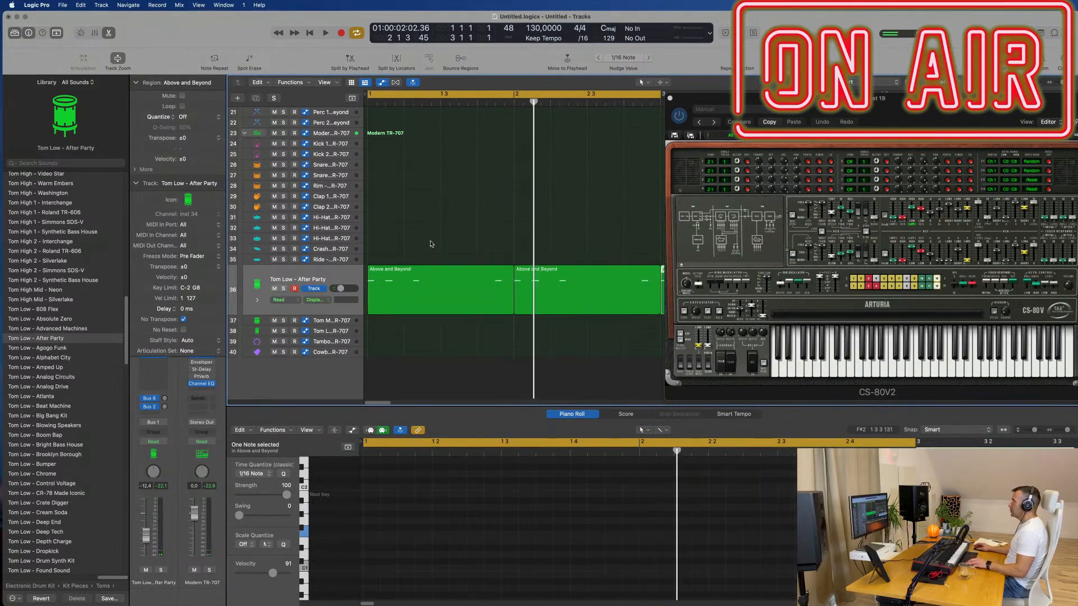
pyautogui.press('super+Left')
pyautogui.press('super+Left')
pyautogui.press('space')
pyautogui.click(475, 246)
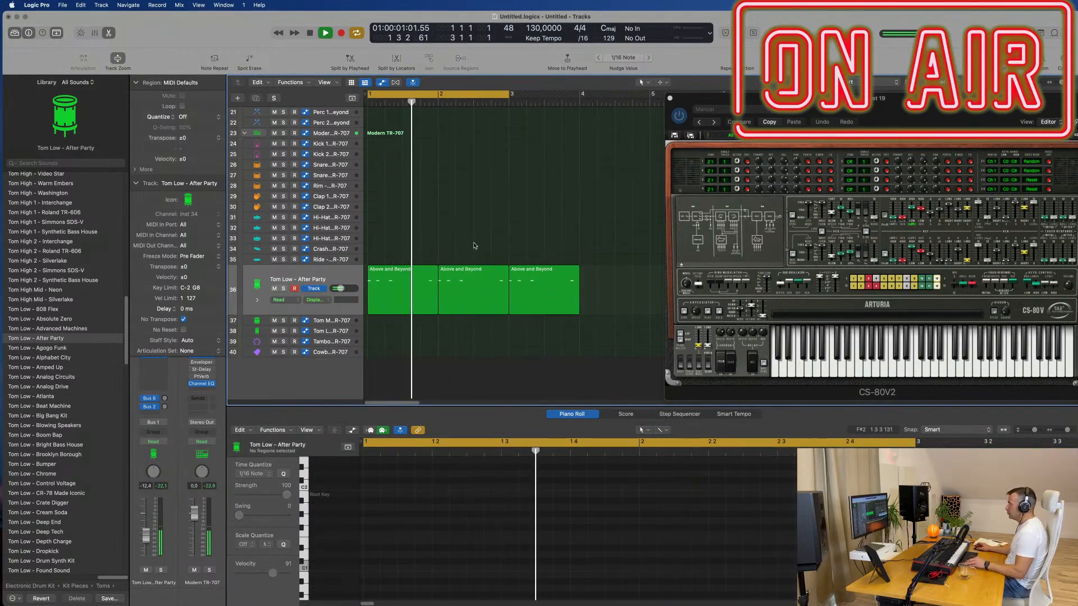
pyautogui.press('super+Right')
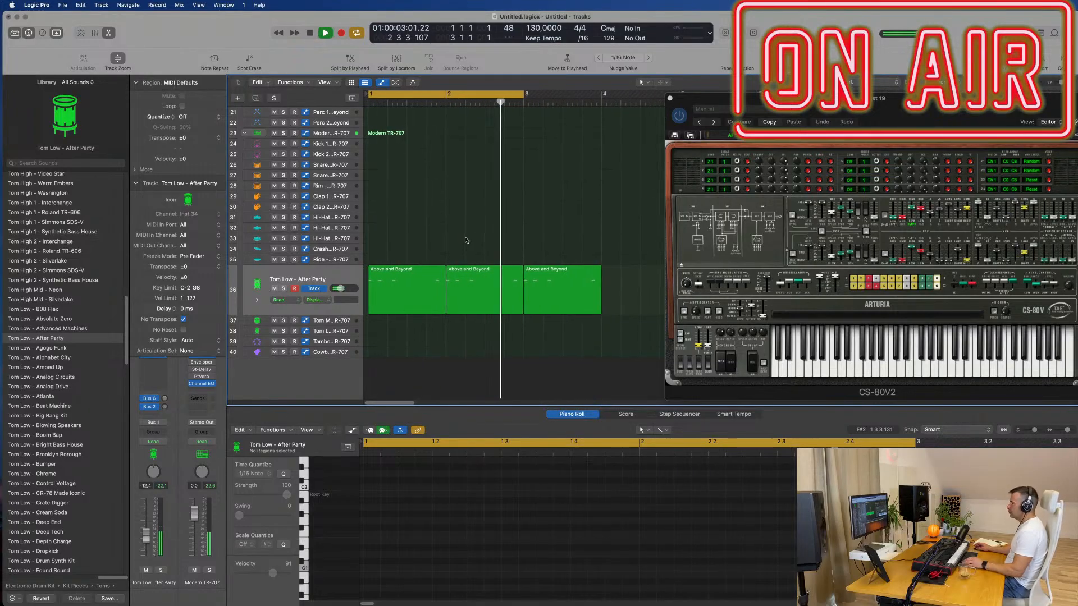
pyautogui.press('super+Left')
# - Delete the extra tom region in bar 3, keeping the regions in bars 1 and 2
pyautogui.click(335, 278)
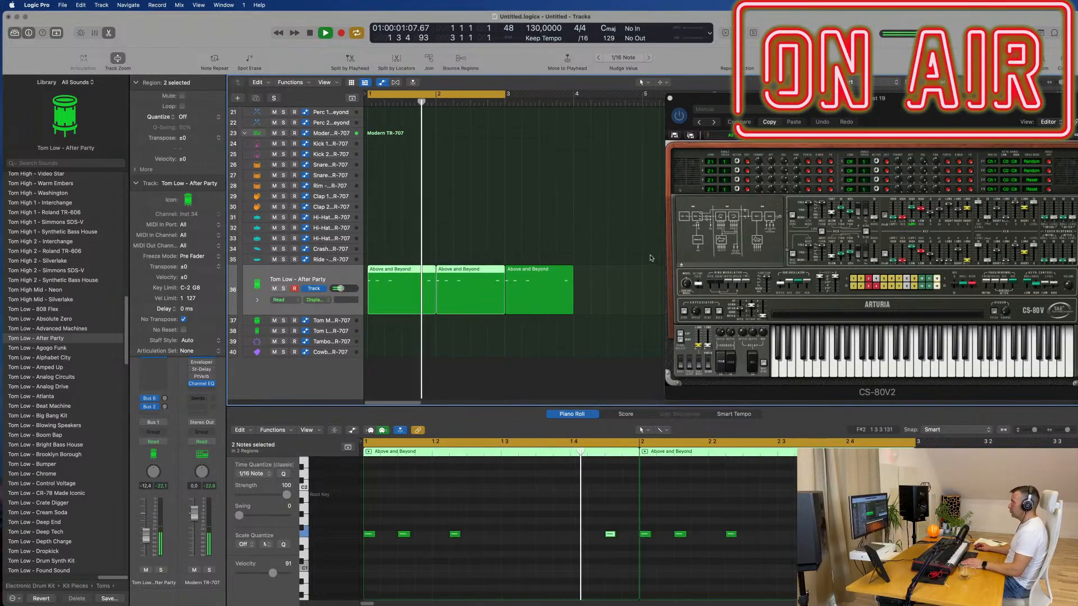
pyautogui.moveTo(646, 255); pyautogui.dragTo(561, 306)
pyautogui.press('Delete')
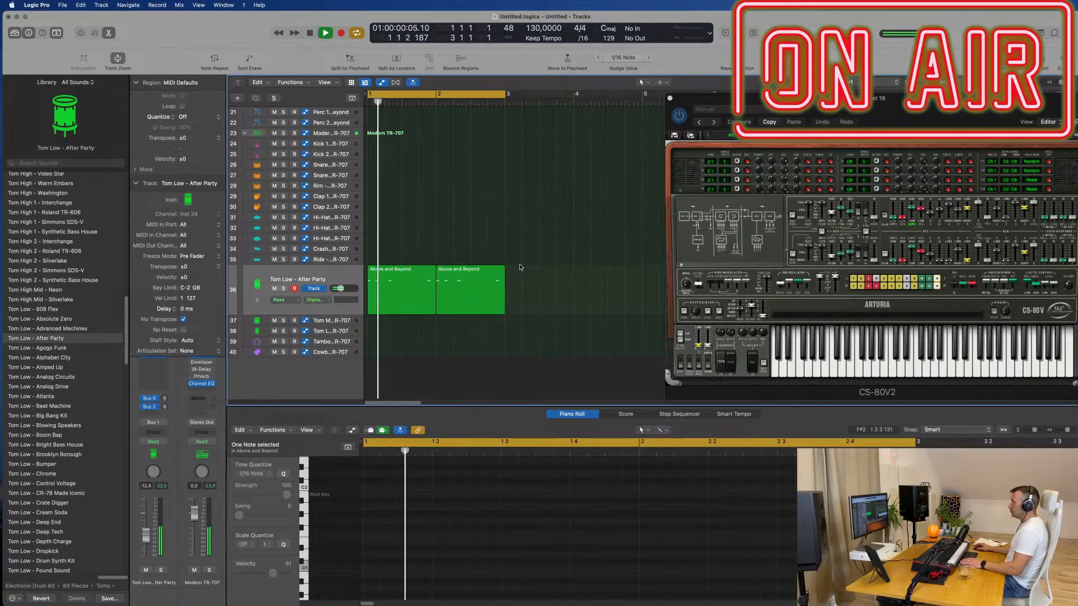
# - Select all regions in the arrangement, then name and color them by their tracks
pyautogui.scroll(10, 519, 267)
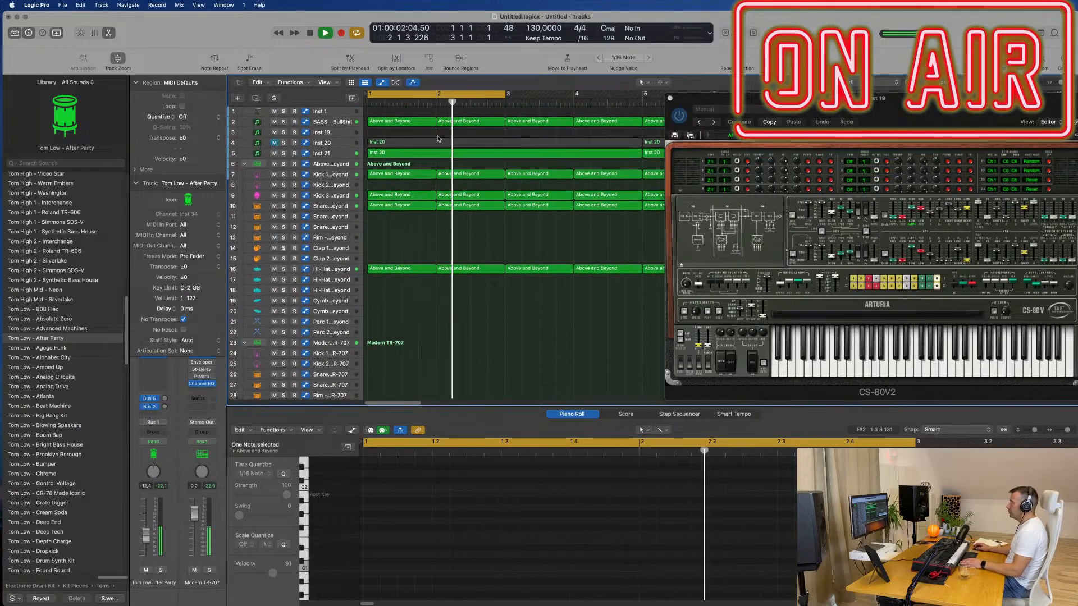
pyautogui.press('super+a')
pyautogui.rightClick(461, 178)
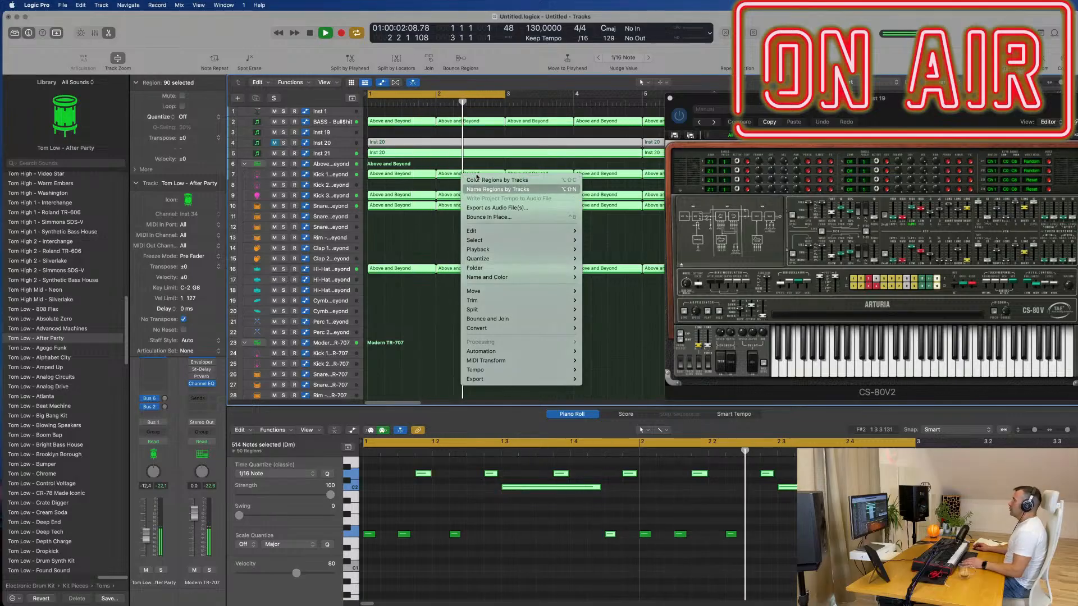
pyautogui.click(497, 189)
pyautogui.rightClick(478, 176)
pyautogui.click(508, 189)
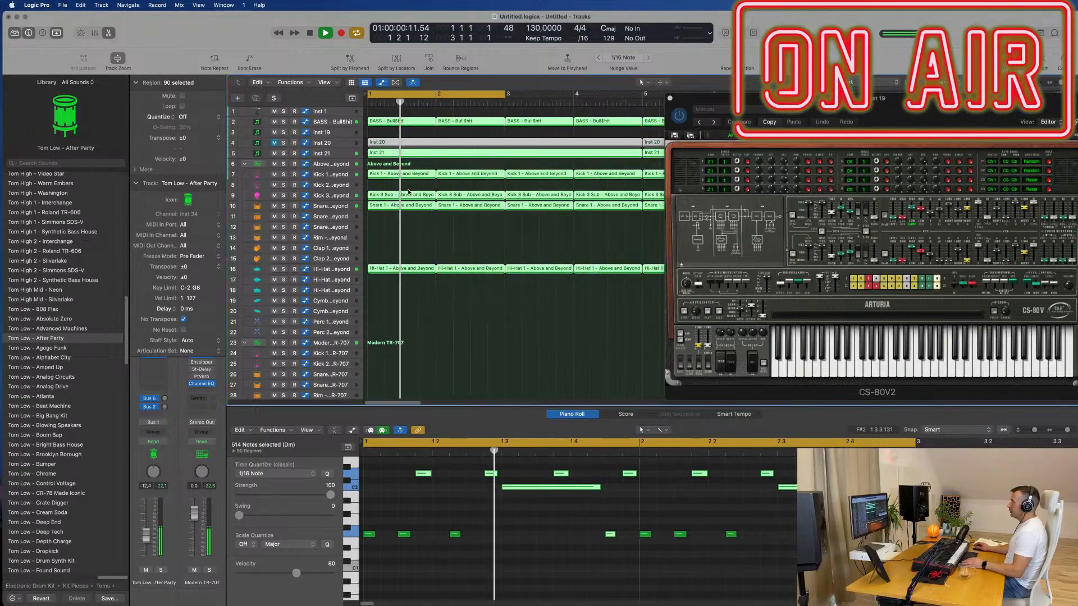
# - Mute the BASS - Bull$hit track and play the loop without the bass
pyautogui.click(337, 153)
pyautogui.press('space')
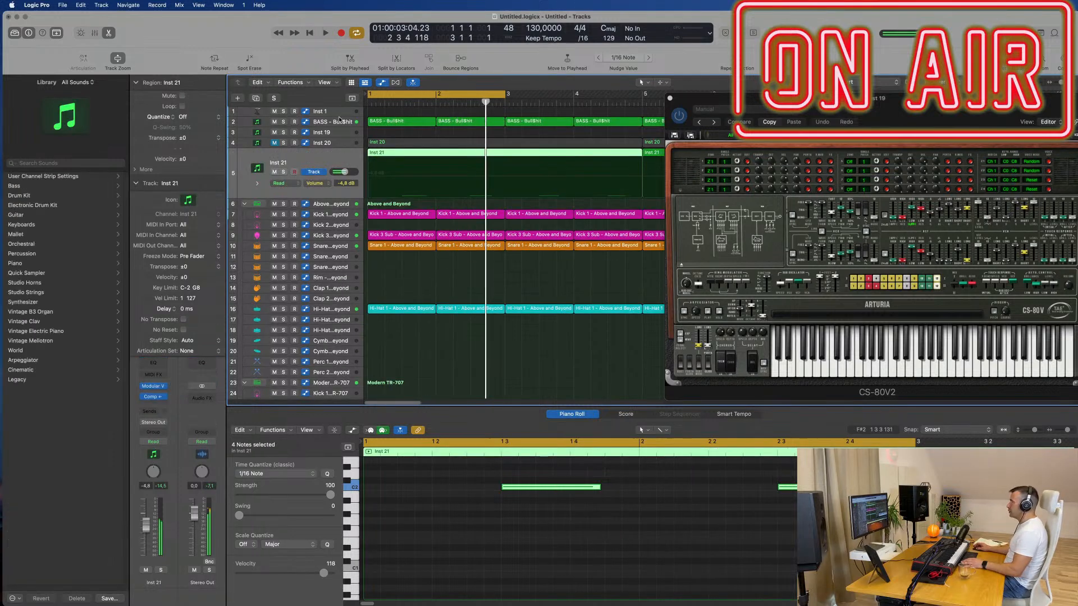
pyautogui.click(335, 121)
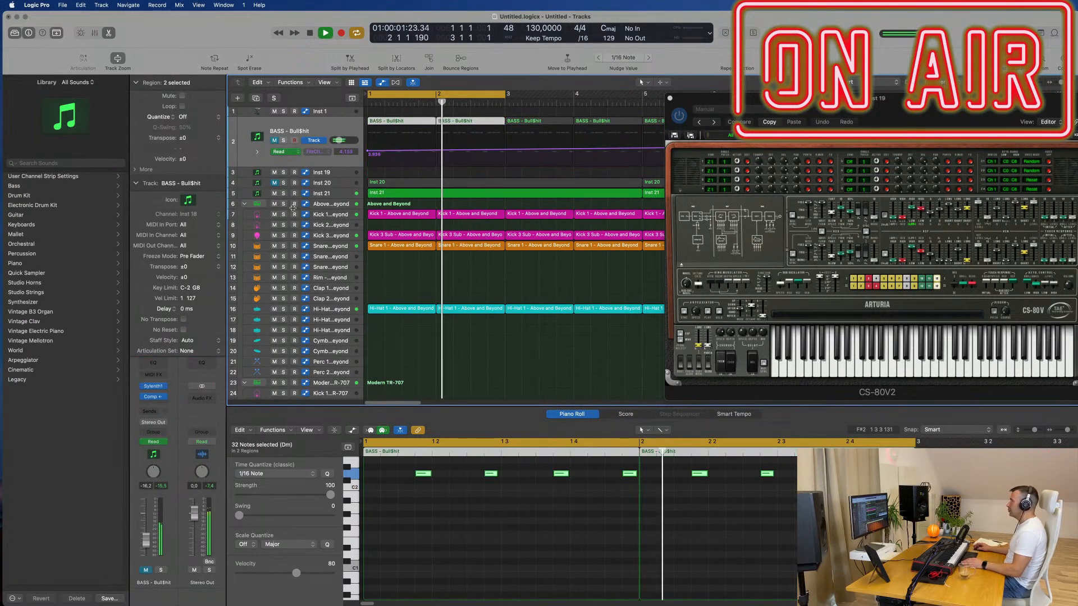
# - Audition the low-tom patches one by one on the Tom Low - After Party track, from Agogo Funk through Drum Synth Kit
pyautogui.scroll(-10, 442, 348)
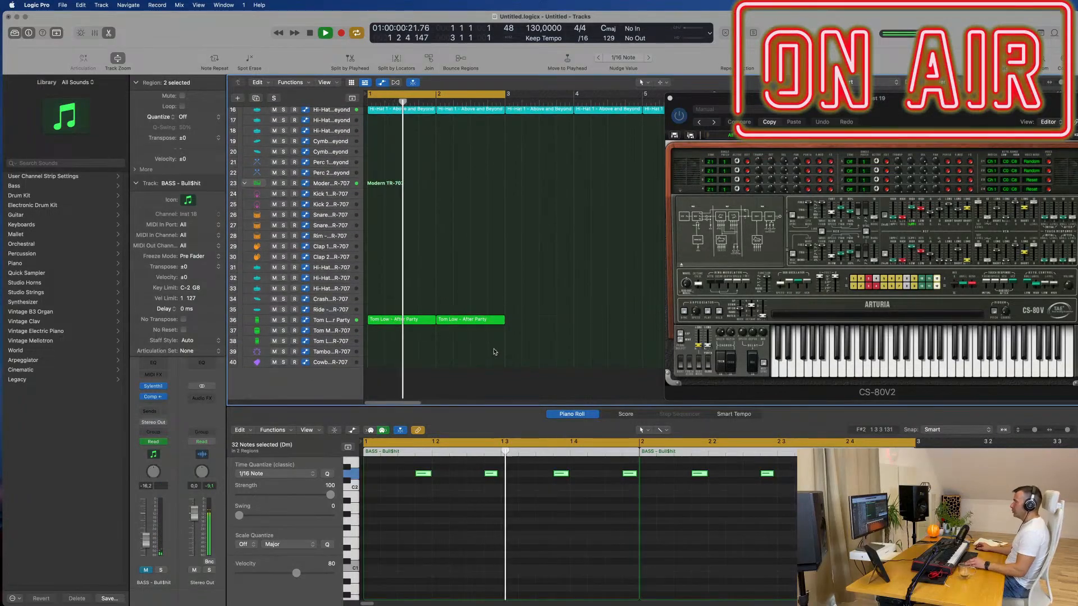
pyautogui.click(393, 320)
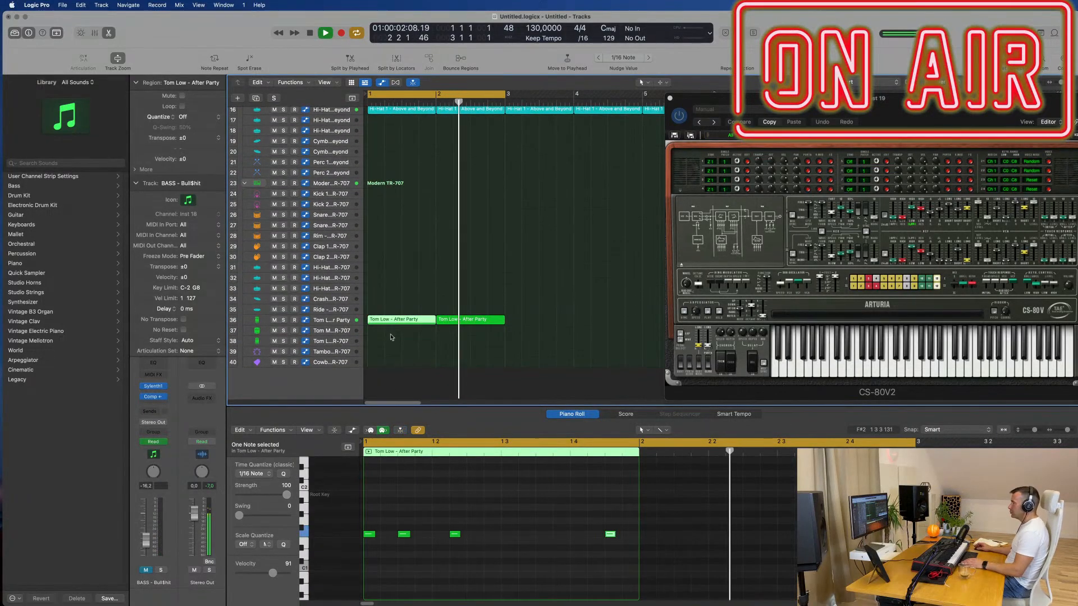
pyautogui.click(331, 320)
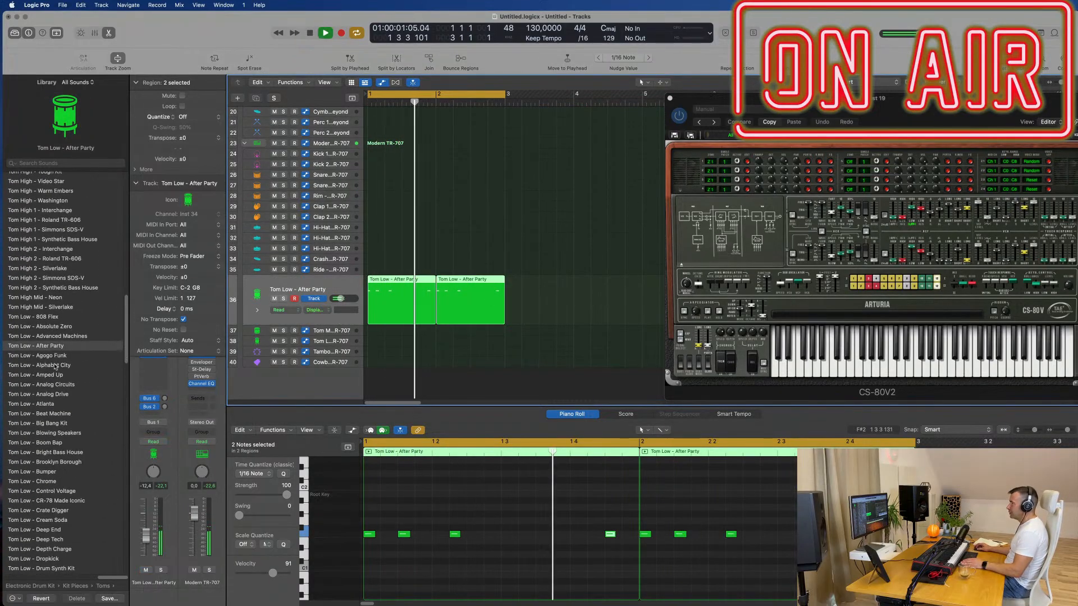
pyautogui.scroll(-1, 57, 370)
pyautogui.click(49, 357)
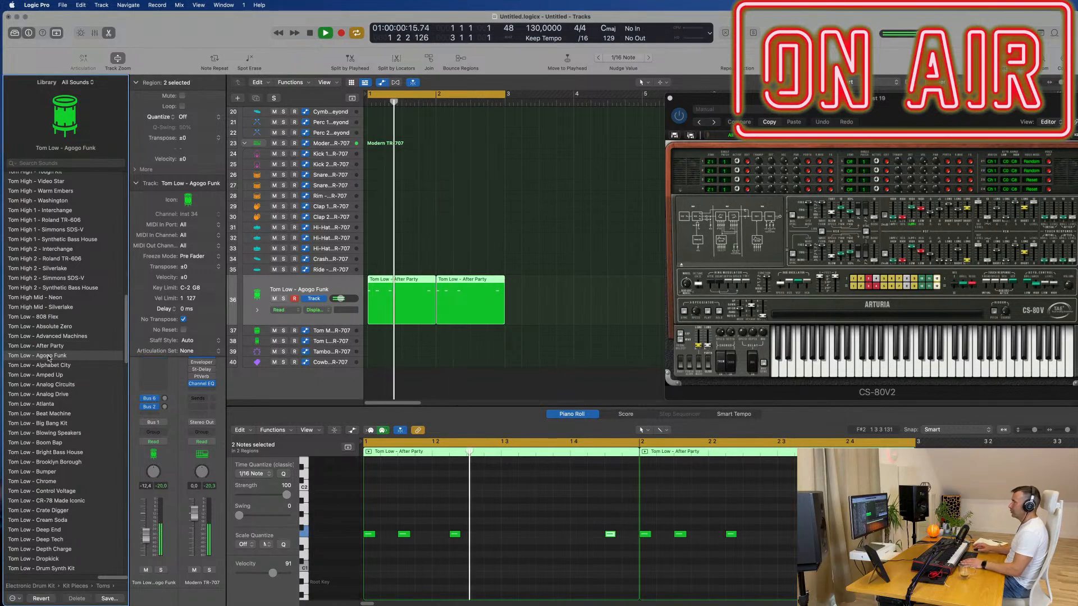
pyautogui.press('Down')
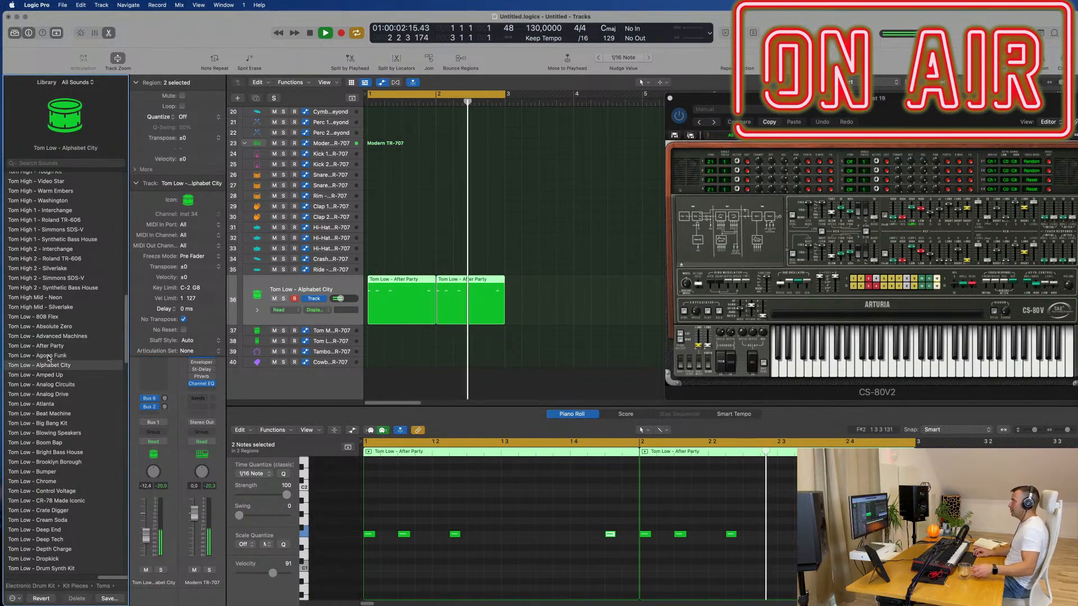
pyautogui.press('Down')
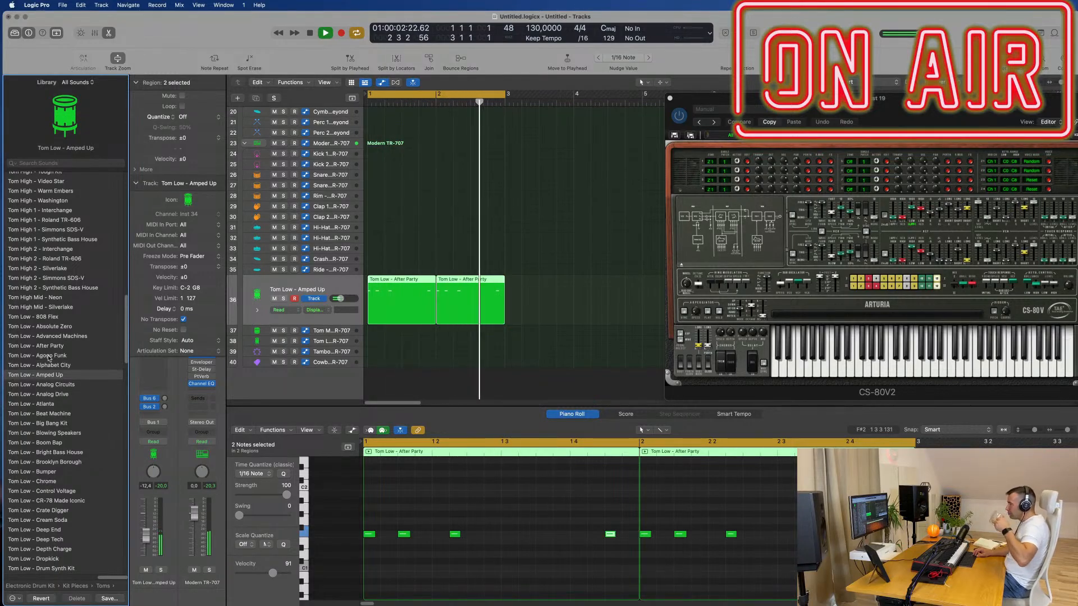
pyautogui.press('Down')
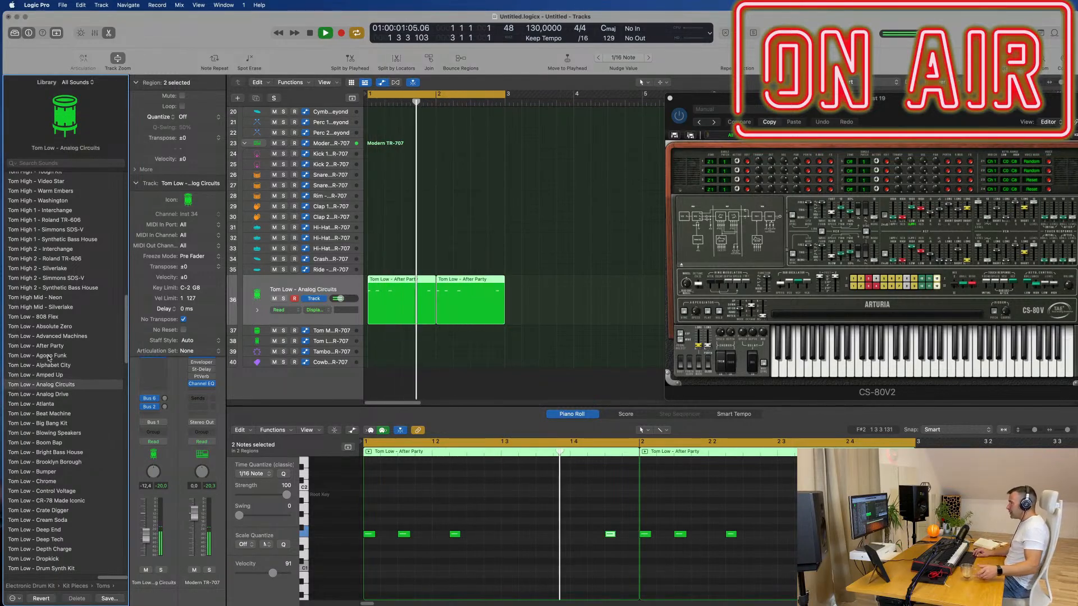
pyautogui.press('Down')
pyautogui.press('Down')
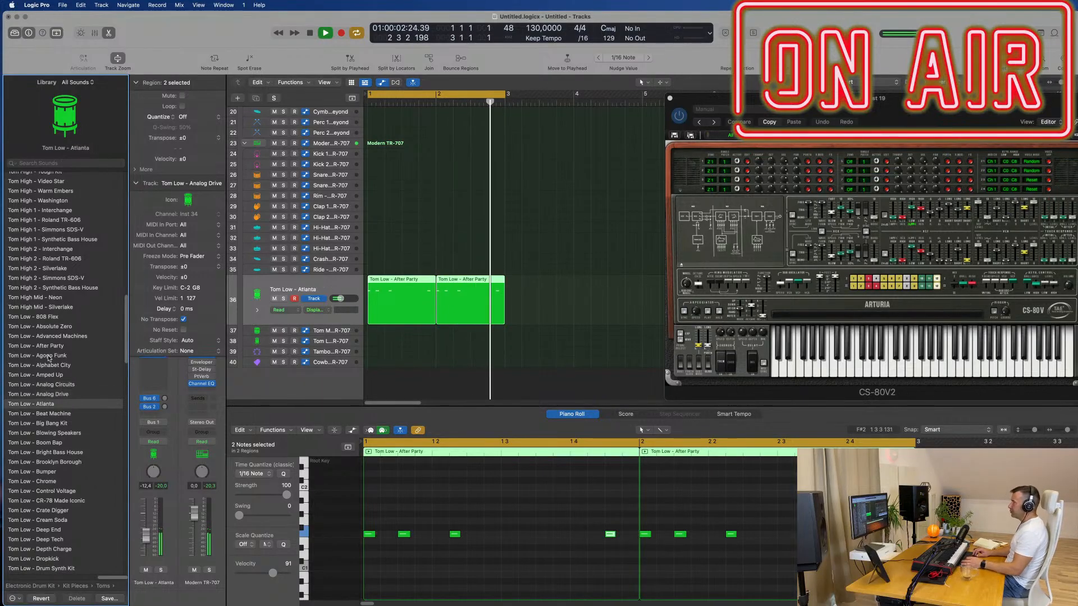
pyautogui.press('Down')
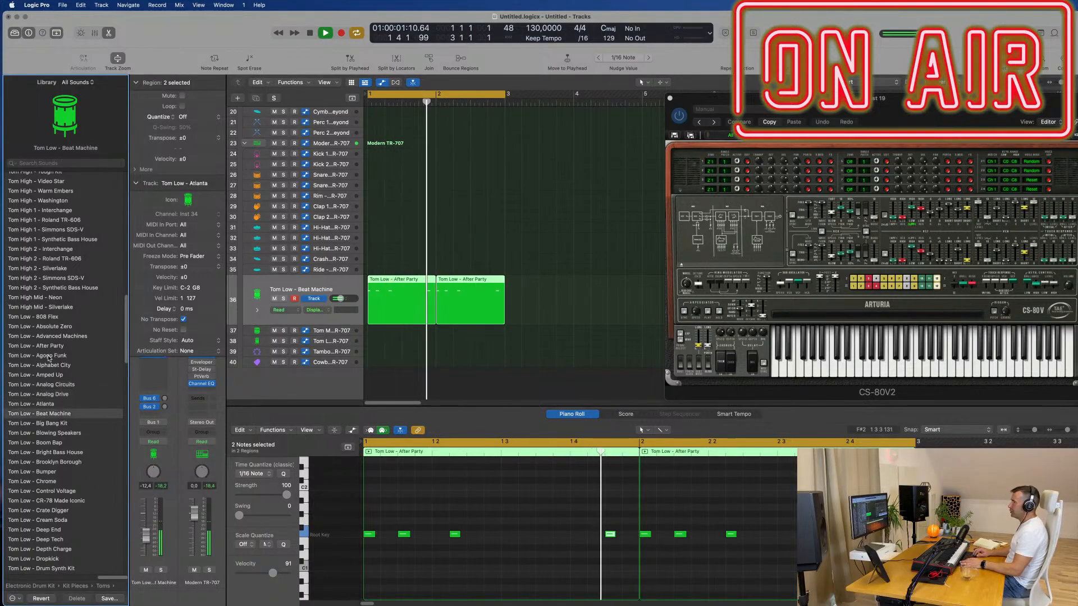
pyautogui.press('Down')
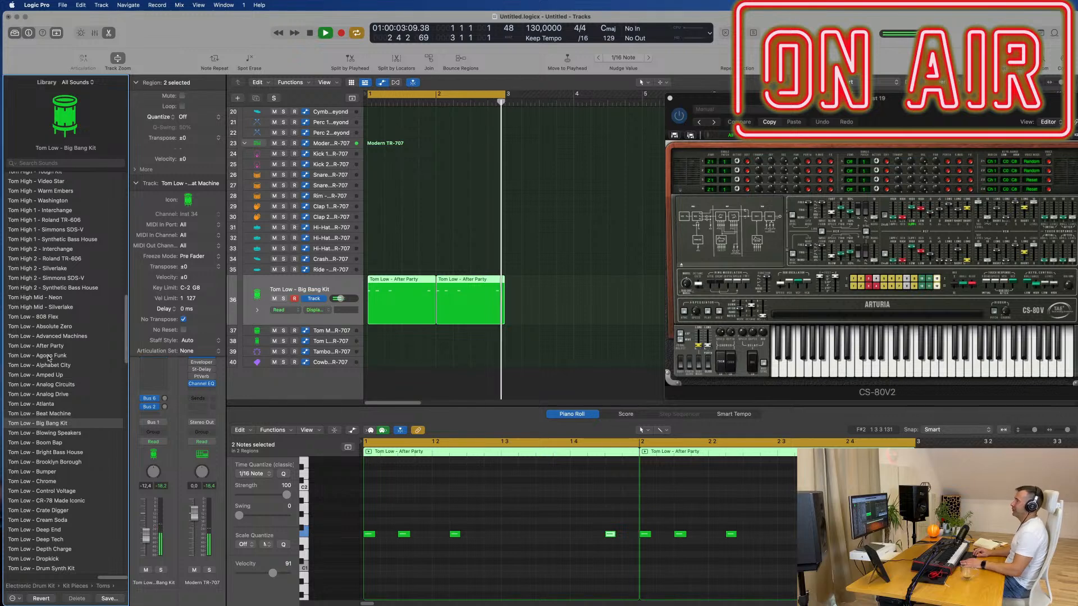
pyautogui.press('Down')
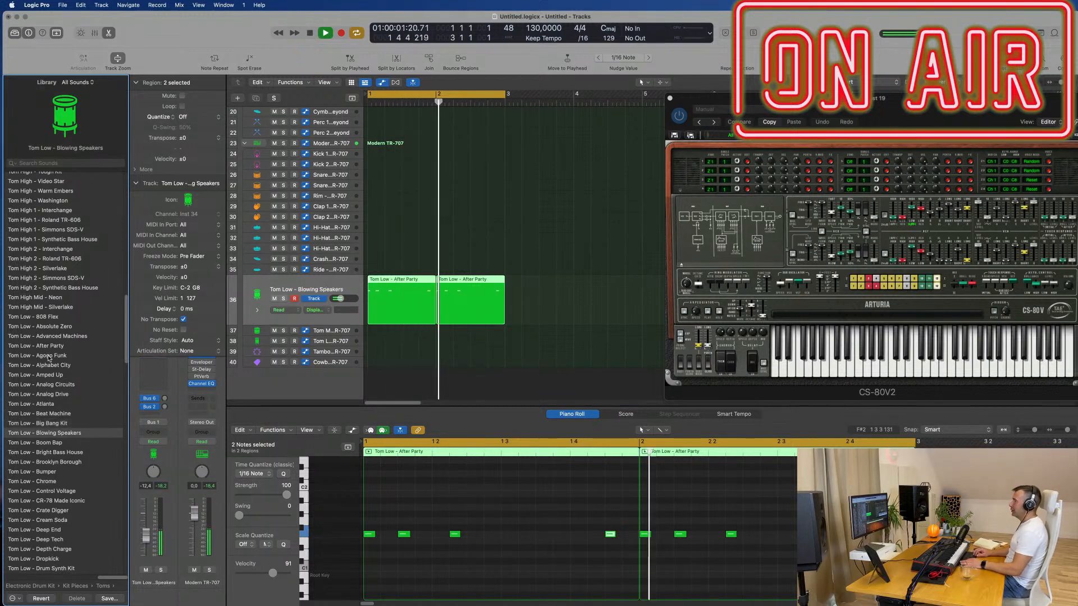
pyautogui.press('Down')
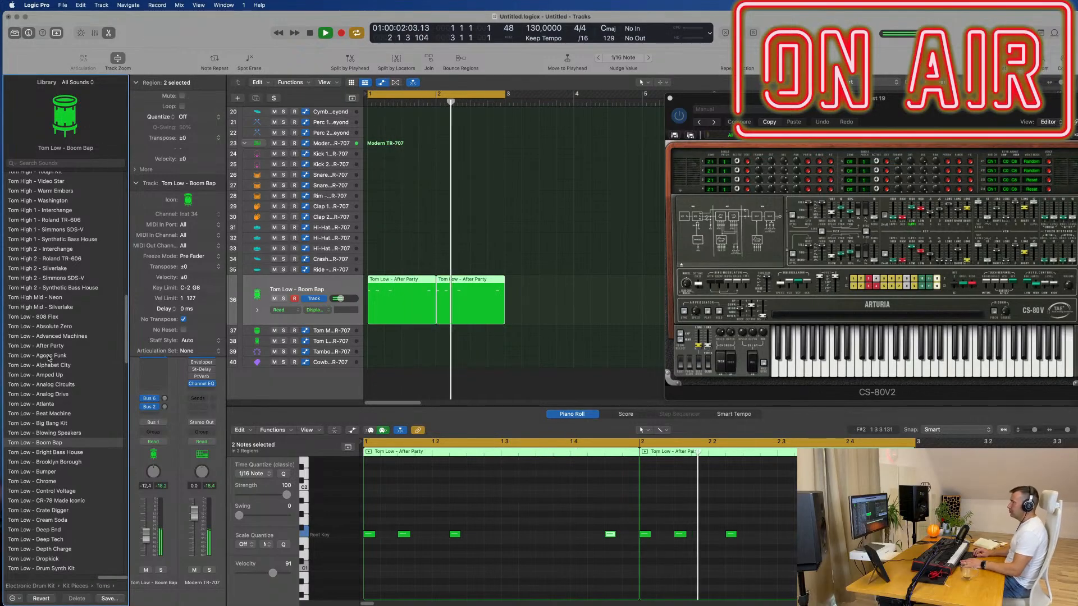
pyautogui.press('Down')
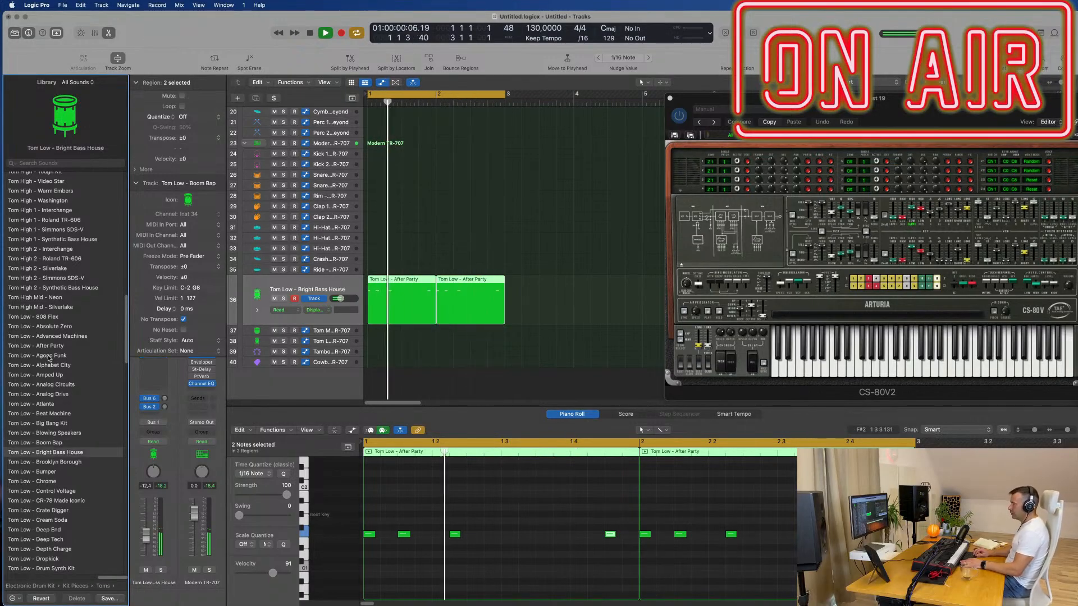
pyautogui.press('Down')
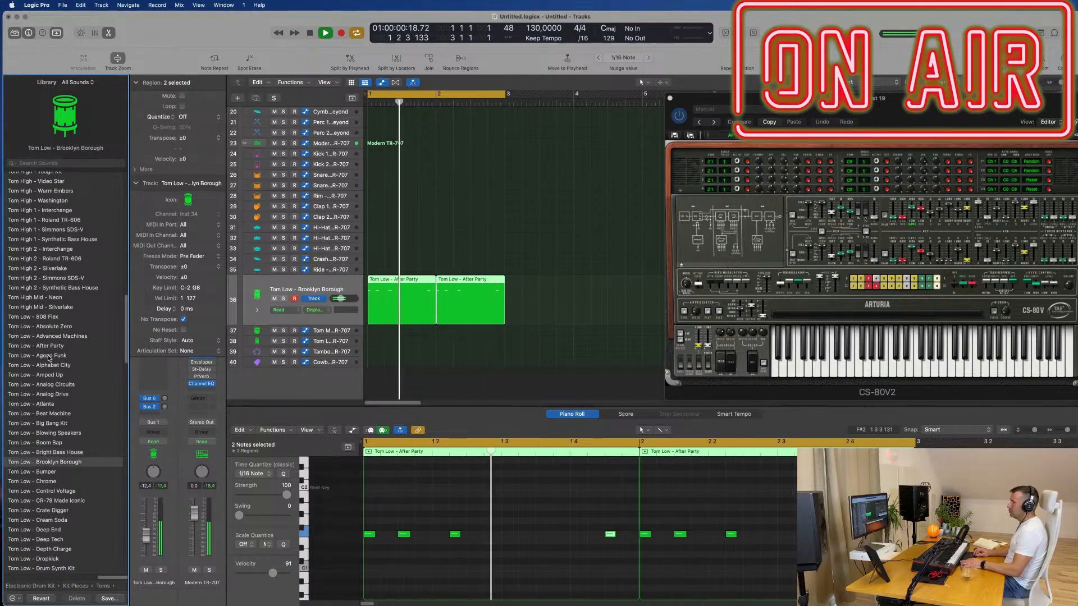
pyautogui.press('Down')
pyautogui.press('Down')
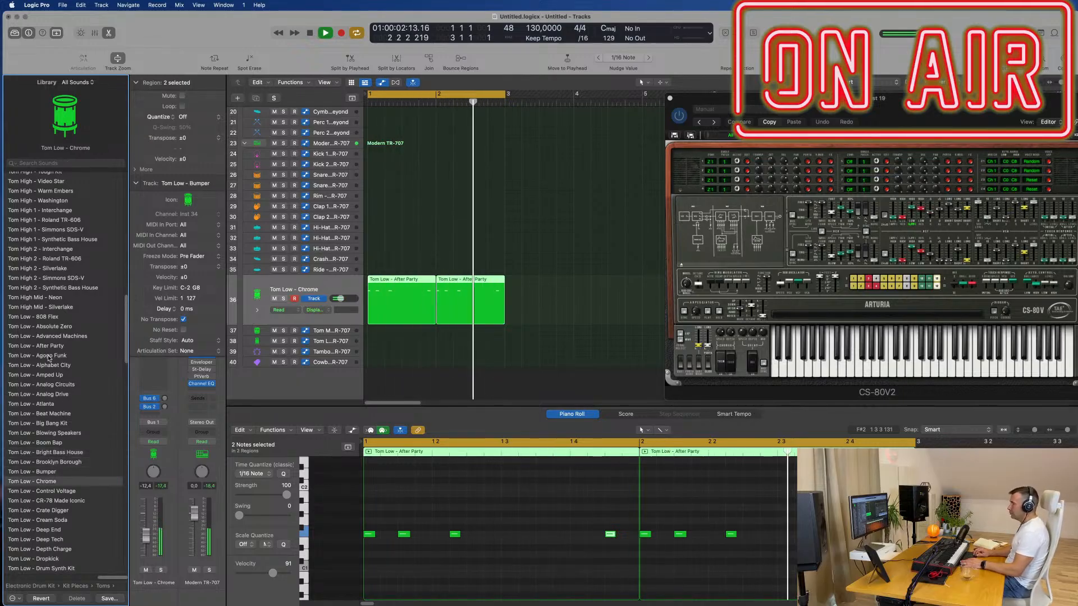
pyautogui.press('Down')
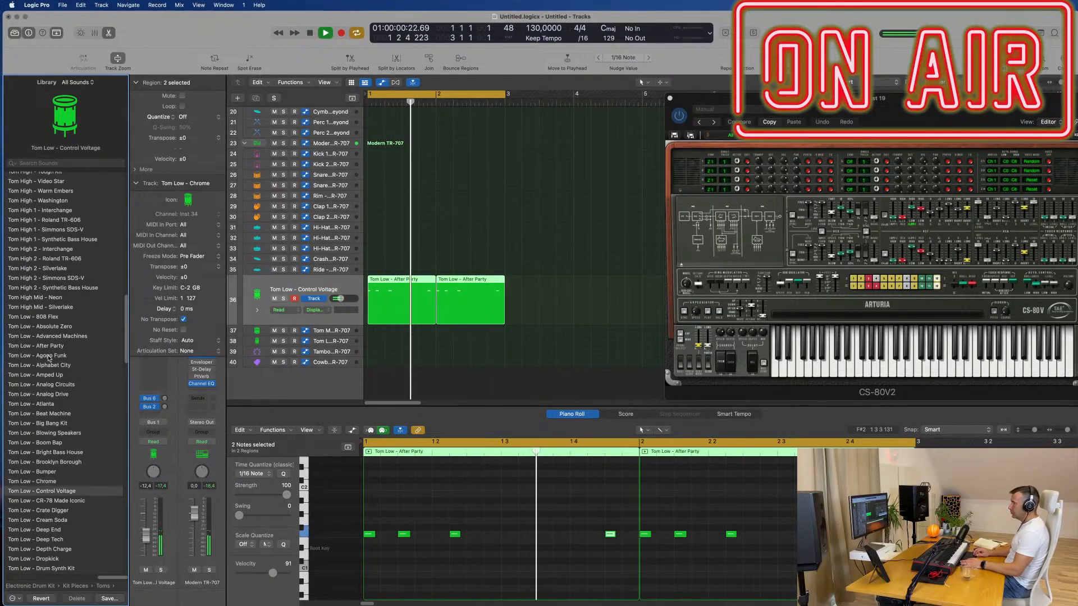
pyautogui.press('Down')
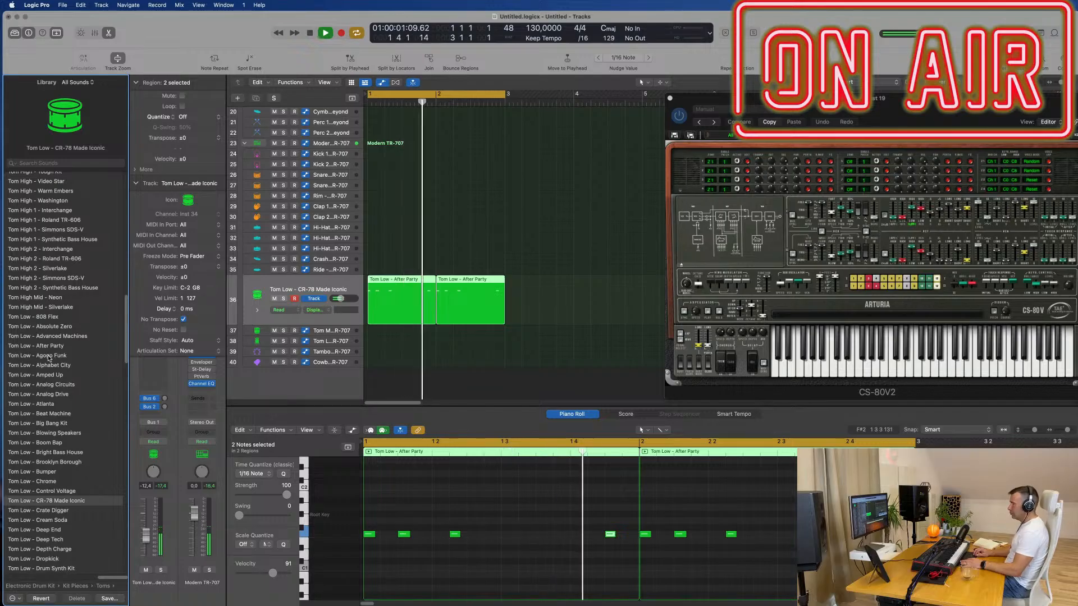
pyautogui.press('Down')
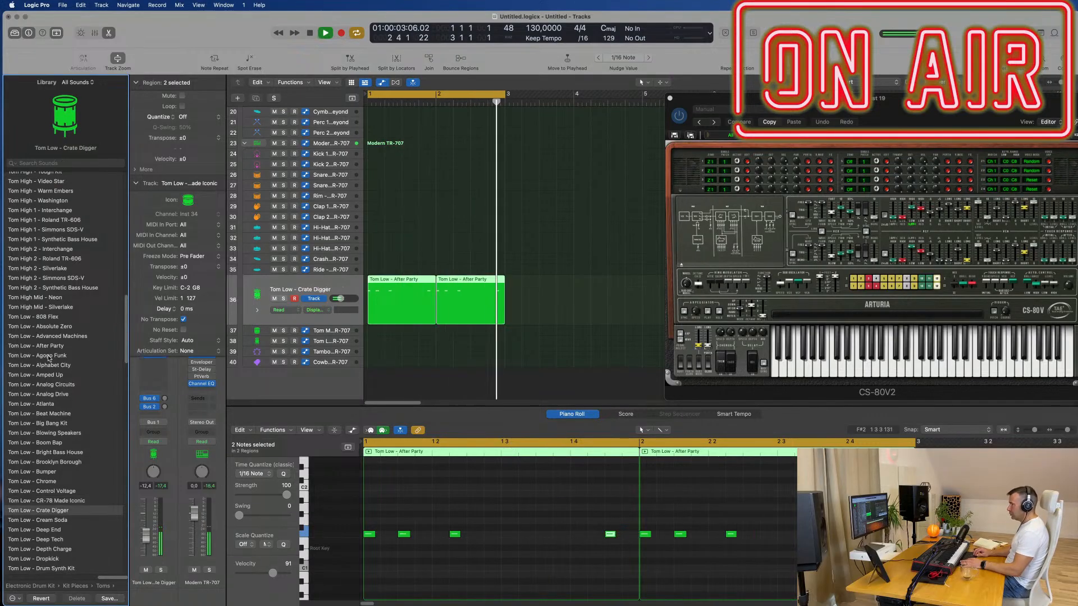
pyautogui.press('Down')
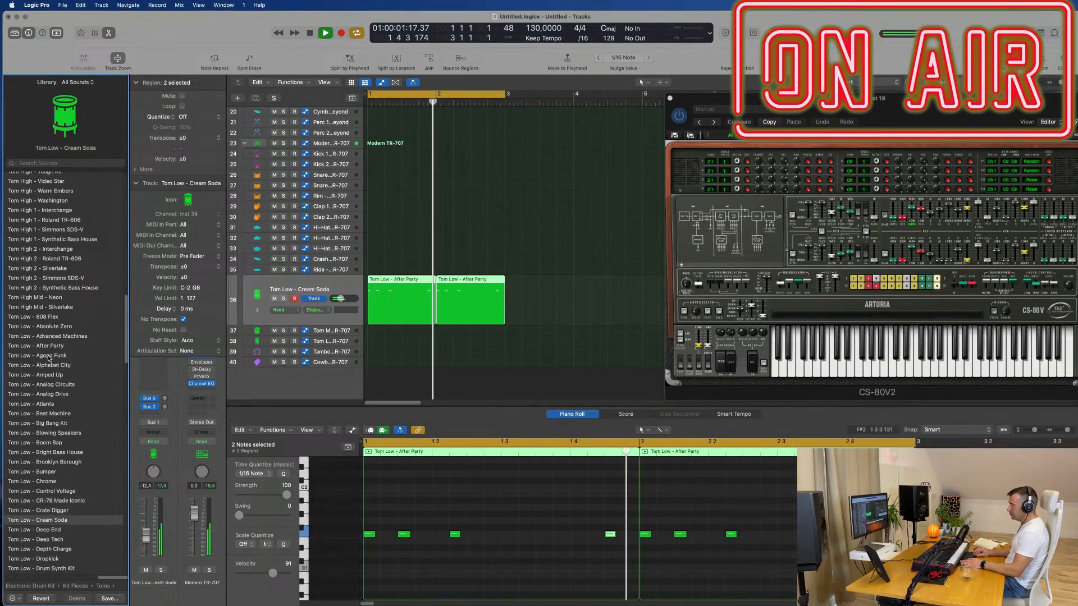
pyautogui.press('Down')
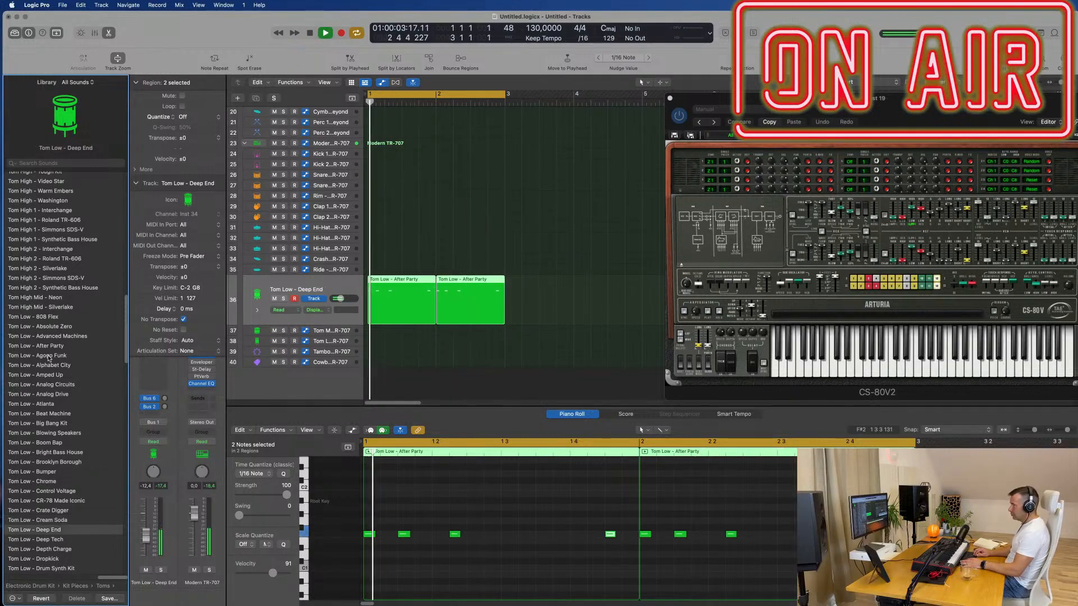
pyautogui.press('Down')
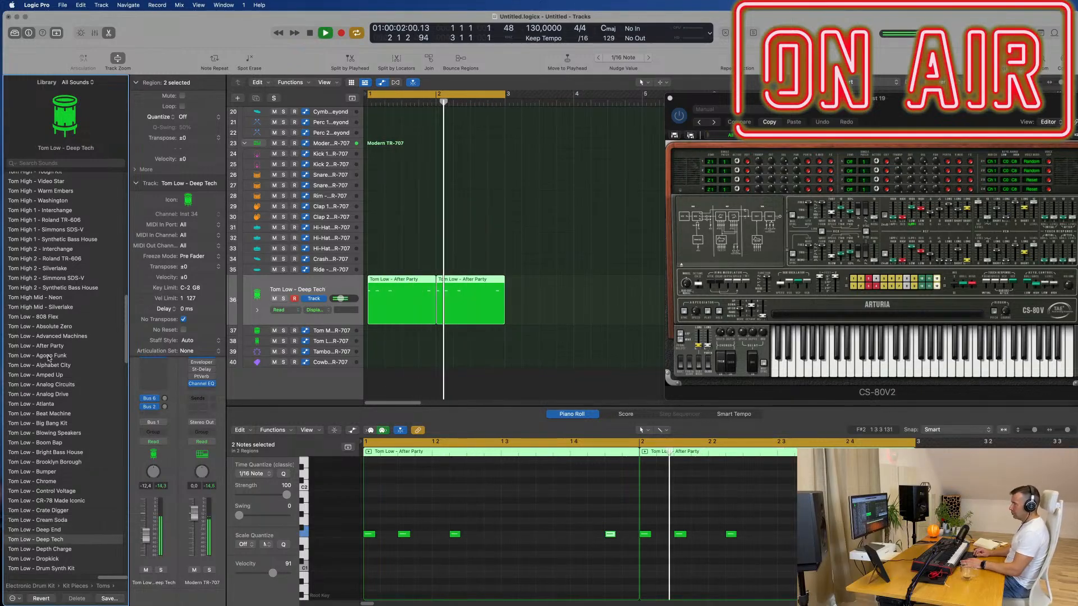
pyautogui.press('Down')
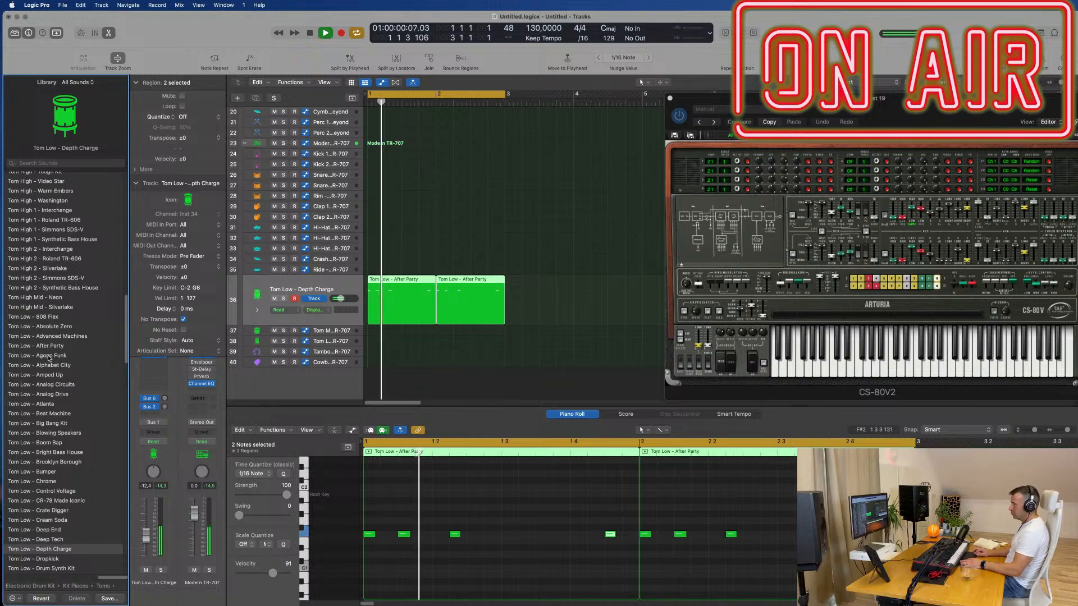
pyautogui.press('Down')
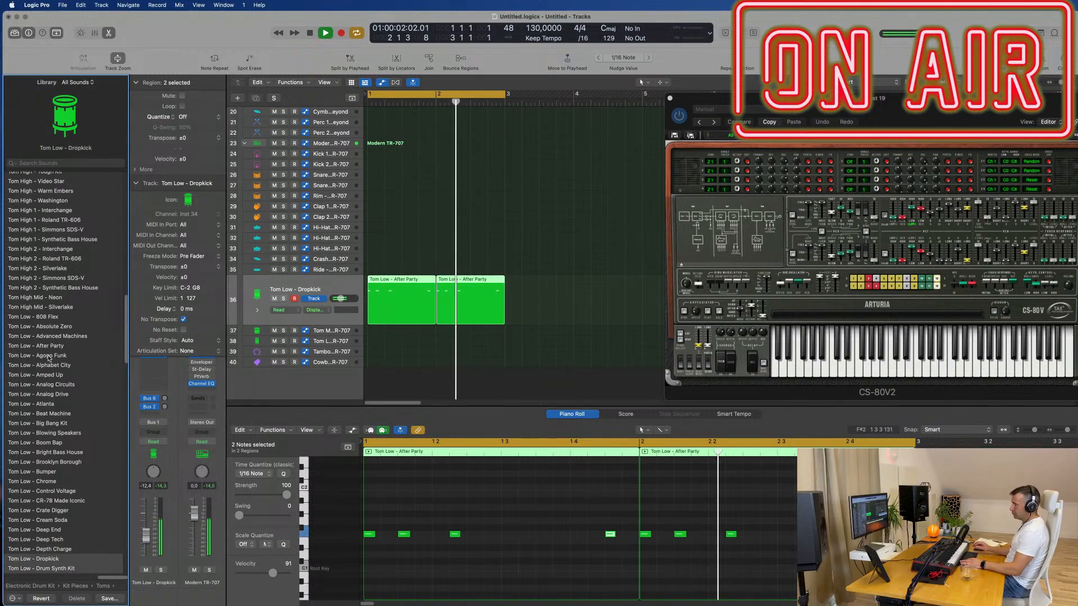
pyautogui.press('Down')
pyautogui.scroll(-10, 96, 337)
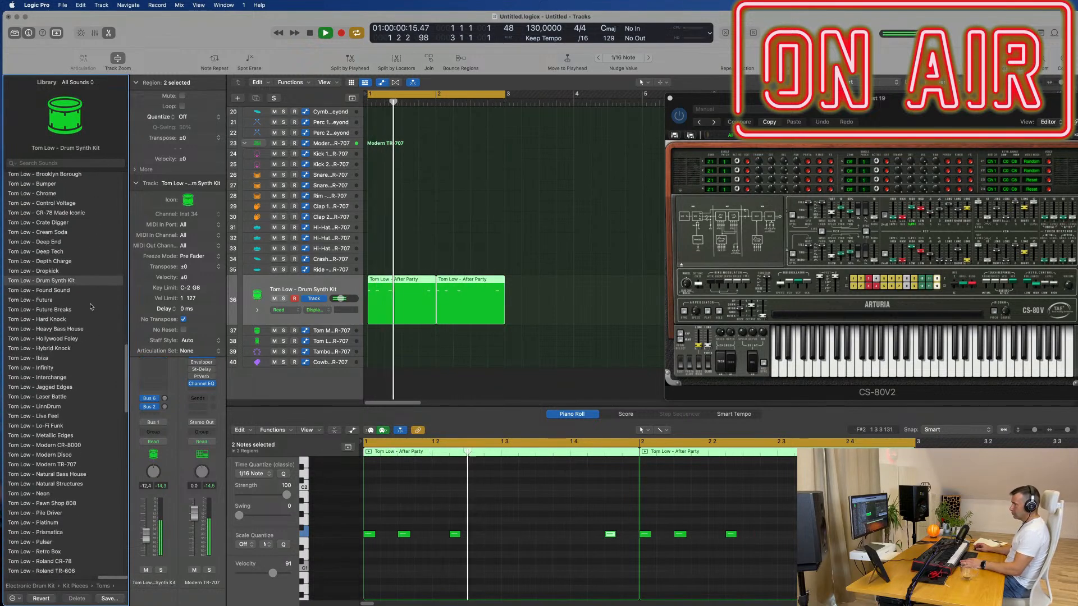
# - Try Found Sound, Futura and Modern CR-8000 on the low-tom track and settle on the Tom Low - Modern TR-707 patch
pyautogui.click(52, 291)
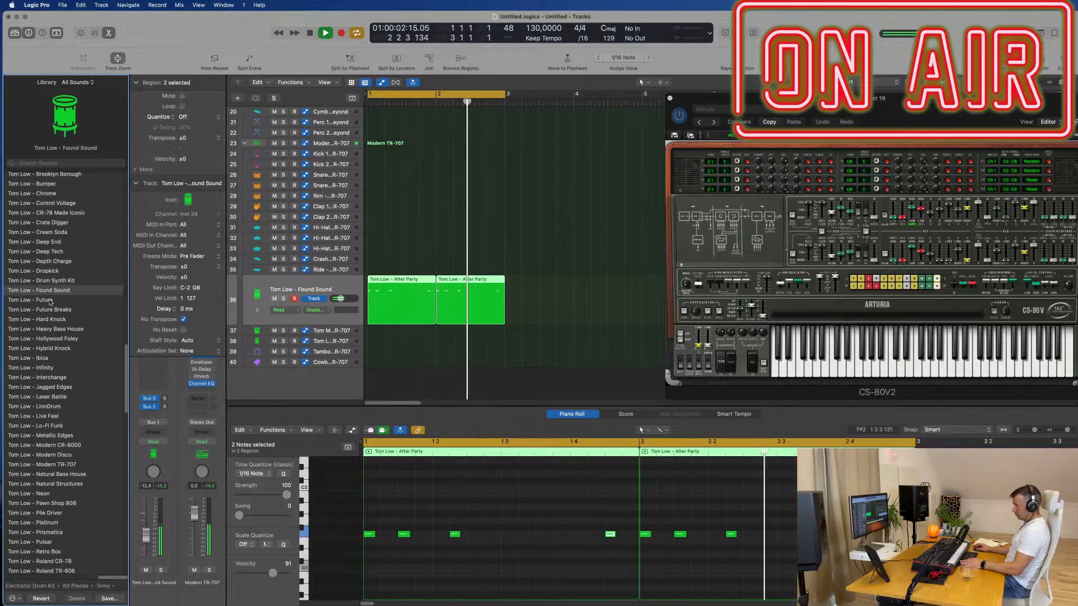
pyautogui.click(50, 301)
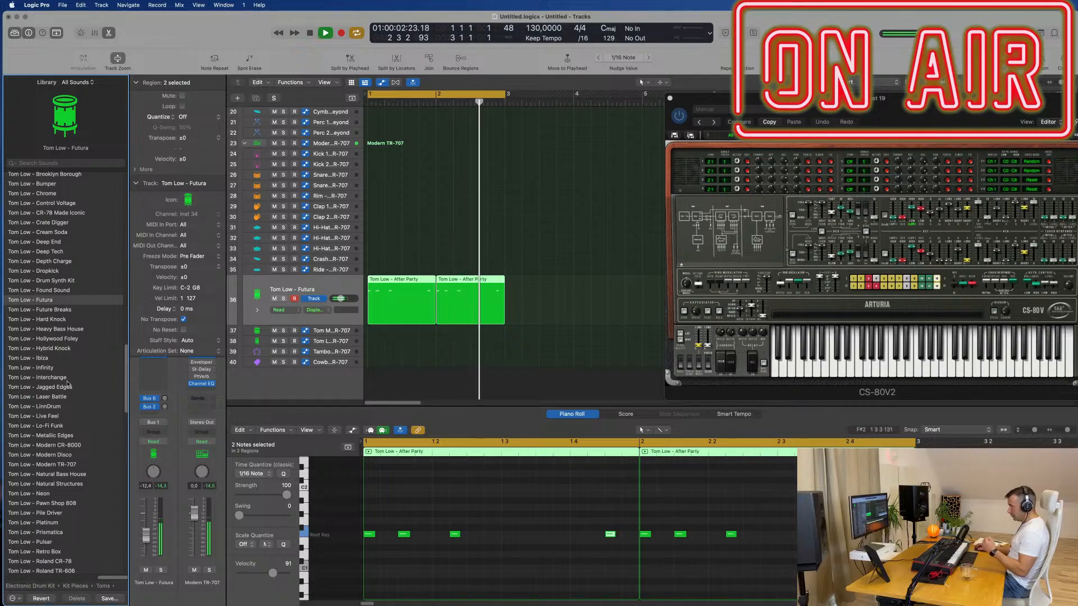
pyautogui.scroll(-3, 66, 387)
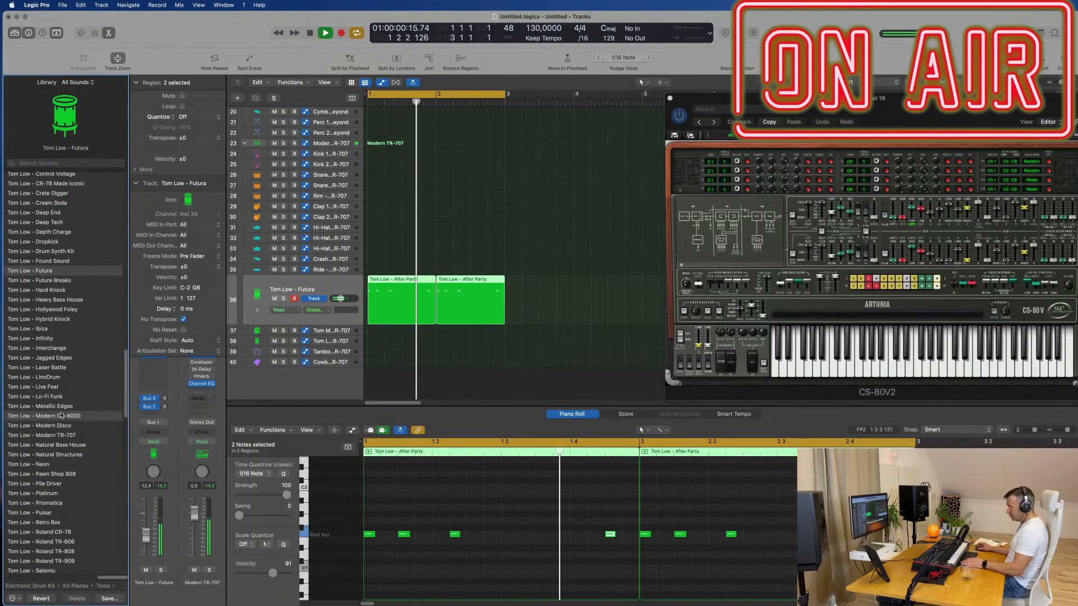
pyautogui.click(60, 416)
pyautogui.click(53, 436)
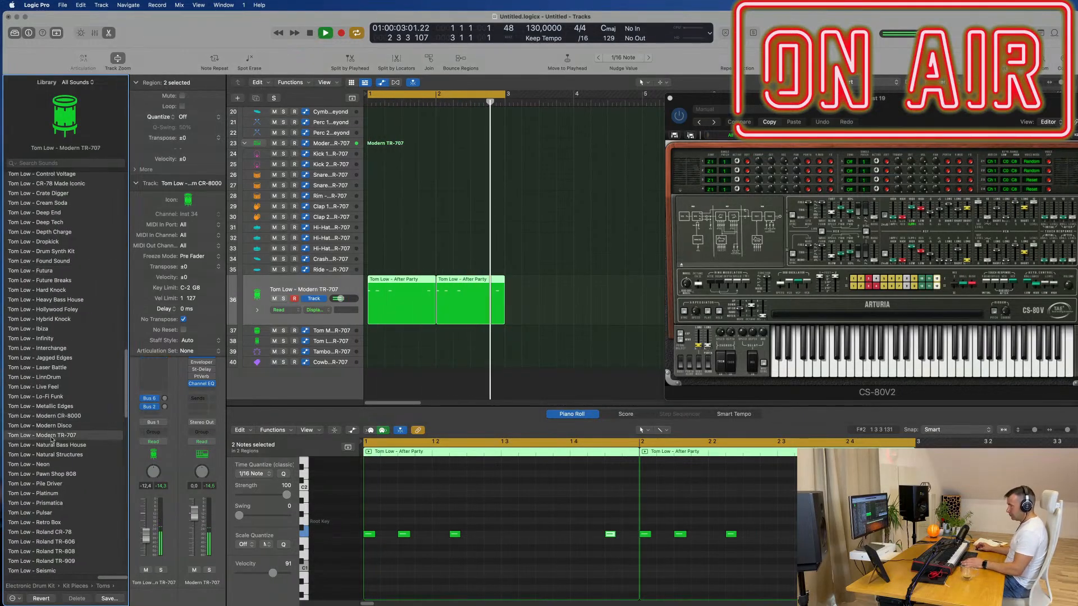
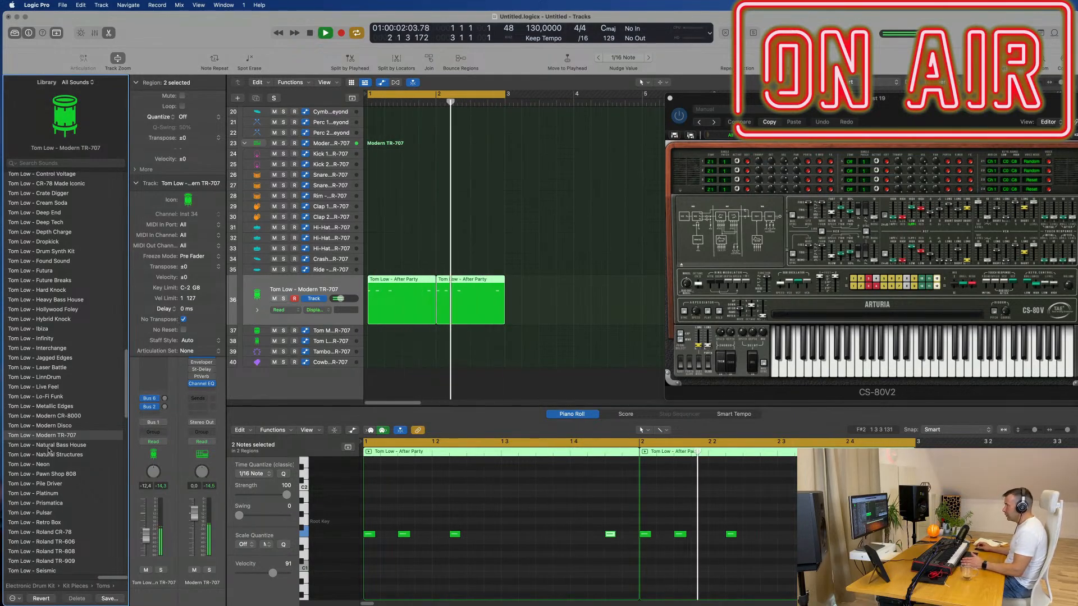
# - Copy the bar 1 region of the low-tom track onto the tom track directly below it
pyautogui.click(532, 278)
pyautogui.moveTo(387, 284); pyautogui.dragTo(387, 335)
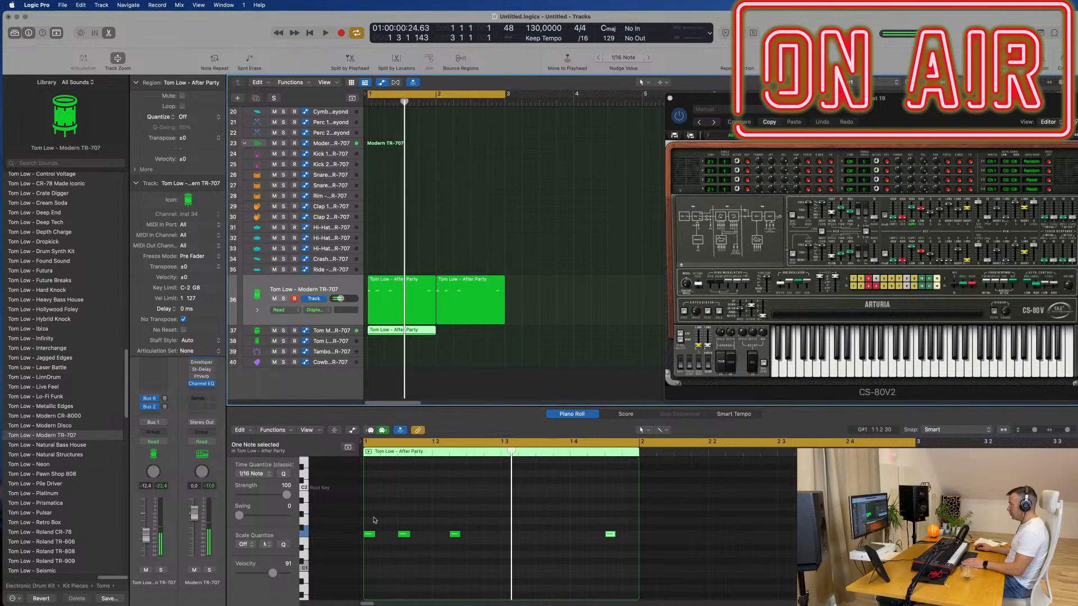
# - Shift all four notes of the copied tom region about 34 ticks later and play the loop to check the timing
pyautogui.moveTo(375, 520); pyautogui.dragTo(642, 554)
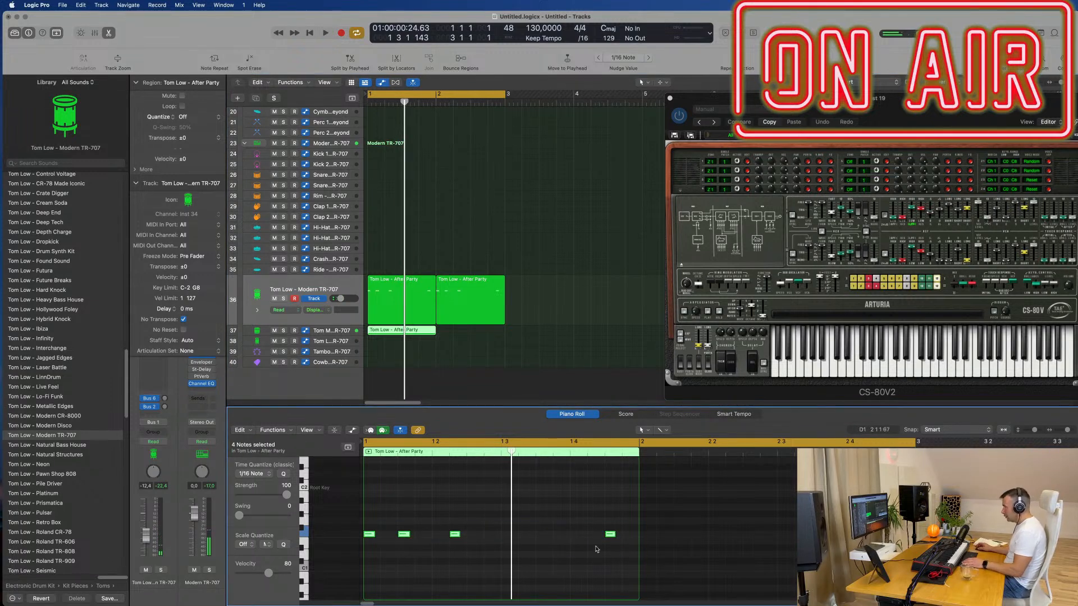
pyautogui.hscroll(4, 409, 554)
pyautogui.hscroll(-5, 415, 555)
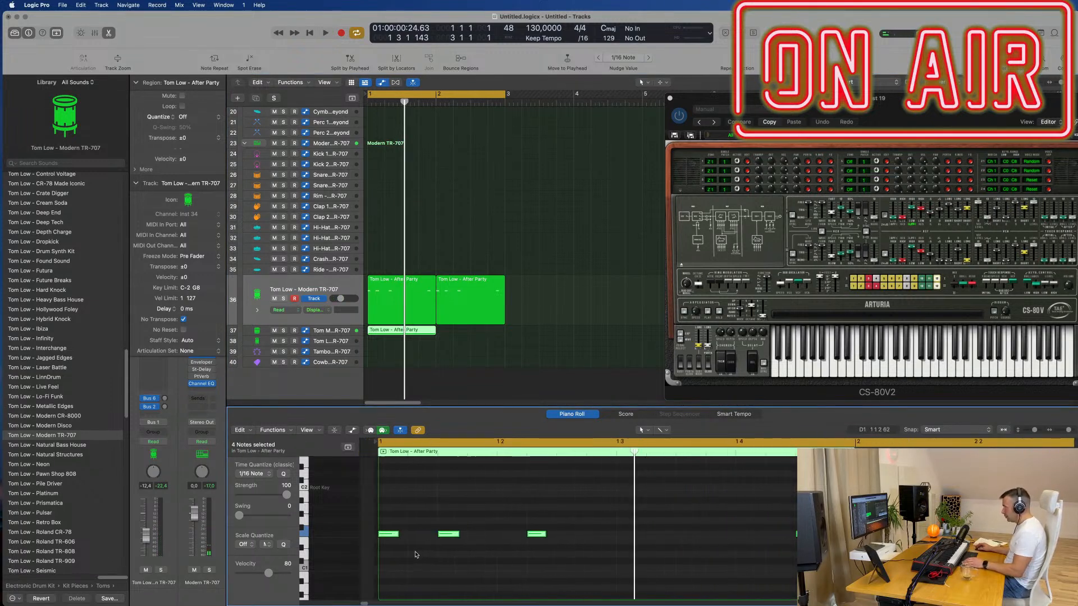
pyautogui.click(377, 536)
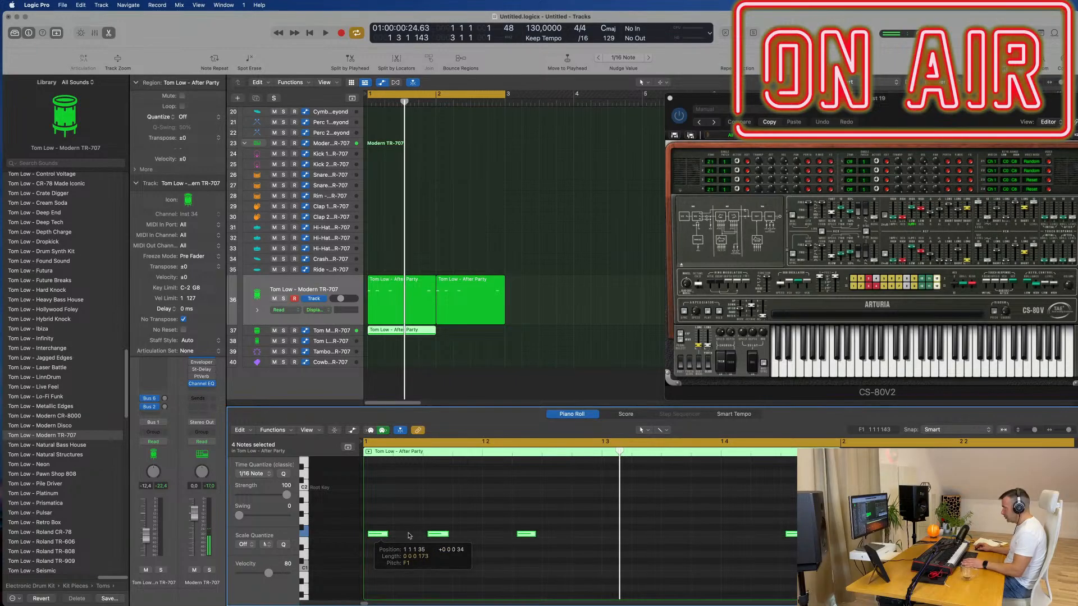
pyautogui.press('space')
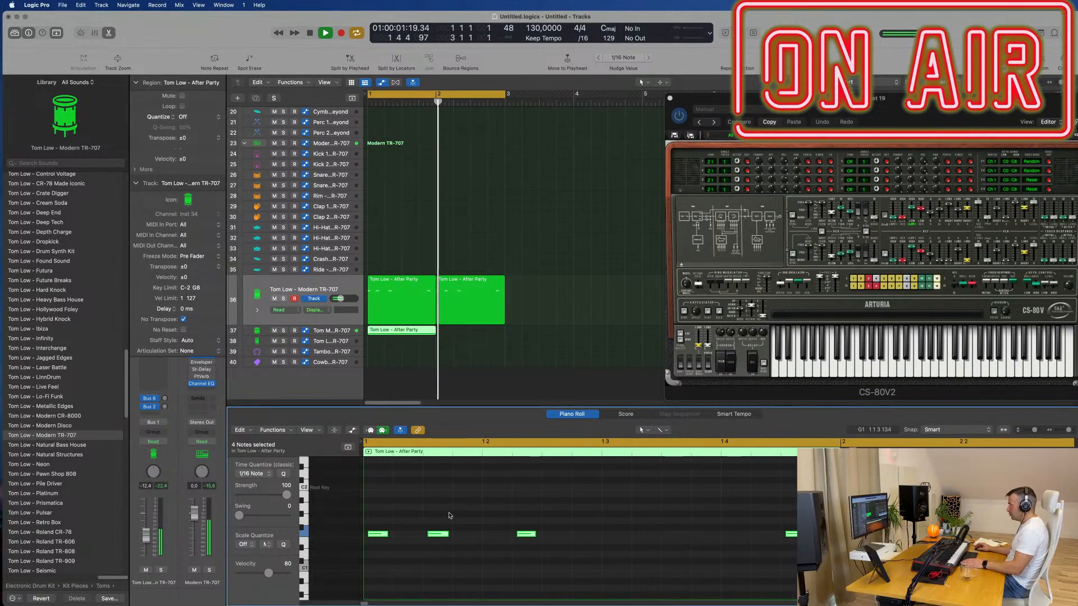
pyautogui.press('space')
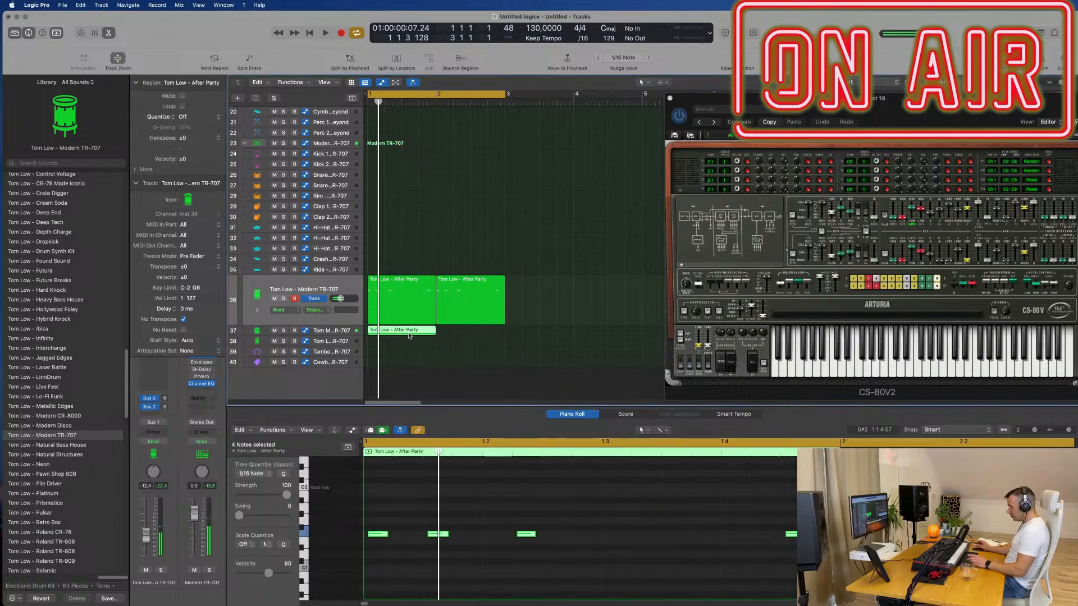
# - Repeat the copied tom region into bar 2, then select all notes of both regions and play the loop from the start
pyautogui.press('super+r')
pyautogui.press('space')
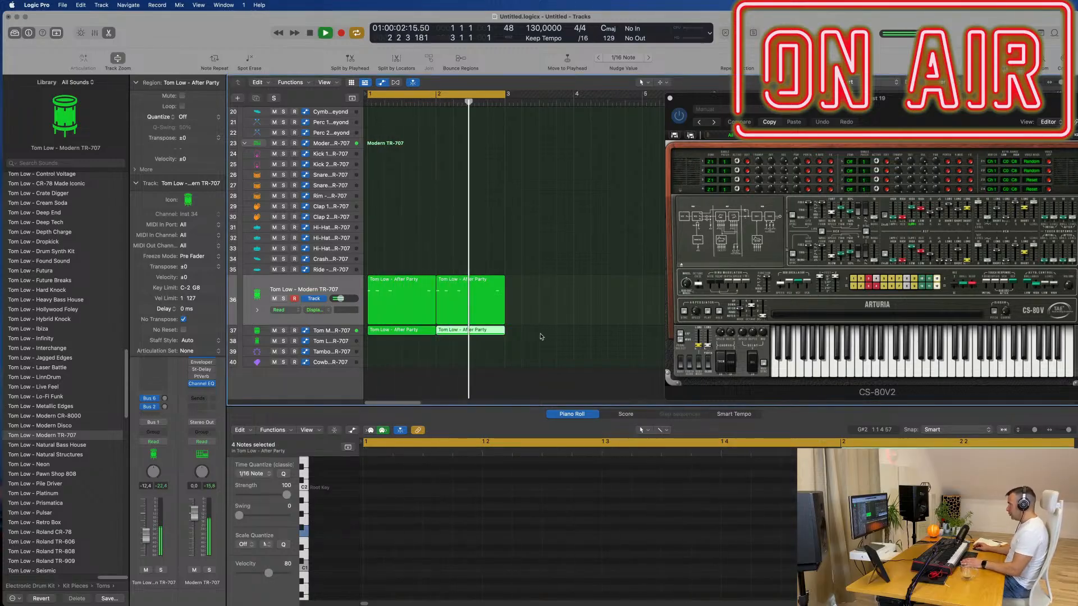
pyautogui.moveTo(538, 338); pyautogui.dragTo(376, 329)
pyautogui.click(432, 494)
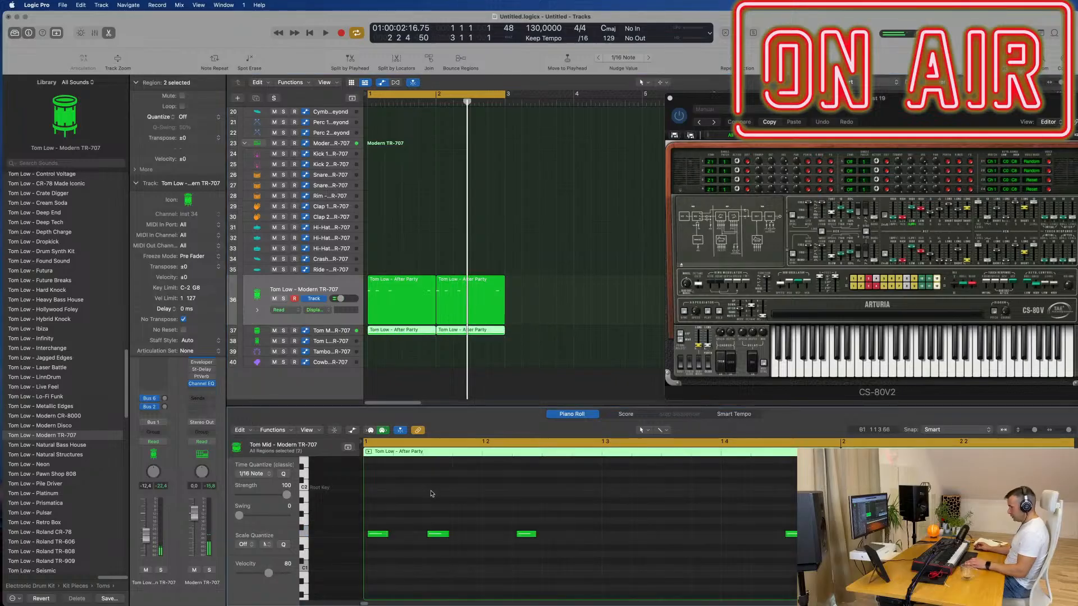
pyautogui.press('super+a')
pyautogui.press('space')
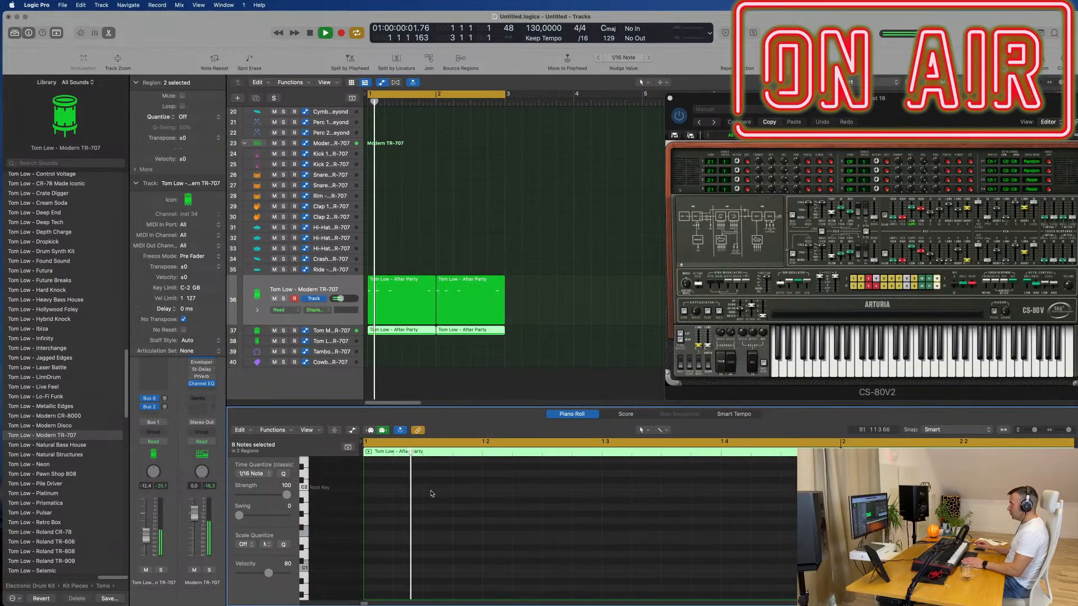
pyautogui.press('Return')
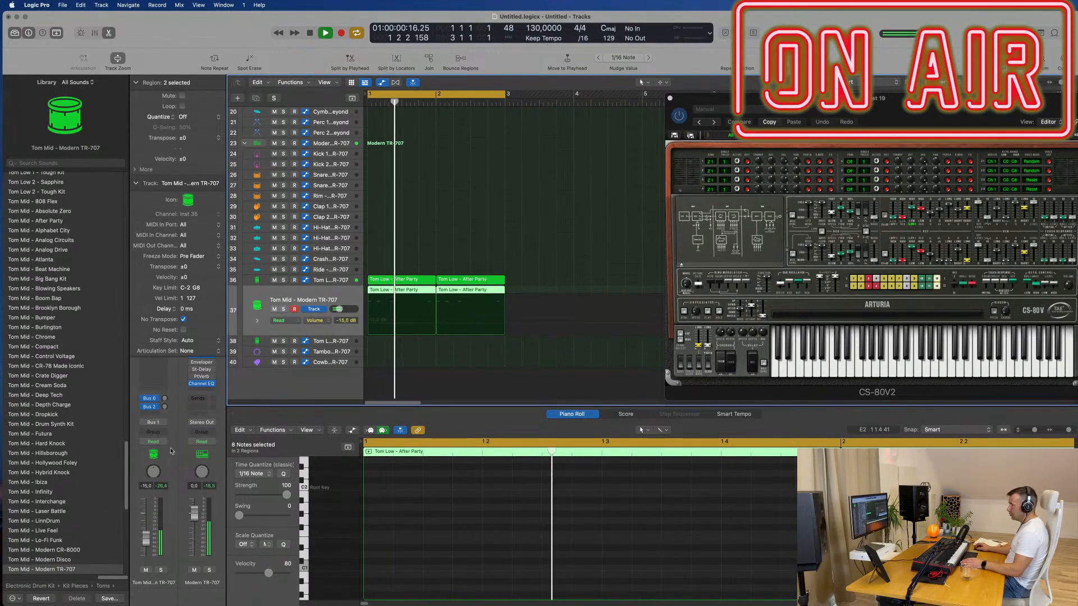
# - Set the Tom Mid - Modern TR-707 track's Bus 2 delay send to about -17.6 dB and replay the loop with the full arrangement
pyautogui.click(166, 408)
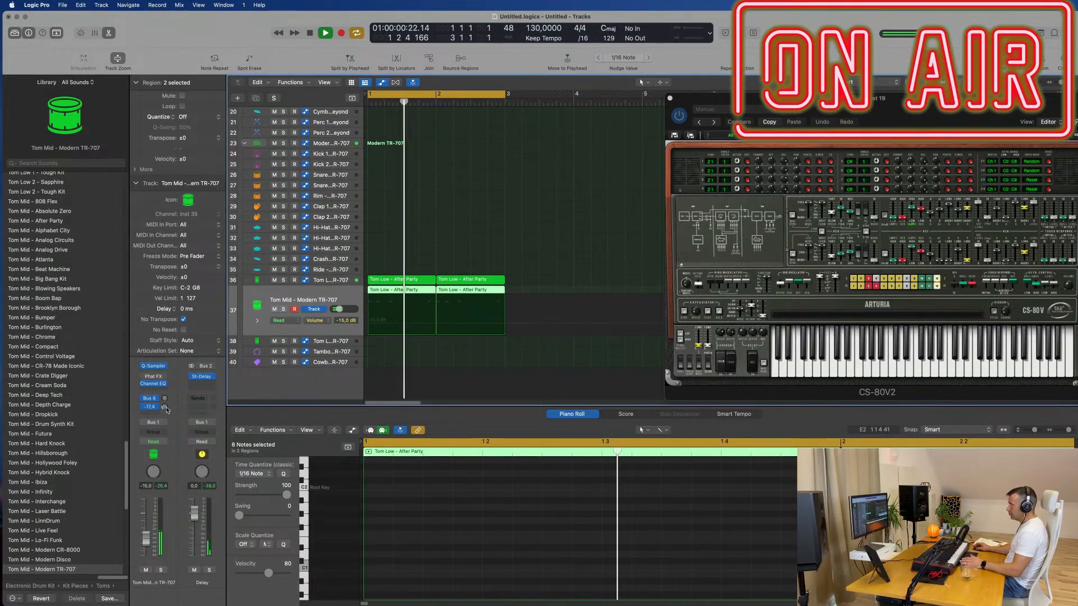
pyautogui.scroll(10, 516, 265)
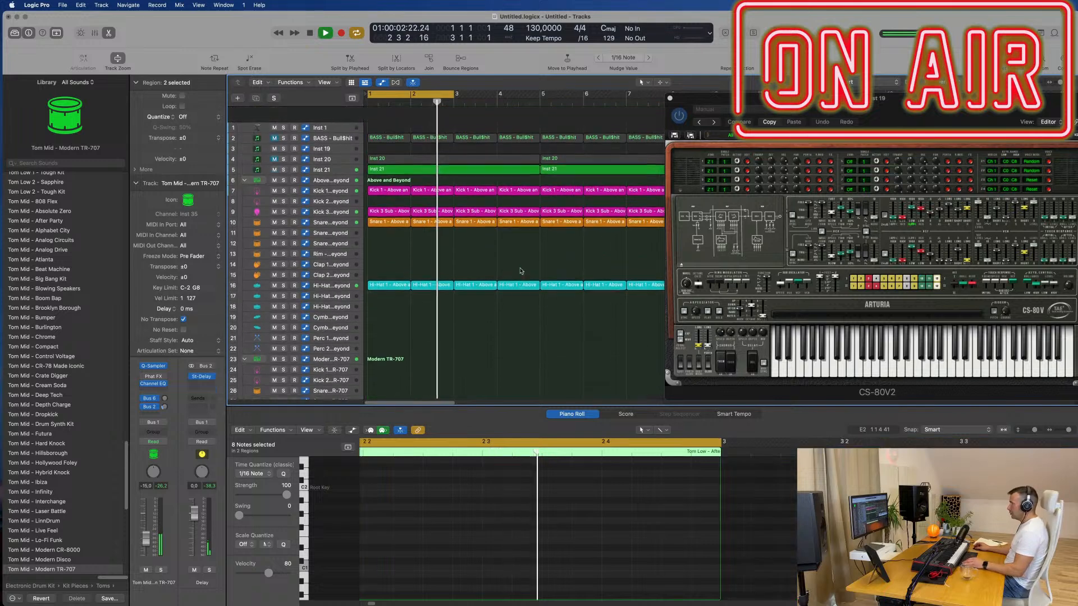
pyautogui.press('space')
pyautogui.press('space')
pyautogui.press('space')
pyautogui.press('space')
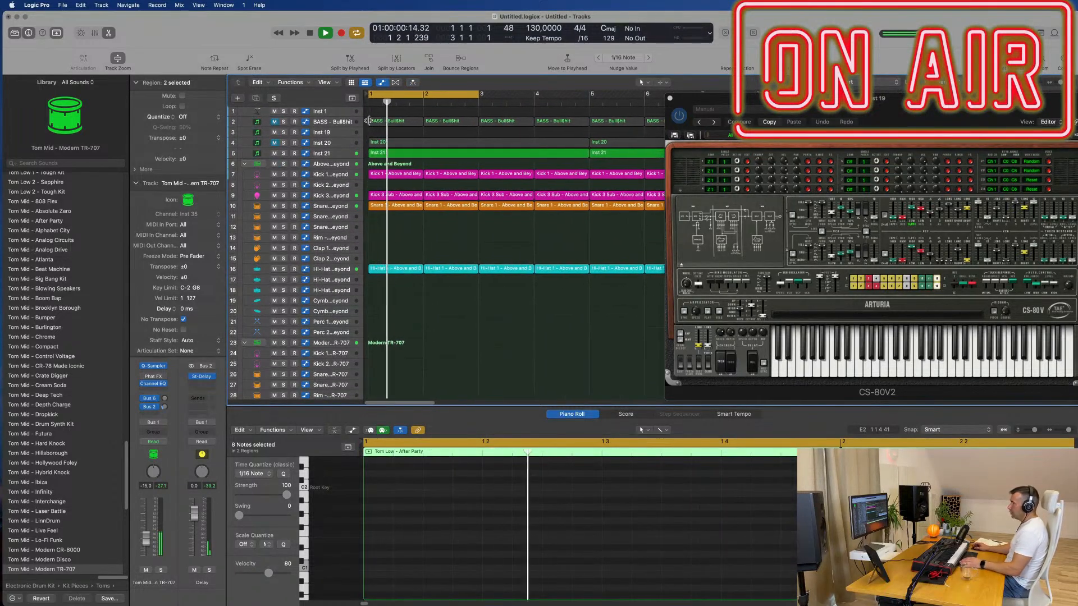
# - Open the Sylenth1 instrument of the BASS - Bull$hit track and place its window clear of the track headers
pyautogui.click(335, 121)
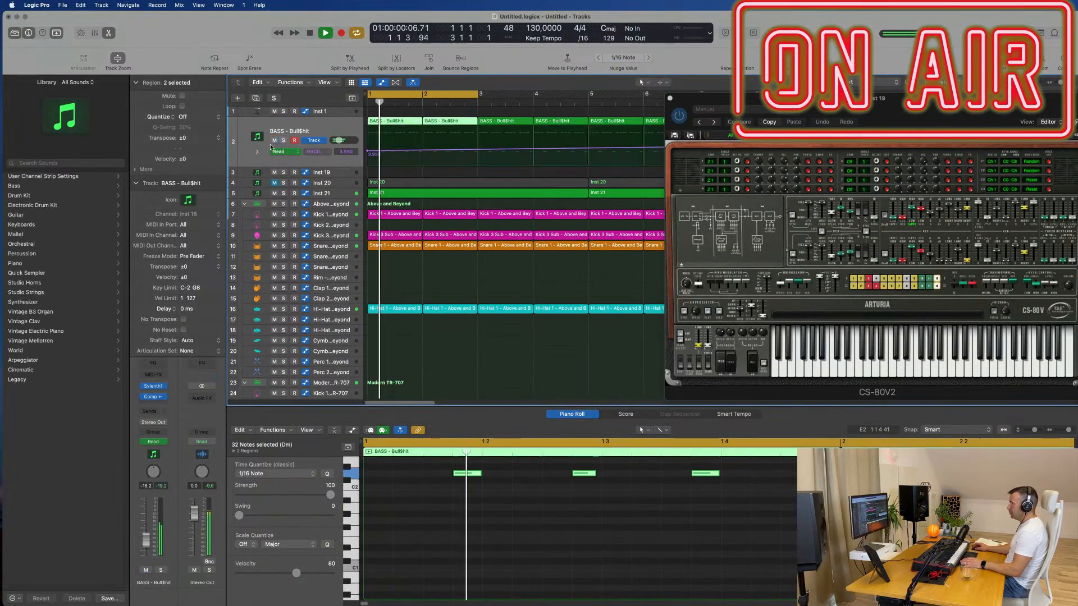
pyautogui.click(153, 386)
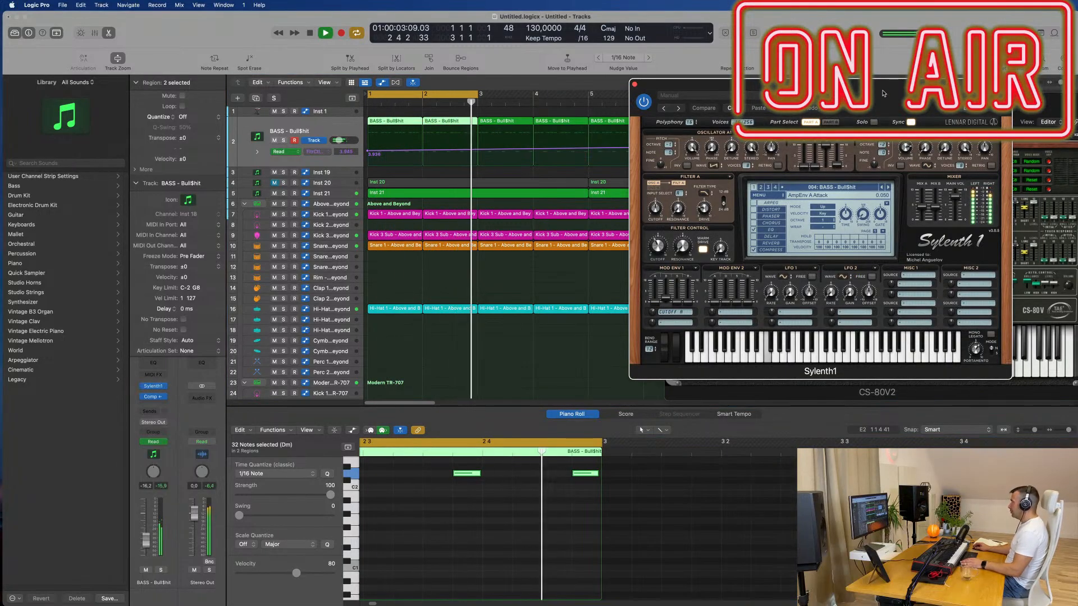
pyautogui.moveTo(882, 96); pyautogui.dragTo(733, 119)
# - Audition the following Sylenth1 presets one by one on the bass track, from BASS - Disko through FX - Atom
pyautogui.click(741, 211)
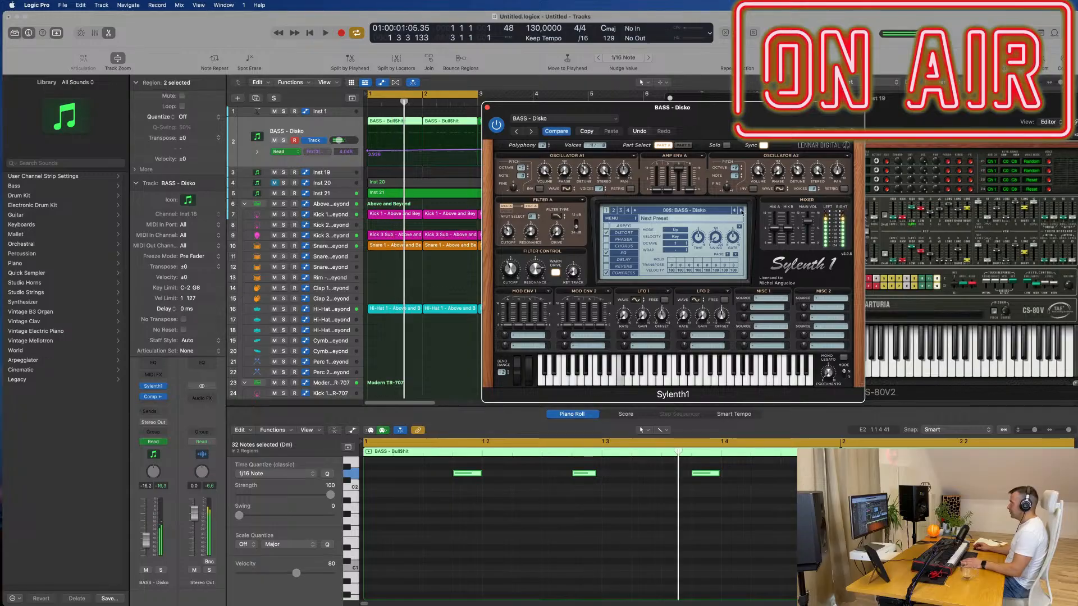
pyautogui.click(741, 211)
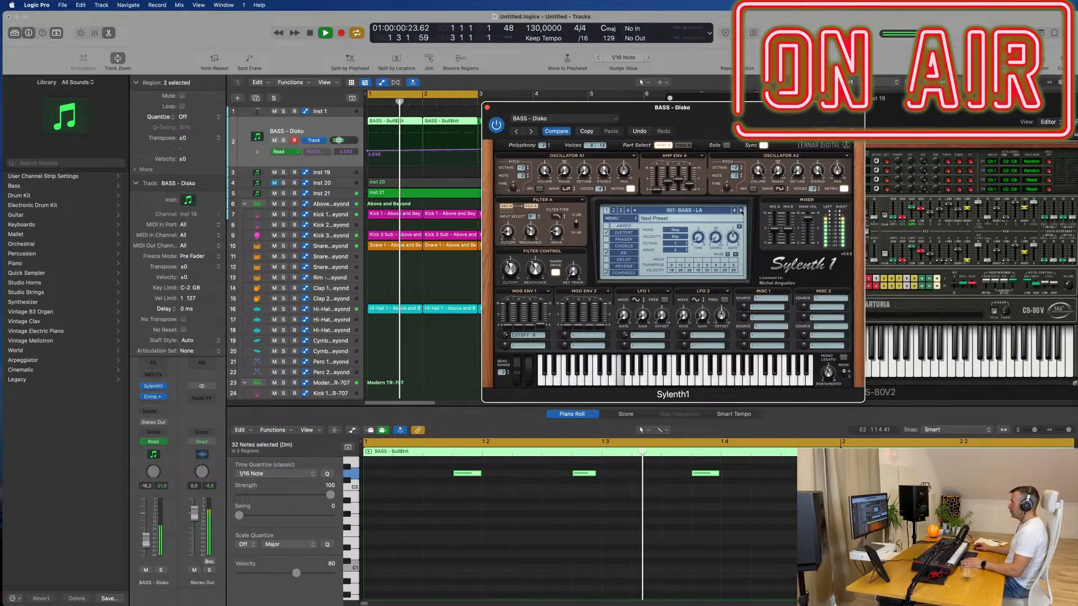
pyautogui.click(741, 211)
pyautogui.click(741, 211)
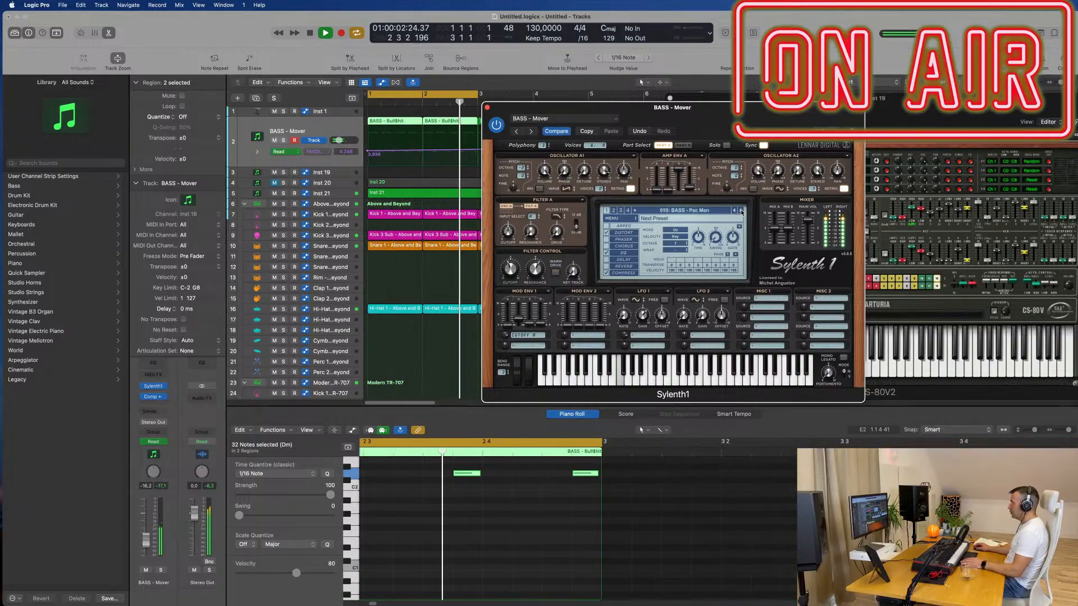
pyautogui.click(741, 211)
pyautogui.click(741, 211)
pyautogui.click(741, 211)
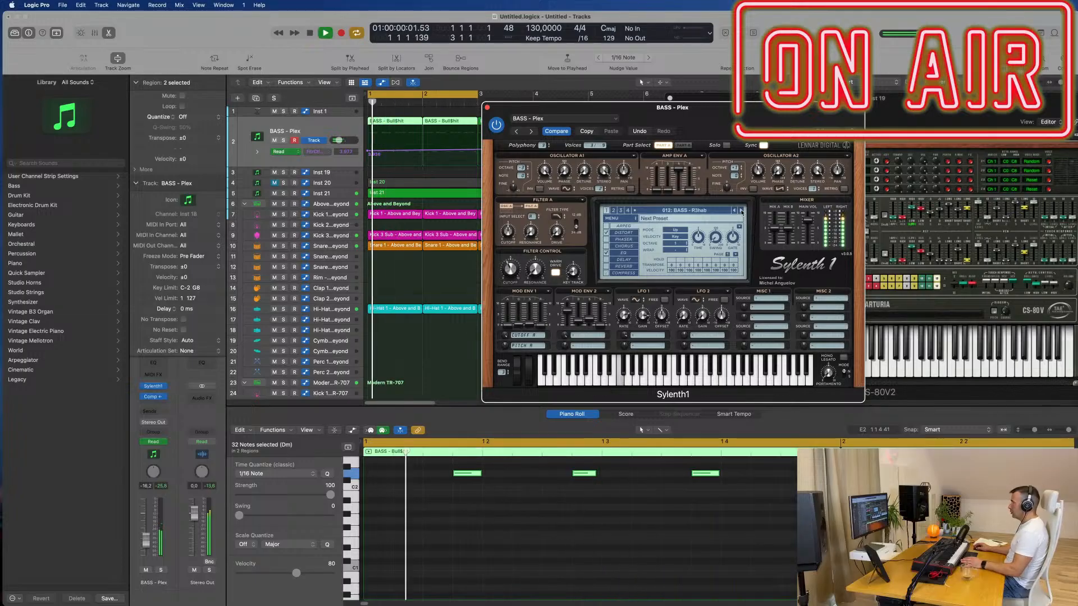
pyautogui.click(741, 211)
pyautogui.click(741, 211)
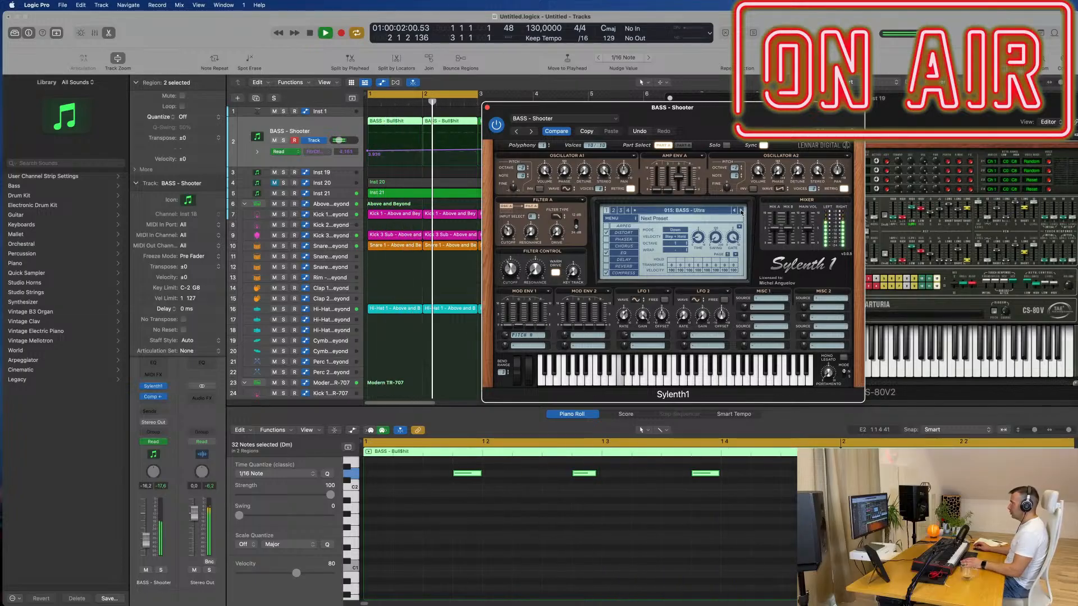
pyautogui.click(741, 211)
pyautogui.click(741, 212)
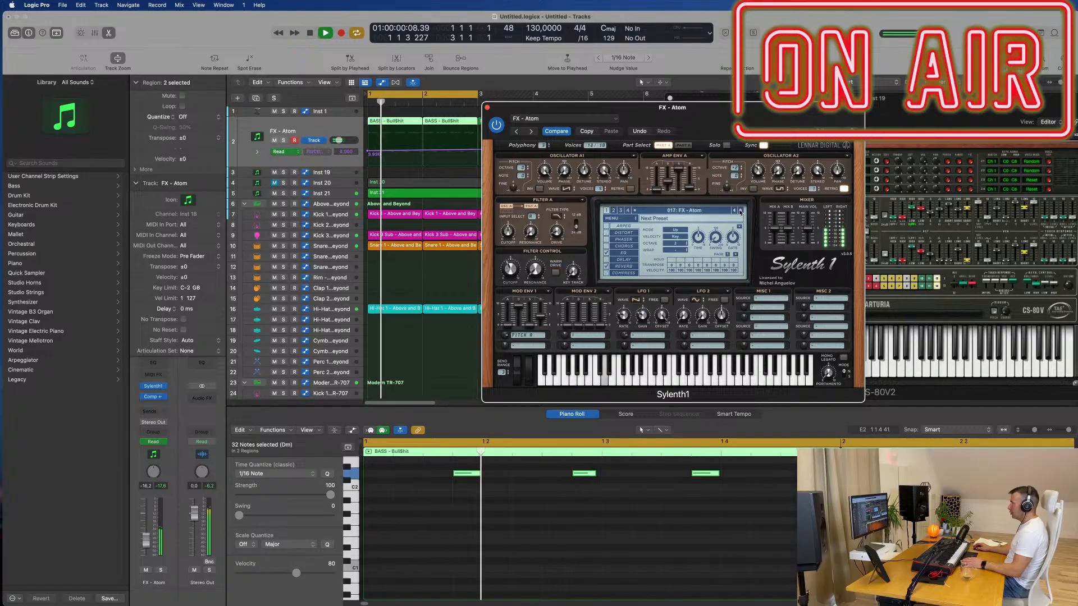
# - Return to the start of the Sylenth1 bass presets and step from BASS - #ABGT through to BASS - Bull$hit
pyautogui.click(692, 211)
pyautogui.click(671, 218)
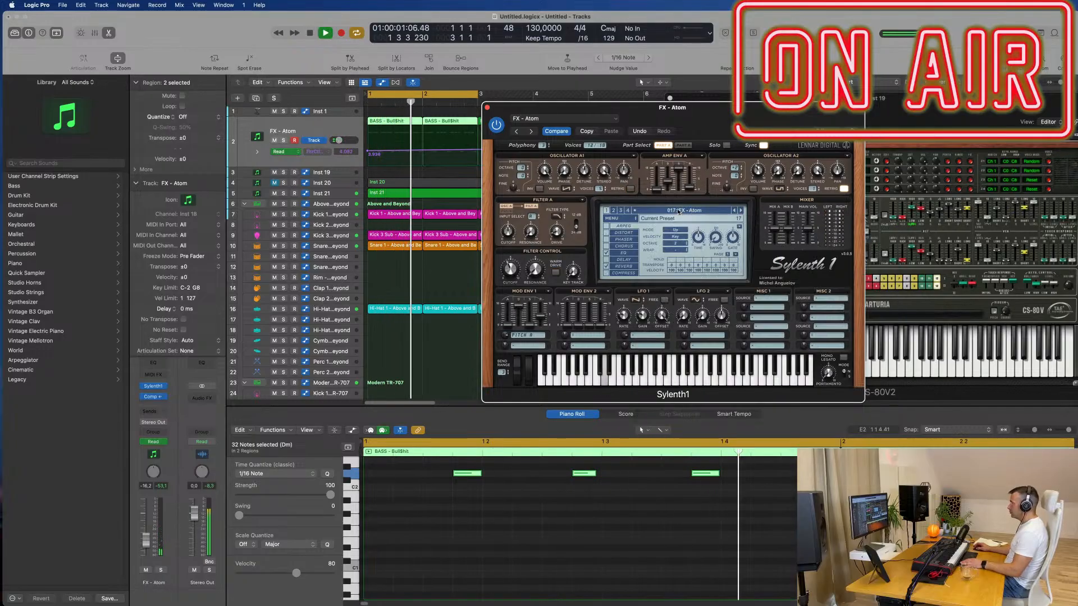
pyautogui.click(741, 212)
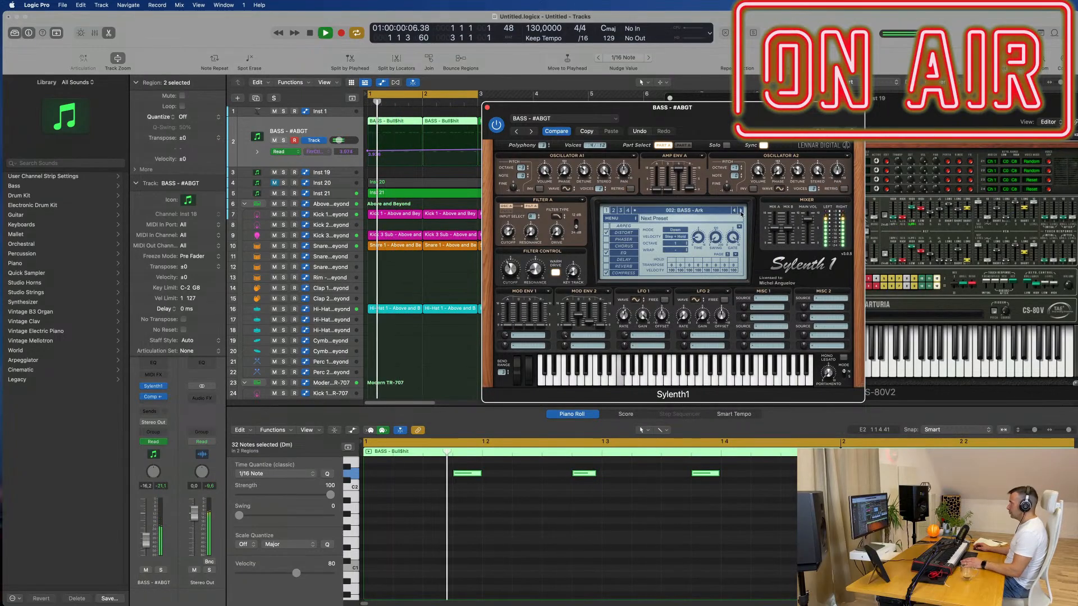
pyautogui.click(741, 211)
pyautogui.click(741, 211)
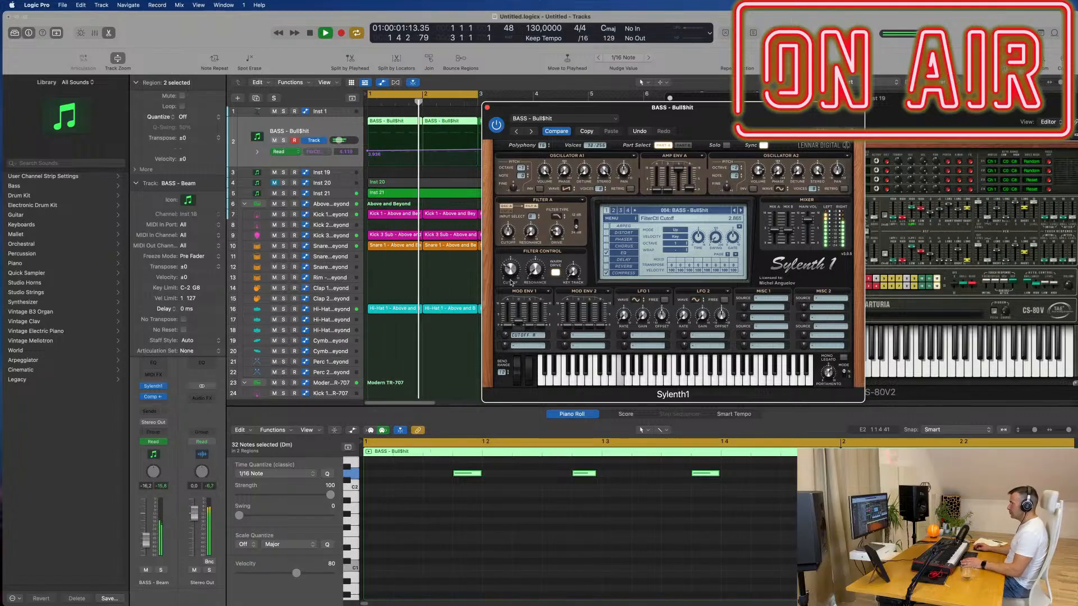
# - Set the threshold of the bass track's Compressor to -25.0 dB while the loop plays
pyautogui.click(155, 397)
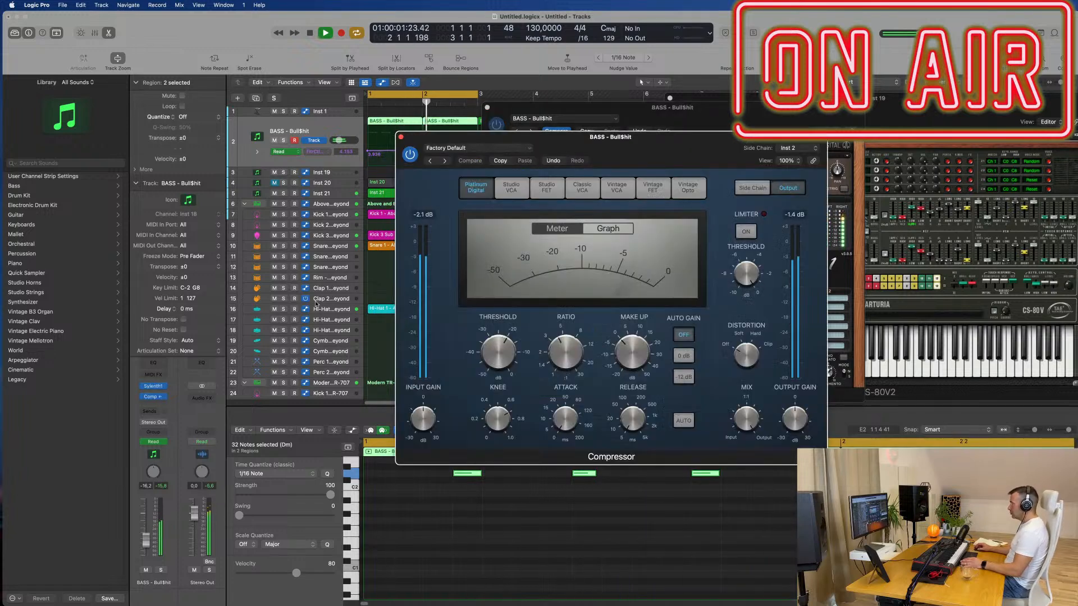
pyautogui.moveTo(480, 377); pyautogui.dragTo(507, 363)
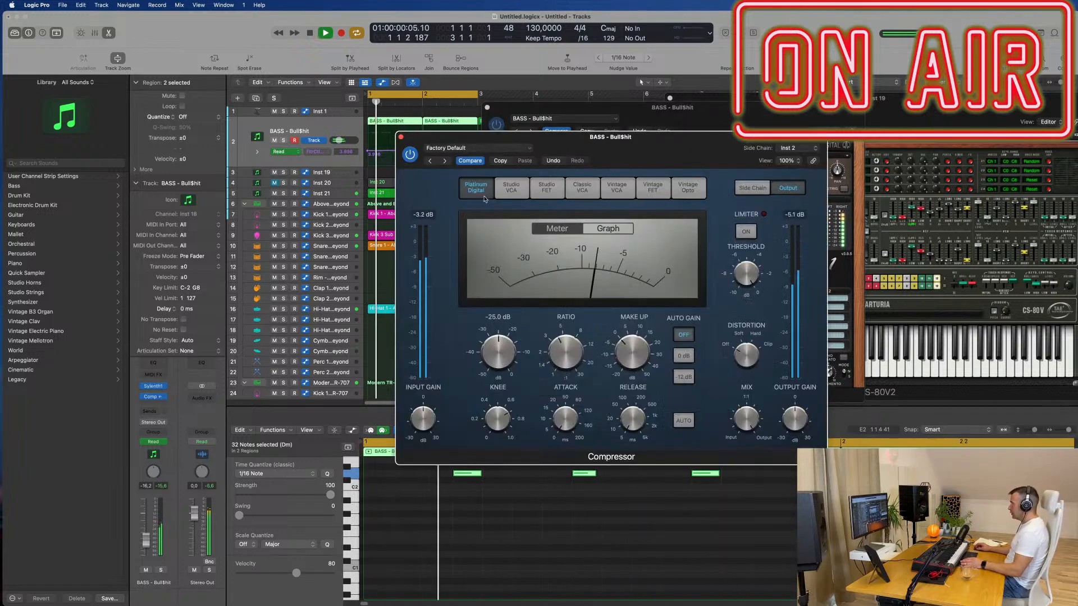
# - Put the compressor and bass synth windows out of the way and set the BASS track's volume to about -17.4 dB
pyautogui.click(701, 126)
pyautogui.moveTo(701, 126); pyautogui.dragTo(1063, 159)
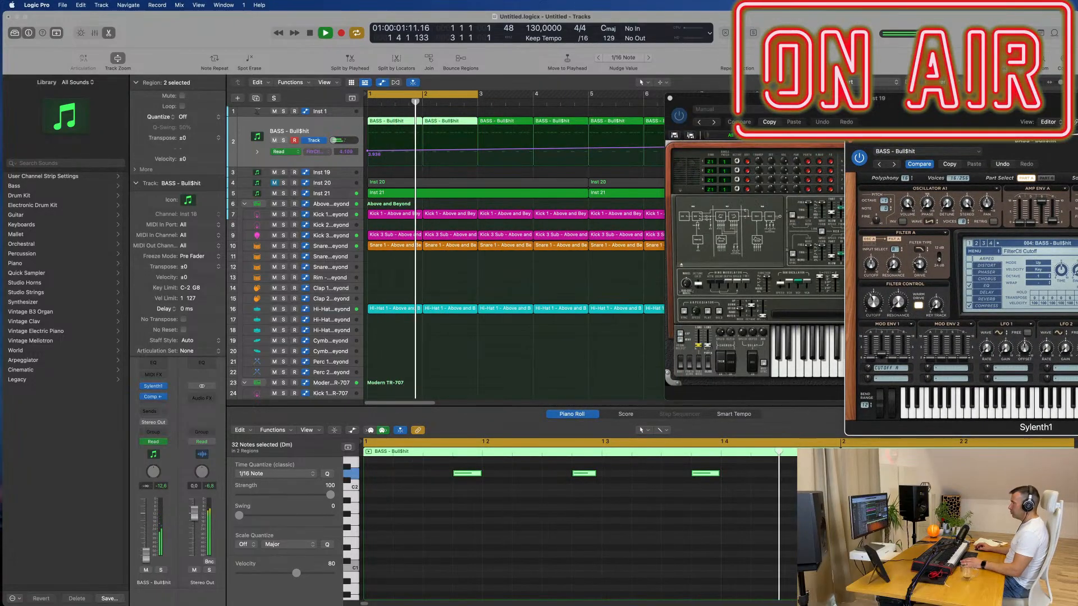
pyautogui.moveTo(146, 541)
pyautogui.mouseDown()
pyautogui.moveTo(146, 556)
pyautogui.moveTo(148, 535)
pyautogui.mouseUp()
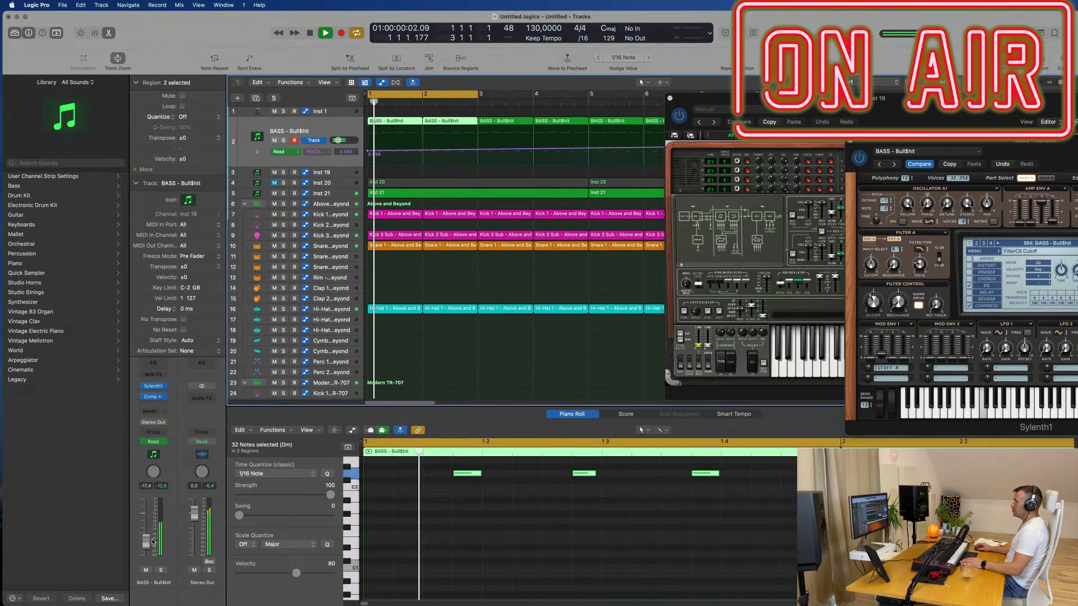
# - Copy the bar 1 Hi-Hat 1 region onto the track directly below it and stop playback
pyautogui.scroll(-5, 487, 304)
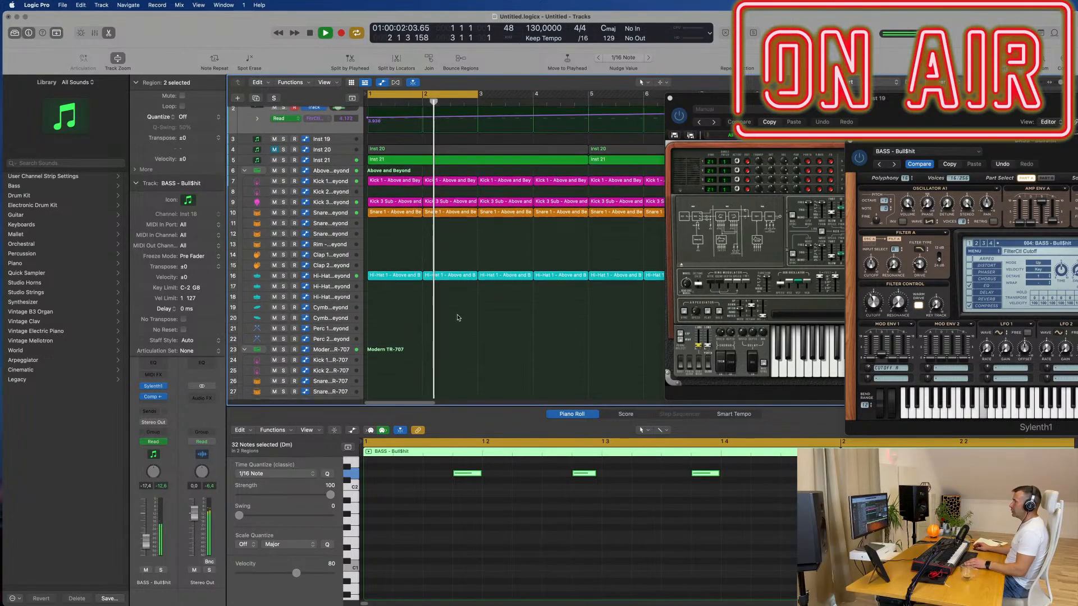
pyautogui.click(387, 222)
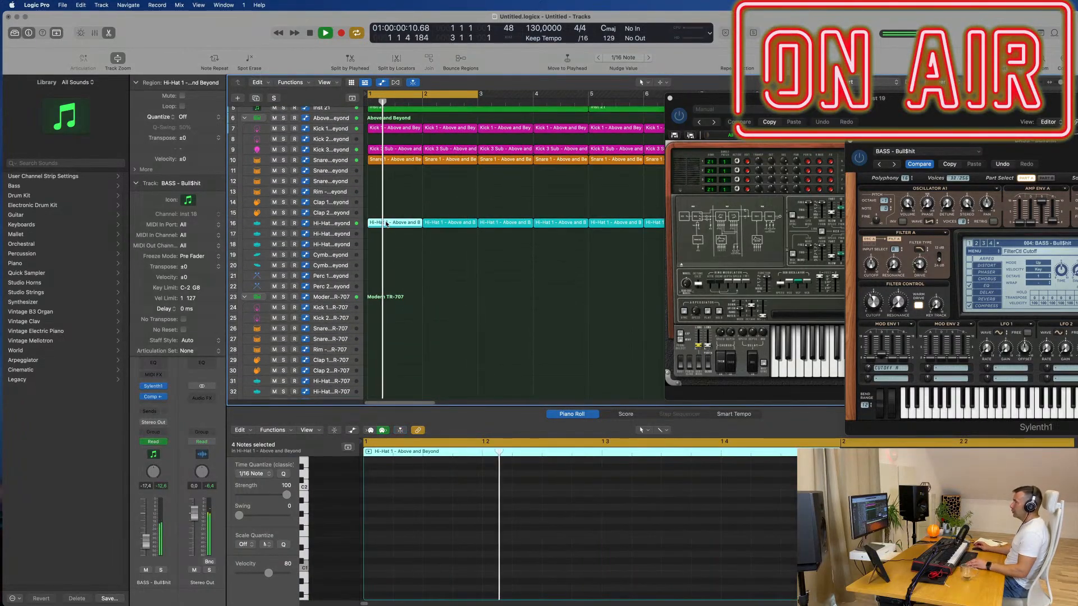
pyautogui.moveTo(388, 222)
pyautogui.mouseDown()
pyautogui.moveTo(387, 238)
pyautogui.moveTo(395, 224)
pyautogui.mouseUp()
pyautogui.click(453, 225)
pyautogui.press('space')
pyautogui.click(396, 234)
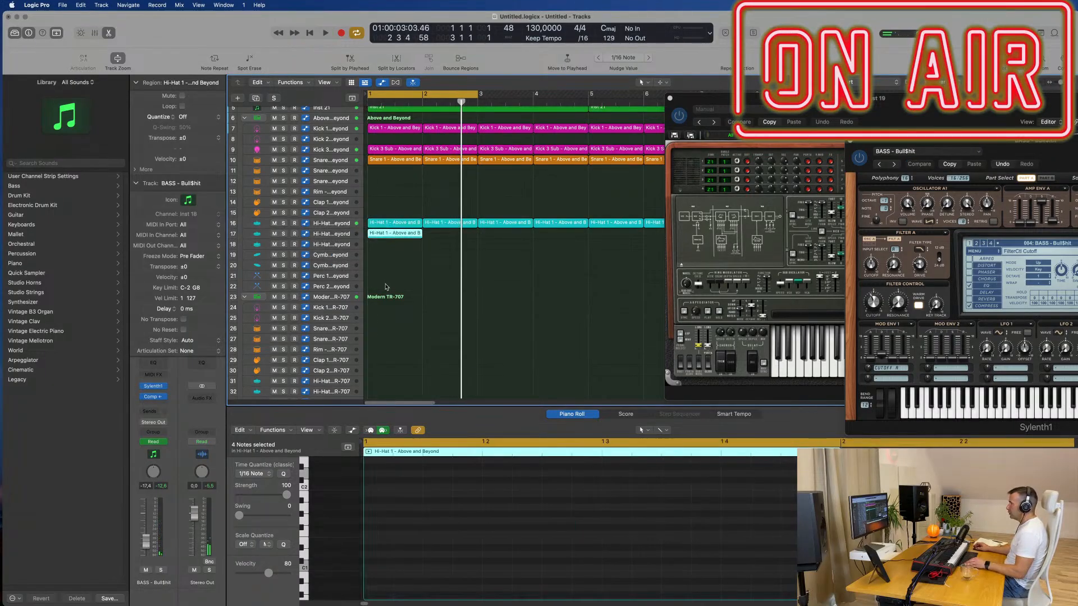
# - Move the copied hi-hat region to the Hi-Hat Closed track of the Modern TR-707 kit, keeping it at bar 1
pyautogui.scroll(-4, 392, 269)
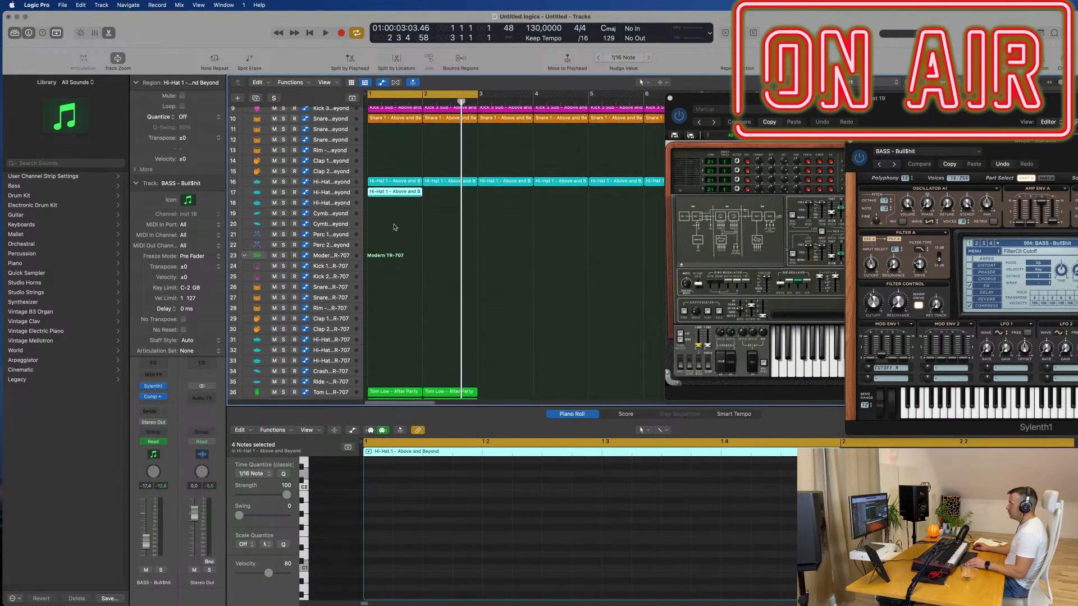
pyautogui.moveTo(390, 195); pyautogui.dragTo(386, 331)
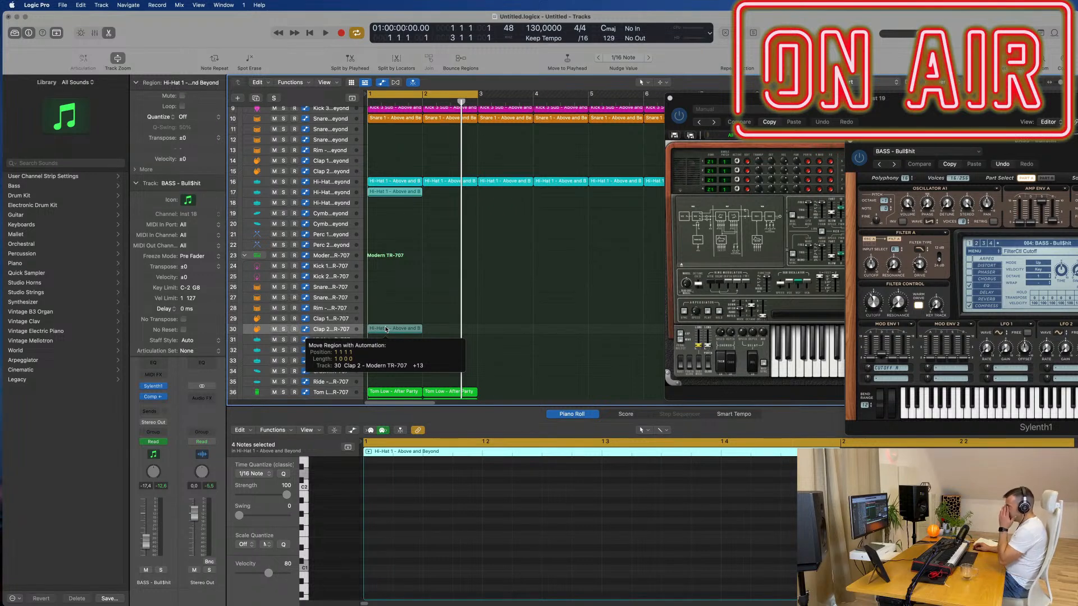
pyautogui.moveTo(386, 329)
pyautogui.mouseDown()
pyautogui.moveTo(387, 359)
pyautogui.moveTo(396, 344)
pyautogui.mouseUp()
# - Open the copied hi-hat region in the Piano Roll and duplicate its F2 notes to fill every sixteenth of the bar
pyautogui.press('e')
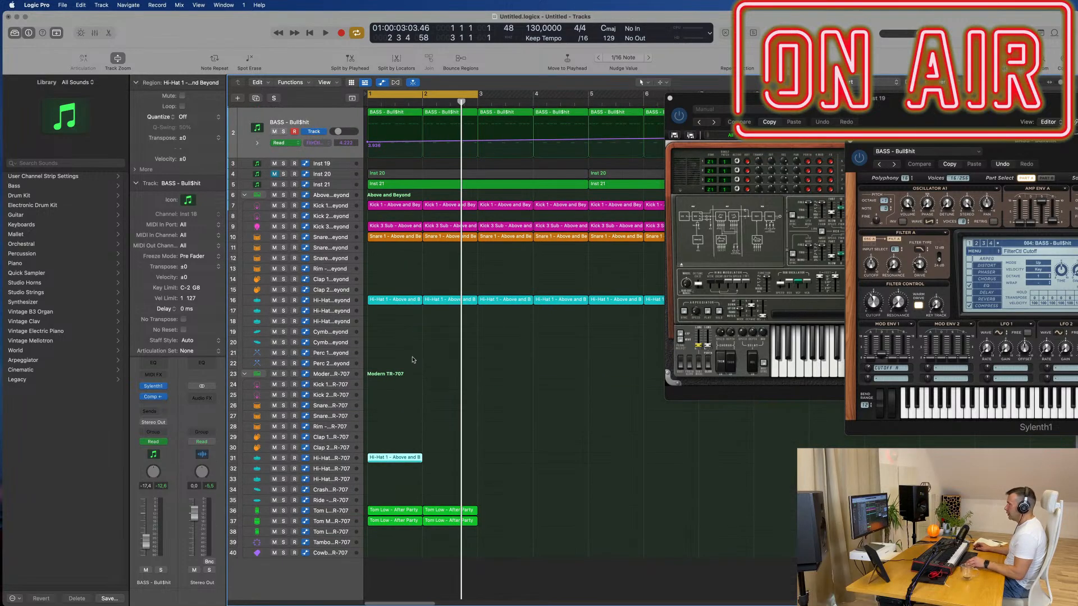
pyautogui.doubleClick(395, 458)
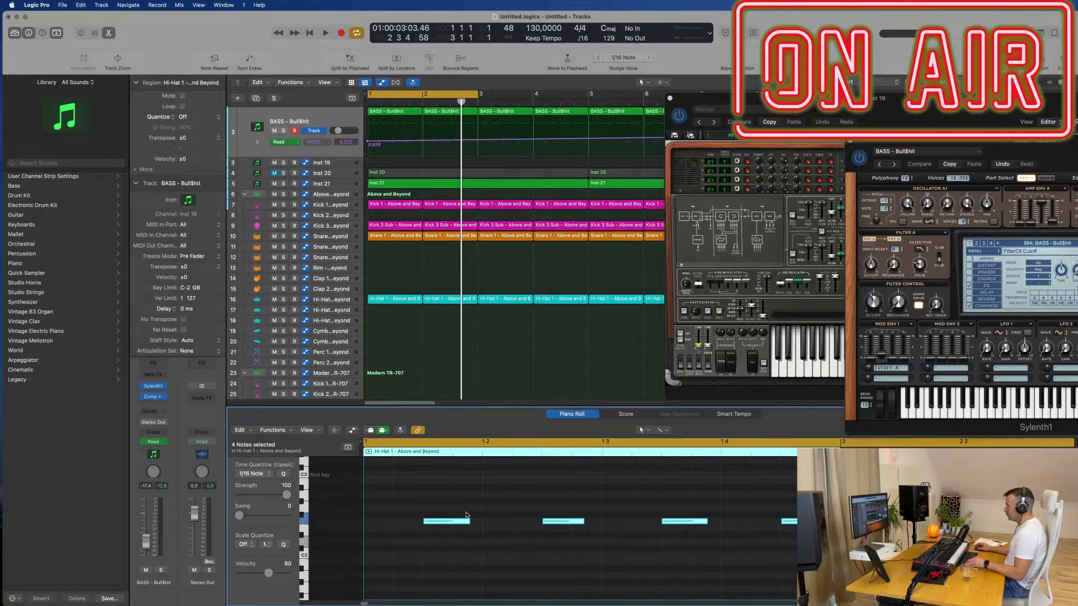
pyautogui.moveTo(442, 504); pyautogui.dragTo(828, 555)
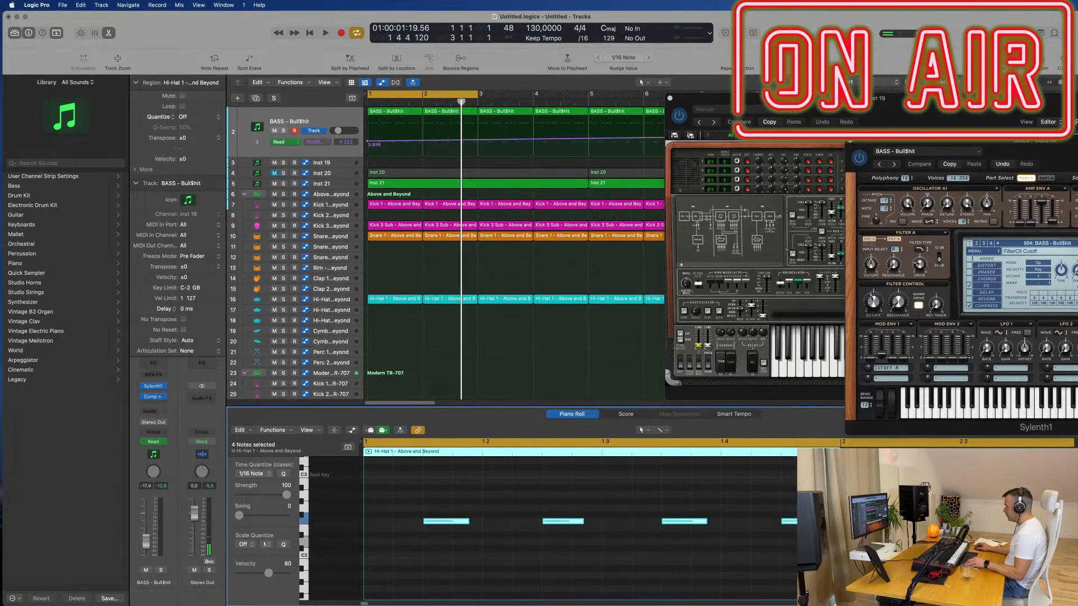
pyautogui.moveTo(434, 526); pyautogui.dragTo(467, 526)
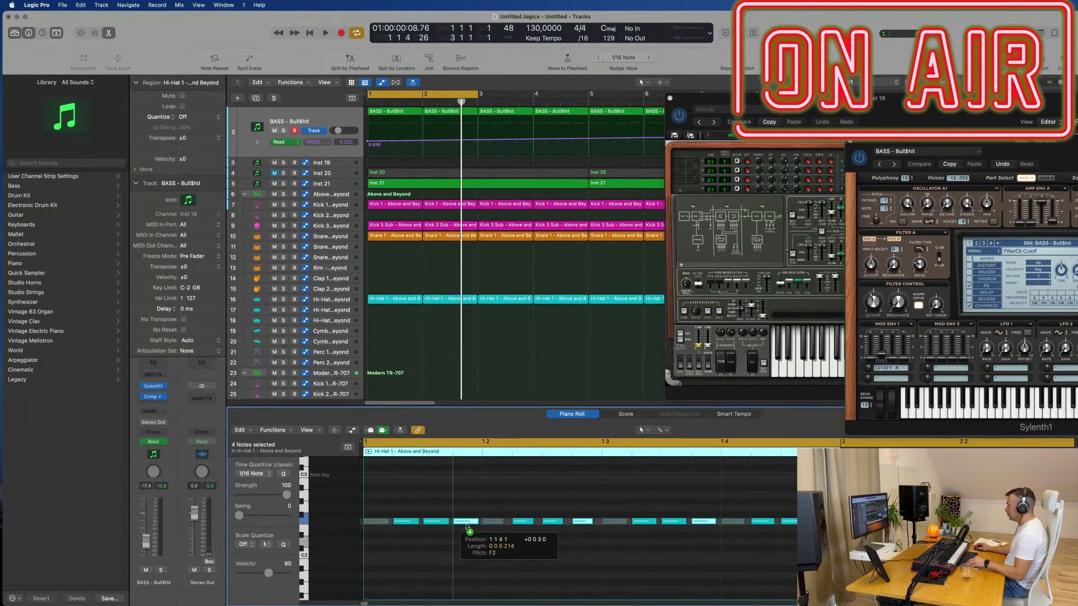
# - Play the loop and lower the Hi-Hat Closed - Modern TR-707 track's volume to about -31 dB
pyautogui.scroll(-4, 471, 336)
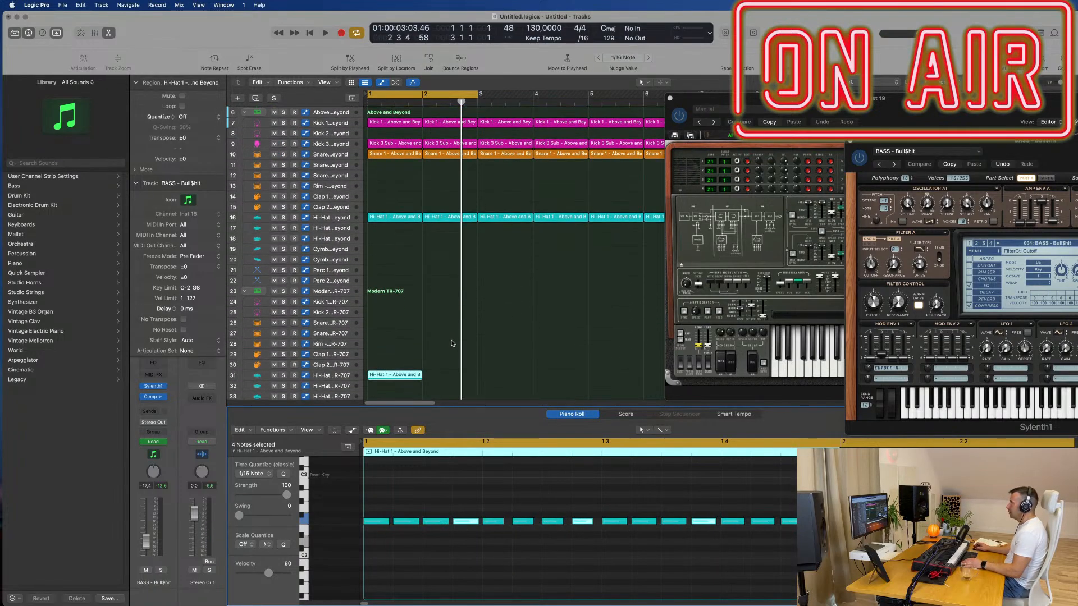
pyautogui.click(339, 372)
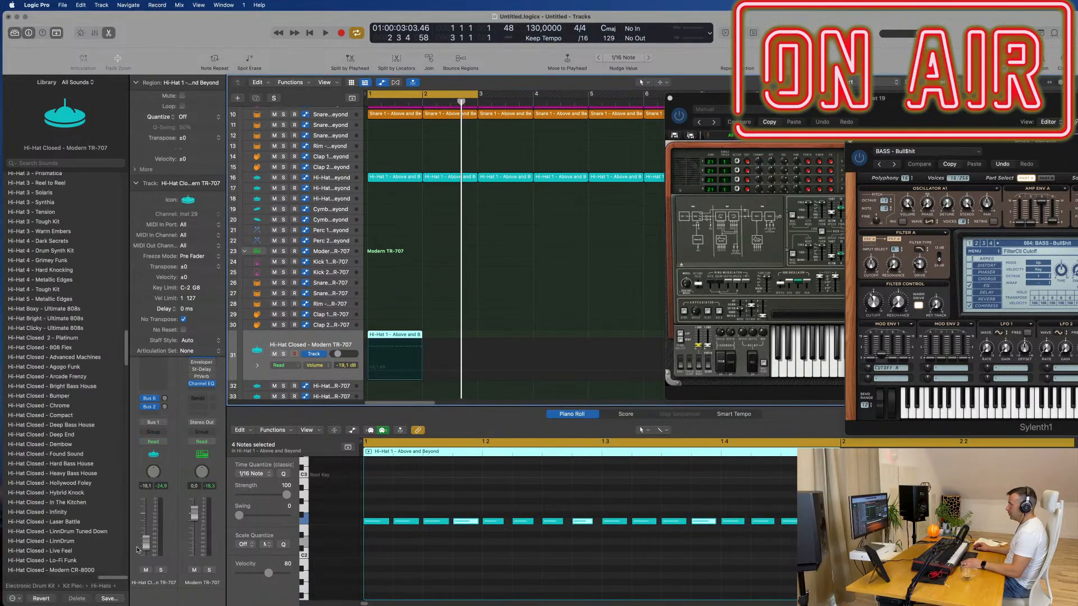
pyautogui.press('space')
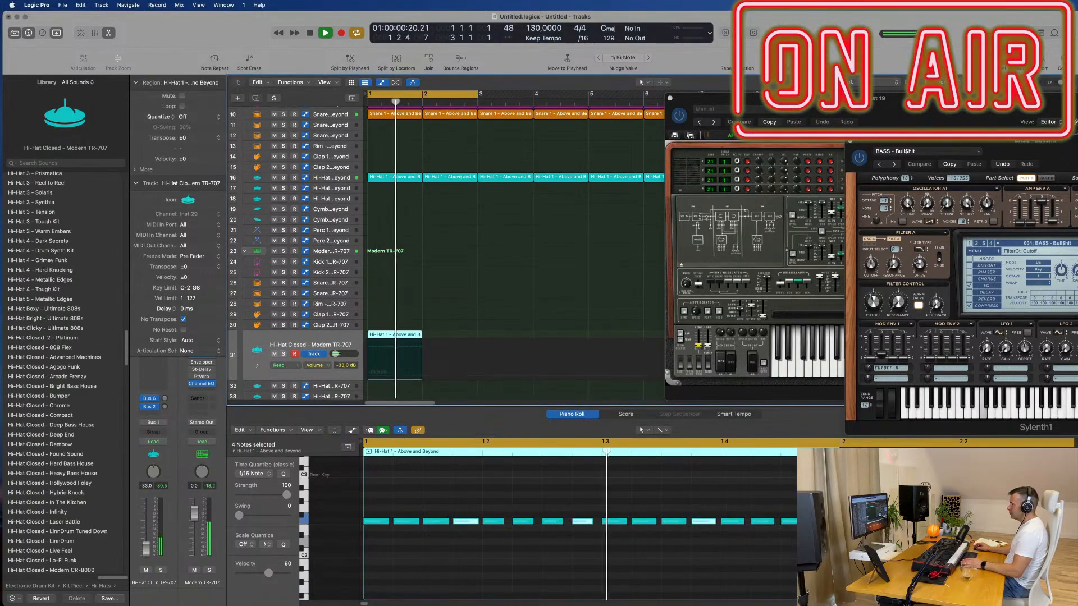
# - Transpose all notes in the TR-707 hi-hat region up one octave and repeat the region so it fills bars 1 and 2
pyautogui.press('super+a')
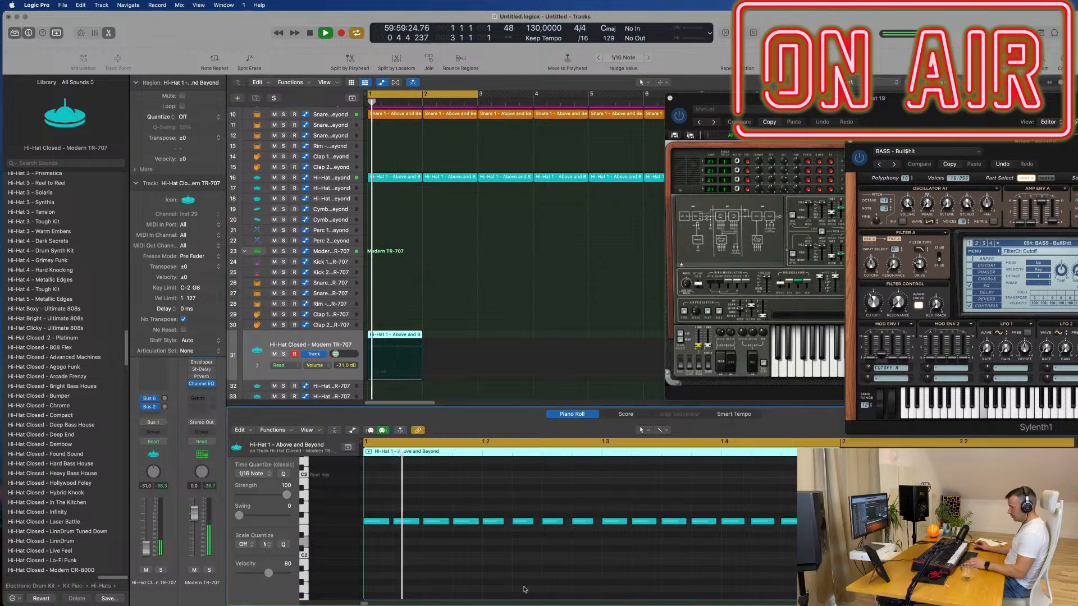
pyautogui.hotkey('alt', 'shift', 'Up')
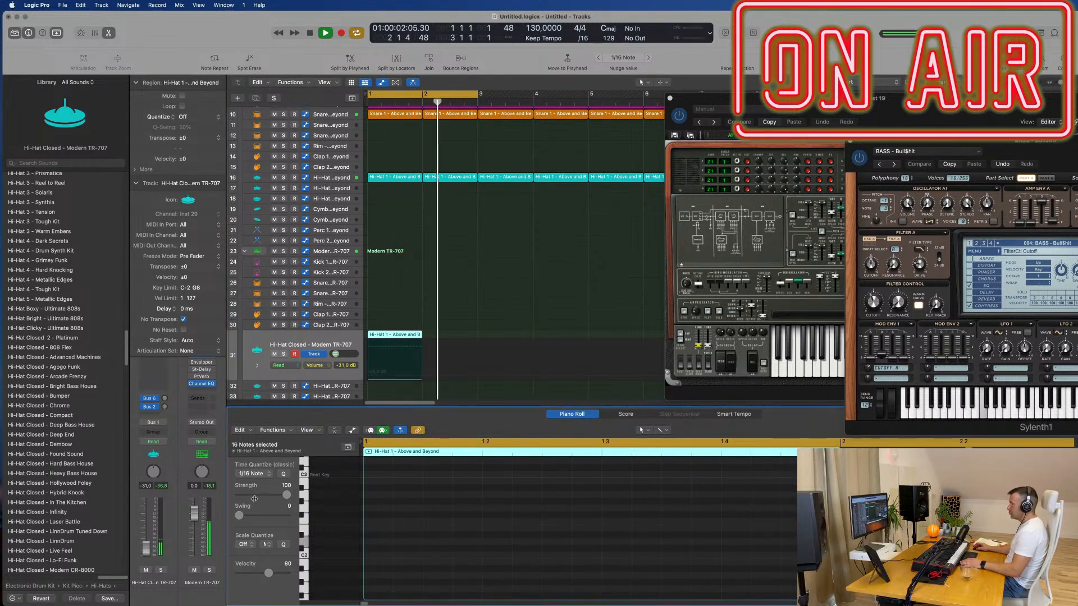
pyautogui.click(399, 338)
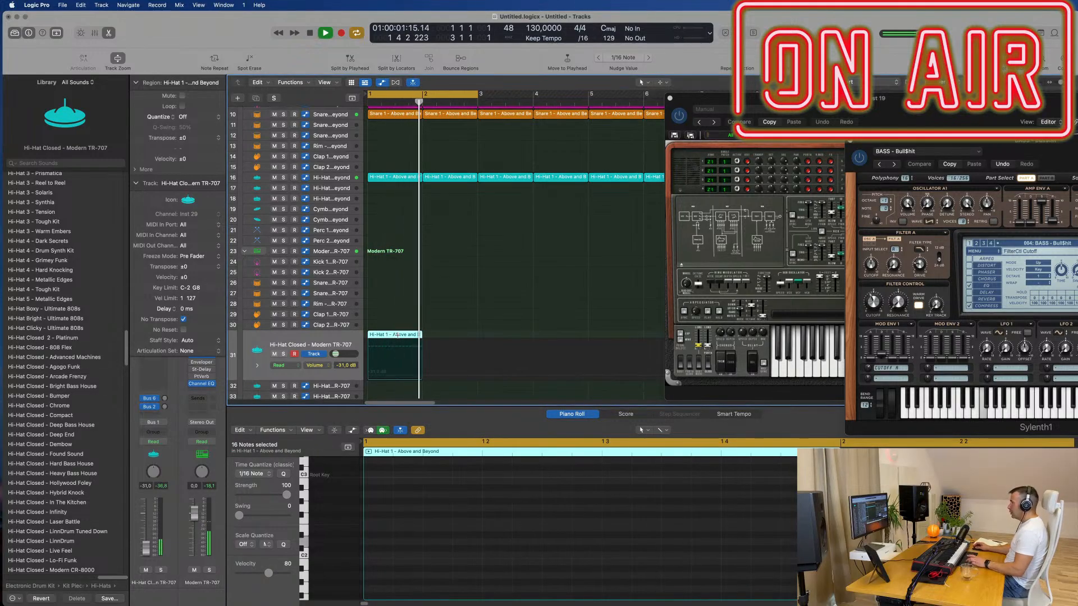
pyautogui.press('super+r')
pyautogui.press('super+r')
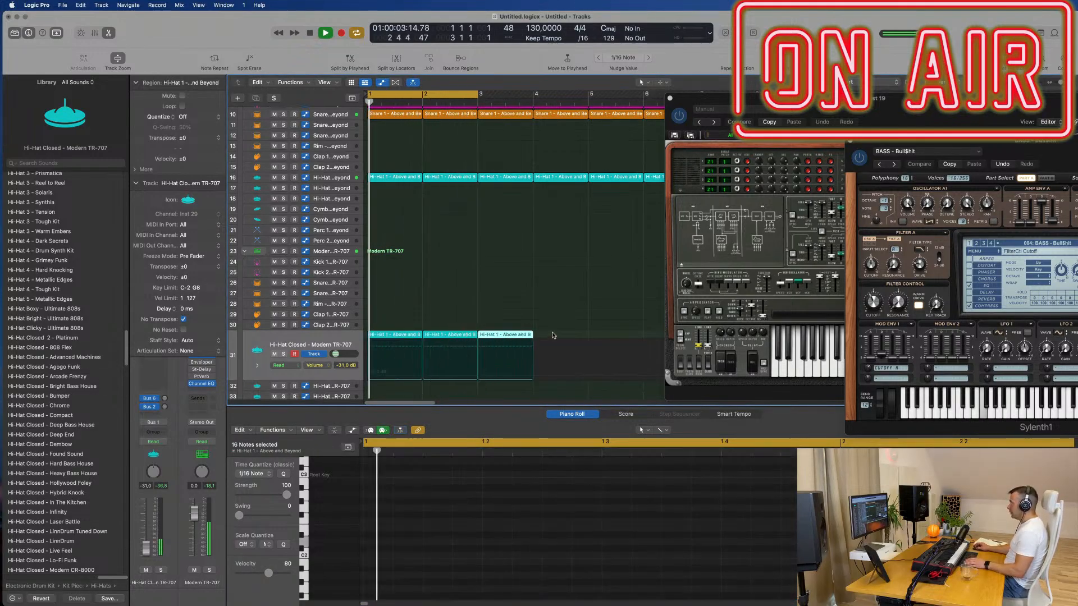
pyautogui.press('Delete')
# - Open the Hi-Hat Closed track's Sample Delay and raise the left delay to about 7.4 ms and the right to about 13.3 ms
pyautogui.moveTo(753, 100); pyautogui.dragTo(800, 102)
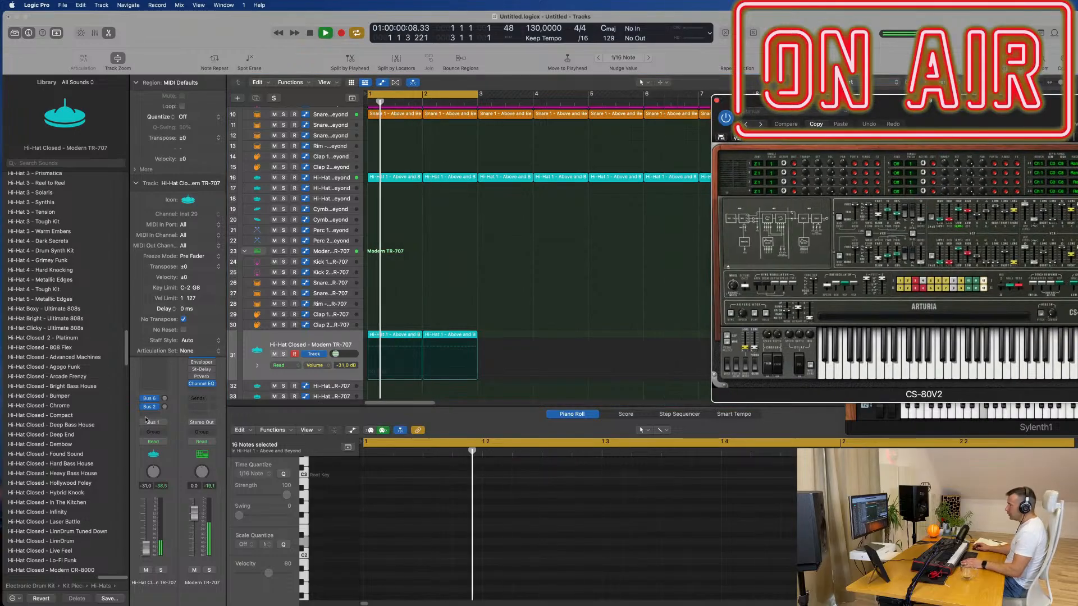
pyautogui.click(136, 183)
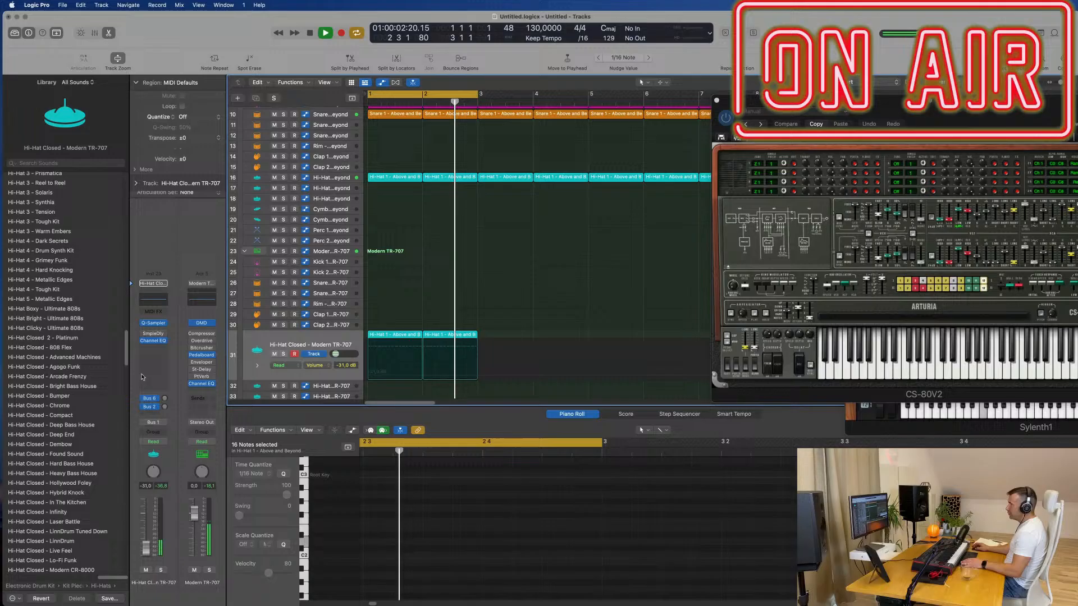
pyautogui.click(153, 334)
pyautogui.press('space')
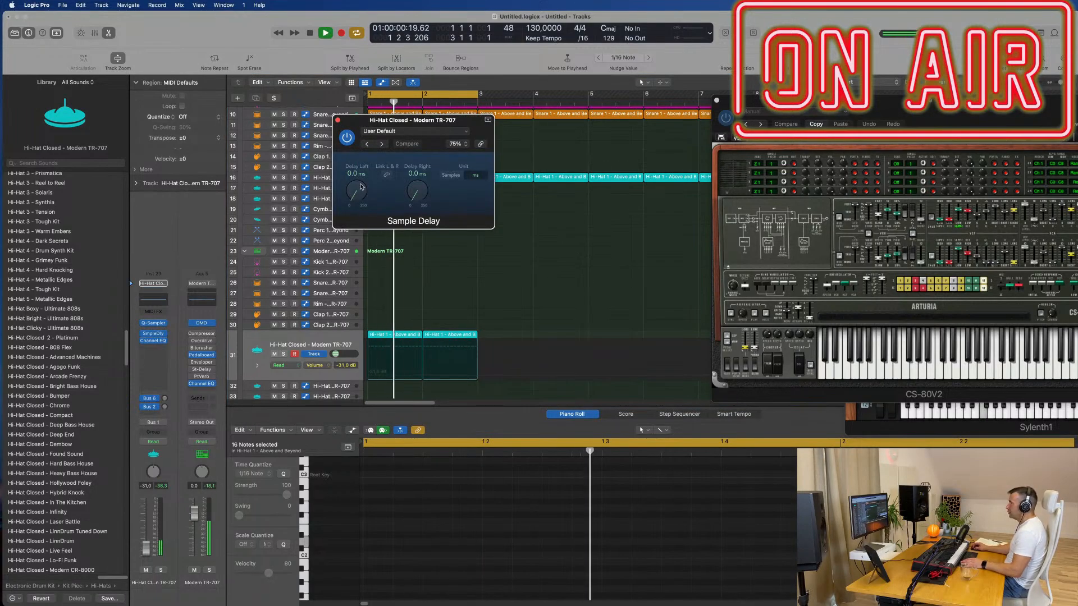
pyautogui.moveTo(357, 189); pyautogui.dragTo(424, 187)
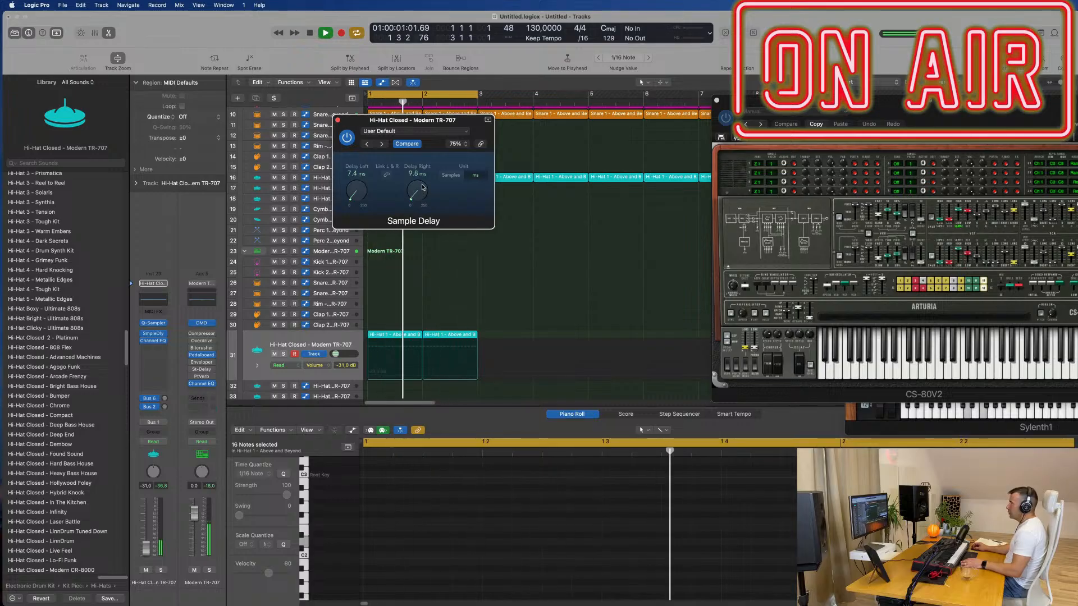
pyautogui.moveTo(423, 186); pyautogui.dragTo(423, 185)
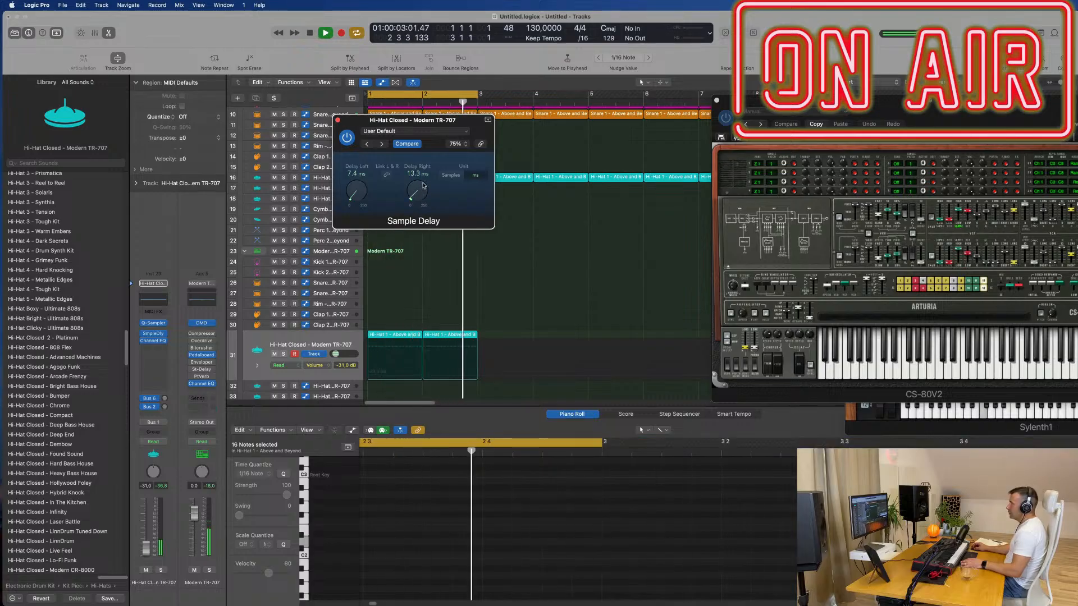
# - Set the Sample Delay's left delay to 7.0 ms and its right delay to 14.0 ms
pyautogui.doubleClick(414, 173)
pyautogui.write('15')
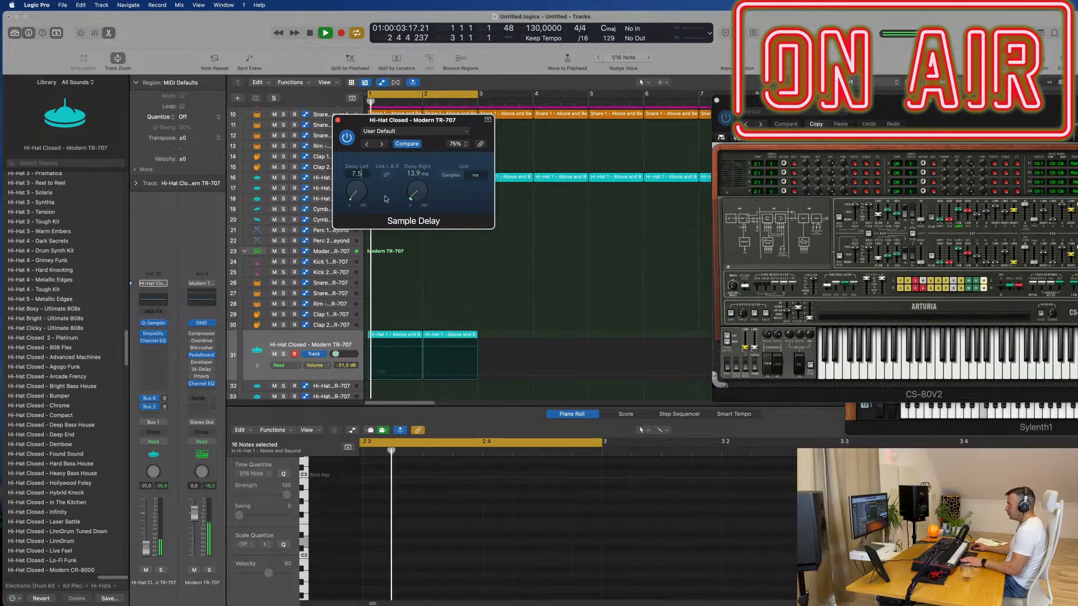
pyautogui.press('Return')
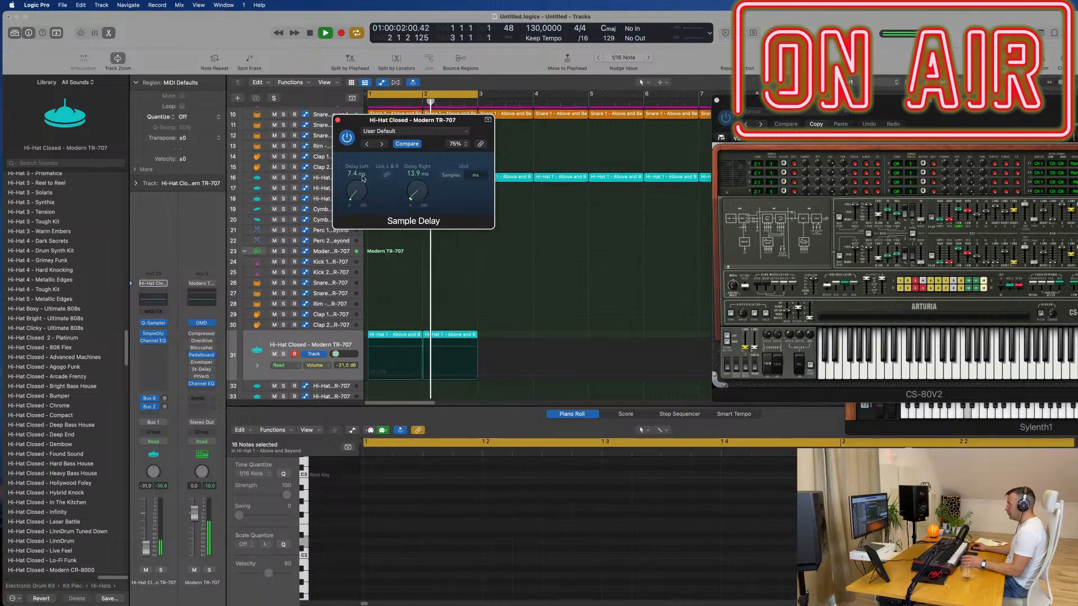
pyautogui.doubleClick(413, 174)
pyautogui.write('1')
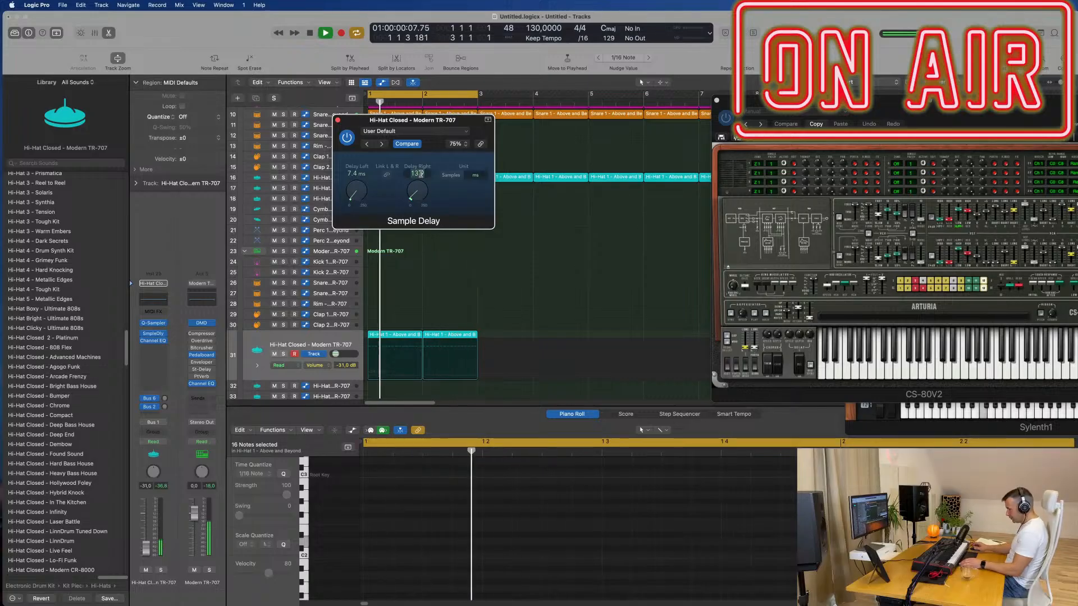
pyautogui.write('400')
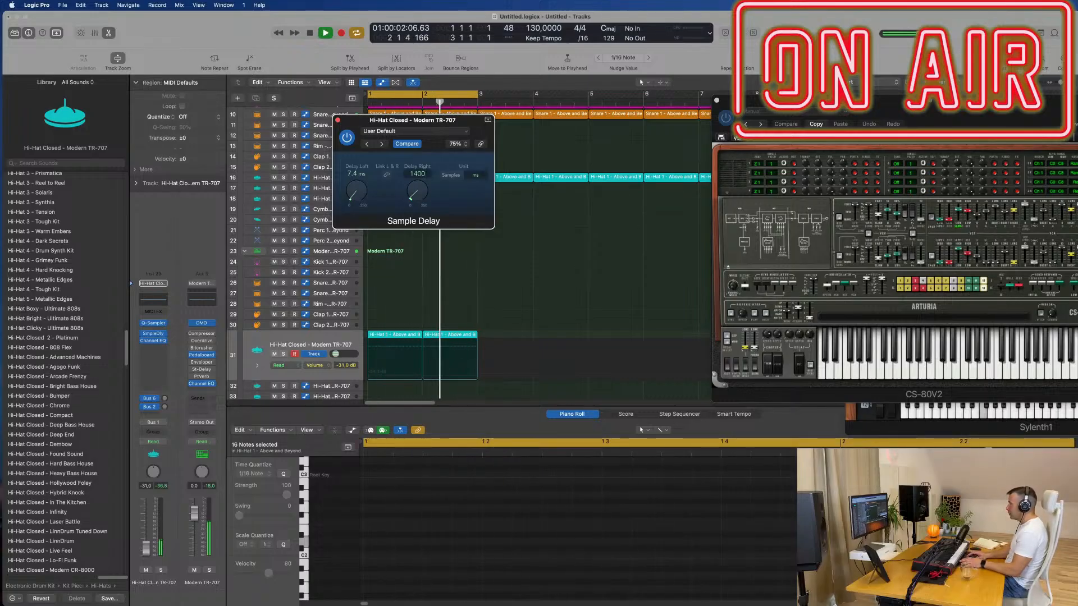
pyautogui.press('Return')
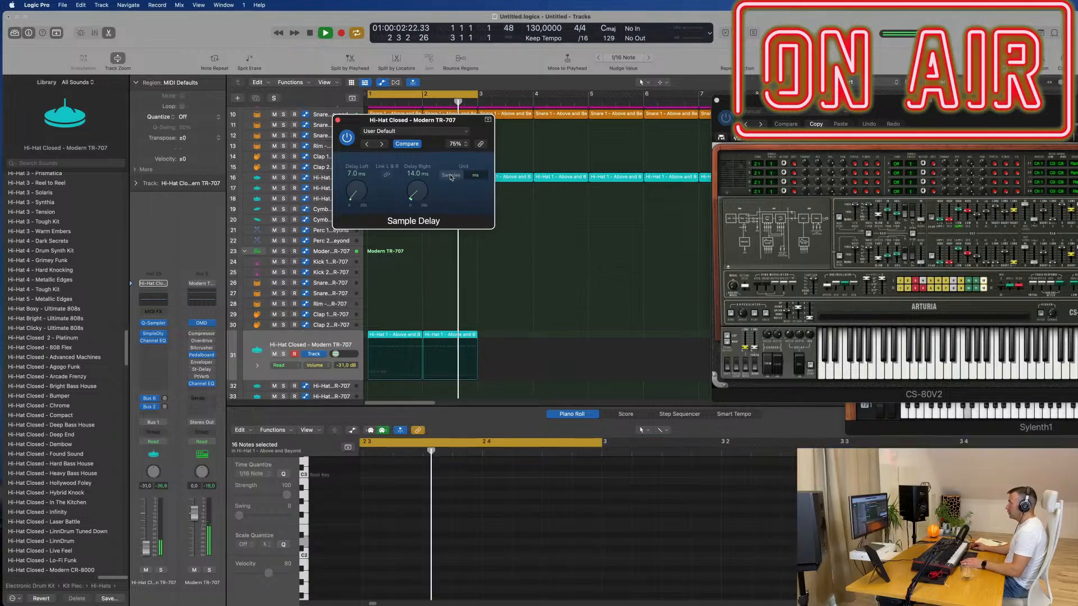
# - Try linking the left and right delays, and finish with the right delay at about 13.9 ms and the Sample Delay closed
pyautogui.click(387, 177)
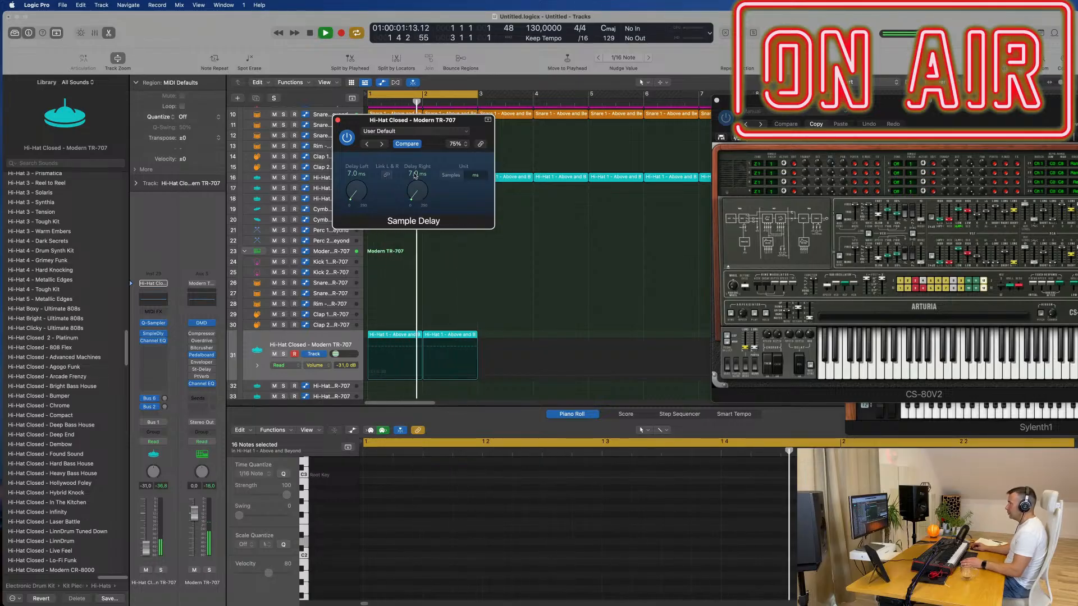
pyautogui.moveTo(414, 195)
pyautogui.mouseDown()
pyautogui.moveTo(423, 128)
pyautogui.moveTo(416, 204)
pyautogui.moveTo(416, 182)
pyautogui.moveTo(416, 193)
pyautogui.mouseUp()
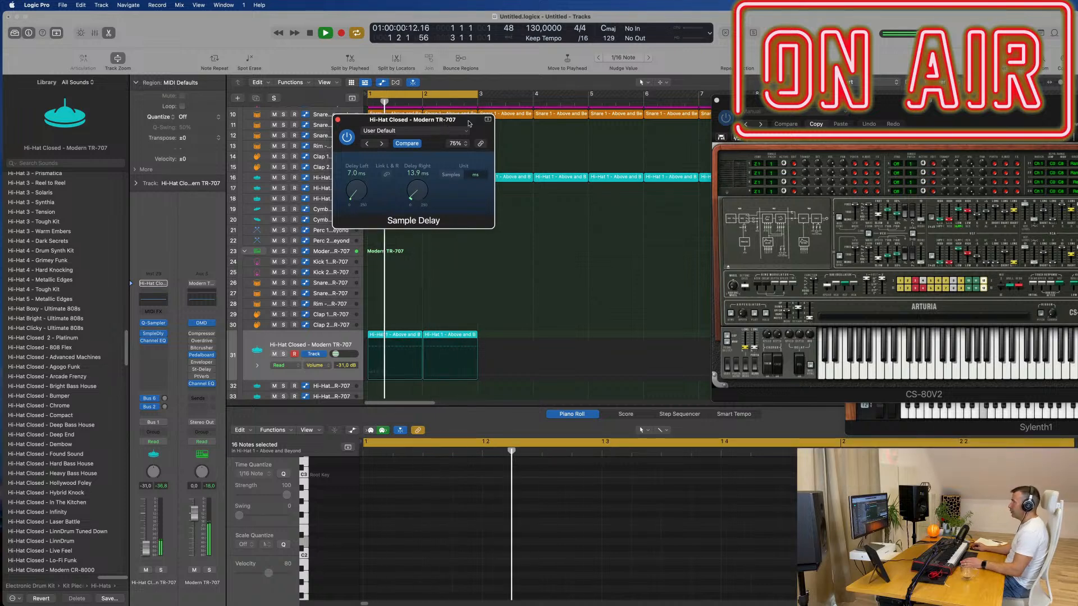
pyautogui.moveTo(445, 124); pyautogui.dragTo(722, 130)
pyautogui.click(616, 126)
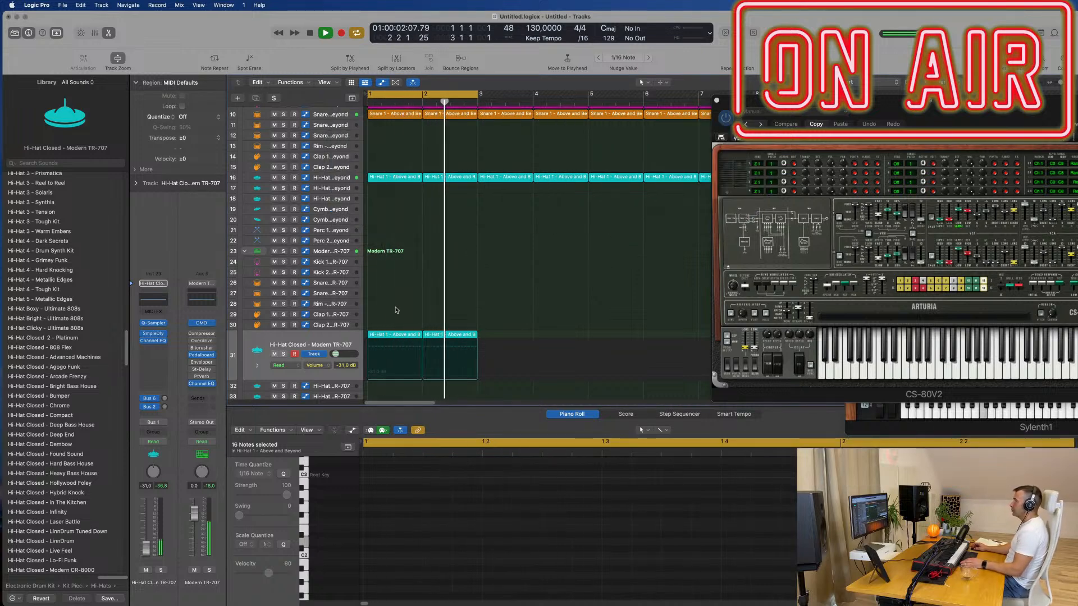
# - Unmute the Inst 20 track and lower its volume to about -16 dB
pyautogui.click(346, 343)
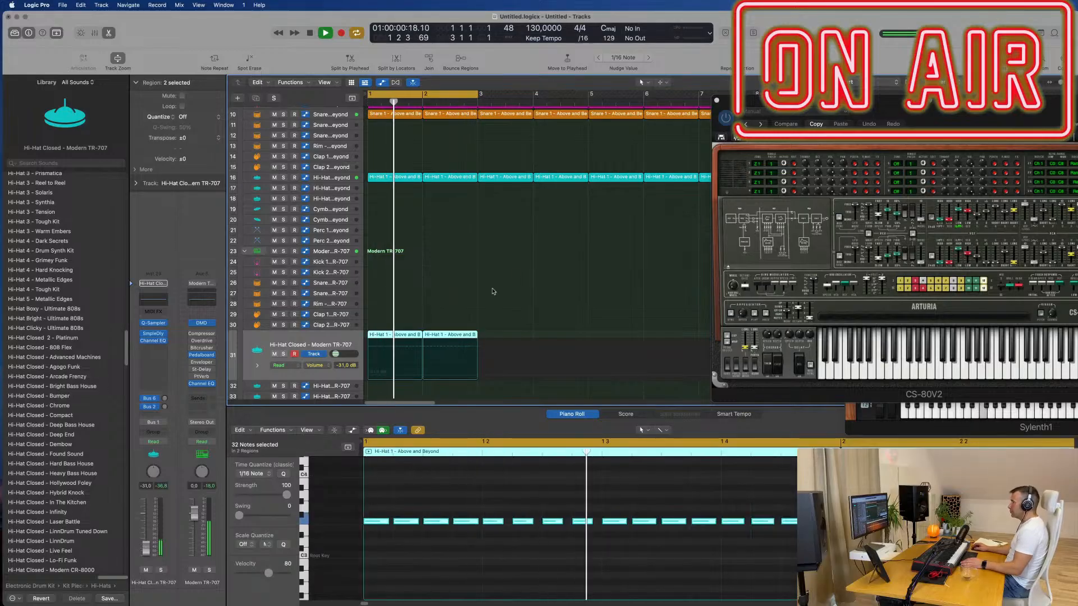
pyautogui.scroll(3, 521, 280)
pyautogui.scroll(3, 521, 281)
pyautogui.scroll(-3, 511, 281)
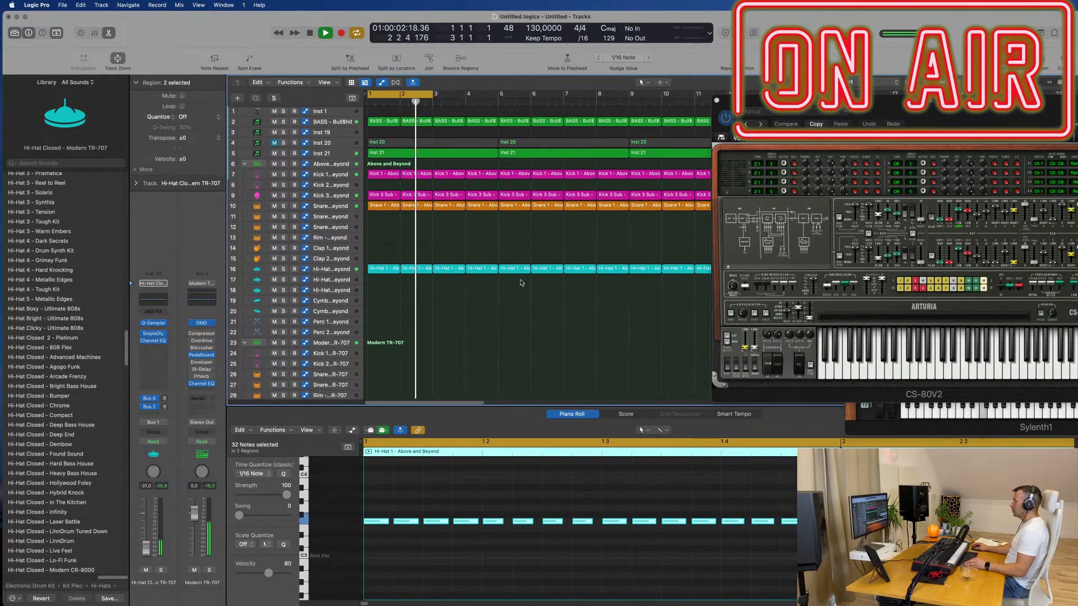
pyautogui.click(334, 146)
pyautogui.click(274, 161)
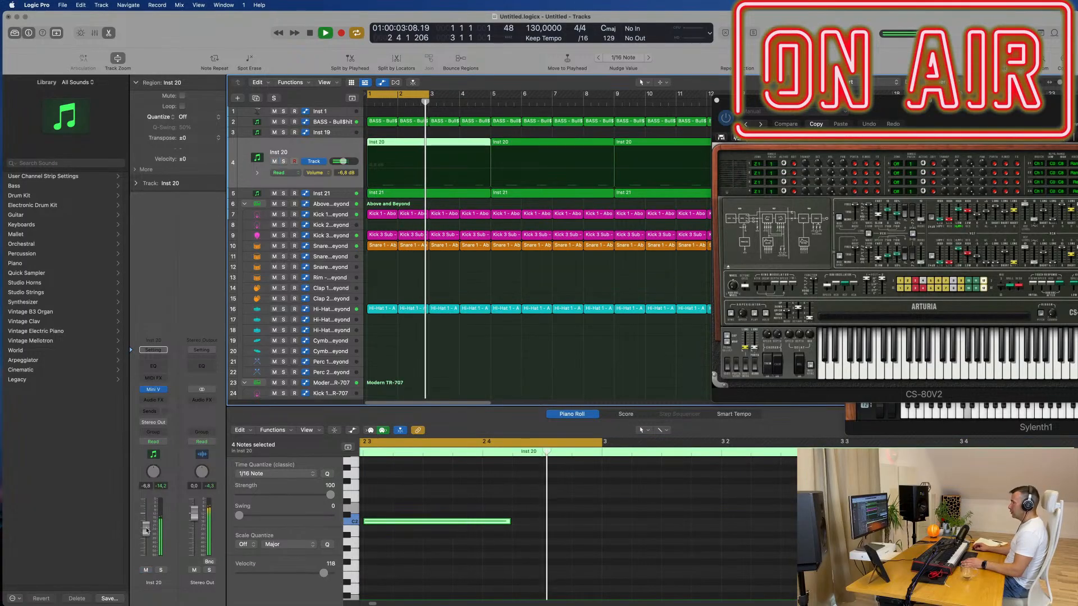
pyautogui.moveTo(146, 531); pyautogui.dragTo(144, 536)
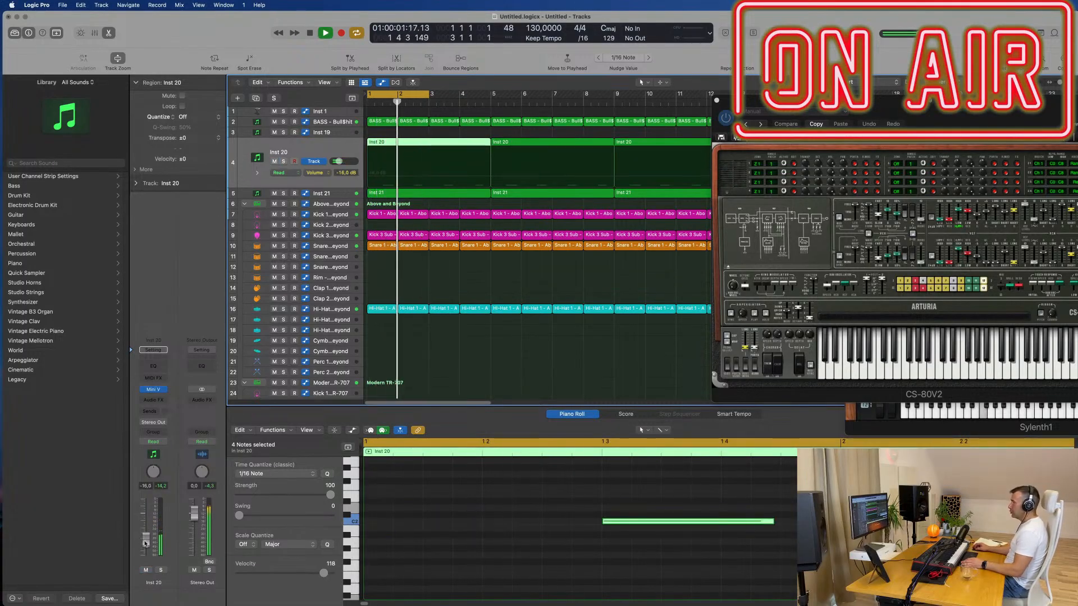
# - Lower the Inst 20 track's volume to -20 dB
pyautogui.moveTo(144, 544); pyautogui.dragTo(145, 547)
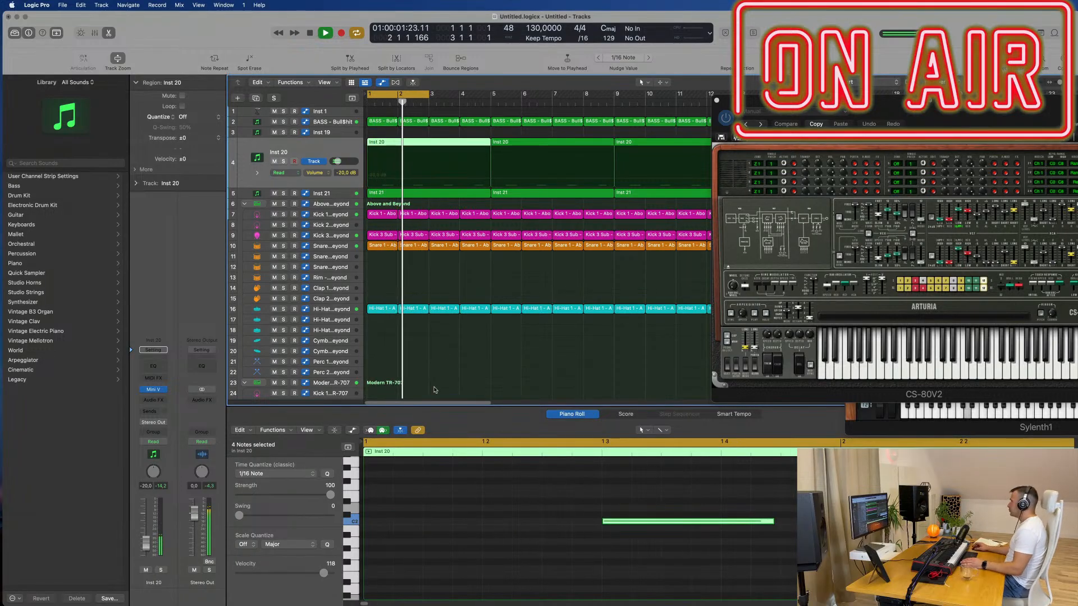
pyautogui.press('super+Left')
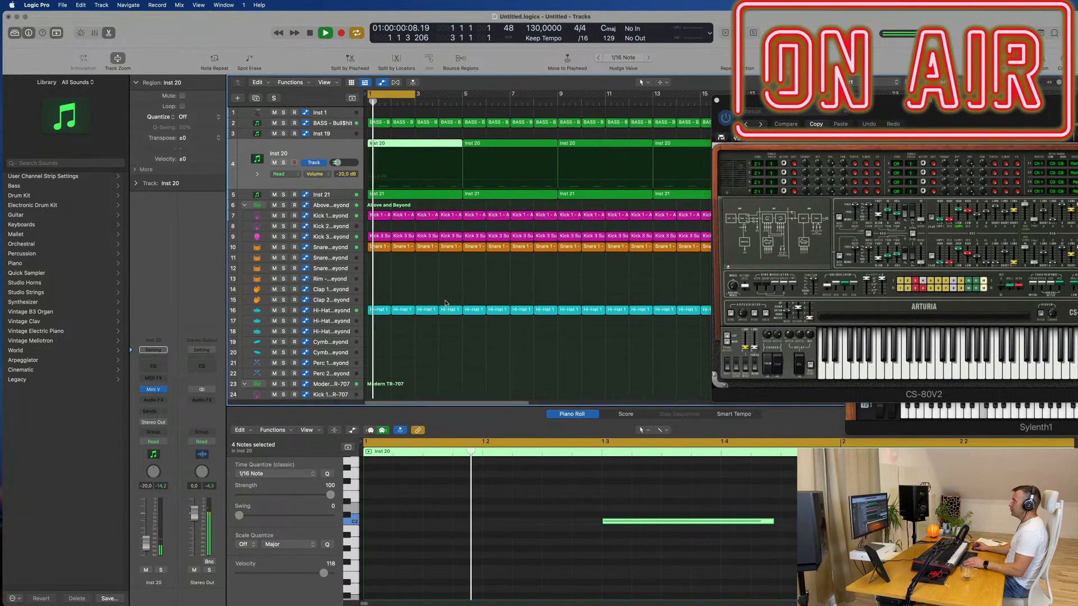
# - Select the Inst 1 track and open its Alchemy instrument
pyautogui.click(330, 122)
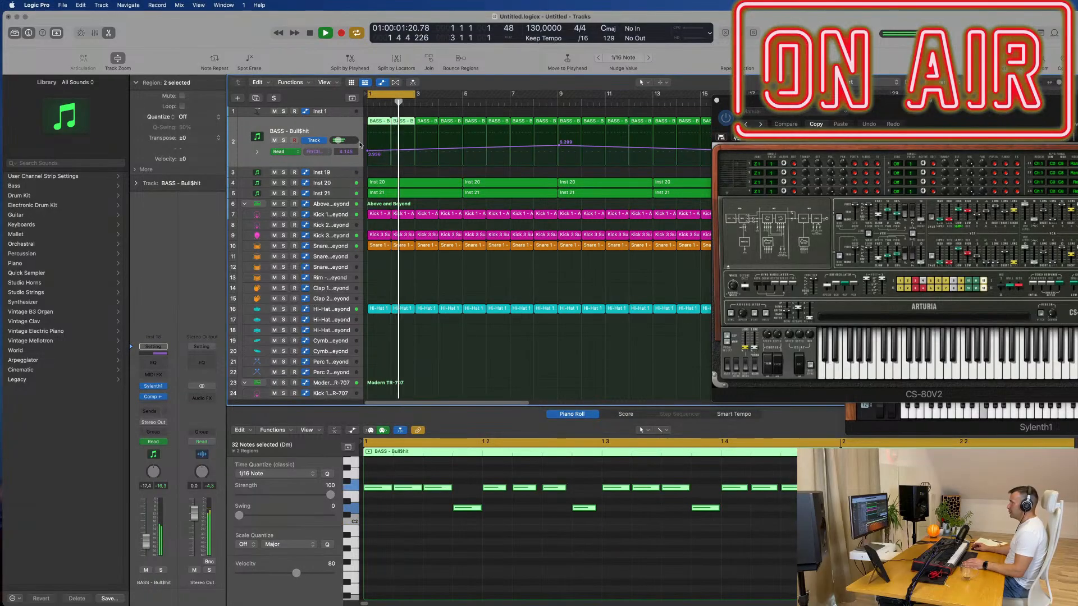
pyautogui.click(337, 177)
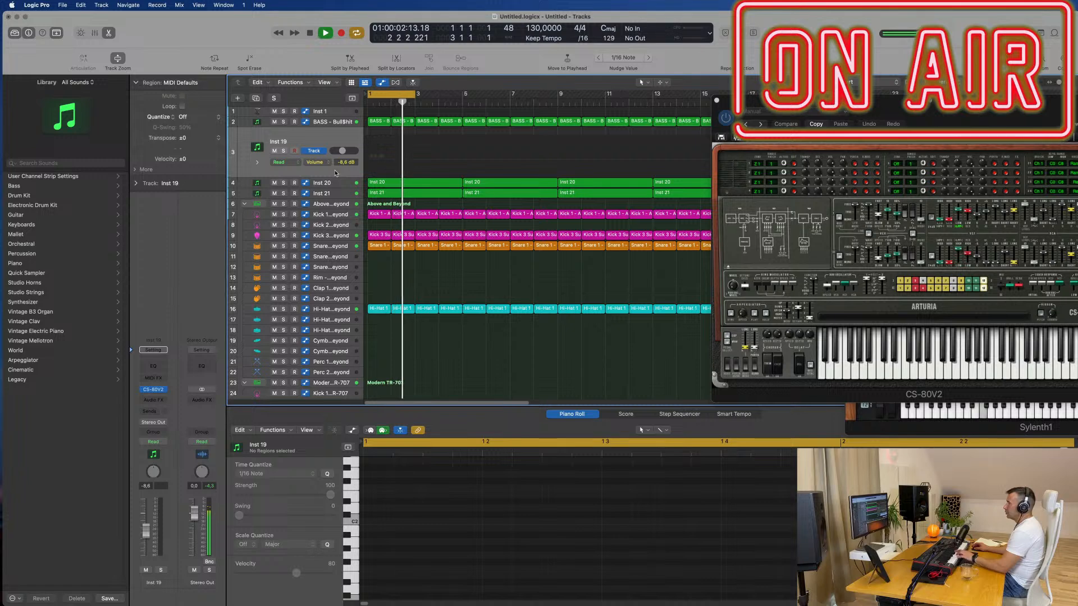
pyautogui.click(337, 113)
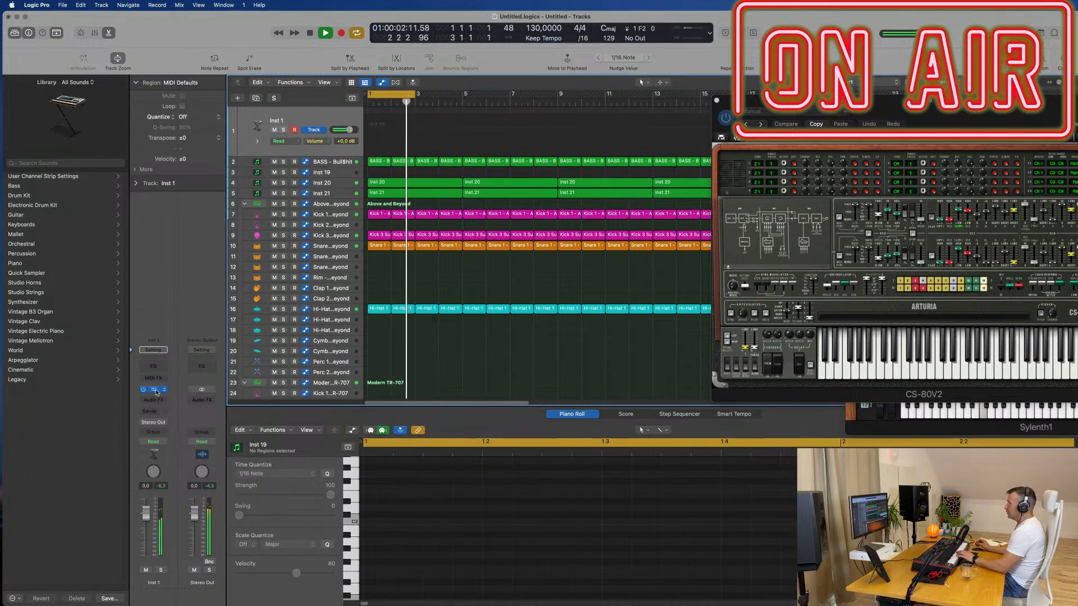
pyautogui.moveTo(518, 128); pyautogui.dragTo(365, 197)
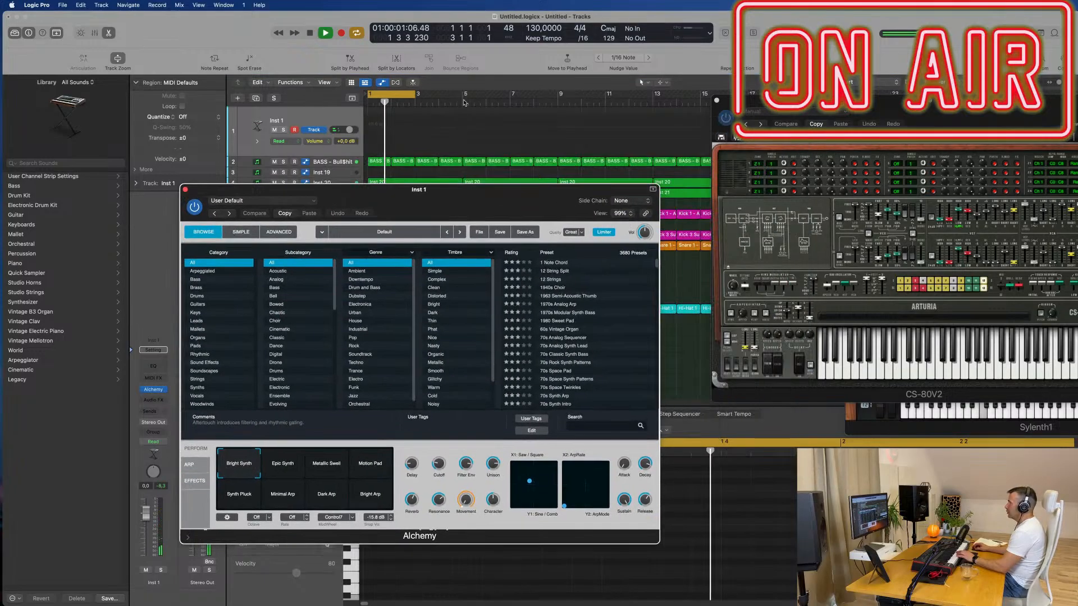
# - Extend the cycle range to eight bars, ending at bar 9, and repeat the TR-707 hi-hat and tom regions to fill it
pyautogui.moveTo(416, 95); pyautogui.dragTo(560, 105)
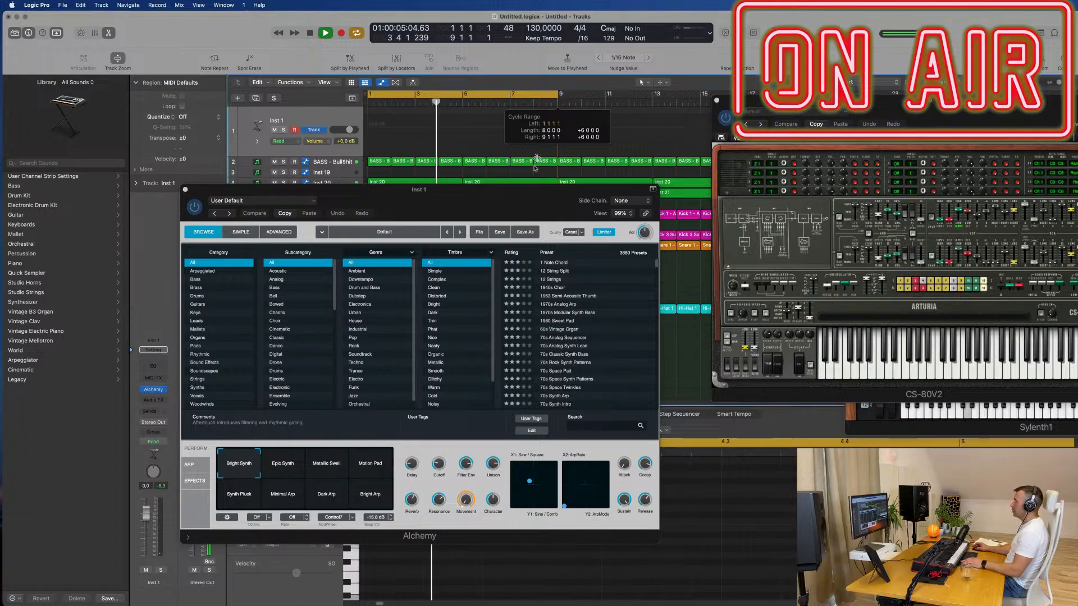
pyautogui.moveTo(539, 191); pyautogui.dragTo(549, 190)
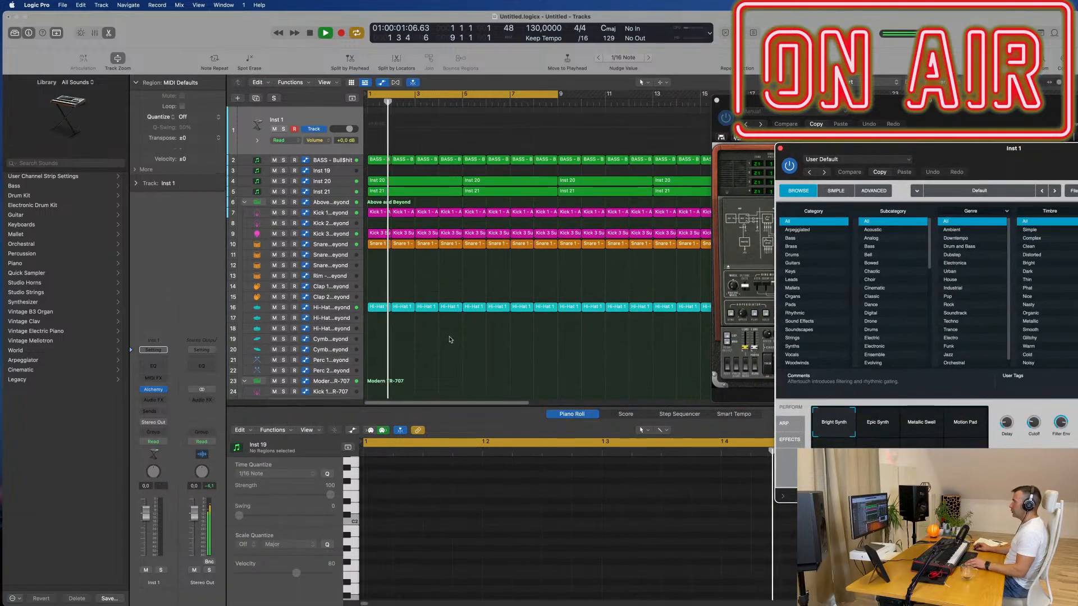
pyautogui.scroll(-8, 451, 314)
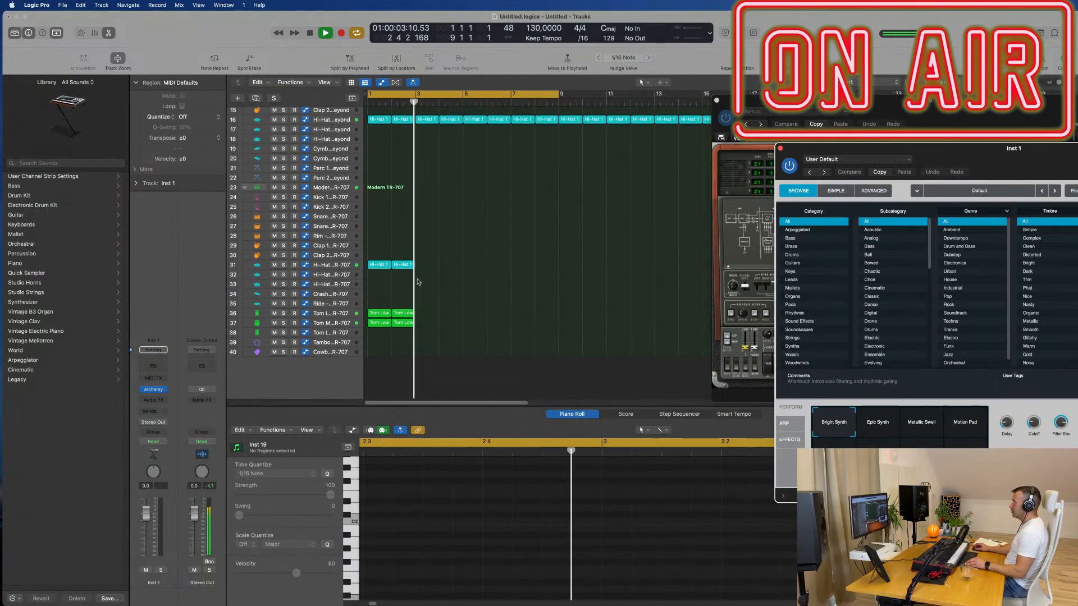
pyautogui.moveTo(462, 242); pyautogui.dragTo(357, 340)
pyautogui.press('super+r')
pyautogui.press('super+r')
pyautogui.press('super+r')
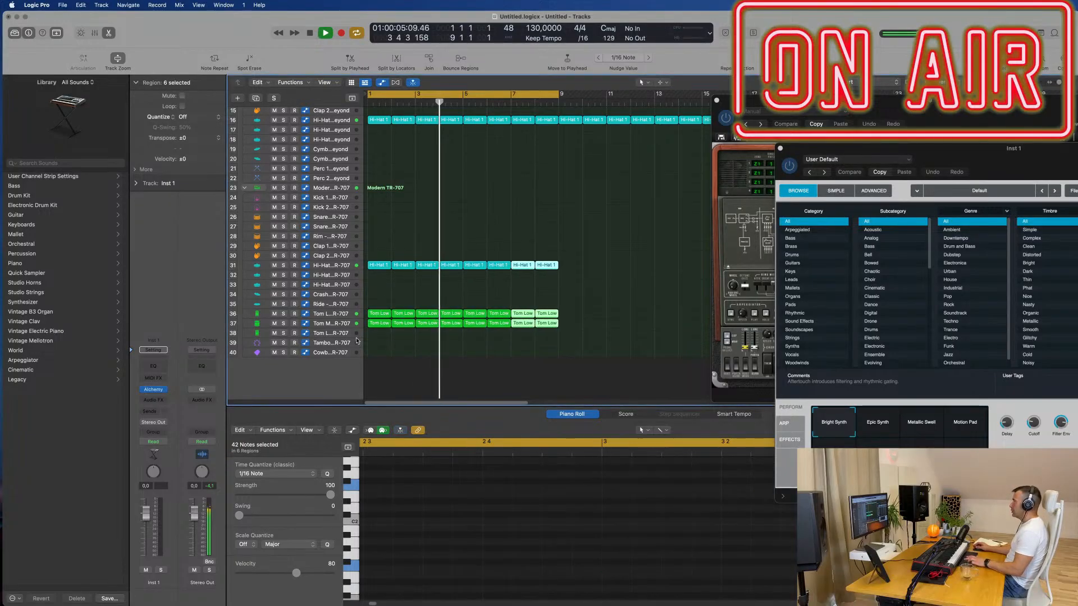
pyautogui.scroll(-3, 496, 218)
pyautogui.scroll(8, 497, 217)
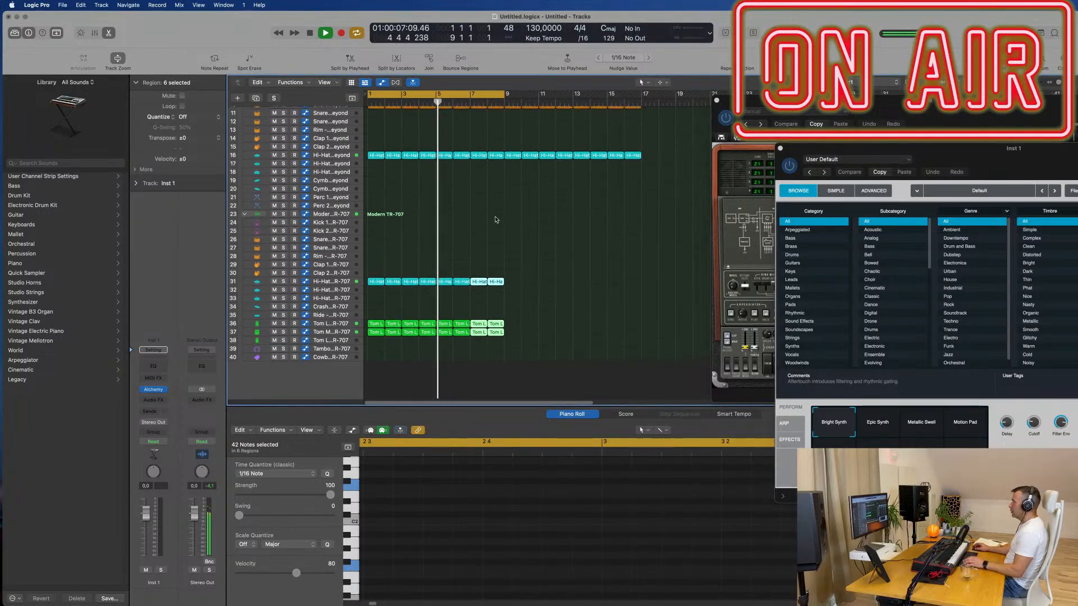
# - Restart playback and browse Alchemy's preset categories, trying Strings and finishing with the list filtered to Brass
pyautogui.press('space')
pyautogui.moveTo(888, 147); pyautogui.dragTo(542, 153)
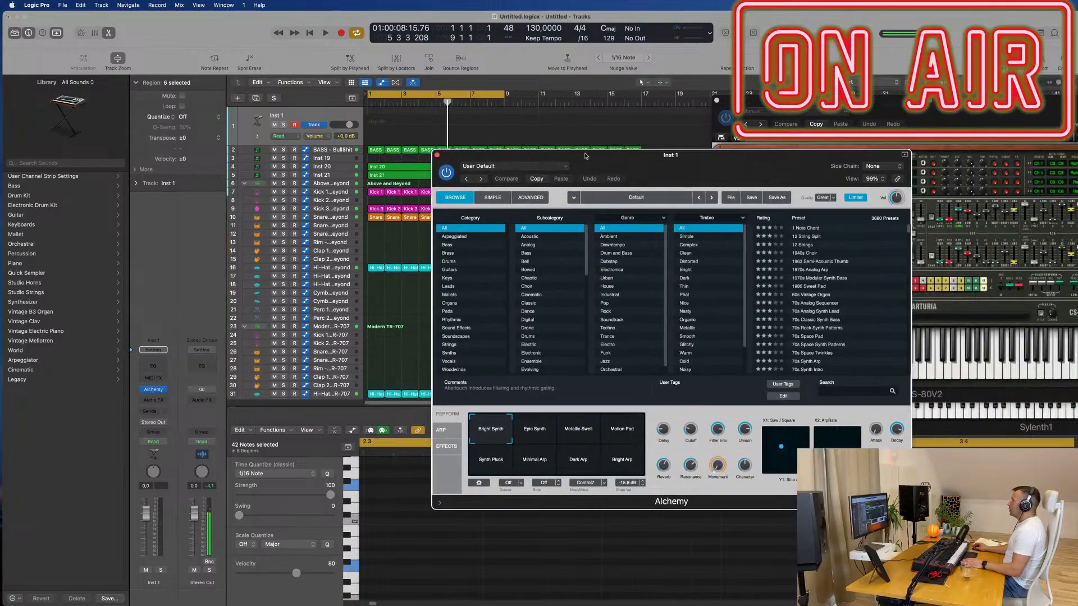
pyautogui.press('space')
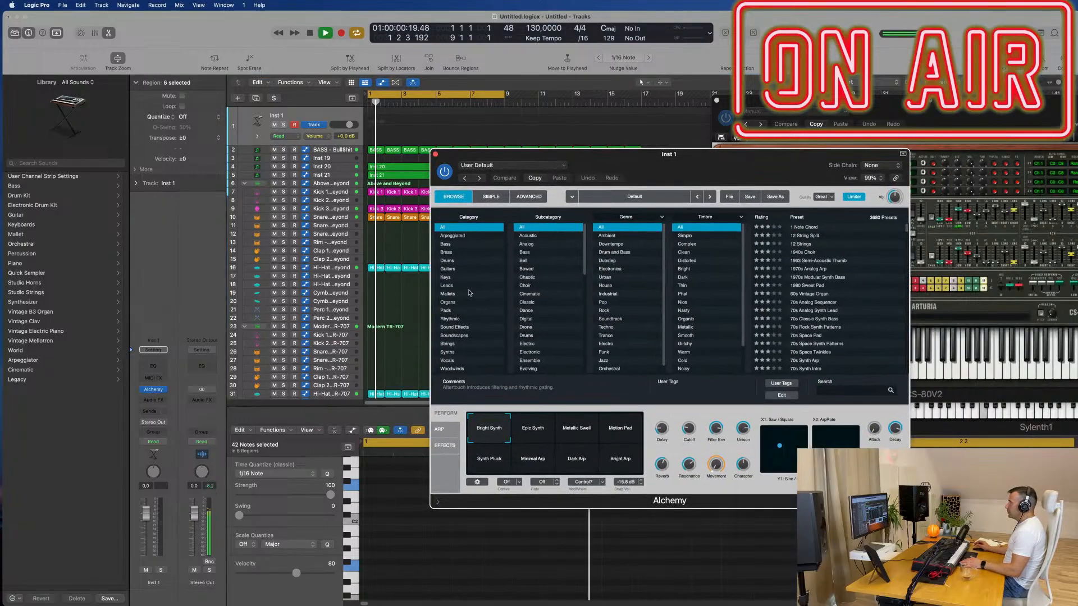
pyautogui.click(451, 344)
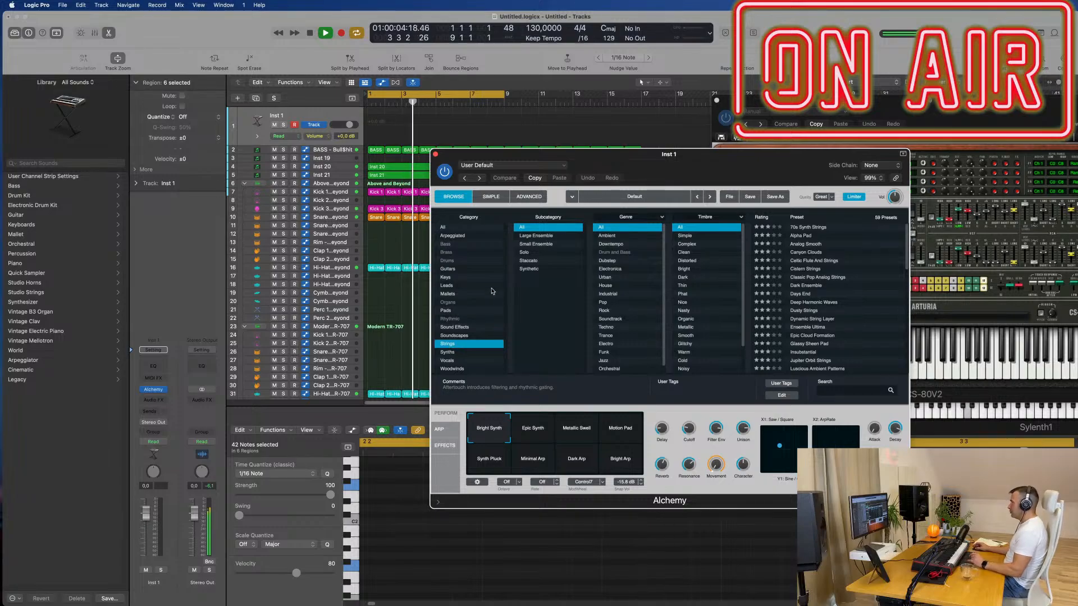
pyautogui.click(443, 228)
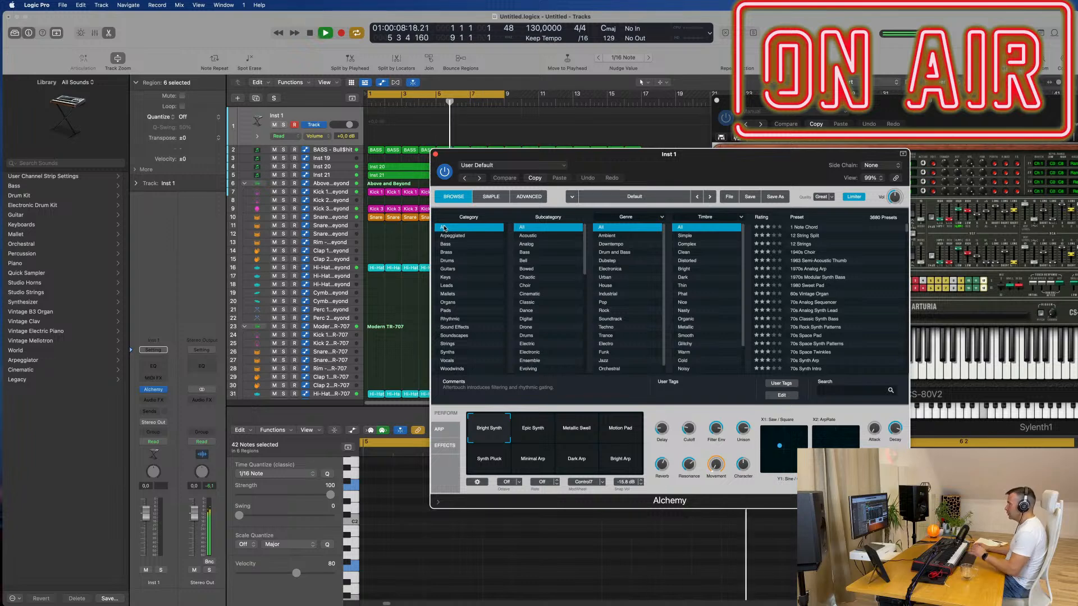
pyautogui.click(460, 253)
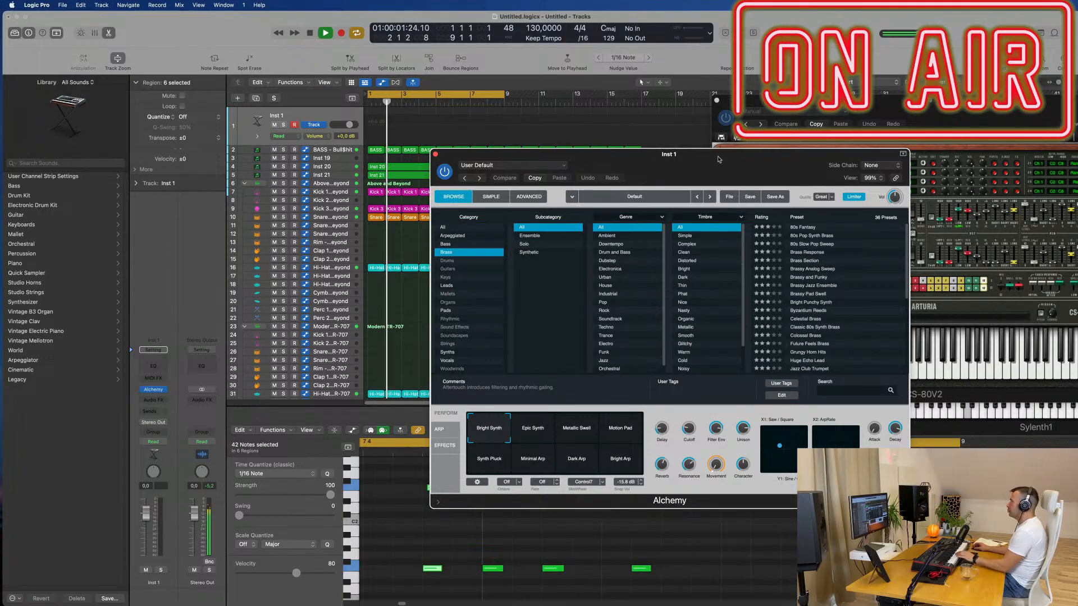
# - Load the 80s Fantasy brass preset and lower the Inst 1 track's volume to -7 dB
pyautogui.moveTo(719, 159); pyautogui.dragTo(678, 191)
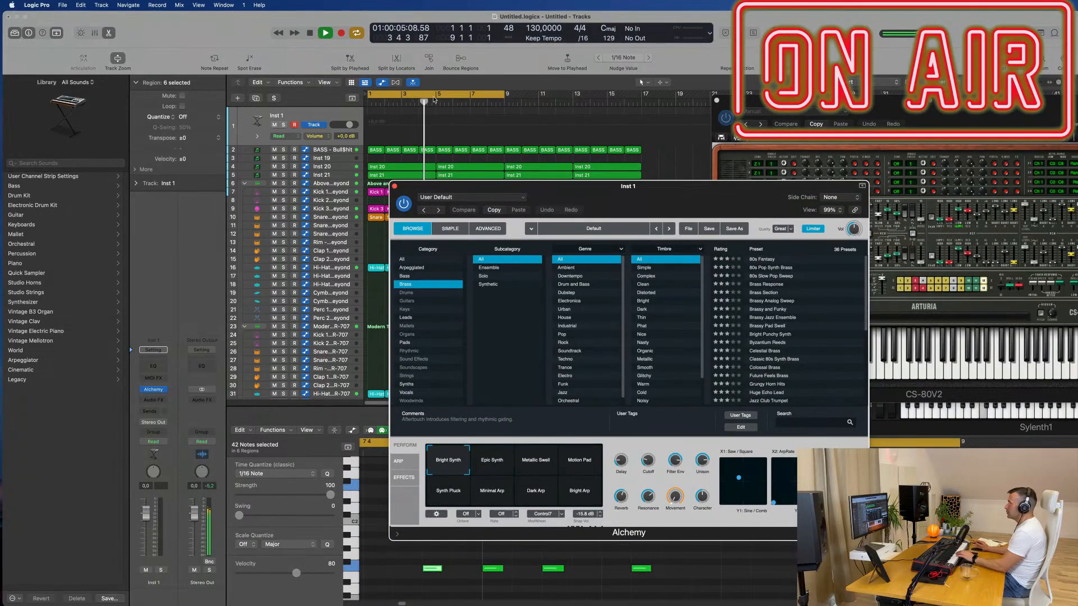
pyautogui.click(147, 534)
# - Audition the 80s Fantasy performance snapshots Punchy, Slow Filter, Laws Of Aviation, Brighter, Tin Horns, Comb Filter and Soft
pyautogui.click(508, 452)
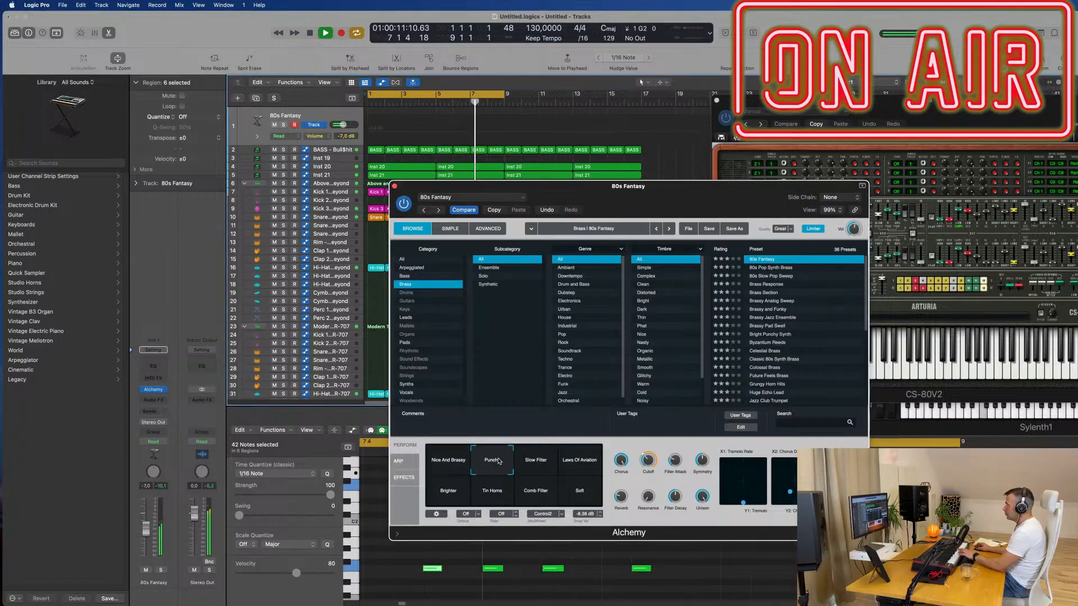
pyautogui.click(538, 464)
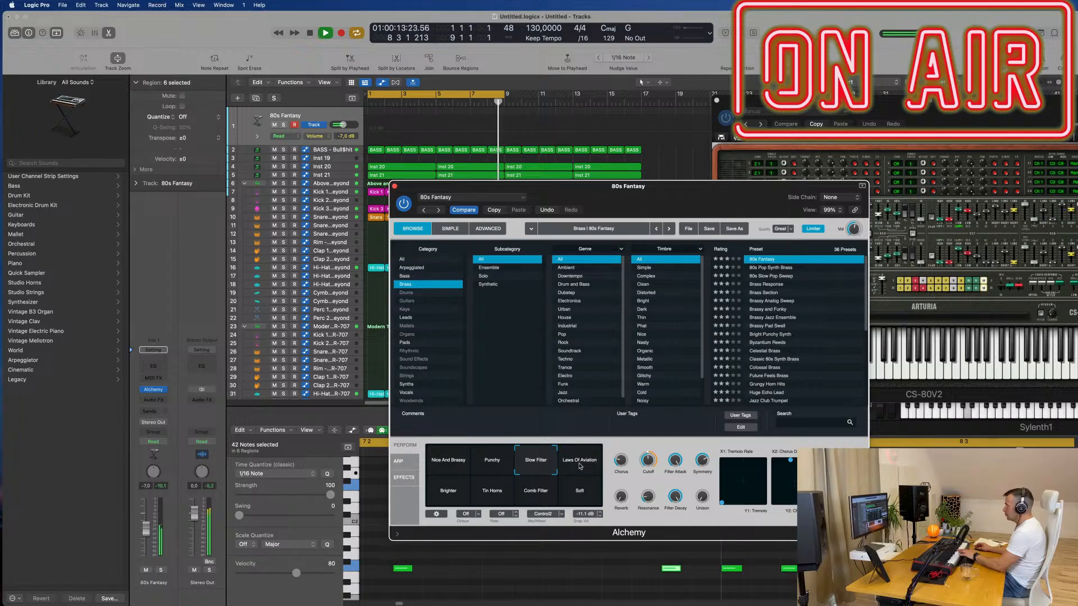
pyautogui.click(580, 466)
pyautogui.click(449, 493)
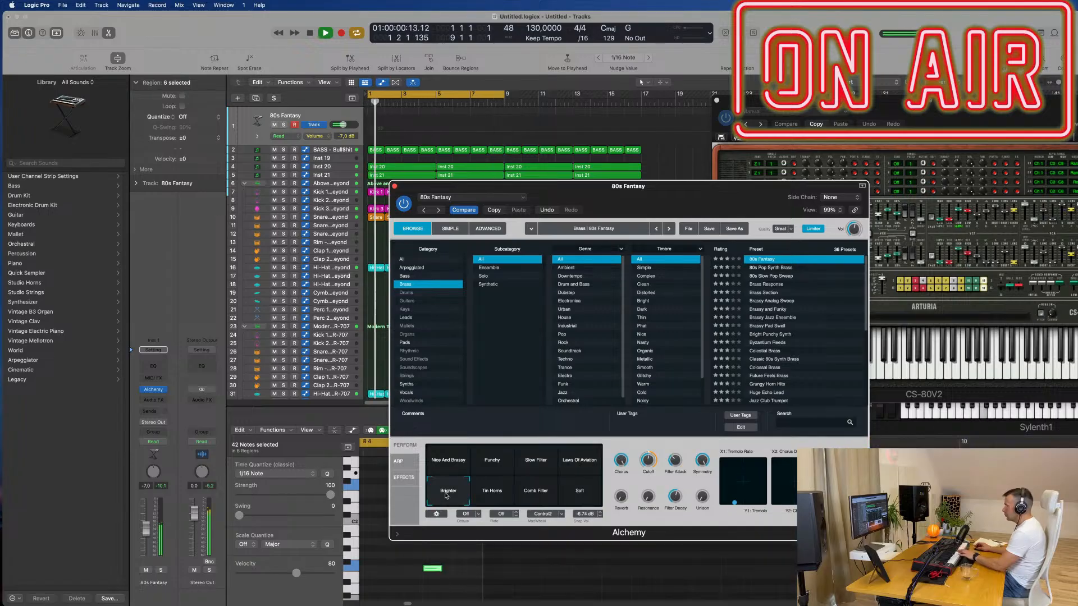
pyautogui.click(481, 493)
pyautogui.click(542, 497)
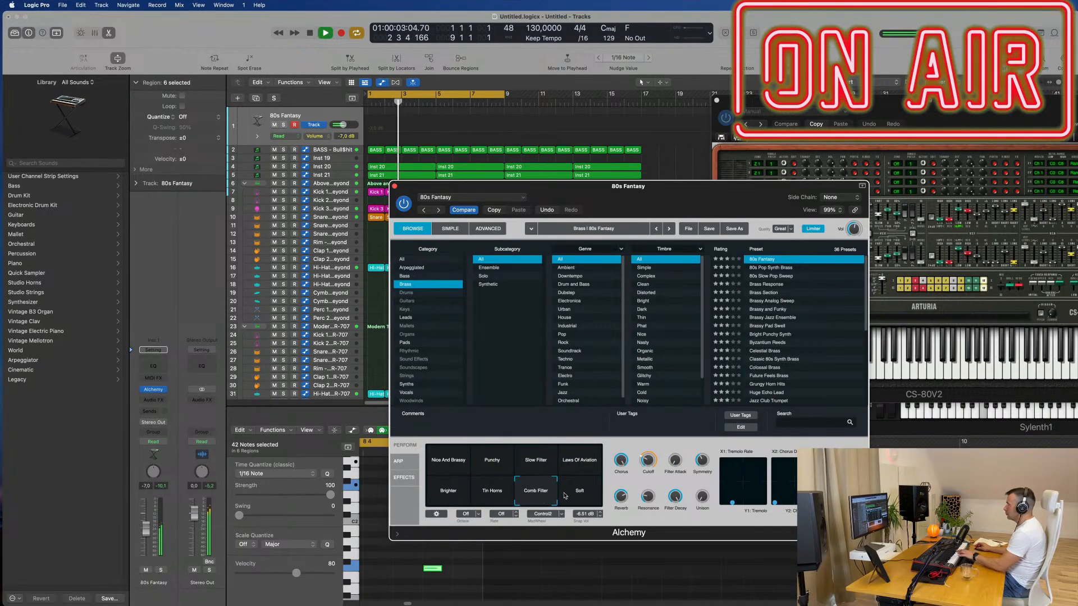
pyautogui.click(572, 495)
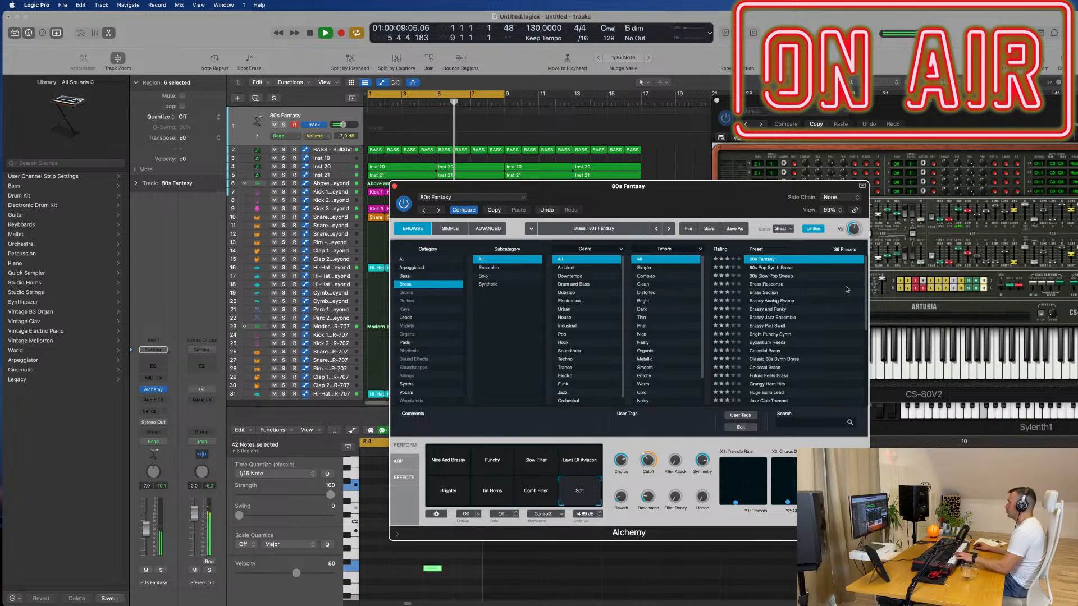
# - Compare the Brass Response and Brass Section presets in Alchemy and settle on Brass Response
pyautogui.click(774, 287)
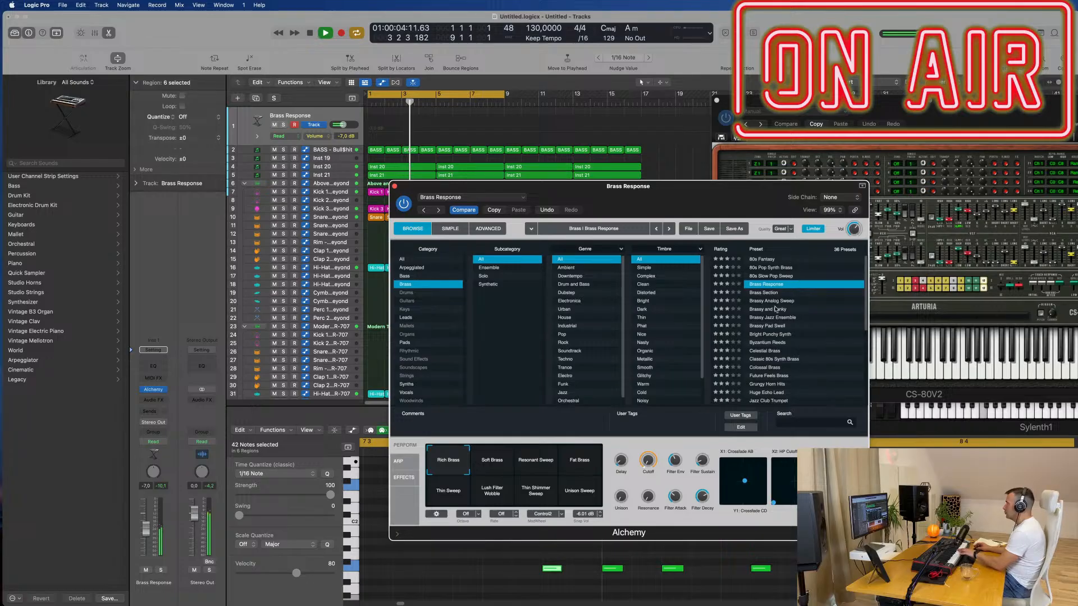
pyautogui.click(764, 293)
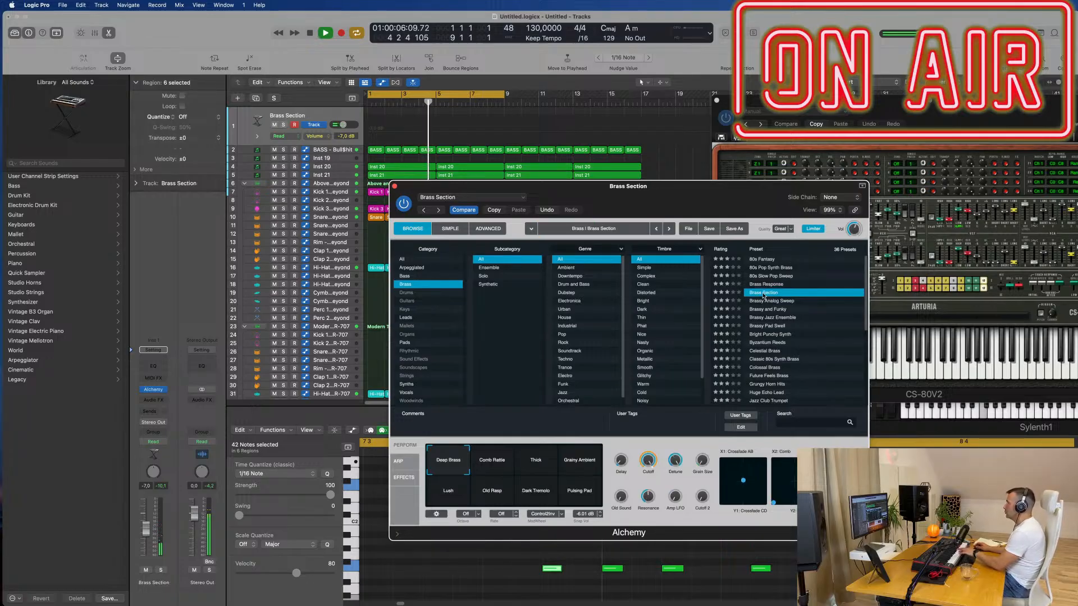
pyautogui.click(767, 285)
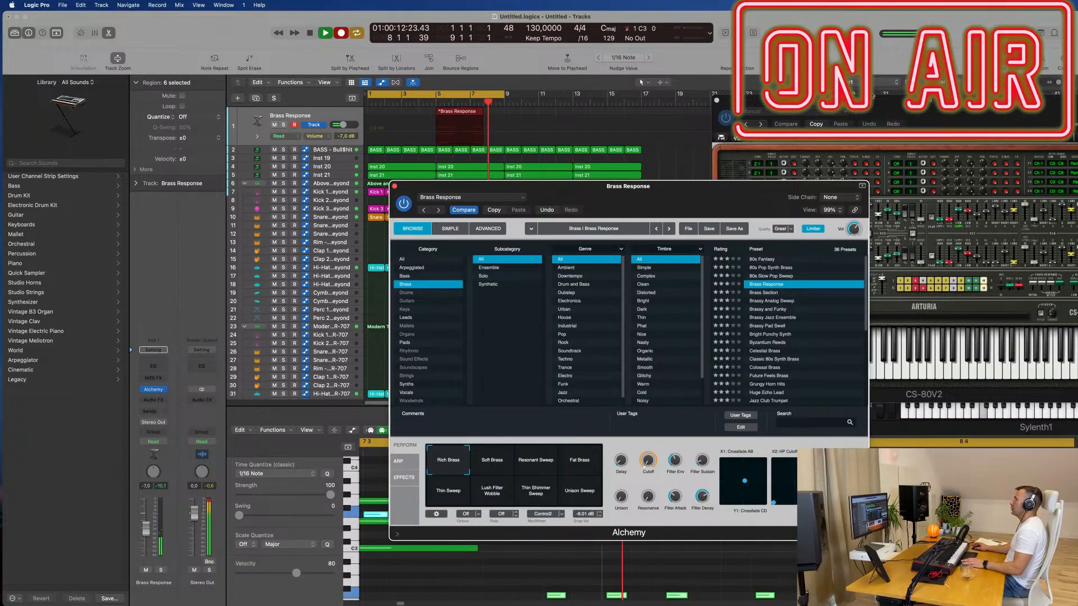
# - Stop recording the Brass Response chord part and move its region to start at bar 1
pyautogui.press('space')
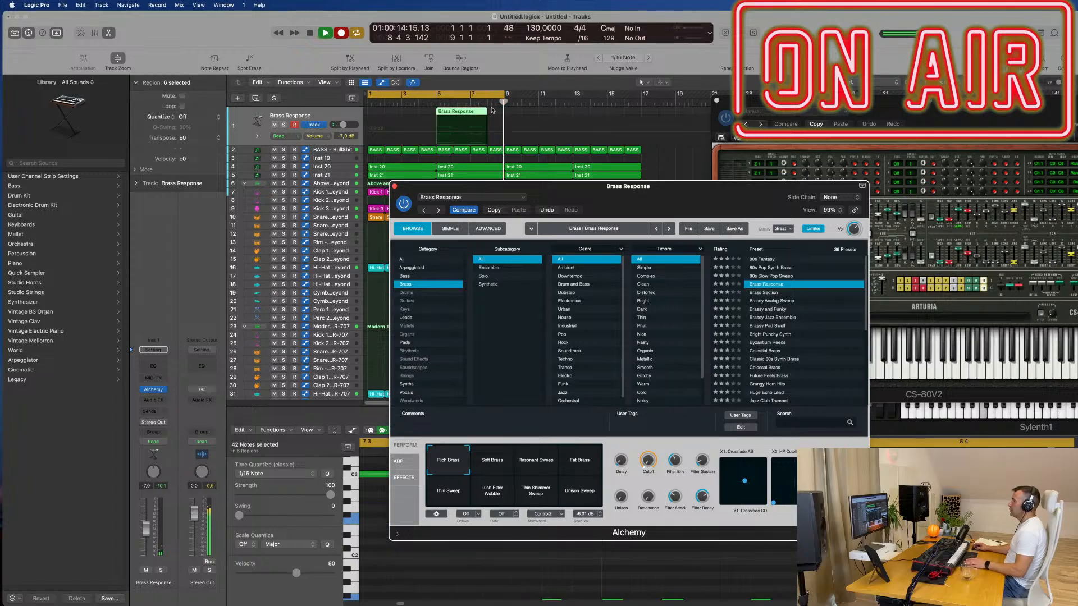
pyautogui.moveTo(455, 114); pyautogui.dragTo(388, 114)
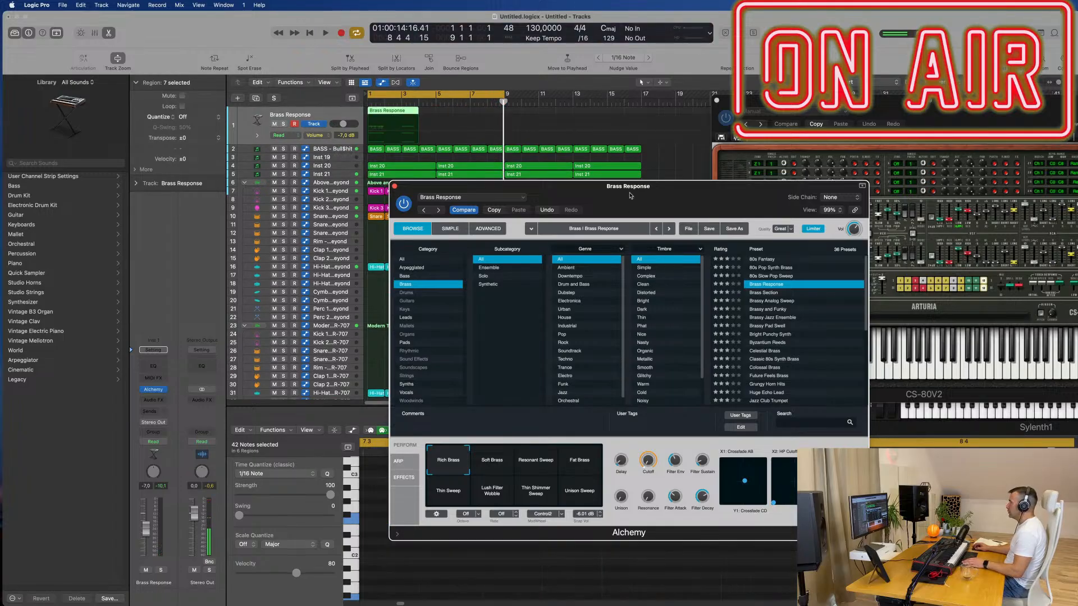
# - Open only the Brass Response region in the piano roll and quantize all its notes to 1/16 Note
pyautogui.moveTo(615, 195); pyautogui.dragTo(932, 126)
pyautogui.doubleClick(395, 116)
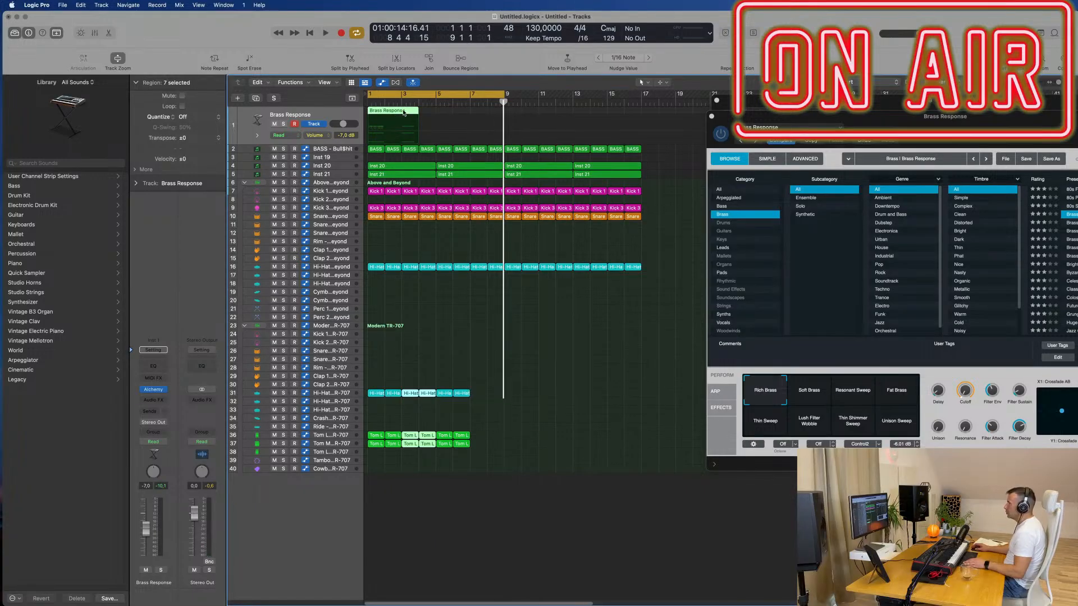
pyautogui.doubleClick(404, 112)
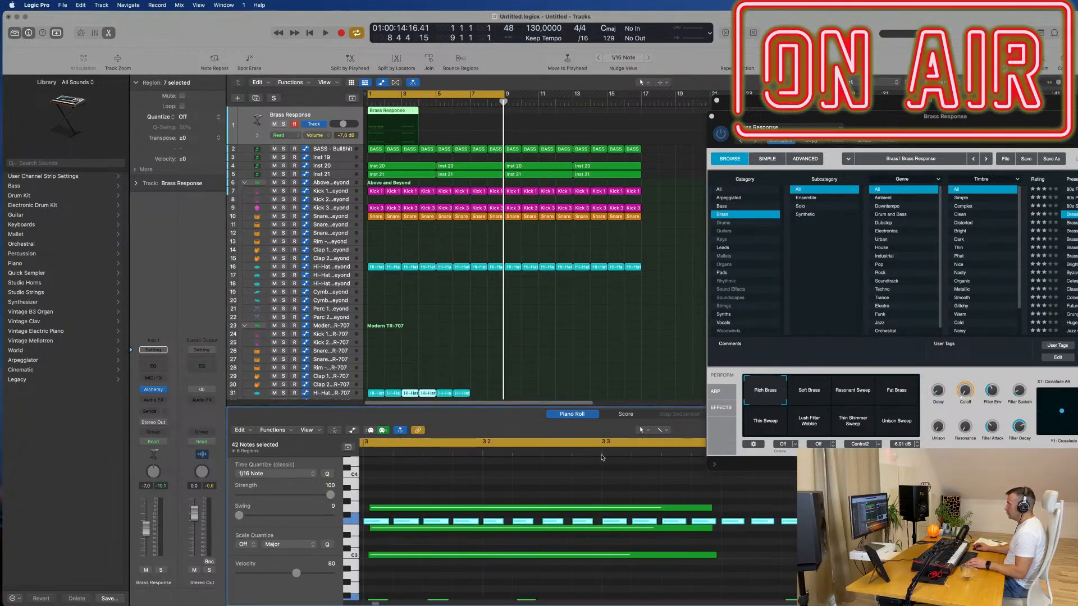
pyautogui.click(610, 330)
pyautogui.click(399, 112)
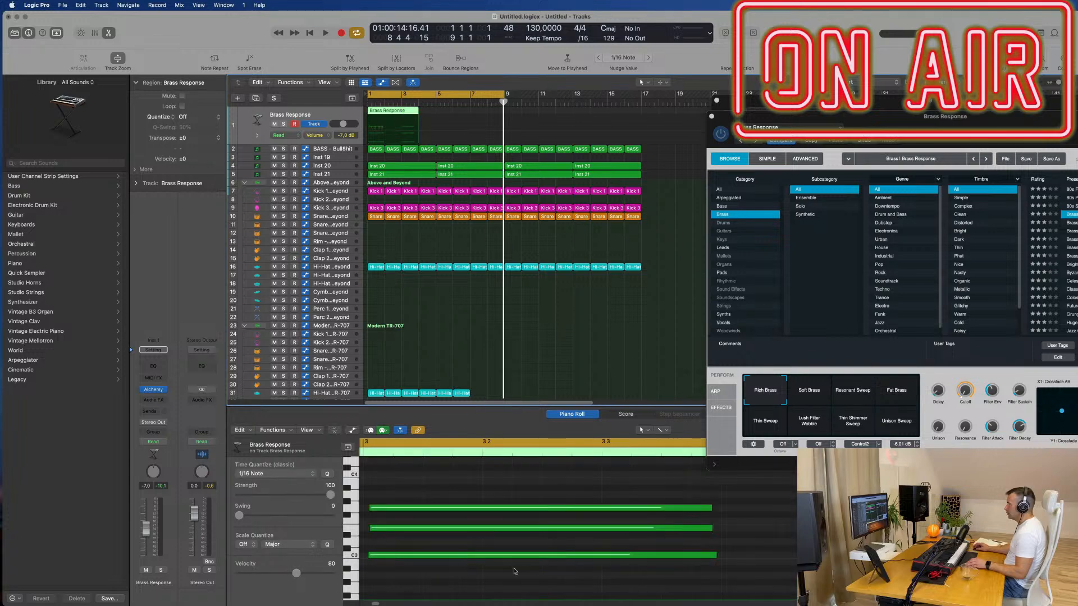
pyautogui.press('super+a')
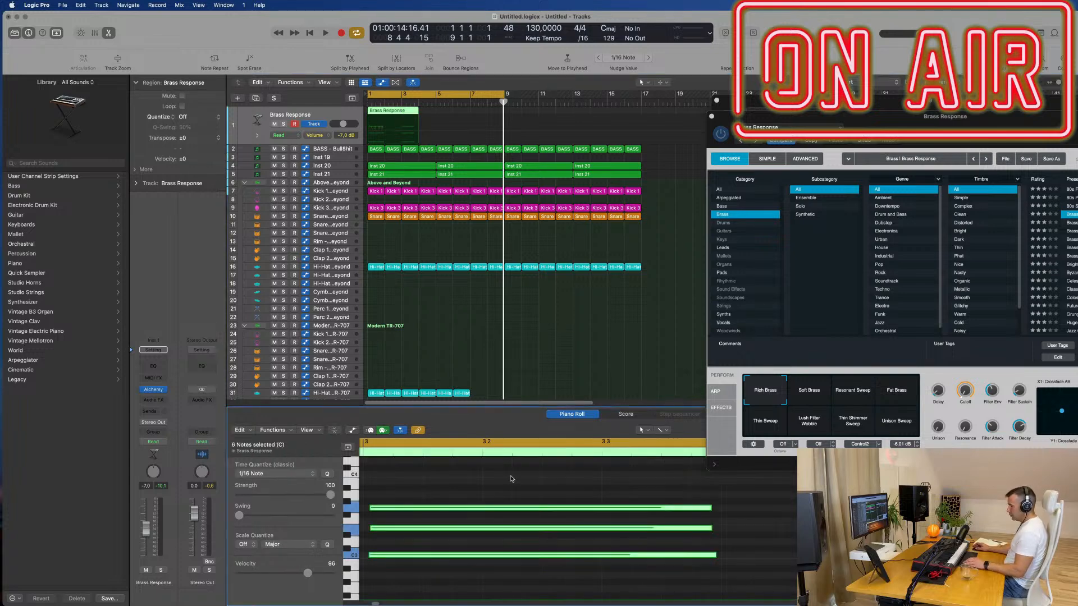
pyautogui.press('space')
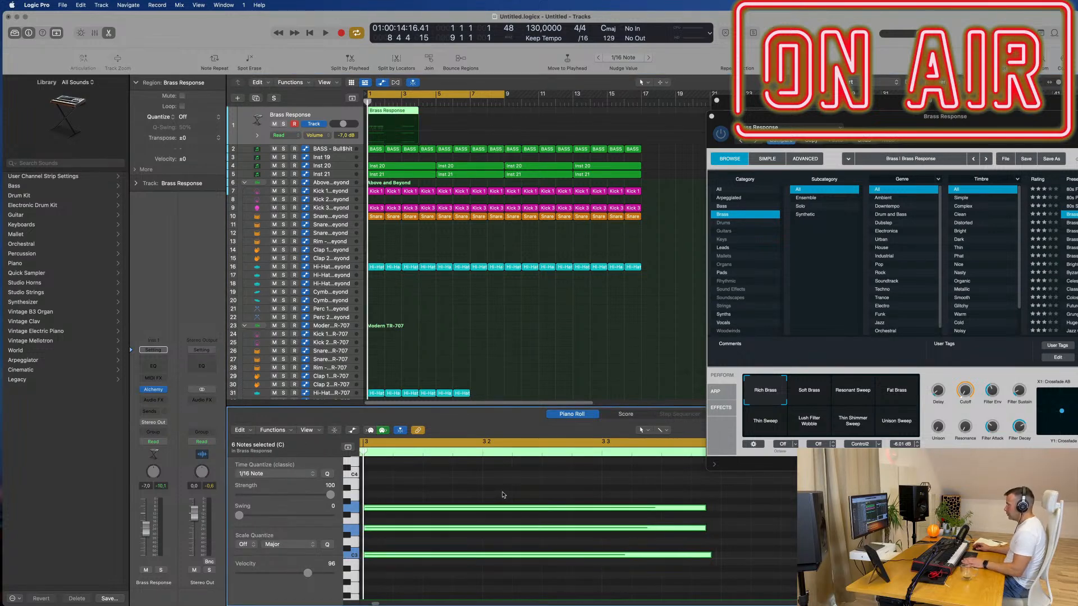
# - Play the quantized Brass Response part from bar 1 and move the Alchemy window back into full view
pyautogui.press('space')
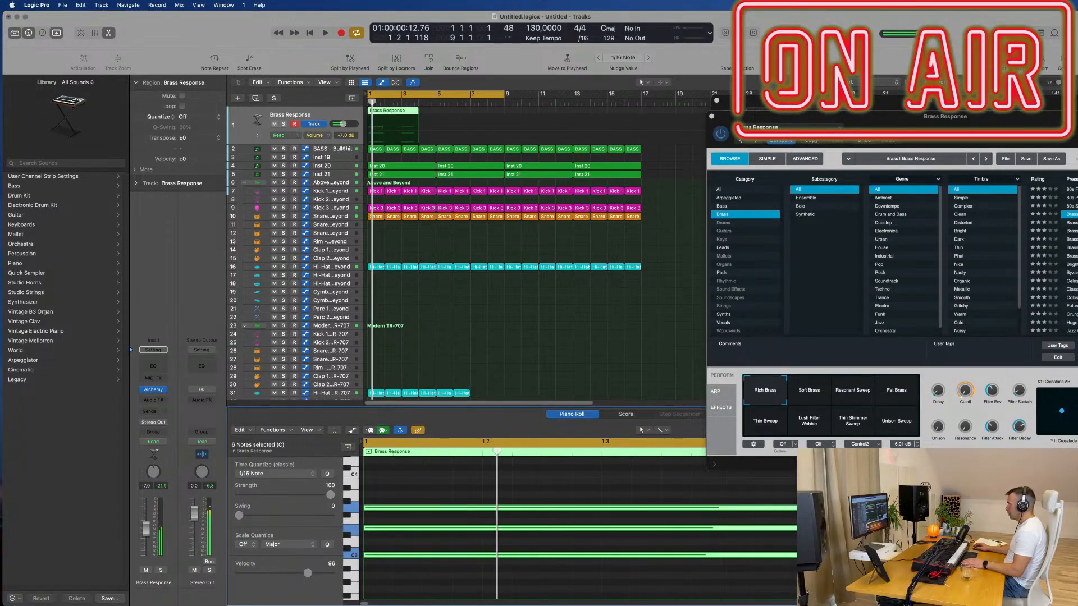
pyautogui.press('space')
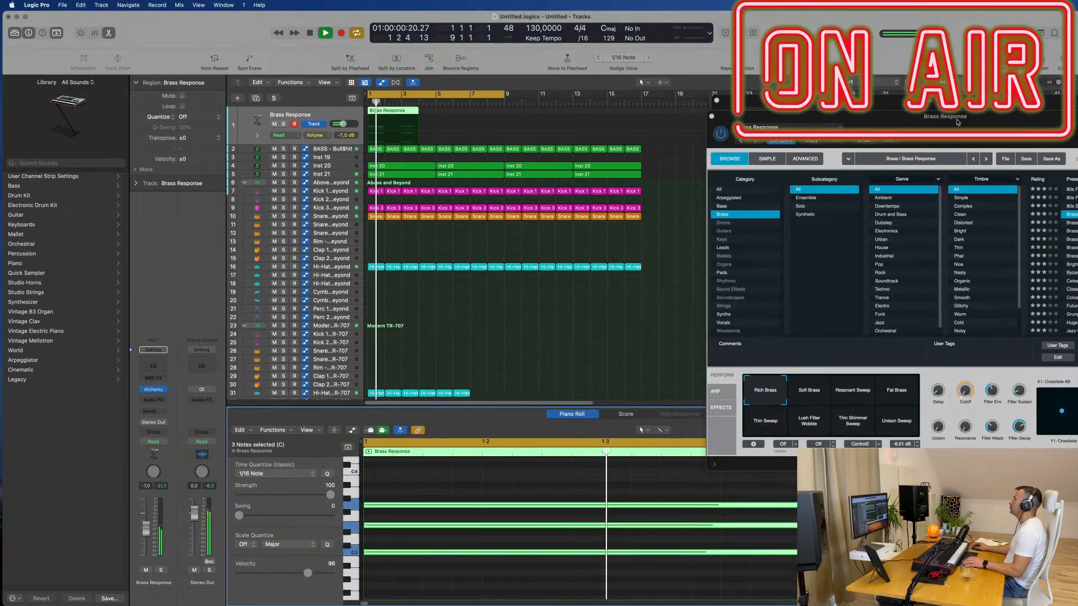
pyautogui.moveTo(960, 122); pyautogui.dragTo(728, 129)
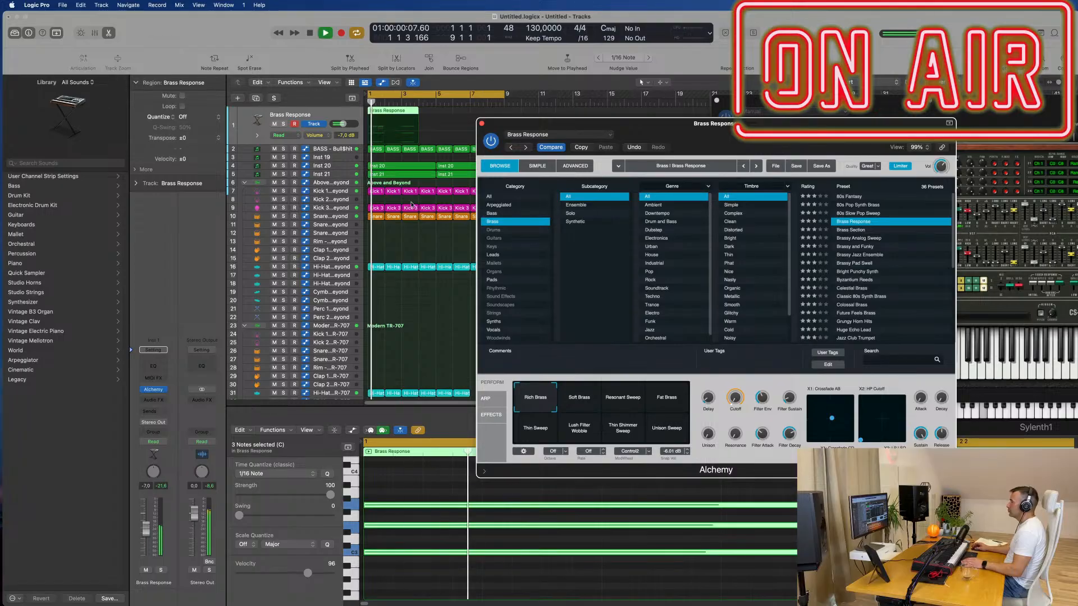
# - Switch Brass Response to the Soft Brass variation, play it, and move the Alchemy window off the brass region
pyautogui.press('space')
pyautogui.scroll(-5, 580, 527)
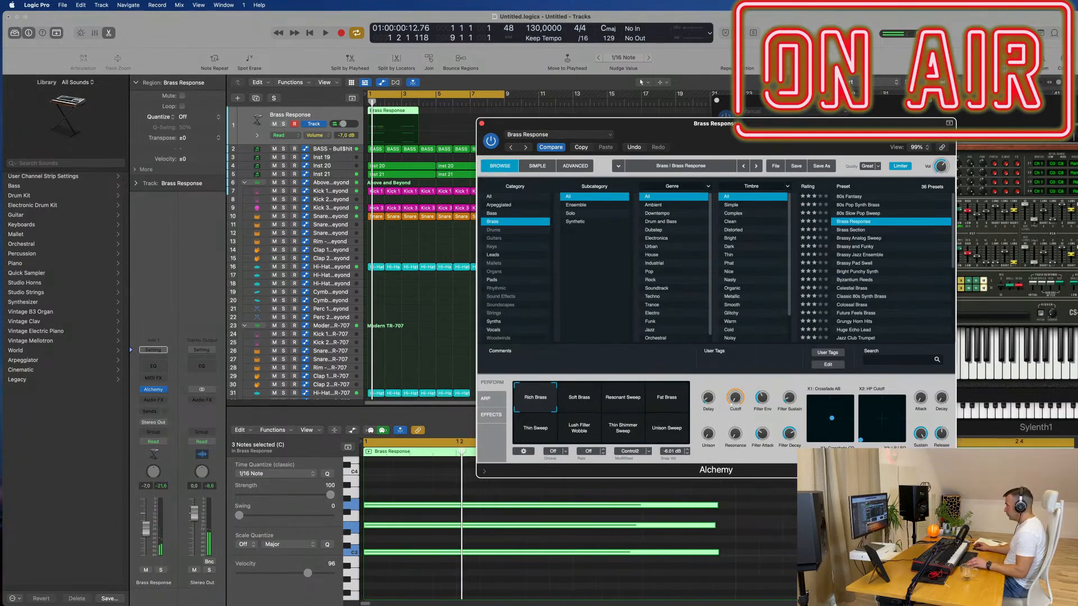
pyautogui.press('super+Right')
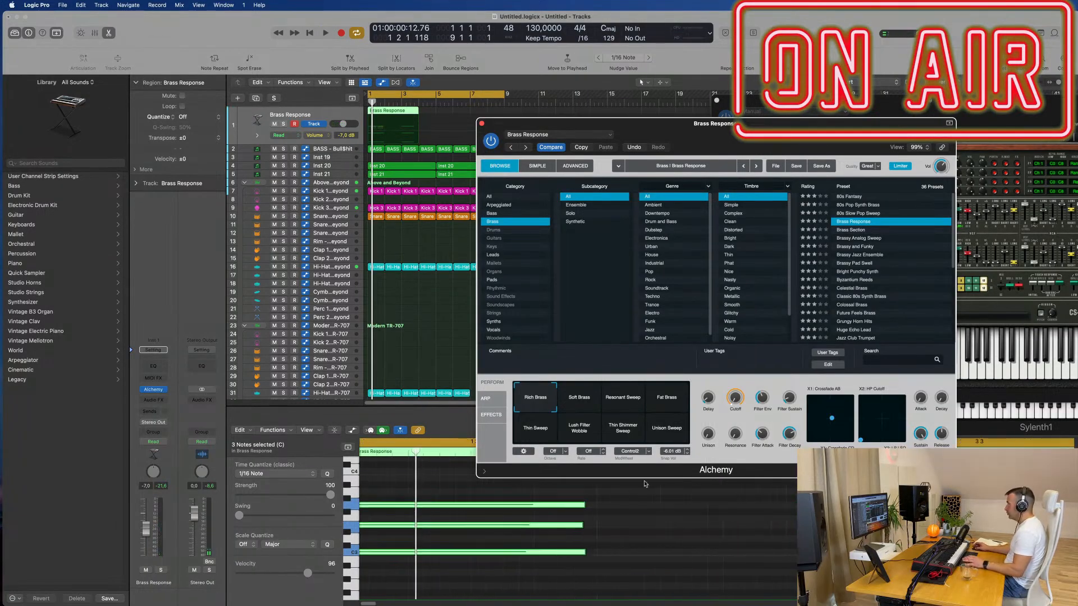
pyautogui.press('space')
pyautogui.click(577, 402)
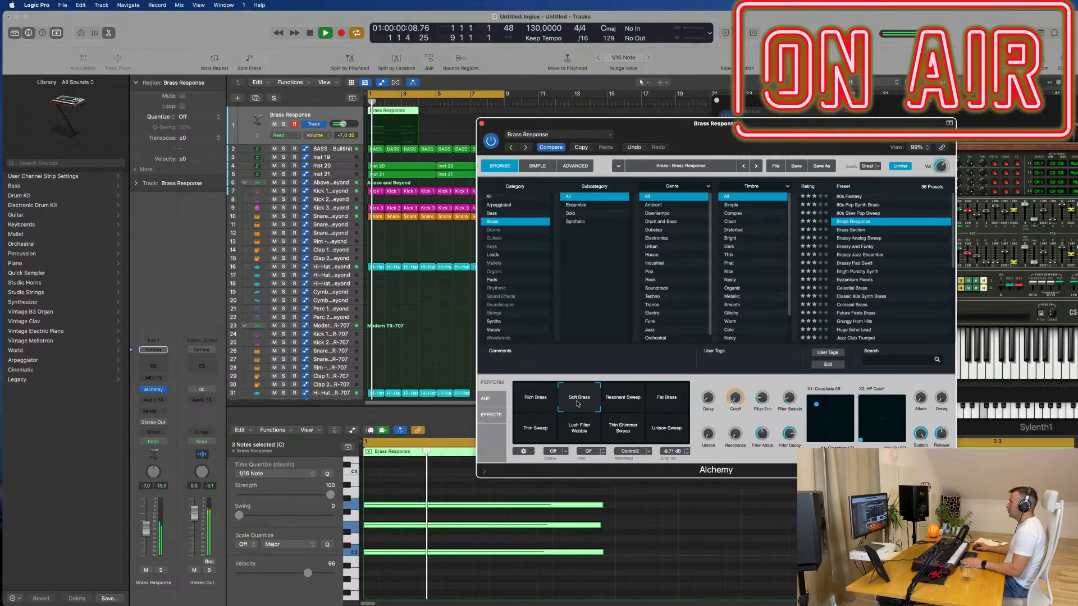
pyautogui.moveTo(573, 123); pyautogui.dragTo(724, 170)
pyautogui.press('space')
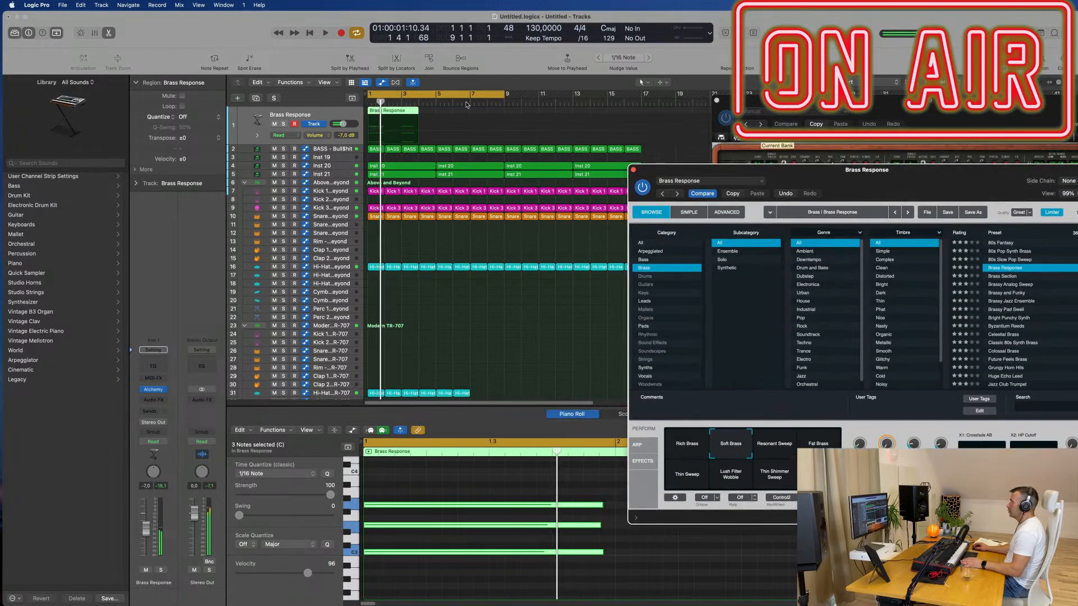
# - Try repeating the three-bar Brass Response region once and undo the repeat
pyautogui.press('space')
pyautogui.click(467, 121)
pyautogui.click(401, 121)
pyautogui.press('space')
pyautogui.press('space')
pyautogui.press('super+r')
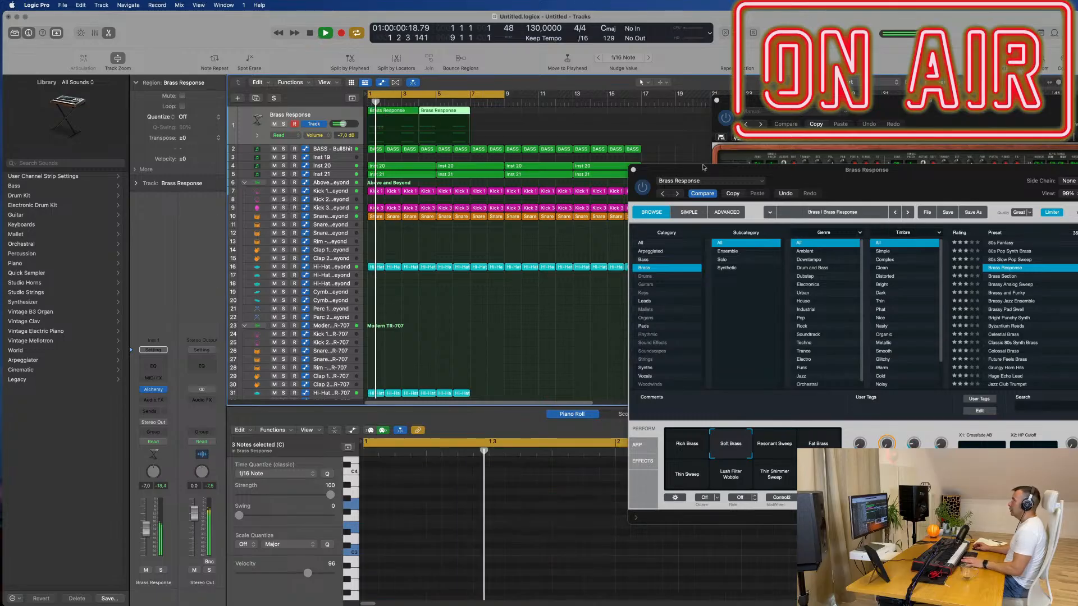
pyautogui.press('space')
pyautogui.press('super+z')
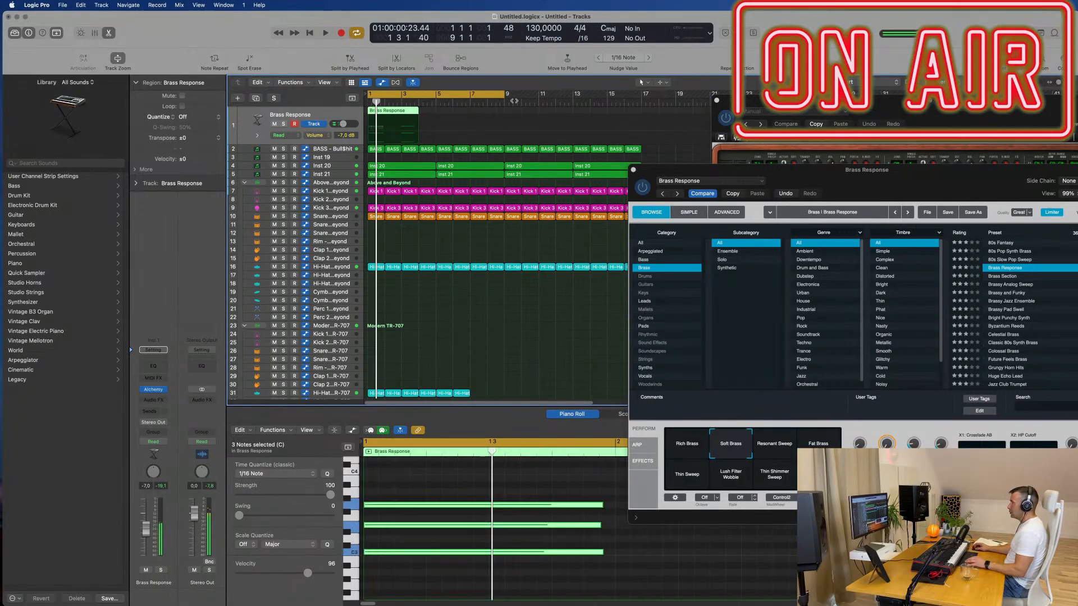
# - Extend the Brass Response region to bar 5 and repeat it once to fill the loop up to bar 9
pyautogui.moveTo(420, 110); pyautogui.dragTo(440, 114)
pyautogui.press('super+r')
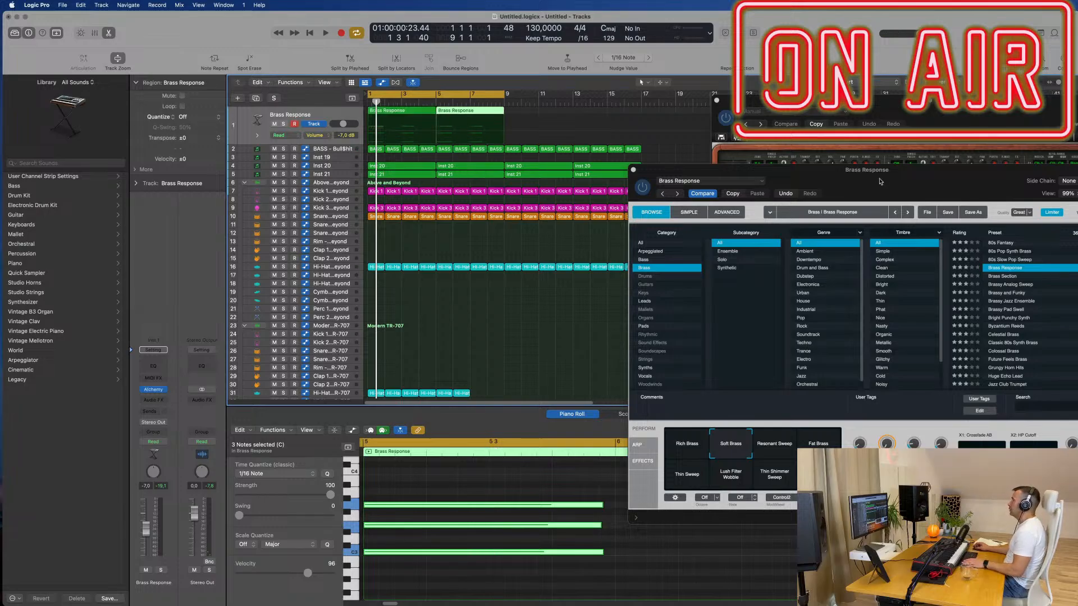
pyautogui.moveTo(880, 181); pyautogui.dragTo(594, 152)
# - Audition the Resonant Sweep, Fat Brass, Thin Sweep, Lush Filter Wobble, Thin Shimmer Sweep and Unison Sweep variations of Brass Response
pyautogui.press('space')
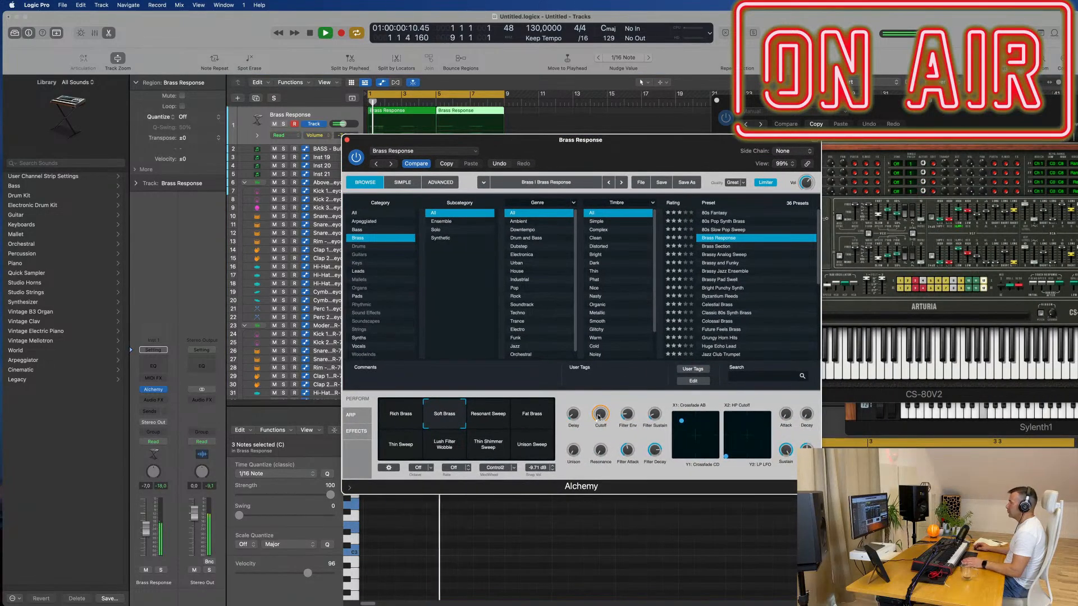
pyautogui.click(487, 417)
pyautogui.click(532, 415)
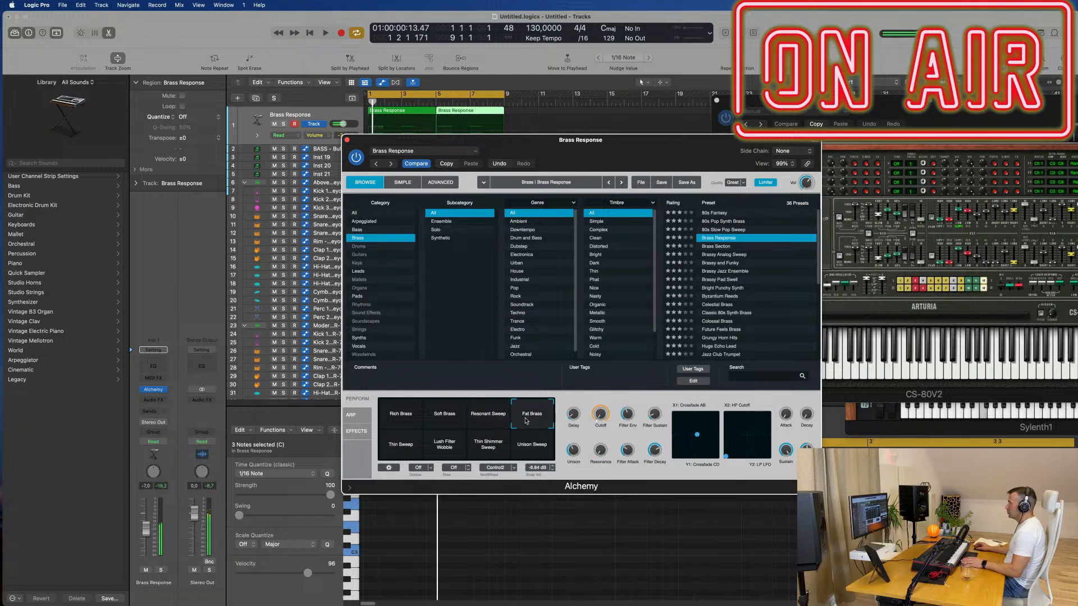
pyautogui.click(394, 449)
pyautogui.click(448, 447)
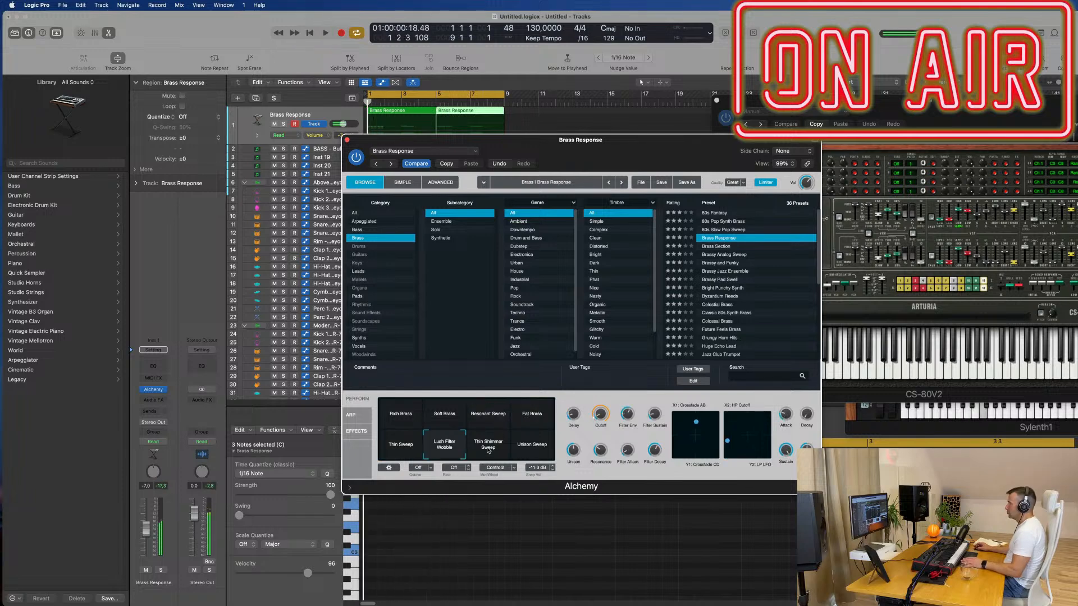
pyautogui.click(489, 448)
pyautogui.click(544, 449)
pyautogui.press('space')
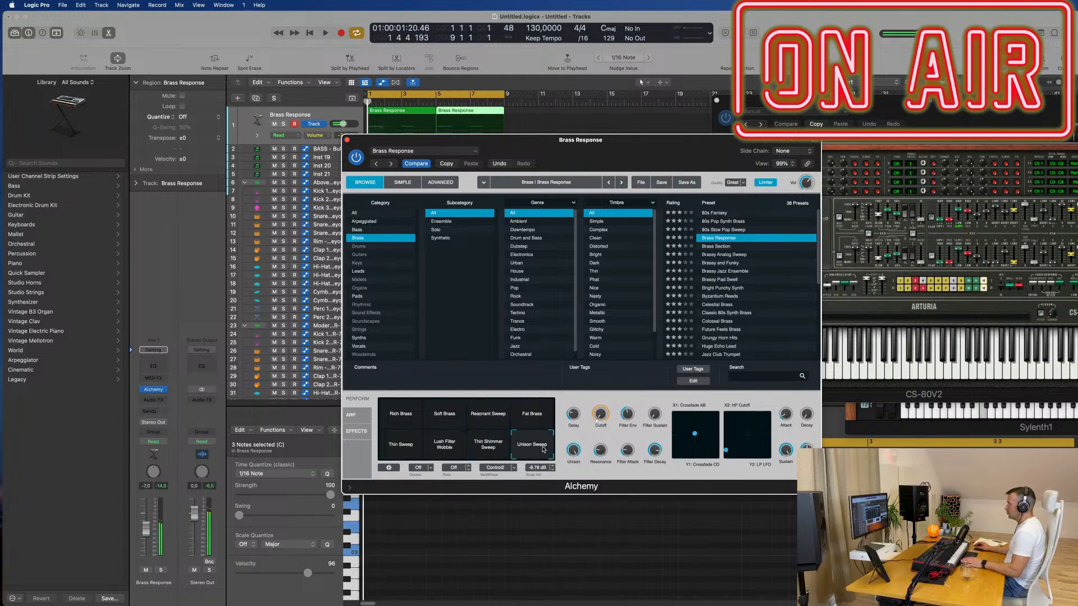
# - Audition the Celestial Brass and Colossal Brass presets in the loop, repositioning the Alchemy window
pyautogui.moveTo(667, 161); pyautogui.dragTo(707, 159)
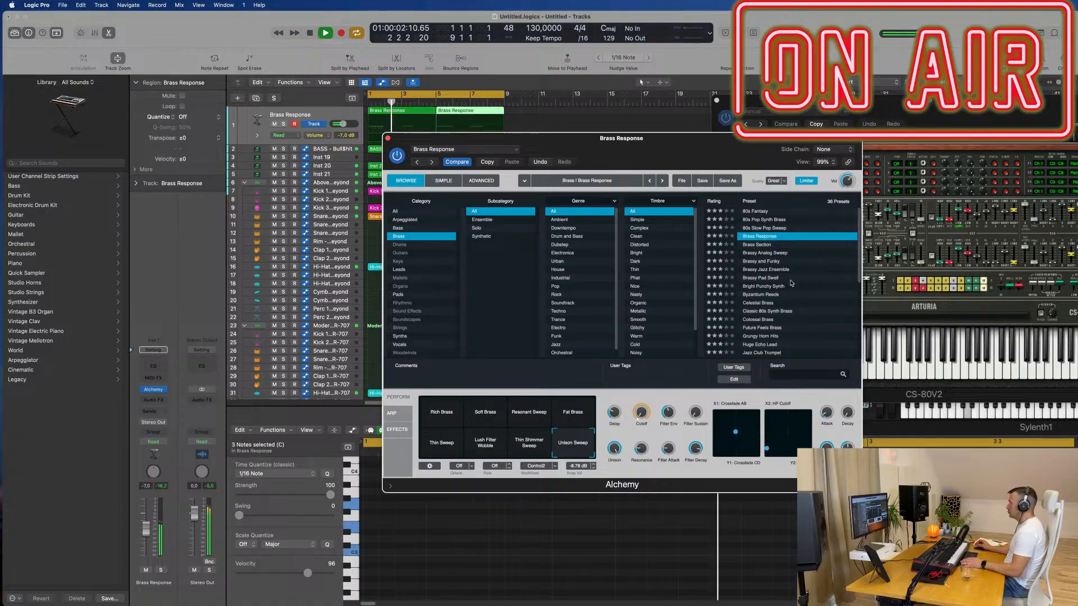
pyautogui.click(765, 304)
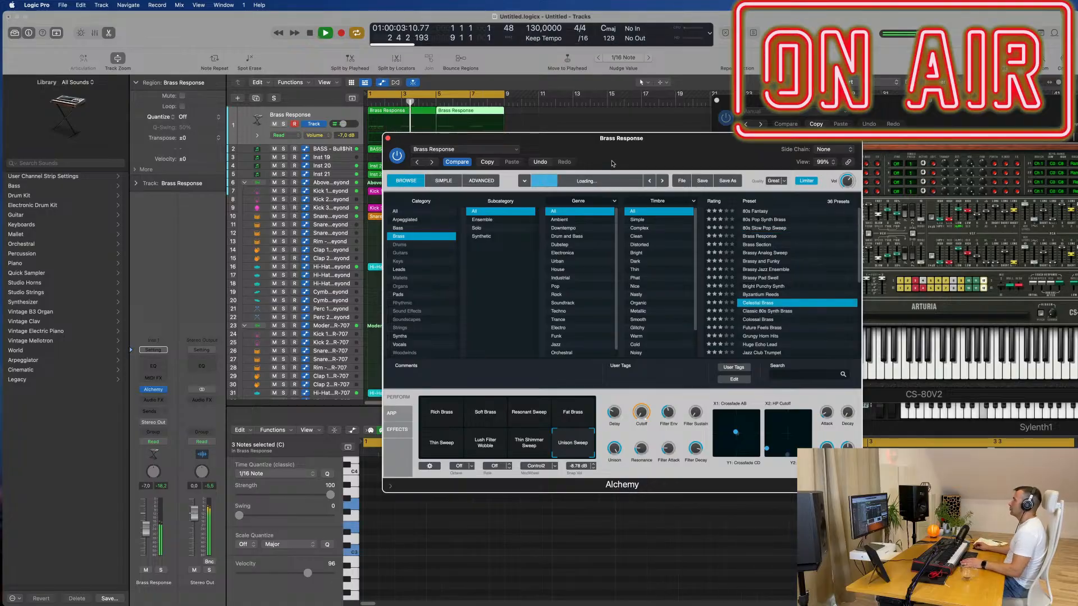
pyautogui.moveTo(643, 152); pyautogui.dragTo(769, 77)
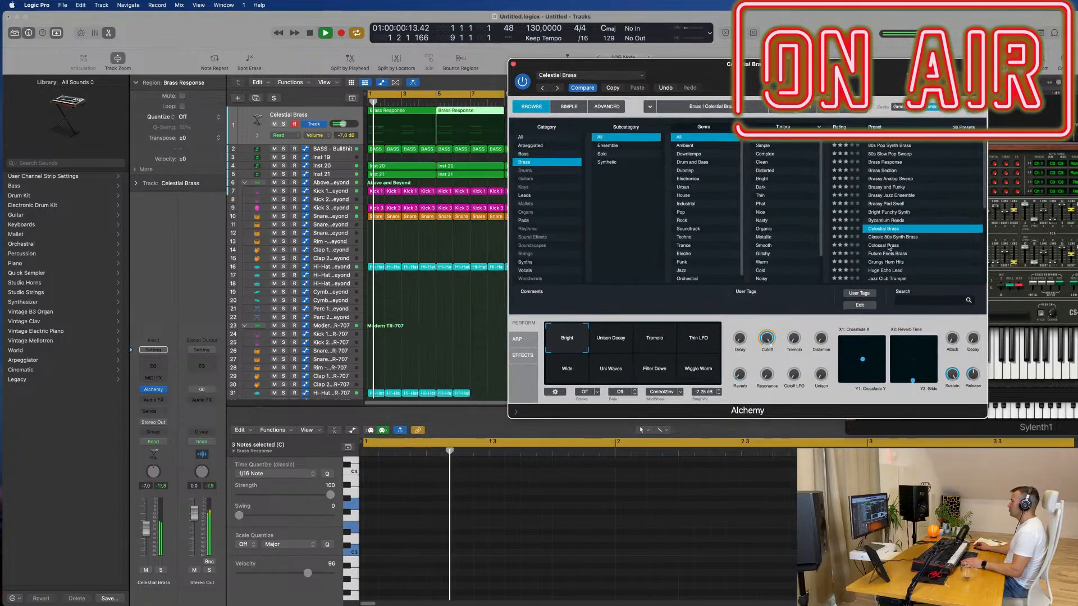
pyautogui.click(890, 247)
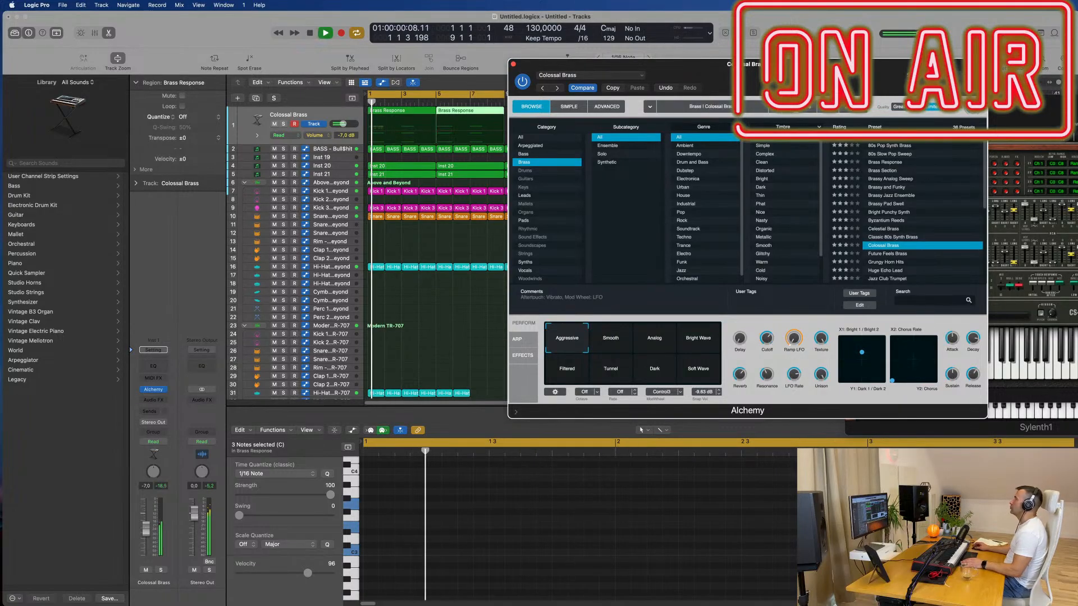
pyautogui.moveTo(674, 63); pyautogui.dragTo(487, 65)
# - Load the Grungy Horn Hits preset and lower its channel volume to -16.0 dB
pyautogui.scroll(-3, 717, 223)
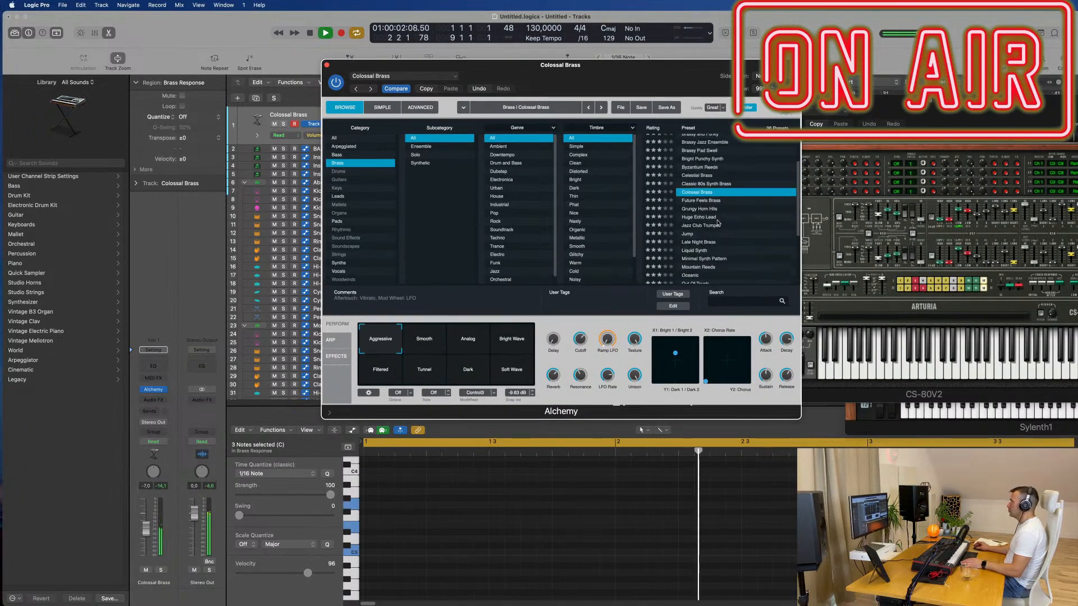
pyautogui.click(704, 210)
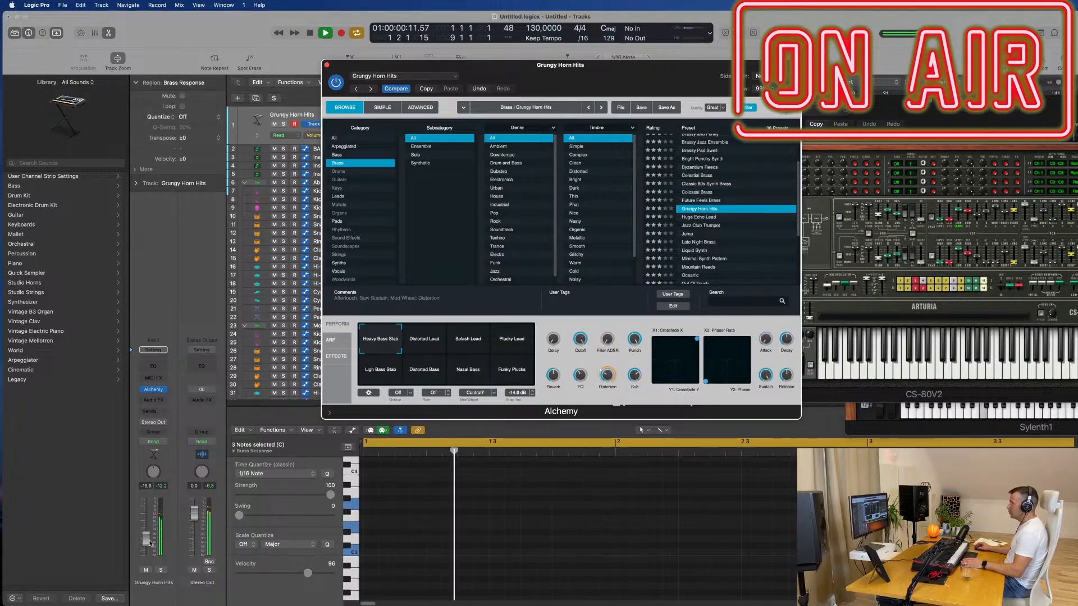
pyautogui.moveTo(146, 529); pyautogui.dragTo(146, 541)
# - Audition the Distorted Lead, Splash Lead and Plucky Lead variations of Grungy Horn Hits
pyautogui.click(425, 339)
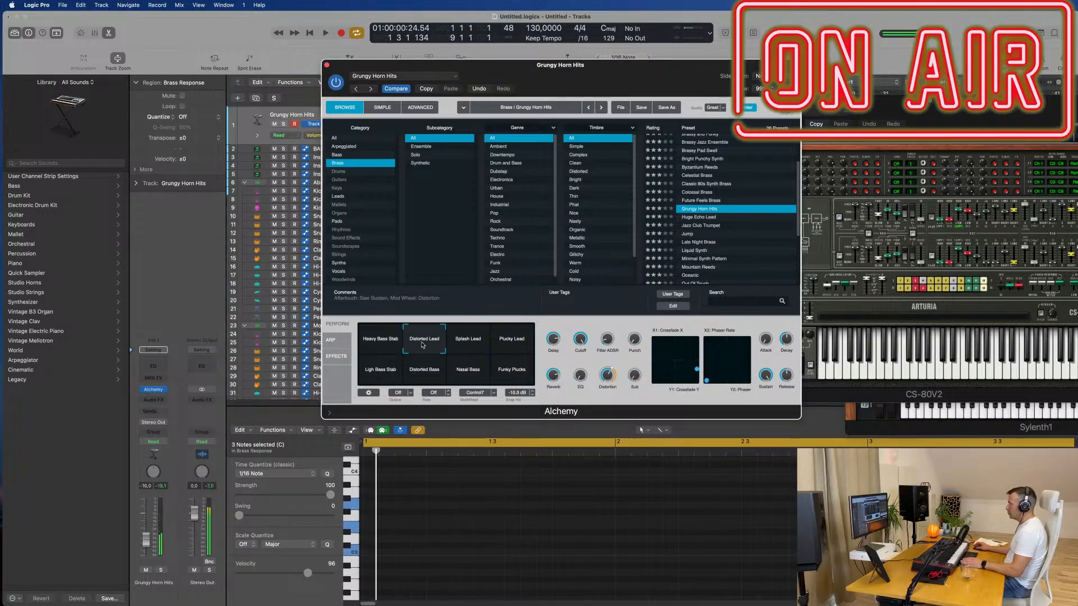
pyautogui.click(469, 340)
pyautogui.click(511, 339)
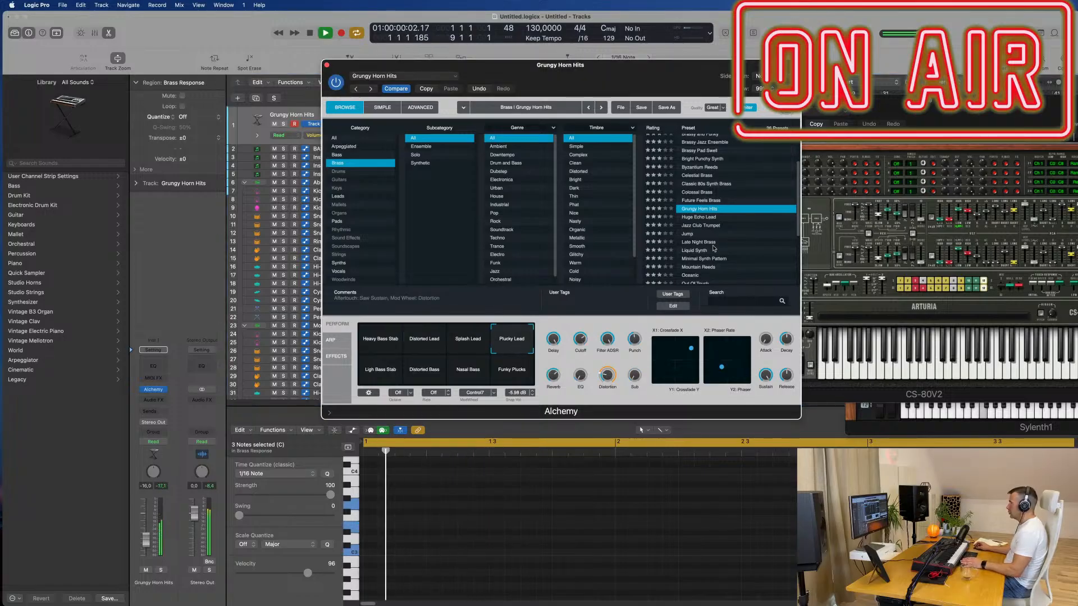
# - Audition the Jazz Club Trumpet, Huge Echo Lead, Out Of Touch and Prophetic Brass (1) presets against the loop
pyautogui.click(695, 226)
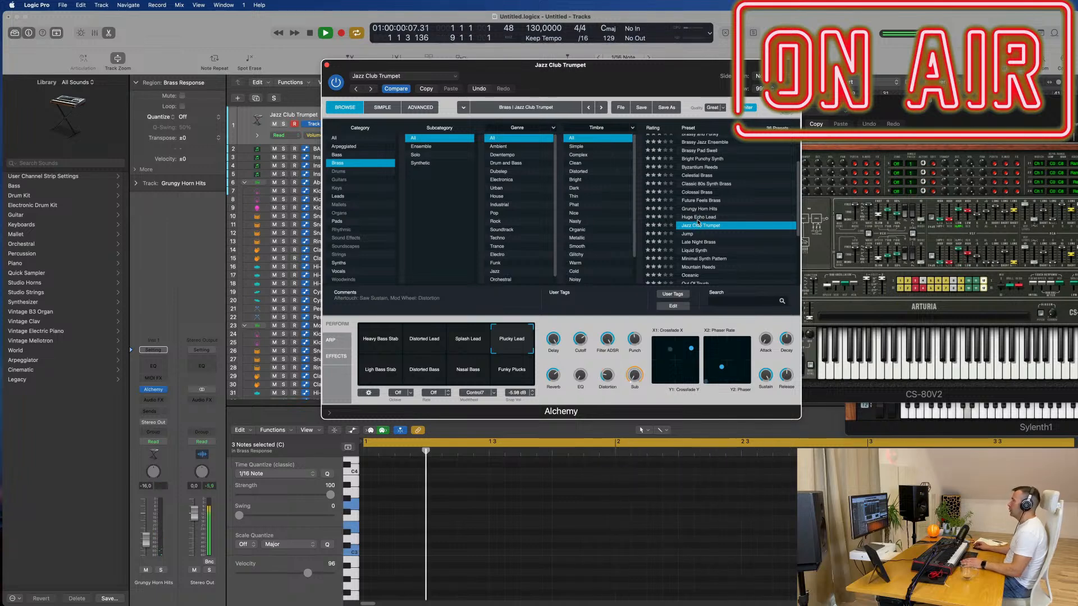
pyautogui.click(707, 218)
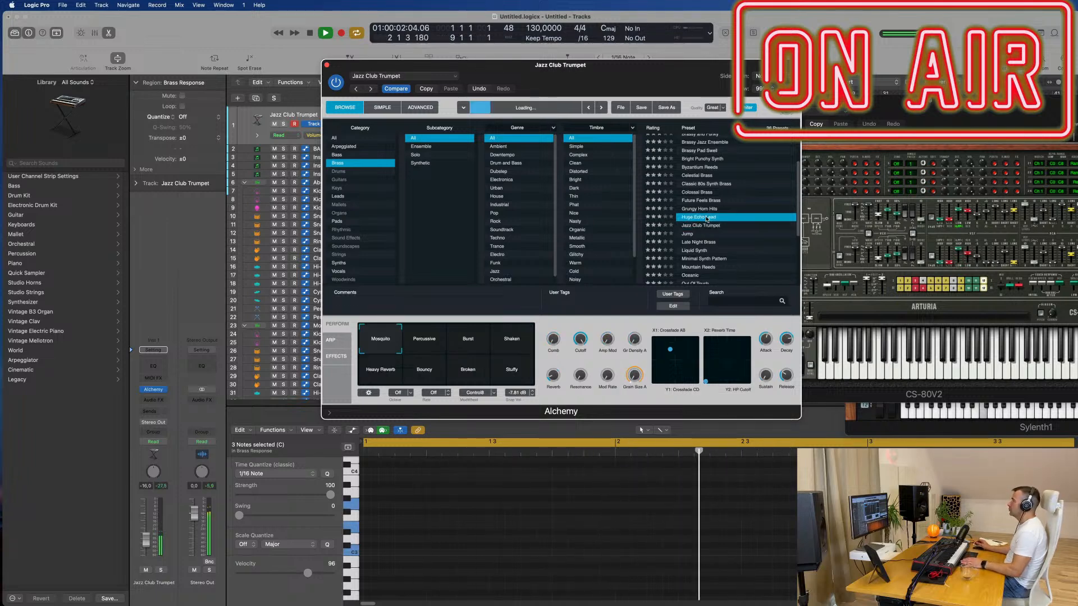
pyautogui.scroll(-3, 724, 245)
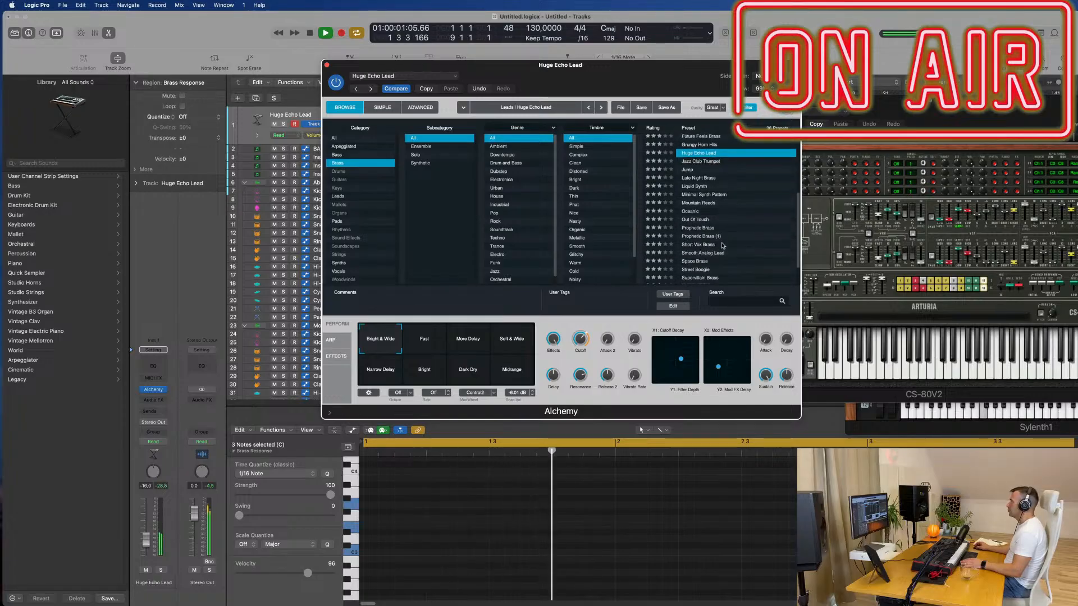
pyautogui.click(694, 220)
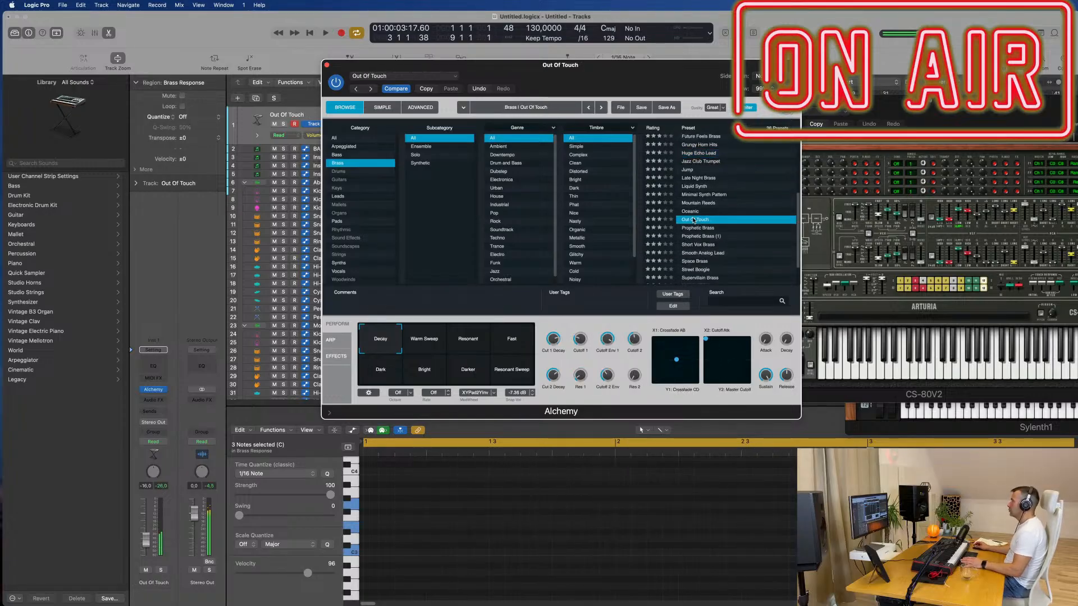
pyautogui.scroll(-2, 701, 211)
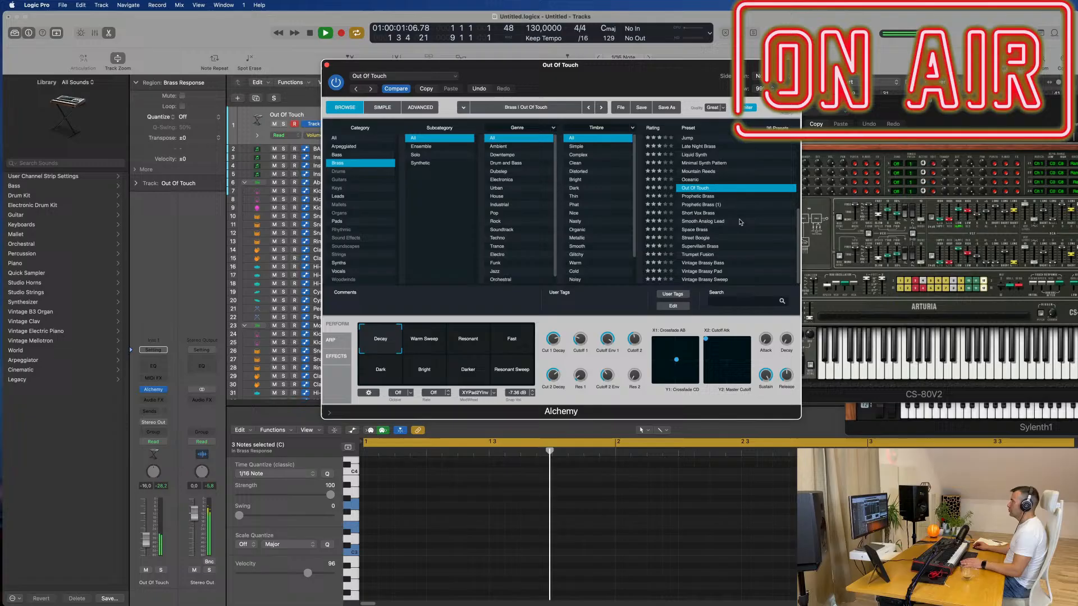
pyautogui.click(700, 205)
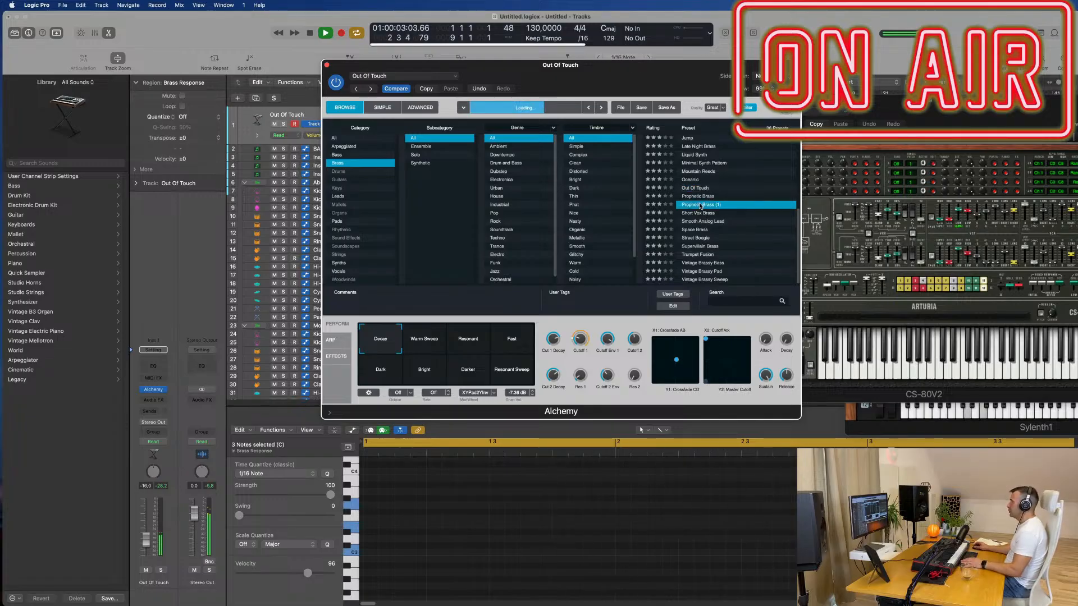
# - Load the Vintage Brassy Bass preset, restart playback to hear it, and move the Alchemy window clear of the regions
pyautogui.click(702, 263)
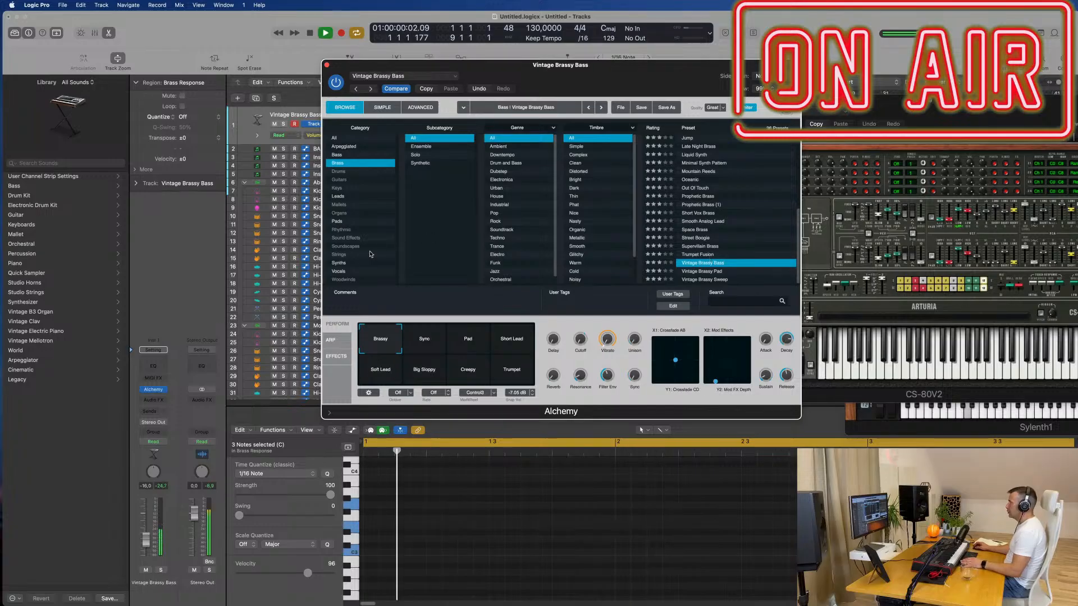
pyautogui.press('space')
pyautogui.press('space')
pyautogui.moveTo(487, 65); pyautogui.dragTo(669, 17)
pyautogui.press('space')
pyautogui.press('space')
# - Audition the Sync, Pad, Short Lead and Soft Lead variations of Vintage Brassy Bass
pyautogui.click(596, 297)
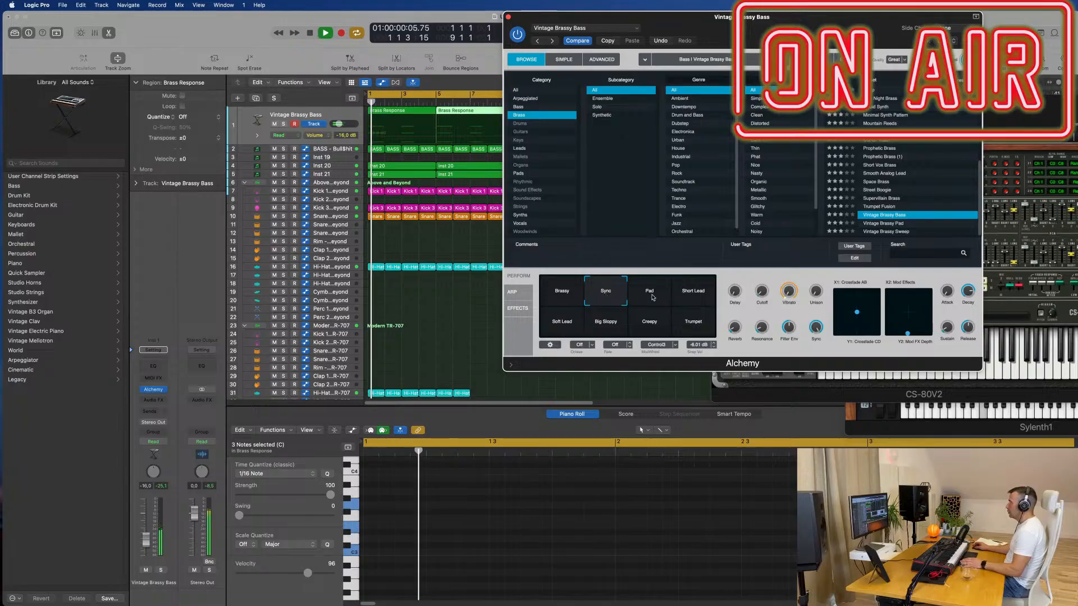
pyautogui.click(650, 296)
pyautogui.click(693, 295)
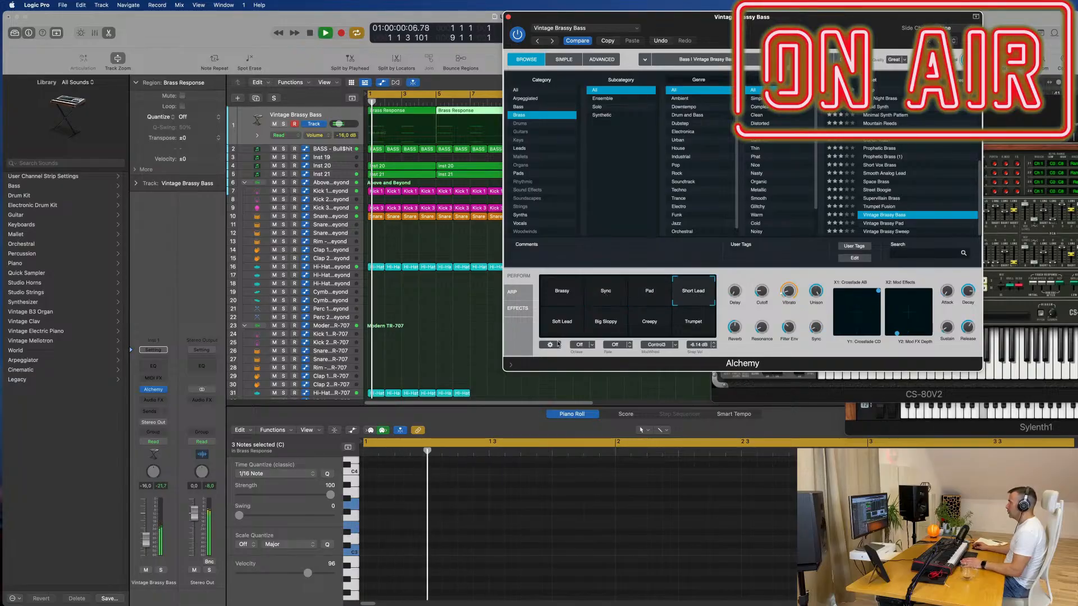
pyautogui.click(554, 329)
pyautogui.press('space')
pyautogui.press('space')
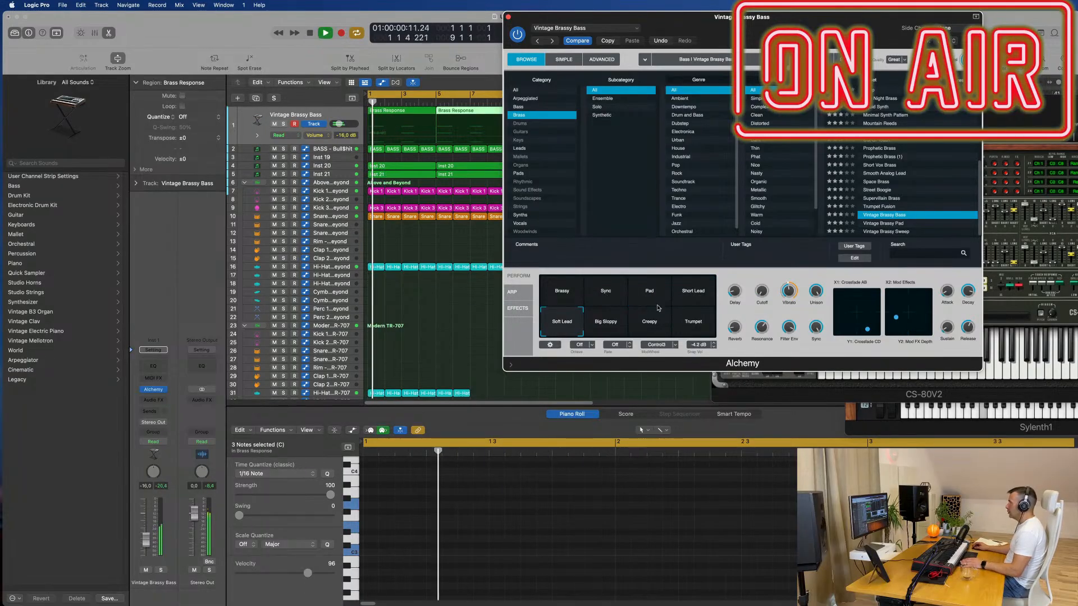
# - Choose the Short Lead variation of Vintage Brassy Bass and turn its Cutoff down to 0.0 %
pyautogui.click(689, 300)
pyautogui.press('space')
pyautogui.press('space')
pyautogui.press('space')
pyautogui.press('space')
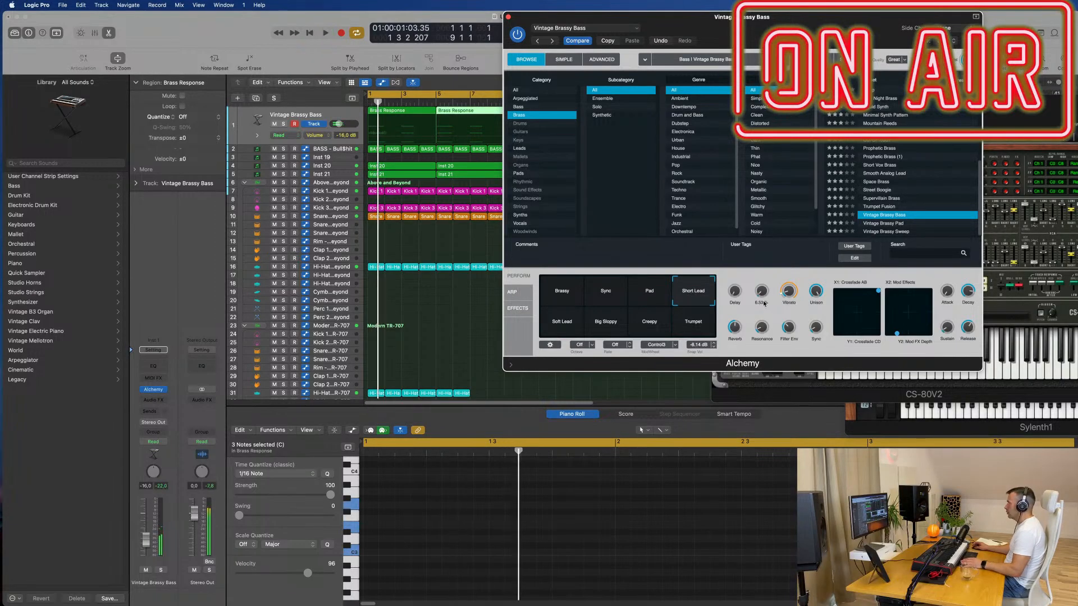
pyautogui.moveTo(762, 292); pyautogui.dragTo(761, 306)
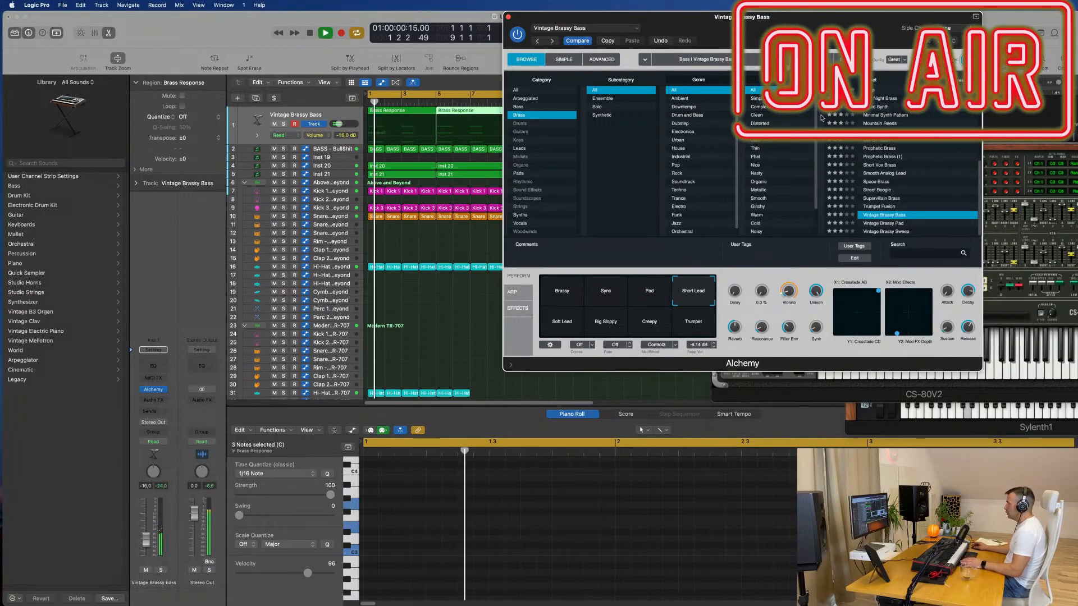
# - Bring the Alchemy window back into full view, switch to the Strings category and load the Spectral Pizzicato preset
pyautogui.moveTo(847, 22); pyautogui.dragTo(729, 139)
pyautogui.moveTo(536, 37); pyautogui.dragTo(488, 84)
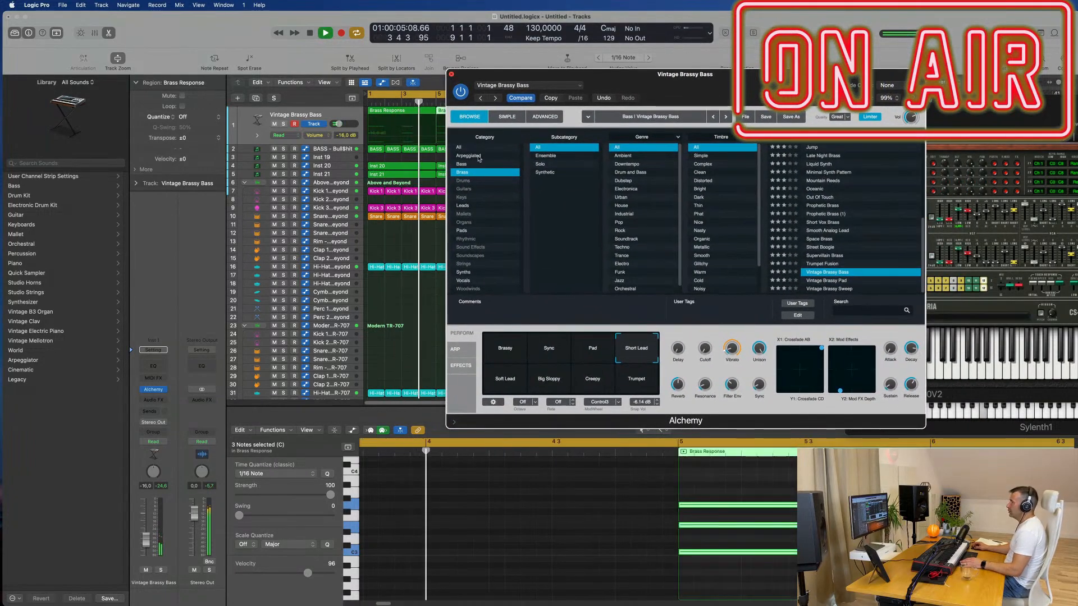
pyautogui.click(464, 264)
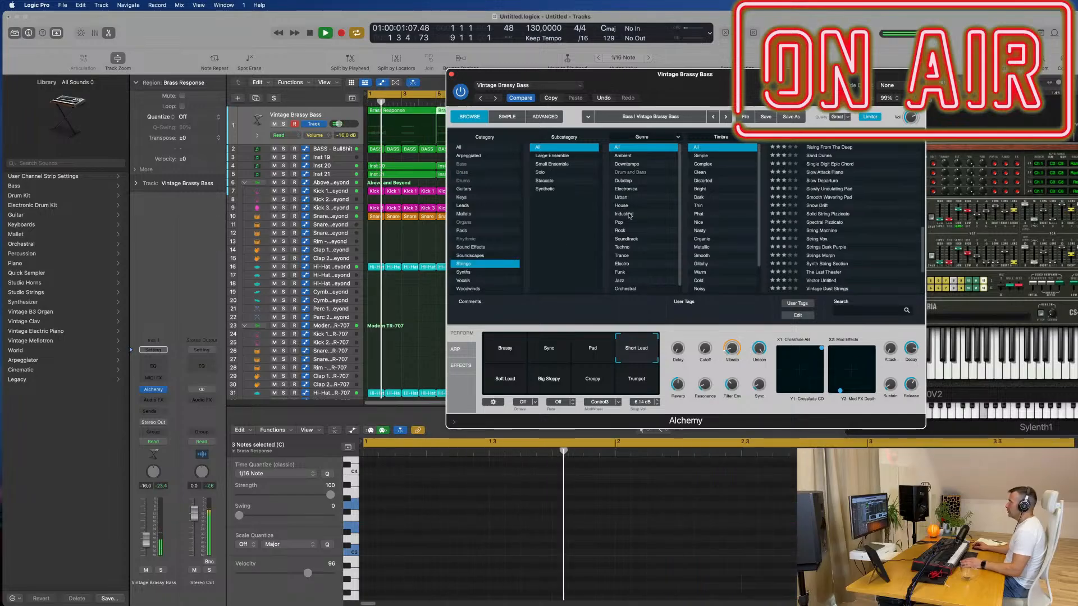
pyautogui.click(826, 222)
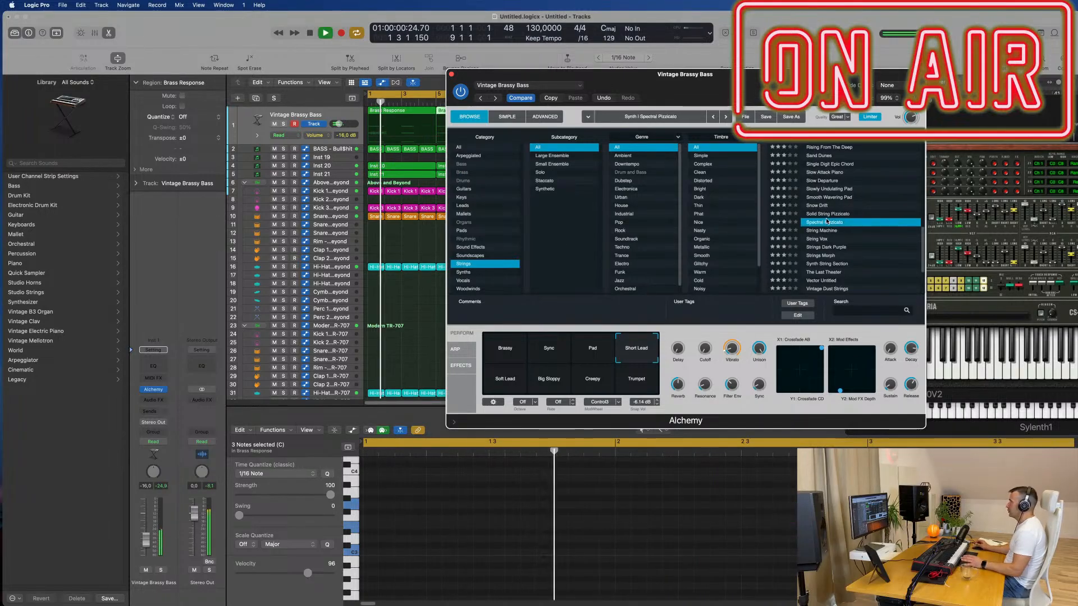
pyautogui.moveTo(827, 290); pyautogui.dragTo(822, 284)
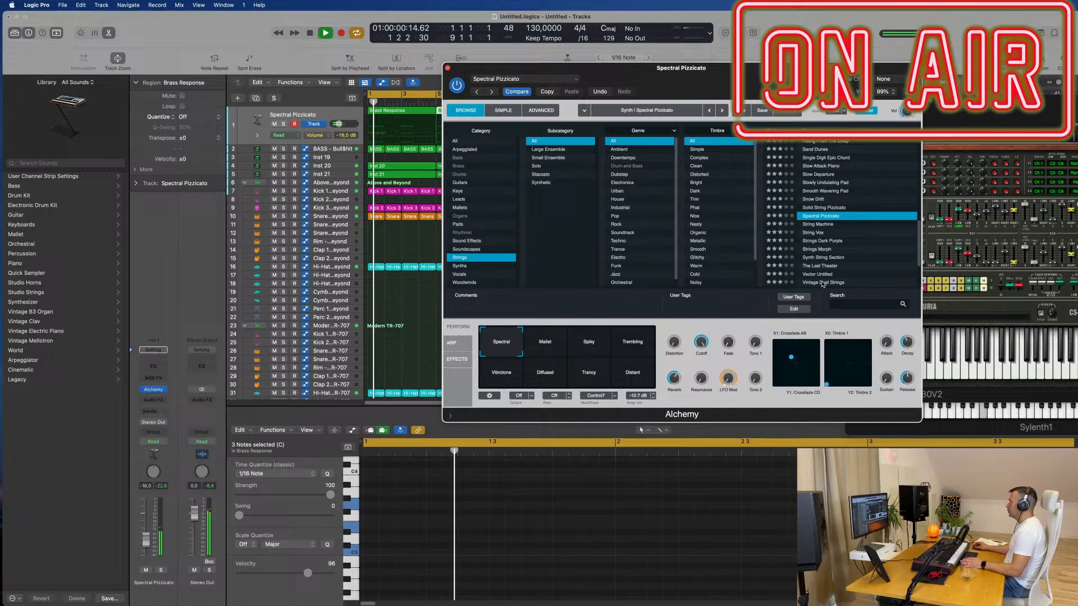
# - Load the Strings Morph, Vintage Saw Pad and Warm Pad Patterns presets one after another and audition each against the loop
pyautogui.click(819, 250)
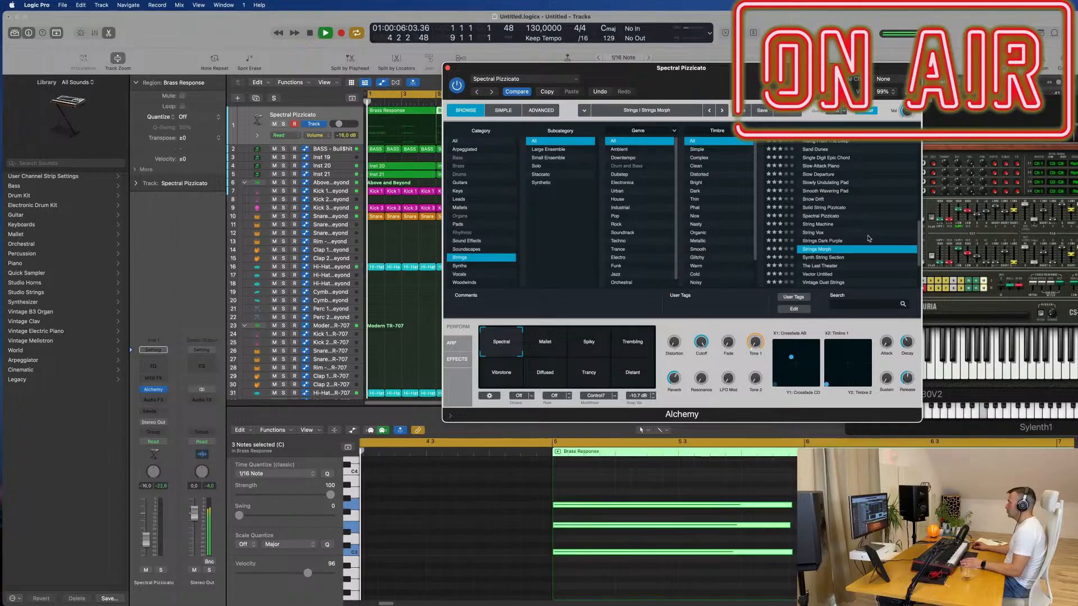
pyautogui.press('space')
pyautogui.press('space')
pyautogui.scroll(-3, 842, 247)
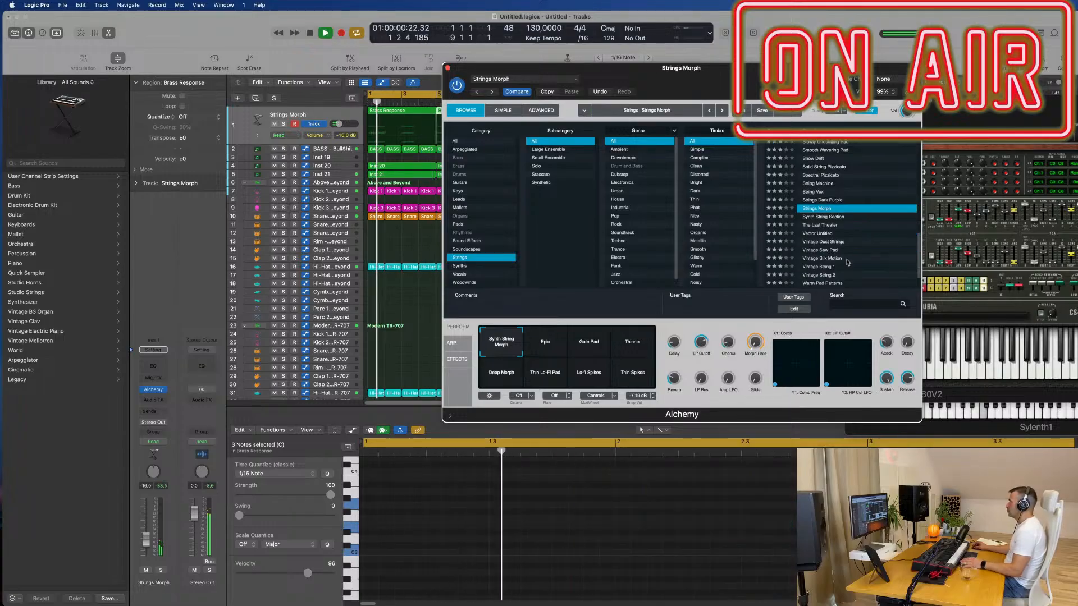
pyautogui.click(816, 251)
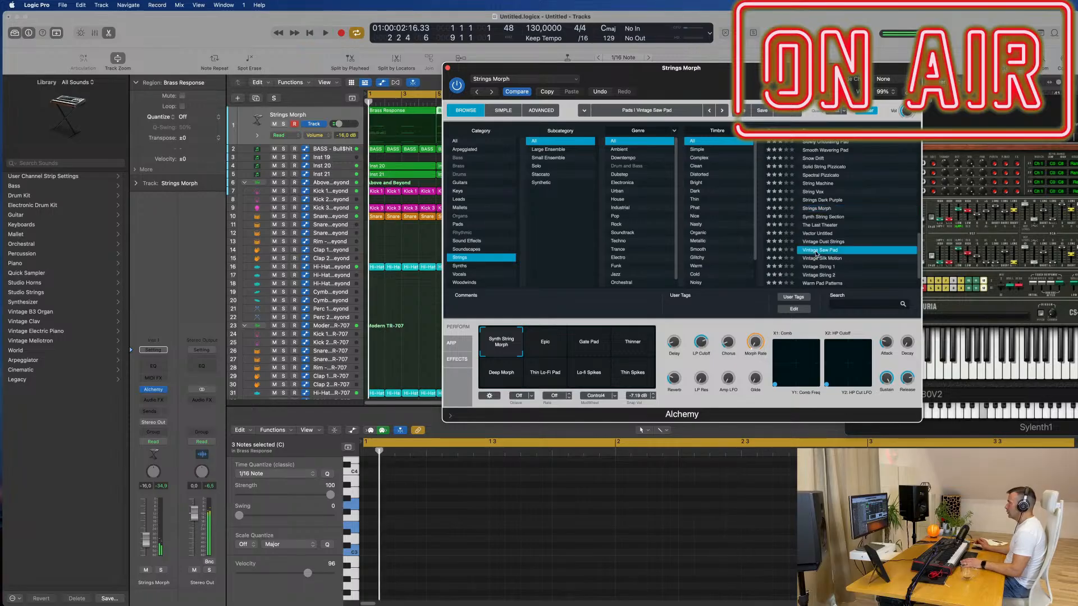
pyautogui.scroll(-2, 868, 258)
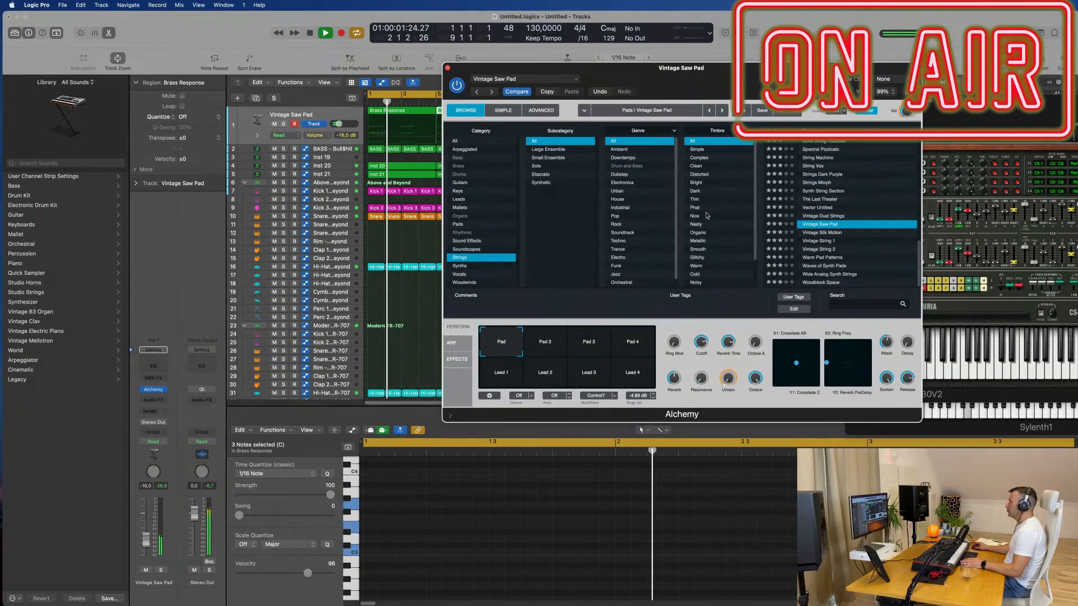
pyautogui.click(829, 258)
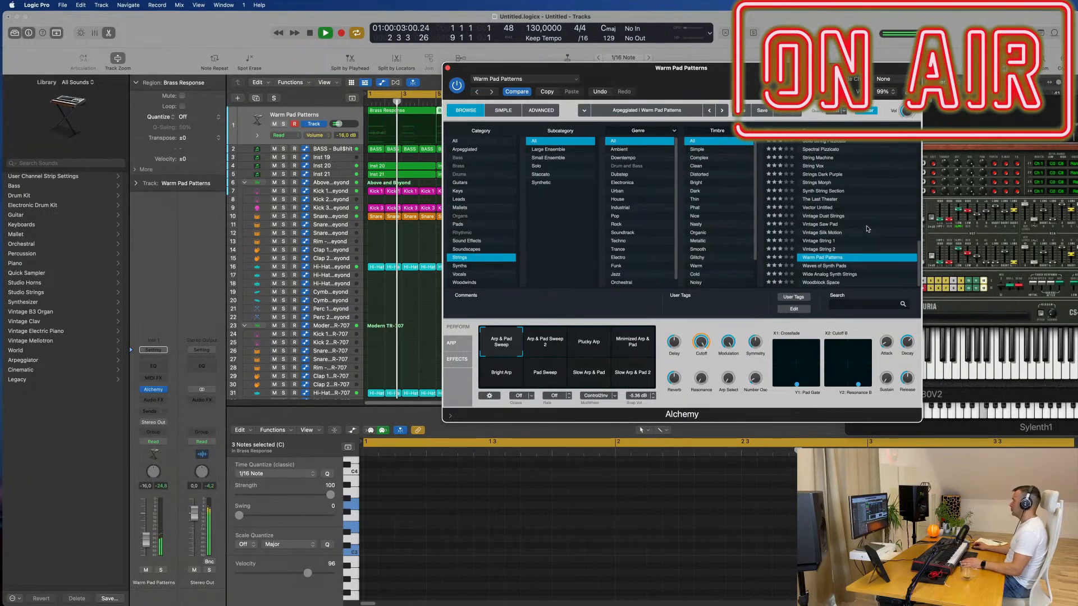
pyautogui.press('space')
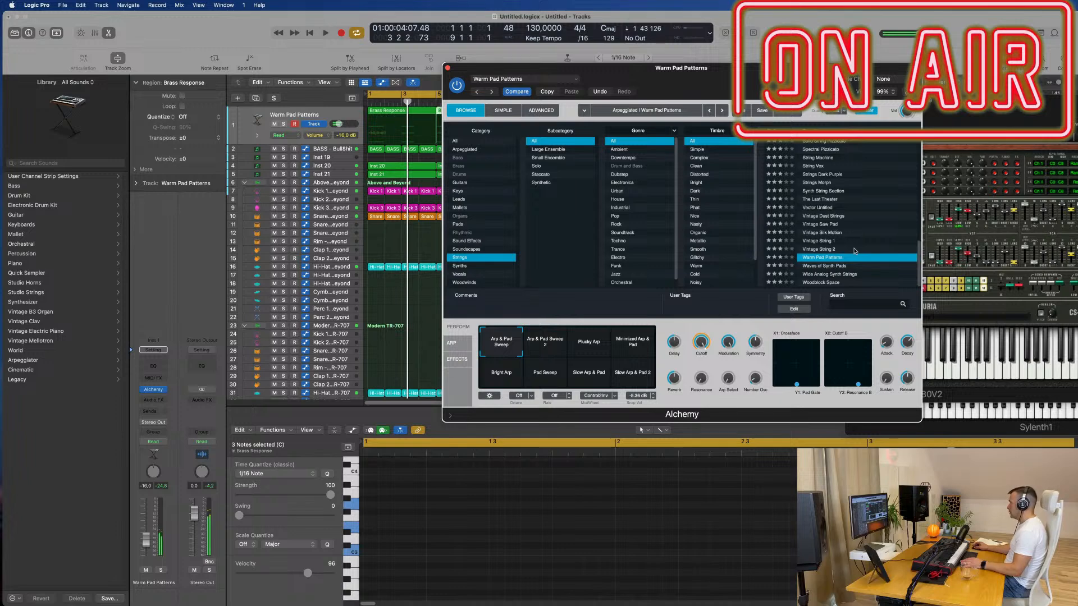
# - Load the Woodblock Space preset in Alchemy and audition it with the loop
pyautogui.click(821, 283)
pyautogui.press('space')
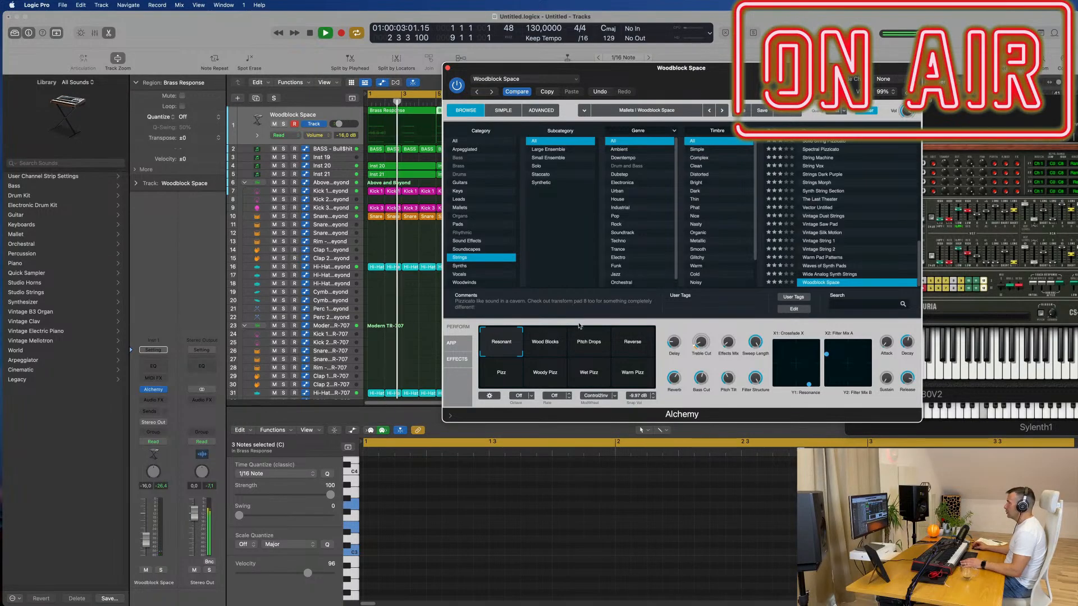
pyautogui.press('space')
# - Audition the Wood Blocks, Pitch Drops, Reverse, Pizz, Woody Pizz and Wet Pizz variations of Woodblock Space, restarting playback for comparison
pyautogui.click(544, 350)
pyautogui.press('space')
pyautogui.press('space')
pyautogui.click(592, 351)
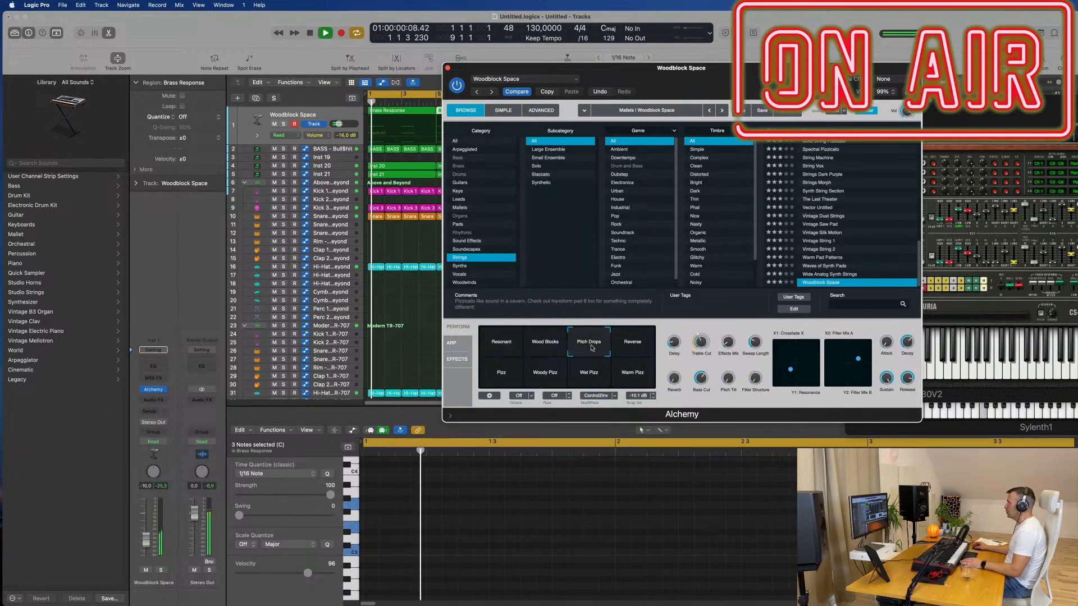
pyautogui.press('space')
pyautogui.press('space')
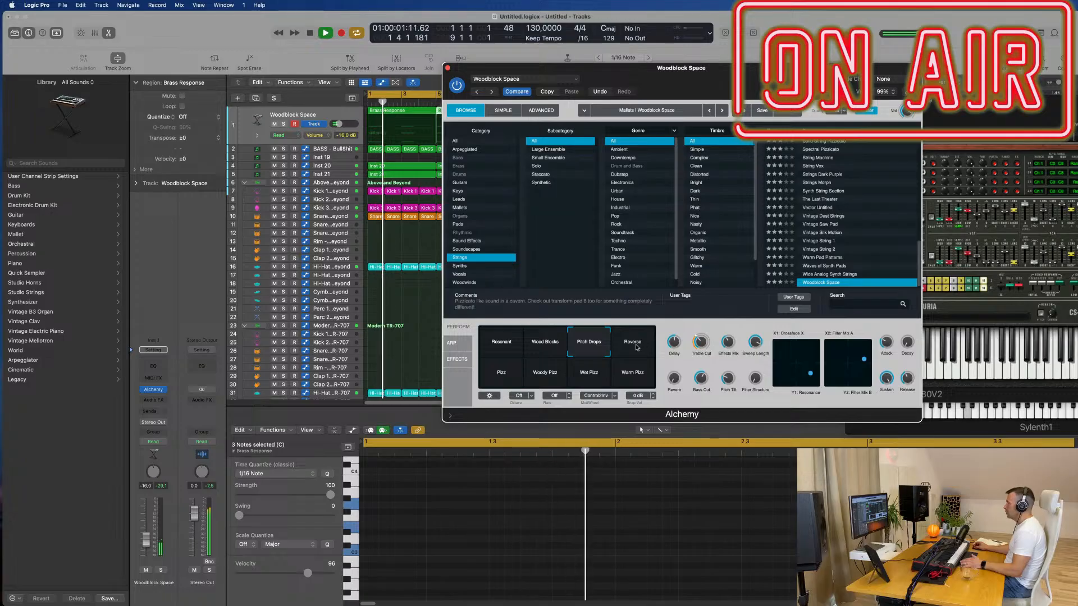
pyautogui.press('space')
pyautogui.press('space')
pyautogui.click(639, 348)
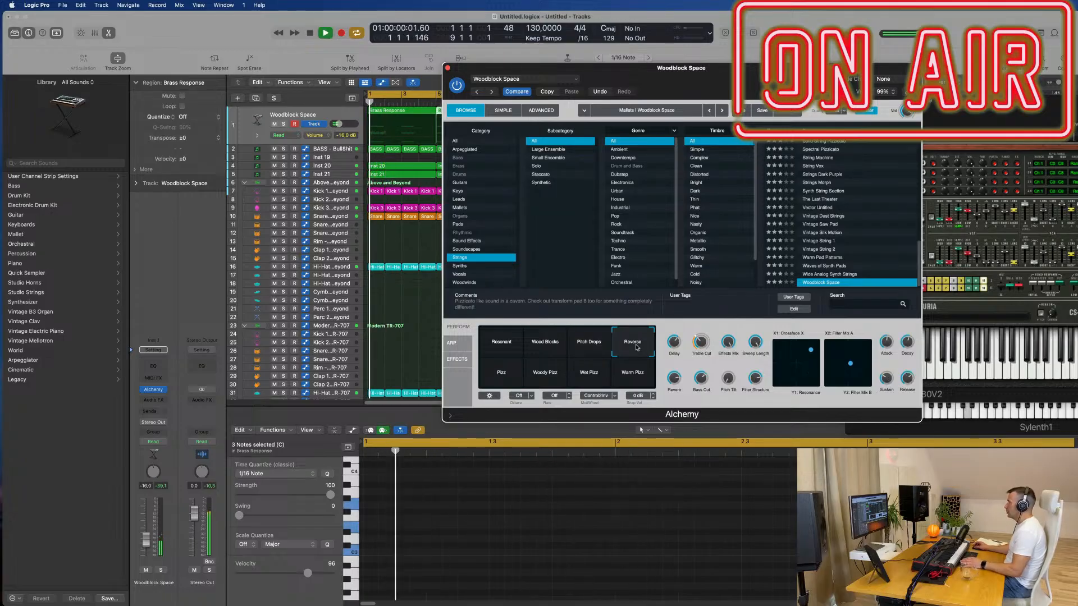
pyautogui.click(502, 377)
pyautogui.press('space')
pyautogui.press('space')
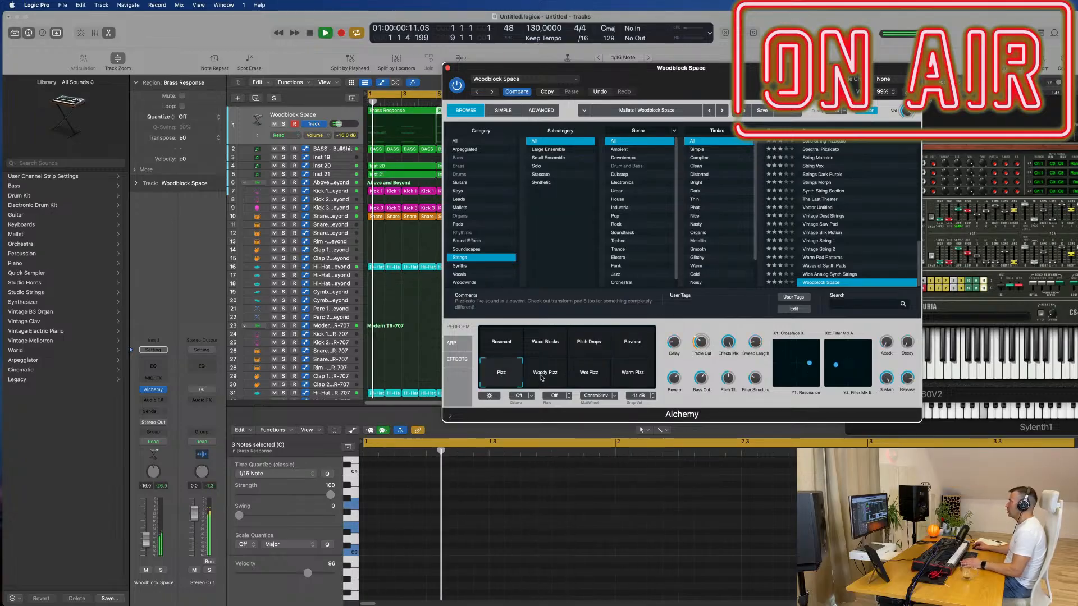
pyautogui.click(542, 376)
pyautogui.press('space')
pyautogui.press('space')
pyautogui.click(600, 377)
# - Choose the Pitch Drops variation of Woodblock Space and restart playback from the loop's beginning
pyautogui.click(600, 345)
pyautogui.press('space')
pyautogui.press('space')
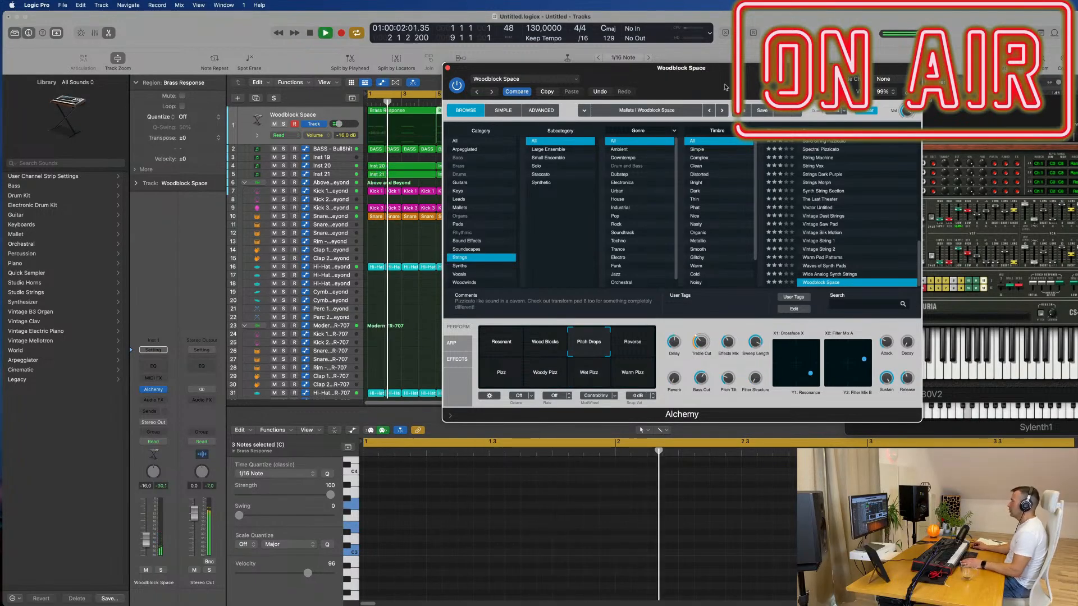
# - Put the Alchemy window away and select both Brass Response regions on the Woodblock Space track
pyautogui.moveTo(577, 75); pyautogui.dragTo(472, 125)
pyautogui.click(343, 118)
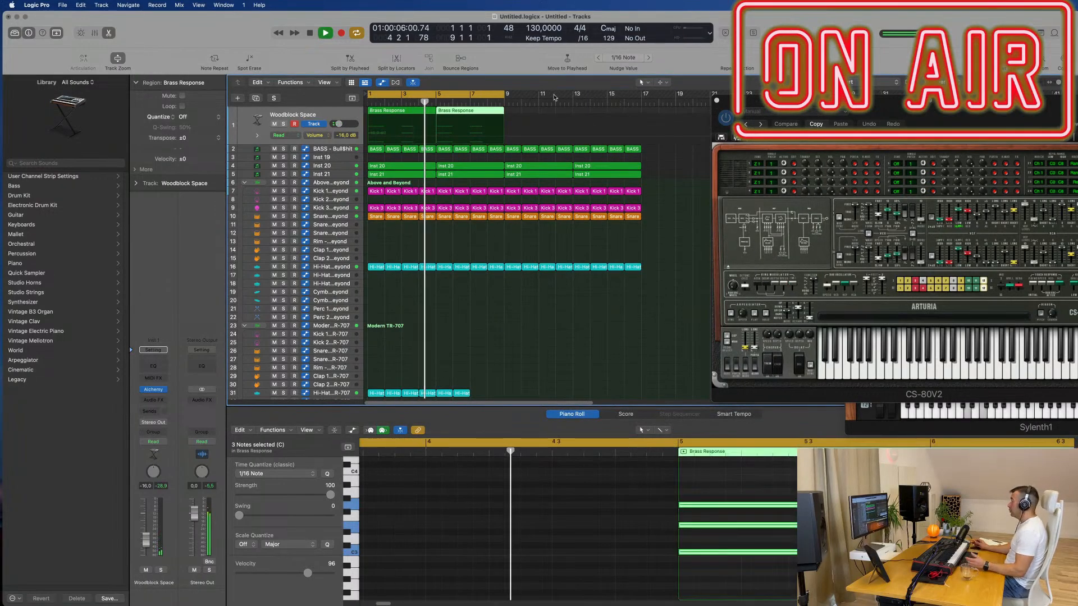
pyautogui.click(337, 114)
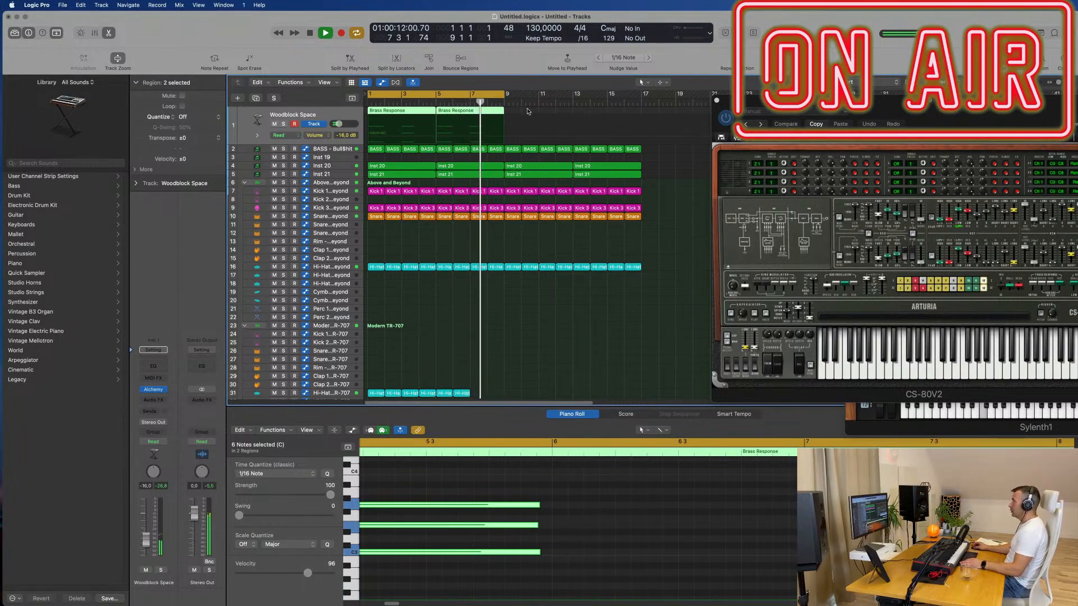
# - Repeat the last two hi-hat and tom regions of the Modern TR-707 kit so they extend to bar 9
pyautogui.scroll(-5, 482, 297)
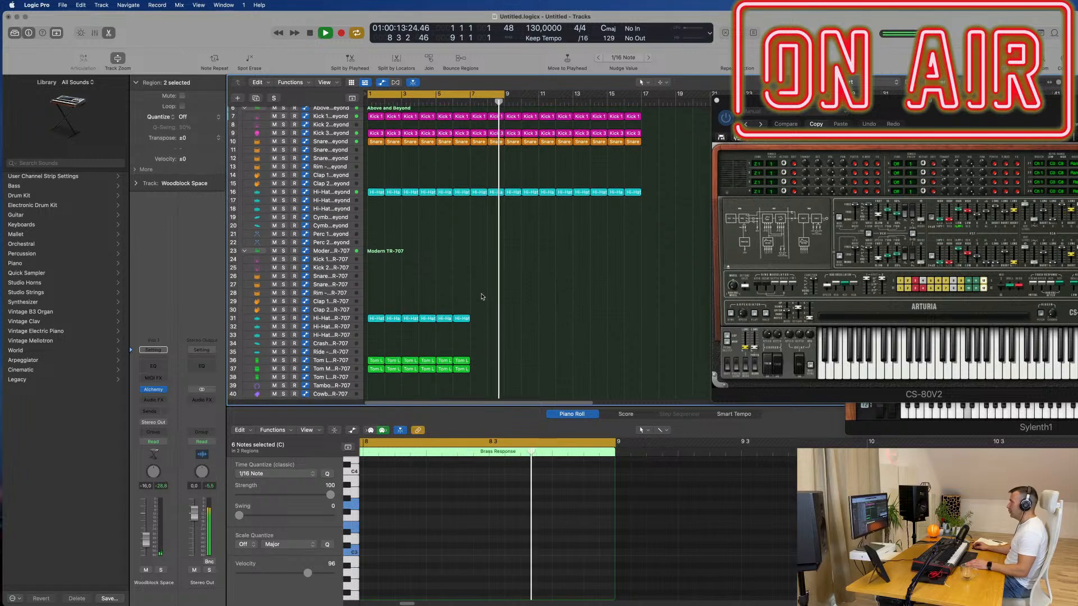
pyautogui.moveTo(481, 297); pyautogui.dragTo(451, 393)
pyautogui.press('super+r')
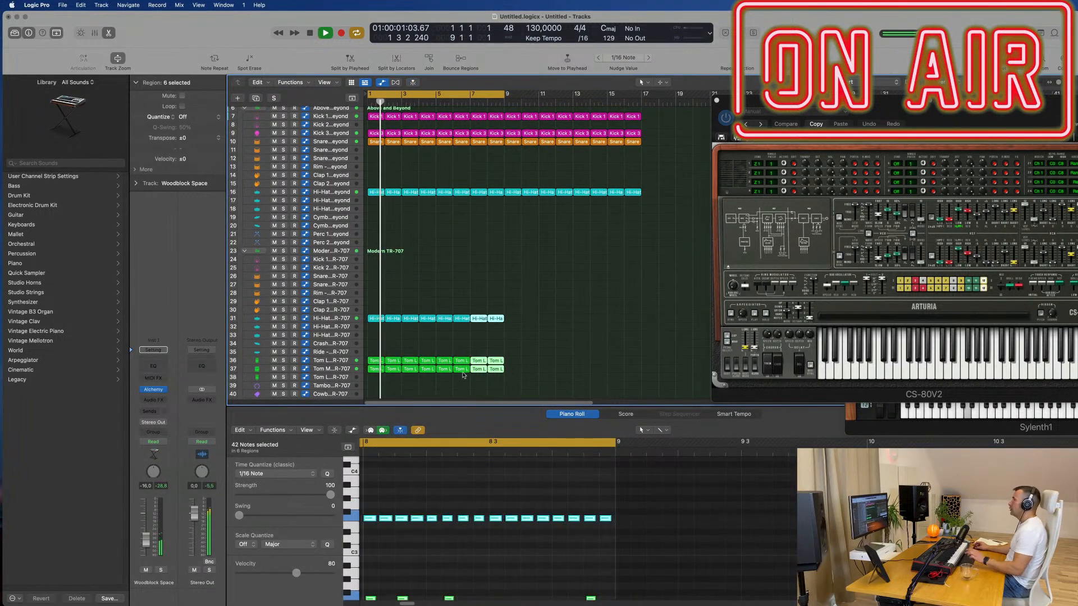
pyautogui.click(546, 305)
pyautogui.scroll(5, 498, 242)
pyautogui.press('super+Right')
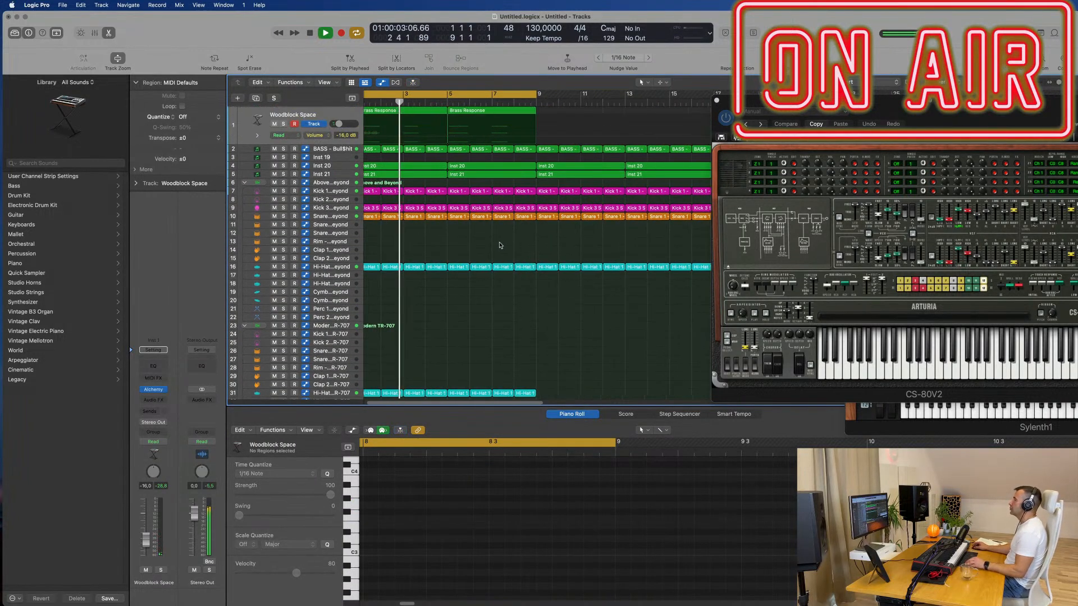
pyautogui.hscroll(-2, 500, 245)
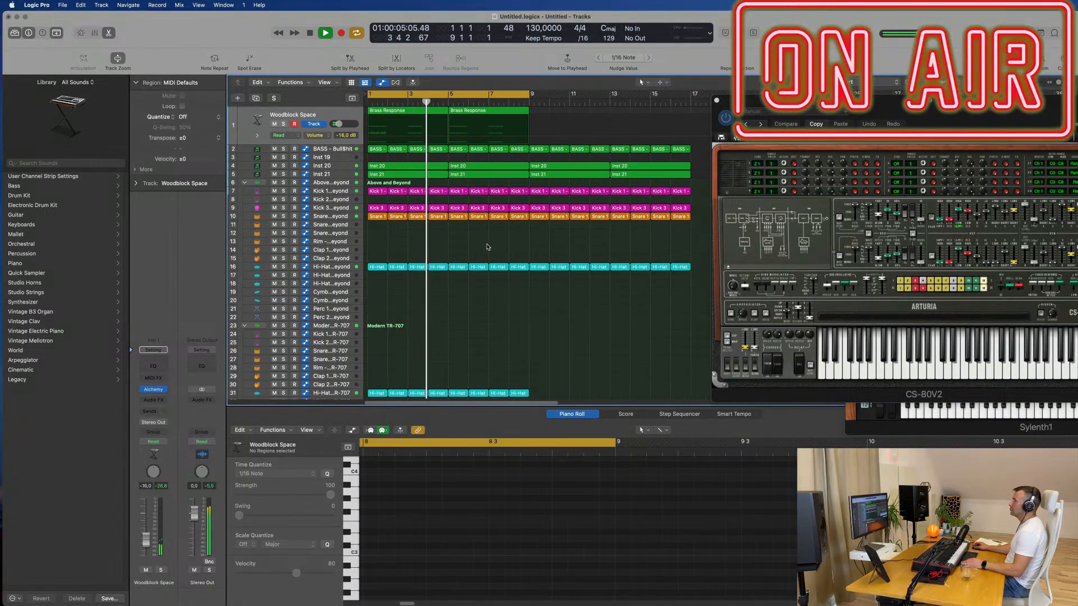
# - Open Sylenth1 on the BASS track over the arrangement and set its Mod Env 1 Decay to 0.929
pyautogui.click(334, 117)
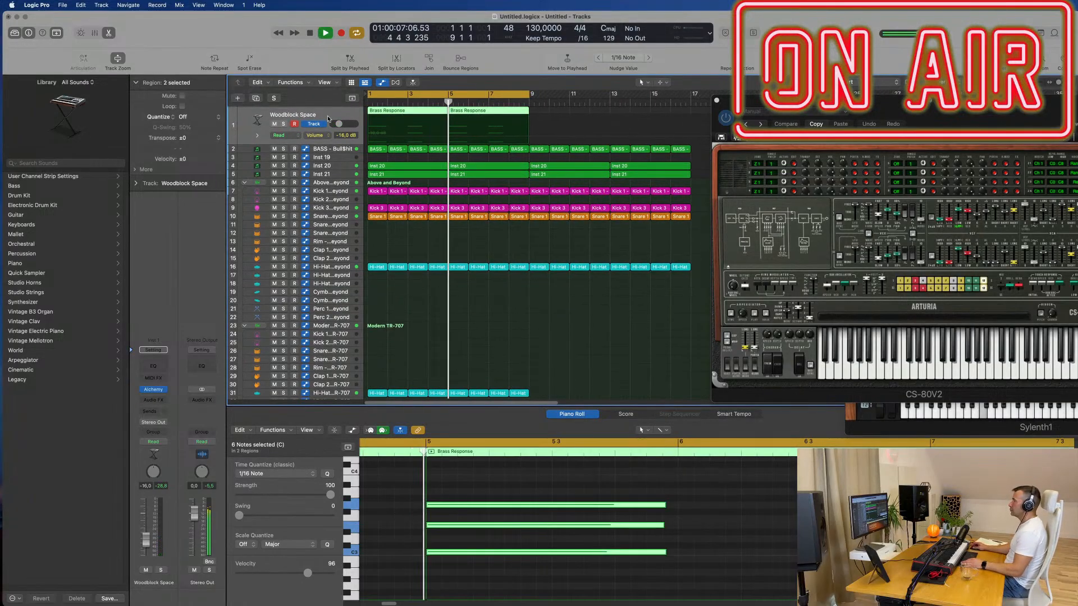
pyautogui.click(334, 150)
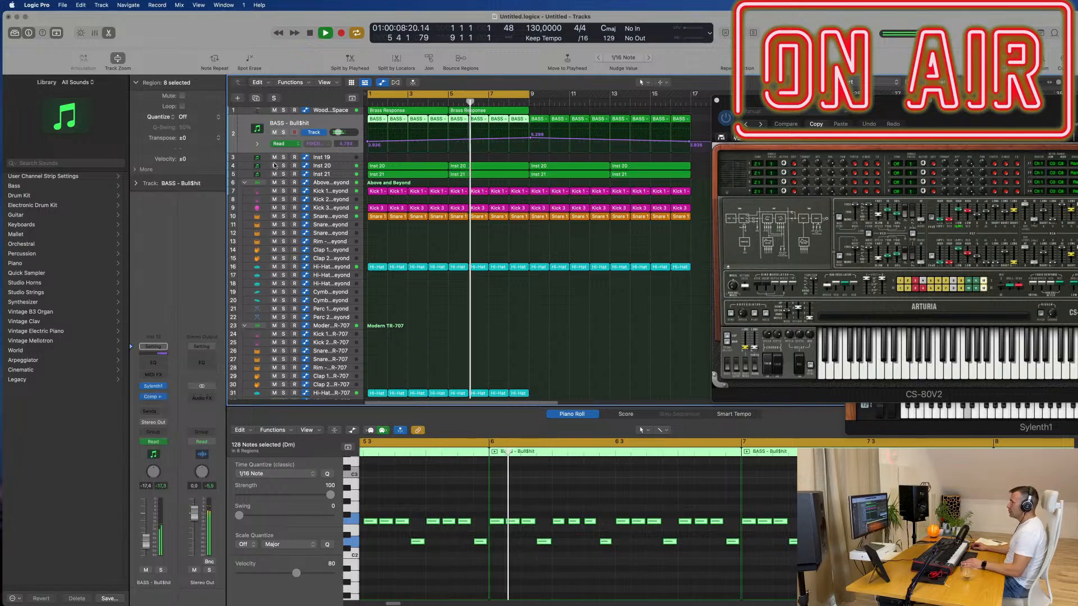
pyautogui.click(156, 387)
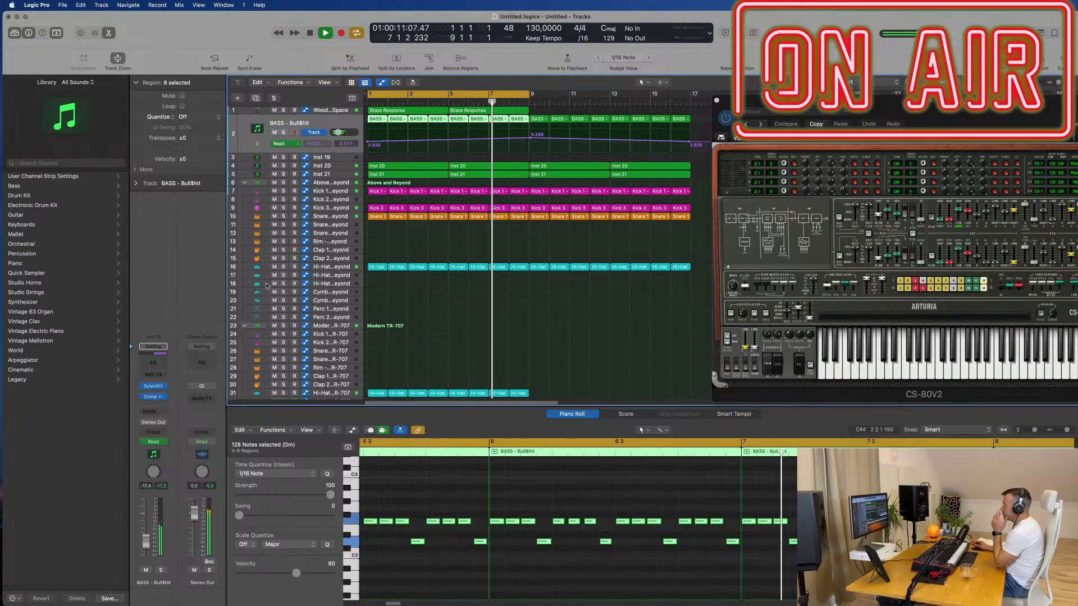
pyautogui.click(154, 386)
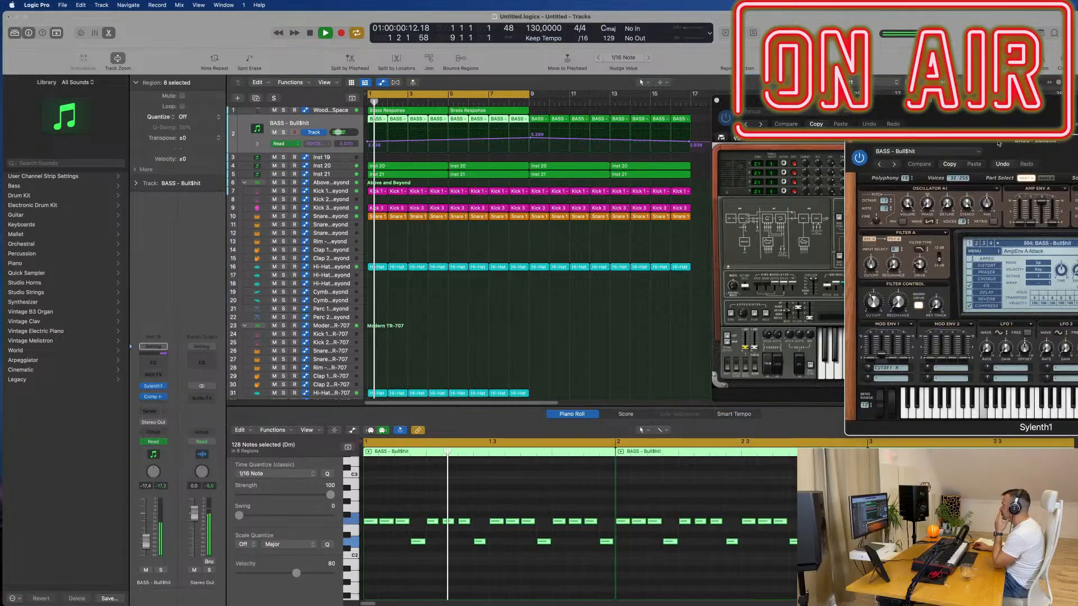
pyautogui.moveTo(999, 144); pyautogui.dragTo(542, 167)
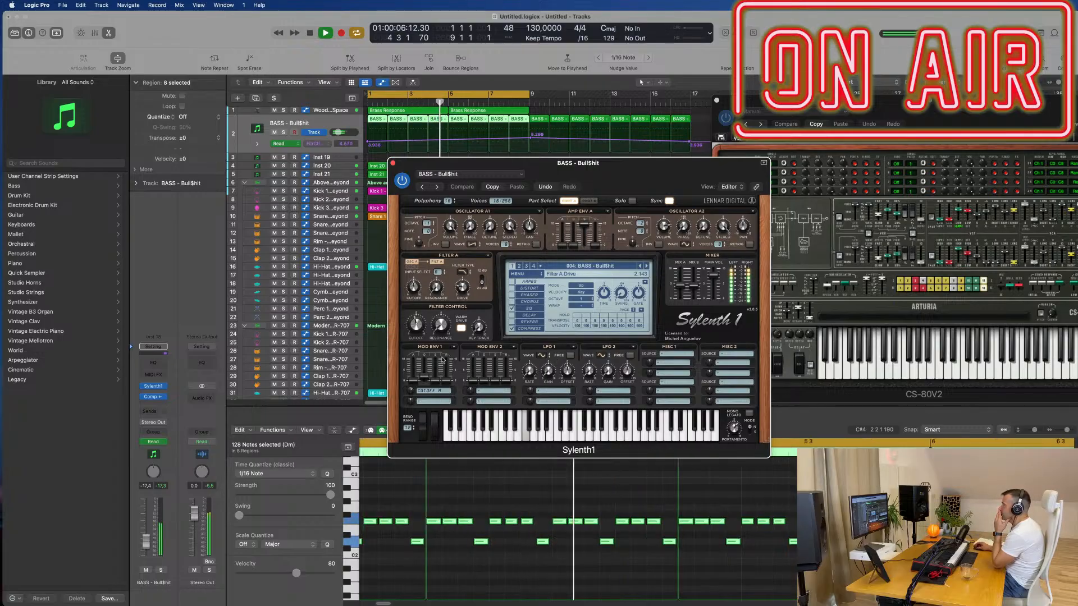
pyautogui.moveTo(425, 363); pyautogui.dragTo(426, 367)
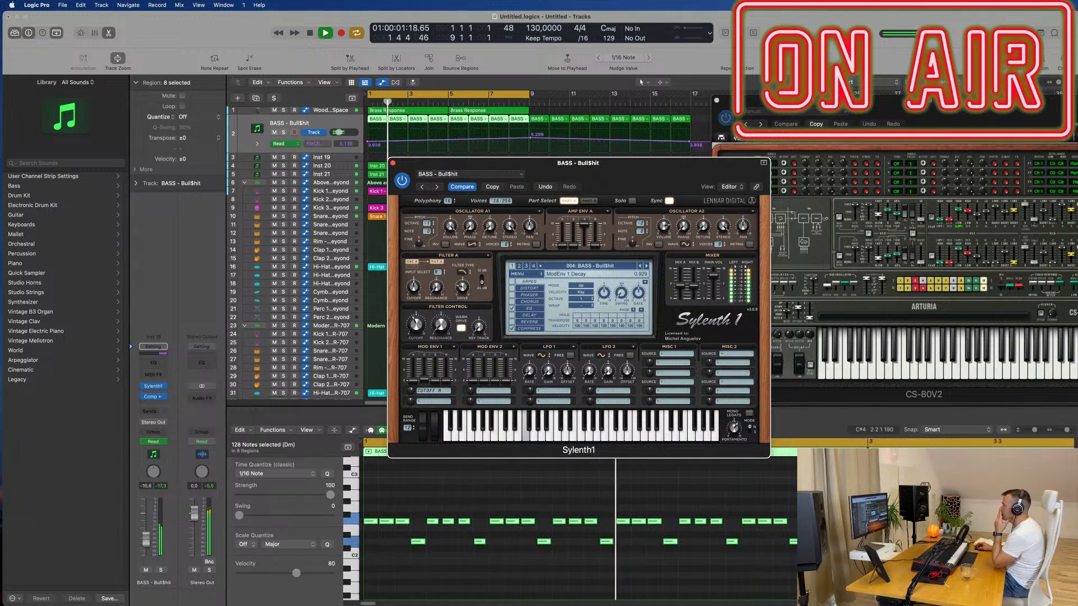
pyautogui.press('v')
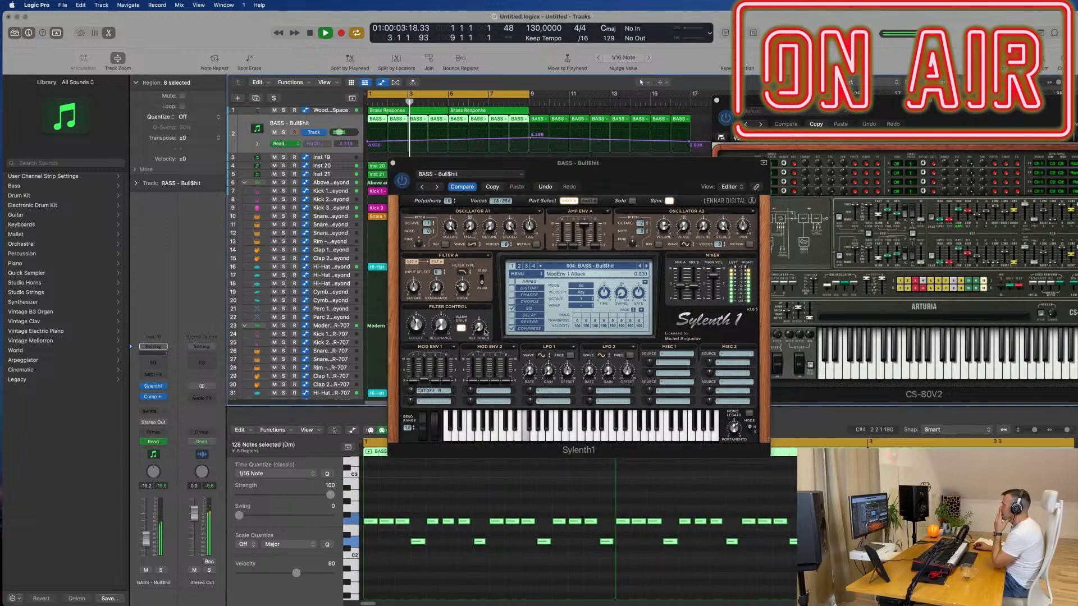
# - Add a Channel EQ to the BASS track with a low cut at 111 Hz, 48 dB/Oct and Q 0.64
pyautogui.click(148, 364)
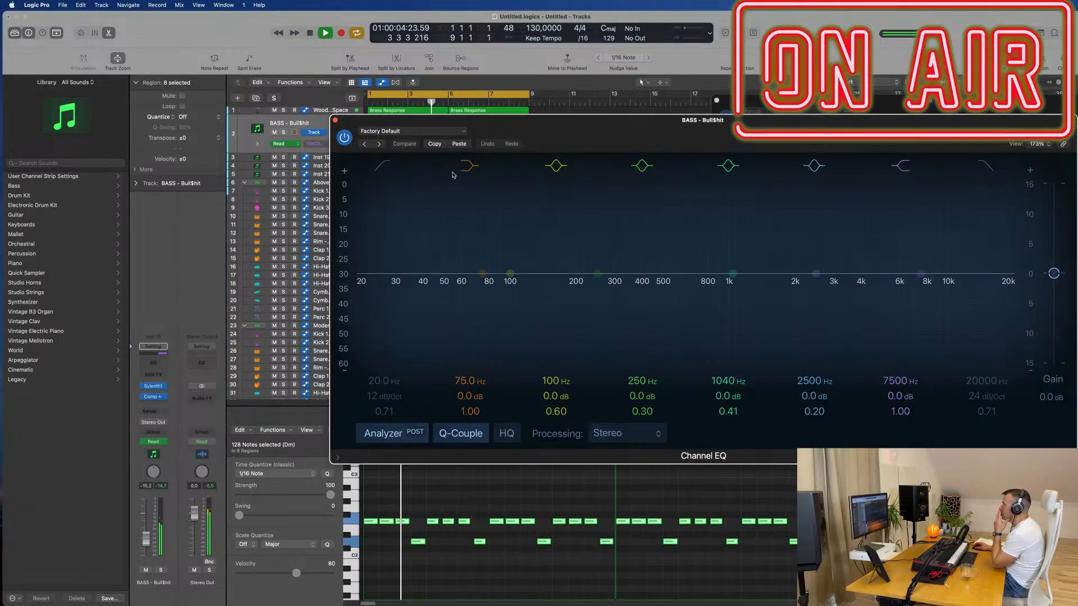
pyautogui.click(379, 167)
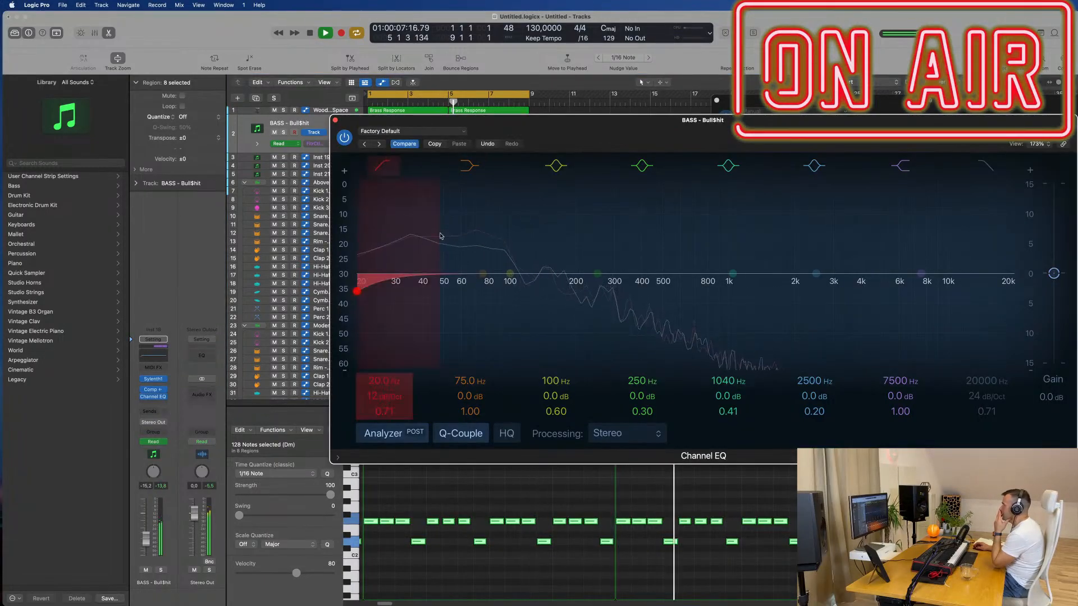
pyautogui.moveTo(373, 229); pyautogui.dragTo(535, 227)
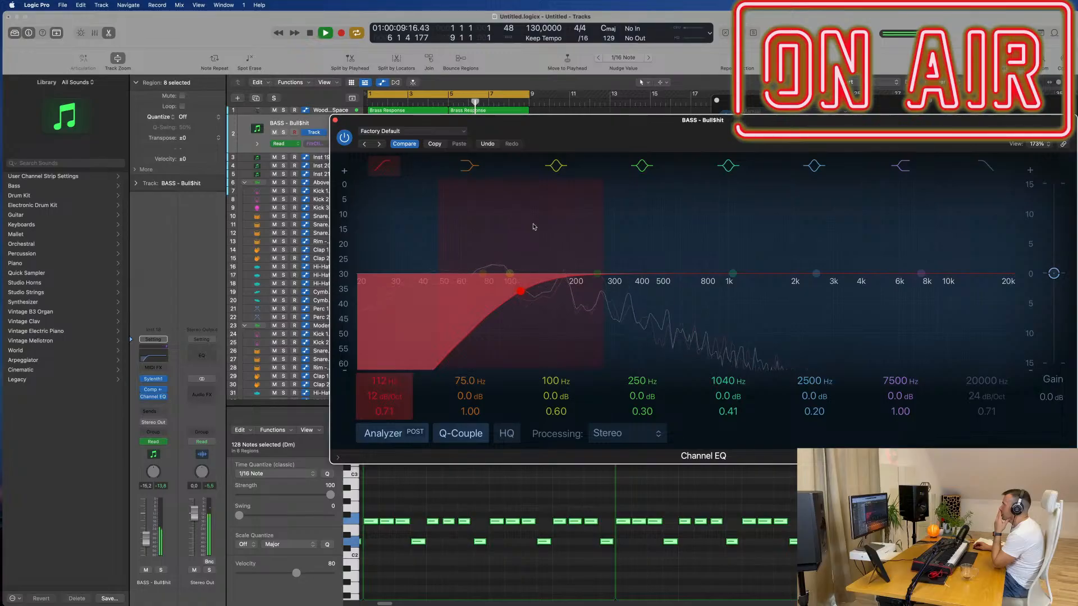
pyautogui.moveTo(528, 300); pyautogui.dragTo(573, 297)
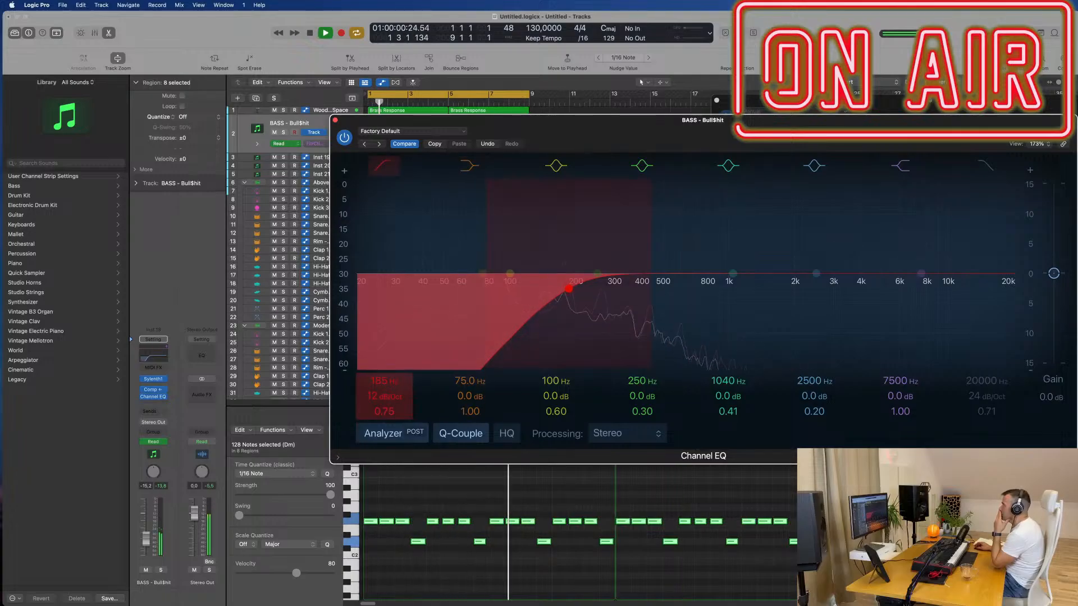
pyautogui.moveTo(385, 397); pyautogui.dragTo(385, 382)
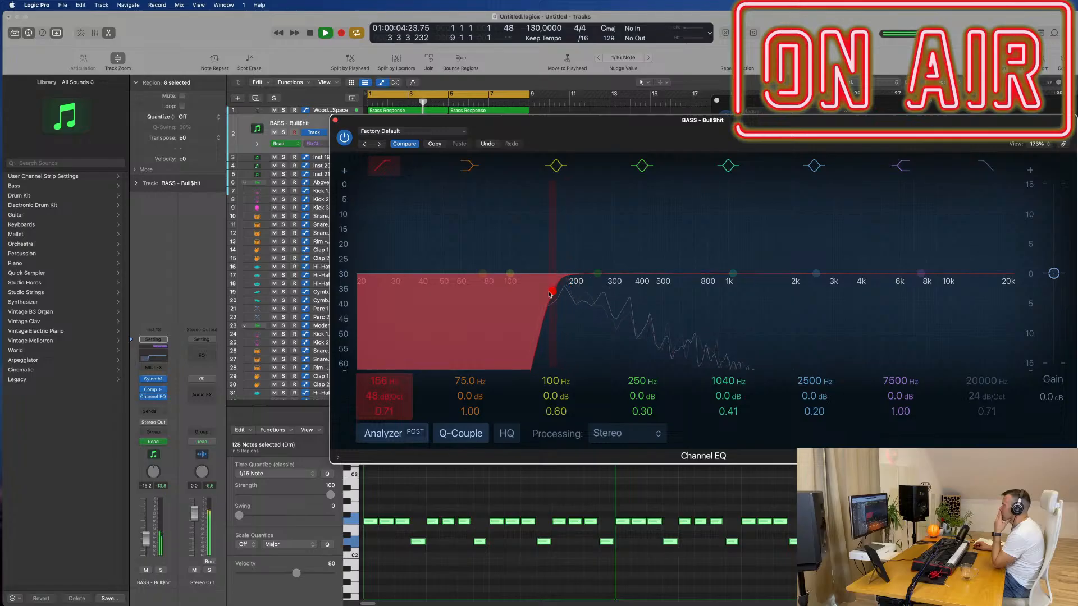
pyautogui.moveTo(550, 295); pyautogui.dragTo(544, 295)
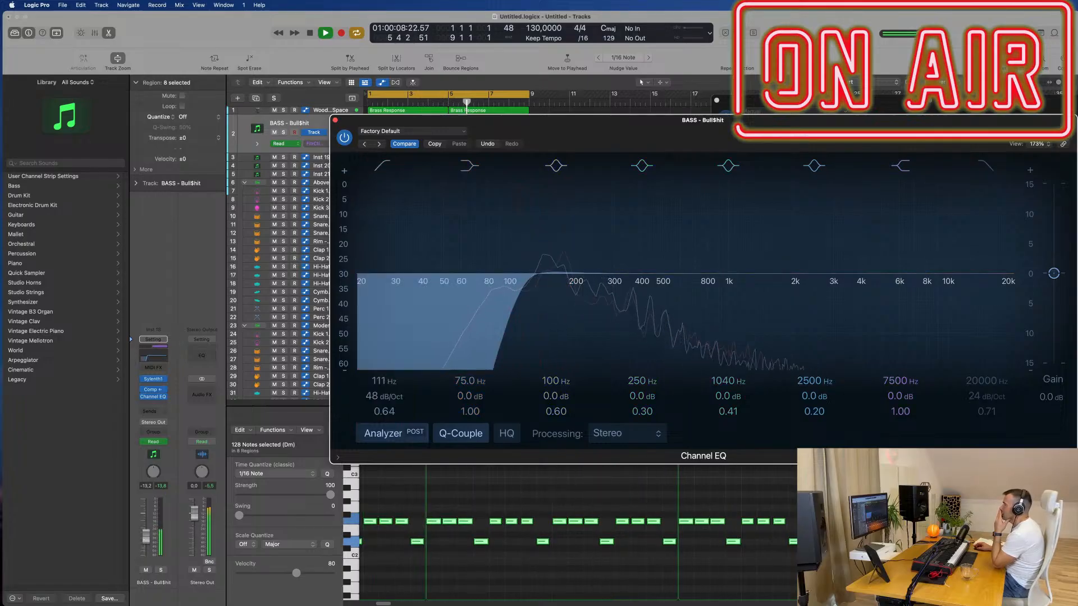
# - Set the BASS track's volume to -13.2 dB and close its Channel EQ and Sylenth1 windows
pyautogui.moveTo(146, 538); pyautogui.dragTo(146, 536)
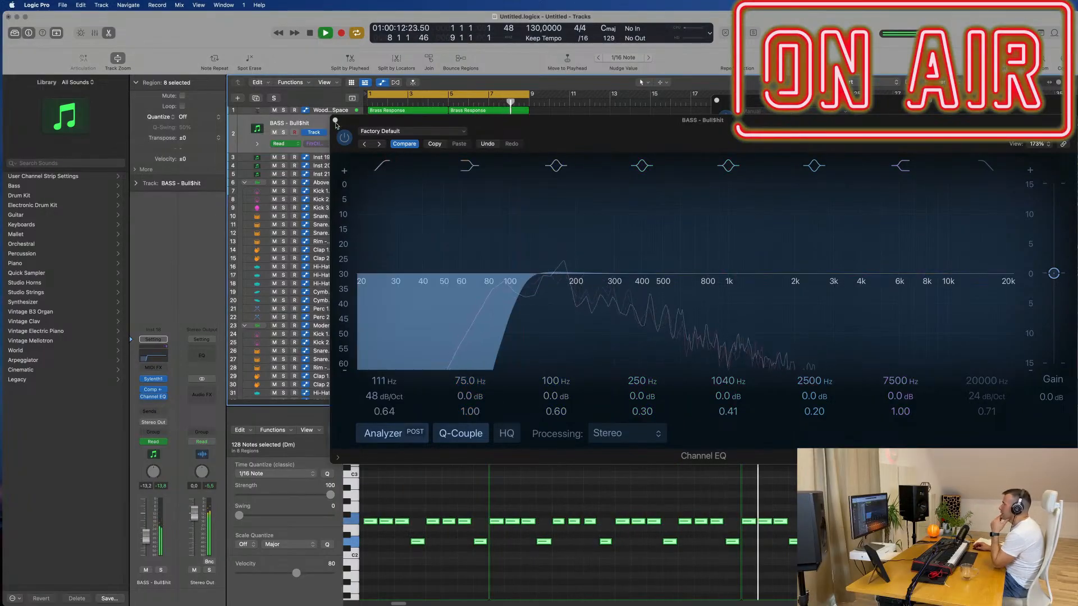
pyautogui.click(336, 121)
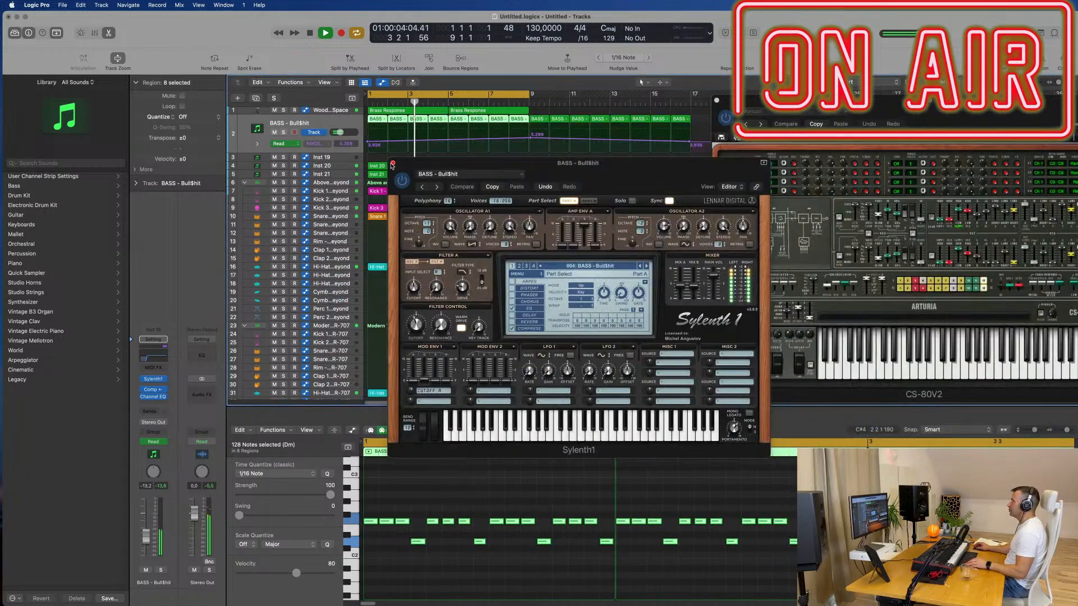
pyautogui.click(418, 317)
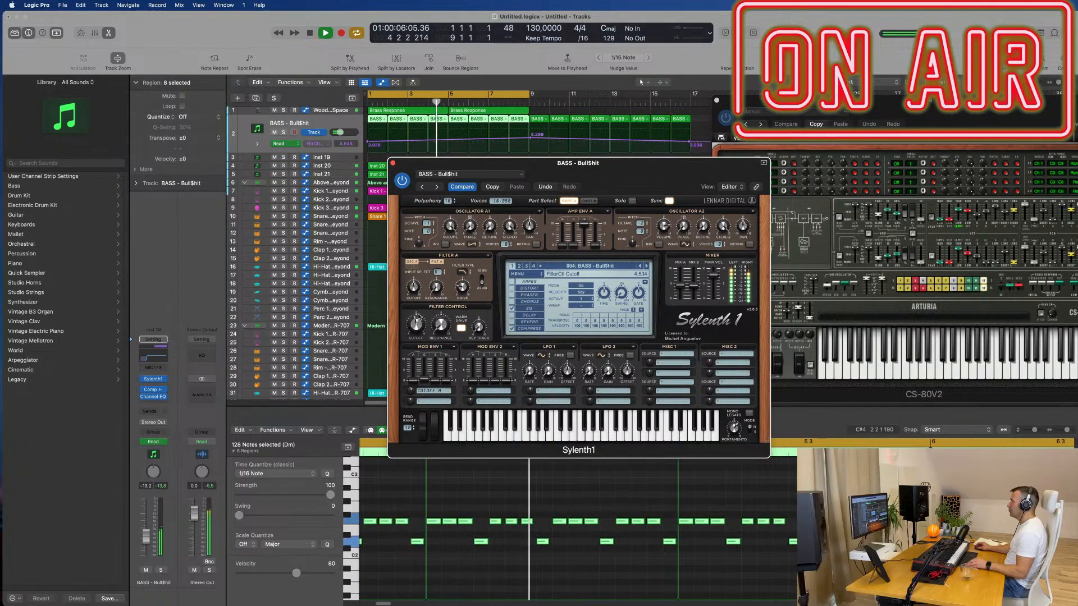
pyautogui.click(393, 164)
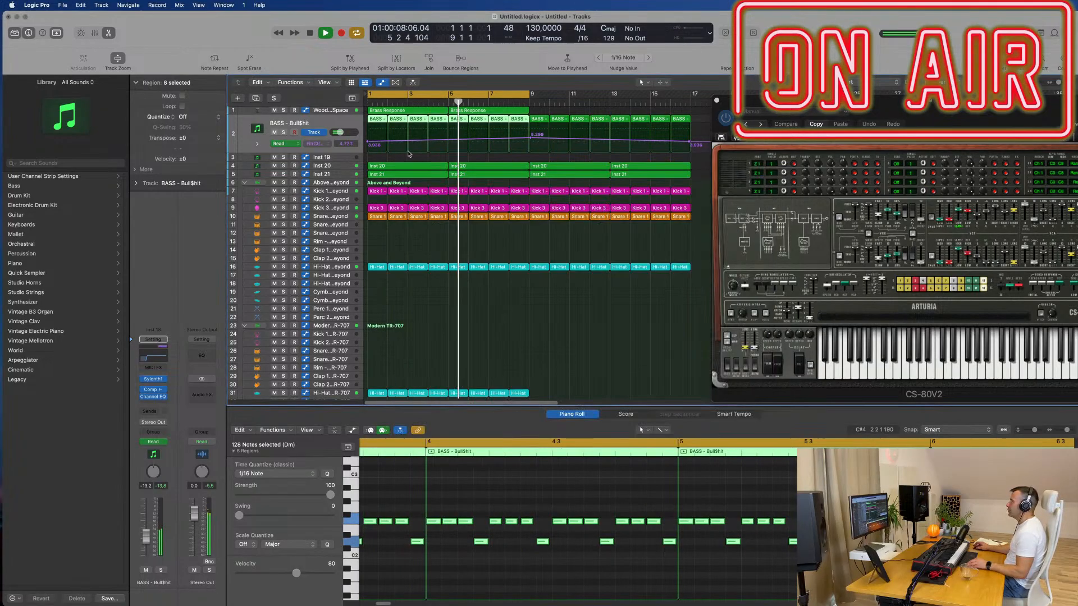
# - Duplicate the Woodblock Space track and copy both of its Brass Response regions onto the duplicate at bars 1 and 5
pyautogui.scroll(-3, 441, 213)
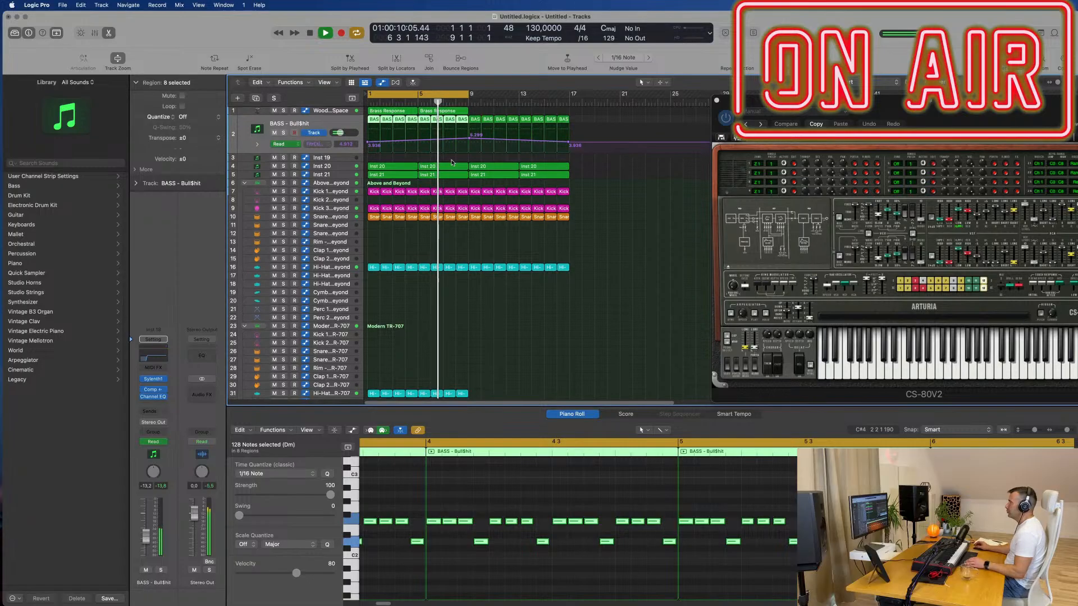
pyautogui.click(326, 114)
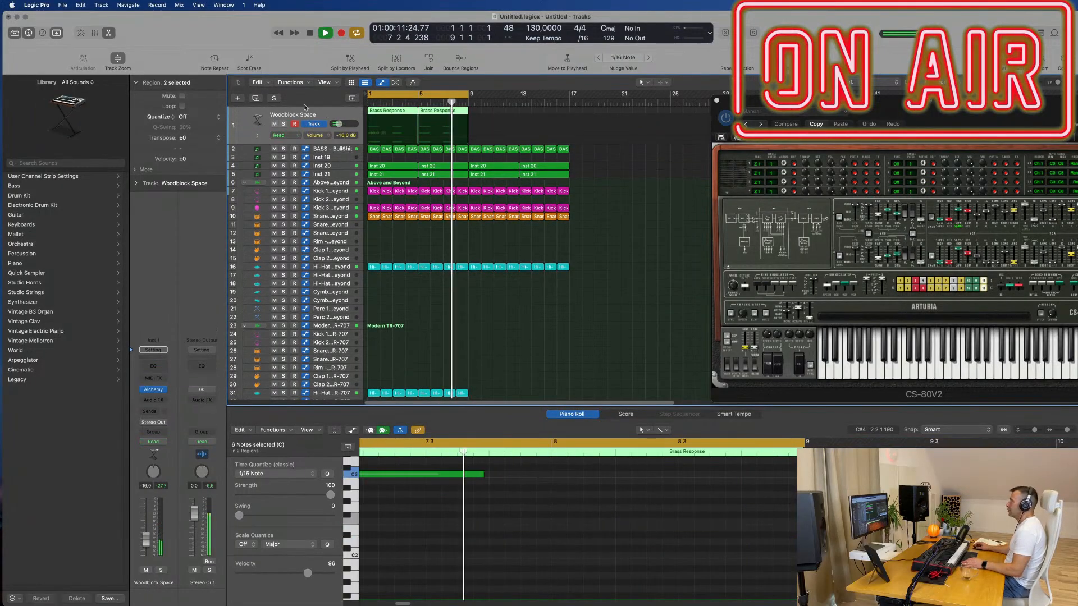
pyautogui.press('super+d')
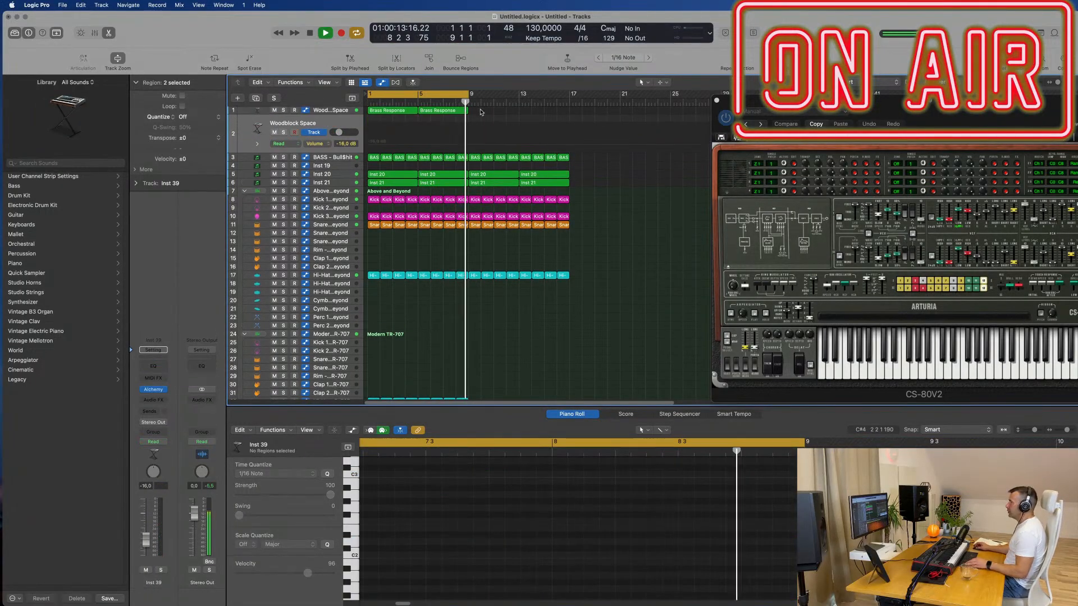
pyautogui.click(394, 112)
pyautogui.moveTo(395, 115); pyautogui.dragTo(396, 119)
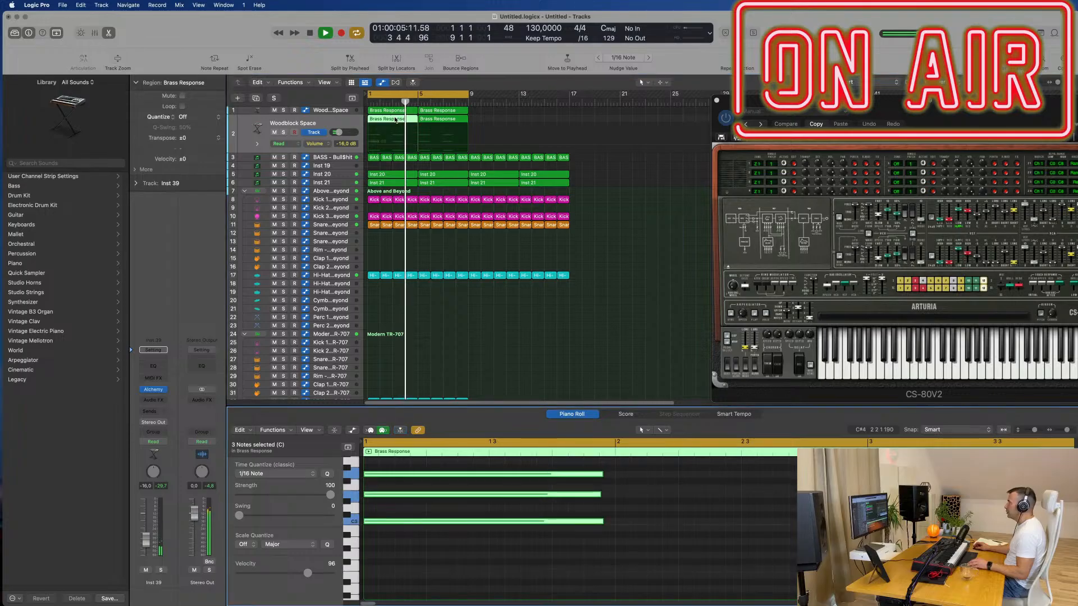
pyautogui.moveTo(471, 121); pyautogui.dragTo(398, 124)
# - Shorten the chord notes in the copied Brass Response regions to about one beat, move them to beat 3, and play the loop
pyautogui.press('p')
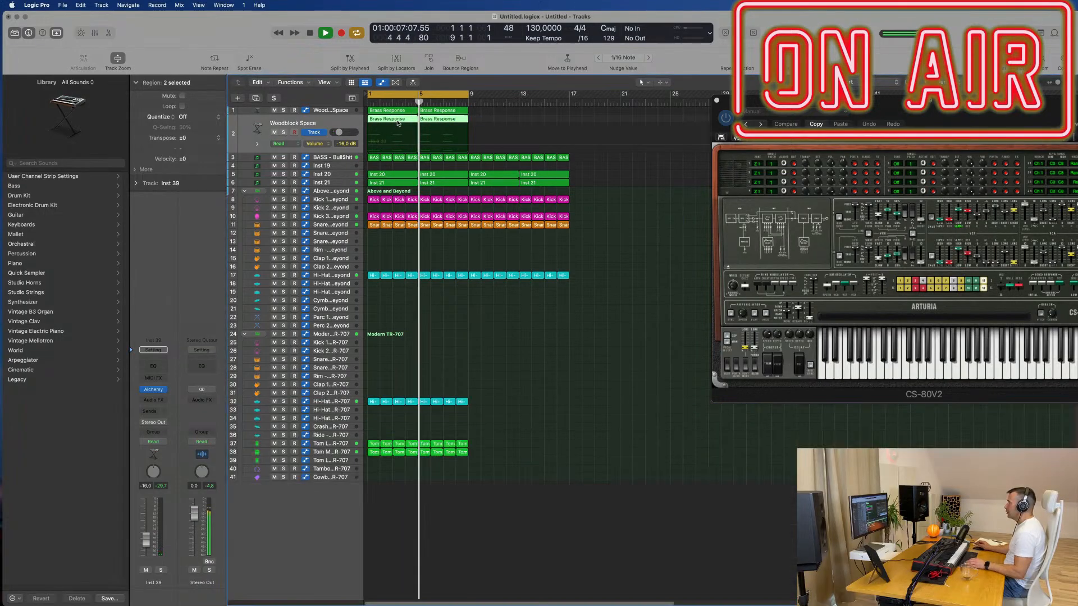
pyautogui.press('p')
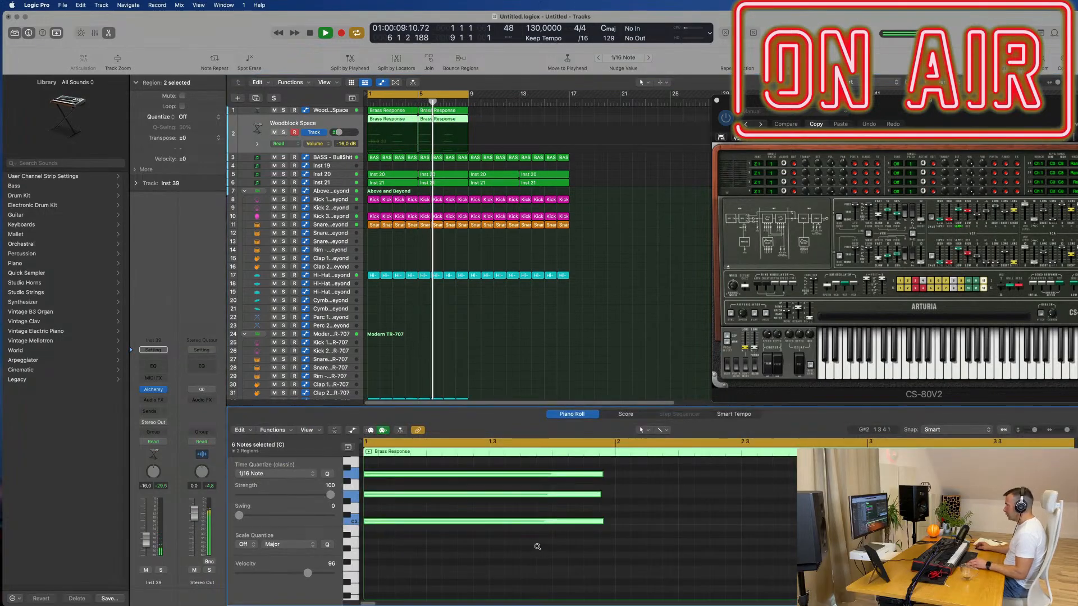
pyautogui.scroll(-2, 538, 546)
pyautogui.press('super+a')
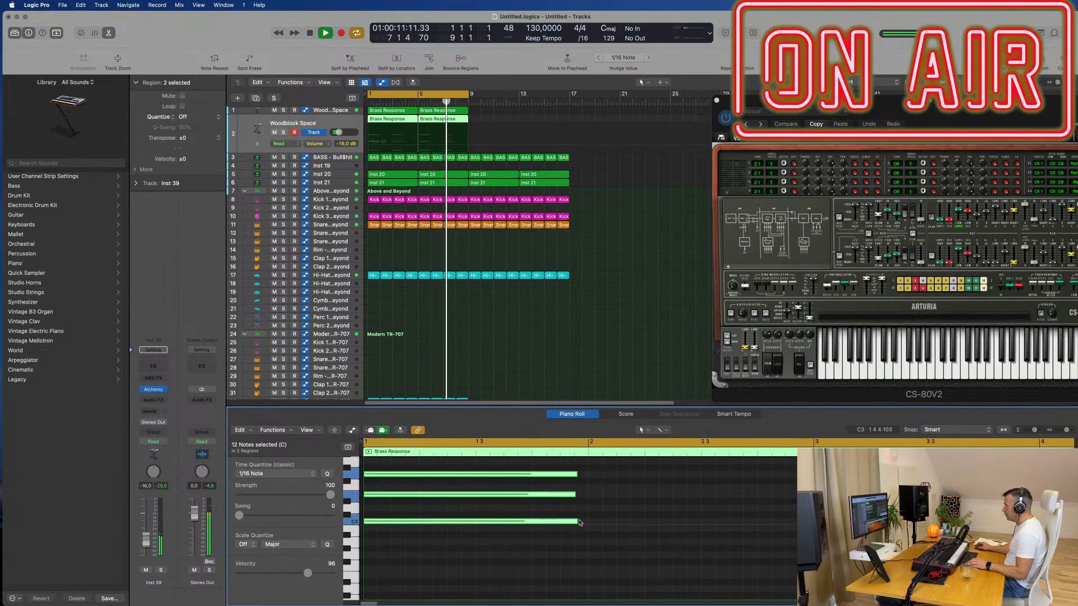
pyautogui.moveTo(578, 523); pyautogui.dragTo(504, 524)
pyautogui.click(932, 542)
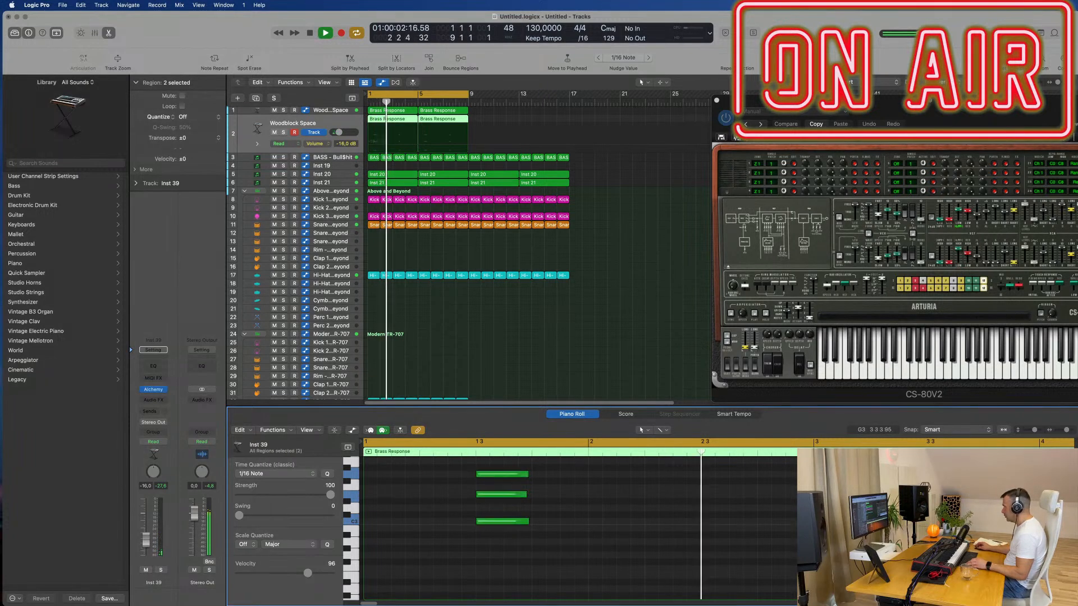
pyautogui.moveTo(931, 542); pyautogui.dragTo(934, 495)
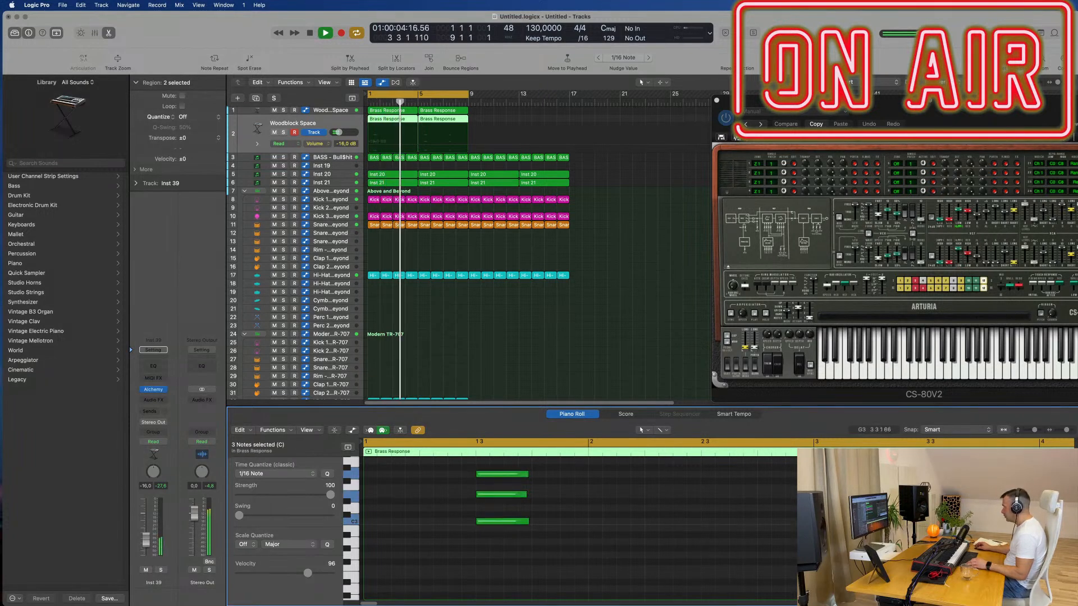
pyautogui.press('space')
pyautogui.press('space')
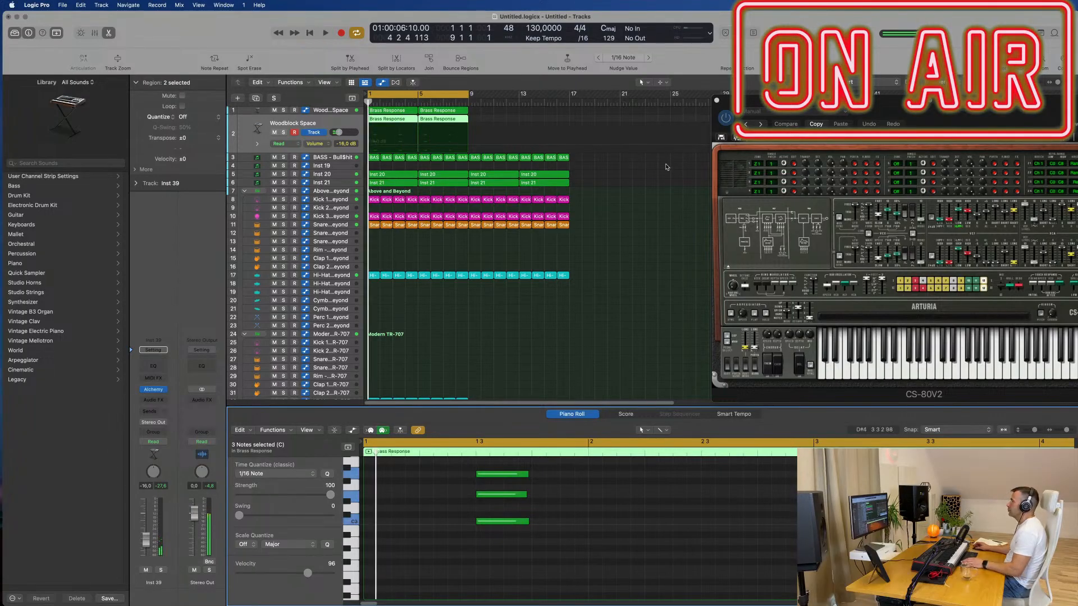
pyautogui.click(181, 426)
pyautogui.press('space')
pyautogui.press('space')
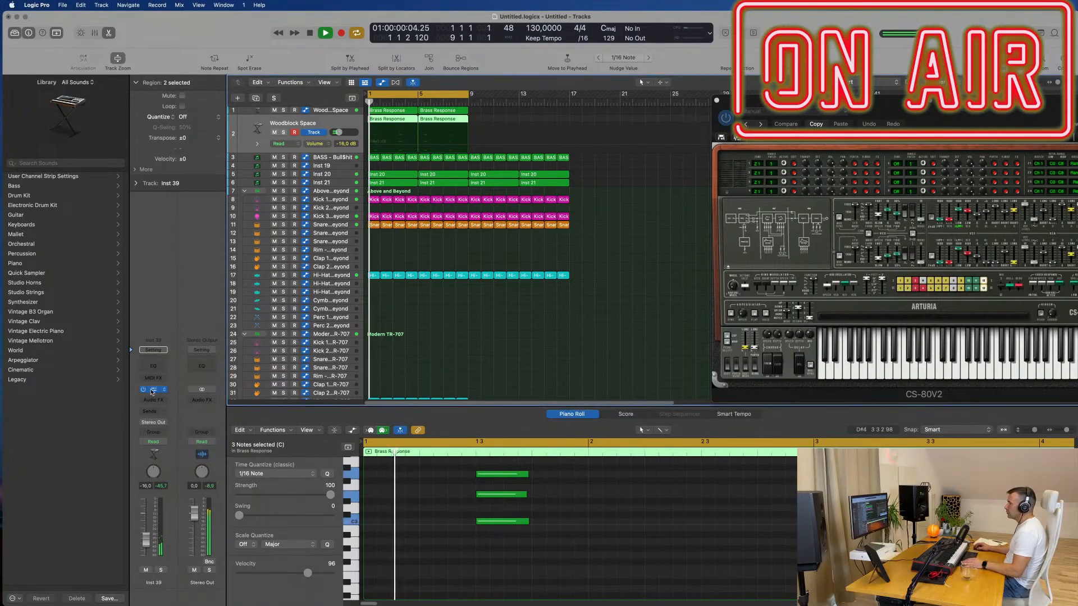
# - Audition the duplicate track's Alchemy sound and replace the instrument with Arturia's Jupiter-8 V2 in stereo
pyautogui.click(152, 389)
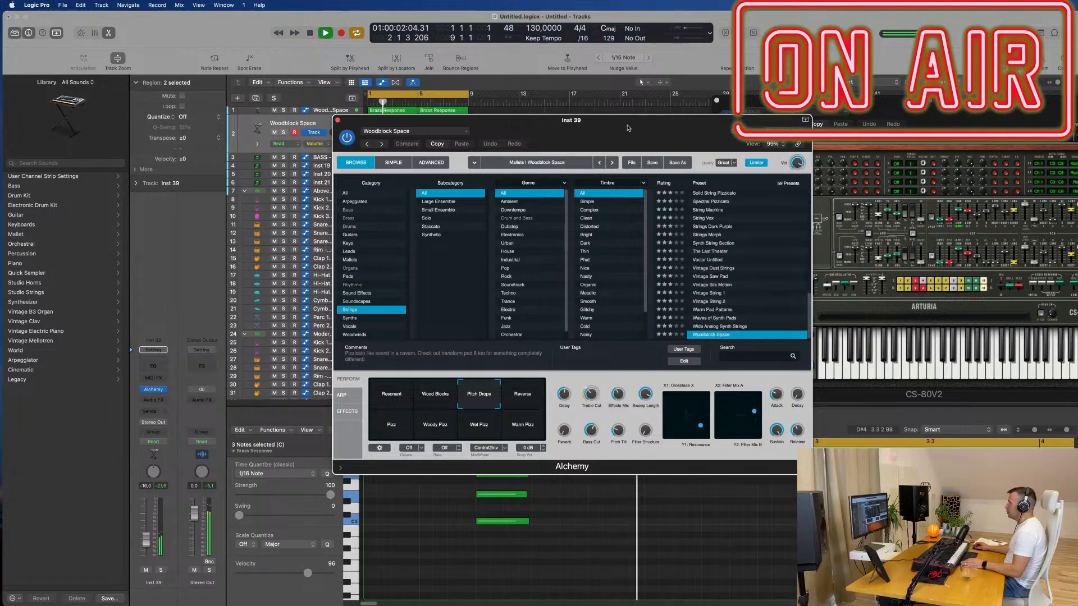
pyautogui.moveTo(628, 127); pyautogui.dragTo(702, 95)
pyautogui.press('space')
pyautogui.press('space')
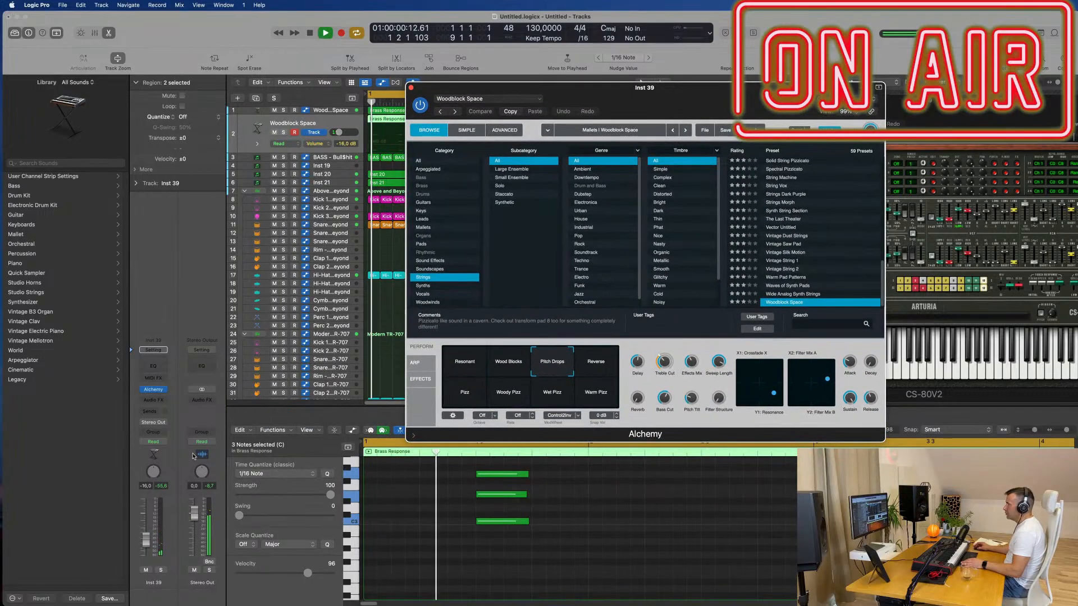
pyautogui.click(162, 390)
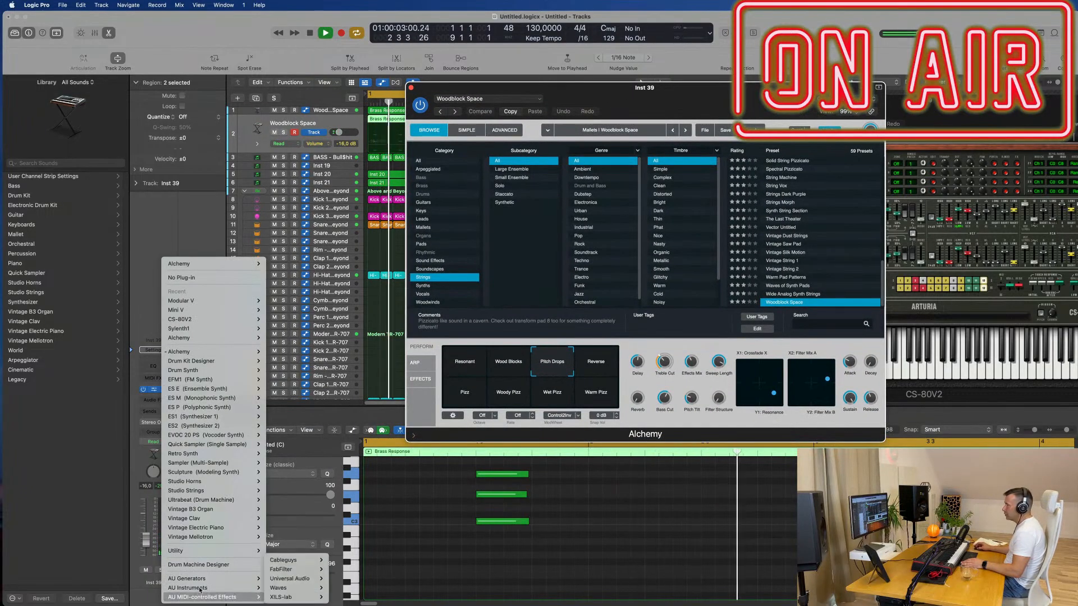
pyautogui.moveTo(194, 588)
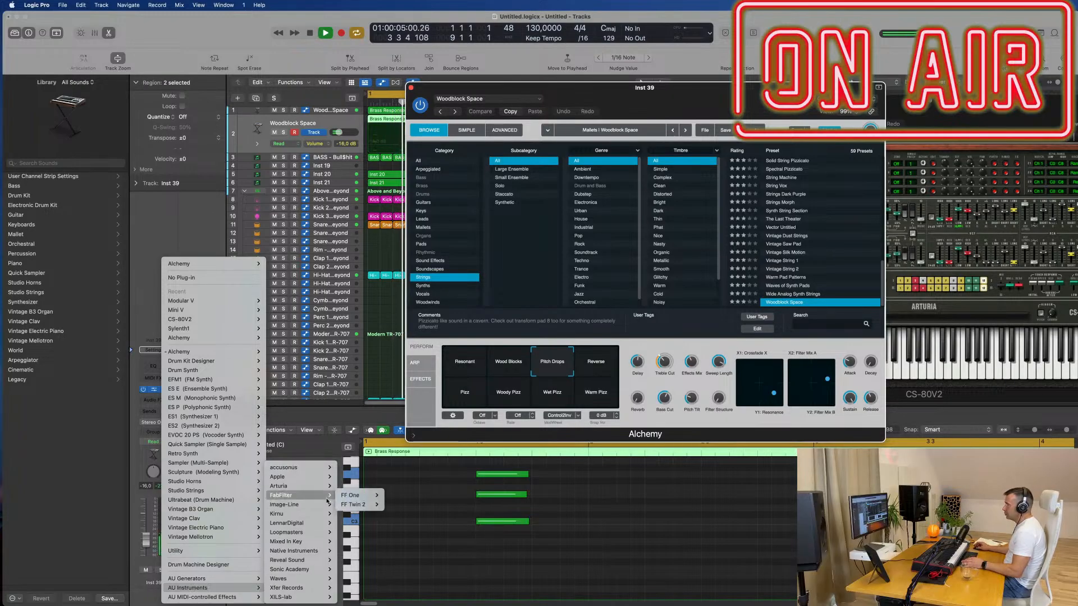
pyautogui.moveTo(328, 488)
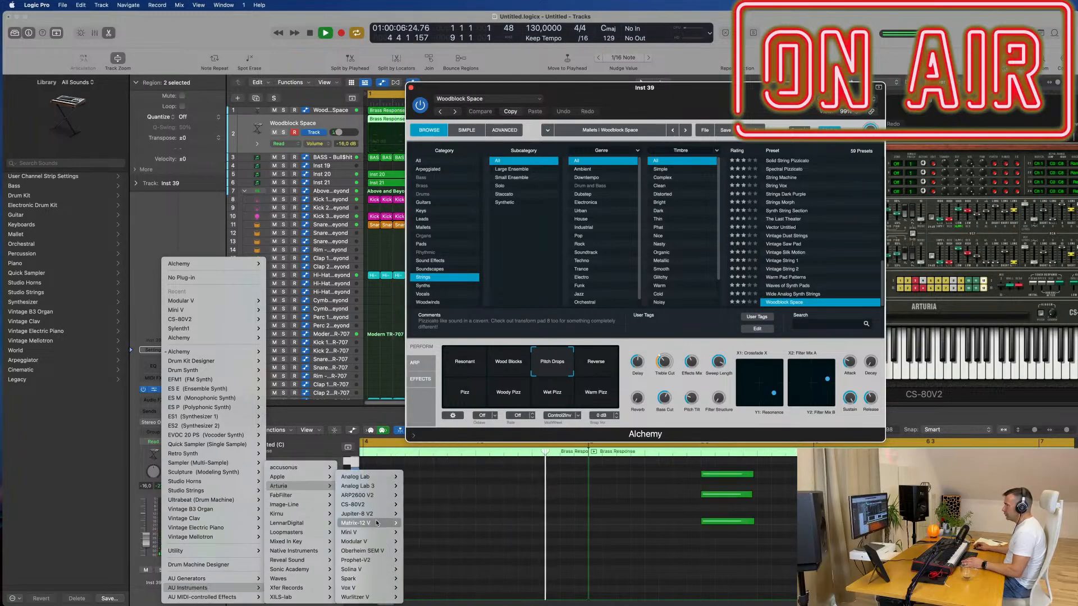
pyautogui.moveTo(381, 515)
pyautogui.click(417, 514)
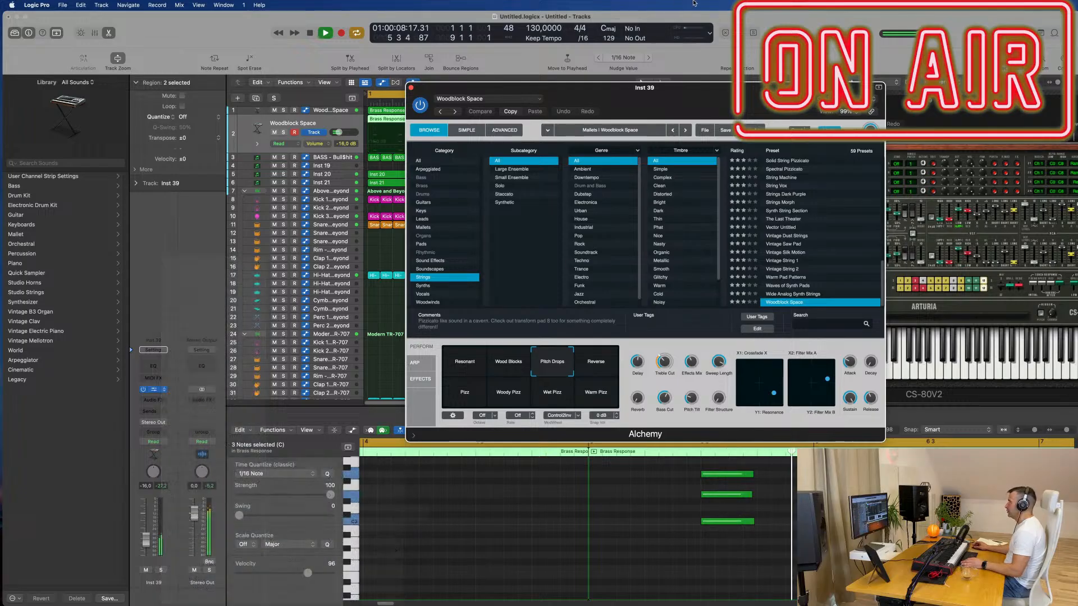
pyautogui.moveTo(663, 89); pyautogui.dragTo(660, 164)
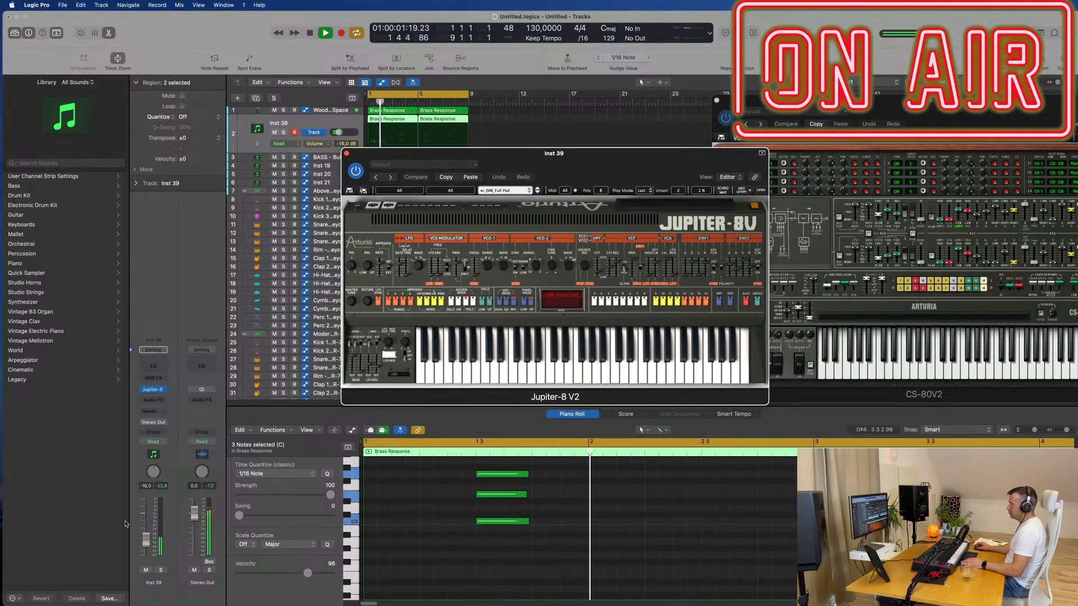
# - Set the Inst 39 track's volume to -14.8 dB and restart playback from bar 1
pyautogui.moveTo(144, 543); pyautogui.dragTo(145, 541)
pyautogui.press('space')
pyautogui.press('space')
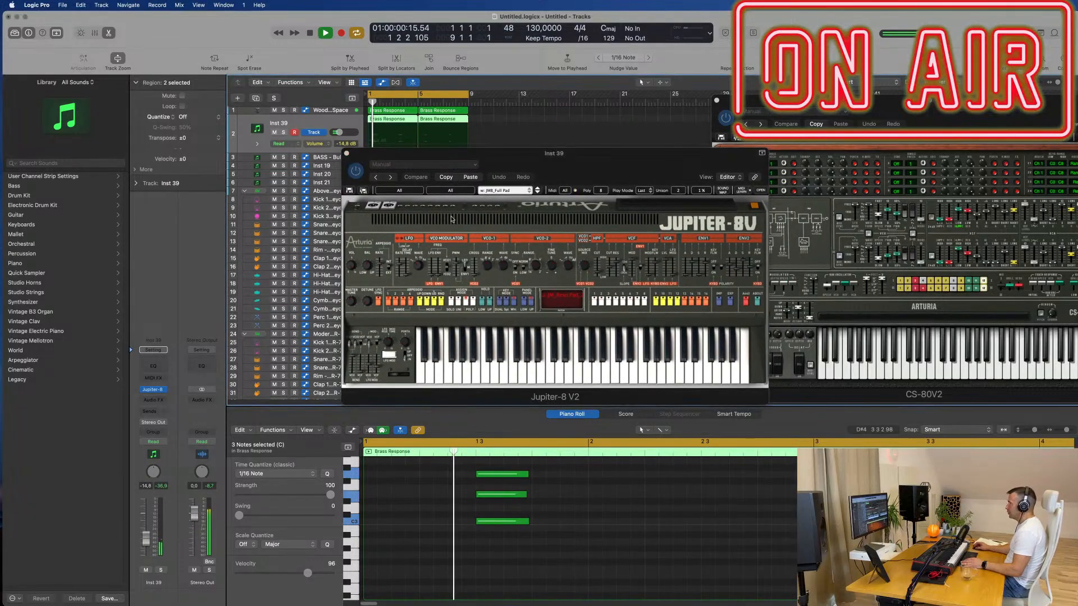
# - Audition Jupiter-8 V2 presets during playback, stepping from JMB_Full Pad through JMB_Funky Track to JMB_India
pyautogui.click(537, 193)
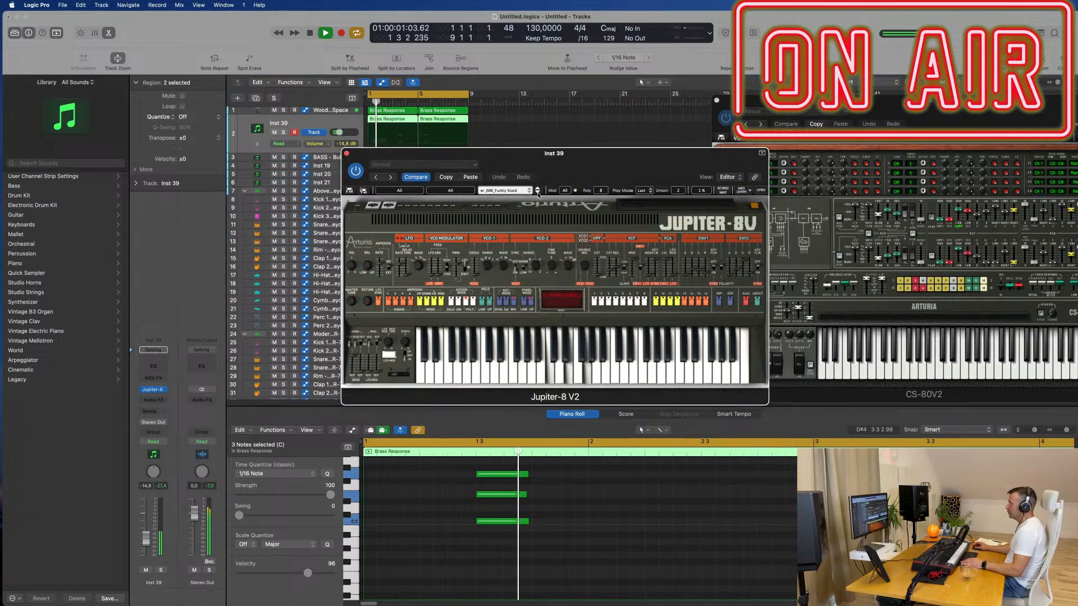
pyautogui.moveTo(618, 159); pyautogui.dragTo(671, 206)
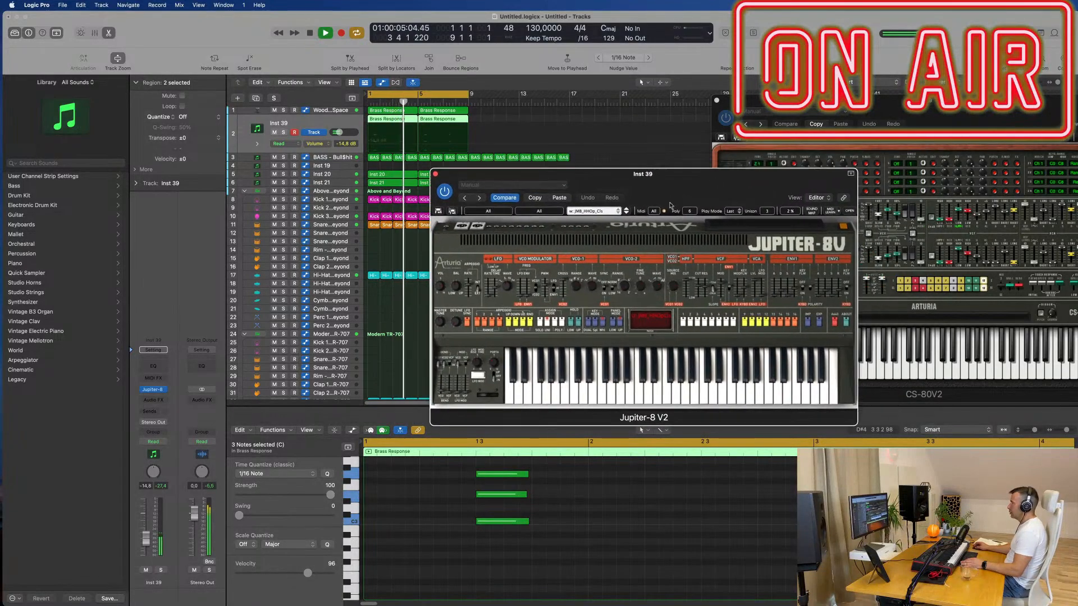
pyautogui.click(626, 213)
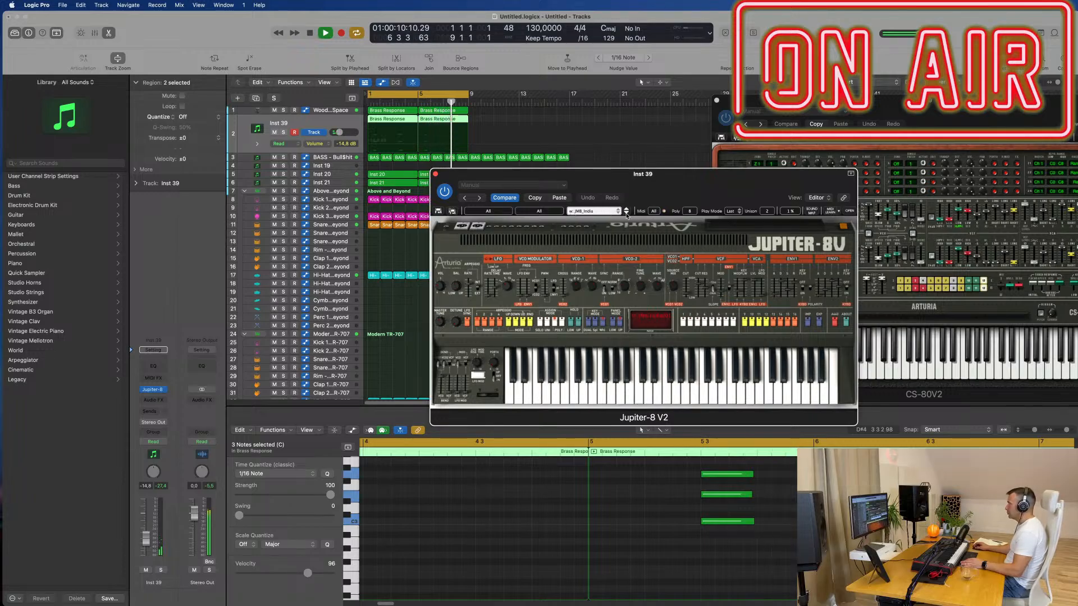
pyautogui.moveTo(736, 184)
pyautogui.mouseDown()
pyautogui.moveTo(622, 183)
pyautogui.moveTo(723, 172)
pyautogui.mouseUp()
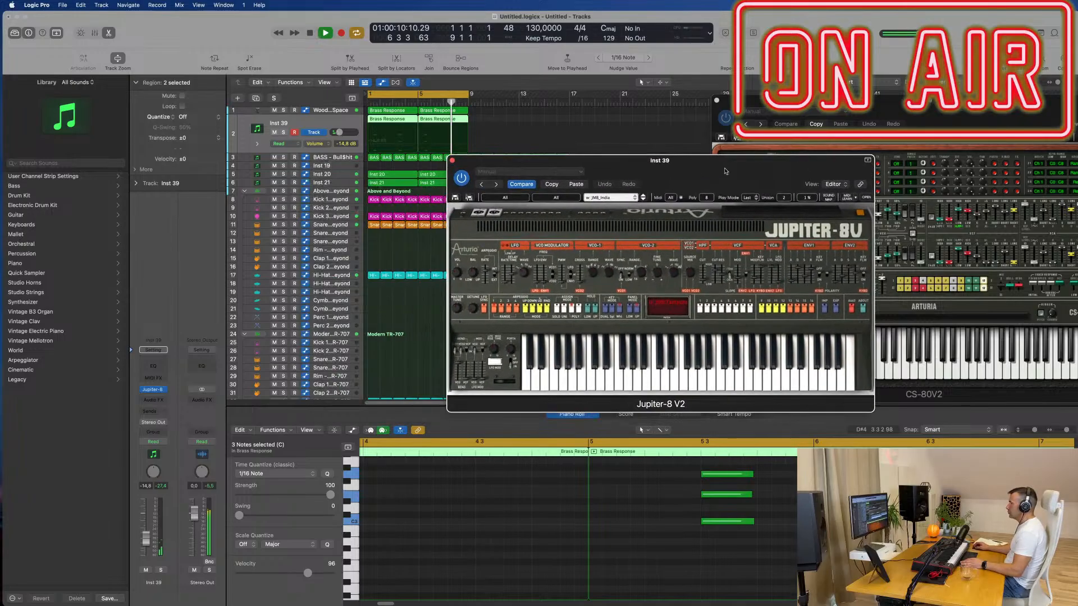
pyautogui.moveTo(690, 182)
pyautogui.mouseDown()
pyautogui.moveTo(461, 218)
pyautogui.moveTo(694, 203)
pyautogui.mouseUp()
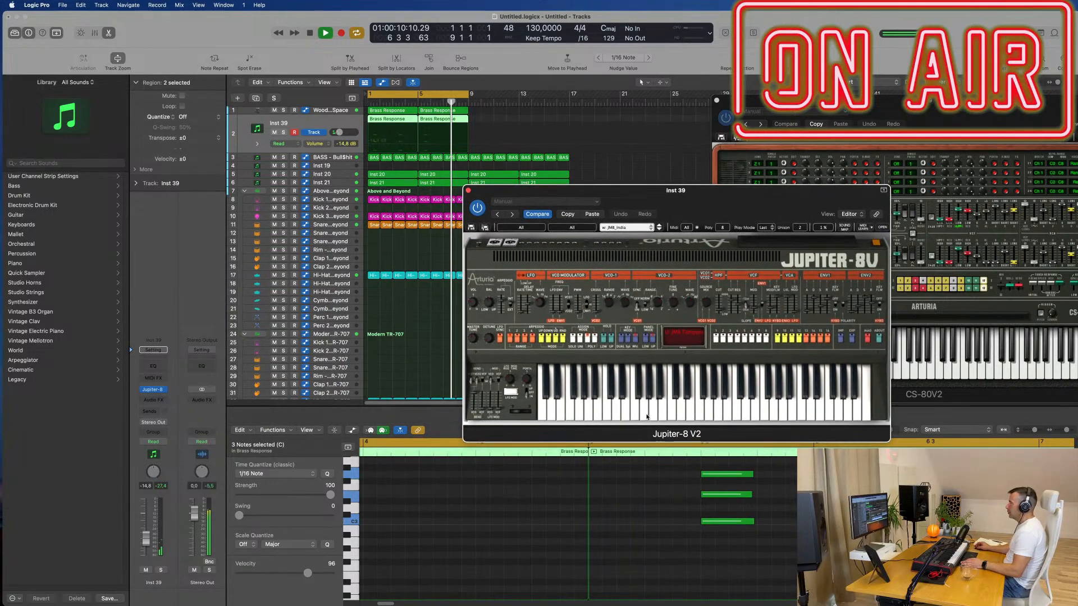
pyautogui.moveTo(722, 203); pyautogui.dragTo(667, 95)
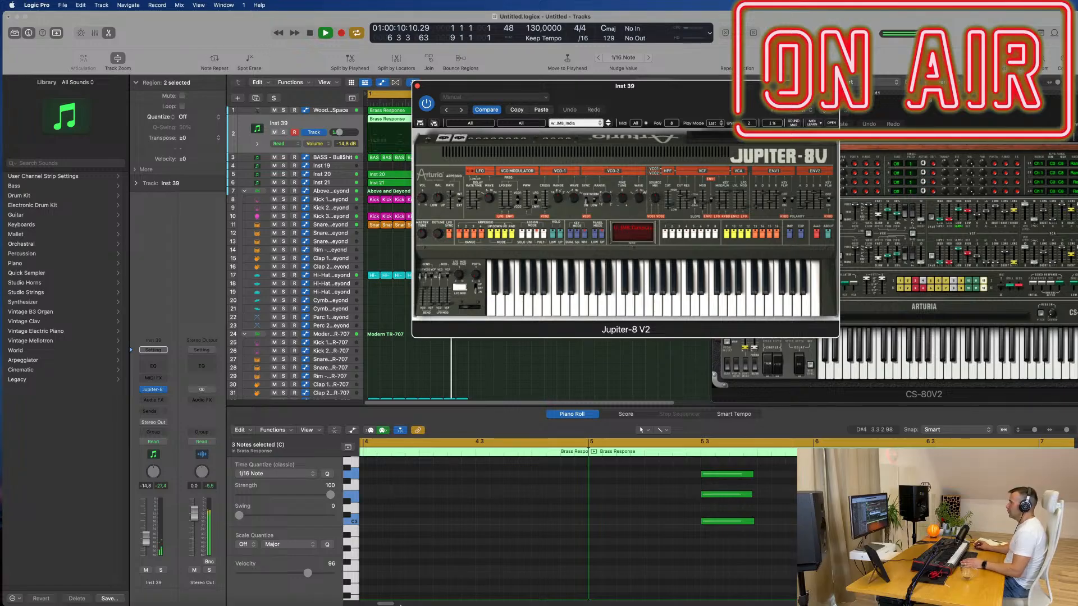
# - Force-quit the unresponsive Logic Pro, relaunch it with the untitled project, and dismiss the Automap Mixer.bundle malware alert
pyautogui.moveTo(400, 605)
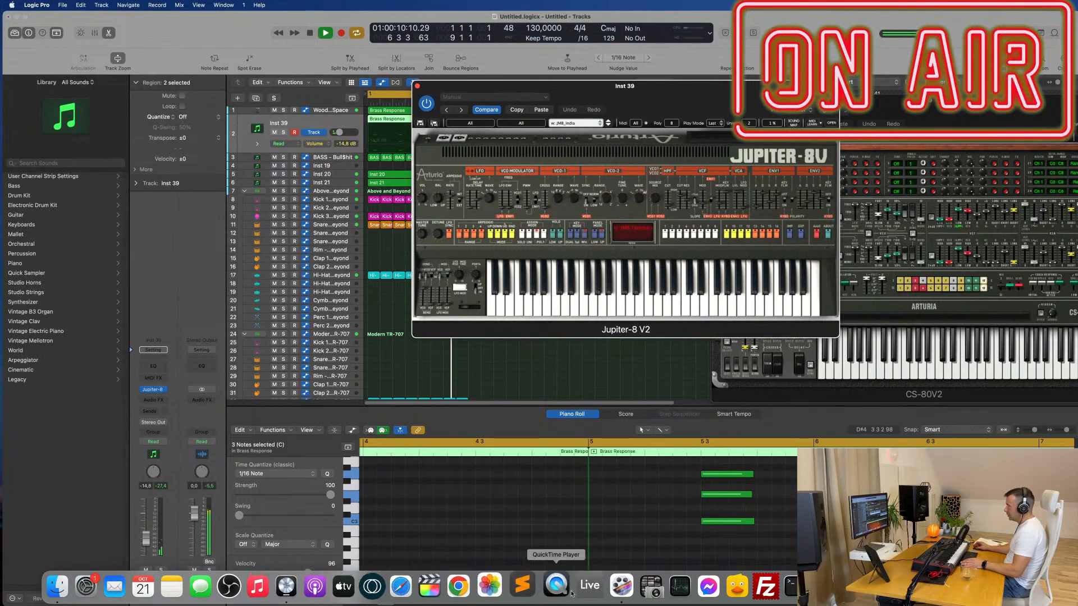
pyautogui.rightClick(298, 588)
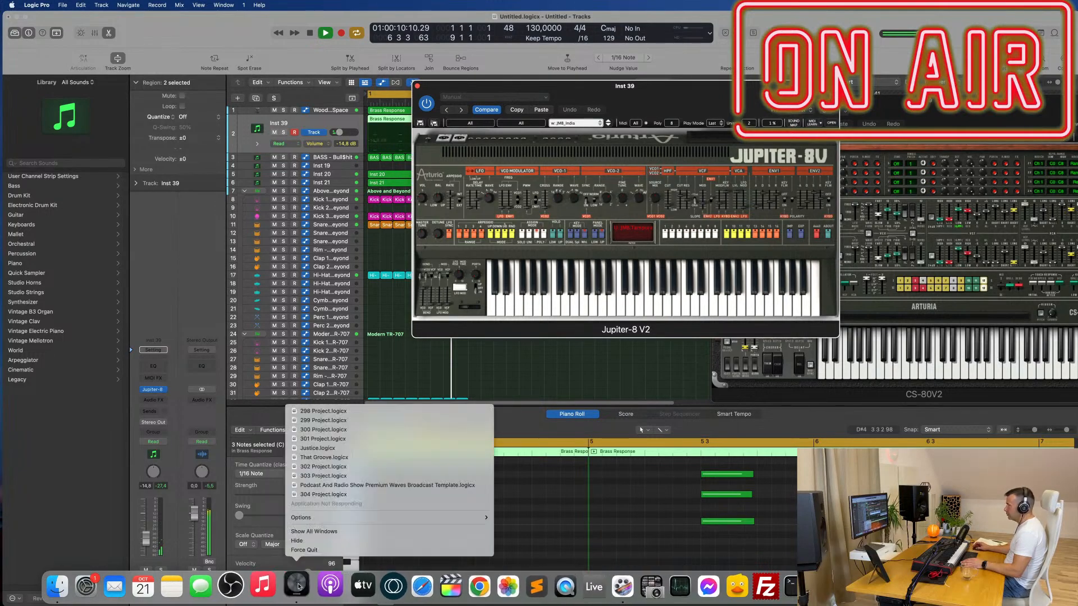
pyautogui.click(314, 552)
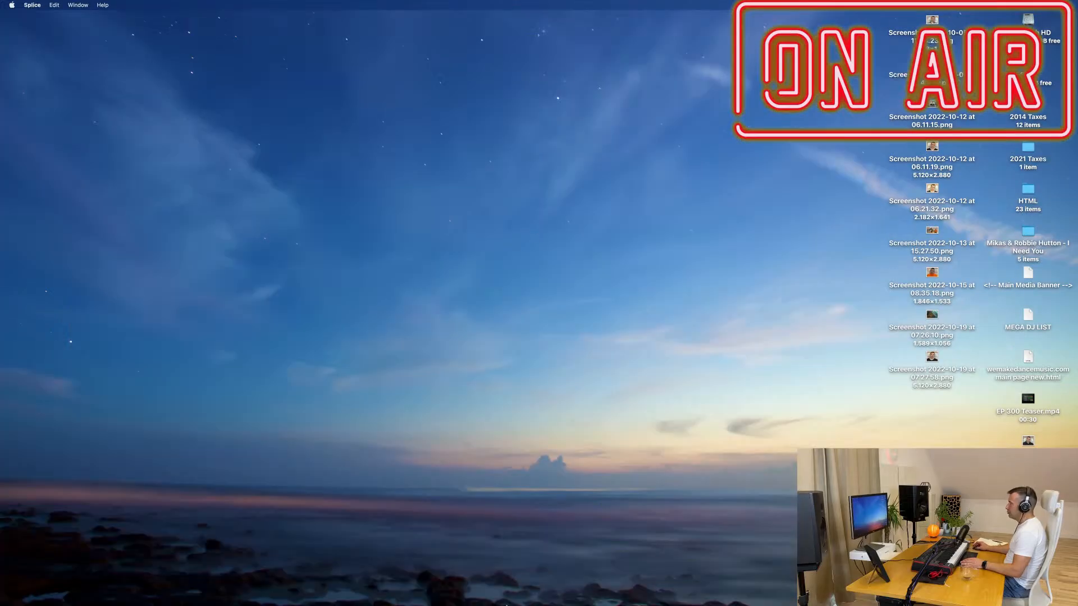
pyautogui.moveTo(494, 597)
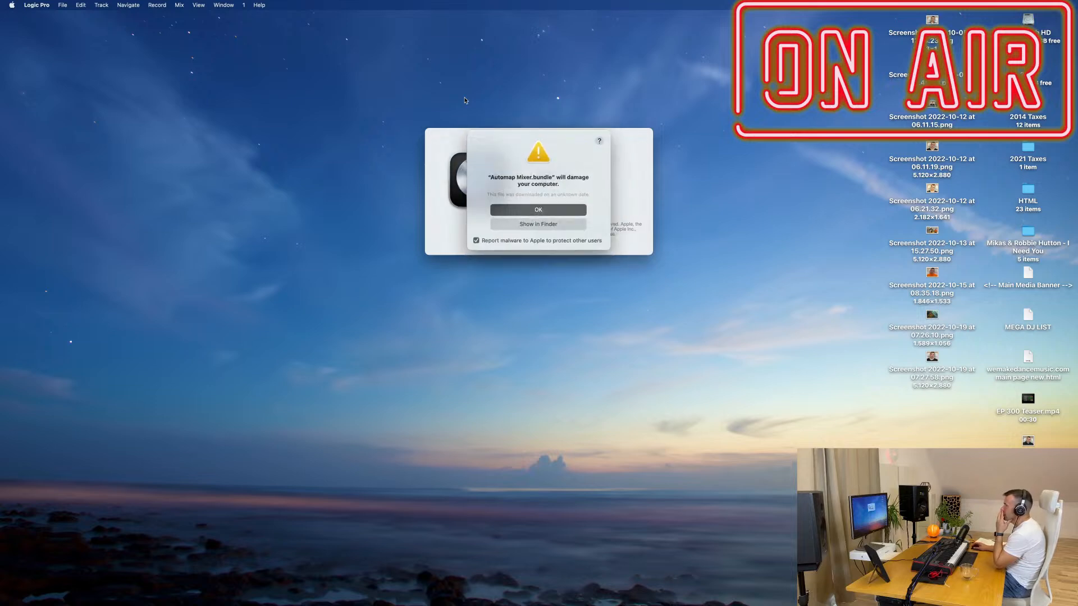
pyautogui.click(534, 209)
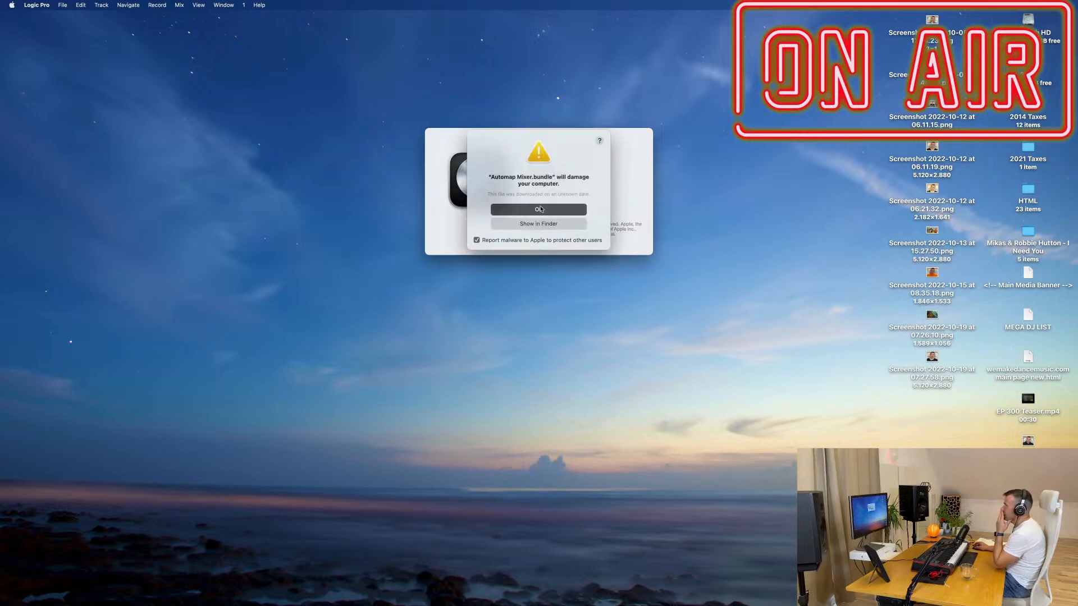
pyautogui.click(534, 209)
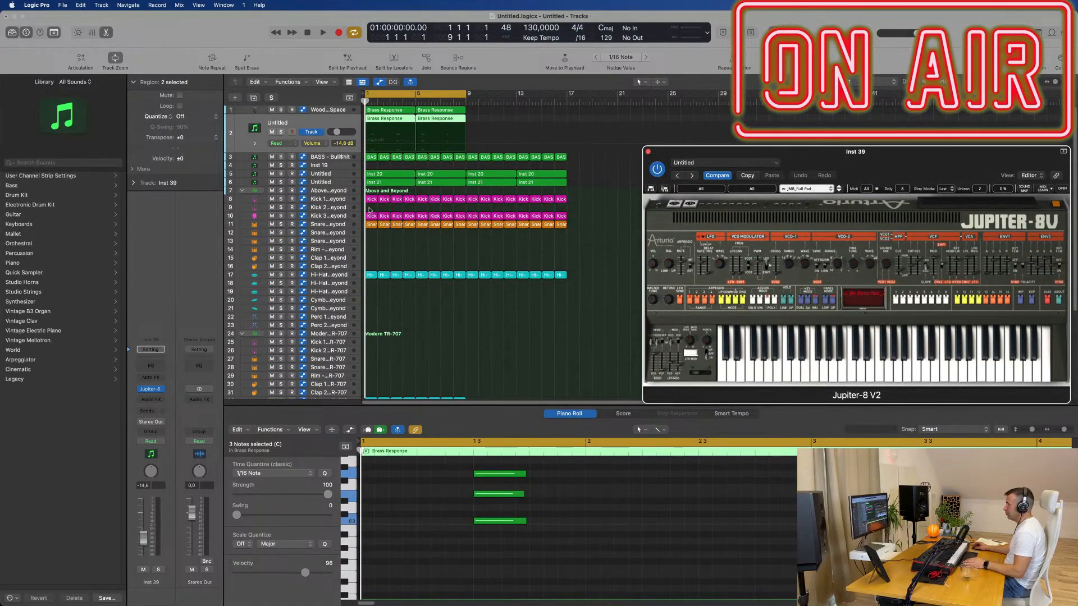
# - Replace Jupiter-8 V2 on the Inst 39 track with LennarDigital's Sylenth1 in stereo, and play the loop
pyautogui.click(162, 390)
pyautogui.moveTo(203, 587)
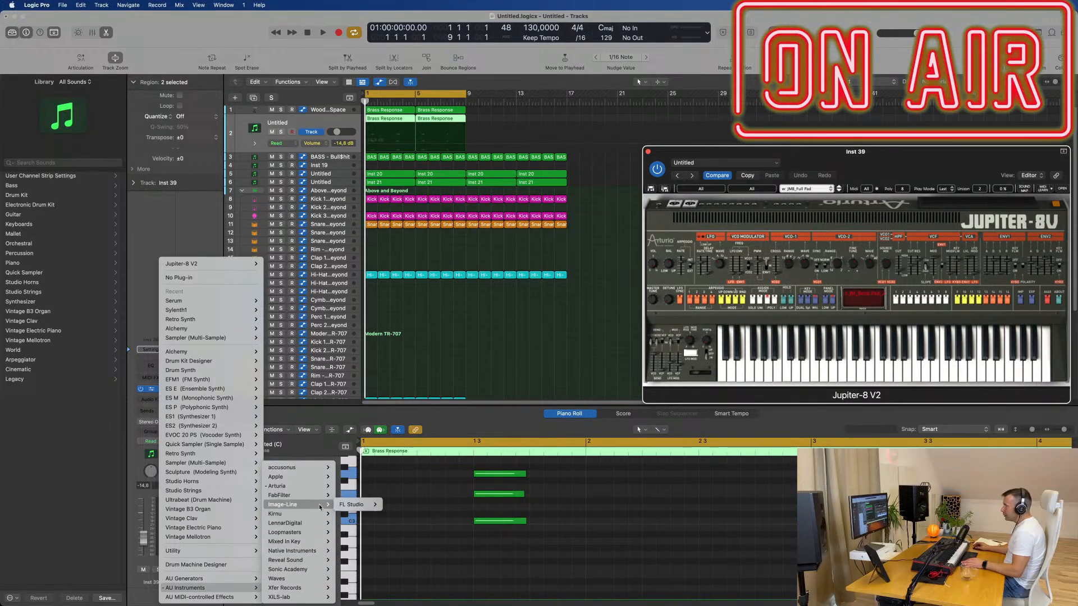
pyautogui.moveTo(318, 525)
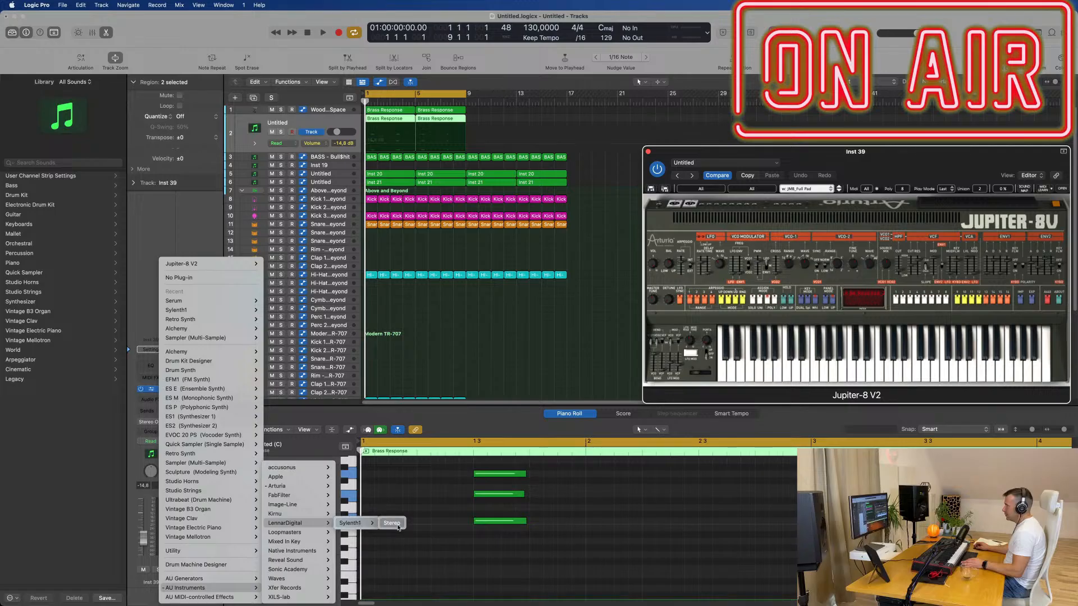
pyautogui.click(398, 527)
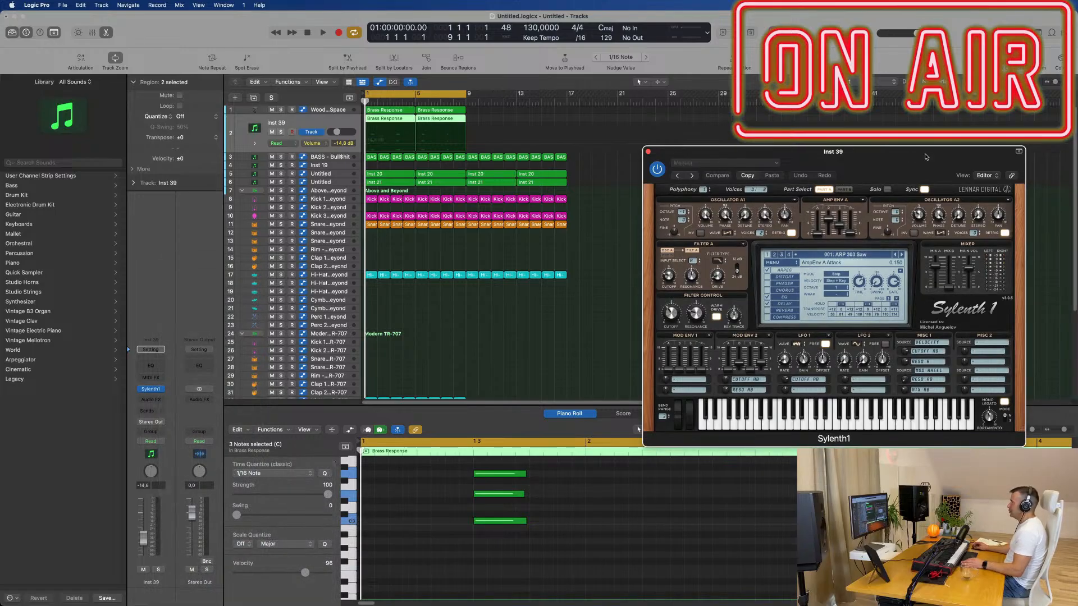
pyautogui.moveTo(926, 156); pyautogui.dragTo(674, 138)
pyautogui.press('space')
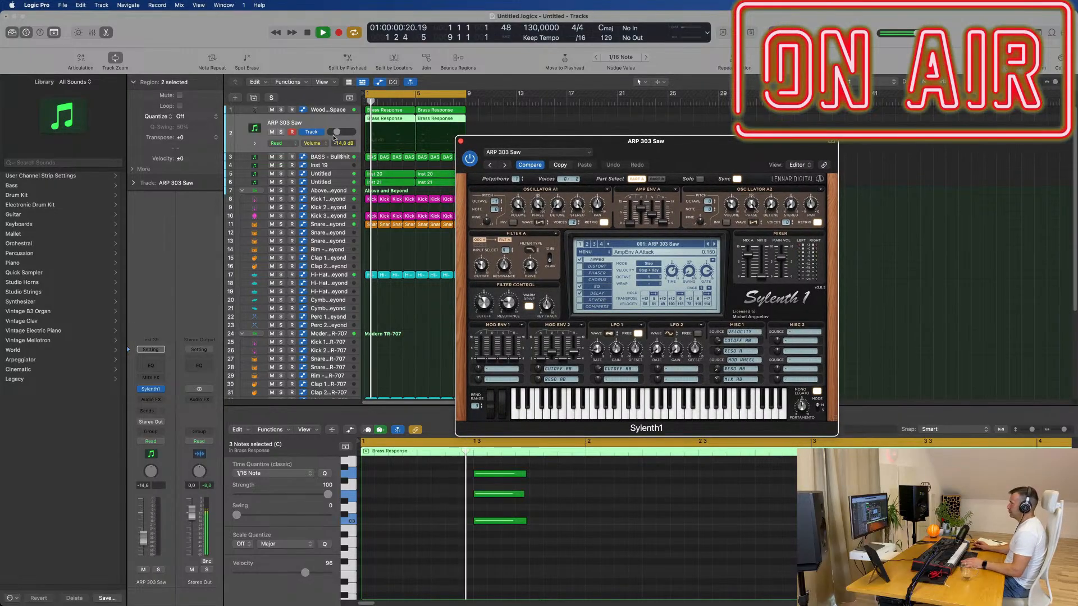
# - Stop playback and load the preset 101: PD ChillPad in Sylenth1
pyautogui.press('space')
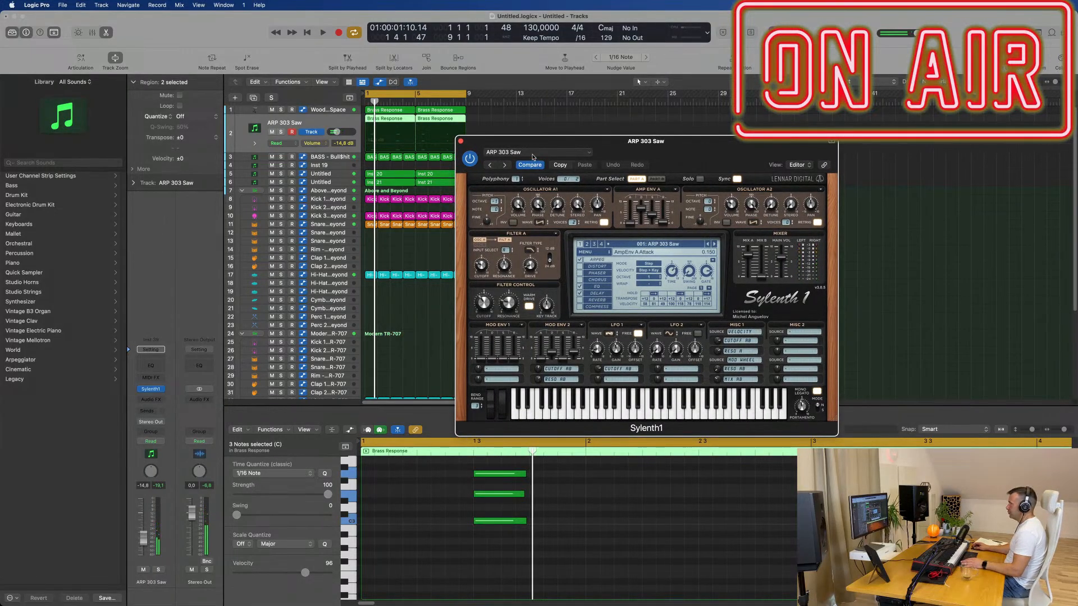
pyautogui.click(575, 154)
pyautogui.click(693, 158)
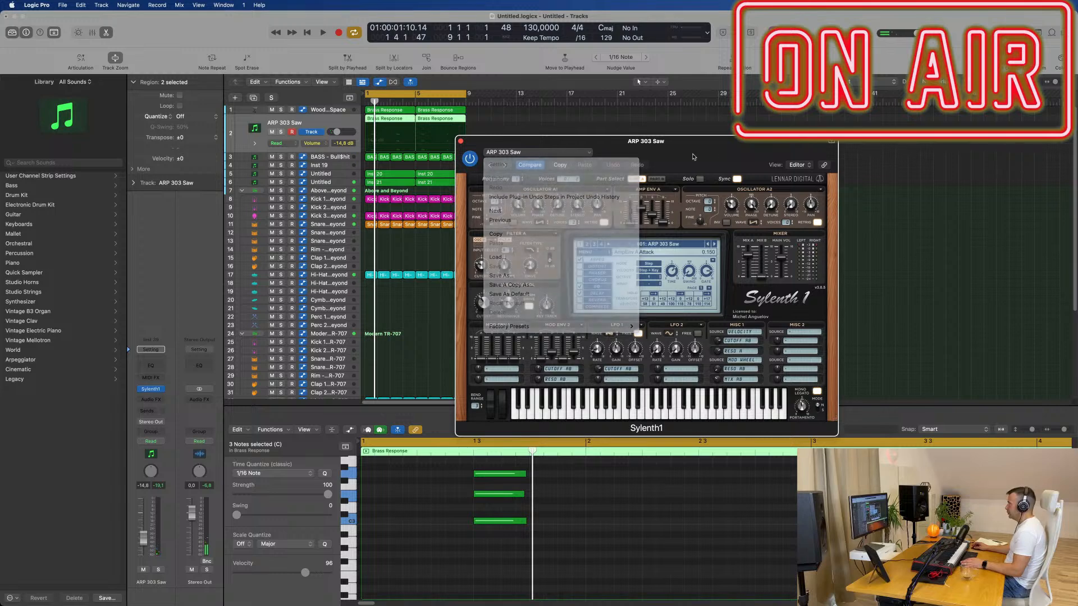
pyautogui.click(630, 245)
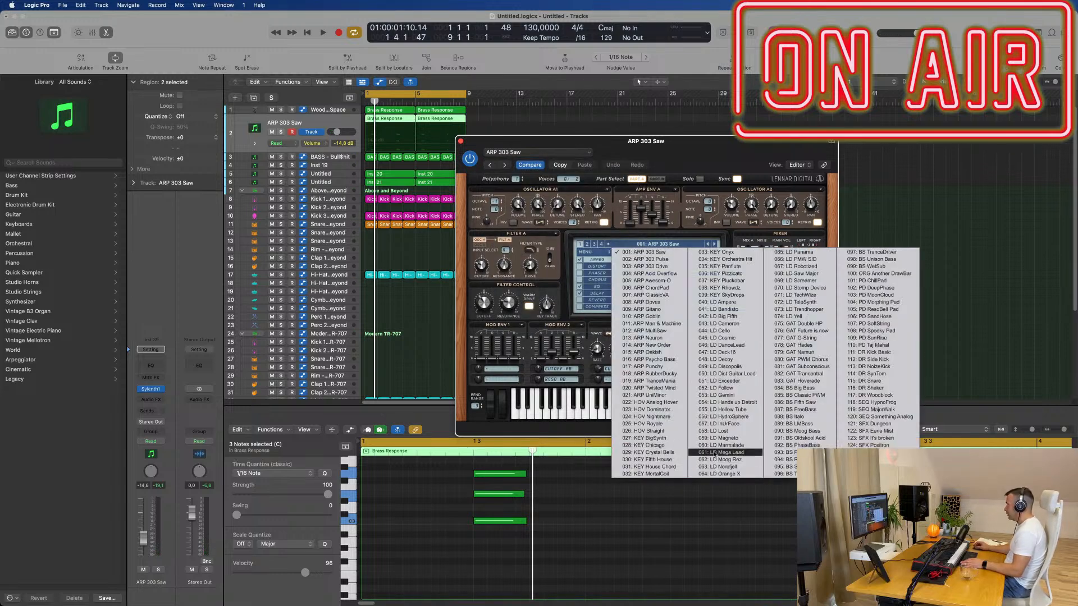
pyautogui.click(884, 281)
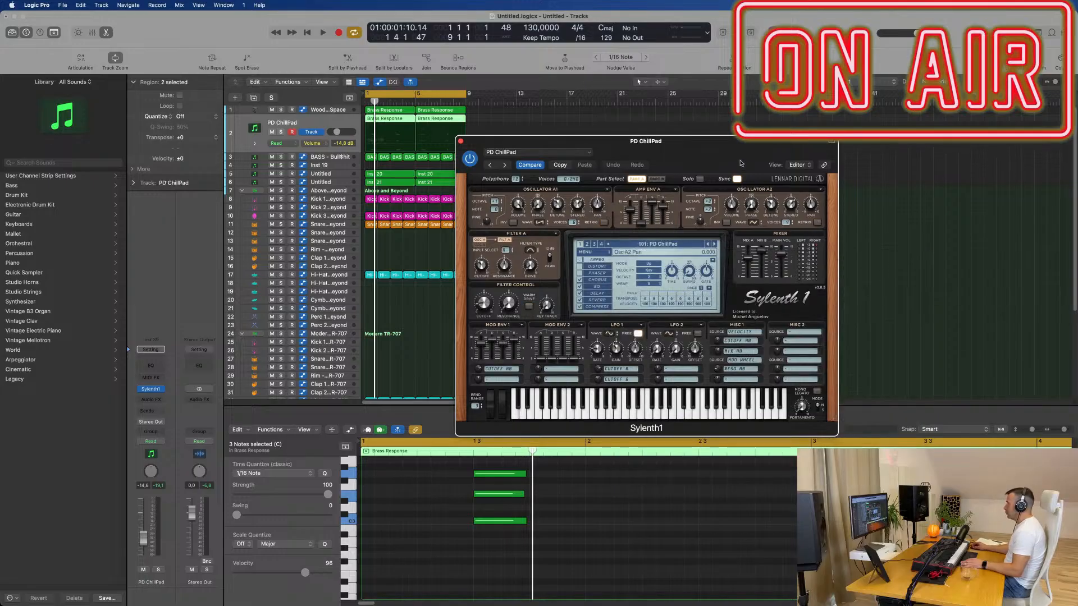
# - Play the loop and raise the PD ChillPad track's volume to -7.4 dB
pyautogui.moveTo(730, 155); pyautogui.dragTo(673, 131)
pyautogui.press('space')
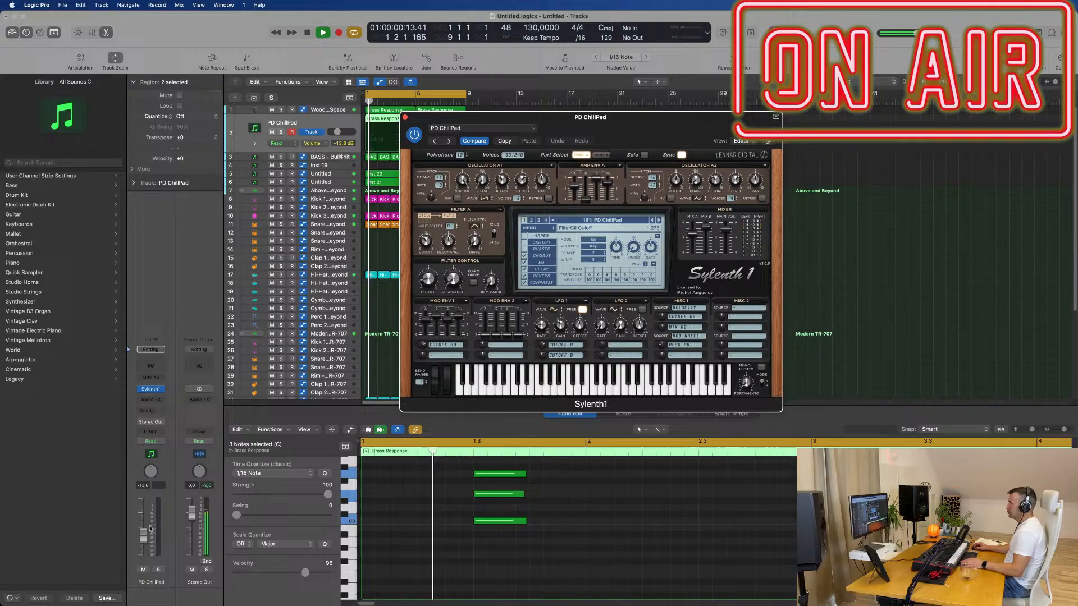
pyautogui.moveTo(151, 528); pyautogui.dragTo(151, 521)
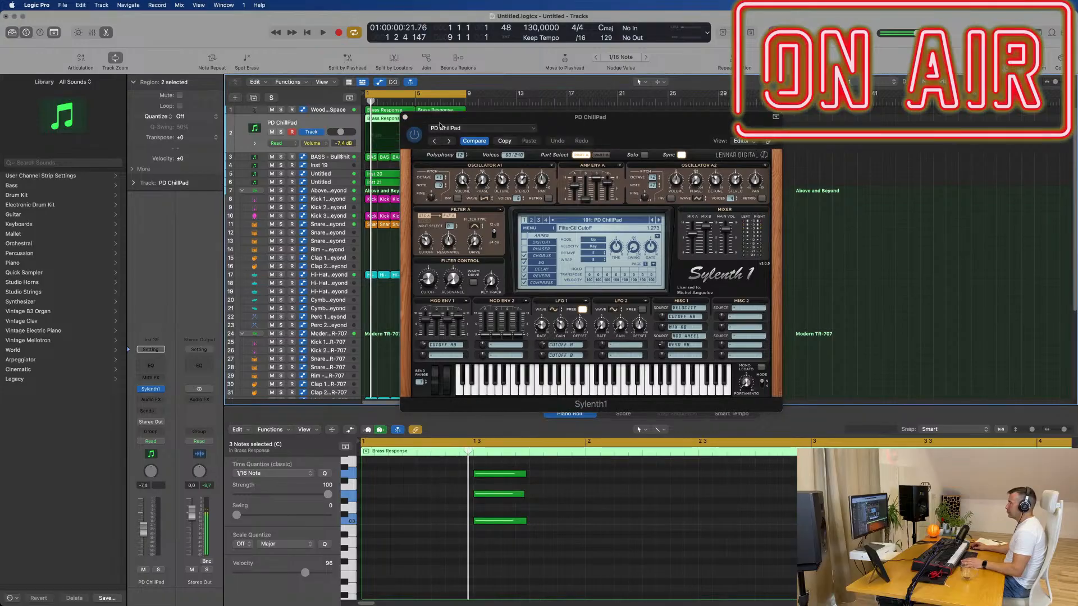
# - Audition the pad presets after PD ChillPad up to PD SoftString, lowering the track volume to -15.0 dB at PD SandHose
pyautogui.click(660, 220)
pyautogui.click(660, 223)
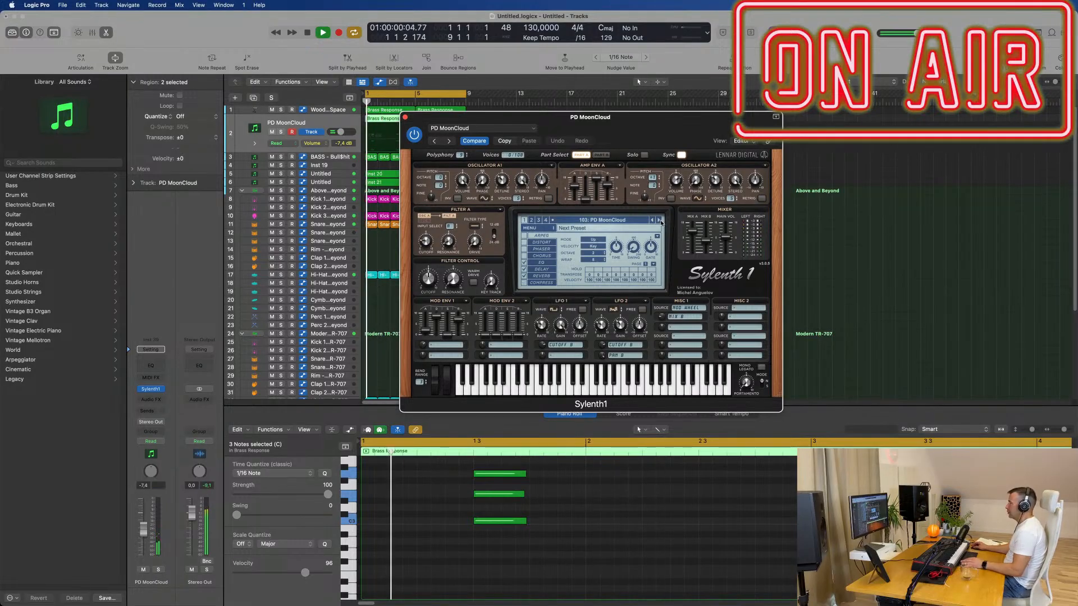
pyautogui.click(661, 223)
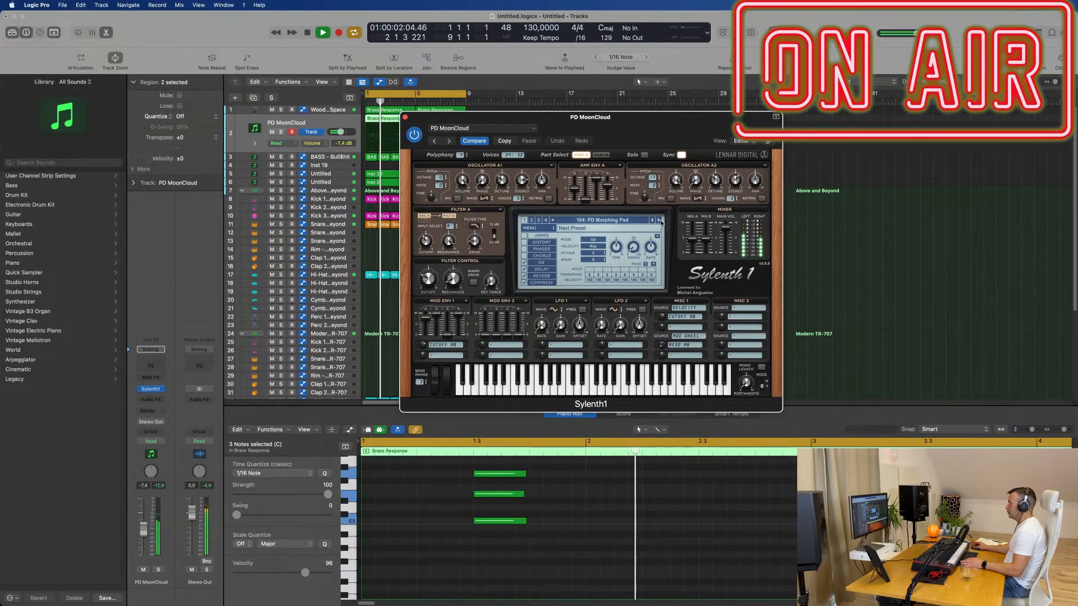
pyautogui.click(661, 222)
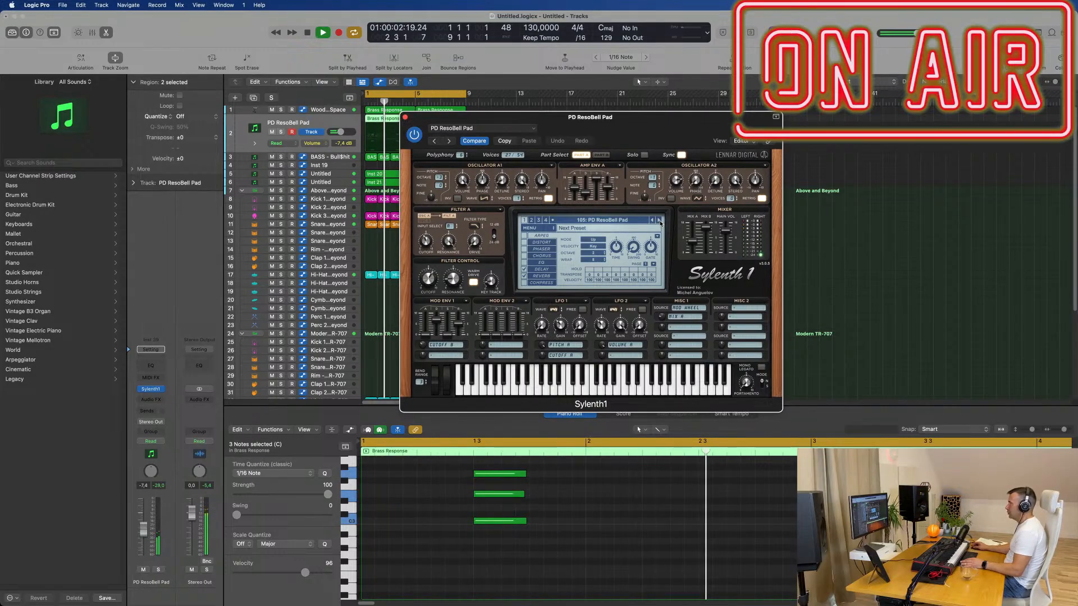
pyautogui.click(660, 222)
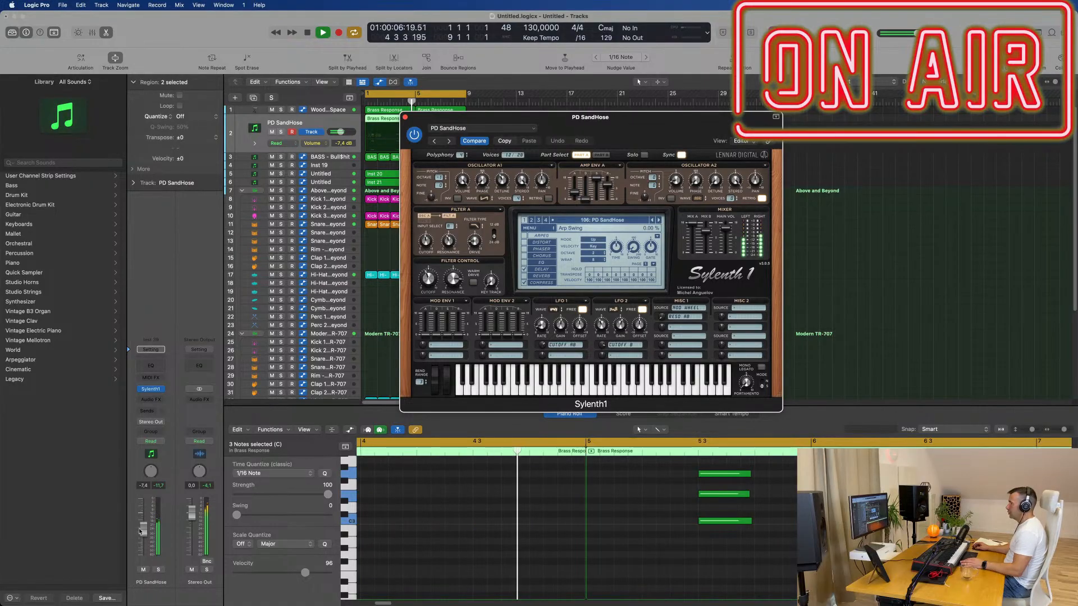
pyautogui.moveTo(148, 540); pyautogui.dragTo(149, 546)
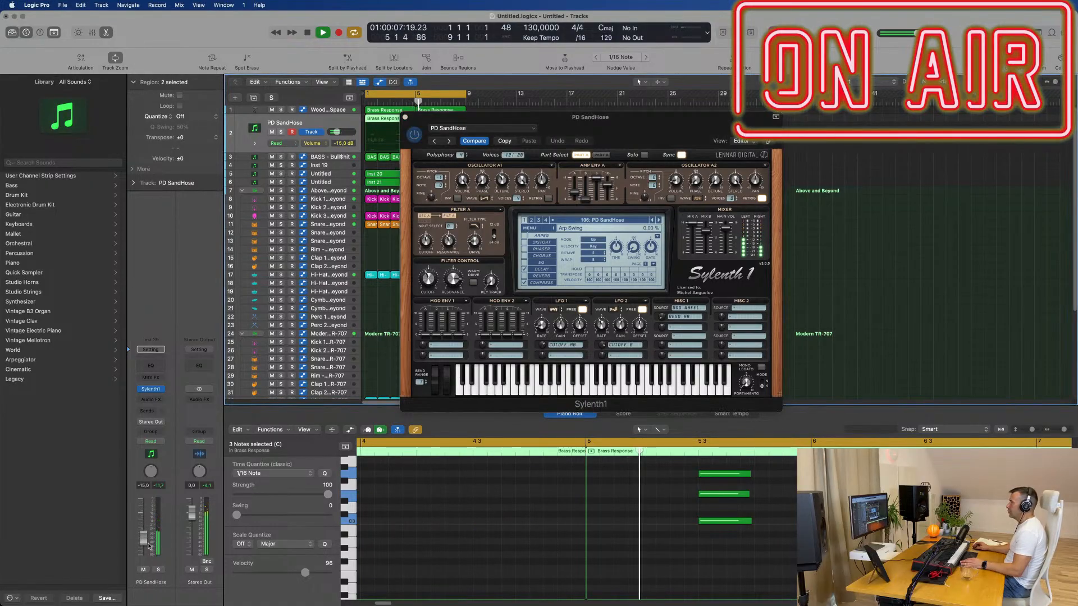
pyautogui.click(659, 220)
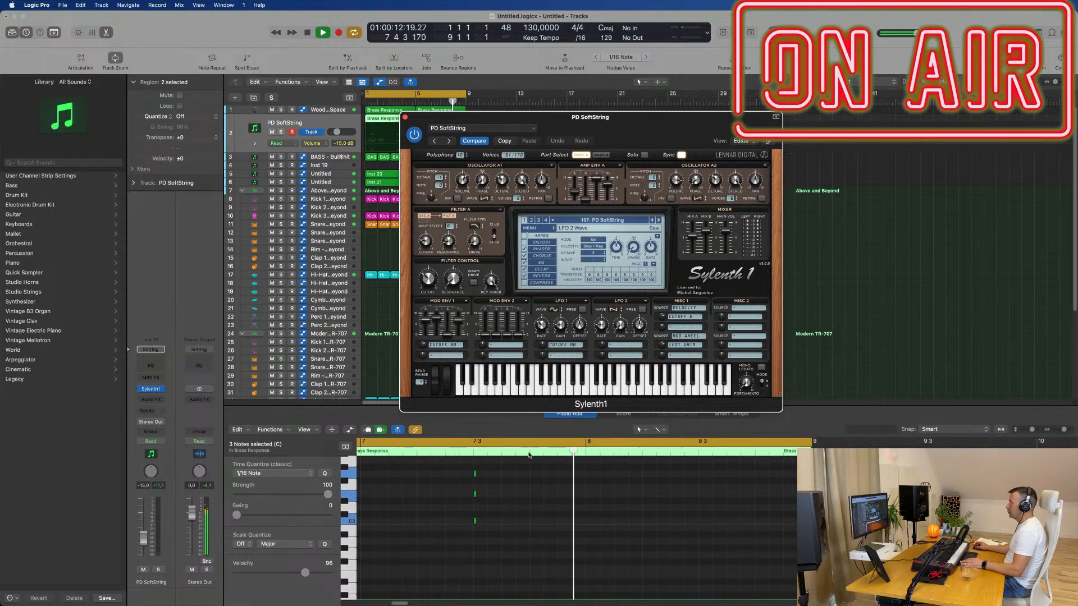
# - Lengthen the three very short chord notes at bar 7, beat 3, with the C3 note reaching a length of 0 1 0 68
pyautogui.scroll(2, 469, 548)
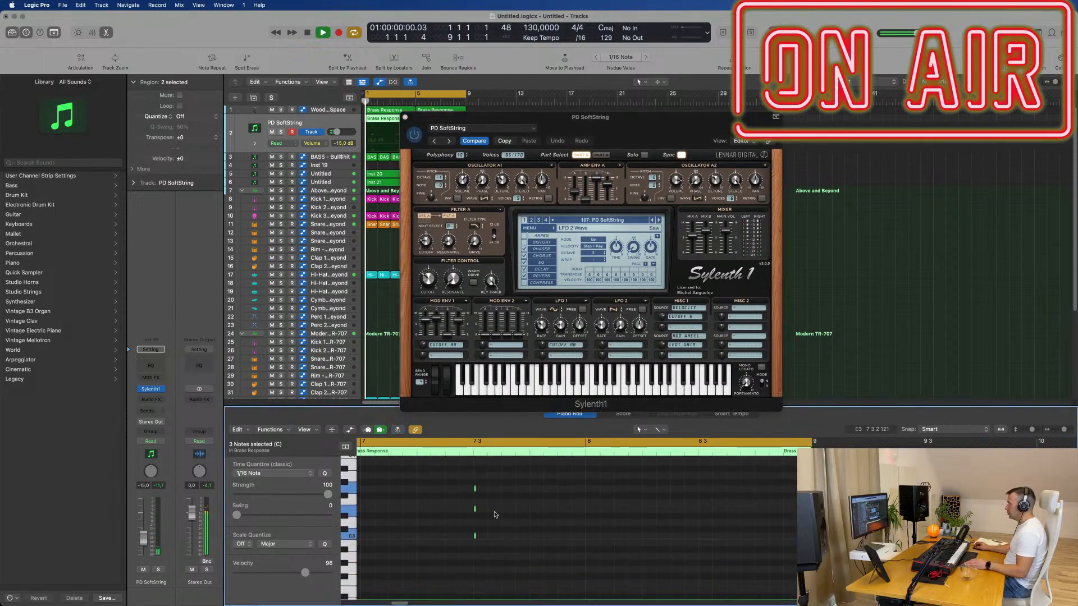
pyautogui.moveTo(479, 537); pyautogui.dragTo(534, 538)
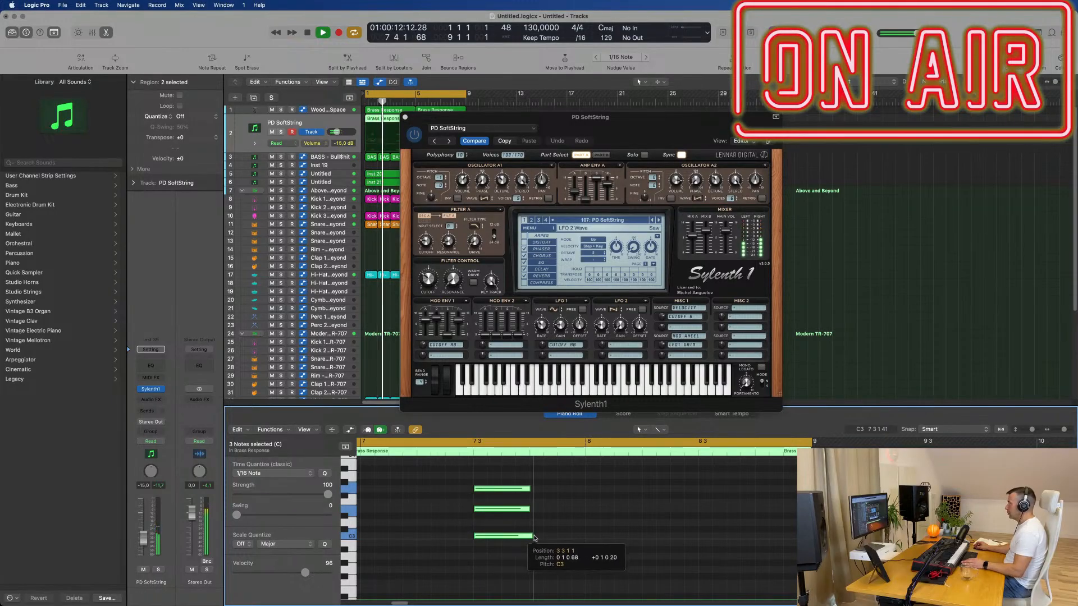
# - Audition the following Sylenth1 presets during playback, from PD Spooky Pad through PD Taj Mahal to DR NoizeKick
pyautogui.click(658, 222)
pyautogui.moveTo(658, 117); pyautogui.dragTo(784, 87)
pyautogui.click(784, 191)
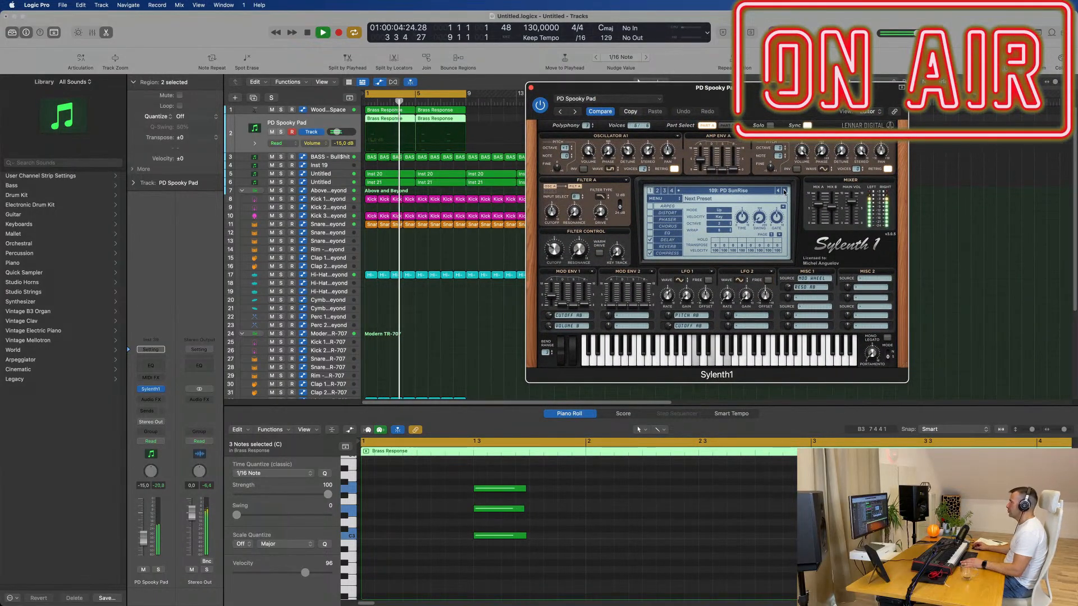
pyautogui.click(784, 192)
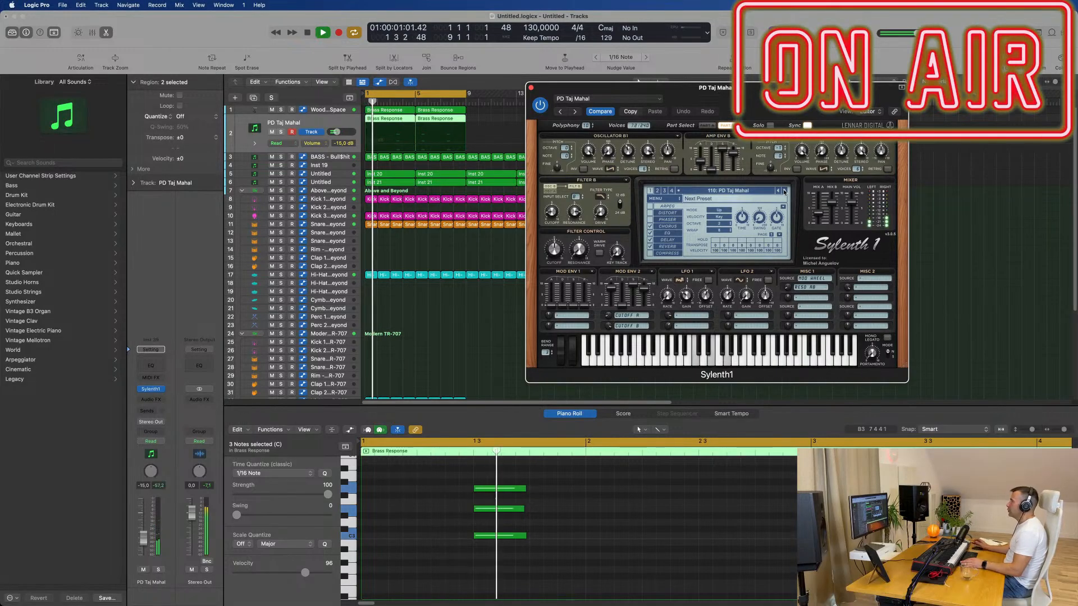
pyautogui.click(784, 191)
pyautogui.click(784, 192)
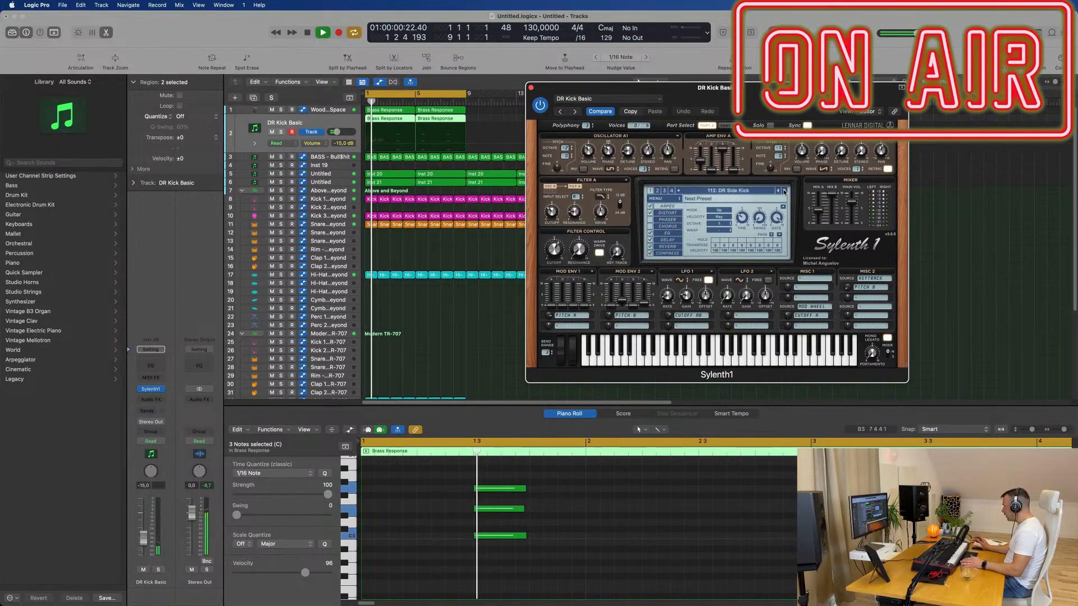
pyautogui.click(785, 191)
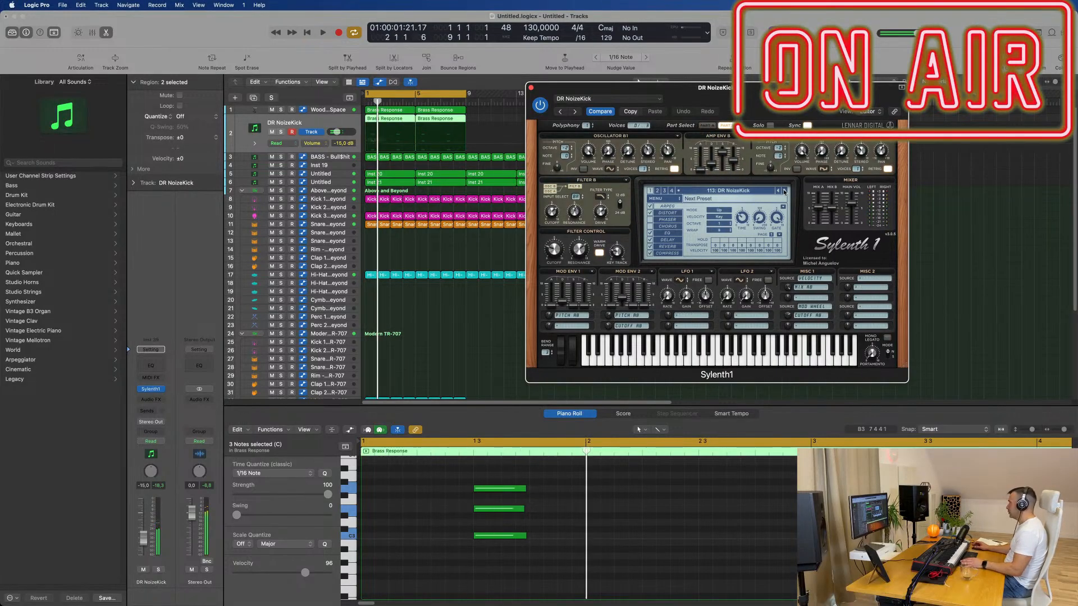
# - Load the preset 015: ARP Oakish, set the track volume to -15.2 dB and restart the loop
pyautogui.click(750, 192)
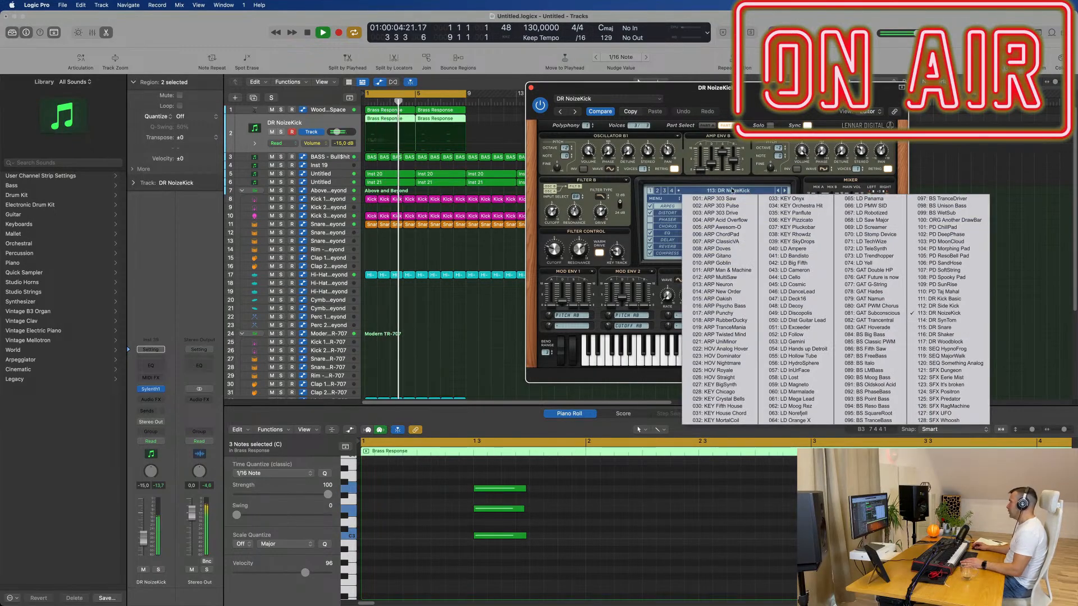
pyautogui.click(728, 300)
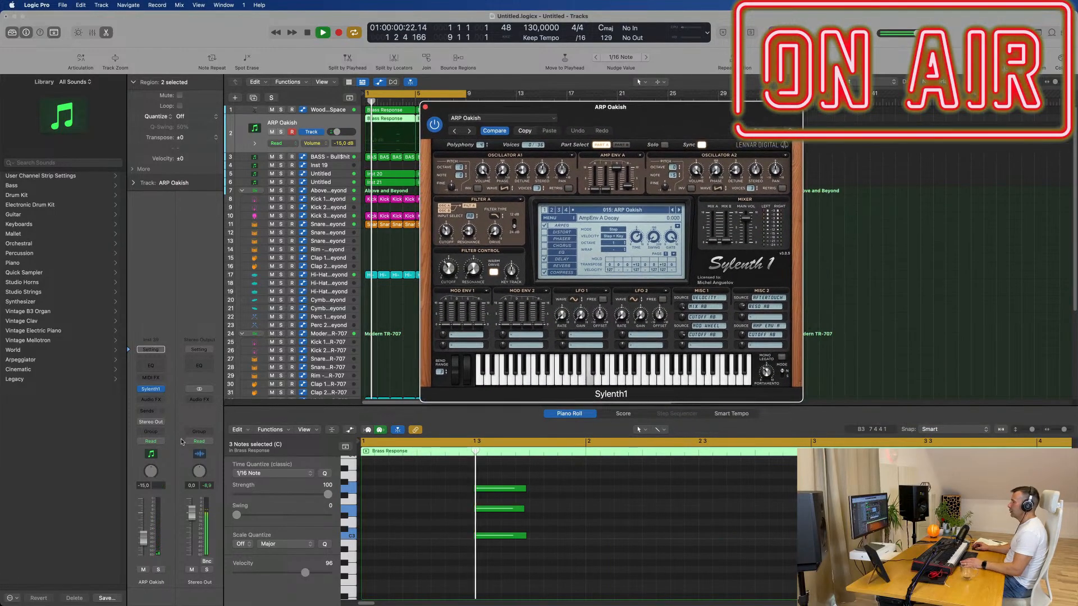
pyautogui.moveTo(143, 540); pyautogui.dragTo(143, 541)
pyautogui.press('space')
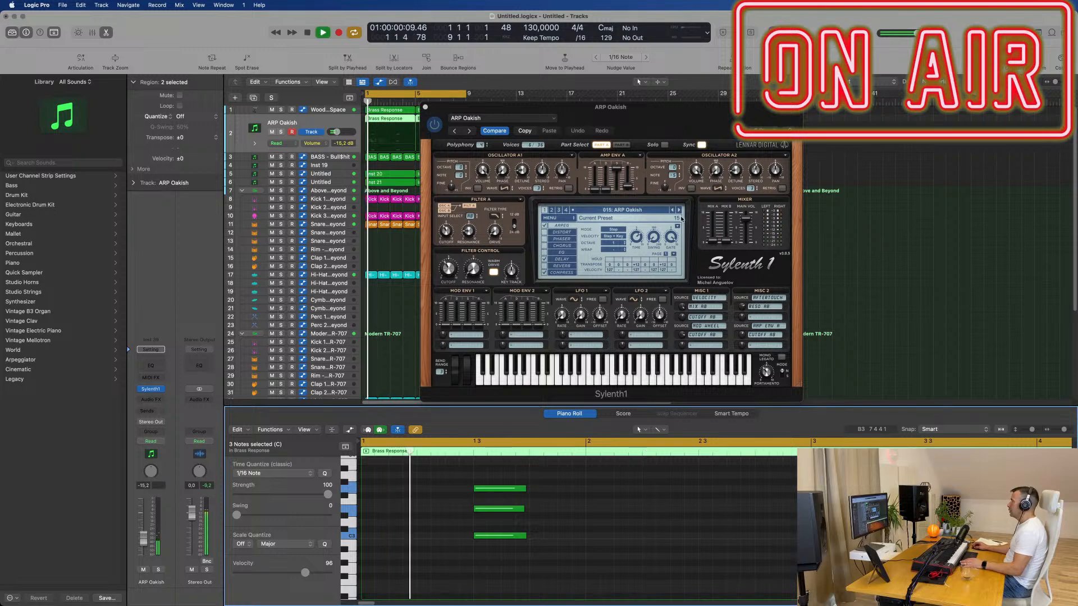
# - Audition the arpeggio presets after ARP Oakish up to ARP RubberDucky, and return to ARP Punchy
pyautogui.click(678, 210)
pyautogui.click(679, 210)
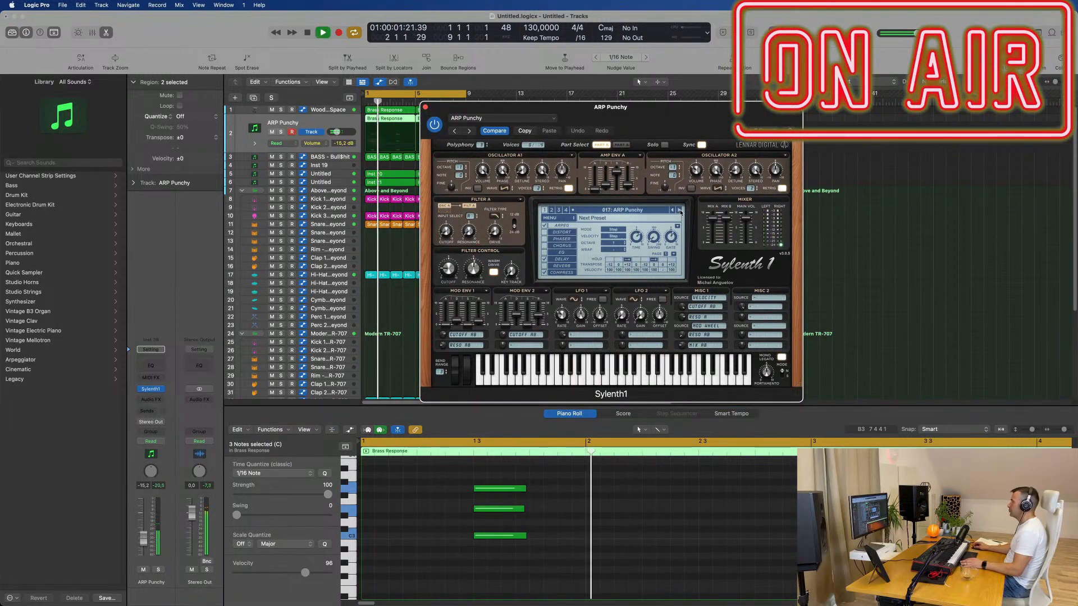
pyautogui.click(679, 210)
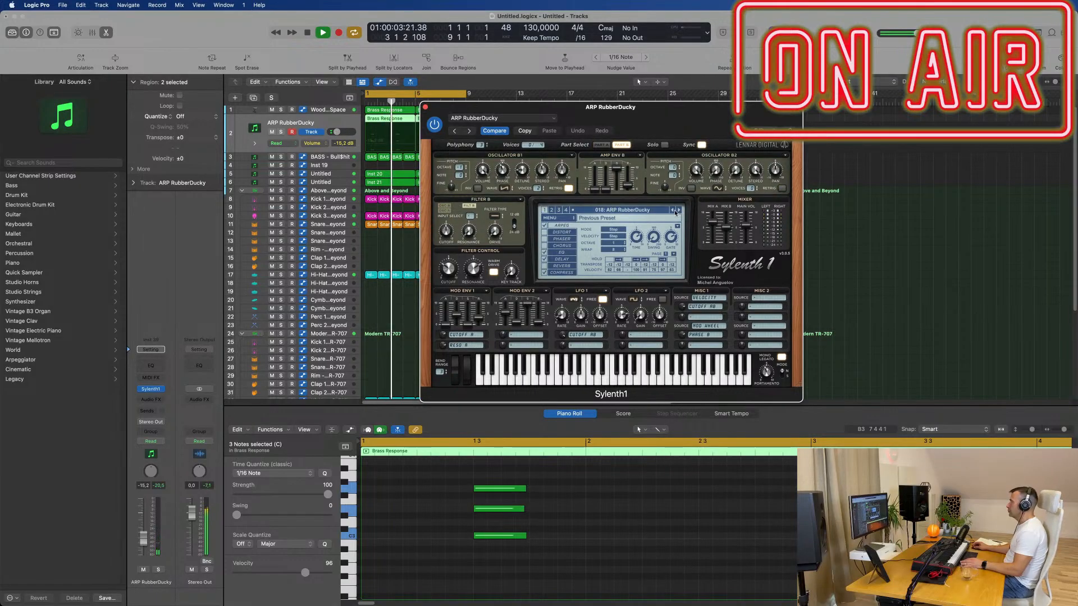
pyautogui.click(675, 212)
# - Transpose all 12 notes of the Brass Response regions down one octave and restart the loop
pyautogui.press('space')
pyautogui.click(606, 525)
pyautogui.press('super+a')
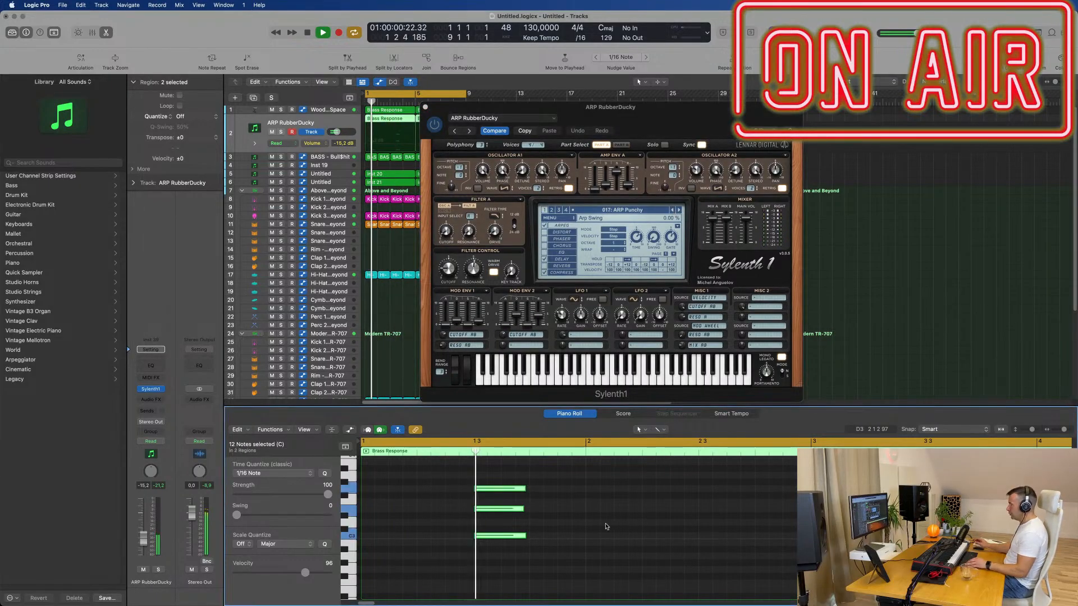
pyautogui.hotkey('alt', 'shift', 'Down')
pyautogui.press('space')
pyautogui.press('space')
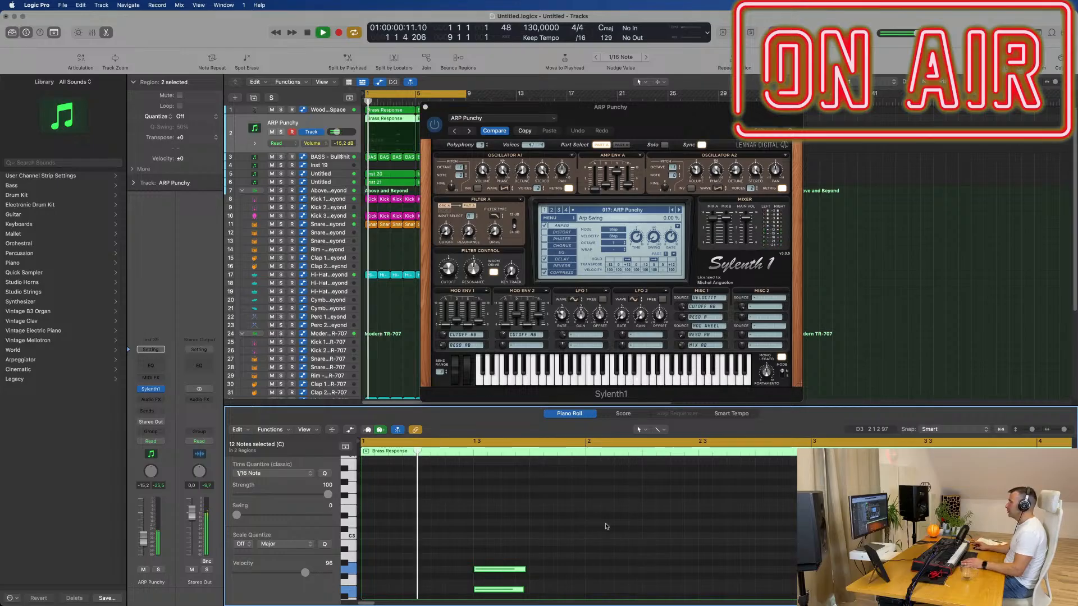
# - Audition the arpeggio presets from ARP RubberDucky through ARP TranceMania to ARP UniMinor on the transposed chords
pyautogui.click(658, 113)
pyautogui.moveTo(658, 114); pyautogui.dragTo(683, 111)
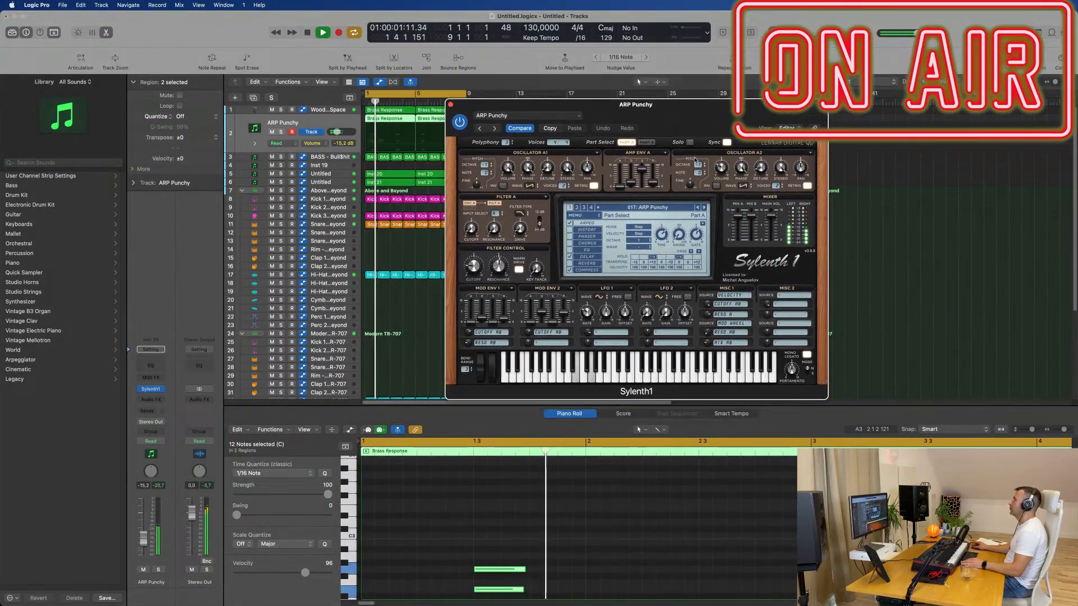
pyautogui.click(704, 208)
pyautogui.click(704, 208)
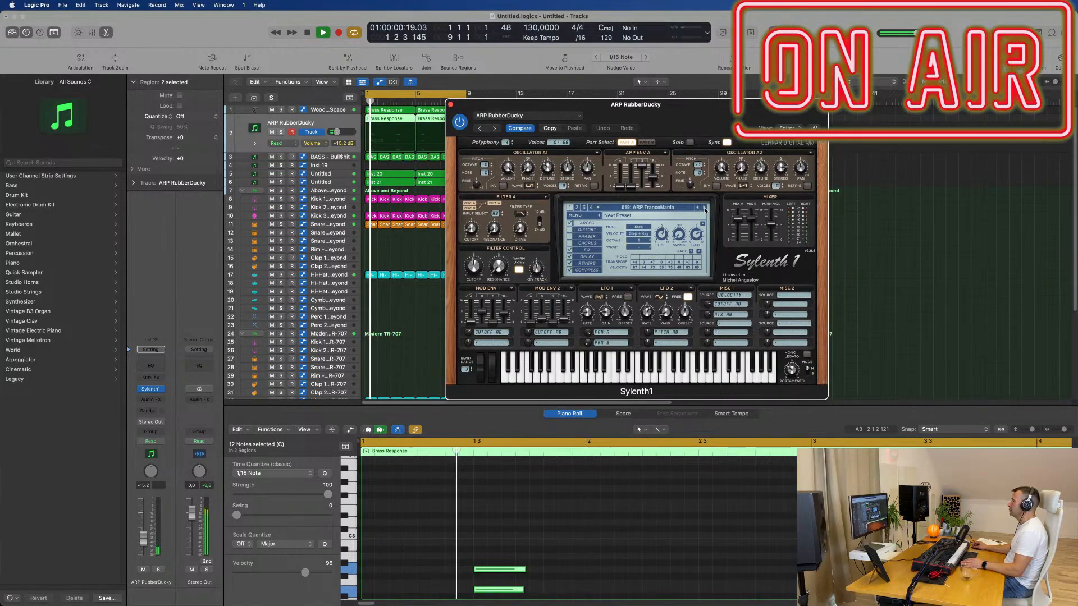
pyautogui.click(705, 208)
pyautogui.click(705, 208)
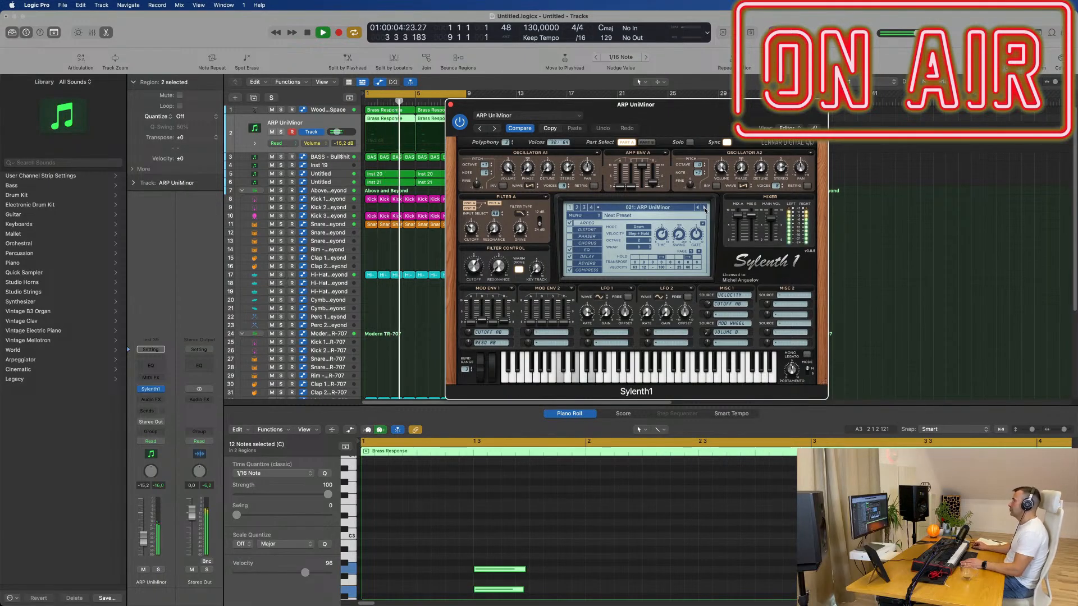
# - Audition the HOV presets through HOV Dominator and HOV Nightmare to HOV Royale, restarting the loop between them
pyautogui.click(705, 208)
pyautogui.press('space')
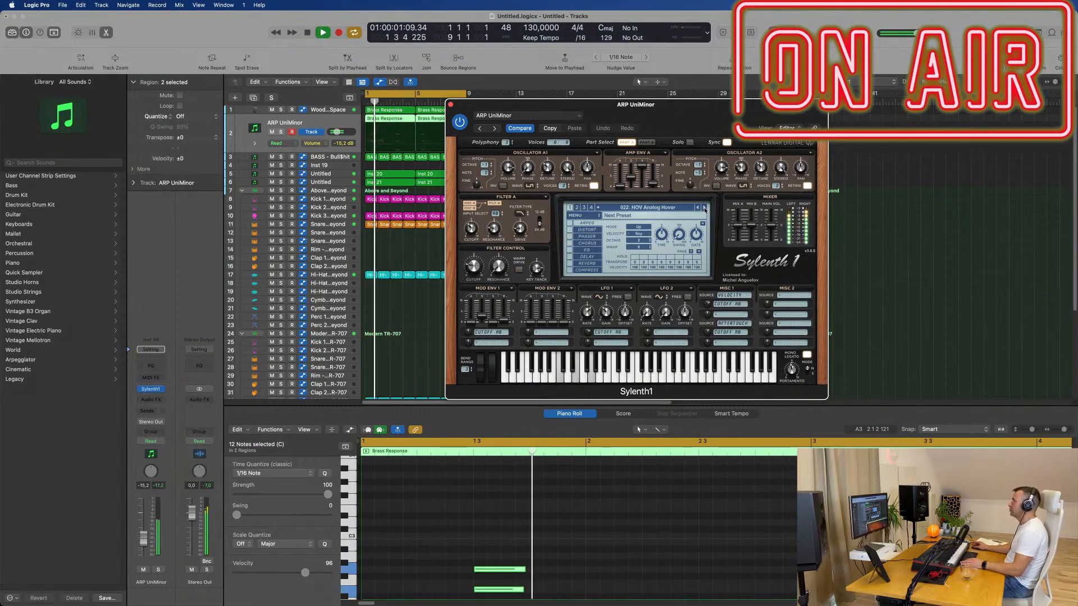
pyautogui.click(705, 208)
pyautogui.press('space')
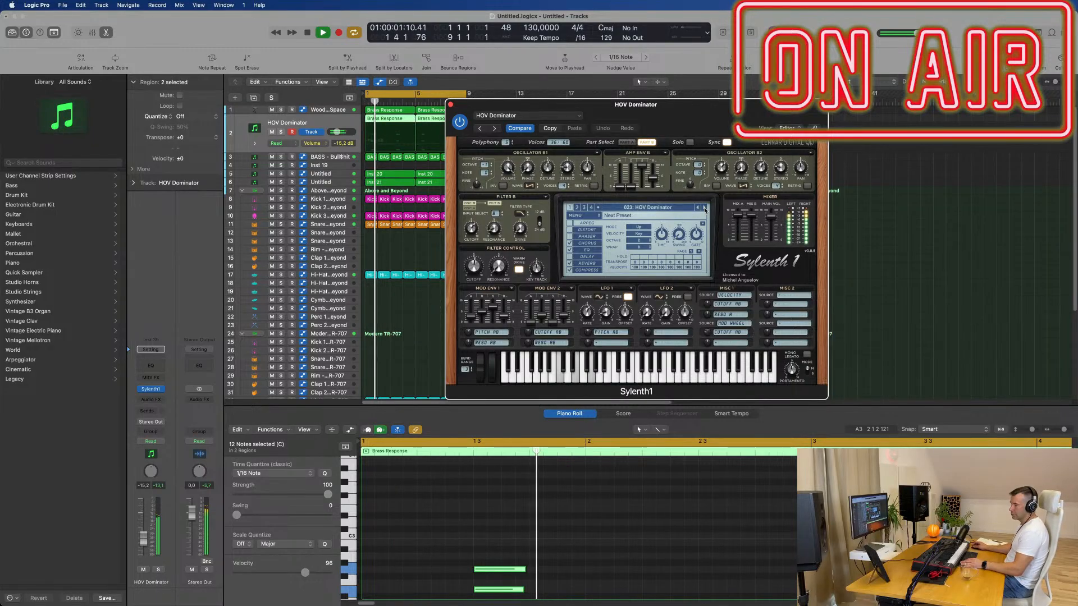
pyautogui.click(704, 208)
pyautogui.click(704, 208)
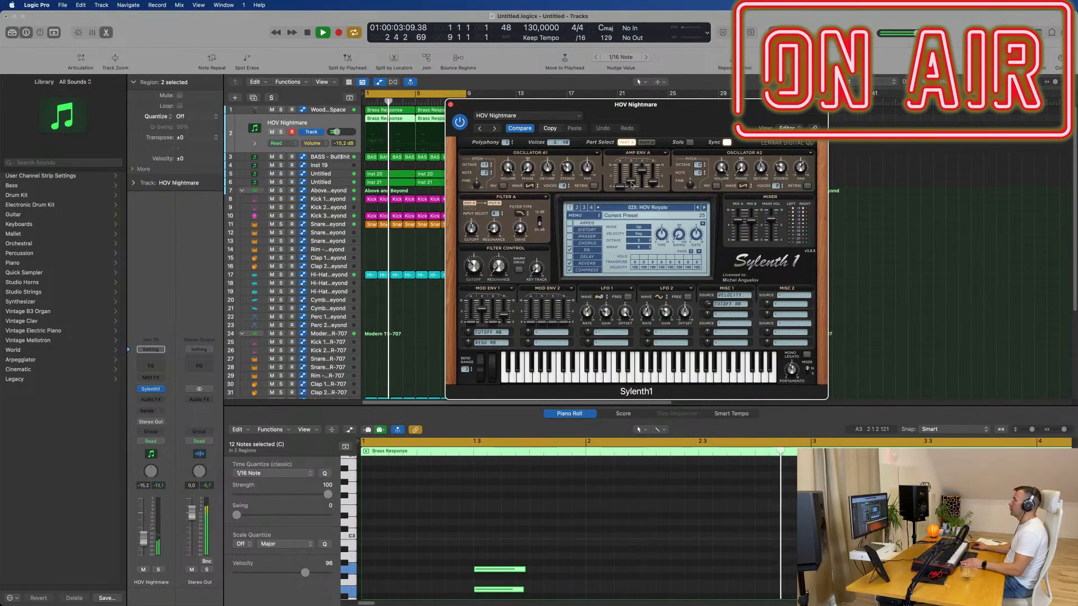
pyautogui.moveTo(664, 122); pyautogui.dragTo(629, 129)
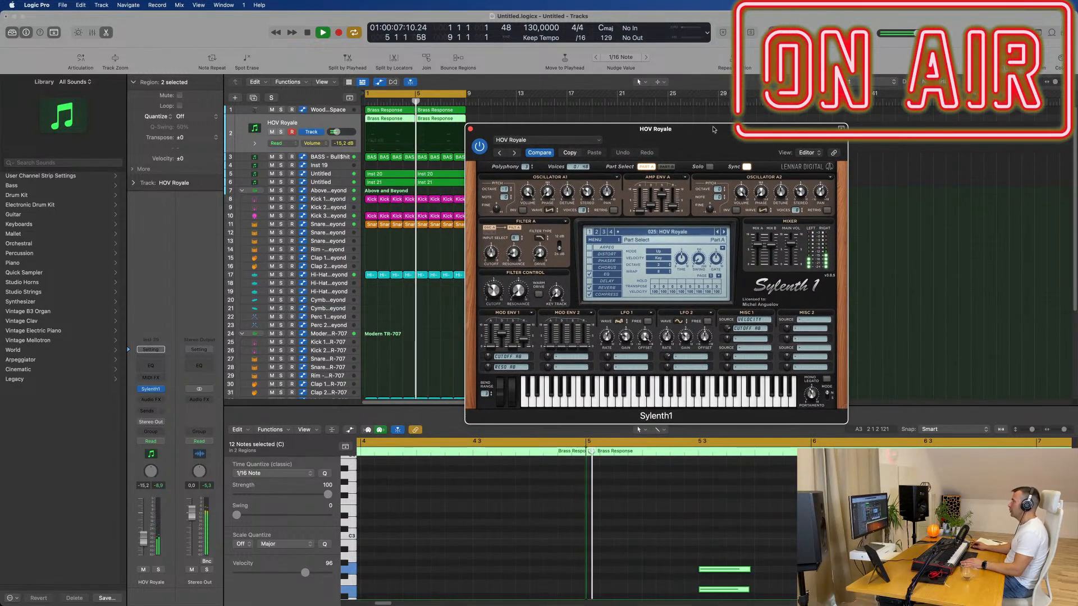
# - Audition the presets from HOV Straight through KEY BigSynth and KEY Chicago to KEY Crystal Bells
pyautogui.click(723, 232)
pyautogui.press('Return')
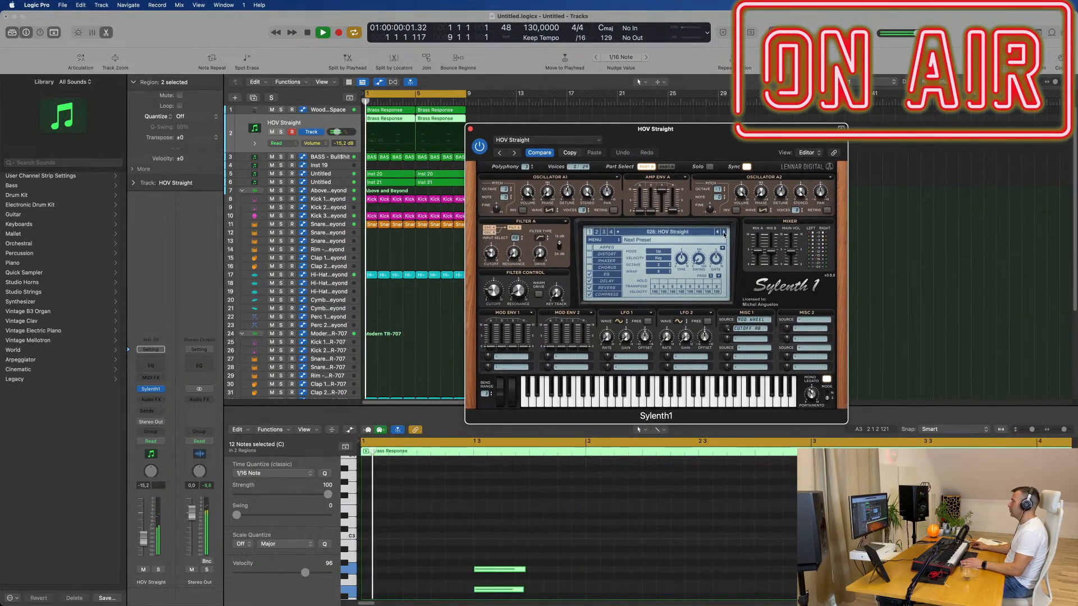
pyautogui.click(724, 231)
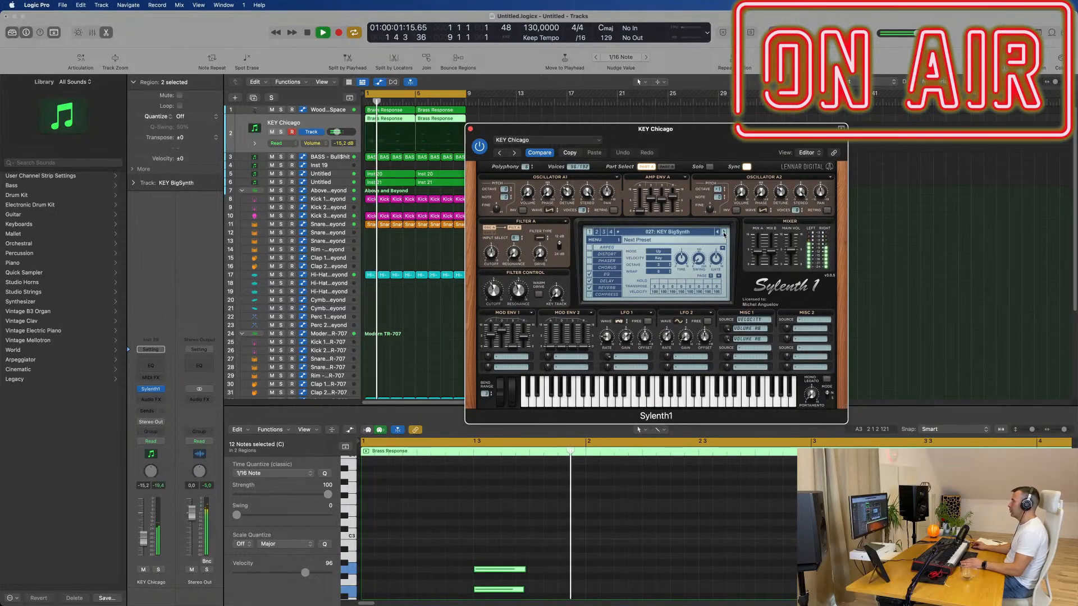
pyautogui.click(723, 232)
pyautogui.click(724, 232)
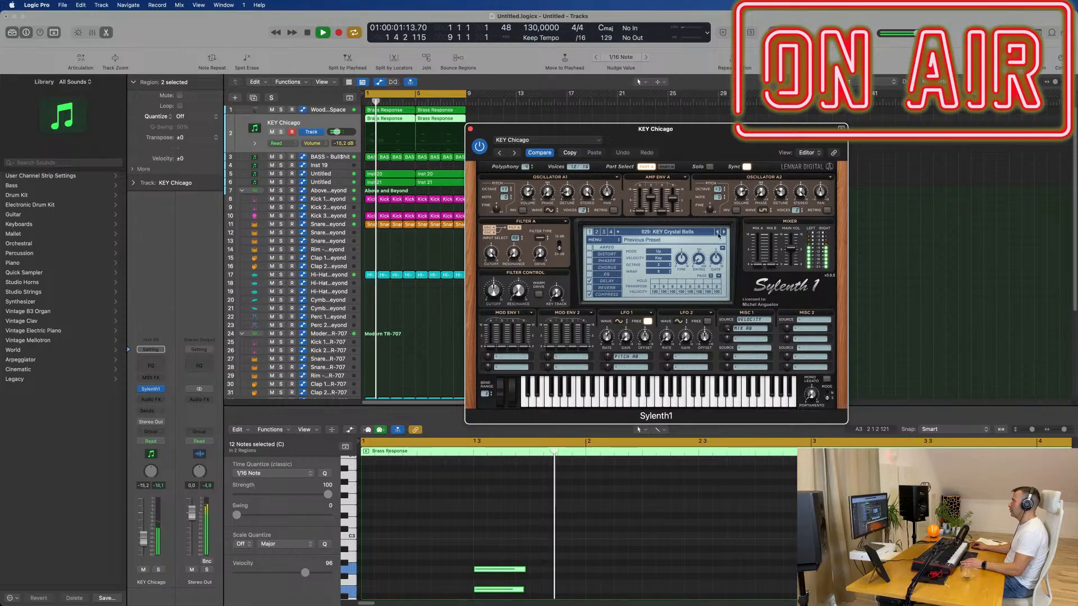
# - Load the KEY Fifth House preset, audition it in the loop and close the Sylenth1 window
pyautogui.click(724, 232)
pyautogui.press('space')
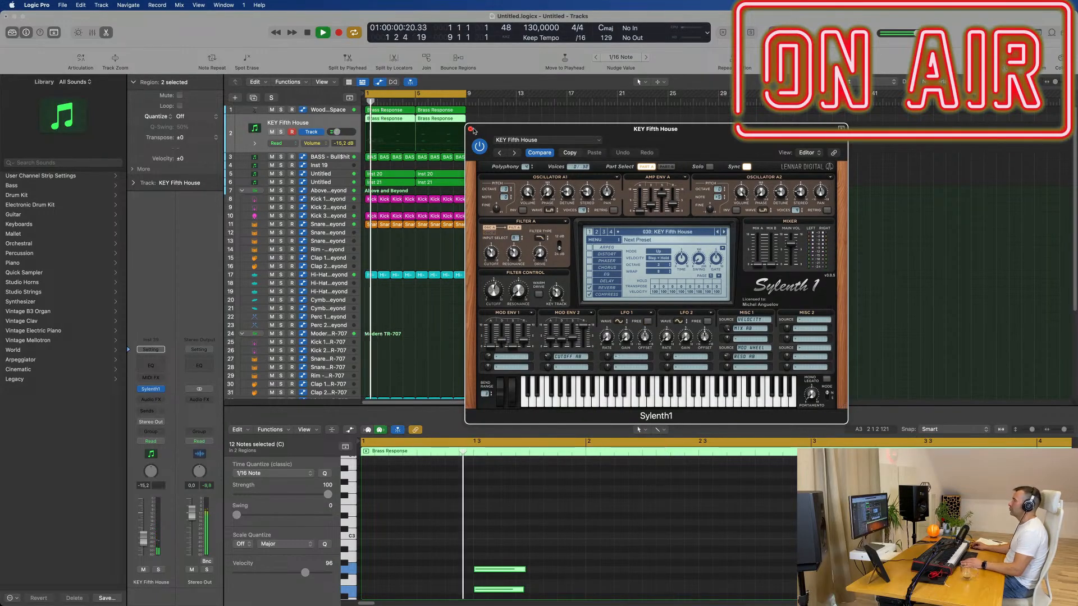
pyautogui.click(323, 128)
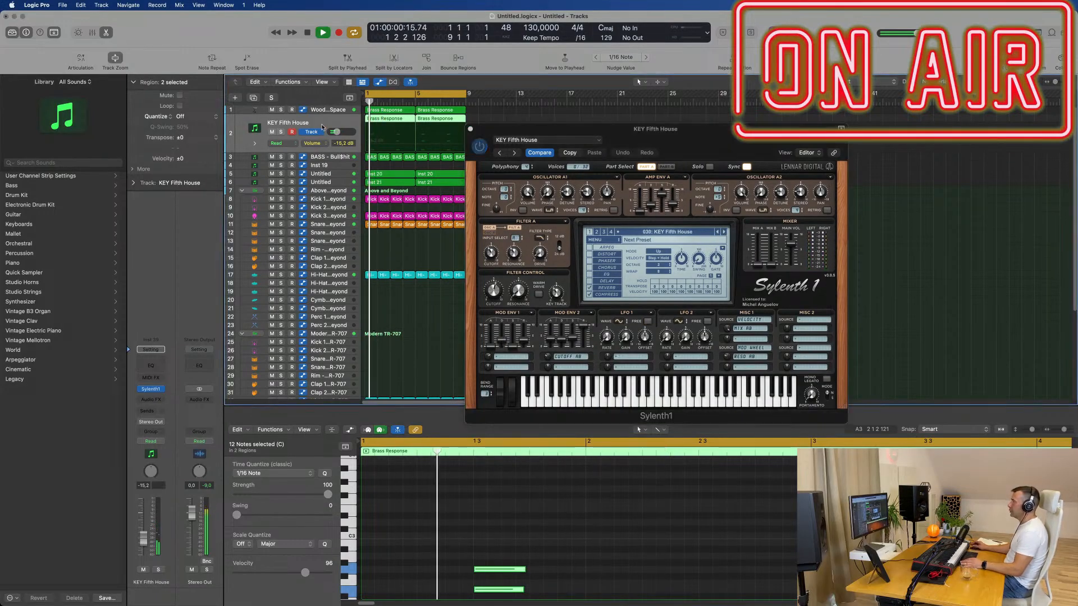
pyautogui.click(471, 128)
pyautogui.press('space')
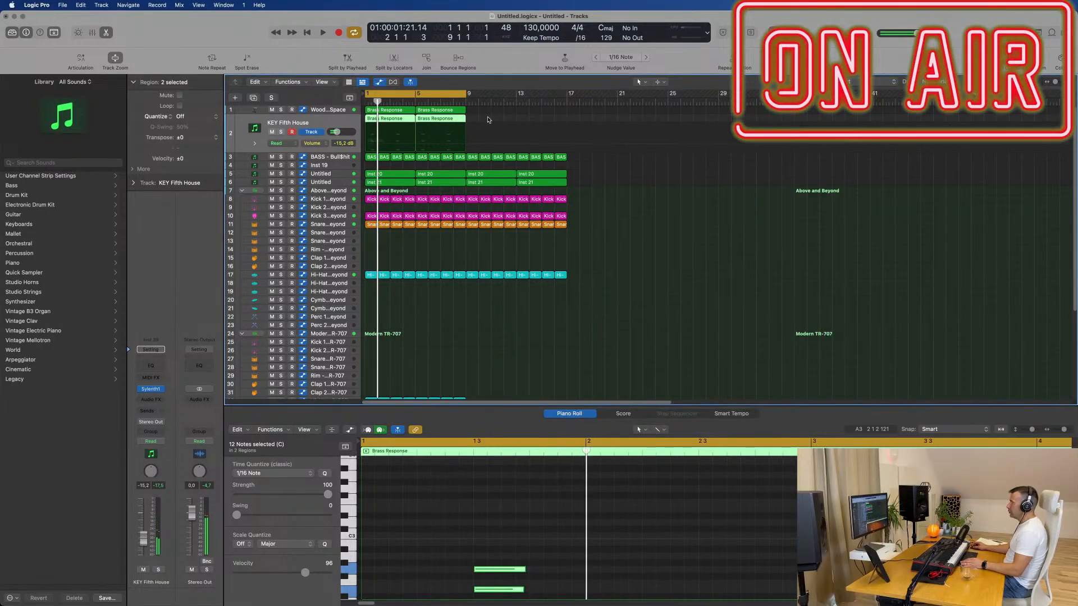
# - Mute the KEY Fifth House track and replay the loop without the chords
pyautogui.click(489, 120)
pyautogui.click(327, 124)
pyautogui.press('space')
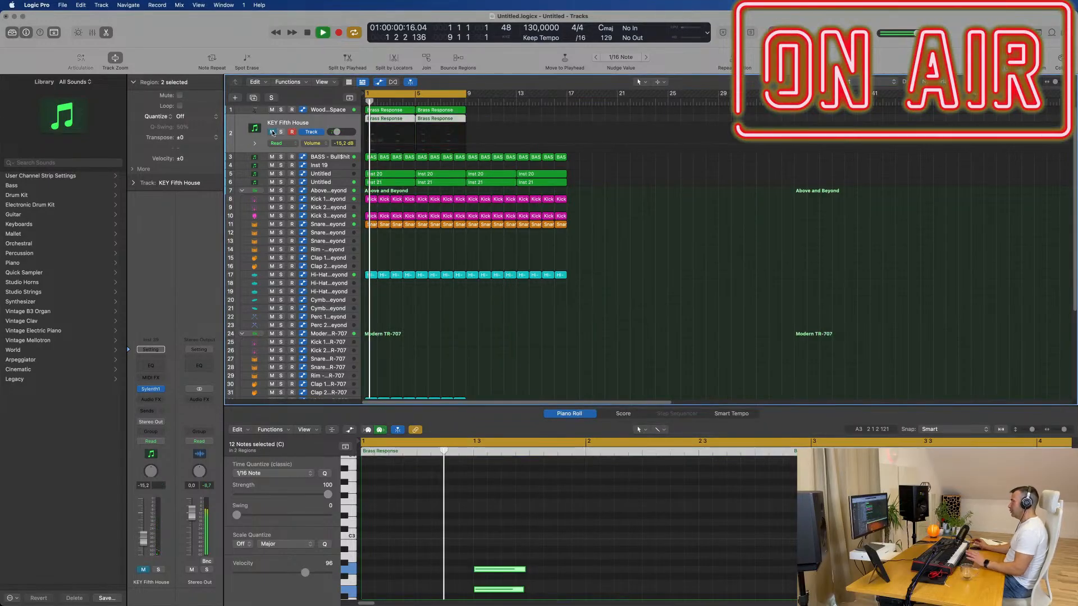
pyautogui.click(273, 132)
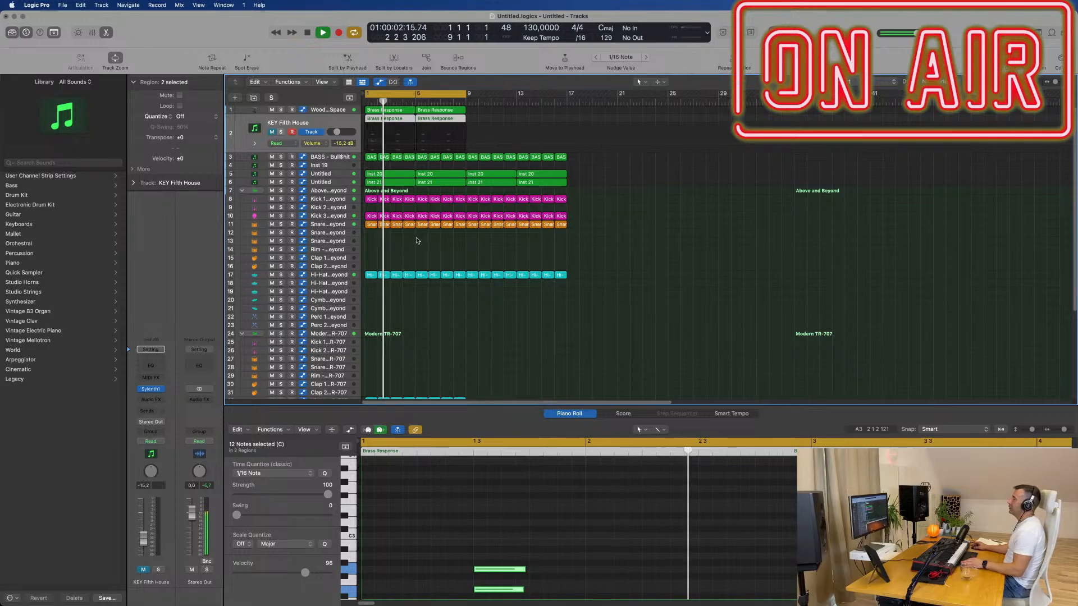
pyautogui.press('super+Right')
pyautogui.scroll(-2, 496, 253)
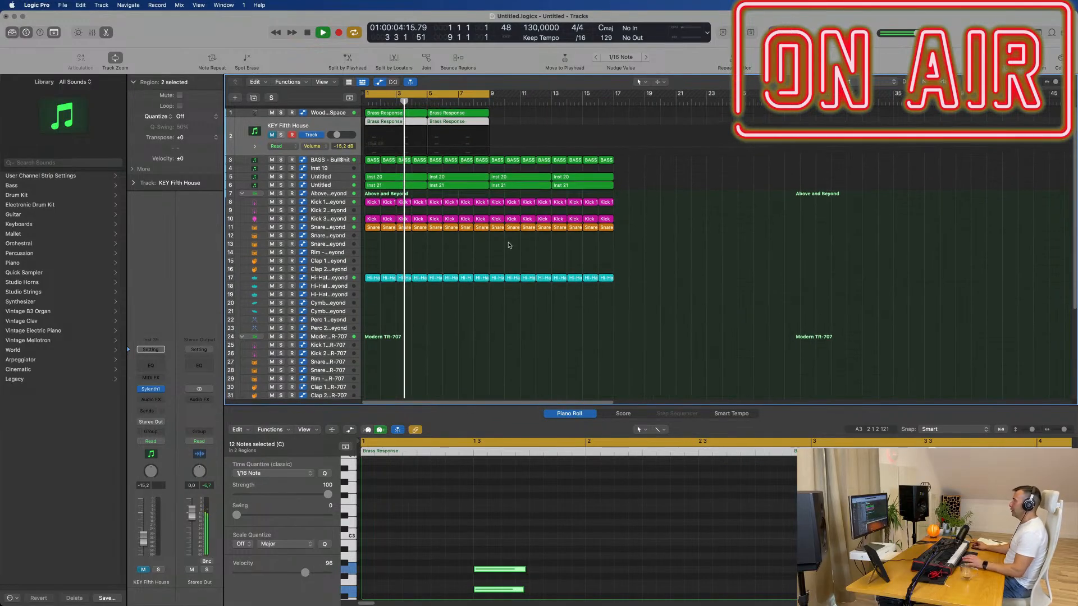
pyautogui.press('space')
pyautogui.press('space')
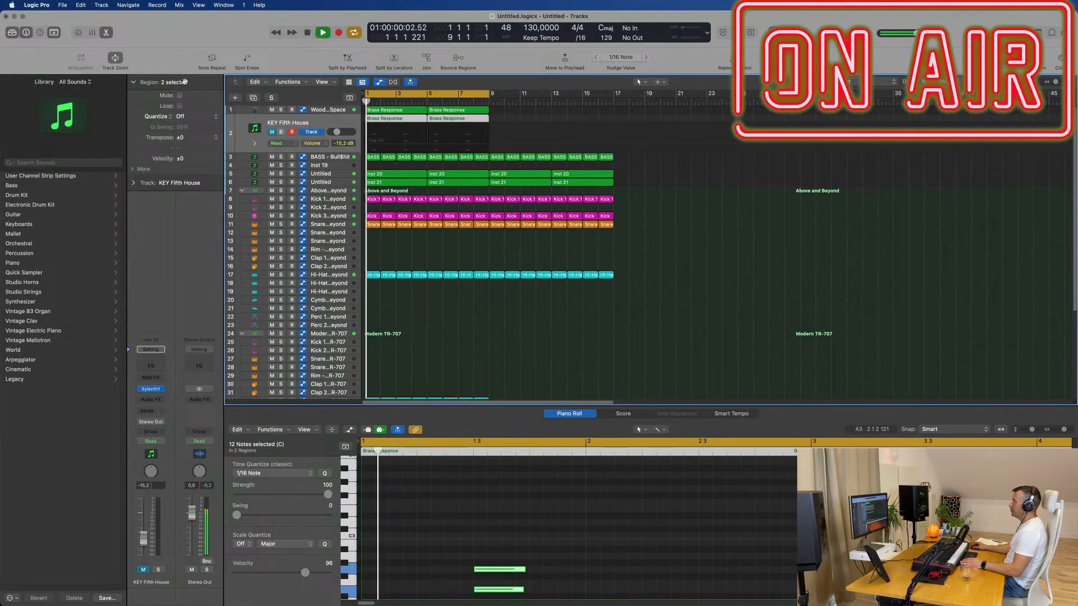
# - Duplicate the Woodblock Space track and add a send to Bus 7 on the copy
pyautogui.click(329, 110)
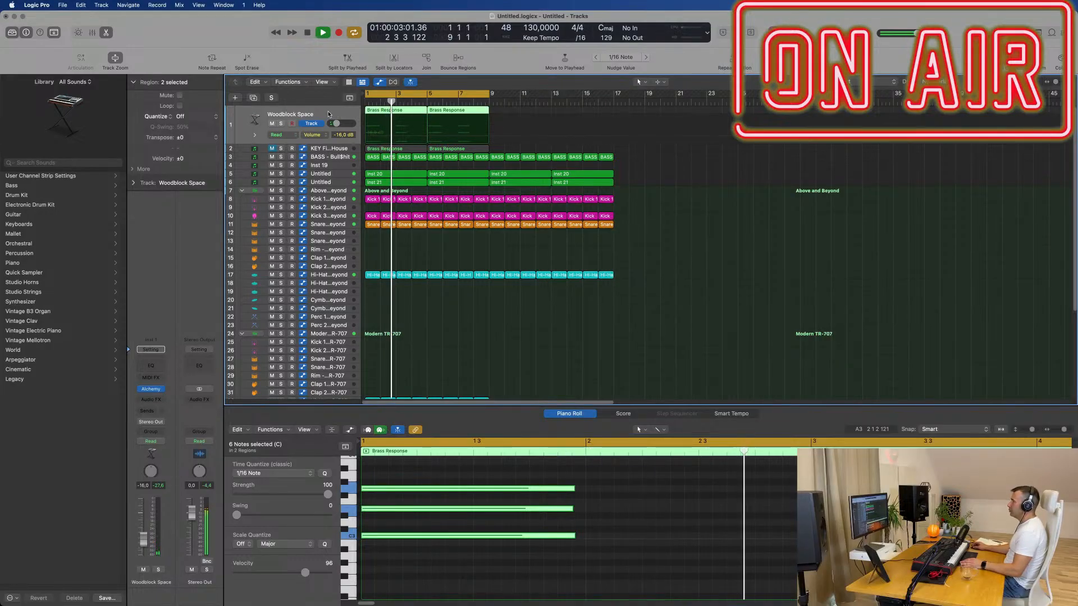
pyautogui.click(254, 98)
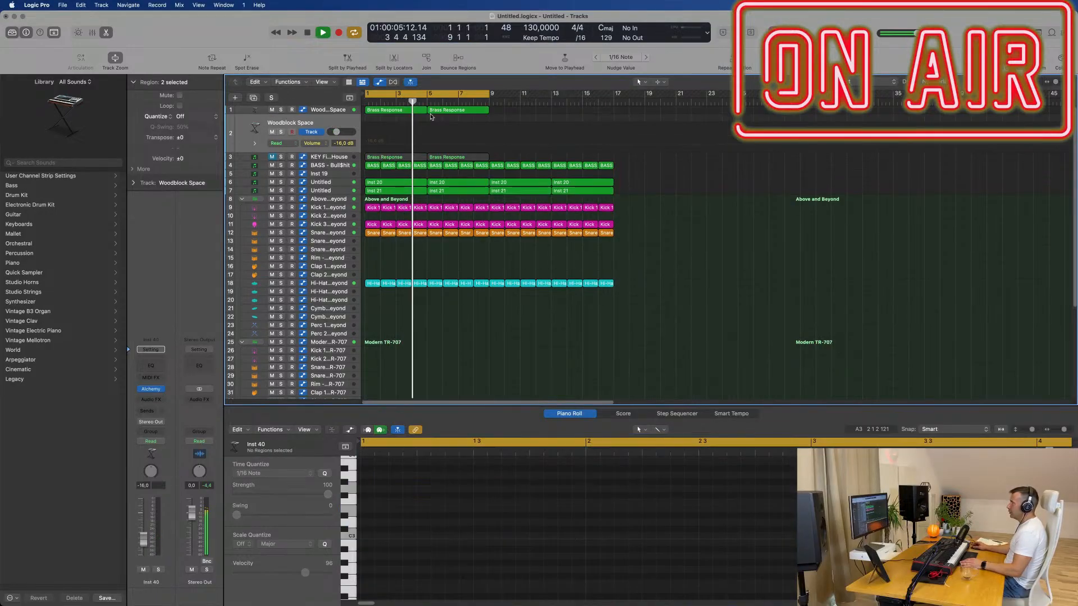
pyautogui.click(150, 411)
pyautogui.moveTo(157, 425)
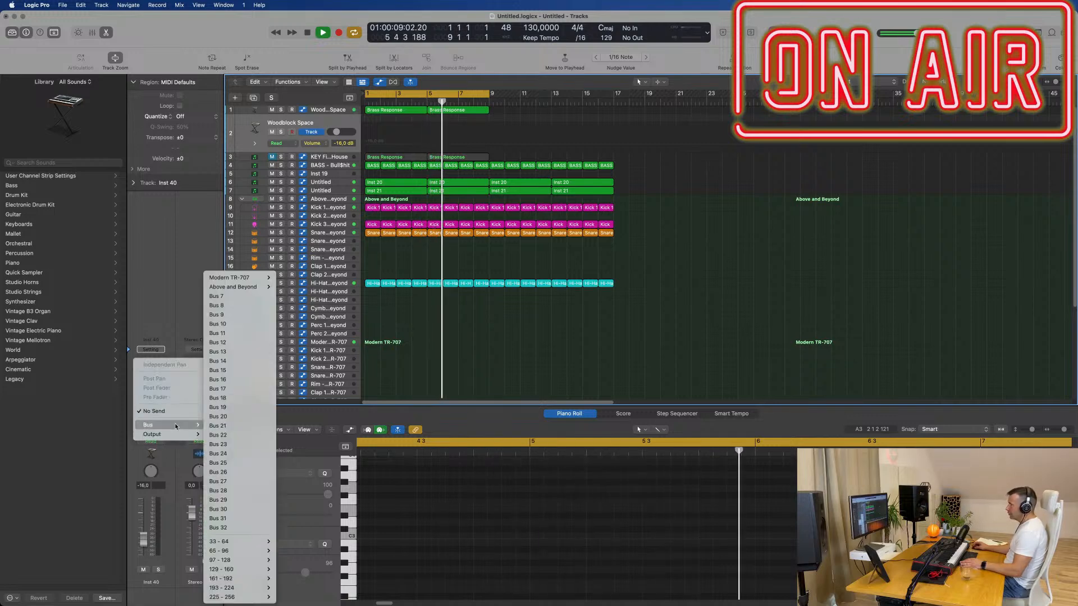
pyautogui.click(237, 298)
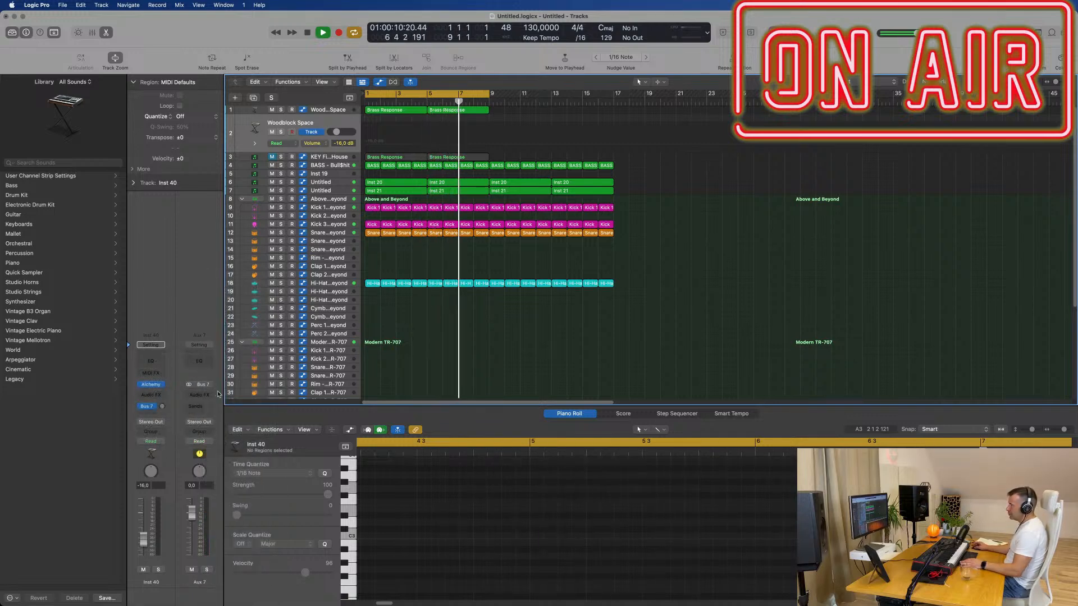
# - Insert a SilverVerb reverb on the Bus 7 aux channel and load its grandiose preset
pyautogui.click(200, 395)
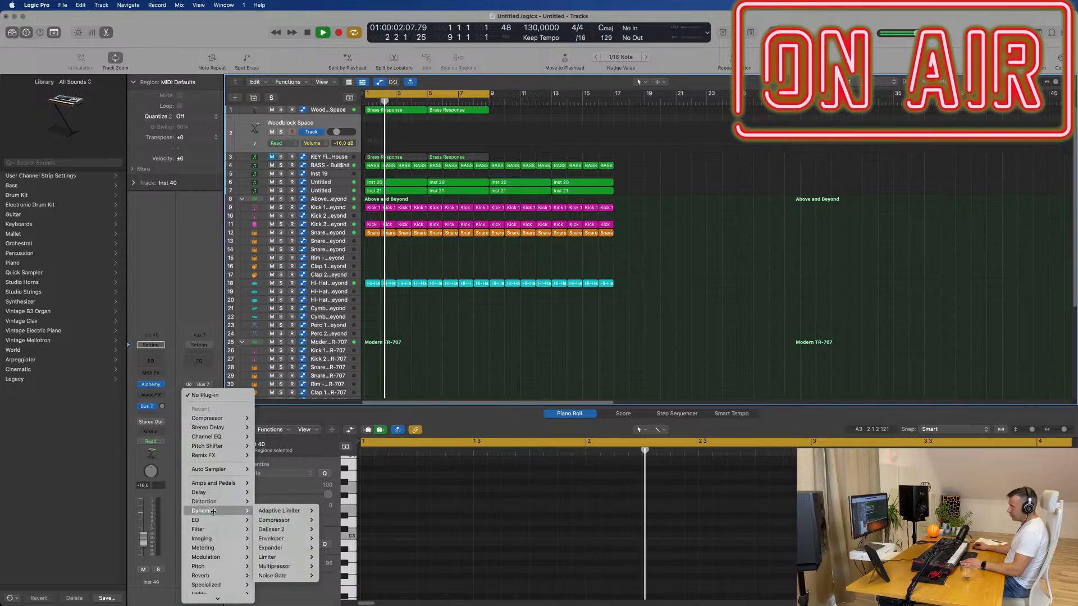
pyautogui.moveTo(225, 576)
pyautogui.moveTo(291, 578)
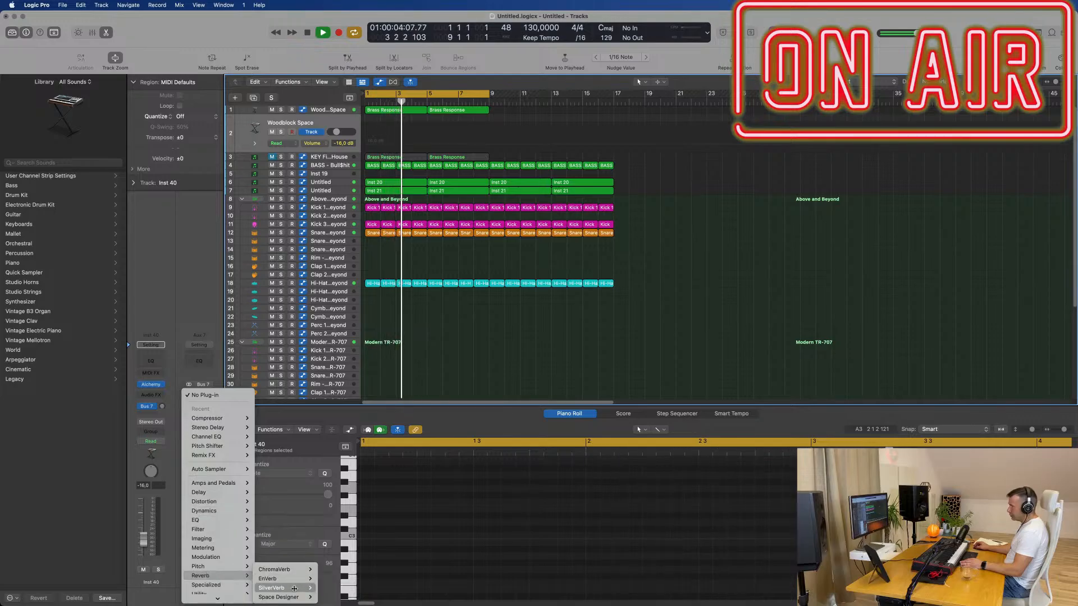
pyautogui.click(330, 587)
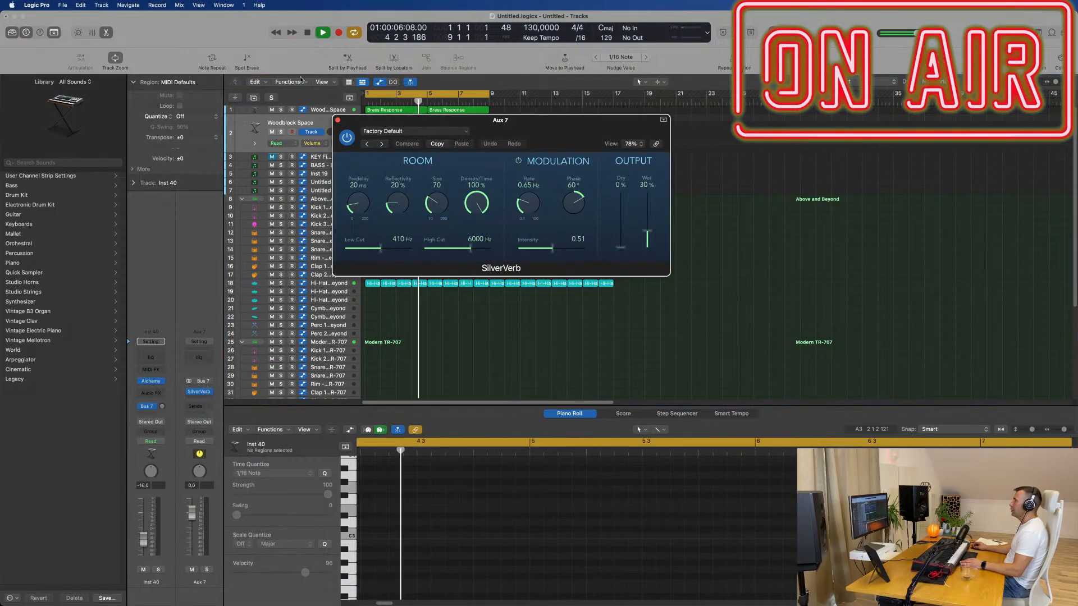
pyautogui.click(407, 130)
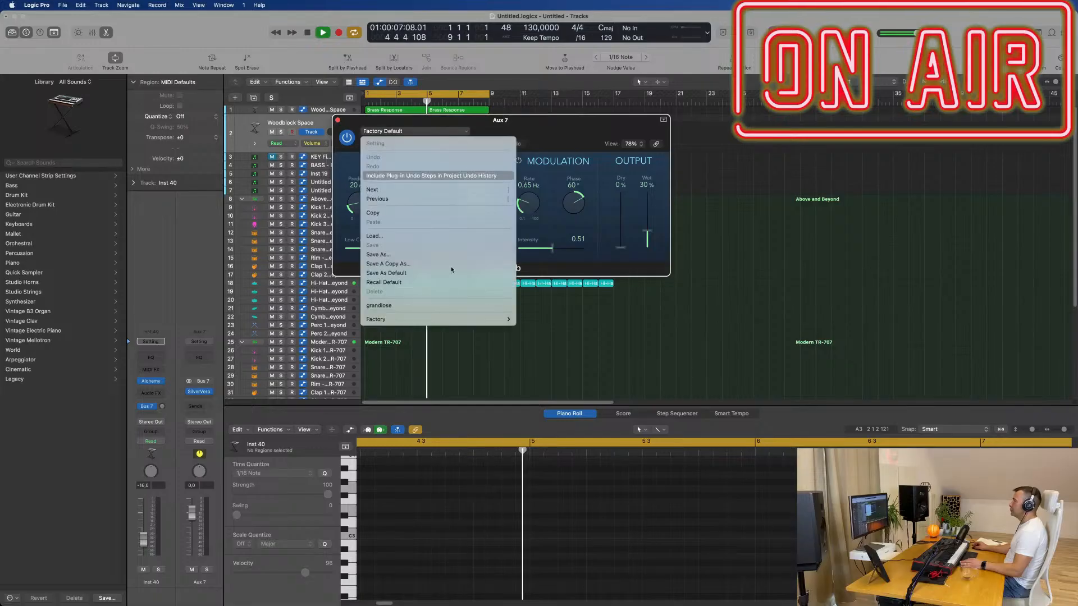
pyautogui.click(440, 305)
pyautogui.moveTo(596, 132); pyautogui.dragTo(1061, 157)
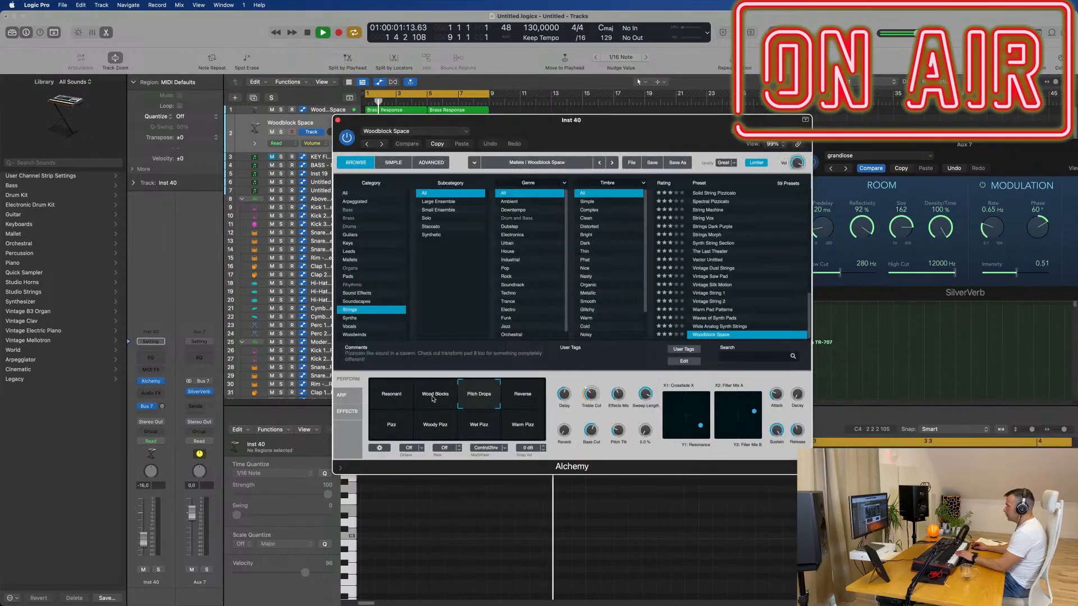
# - Raise the duplicated Woodblock Space track's volume and turn up its Bus 7 send
pyautogui.moveTo(585, 131); pyautogui.dragTo(514, 390)
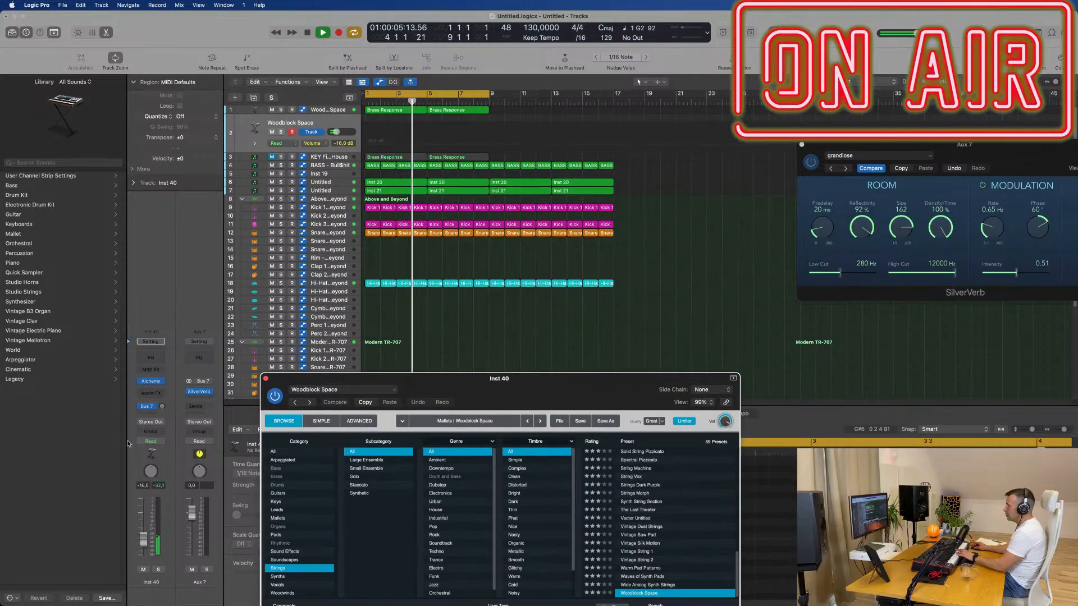
pyautogui.moveTo(144, 538); pyautogui.dragTo(144, 514)
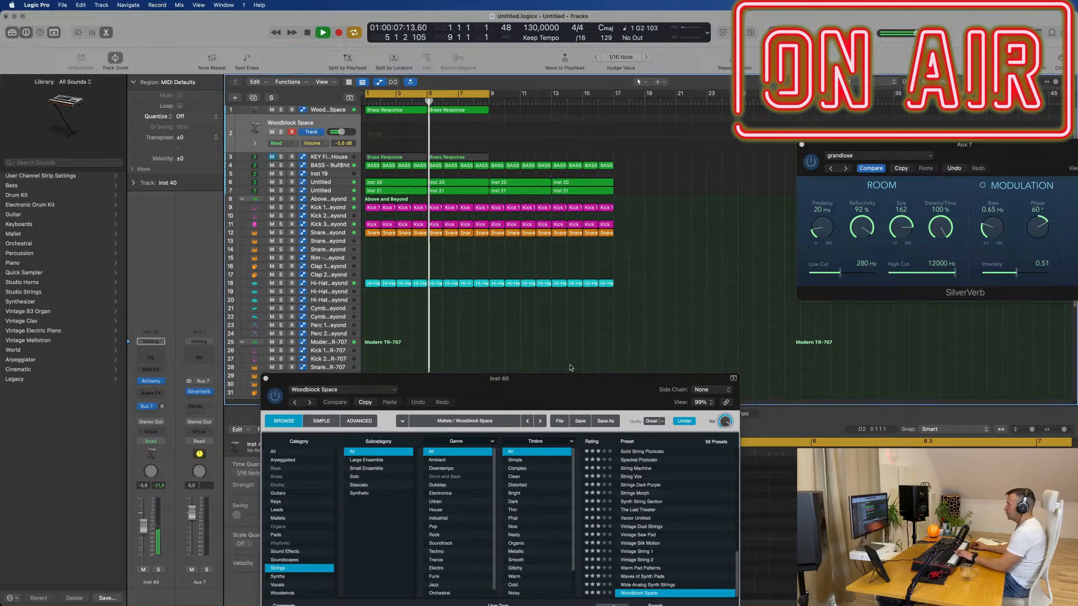
pyautogui.moveTo(554, 380); pyautogui.dragTo(671, 227)
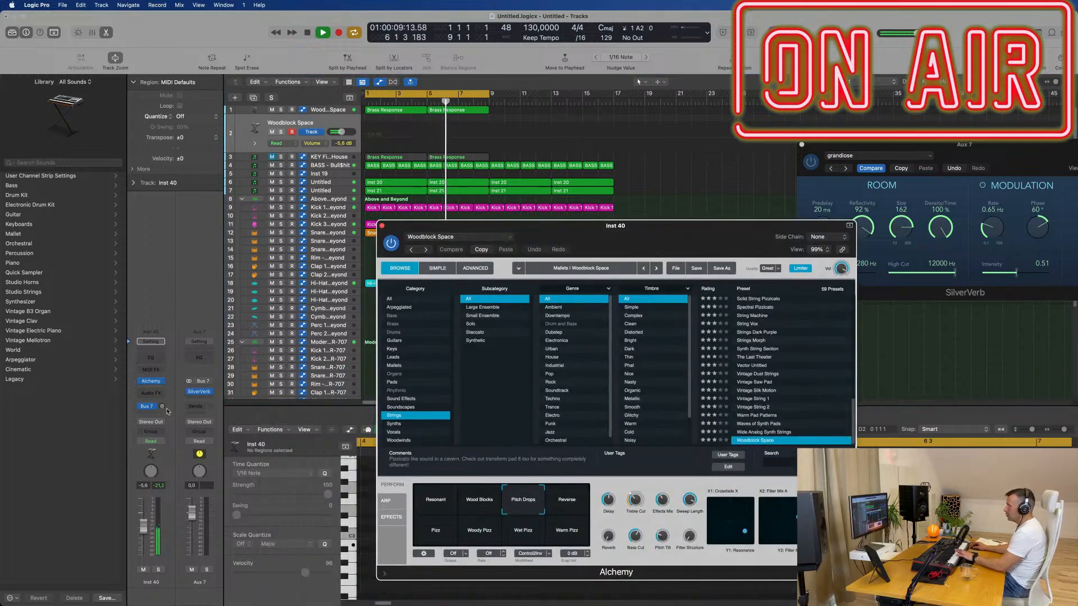
pyautogui.moveTo(175, 364); pyautogui.dragTo(175, 363)
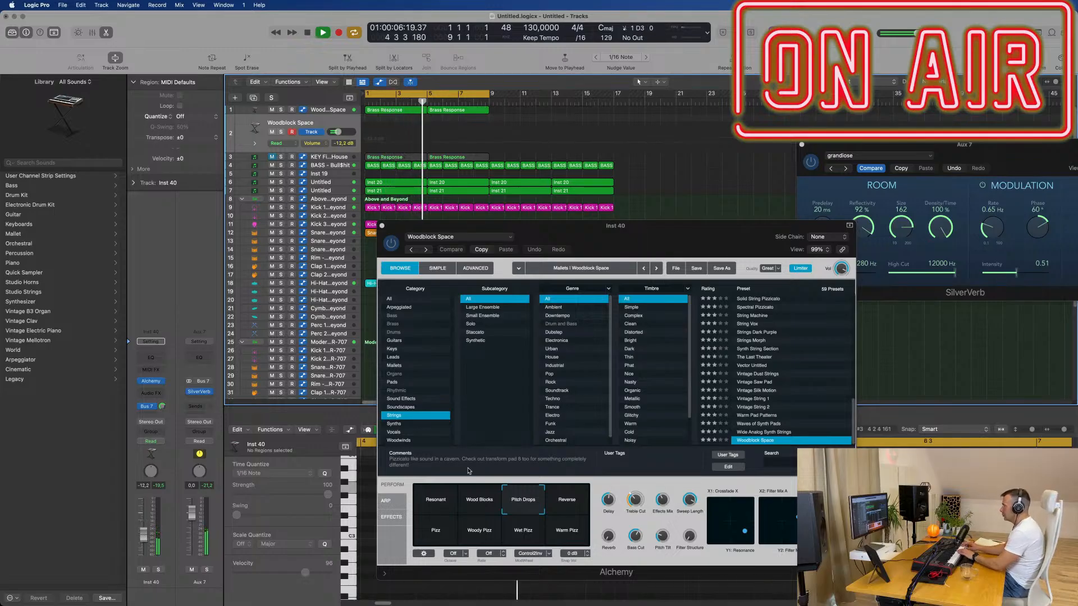
# - Set the track volume to -6.8 dB and audition Alchemy's performance snapshots from Wood Blocks through the Pizz variants, settling on Warm Pizz
pyautogui.click(486, 500)
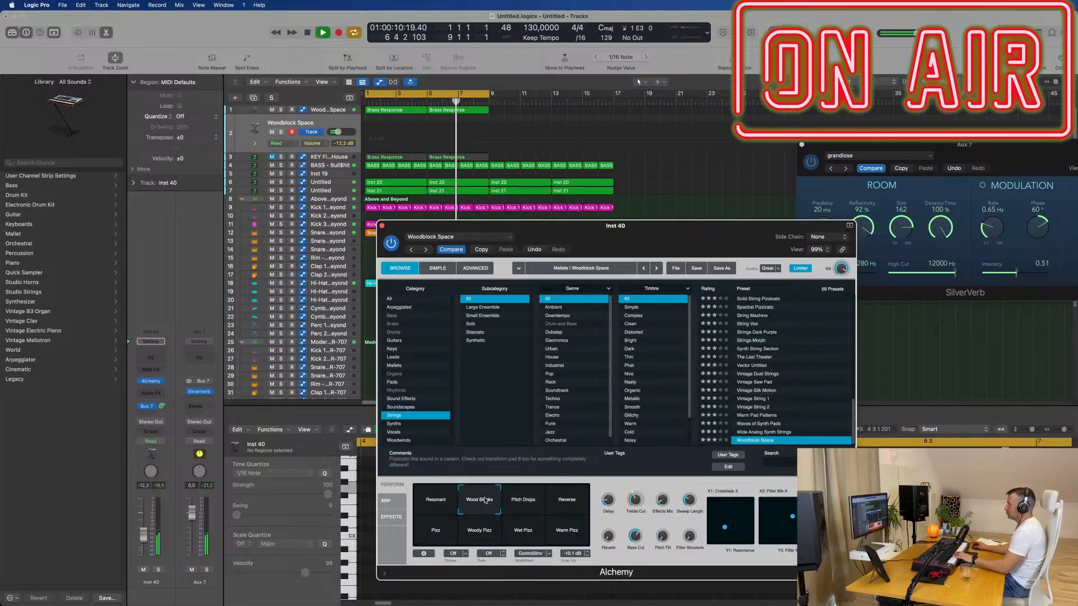
pyautogui.click(145, 526)
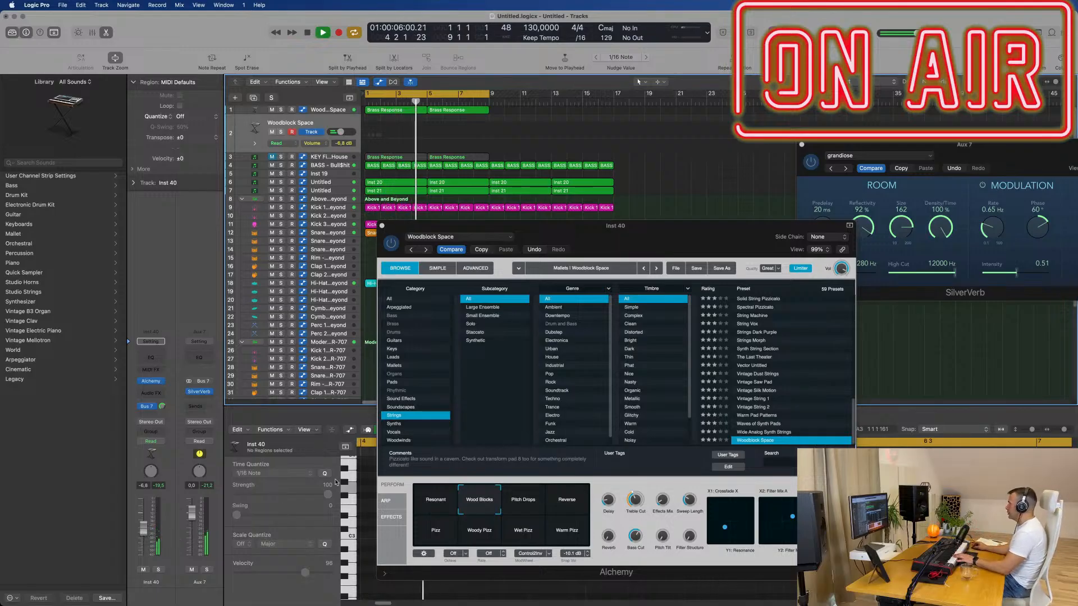
pyautogui.click(560, 492)
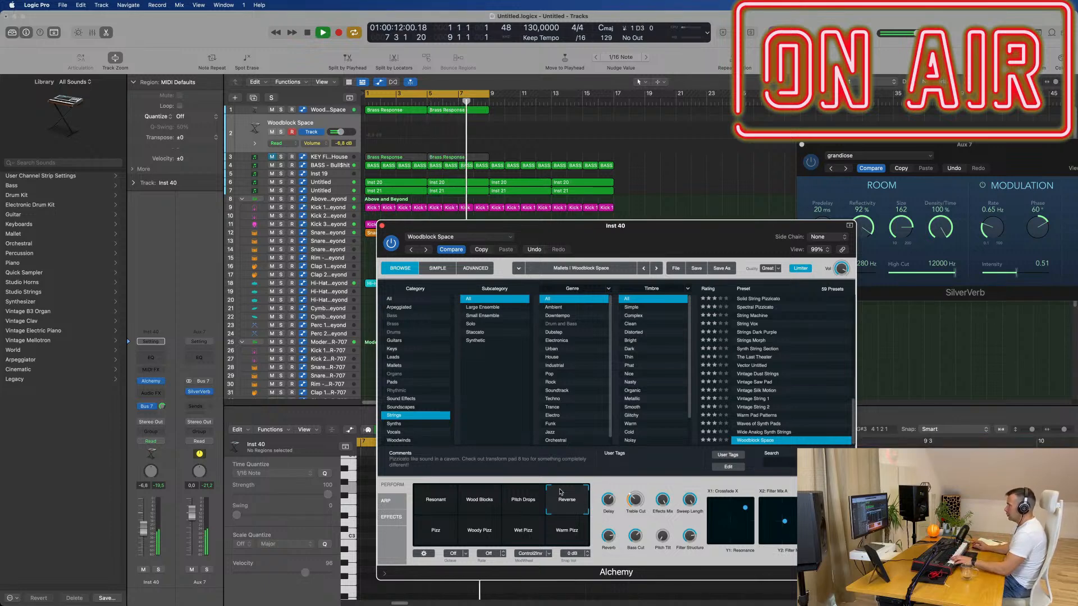
pyautogui.click(436, 530)
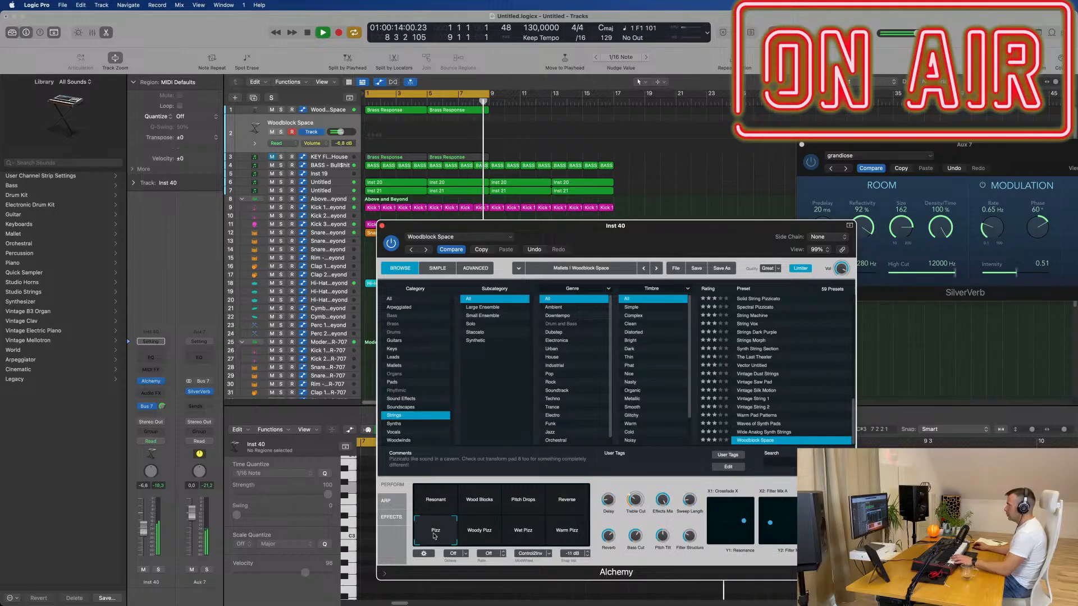
pyautogui.click(479, 533)
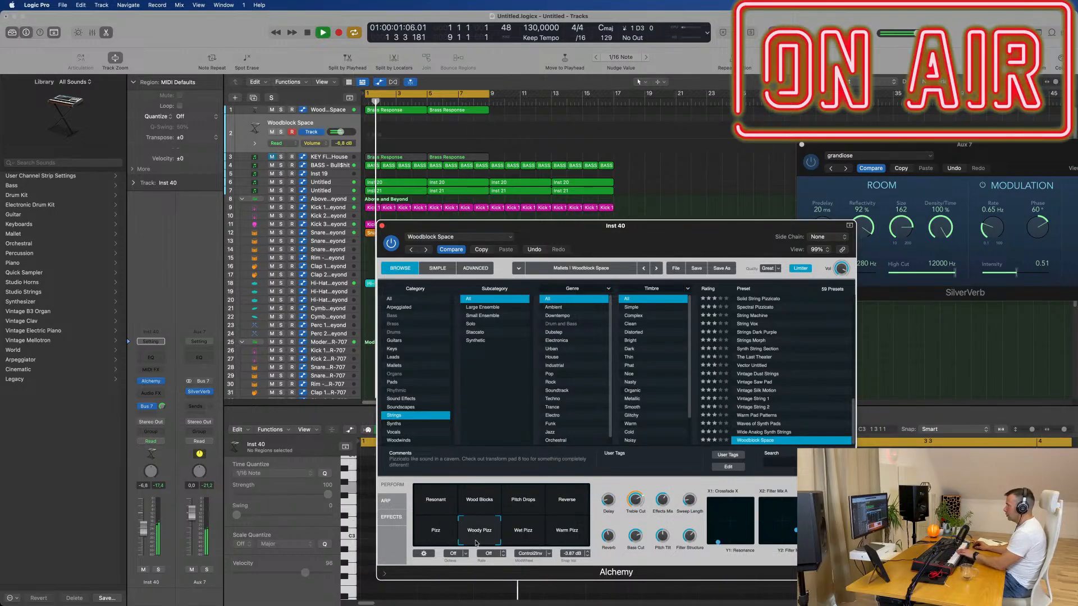
pyautogui.click(529, 535)
pyautogui.click(578, 535)
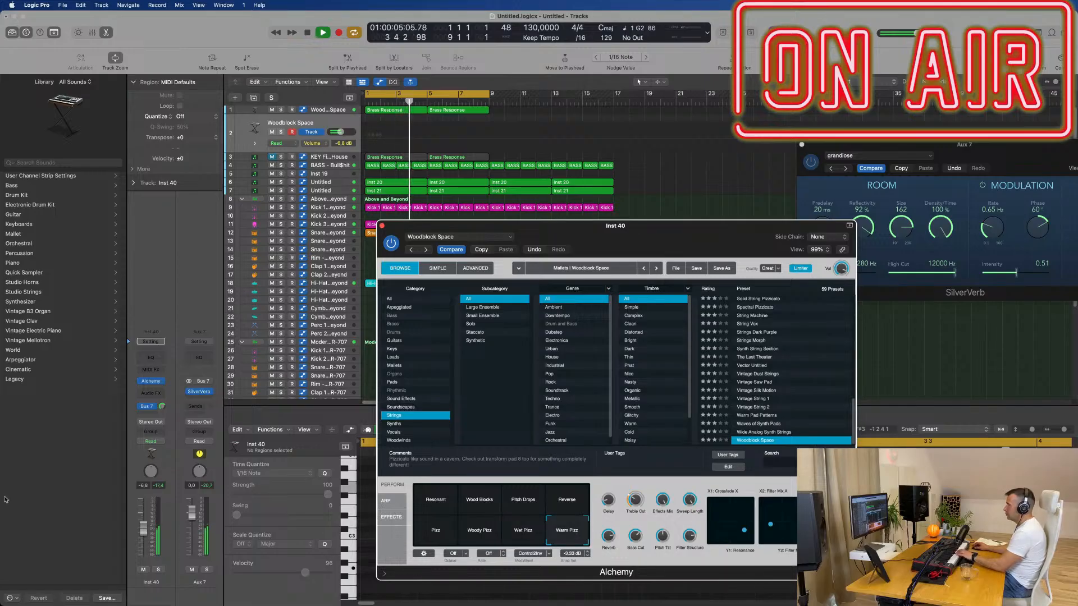
pyautogui.click(163, 417)
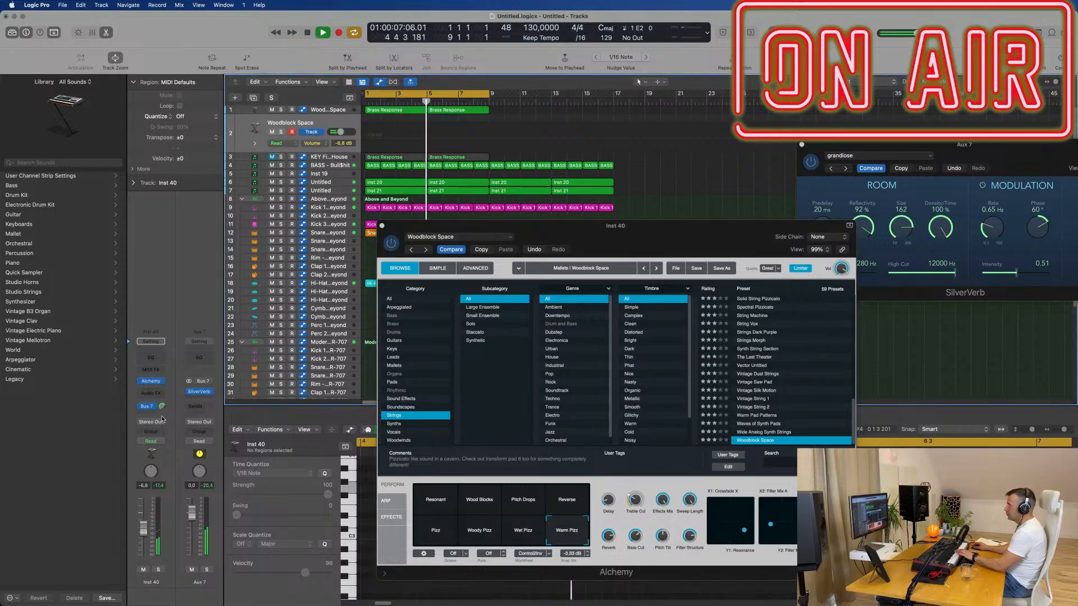
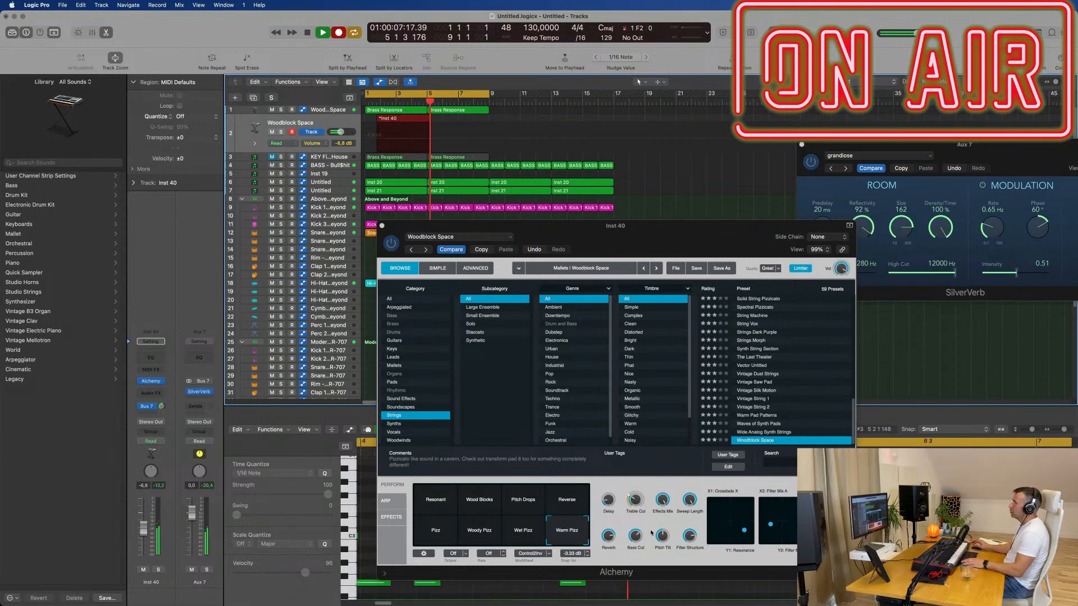
# - Finish recording the woodblock melody on the duplicated track and play the loop from the start
pyautogui.press('space')
pyautogui.press('space')
pyautogui.press('Return')
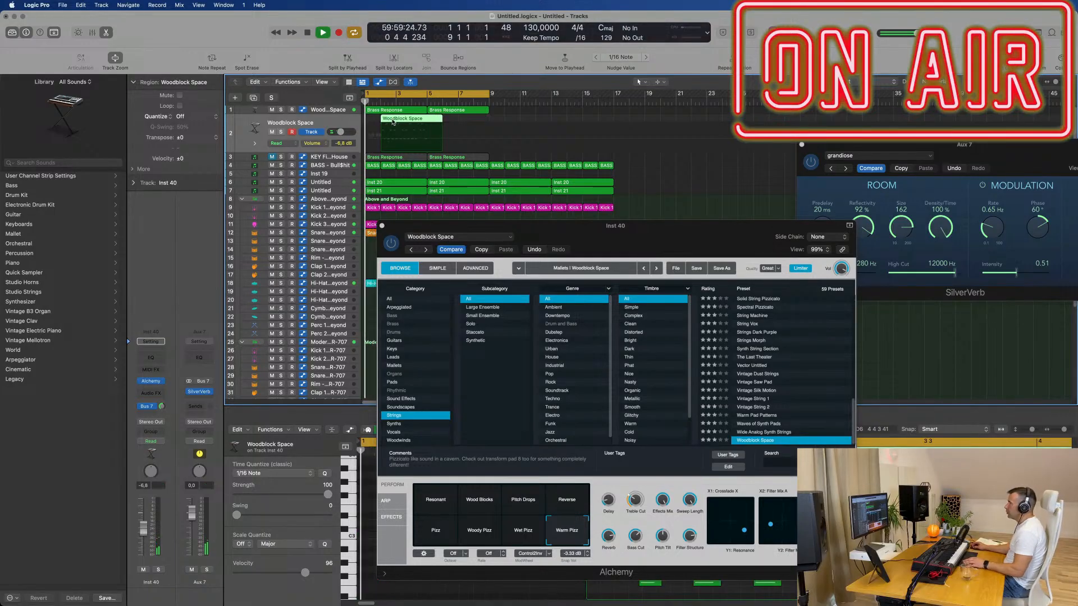
# - Split the recorded Woodblock Space region at bar 3, delete its first part and move the remainder to bar 1
pyautogui.keyDown('super'); pyautogui.doubleClick(392, 120); pyautogui.keyUp('super')
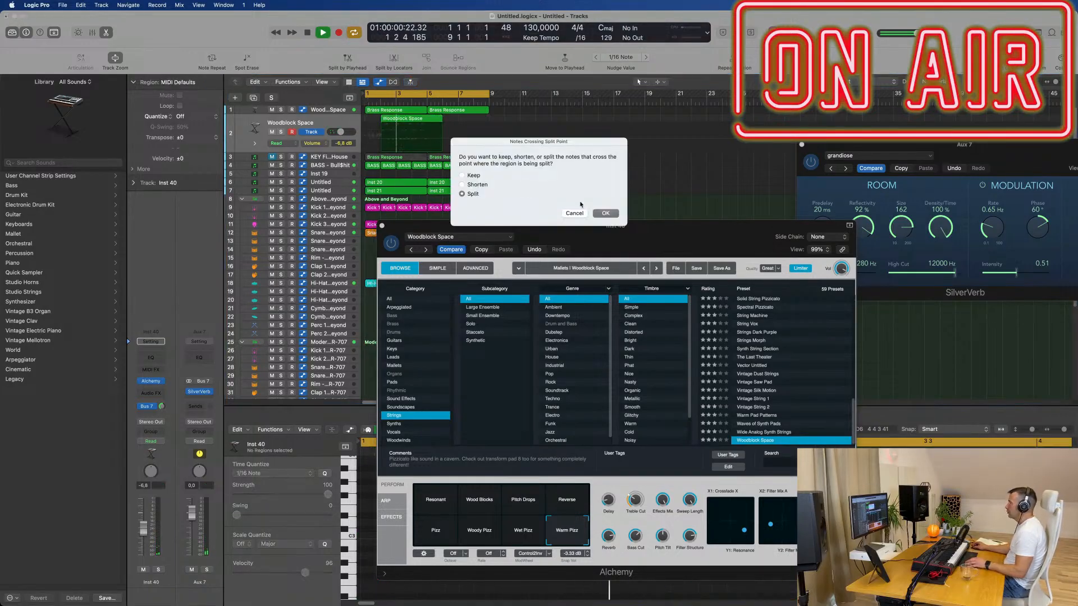
pyautogui.click(604, 213)
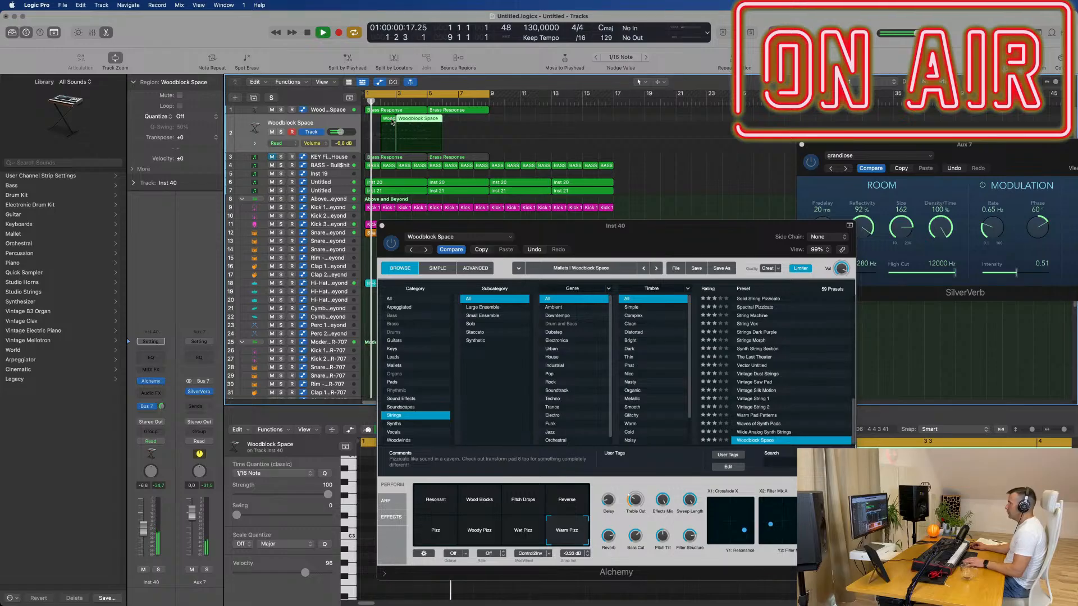
pyautogui.press('Delete')
pyautogui.press('space')
pyautogui.press('space')
pyautogui.moveTo(418, 121); pyautogui.dragTo(387, 120)
# - Quantize all 16 notes of the Woodblock Space region to 1/16 notes in the Piano Roll and play the loop
pyautogui.press('e')
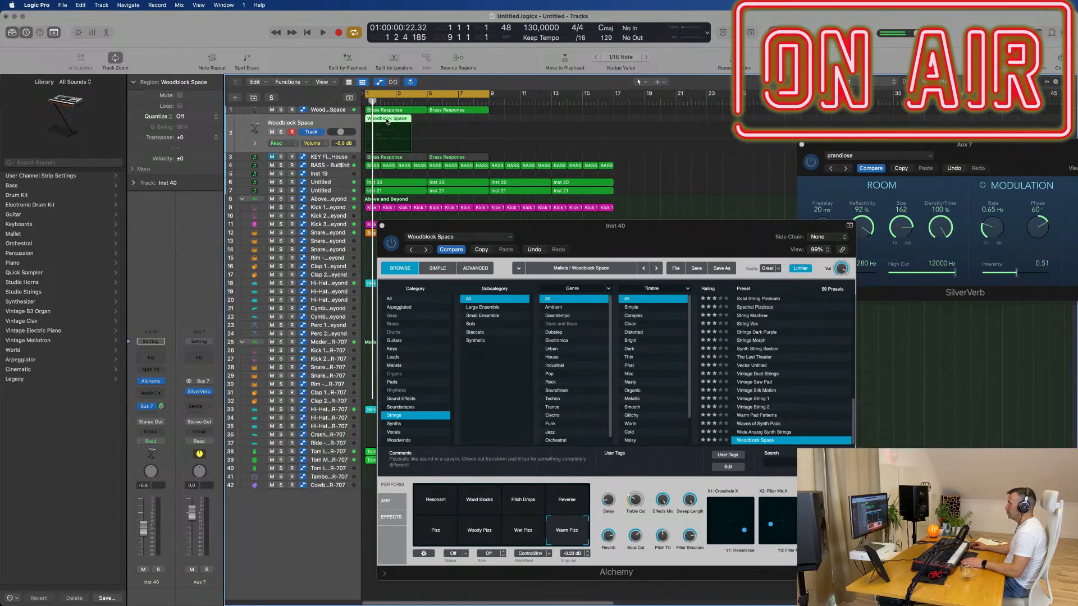
pyautogui.press('e')
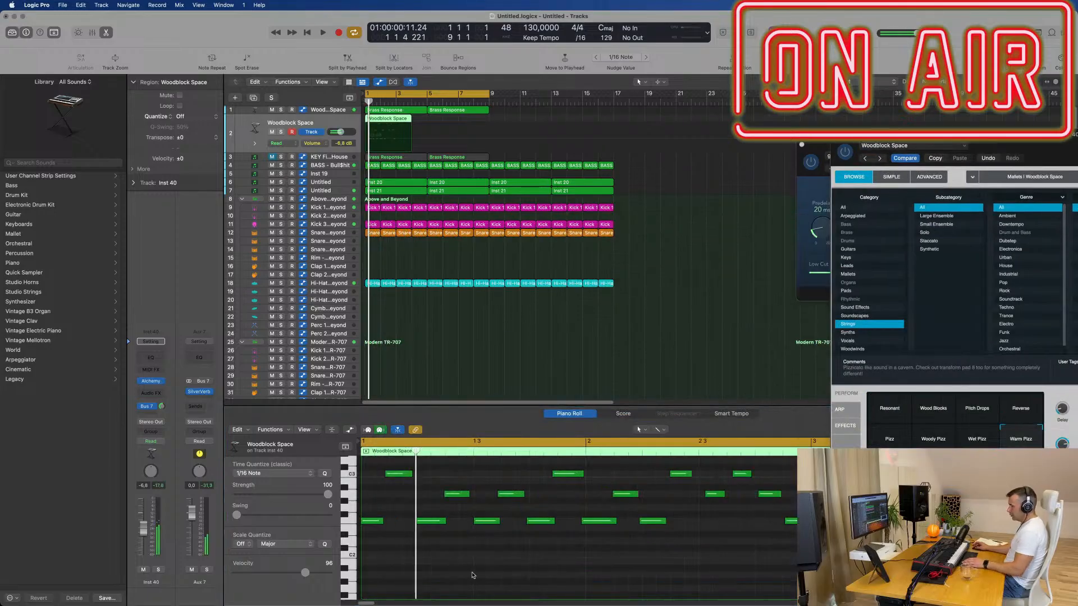
pyautogui.press('super+a')
pyautogui.press('q')
pyautogui.press('space')
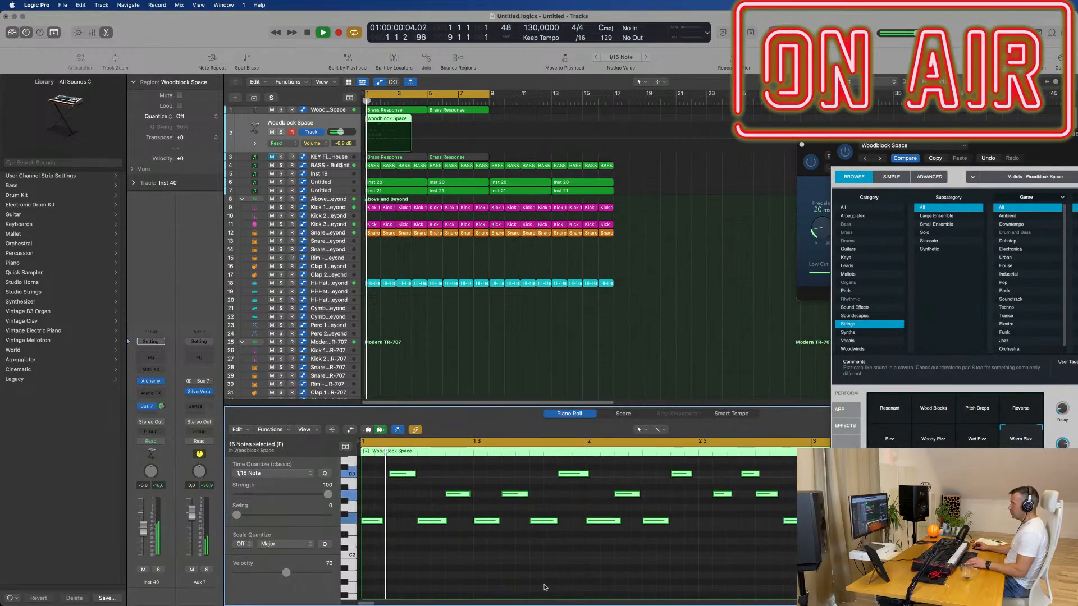
pyautogui.scroll(-1, 539, 577)
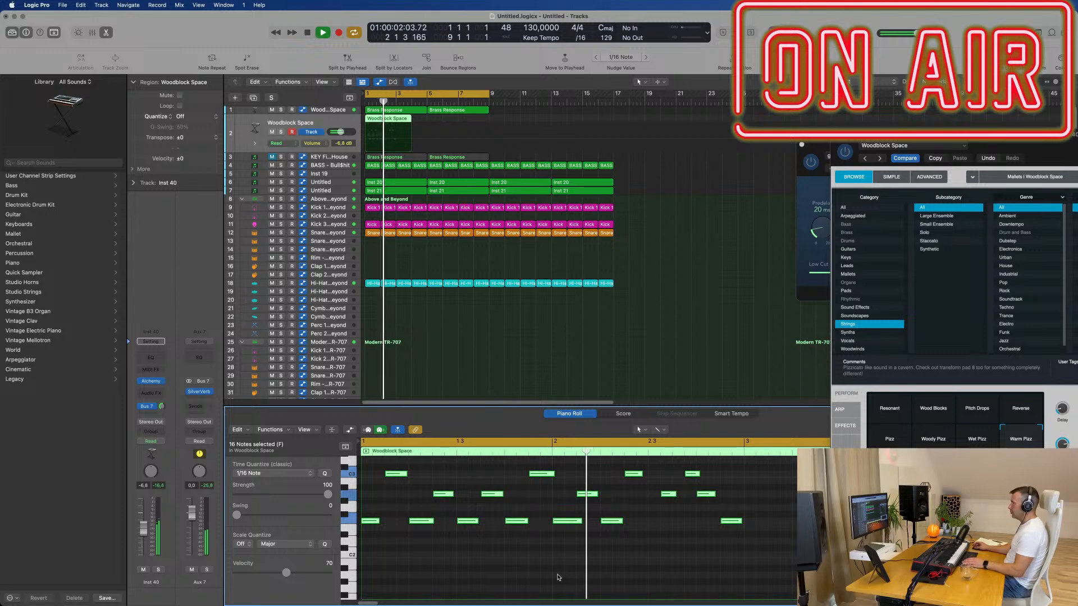
# - Delete the last eight notes of the Woodblock Space region in the Piano Roll, keeping the bar 1 pattern, and play the loop
pyautogui.press('Return')
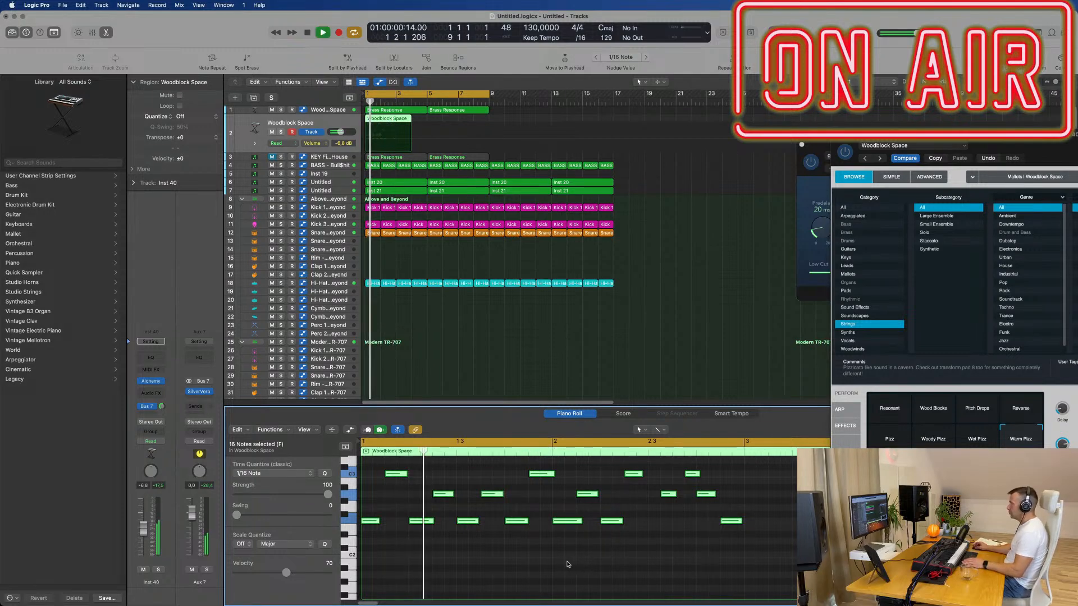
pyautogui.moveTo(561, 568); pyautogui.dragTo(788, 473)
pyautogui.press('Delete')
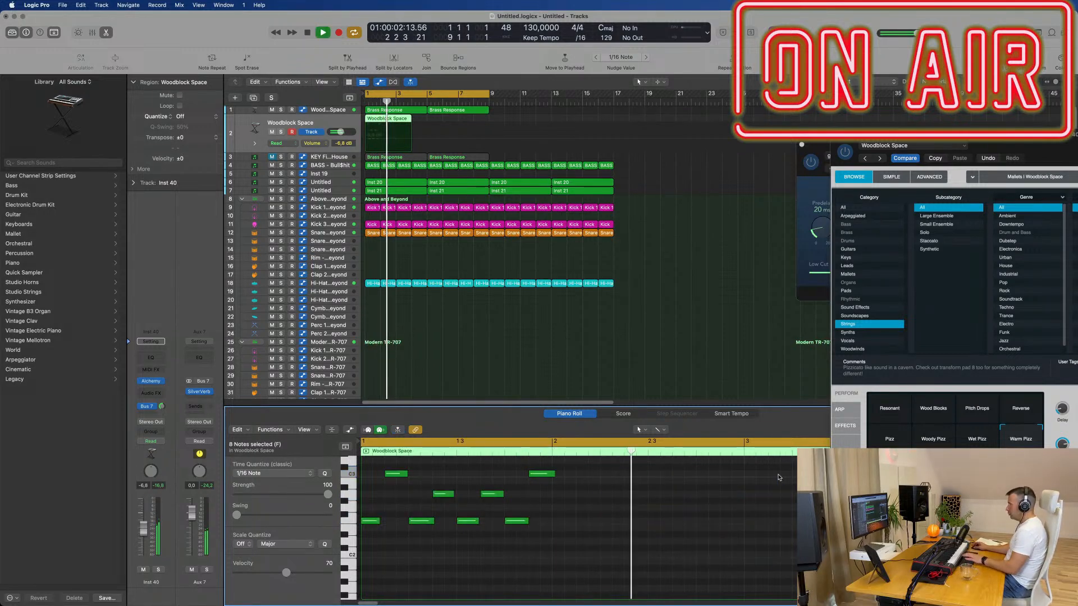
pyautogui.press('Return')
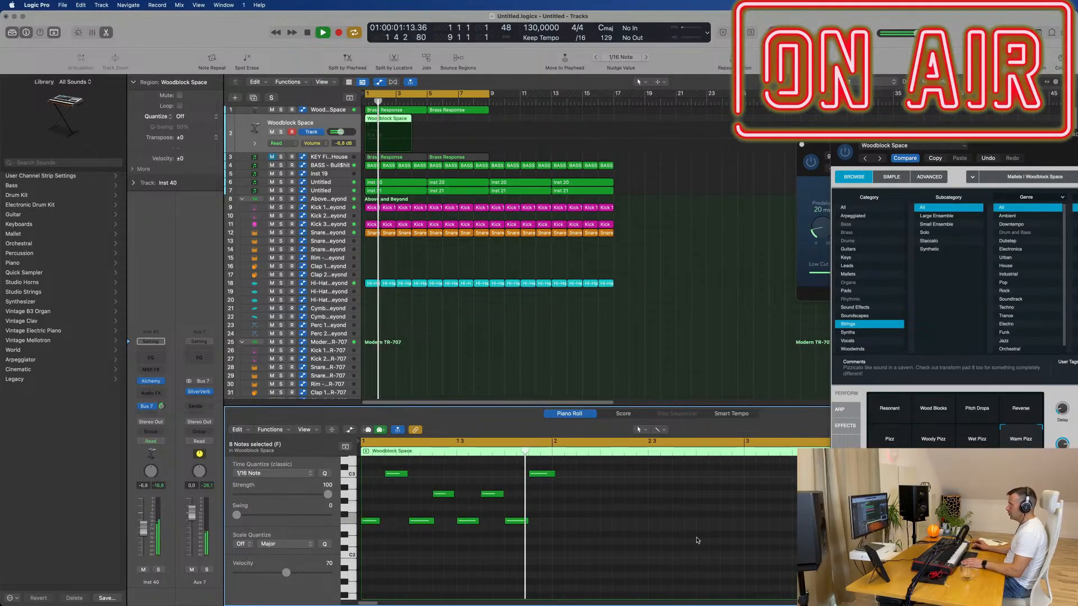
pyautogui.press('space')
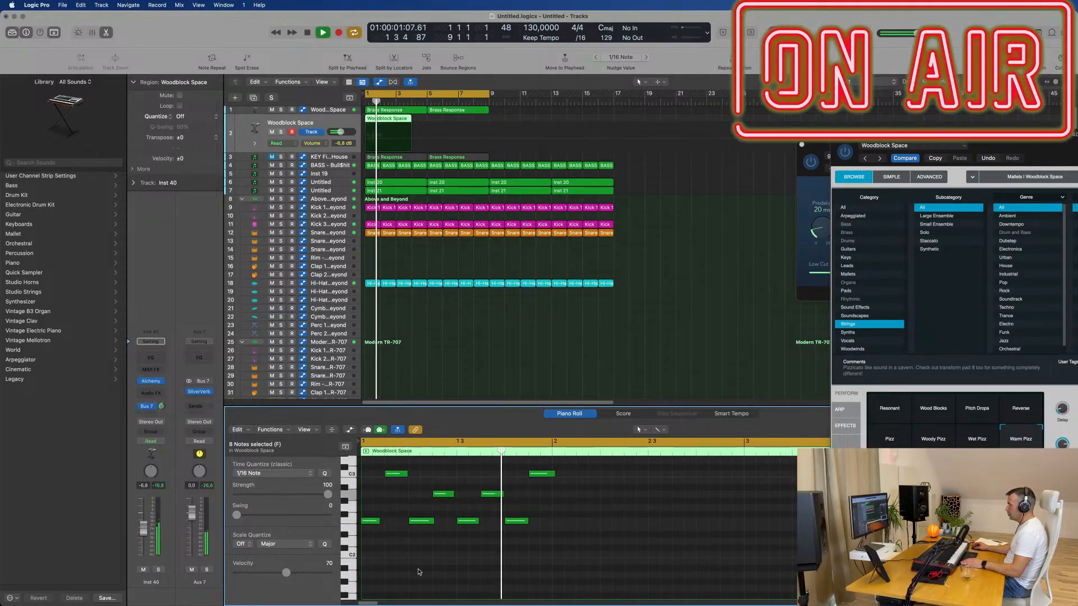
pyautogui.press('Return')
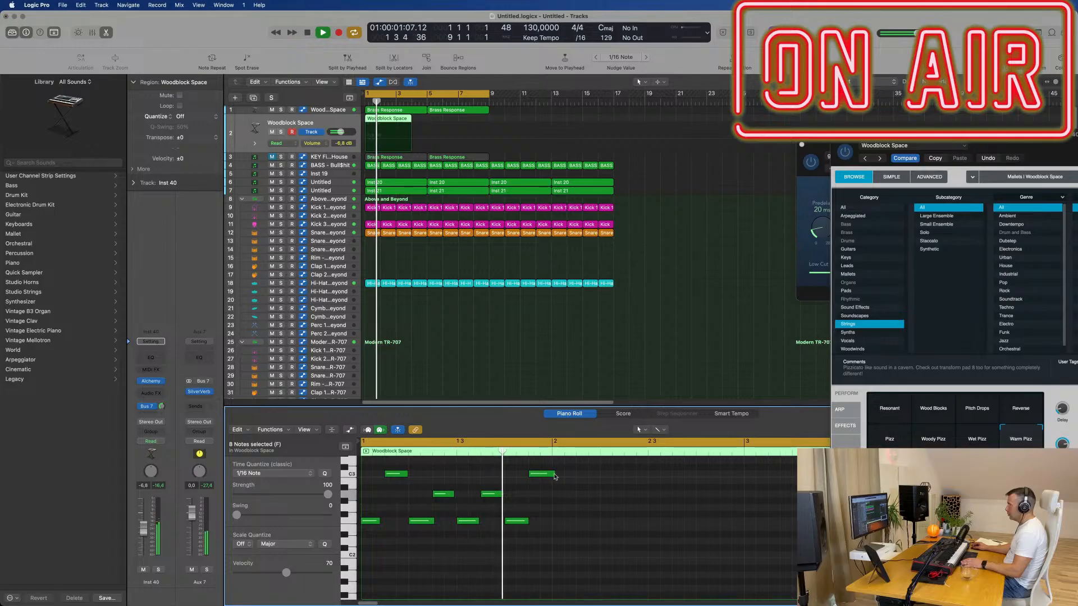
# - Shorten the final bar 1 note slightly, repeat the eight-note pattern into bars 2 and 3, and restart the loop
pyautogui.moveTo(554, 473); pyautogui.dragTo(550, 474)
pyautogui.click(471, 577)
pyautogui.press('super+a')
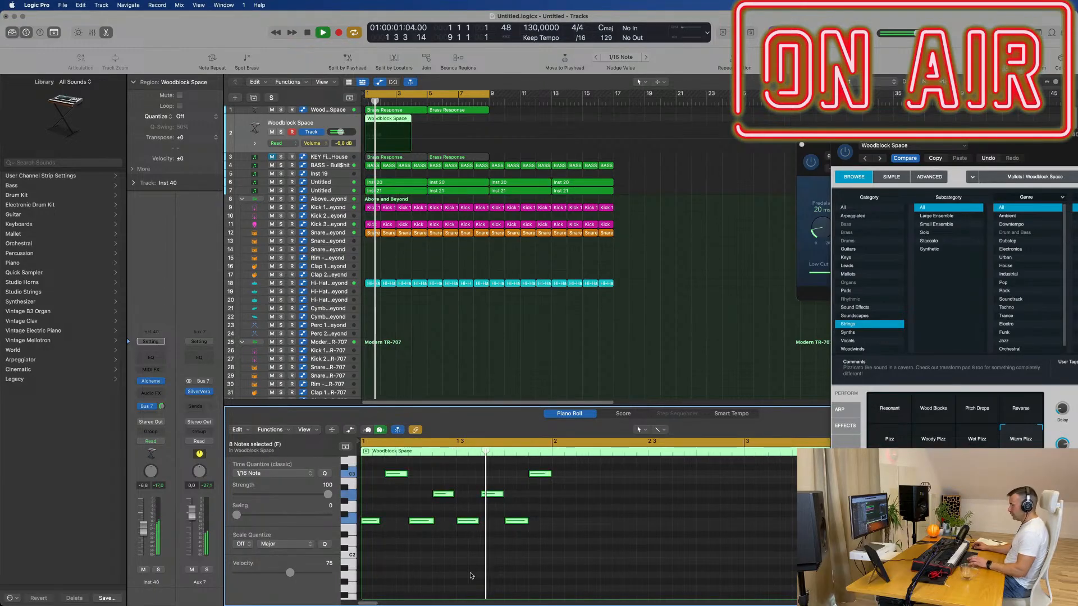
pyautogui.press('super+r')
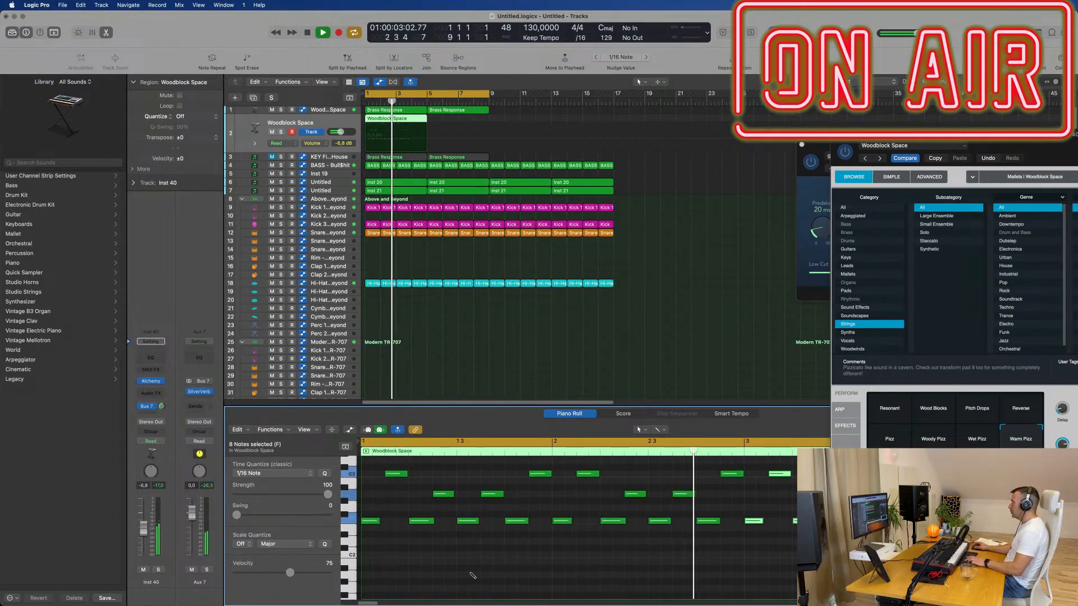
pyautogui.click(486, 153)
pyautogui.press('Return')
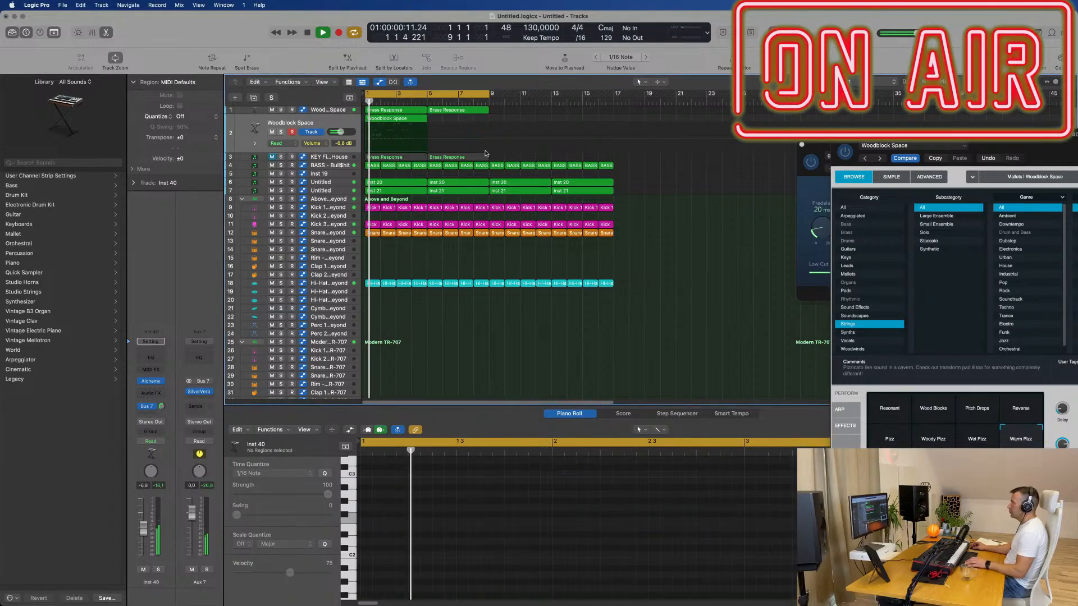
# - Try repeating the Woodblock Space region at bar 5, play it, and undo the repetition
pyautogui.click(413, 119)
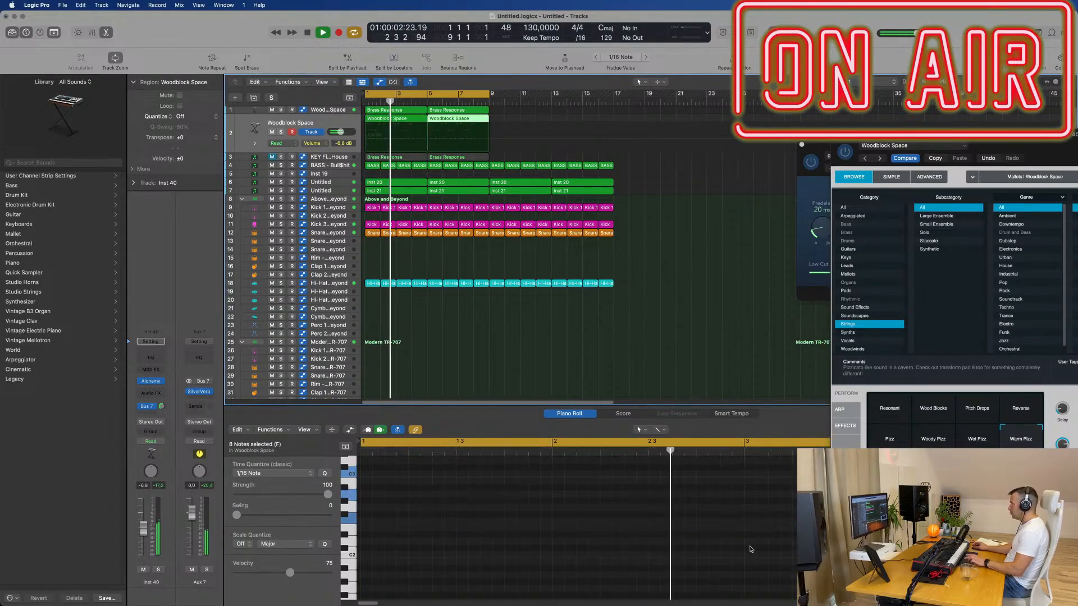
pyautogui.press('super+r')
pyautogui.press('Return')
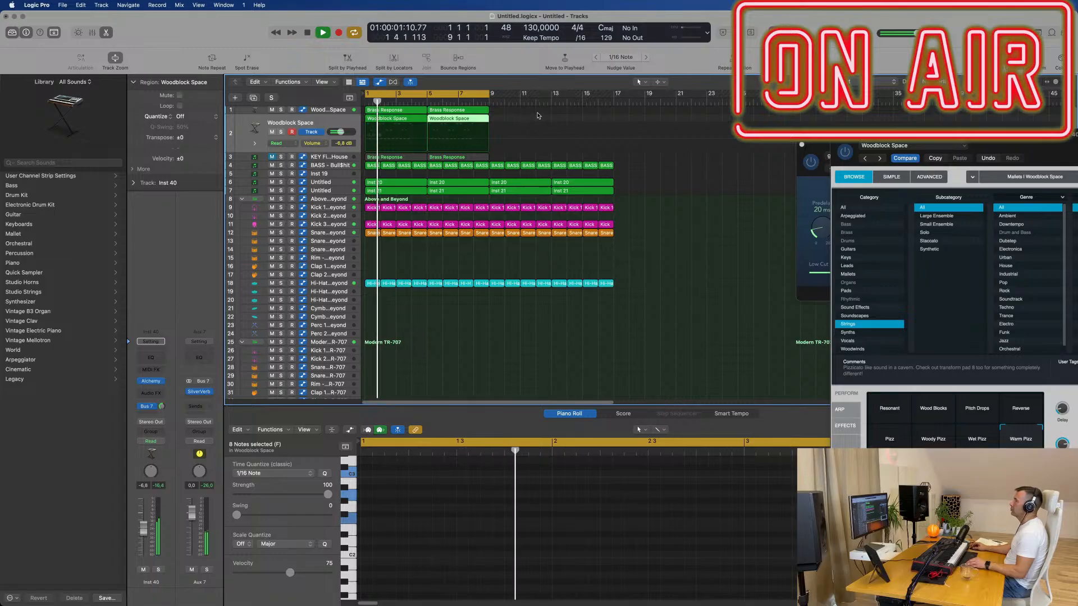
pyautogui.press('super+z')
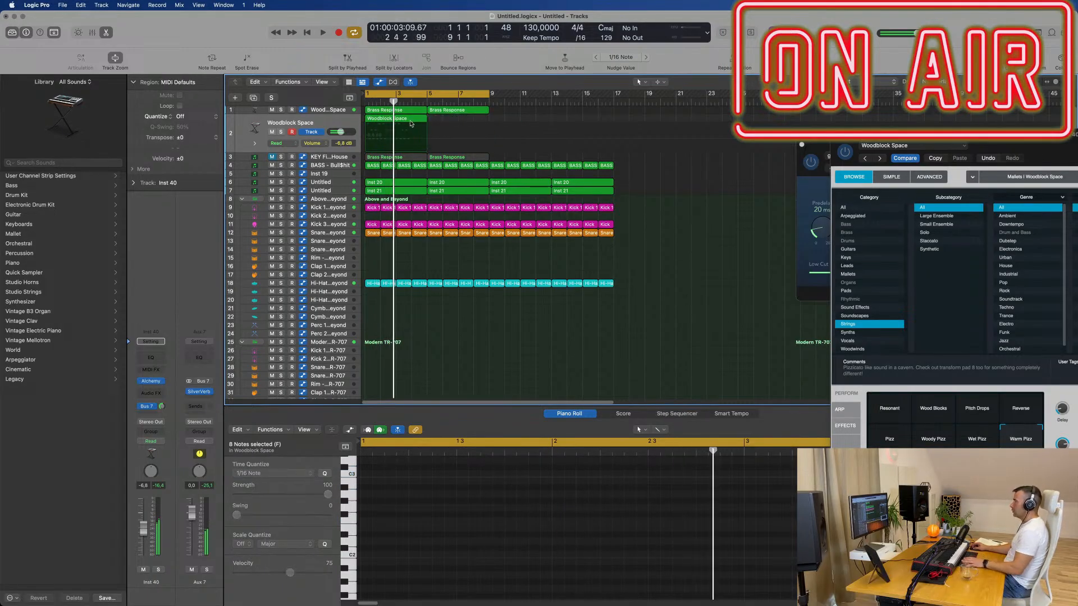
# - Repeat the last eight notes into bar 4 and trim the Woodblock Space region so it ends at bar 5
pyautogui.scroll(-3, 741, 558)
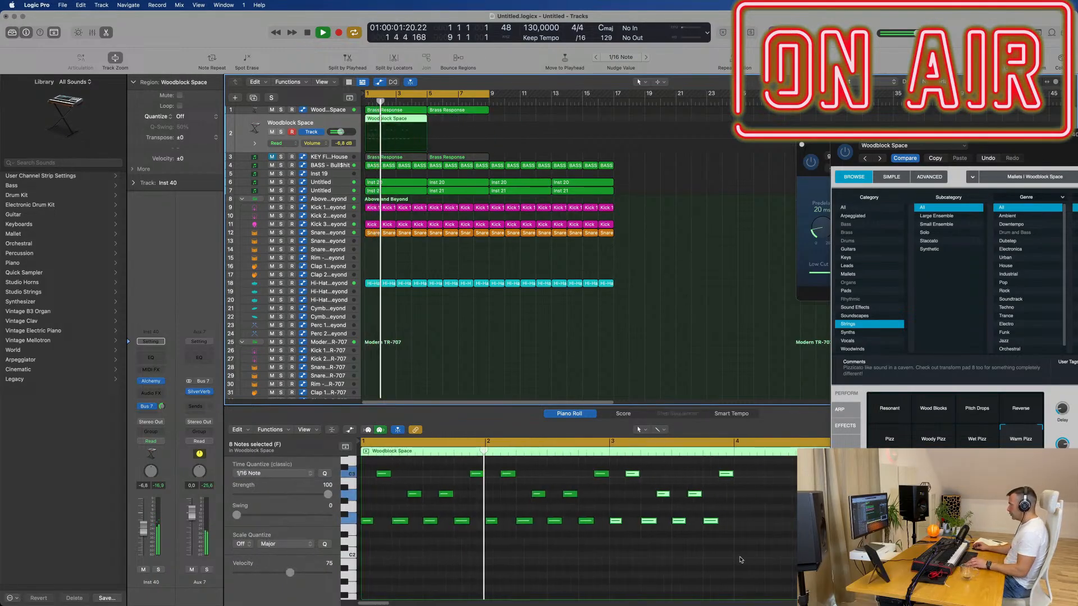
pyautogui.click(740, 558)
pyautogui.moveTo(677, 540); pyautogui.dragTo(764, 471)
pyautogui.press('super+r')
pyautogui.press('space')
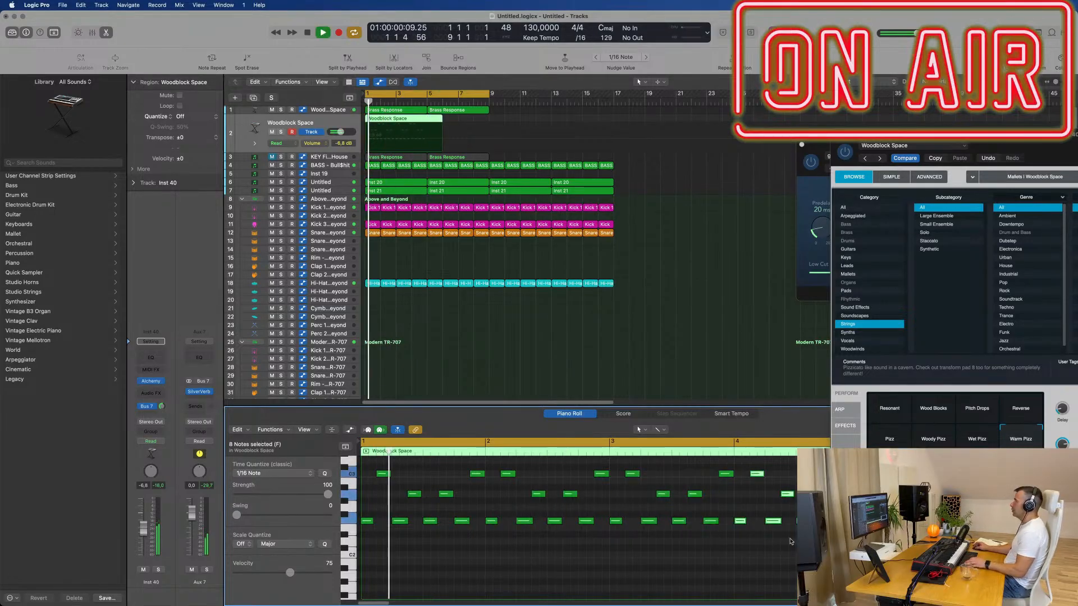
pyautogui.moveTo(425, 119); pyautogui.dragTo(449, 130)
pyautogui.press('Delete')
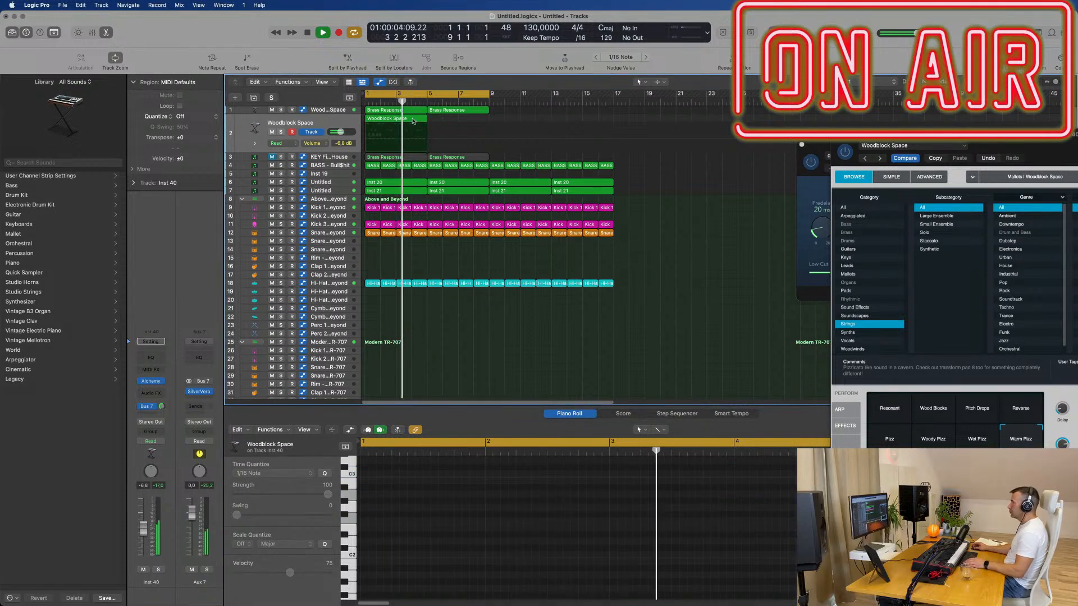
# - Transpose all 32 notes of the Woodblock Space region up one octave
pyautogui.click(389, 124)
pyautogui.press('space')
pyautogui.press('super+a')
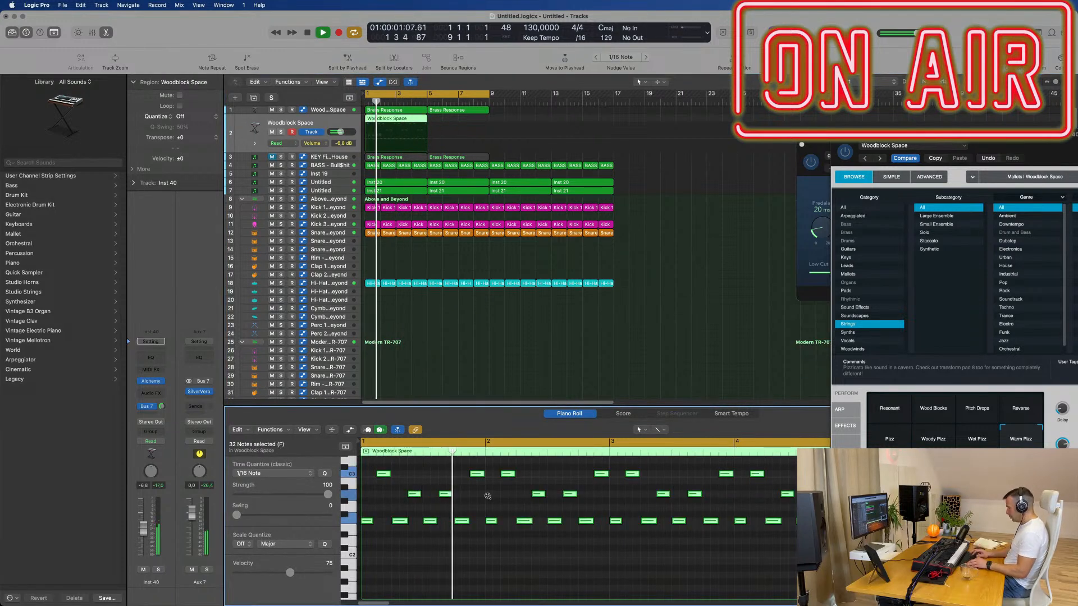
pyautogui.press('Delete')
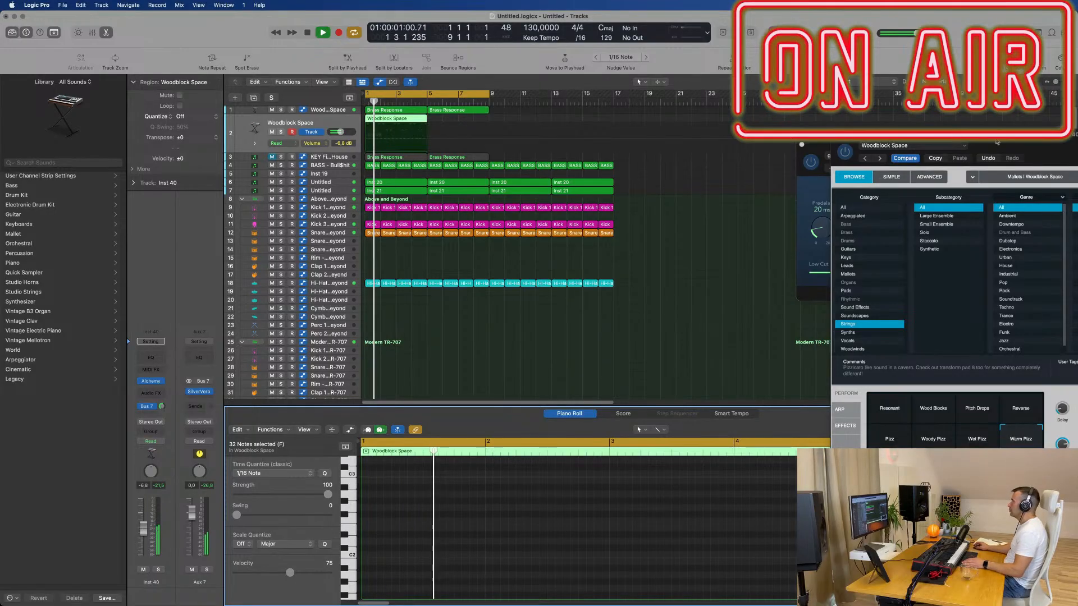
# - Set the track's Bus 7 send to -15.7 dB and audition Alchemy's Wet Pizz, Woody Pizz and Pizz snapshots during playback
pyautogui.moveTo(997, 142); pyautogui.dragTo(559, 196)
pyautogui.press('space')
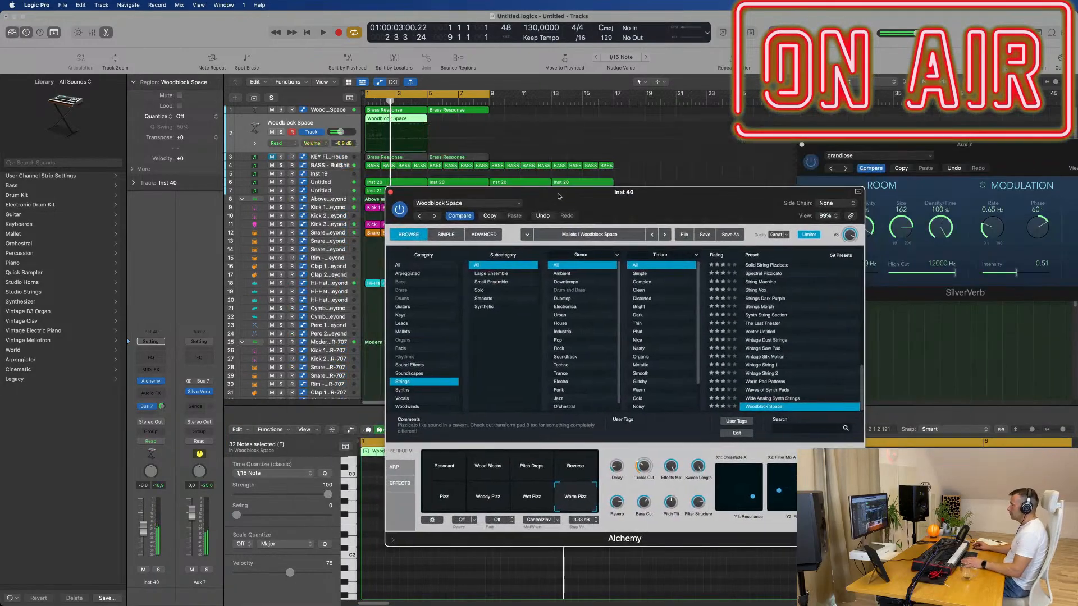
pyautogui.press('space')
pyautogui.moveTo(161, 406); pyautogui.dragTo(163, 436)
pyautogui.click(539, 501)
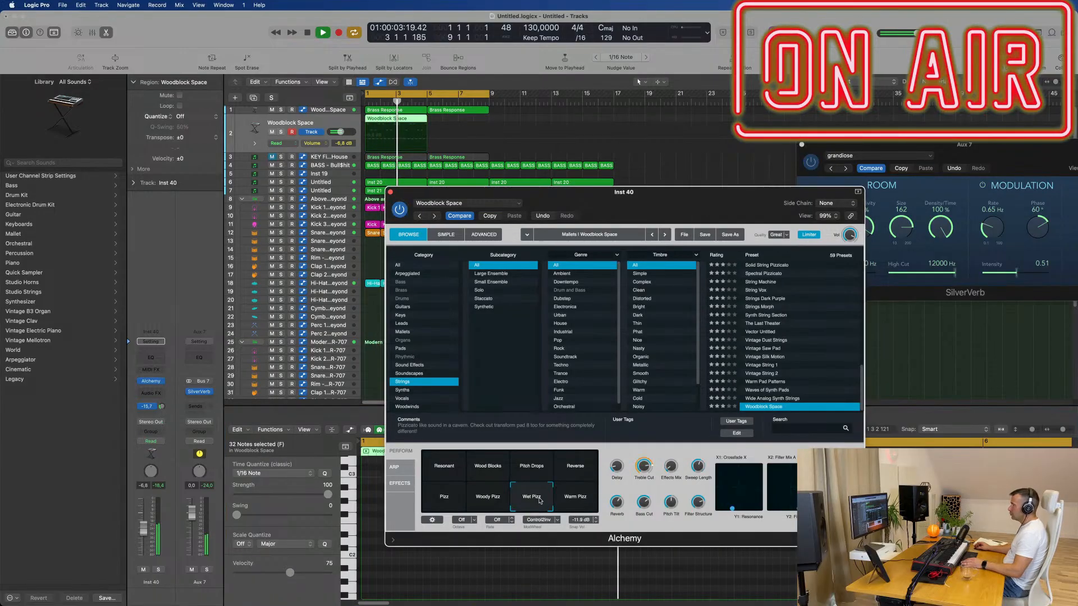
pyautogui.click(488, 497)
pyautogui.click(444, 497)
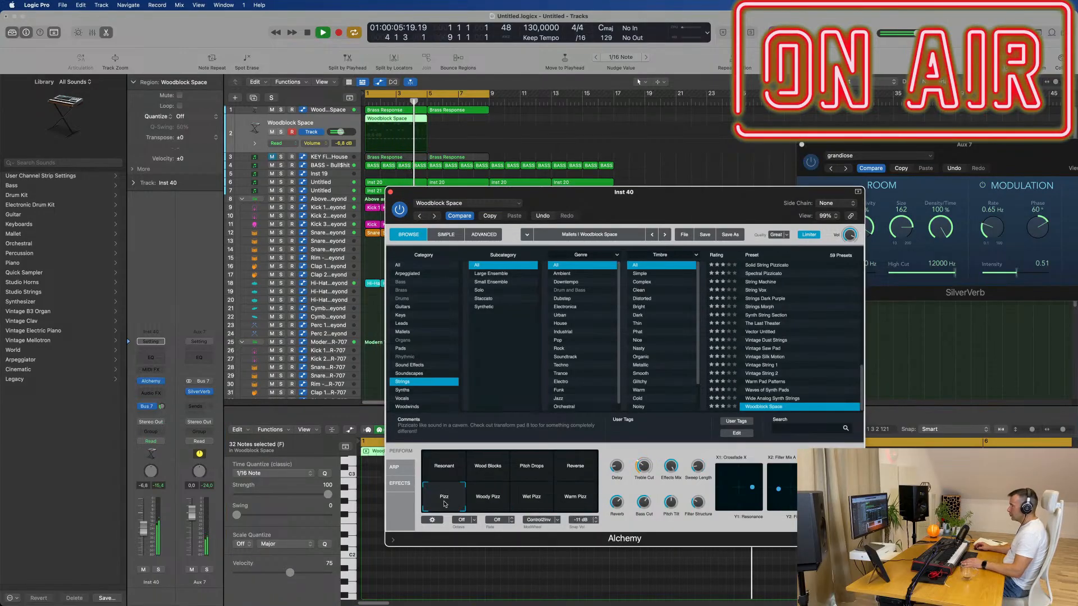
# - Set the track volume to -4.3 dB and audition Alchemy's Resonant, Wood Blocks, Pitch Drops and Reverse snapshots
pyautogui.moveTo(650, 201); pyautogui.dragTo(832, 125)
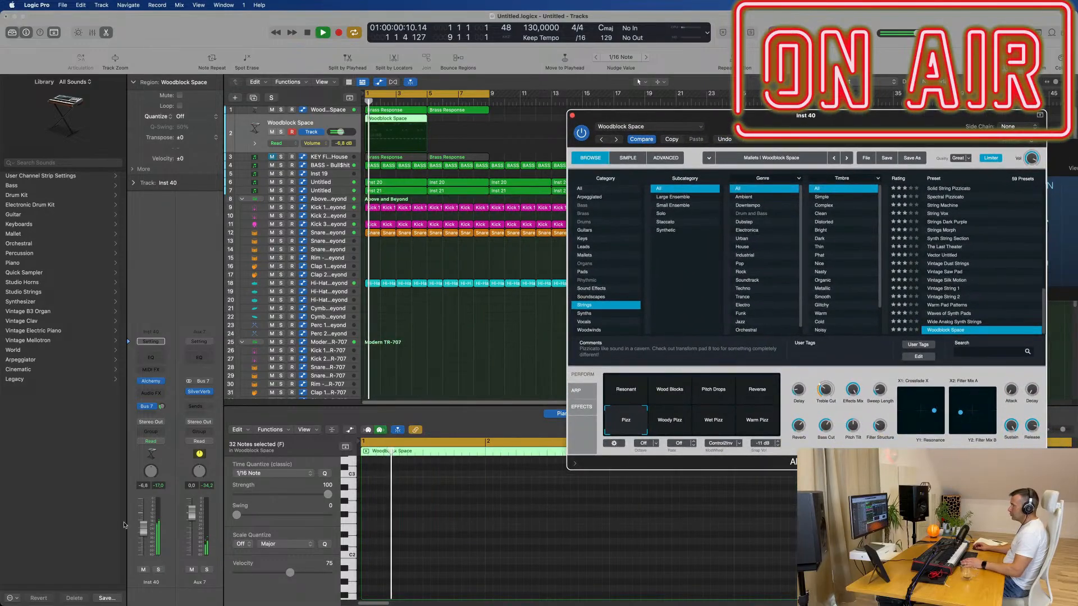
pyautogui.click(626, 389)
pyautogui.click(669, 391)
pyautogui.click(713, 392)
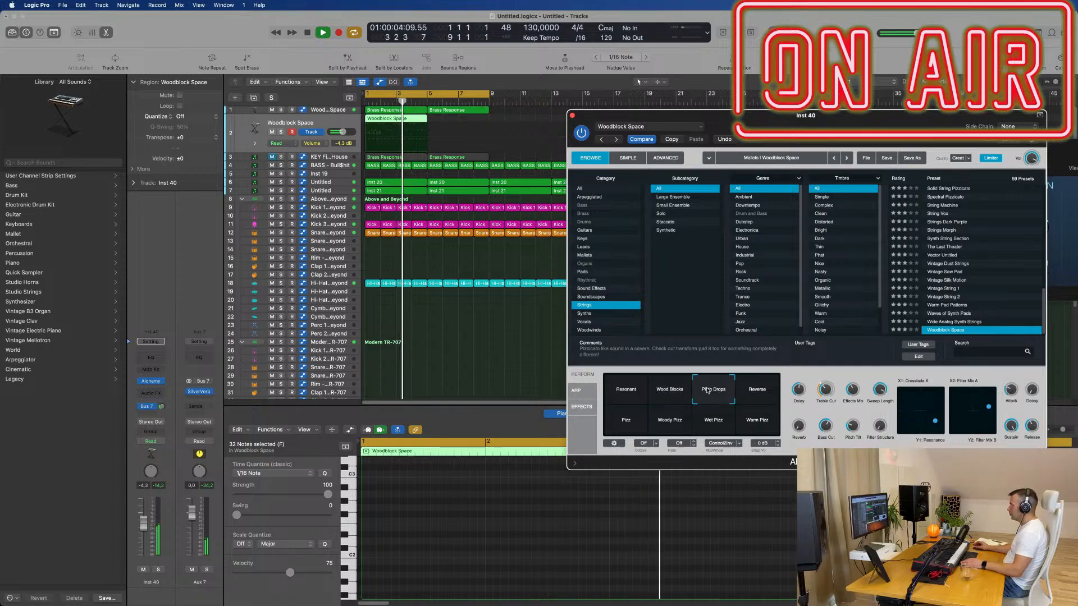
pyautogui.click(764, 394)
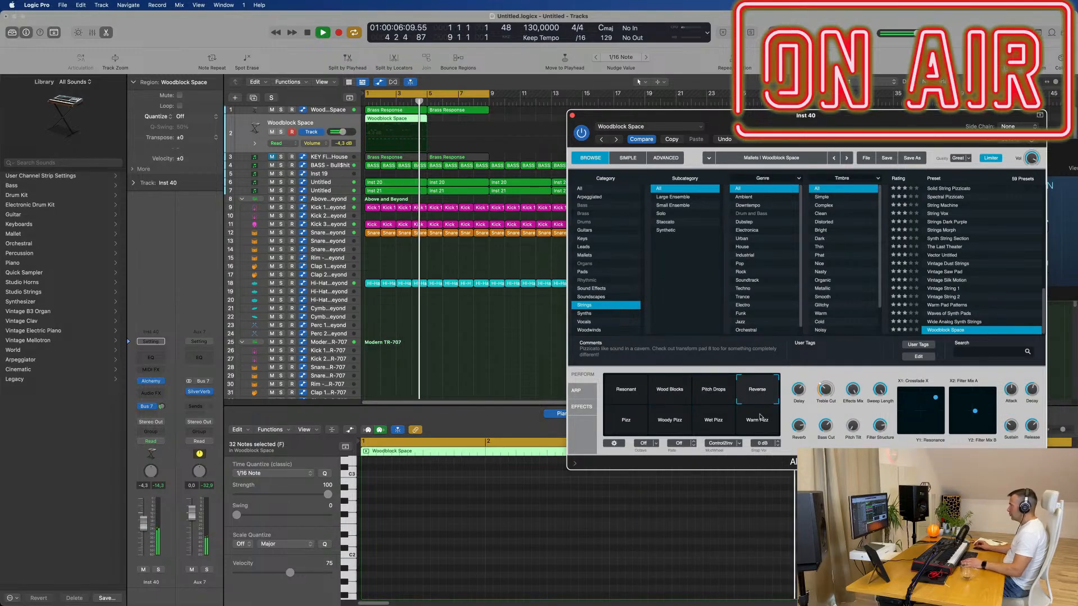
# - Repeat the Woodblock Space region at bar 5 to fill the eight-bar loop and play it
pyautogui.moveTo(820, 138); pyautogui.dragTo(734, 172)
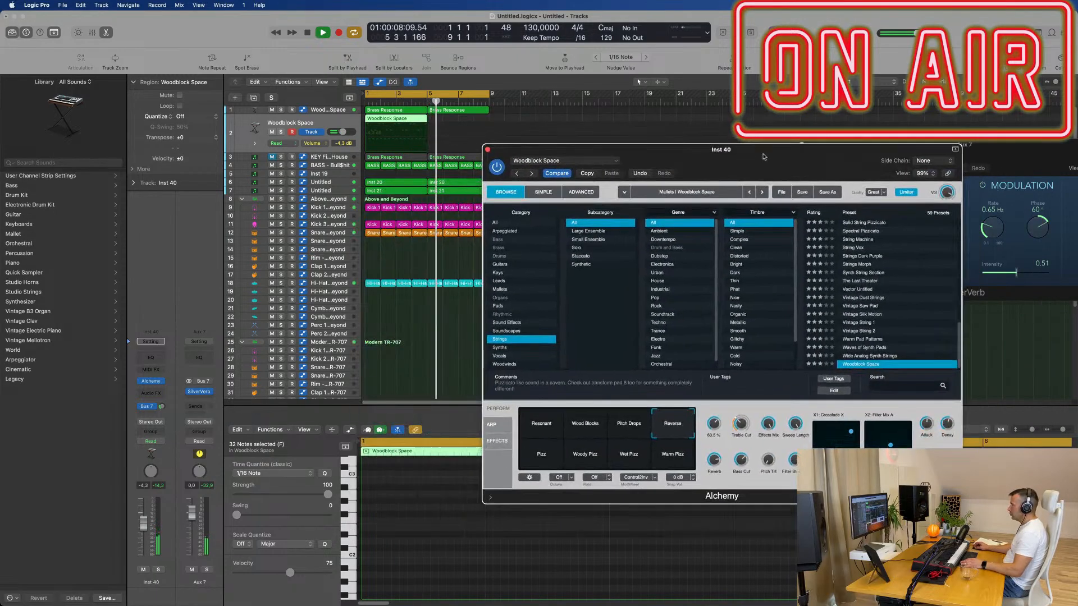
pyautogui.press('space')
pyautogui.press('space')
pyautogui.moveTo(451, 135); pyautogui.dragTo(387, 121)
pyautogui.press('super+r')
pyautogui.moveTo(725, 166); pyautogui.dragTo(673, 167)
pyautogui.press('space')
pyautogui.press('space')
# - Compare Alchemy's four Pizz snapshots, settle on Wet Pizz, and set the Effects Mix to 37.4%
pyautogui.click(508, 464)
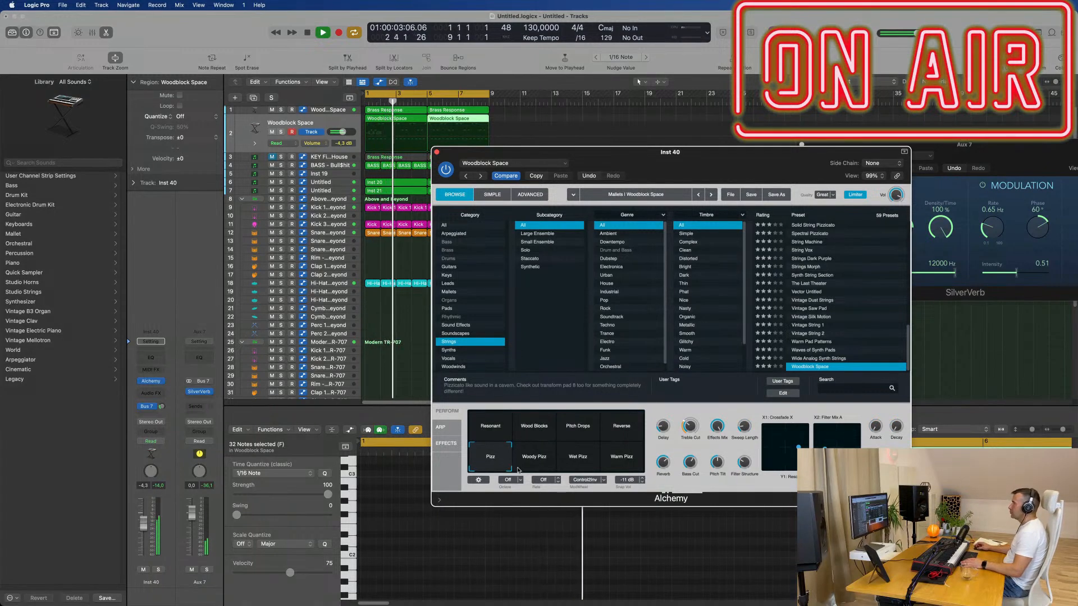
pyautogui.click(536, 463)
pyautogui.click(578, 459)
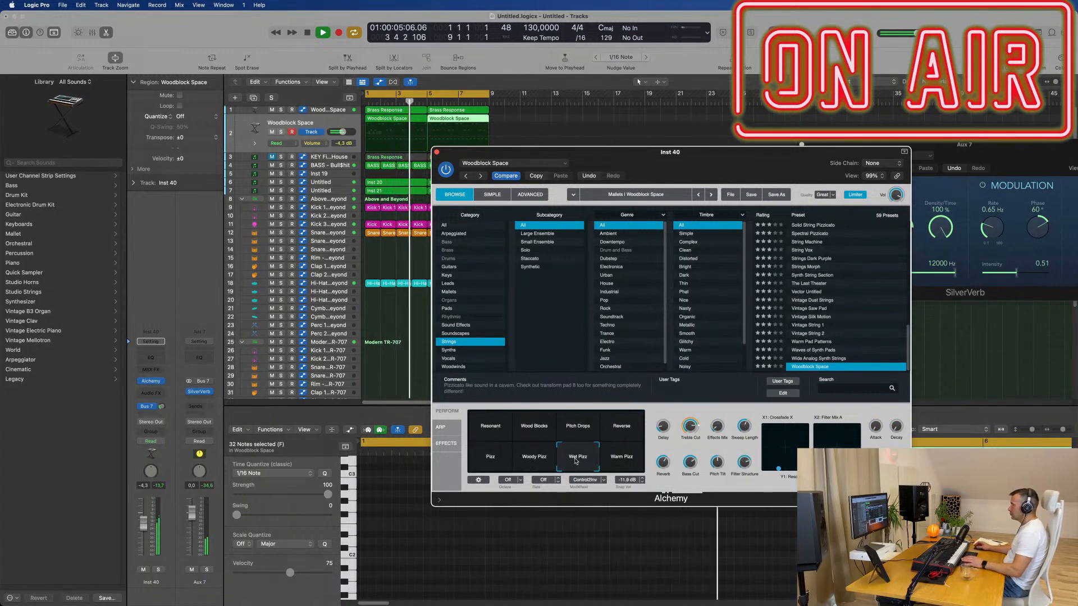
pyautogui.click(619, 457)
pyautogui.click(576, 461)
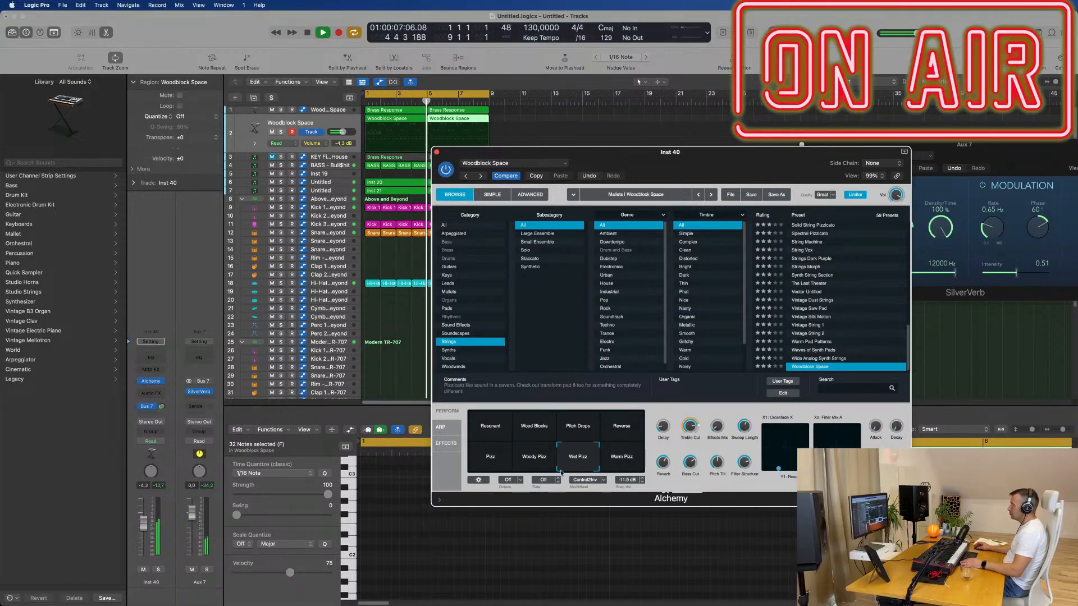
pyautogui.click(526, 466)
pyautogui.click(573, 461)
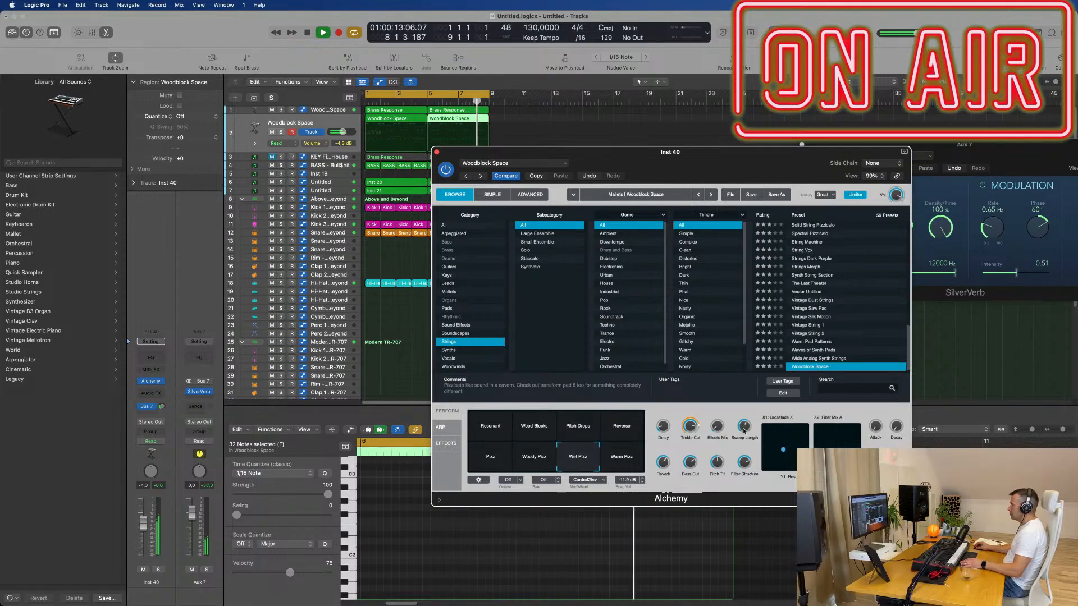
pyautogui.moveTo(744, 427); pyautogui.dragTo(693, 421)
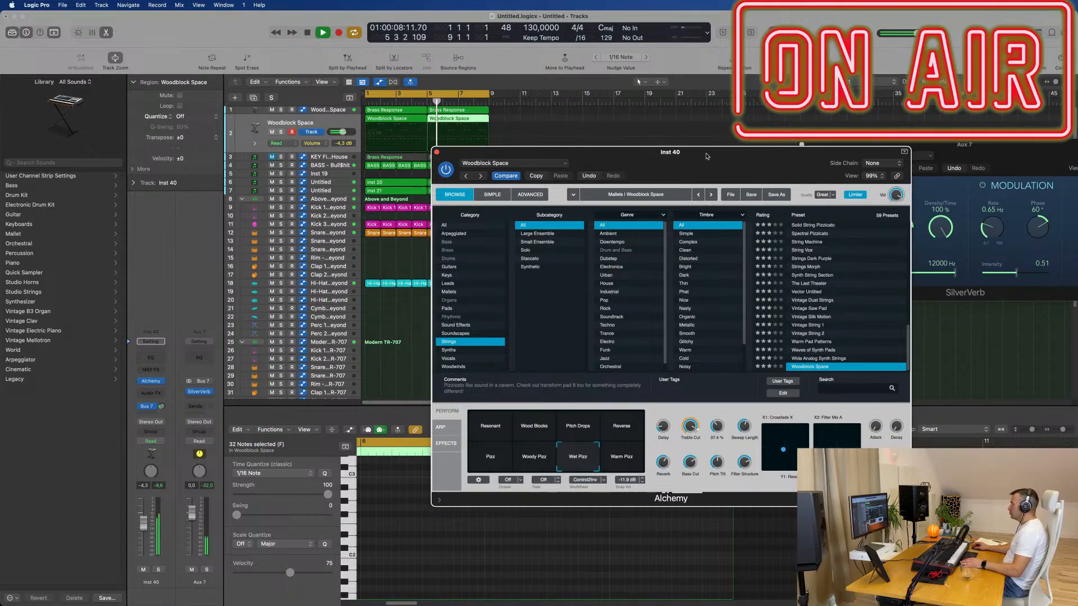
pyautogui.moveTo(707, 156); pyautogui.dragTo(1035, 143)
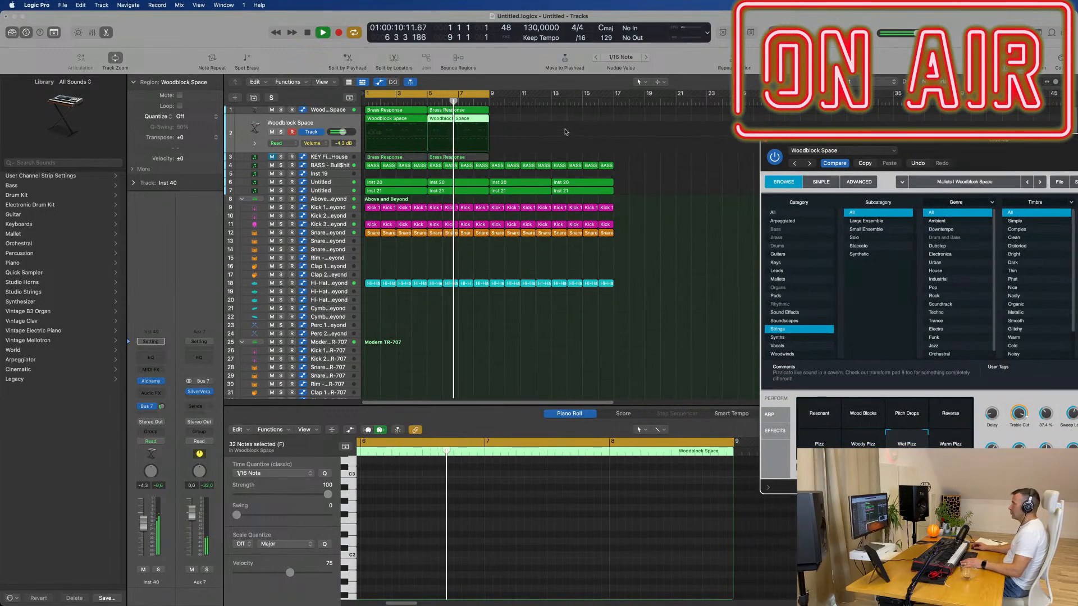
# - With both Woodblock Space regions in the Piano Roll, delete two low notes in bar 1, shift its two middle-pitch notes and play the loop
pyautogui.press('space')
pyautogui.moveTo(566, 132); pyautogui.dragTo(363, 123)
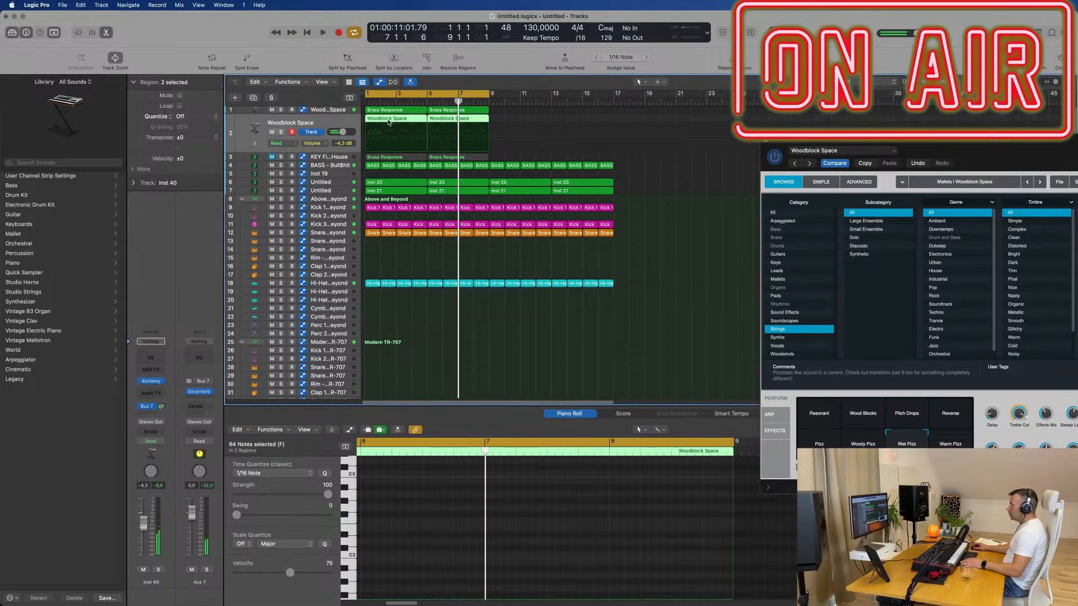
pyautogui.press('e')
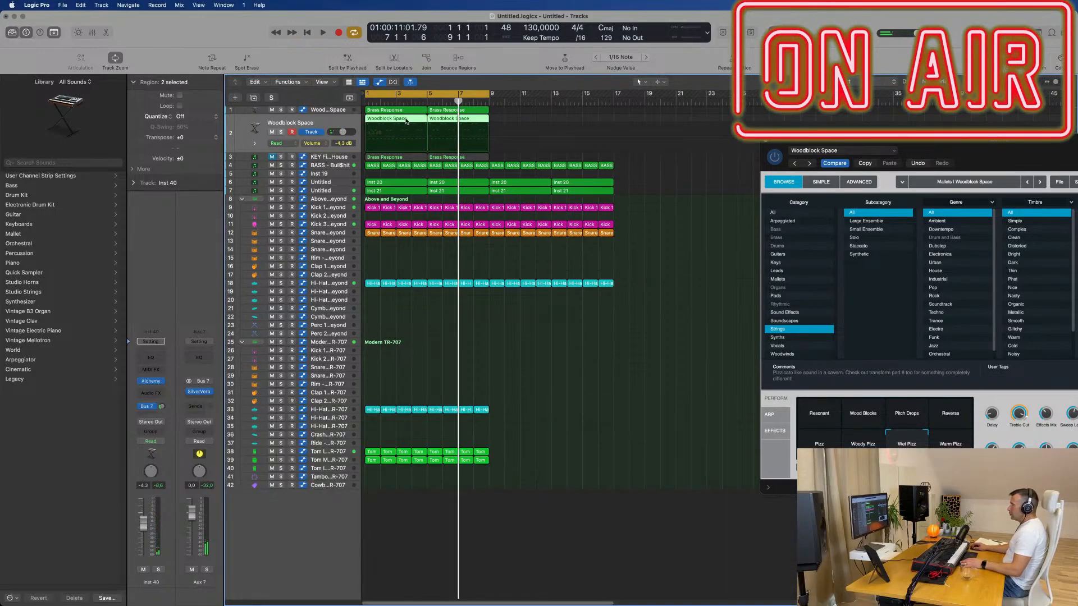
pyautogui.press('e')
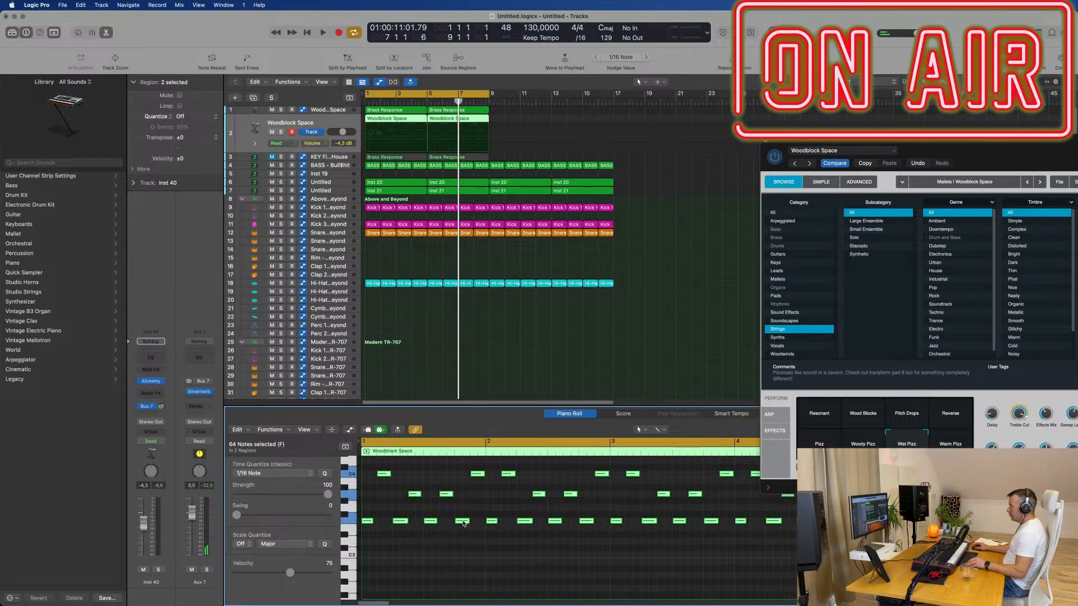
pyautogui.click(449, 555)
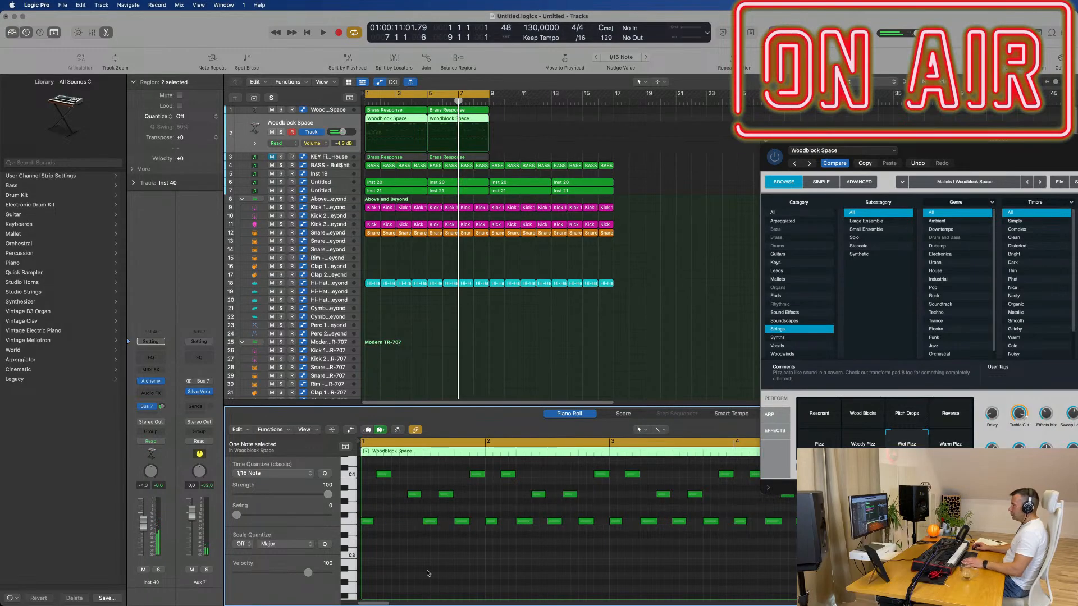
pyautogui.press('space')
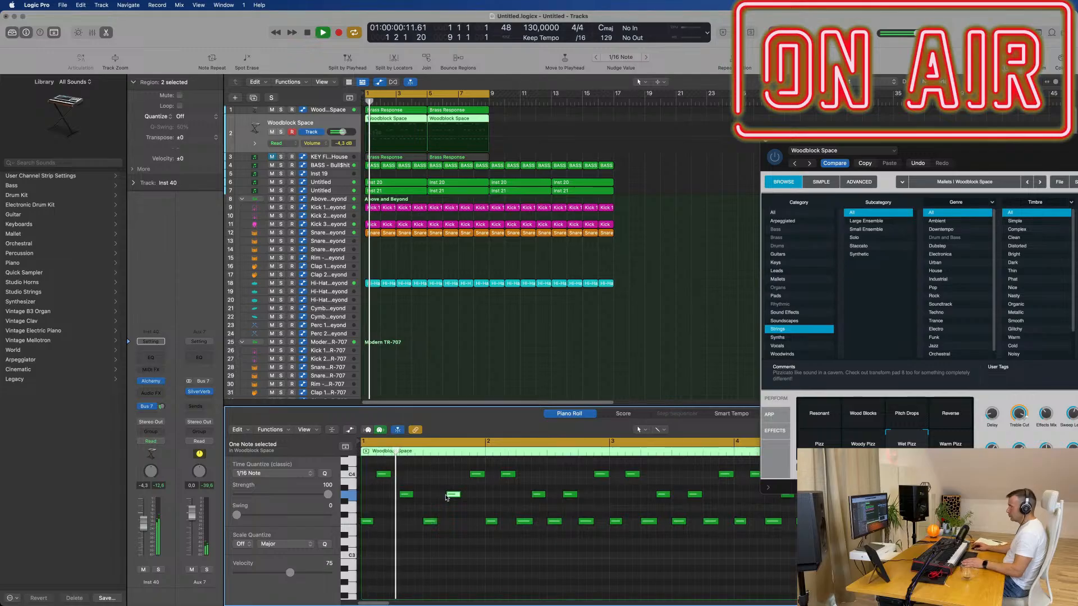
pyautogui.scroll(-2, 433, 505)
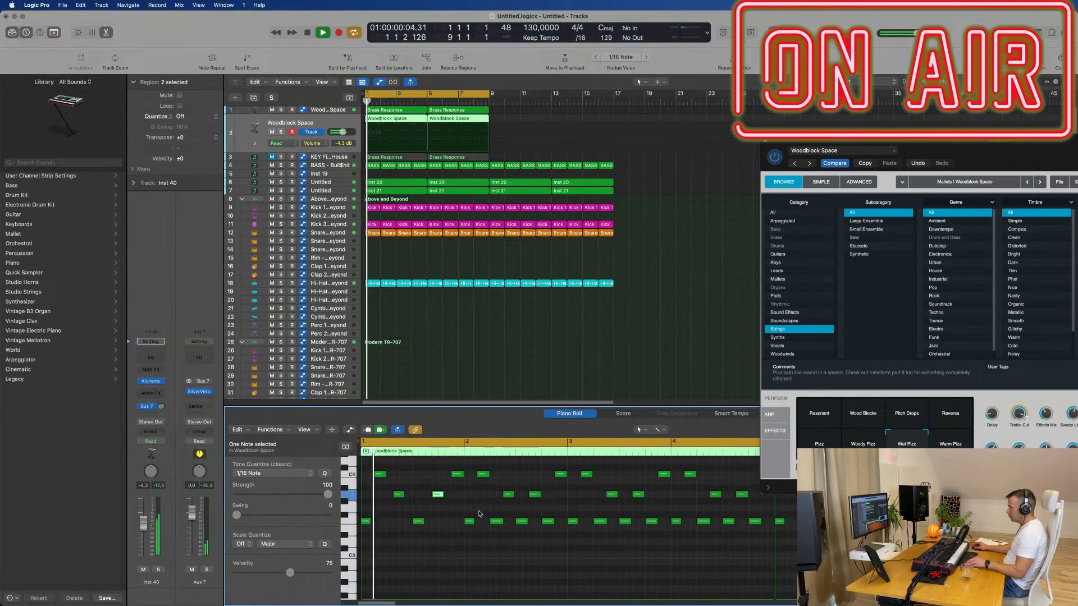
# - Delete all notes in bars 2 to 4 of the first Woodblock Space region, keeping only the bar 1 pattern
pyautogui.scroll(2, 479, 513)
pyautogui.press('space')
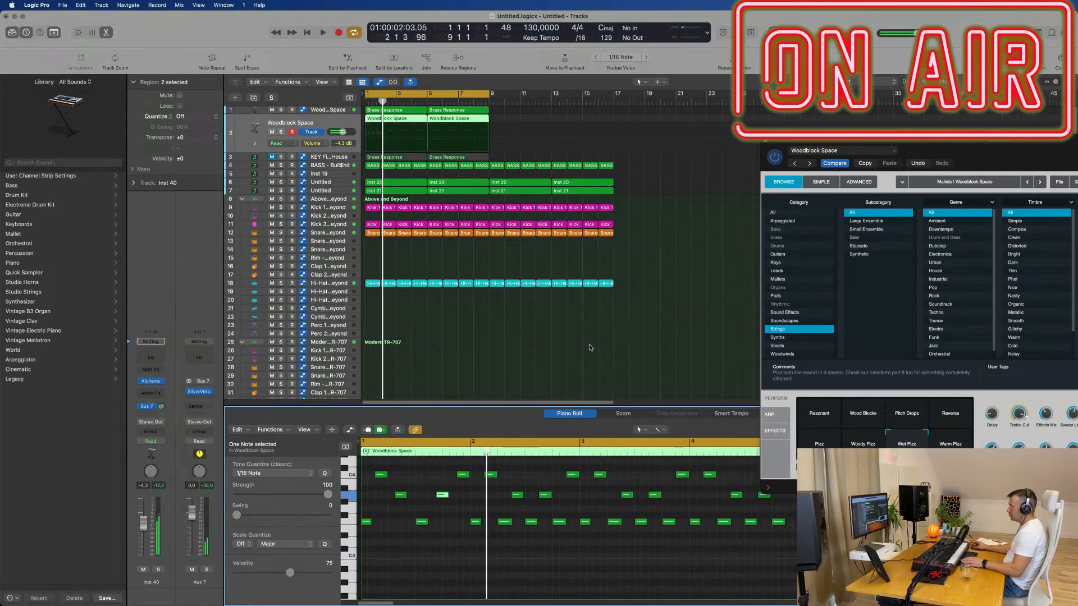
pyautogui.scroll(-3, 483, 505)
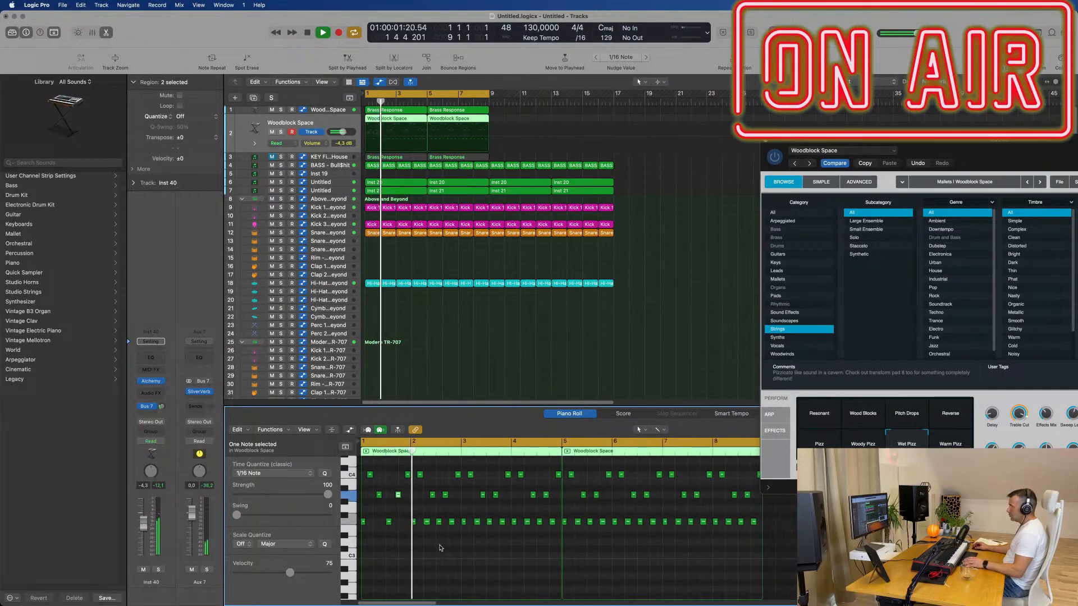
pyautogui.press('super+space')
pyautogui.moveTo(414, 530); pyautogui.dragTo(562, 468)
pyautogui.press('BackSpace')
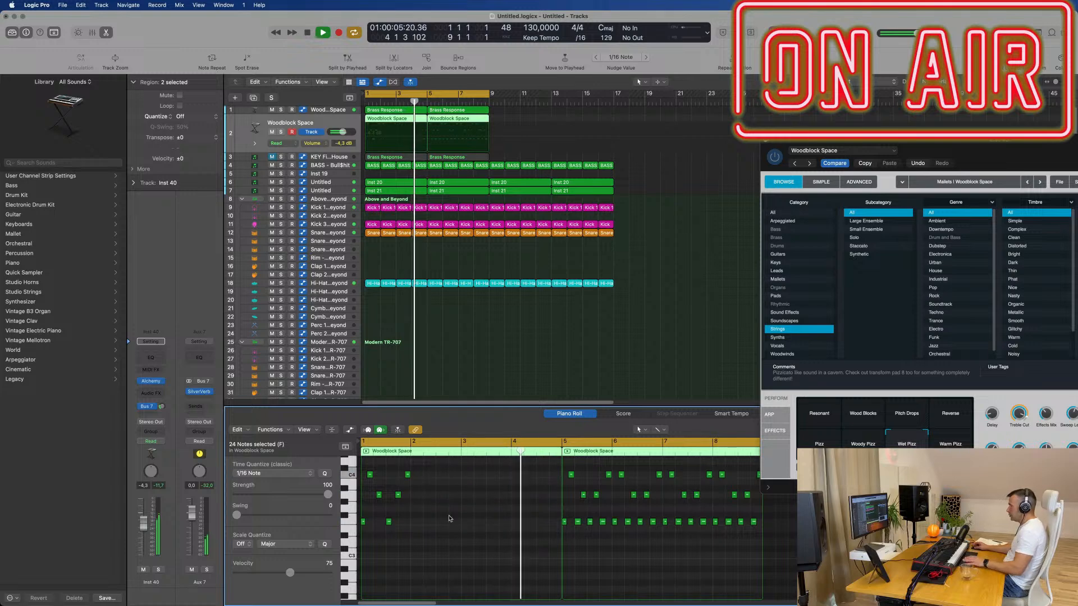
# - Copy the bar 1 note pattern to bar 2 of the Woodblock Space region and play it from the start
pyautogui.press('space')
pyautogui.press('space')
pyautogui.scroll(4, 502, 523)
pyautogui.scroll(2, 502, 523)
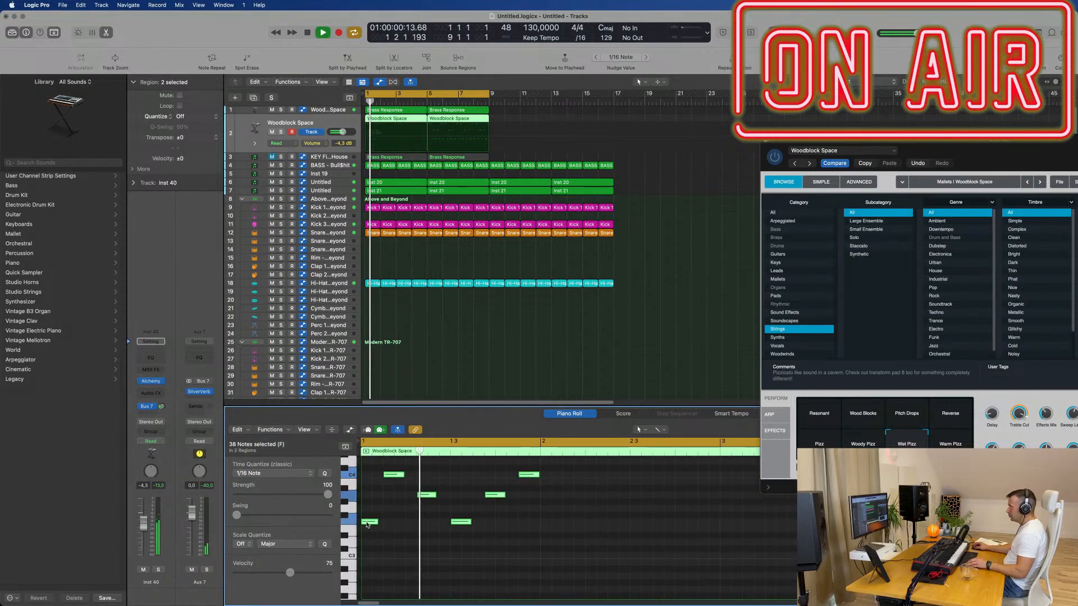
pyautogui.moveTo(367, 525); pyautogui.dragTo(511, 526)
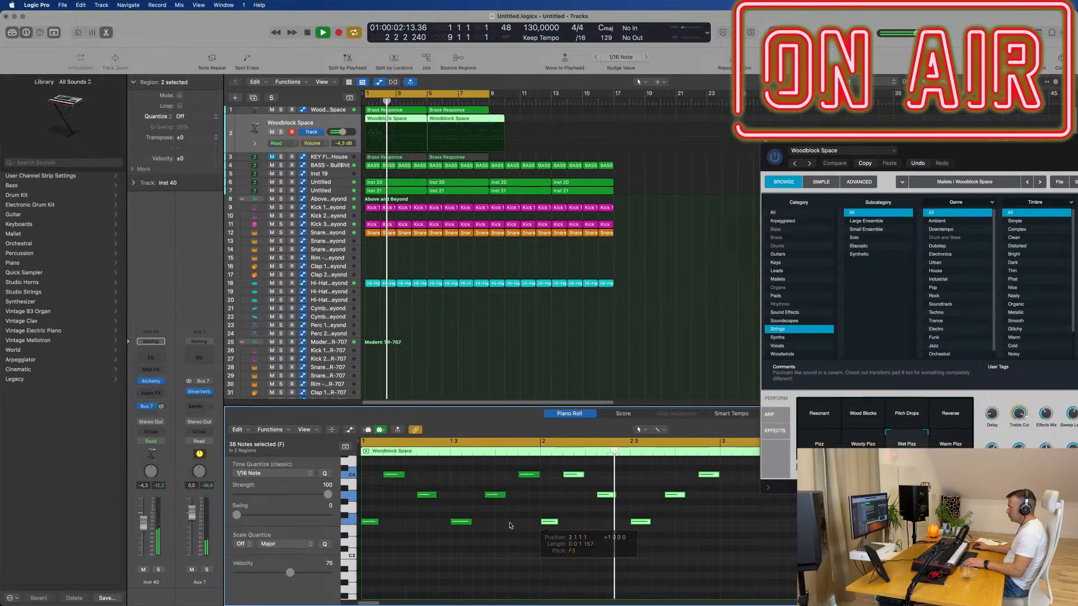
pyautogui.press('space')
pyautogui.press('space')
# - Copy the six-note pattern from bar 2 to bars 3 and 4 of the Woodblock Space region and replay the loop
pyautogui.scroll(-4, 498, 526)
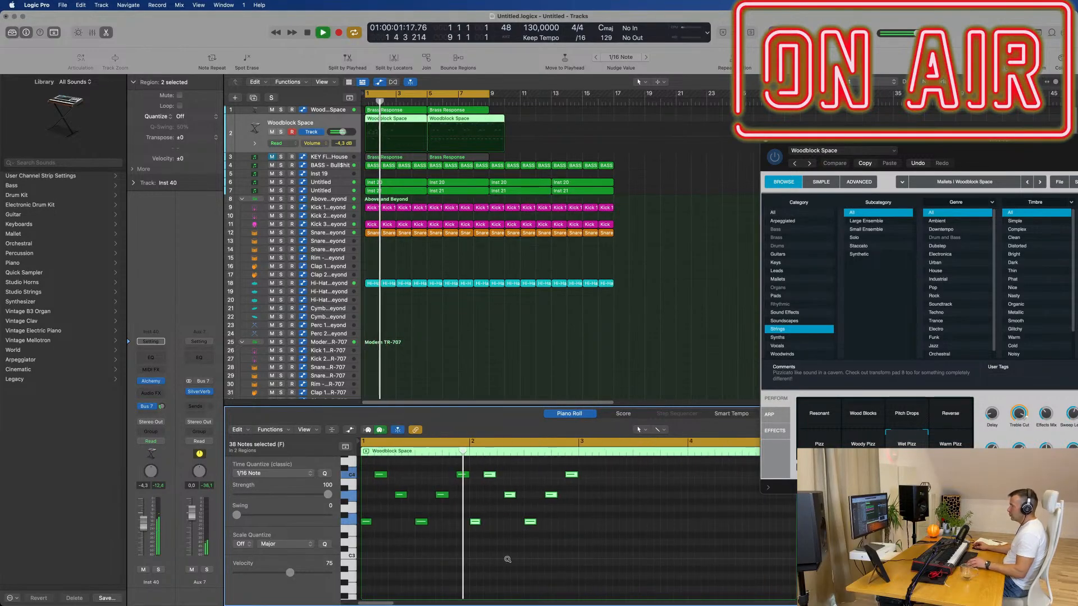
pyautogui.scroll(-1, 508, 559)
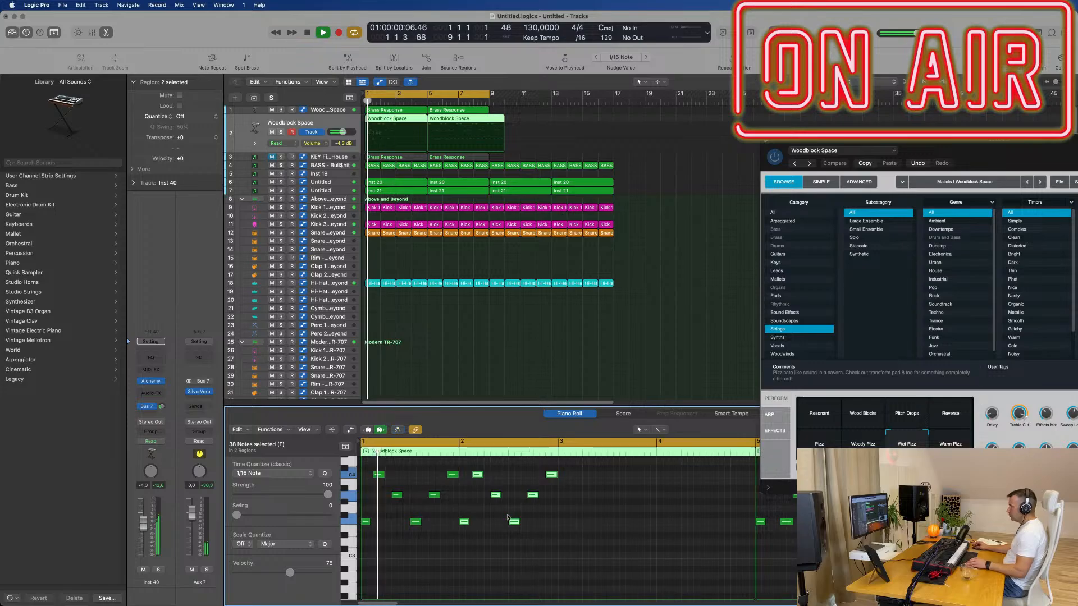
pyautogui.moveTo(465, 525); pyautogui.dragTo(660, 467)
pyautogui.click(549, 553)
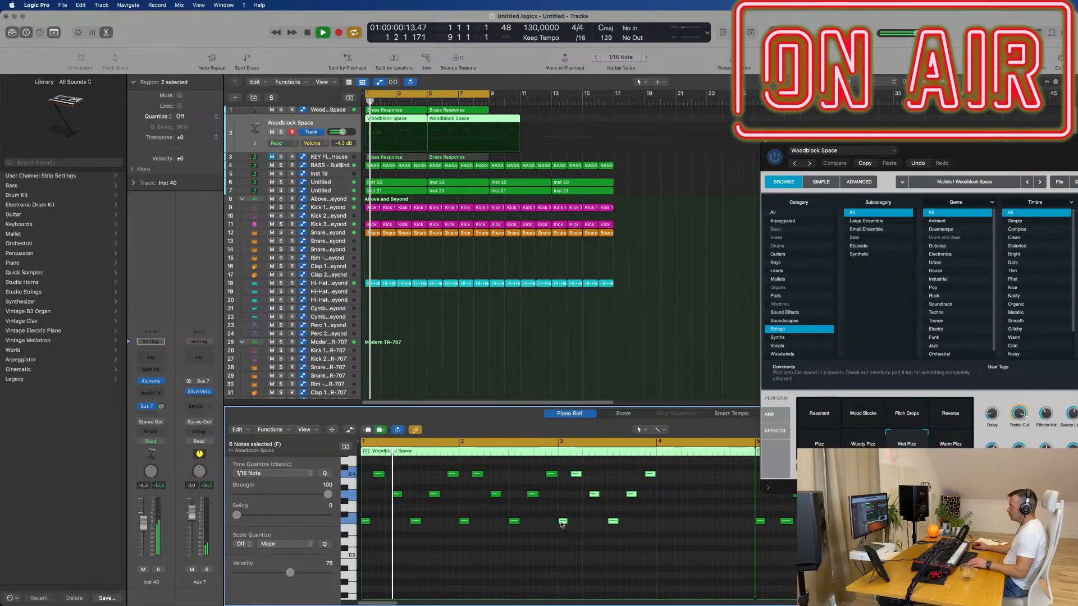
pyautogui.moveTo(563, 521); pyautogui.dragTo(662, 526)
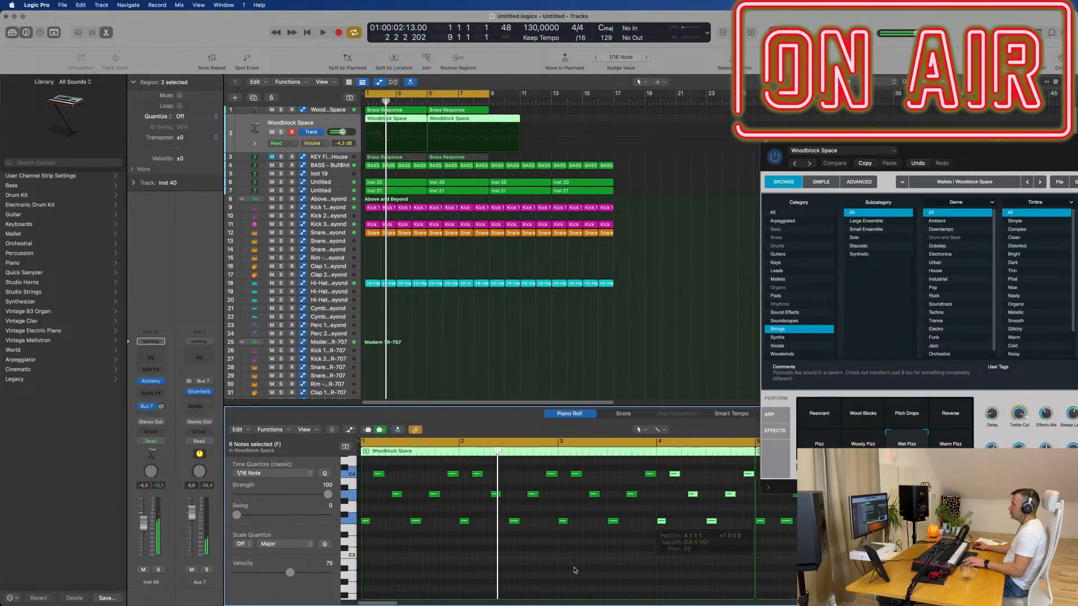
pyautogui.press('space')
pyautogui.press('space')
# - Delete the second Woodblock Space region and repeat the edited first region at bar 5
pyautogui.scroll(-2, 544, 565)
pyautogui.scroll(-2, 544, 566)
pyautogui.scroll(-3, 533, 154)
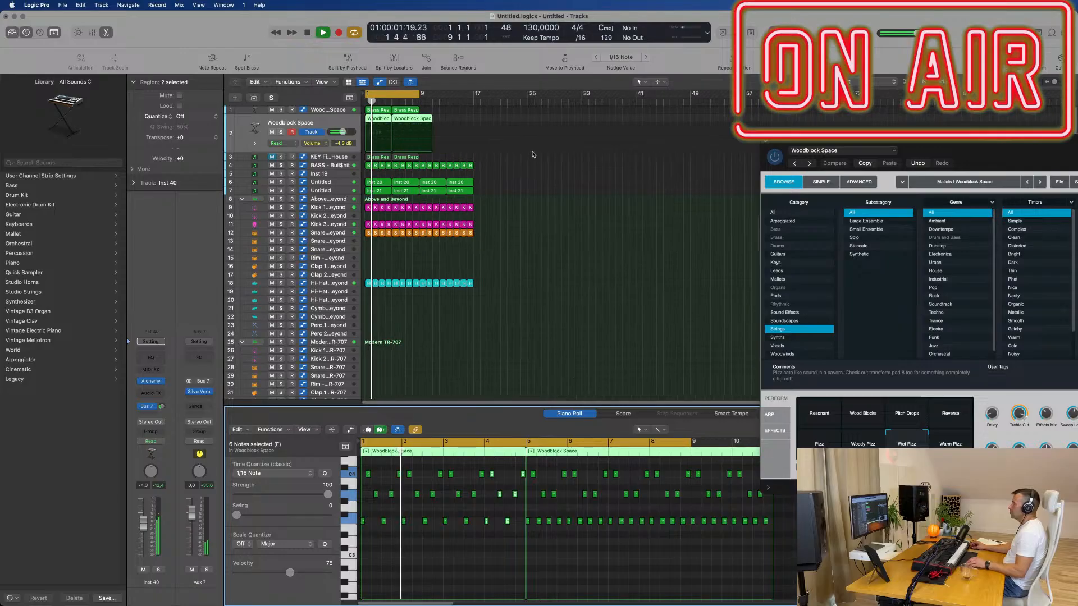
pyautogui.click(441, 121)
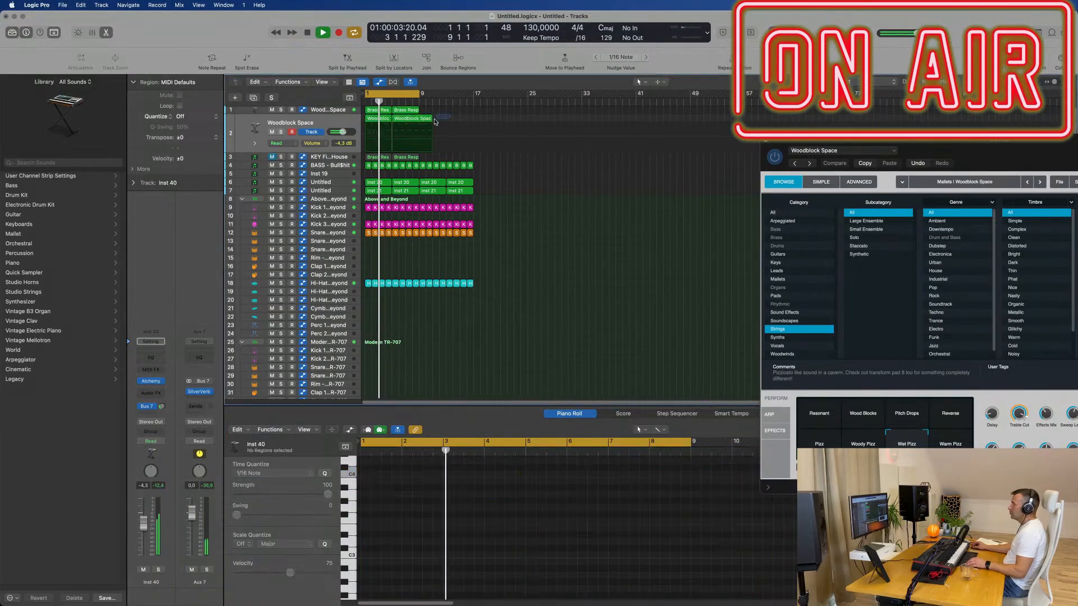
pyautogui.click(415, 119)
pyautogui.press('Delete')
pyautogui.click(375, 120)
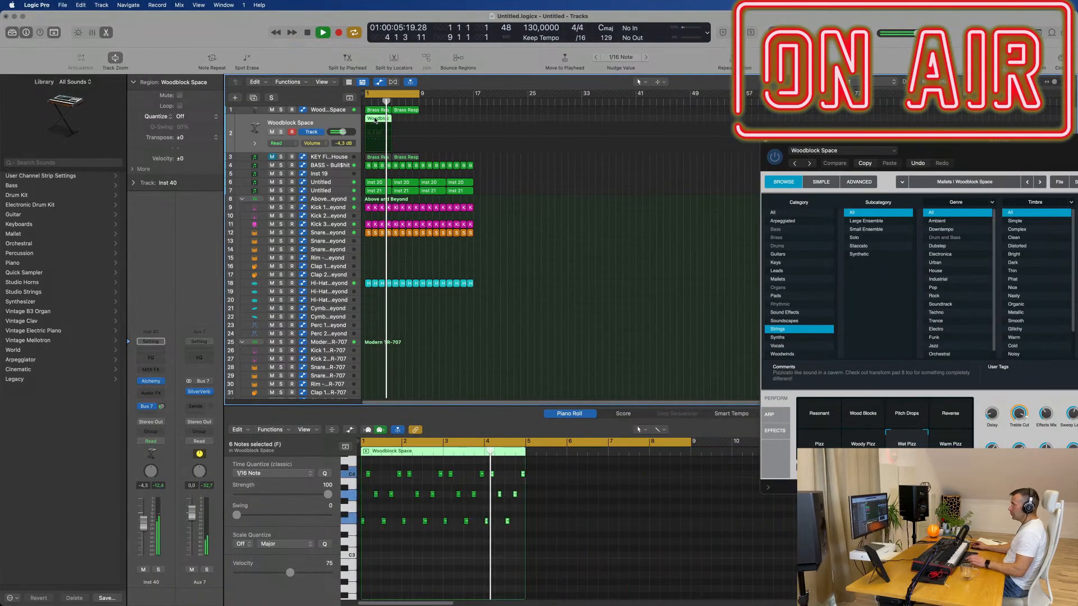
pyautogui.press('super+r')
# - Reopen the track's Alchemy instrument, browse the Keys category, load the 80s Digital Piano preset and play the loop with it
pyautogui.click(300, 124)
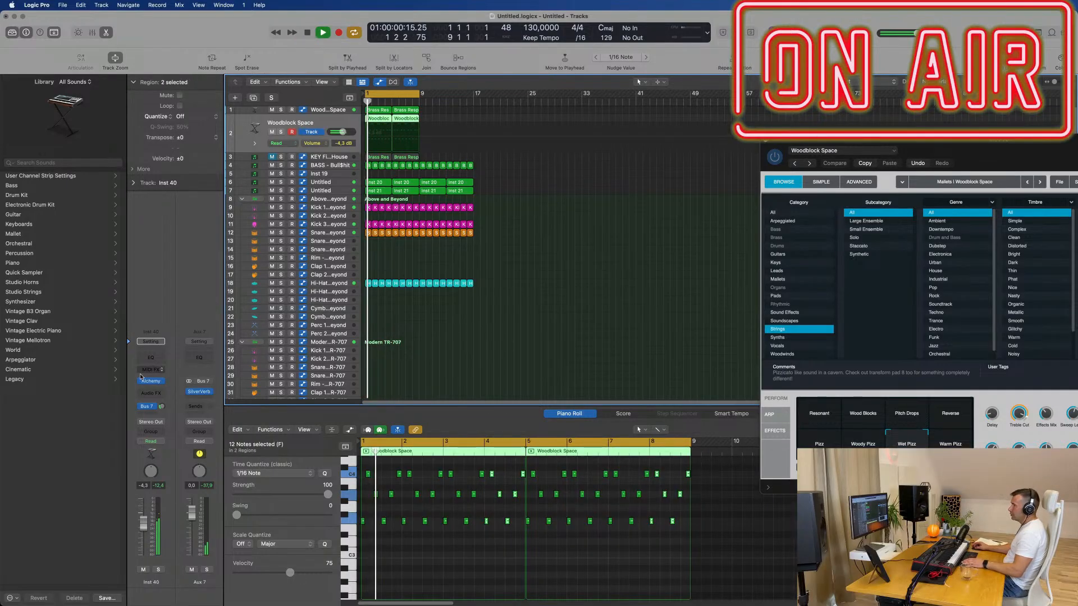
pyautogui.click(149, 385)
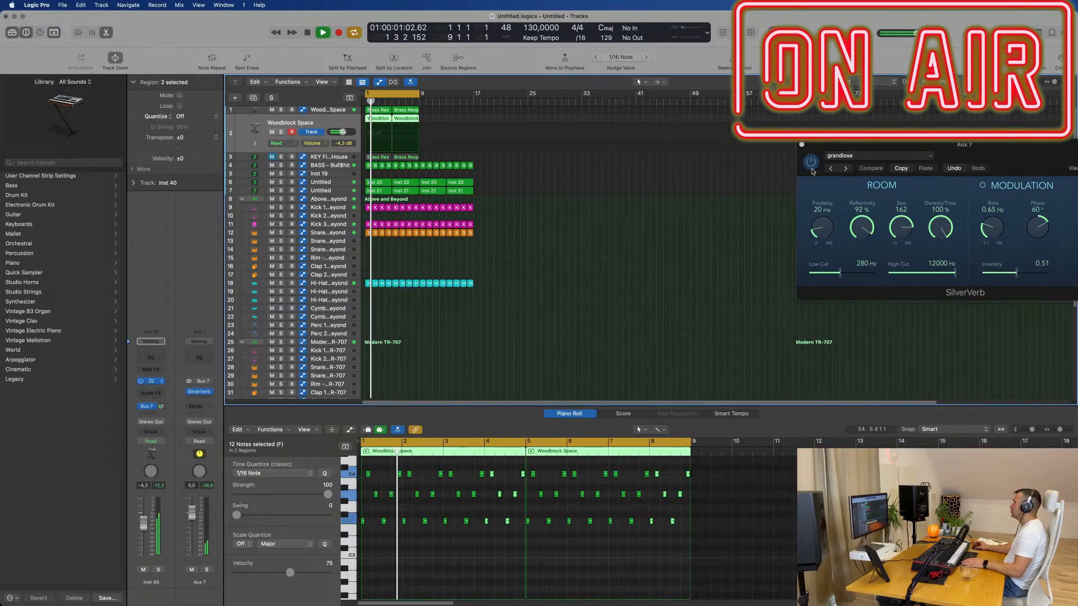
pyautogui.moveTo(972, 143); pyautogui.dragTo(607, 149)
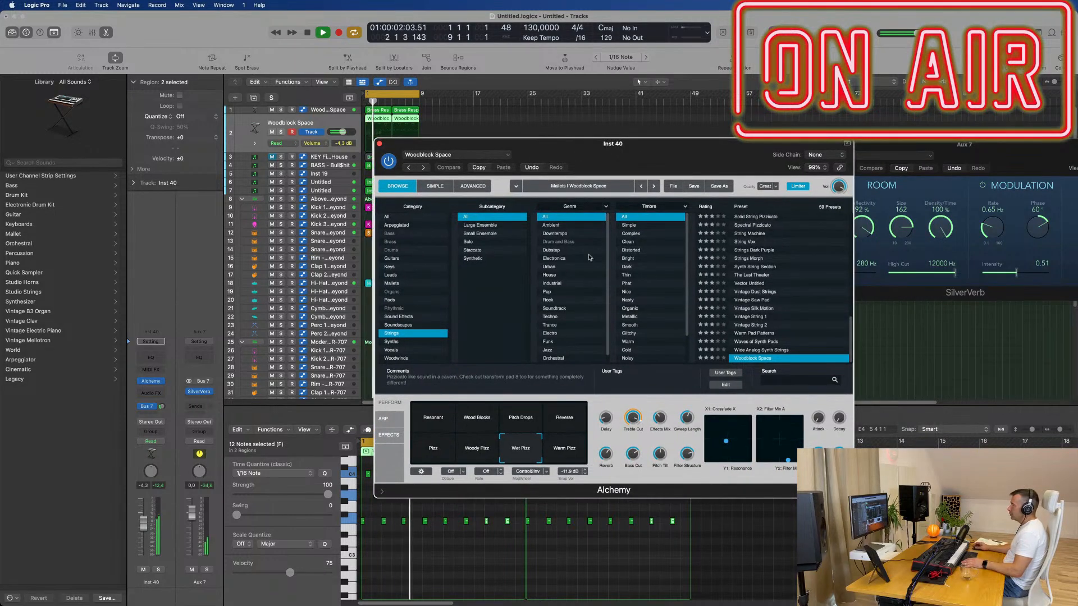
pyautogui.click(388, 267)
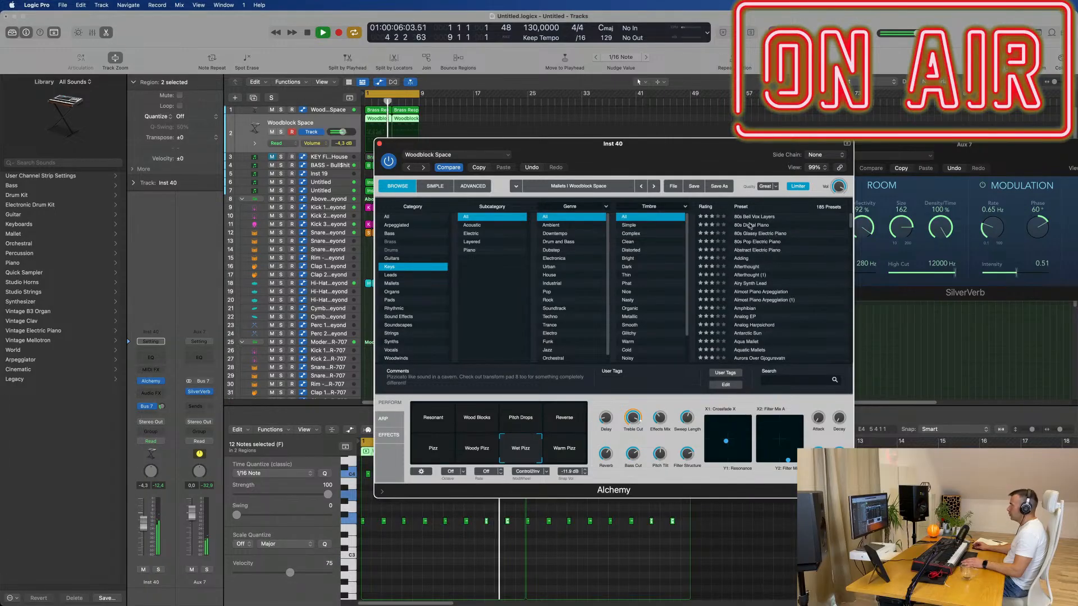
pyautogui.moveTo(663, 147); pyautogui.dragTo(691, 150)
pyautogui.press('space')
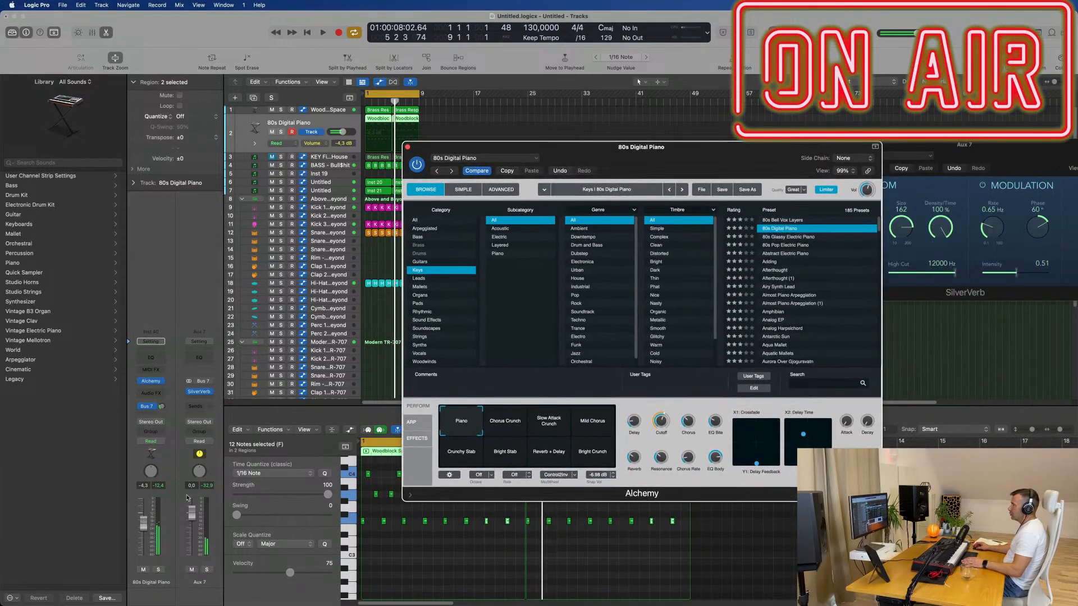
pyautogui.click(166, 520)
pyautogui.press('space')
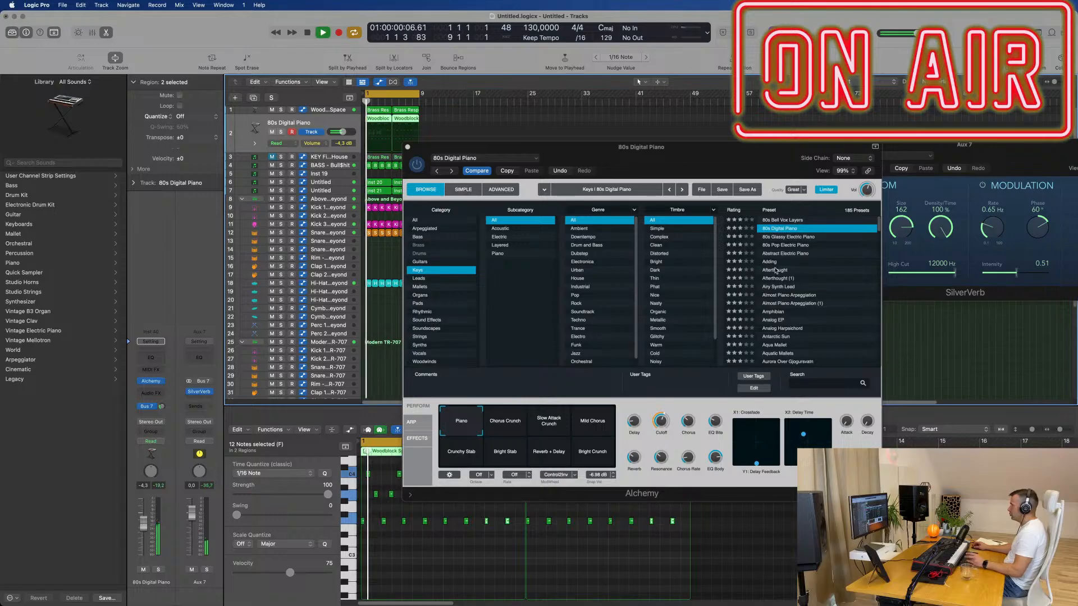
# - Lower the track volume to -15.2 dB and audition Alchemy Keys presets including Afterthought, Airy Synth Lead, Analog Harpsichord and Bell Like Vox Vibes
pyautogui.click(776, 270)
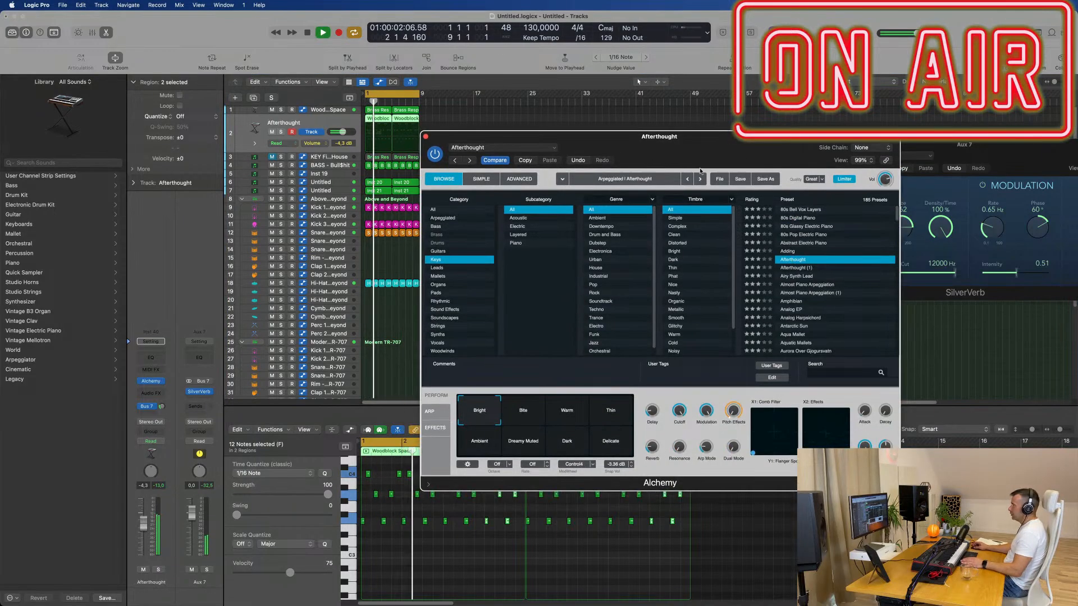
pyautogui.click(144, 529)
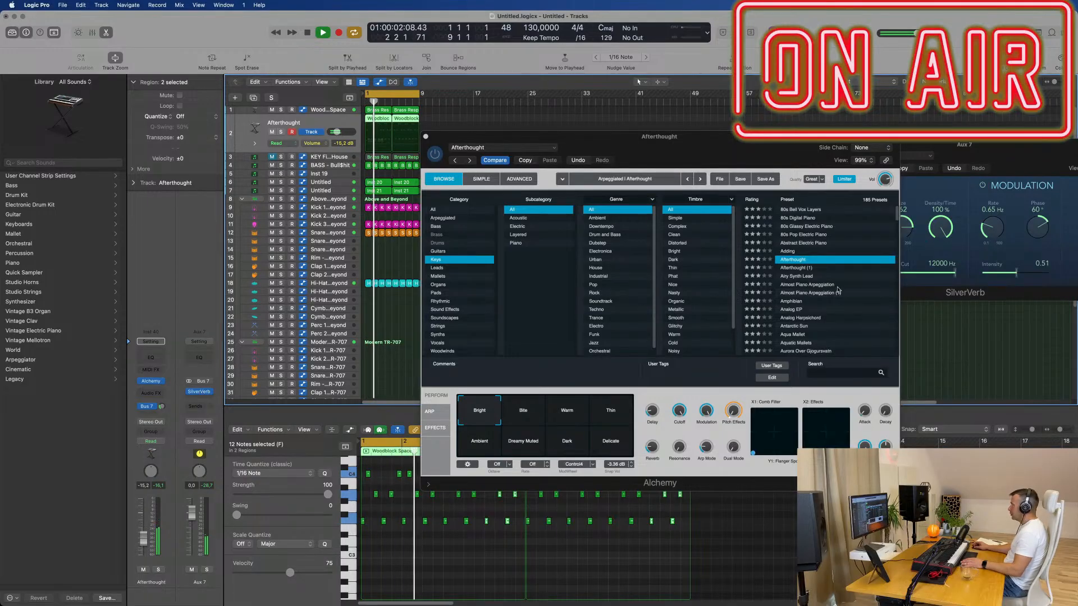
pyautogui.click(800, 277)
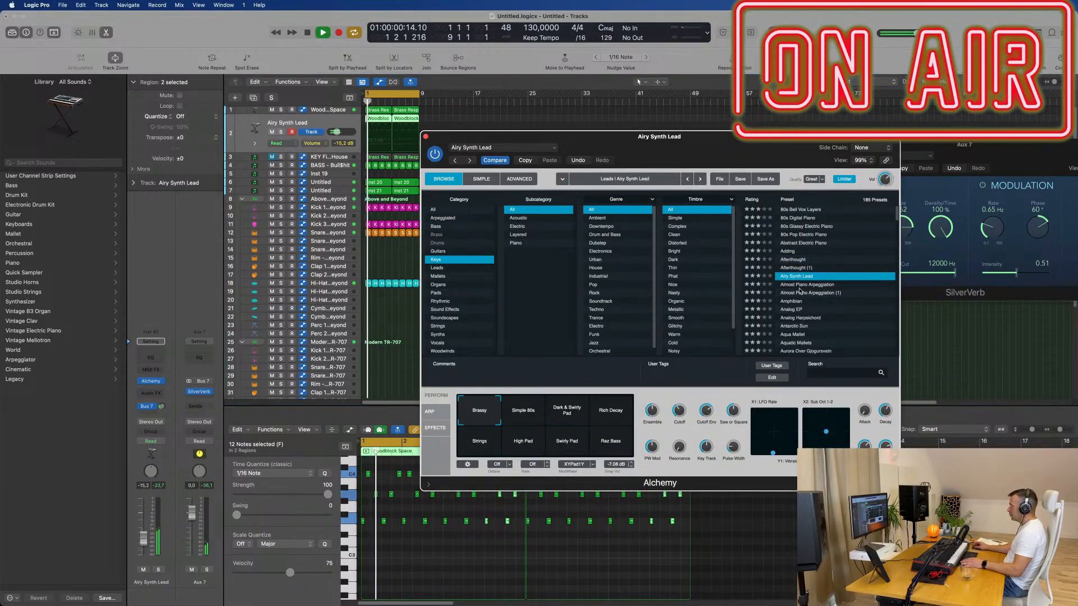
pyautogui.click(800, 291)
pyautogui.click(791, 318)
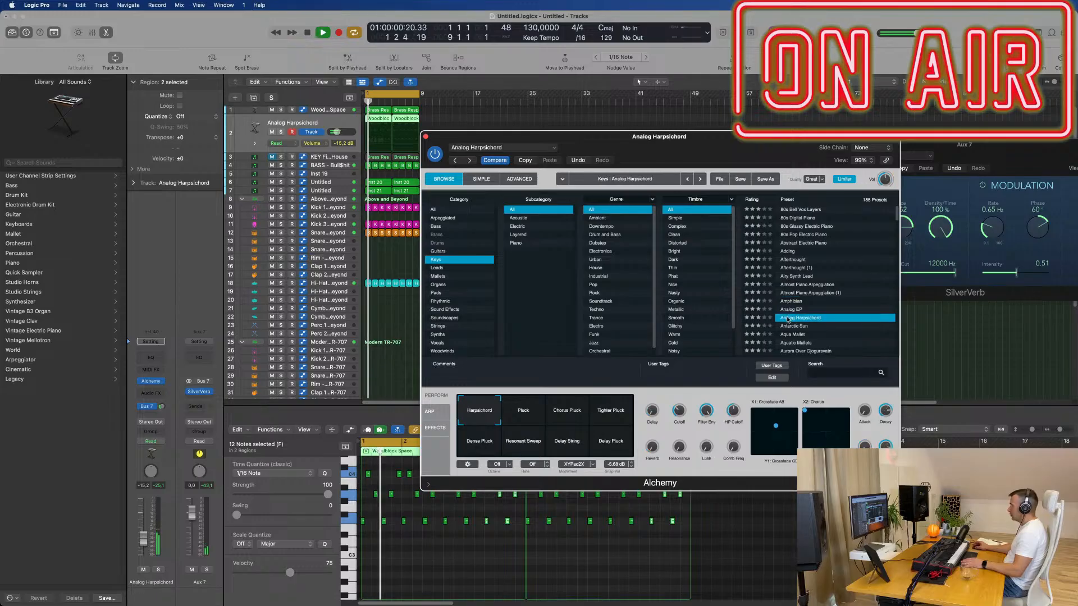
pyautogui.scroll(-5, 795, 315)
pyautogui.click(800, 310)
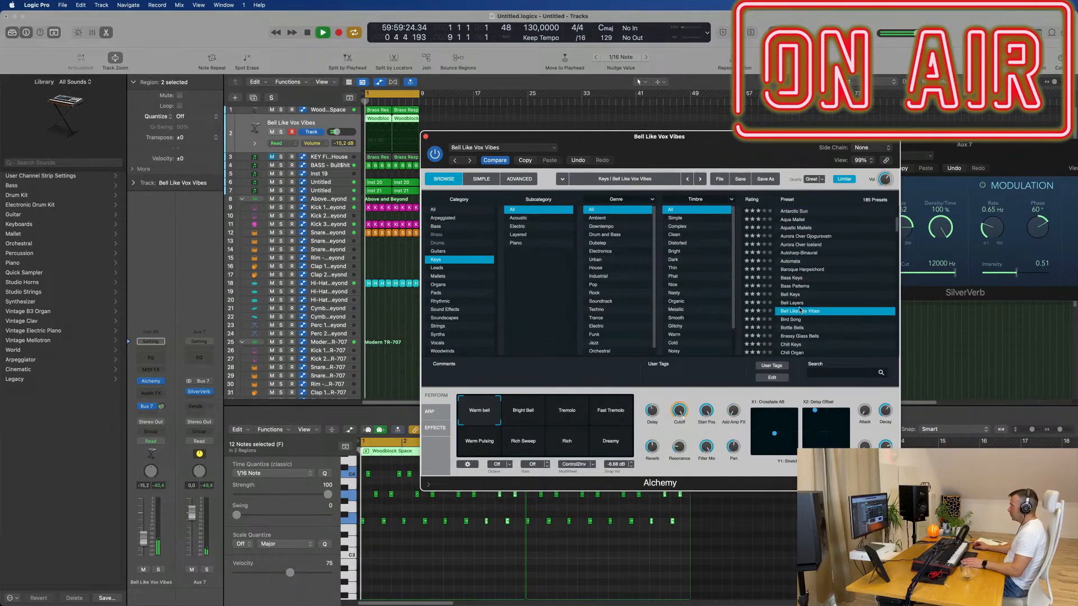
# - Audition the Bottle Bells, Chill Organ and Chill Keys presets, and load Clouds of Mercury
pyautogui.scroll(-3, 822, 323)
pyautogui.click(792, 292)
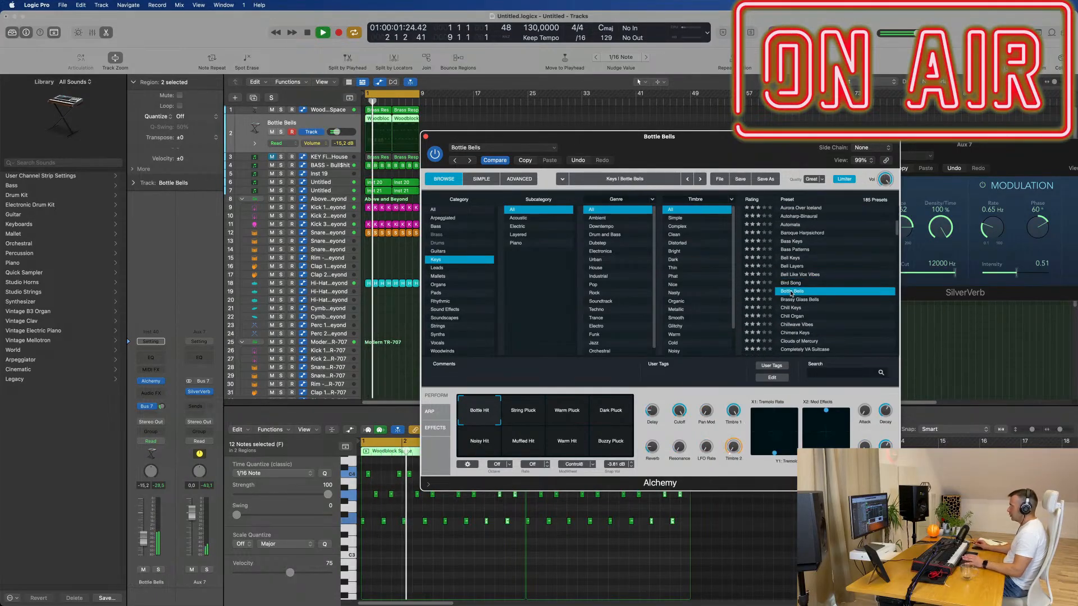
pyautogui.click(794, 316)
pyautogui.press('space')
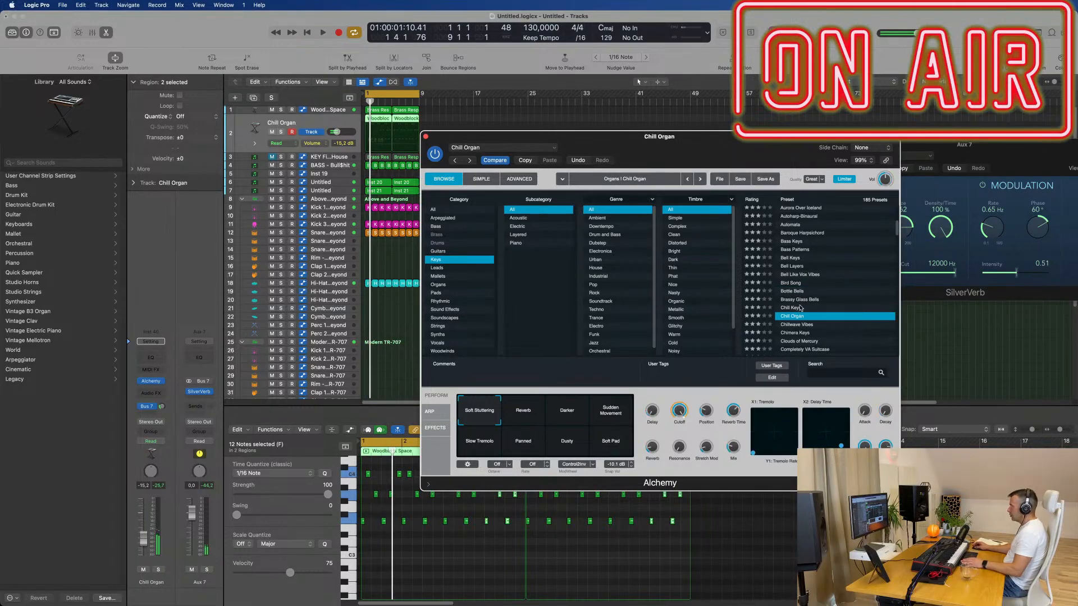
pyautogui.click(791, 308)
pyautogui.scroll(-4, 820, 321)
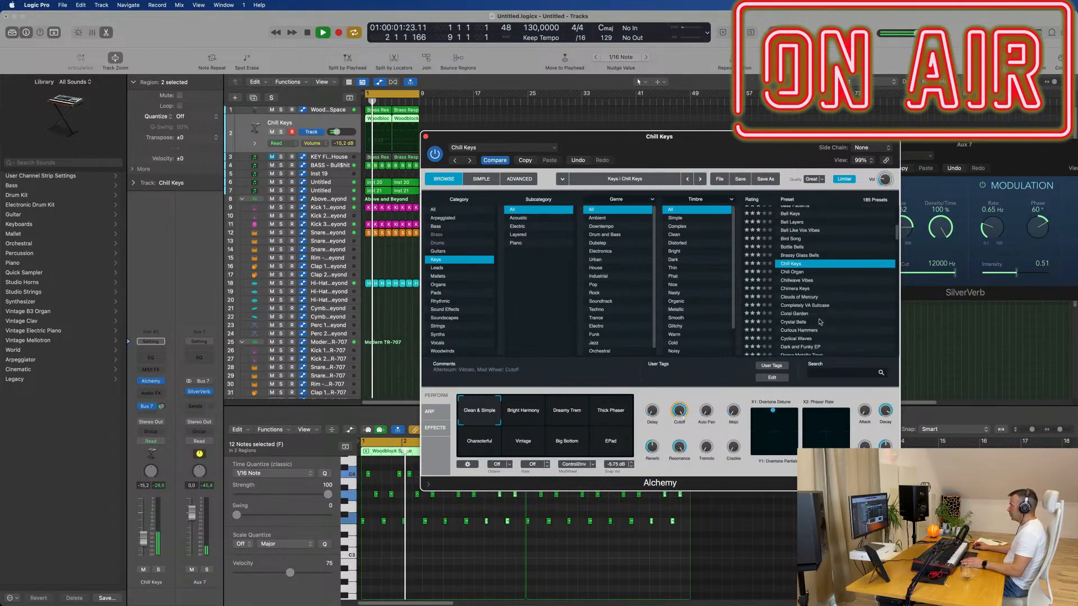
pyautogui.click(804, 296)
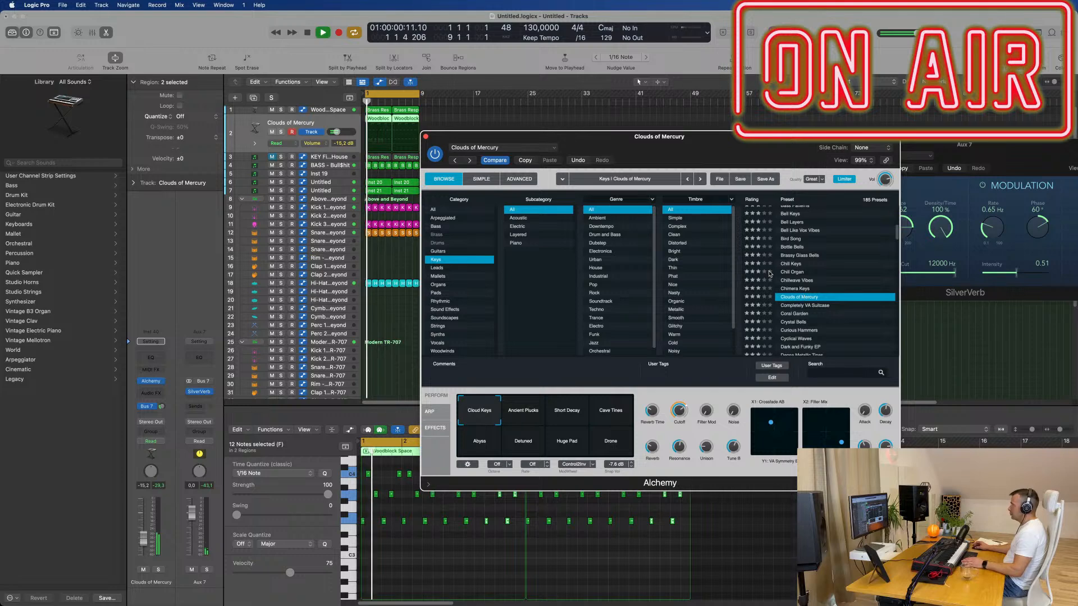
# - Move the Alchemy window off the tracks, mute the Clouds of Mercury track and play the loop without it
pyautogui.moveTo(701, 139); pyautogui.dragTo(948, 133)
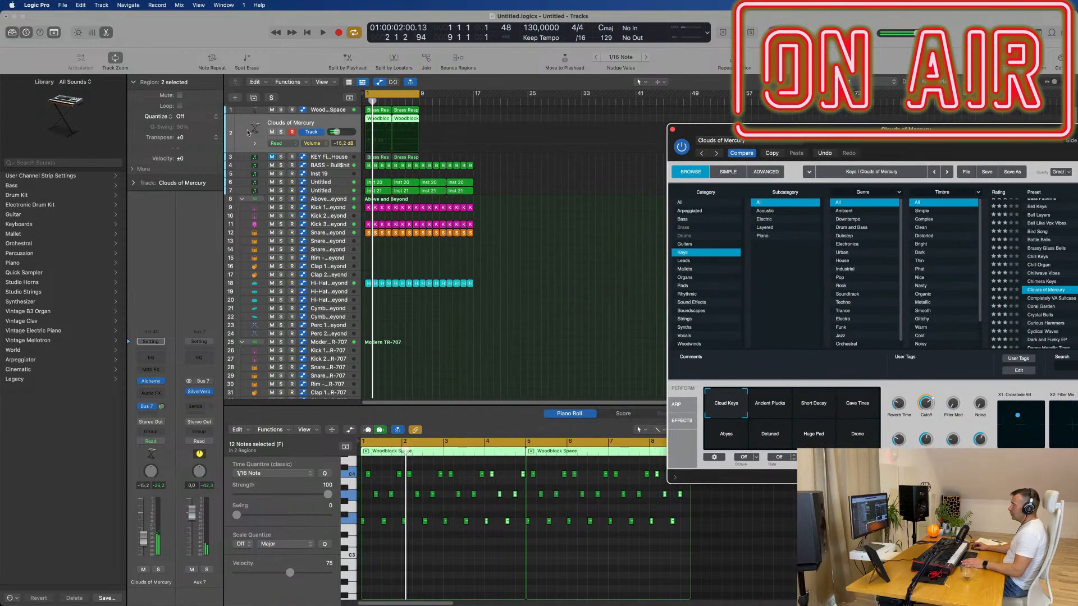
pyautogui.click(272, 132)
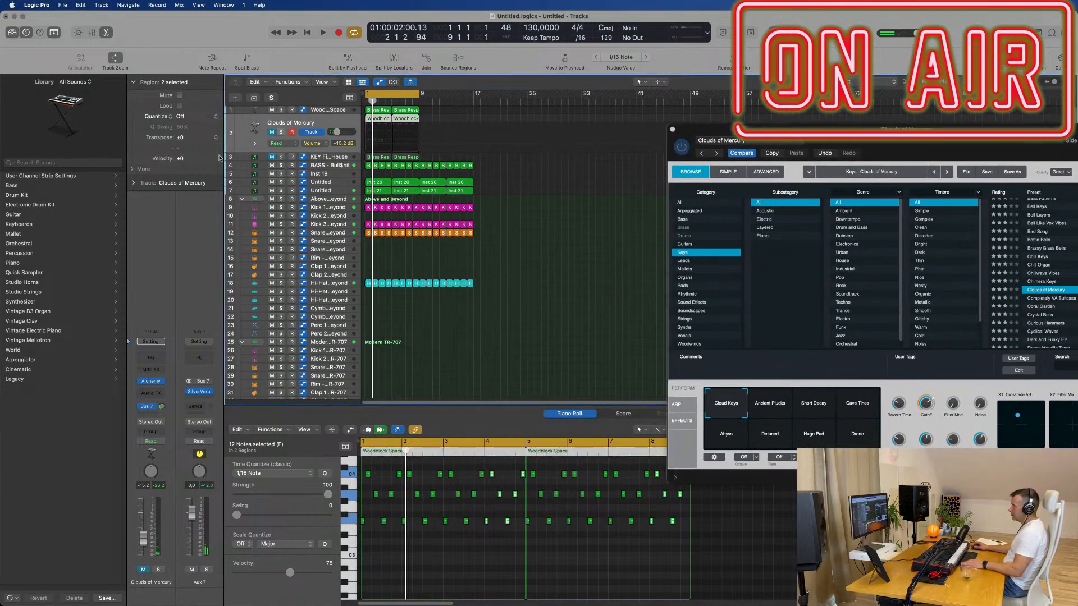
pyautogui.press('space')
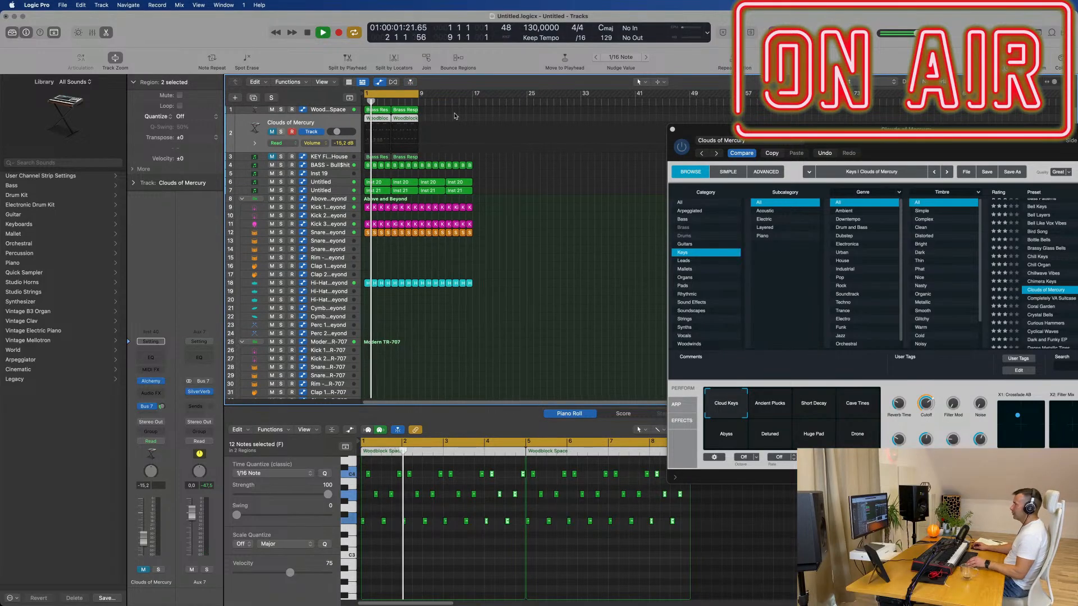
# - Repeat the two Brass Response regions on the first track so they continue from bar 9 to bar 17
pyautogui.moveTo(455, 113); pyautogui.dragTo(360, 110)
pyautogui.press('super+r')
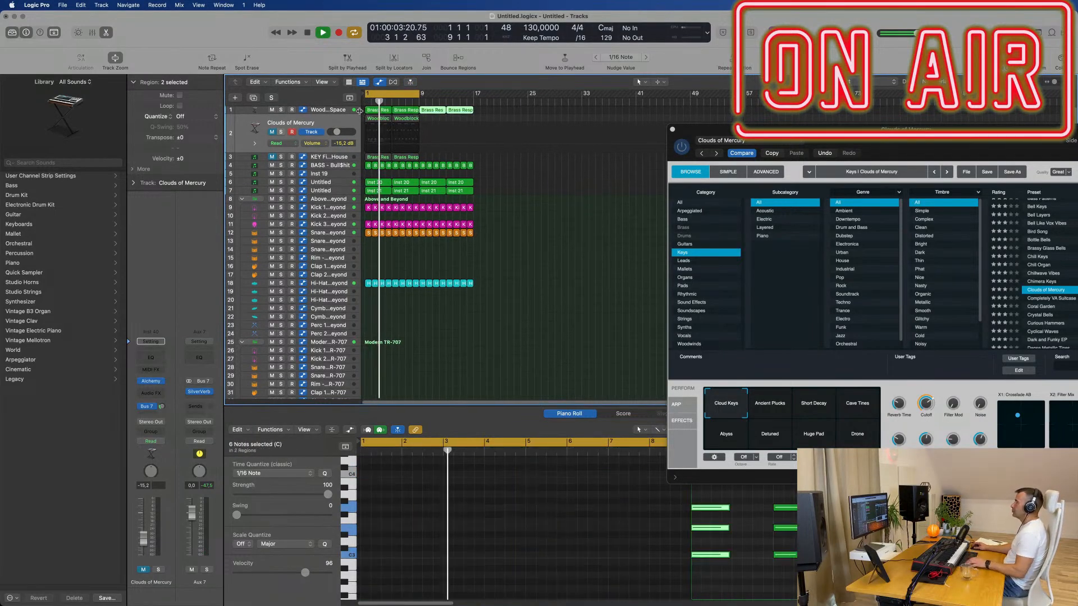
pyautogui.scroll(2, 437, 194)
pyautogui.scroll(-1, 439, 191)
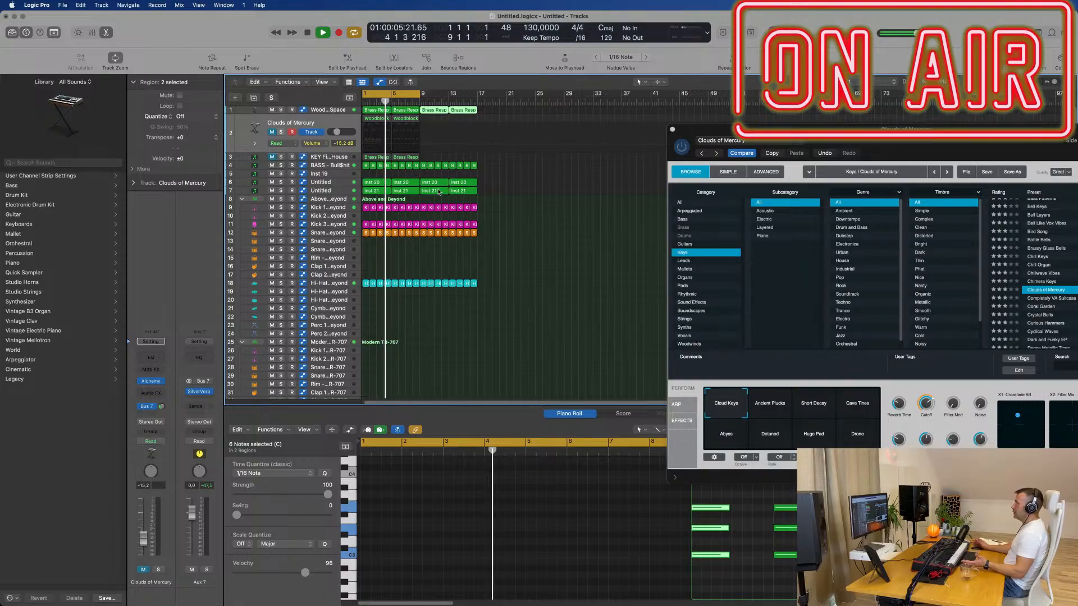
# - Reposition the Alchemy window and select the KEY Fifth House track
pyautogui.moveTo(786, 129); pyautogui.dragTo(696, 127)
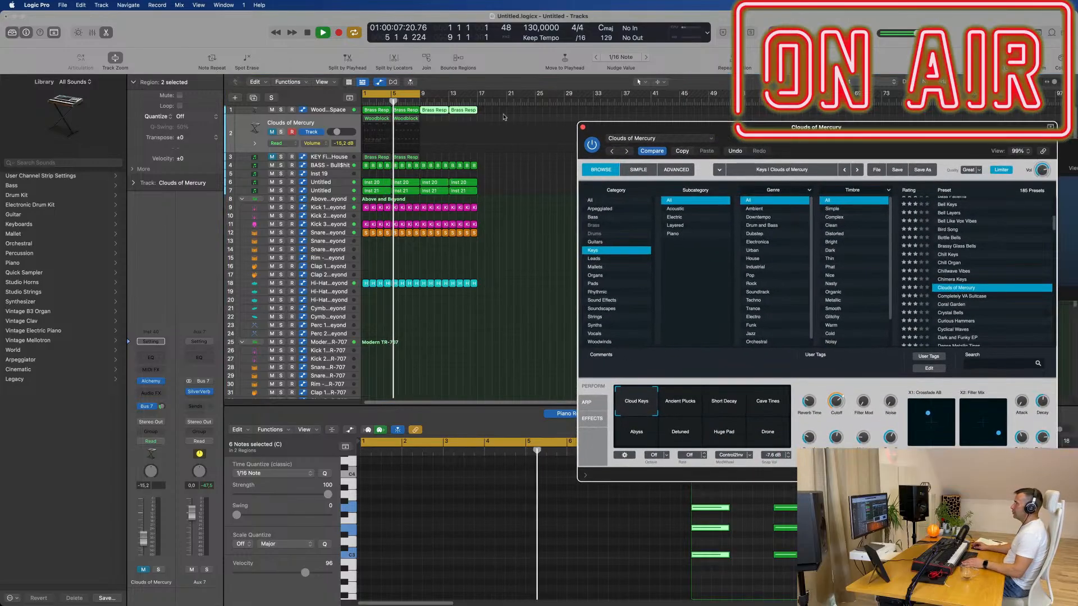
pyautogui.click(337, 160)
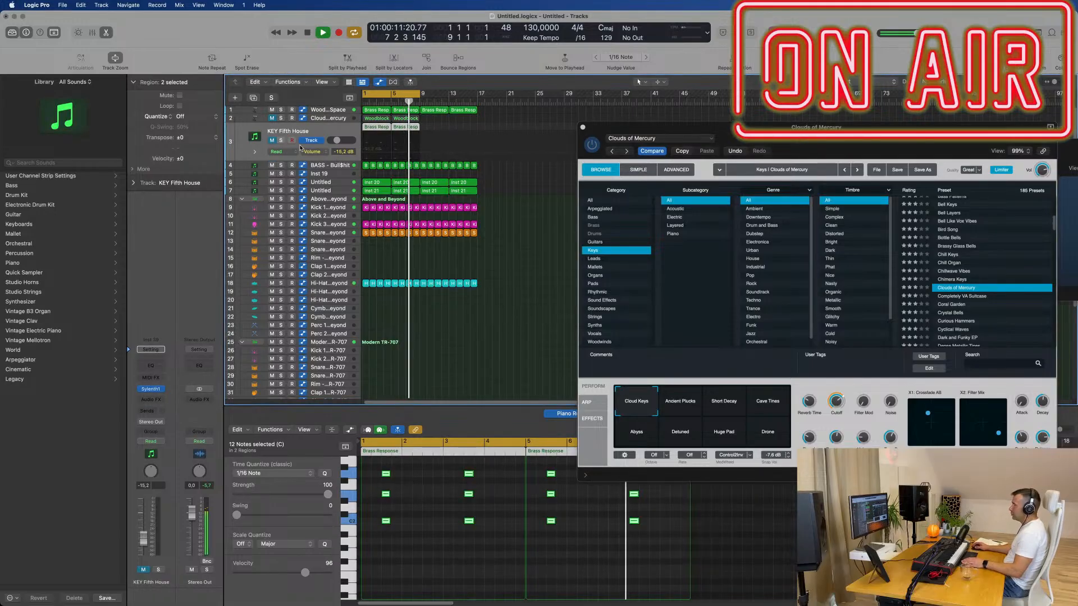
# - Reduce each Brass Response region on the KEY Fifth House track to one chord starting at its beginning and sustained for four bars
pyautogui.scroll(-1, 415, 512)
pyautogui.click(408, 523)
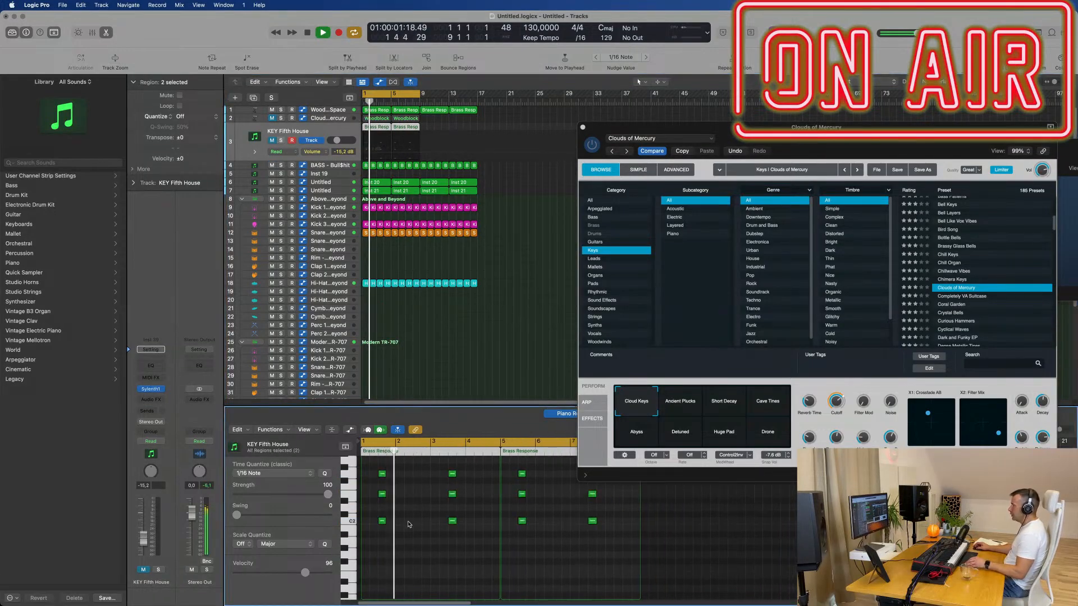
pyautogui.press('super+a')
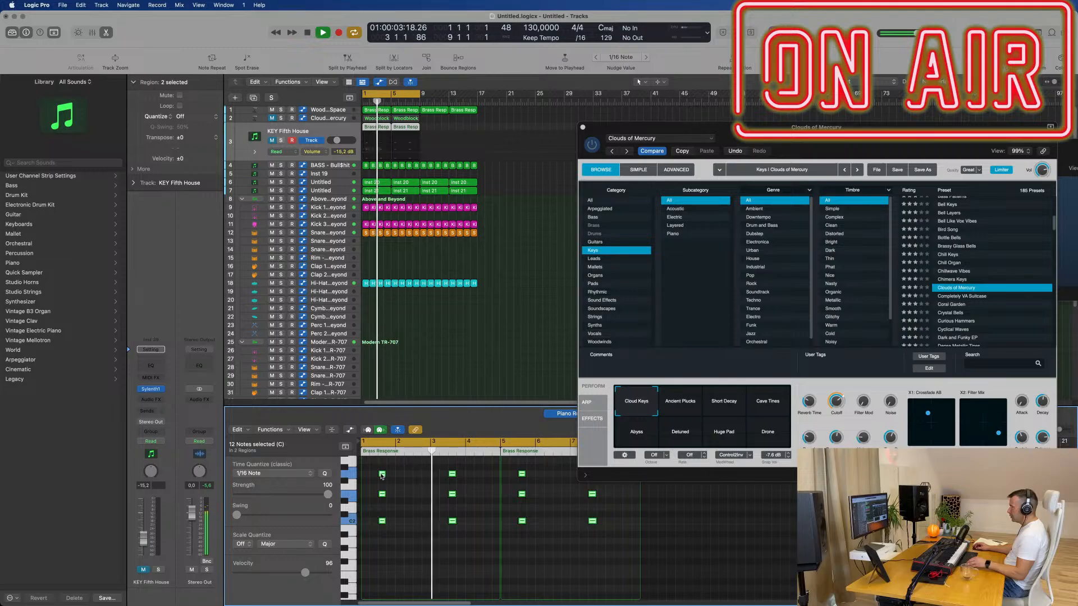
pyautogui.moveTo(382, 476); pyautogui.dragTo(364, 477)
pyautogui.moveTo(411, 469); pyautogui.dragTo(455, 549)
pyautogui.press('Delete')
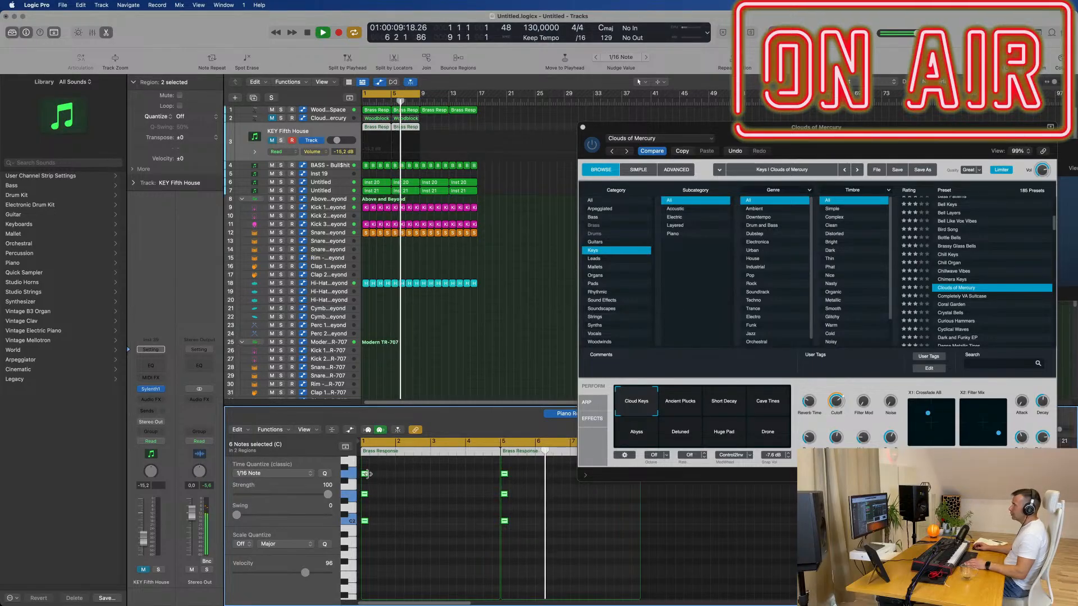
pyautogui.moveTo(367, 474); pyautogui.dragTo(498, 480)
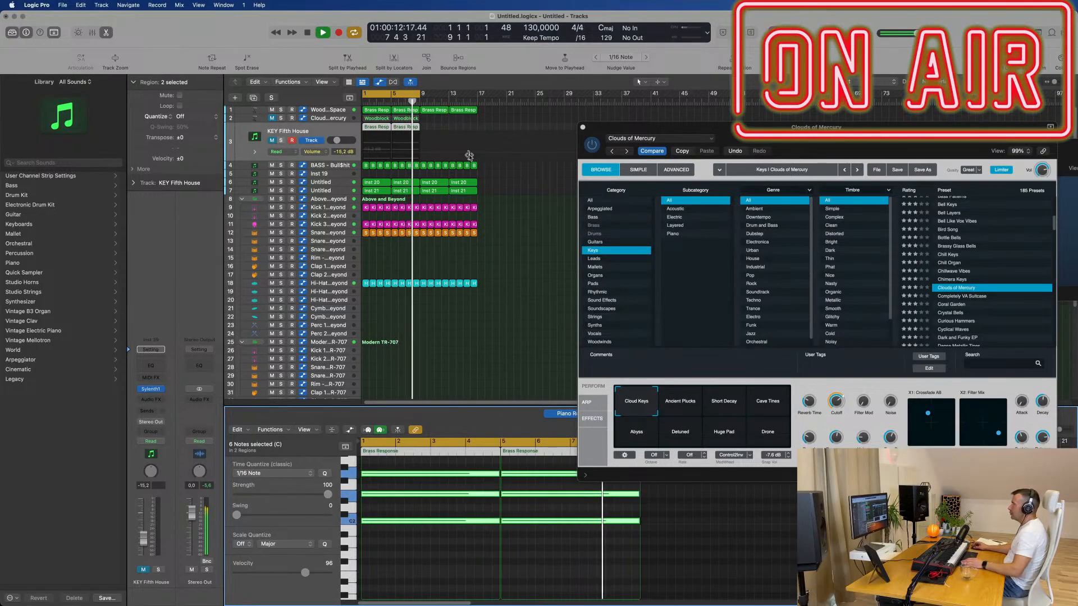
# - Replace the track's Sylenth1 instrument with stereo Alchemy and load the Sunrise 1984 preset by searching for "19"
pyautogui.click(163, 390)
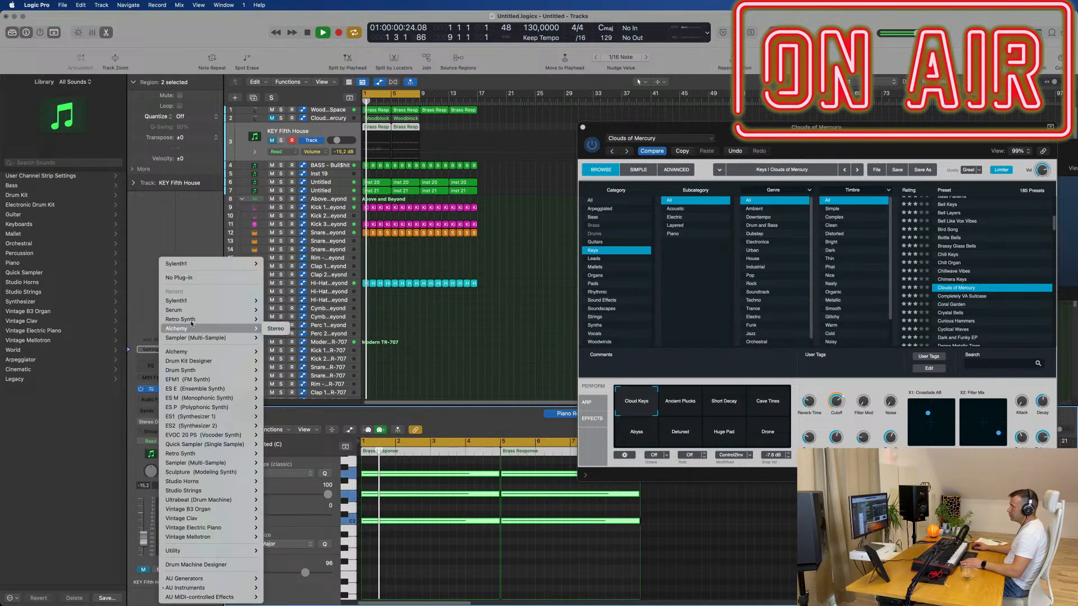
pyautogui.moveTo(196, 309)
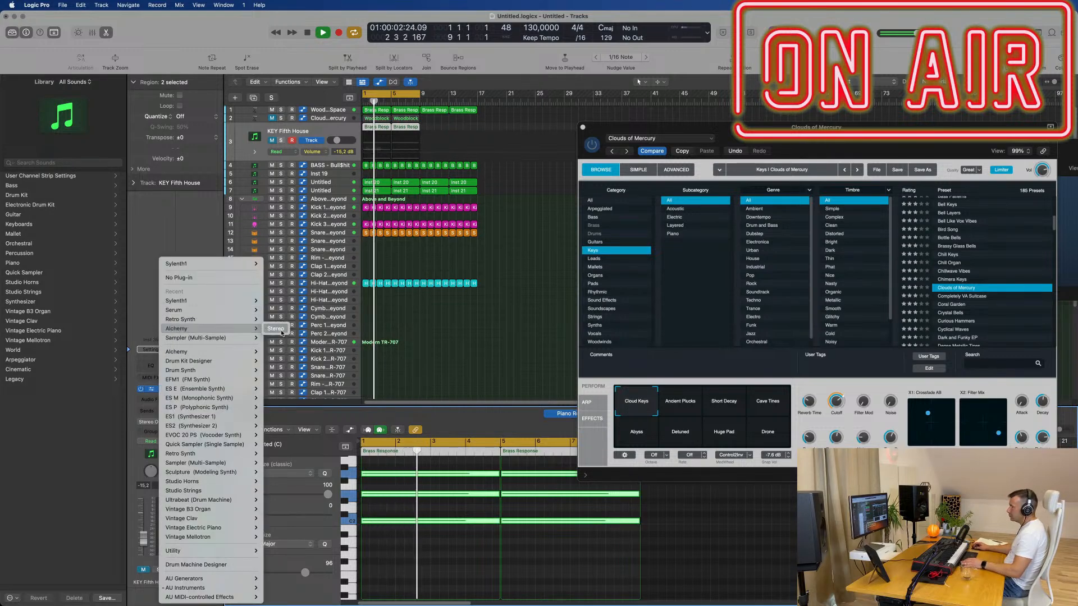
pyautogui.click(281, 332)
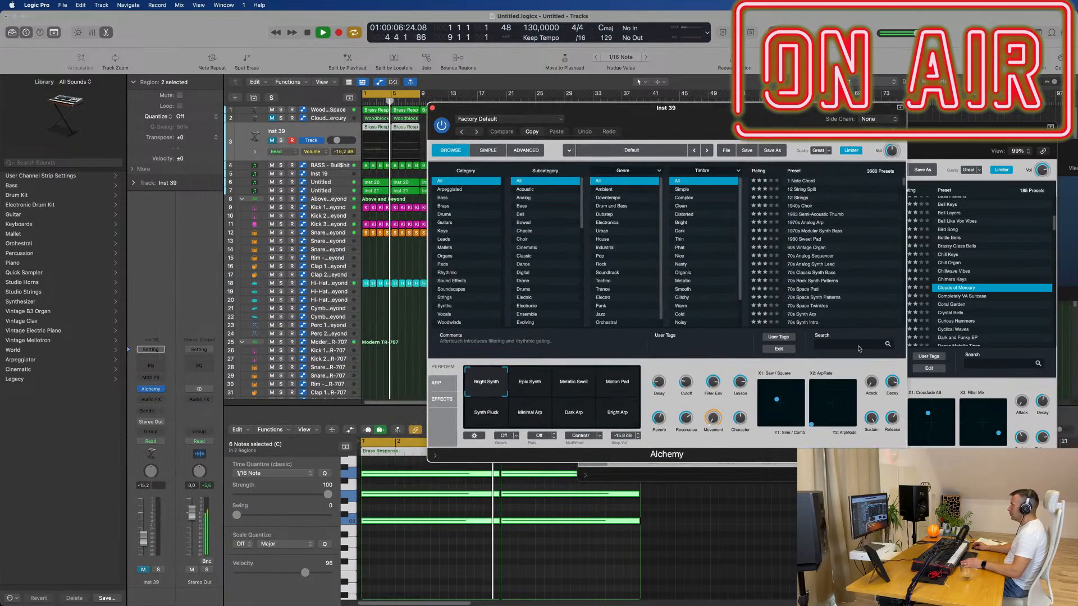
pyautogui.click(838, 343)
pyautogui.write('19')
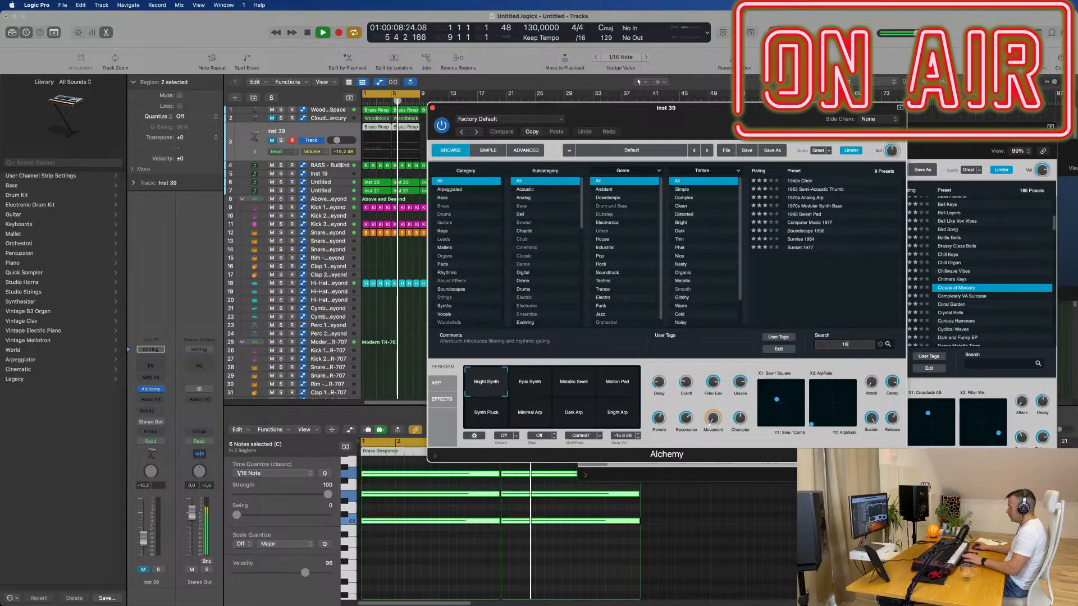
pyautogui.click(798, 240)
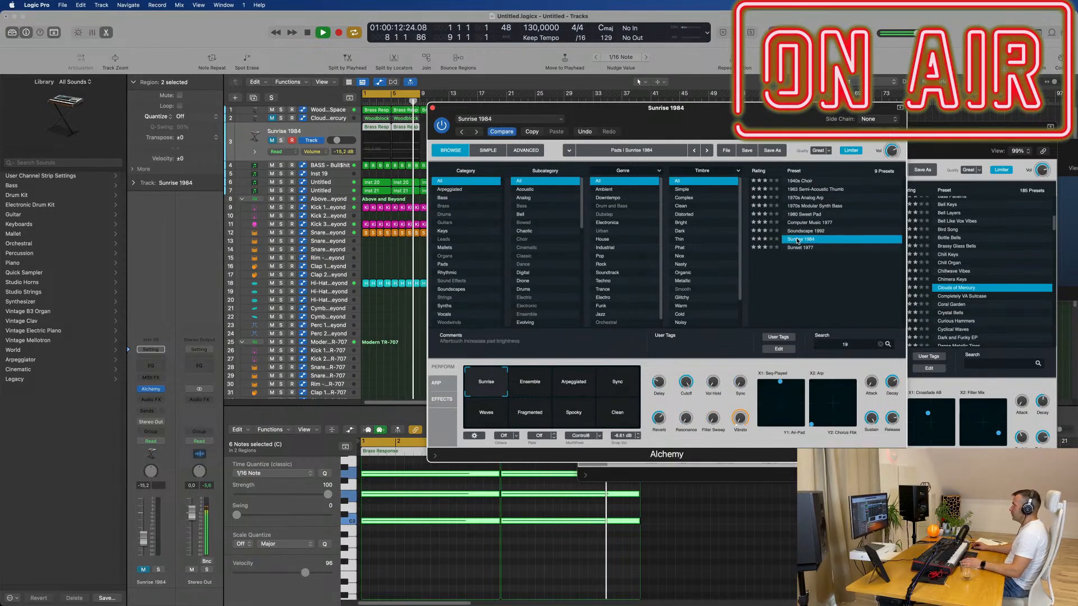
# - Unmute the Sunrise 1984 track and switch its Alchemy performance snapshot to Arpeggiated during playback
pyautogui.press('space')
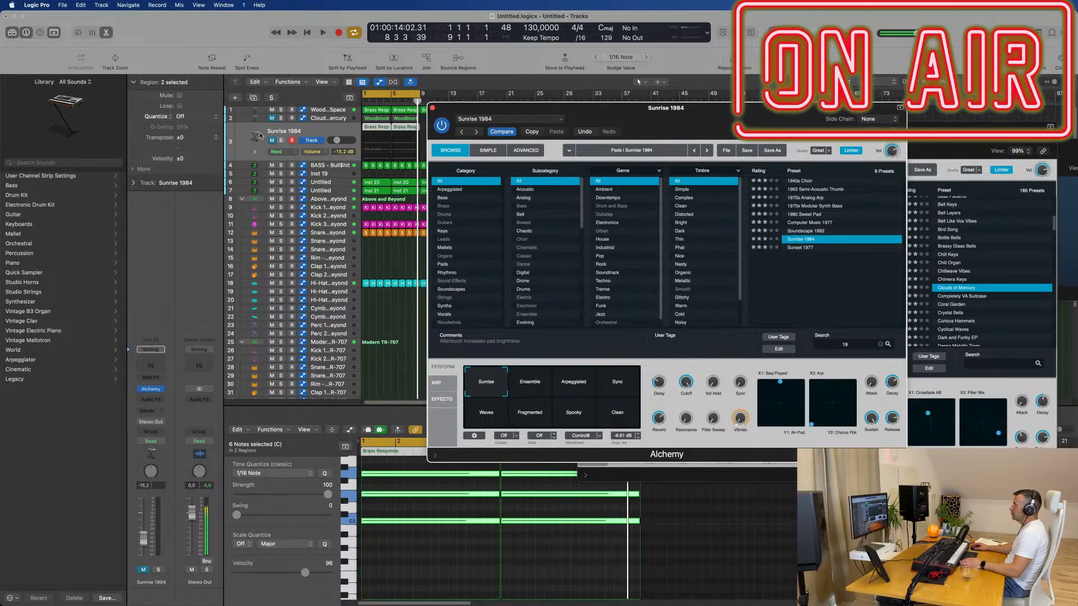
pyautogui.click(237, 159)
pyautogui.press('m')
pyautogui.press('space')
pyautogui.moveTo(649, 122); pyautogui.dragTo(605, 123)
pyautogui.click(533, 400)
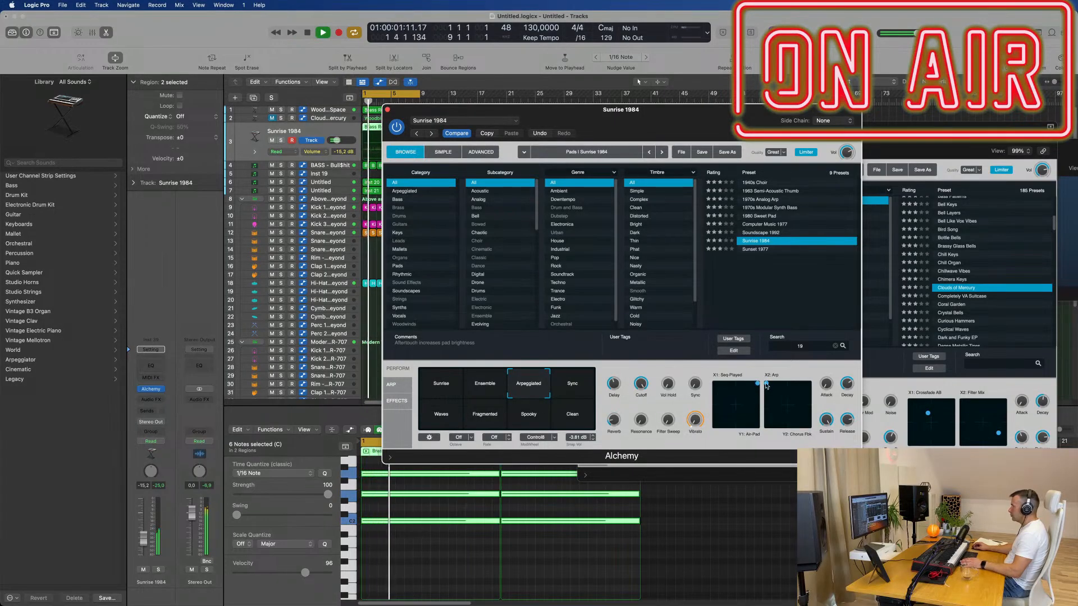
pyautogui.moveTo(679, 125); pyautogui.dragTo(885, 173)
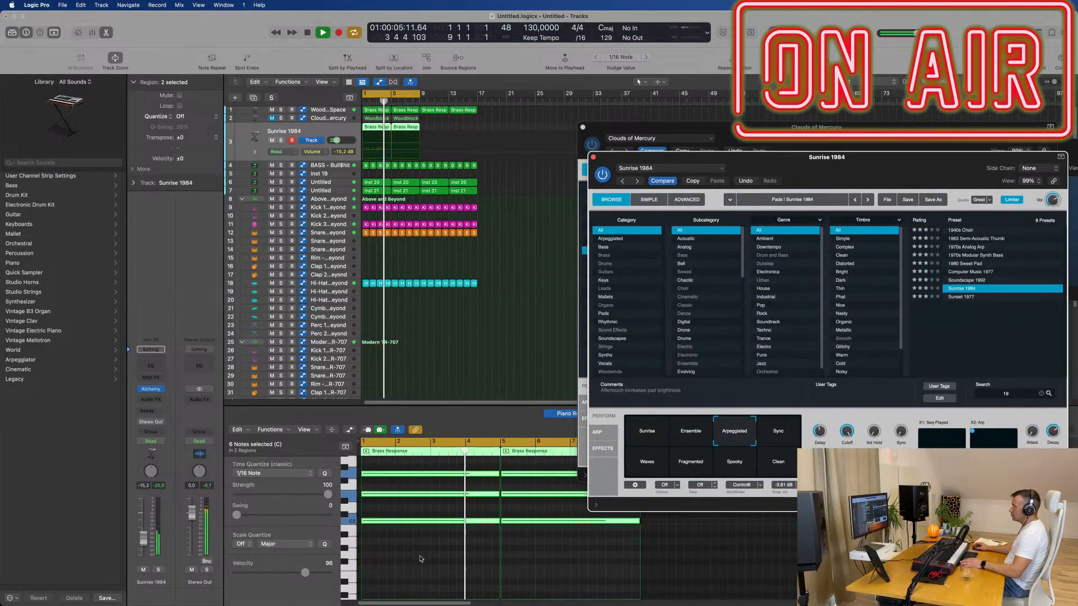
# - Raise the Sunrise 1984 track's volume to about -7 dB and adjust Alchemy's Cutoff while listening
pyautogui.click(638, 82)
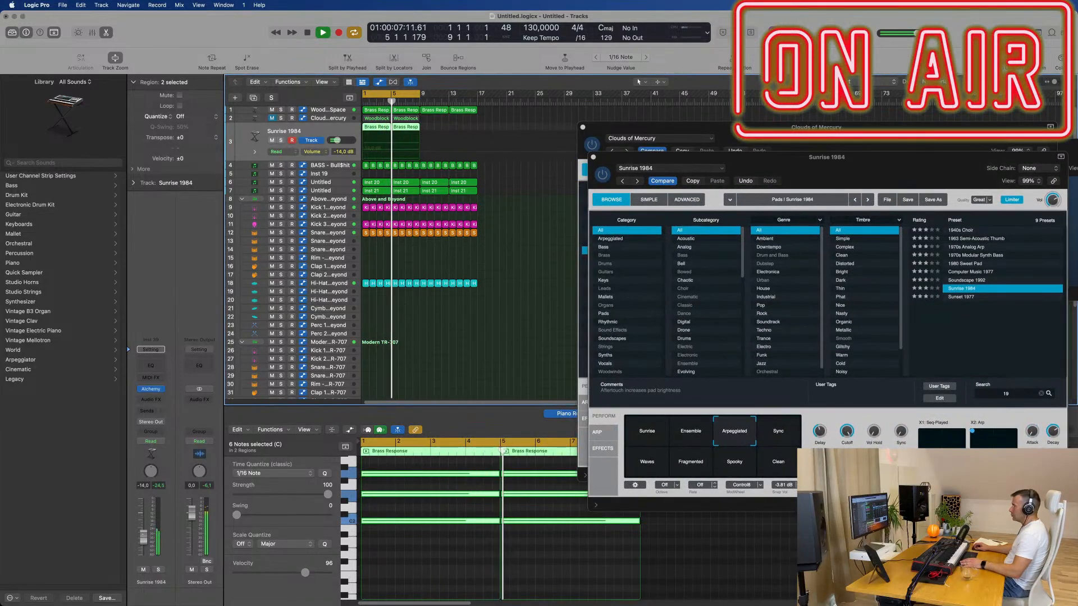
pyautogui.moveTo(337, 141); pyautogui.dragTo(339, 140)
pyautogui.moveTo(847, 432)
pyautogui.mouseDown()
pyautogui.moveTo(846, 460)
pyautogui.moveTo(847, 450)
pyautogui.mouseUp()
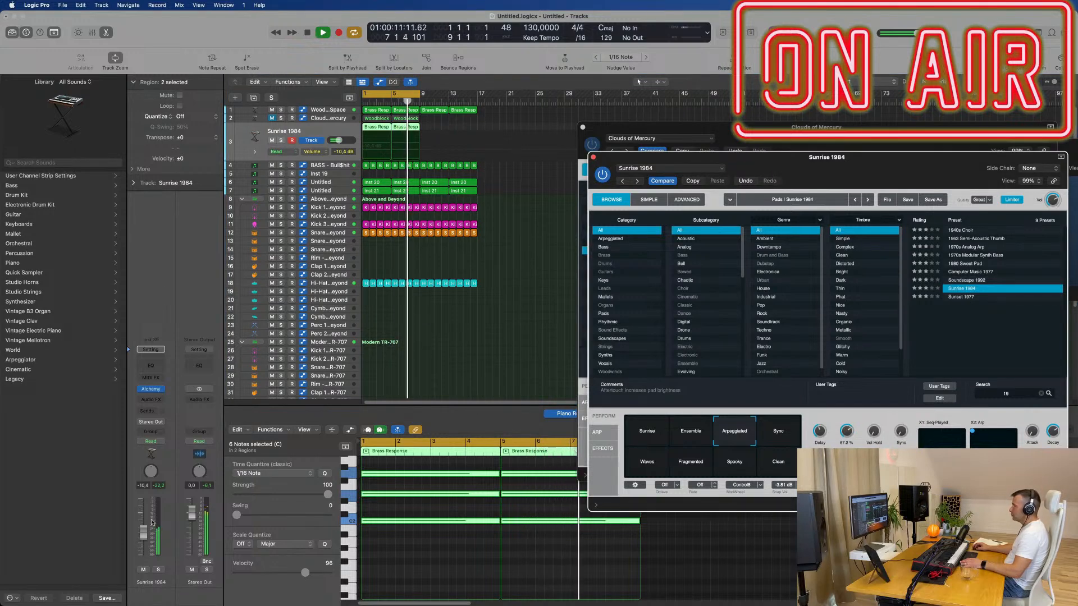
pyautogui.moveTo(144, 532); pyautogui.dragTo(144, 528)
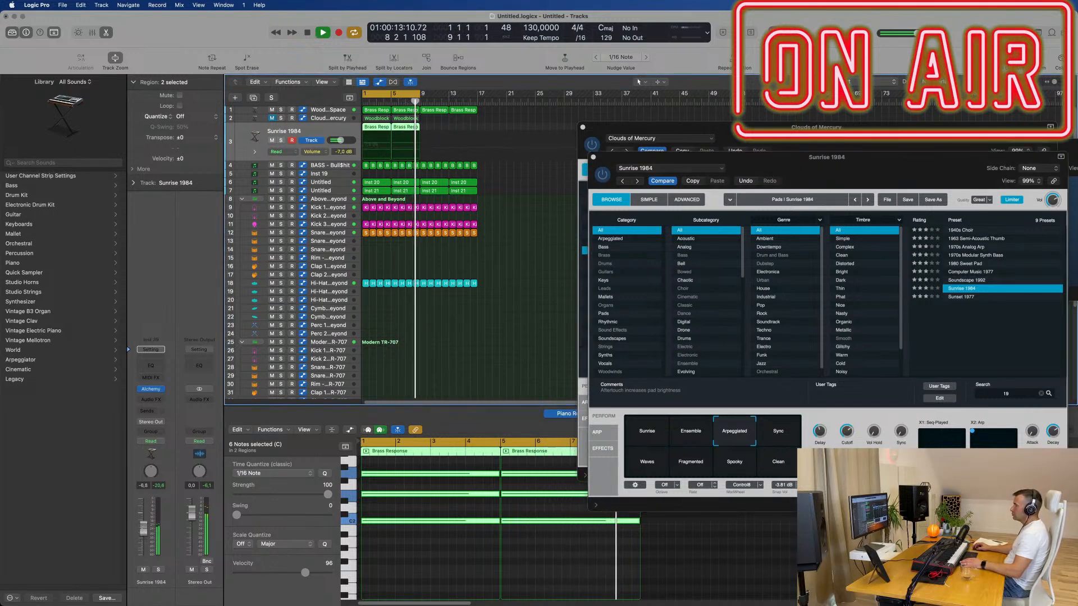
pyautogui.moveTo(847, 431)
pyautogui.mouseDown()
pyautogui.moveTo(846, 453)
pyautogui.moveTo(853, 433)
pyautogui.mouseUp()
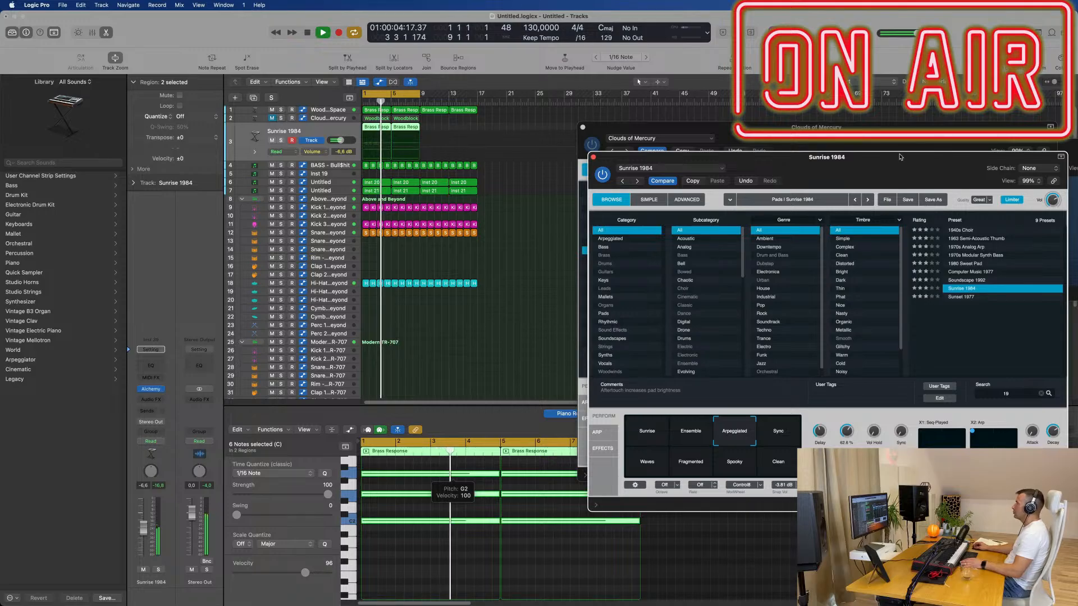
# - Close the Sunrise 1984 and Clouds of Mercury instrument windows to uncover the arrangement
pyautogui.moveTo(900, 157); pyautogui.dragTo(702, 204)
pyautogui.click(394, 205)
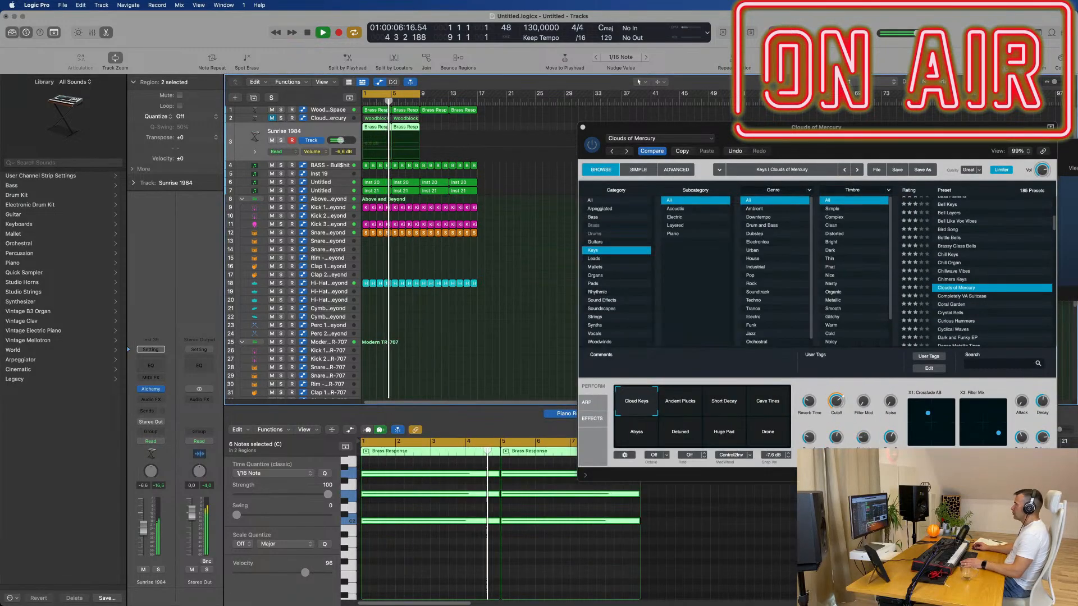
pyautogui.moveTo(699, 132); pyautogui.dragTo(503, 188)
pyautogui.click(386, 184)
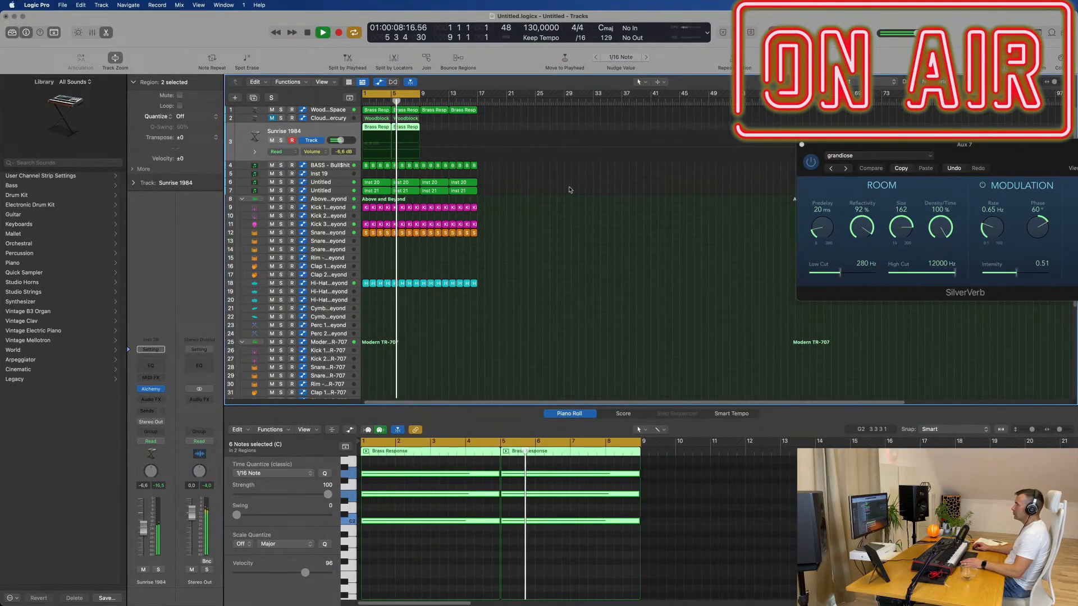
# - Lower the volume of the Tom Mid - Modern TR-707 track to -16.8 dB and clear the region selection
pyautogui.click(581, 218)
pyautogui.press('super+Right')
pyautogui.press('super+Right')
pyautogui.press('super+Right')
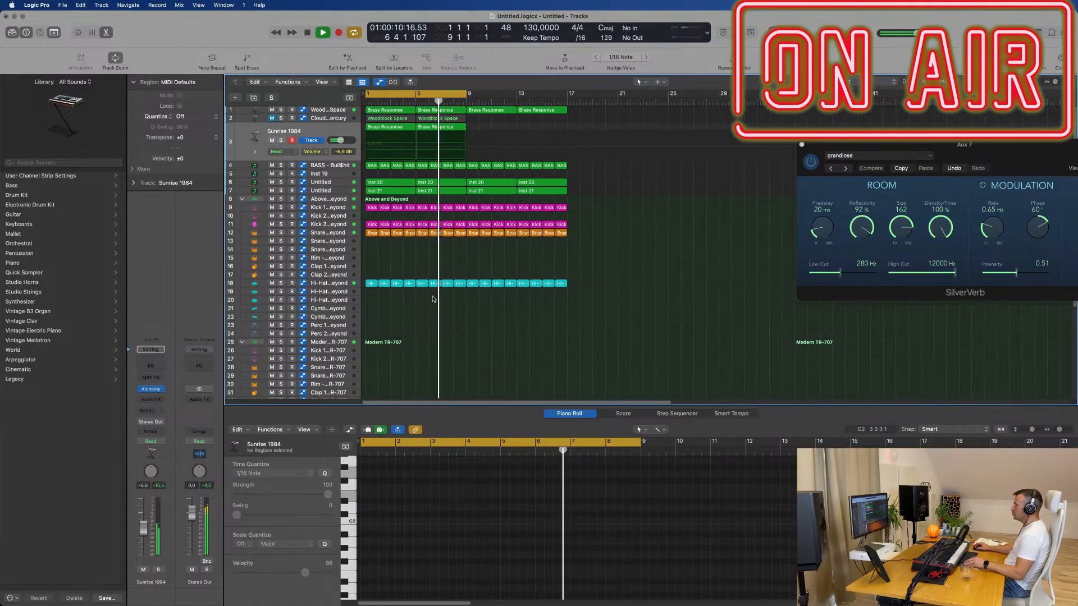
pyautogui.scroll(-5, 460, 269)
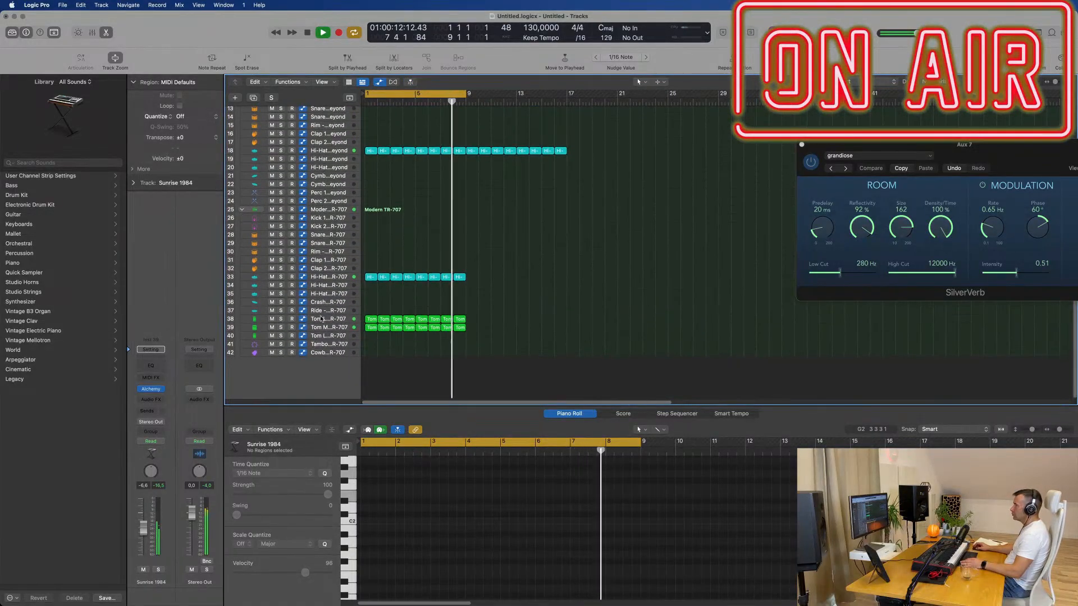
pyautogui.click(331, 319)
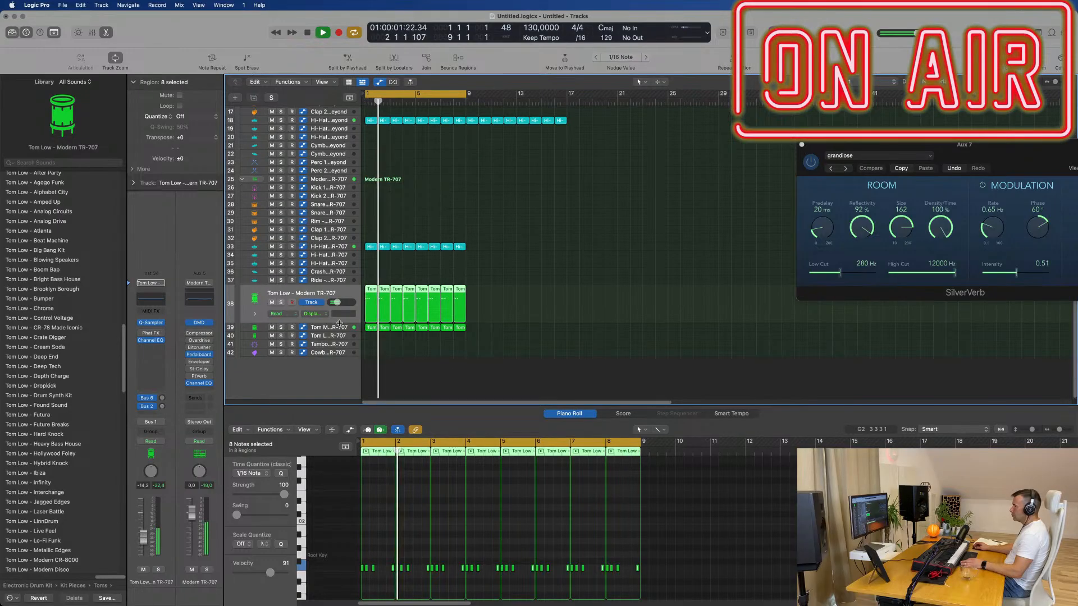
pyautogui.press('Down')
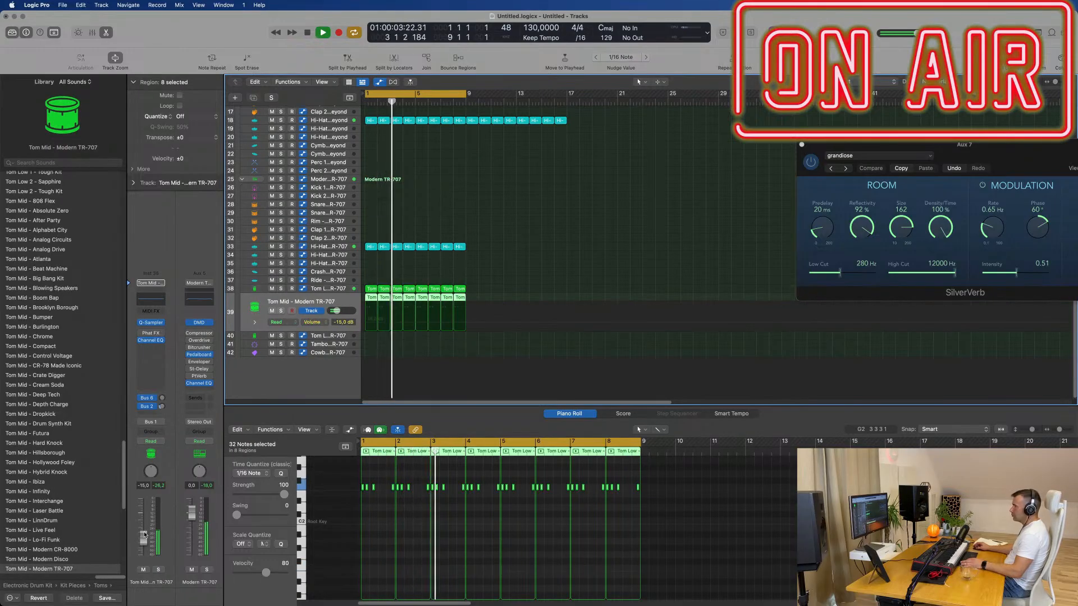
pyautogui.click(507, 358)
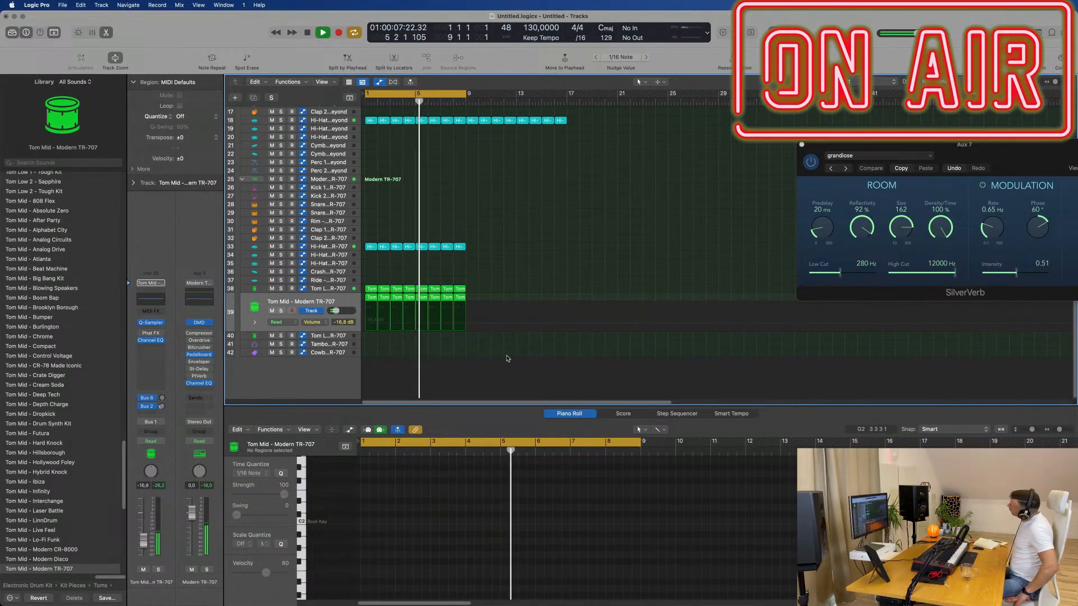
pyautogui.click(842, 6)
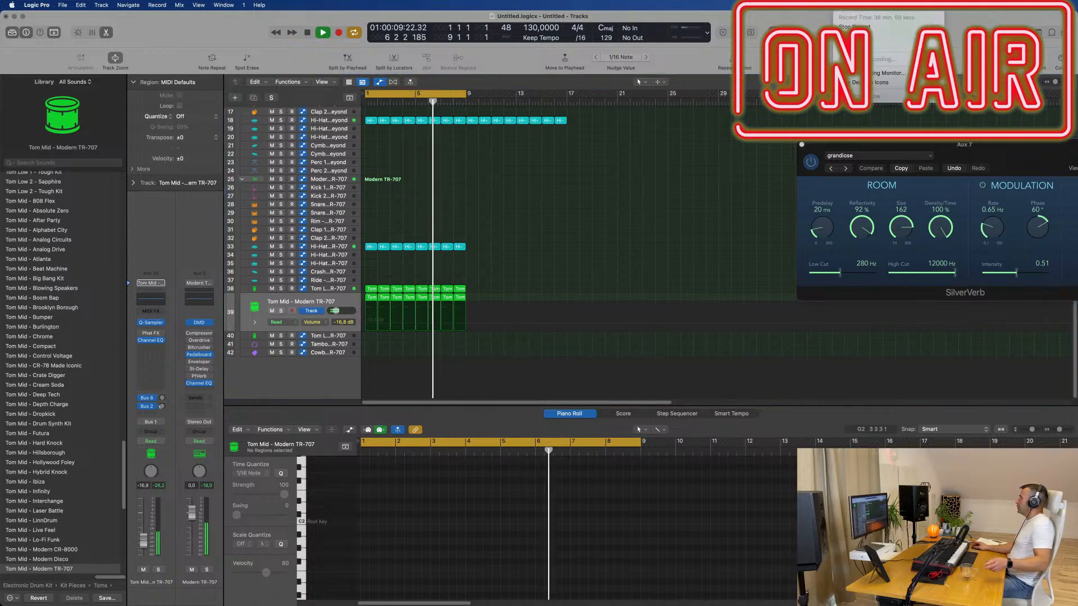
pyautogui.click(842, 6)
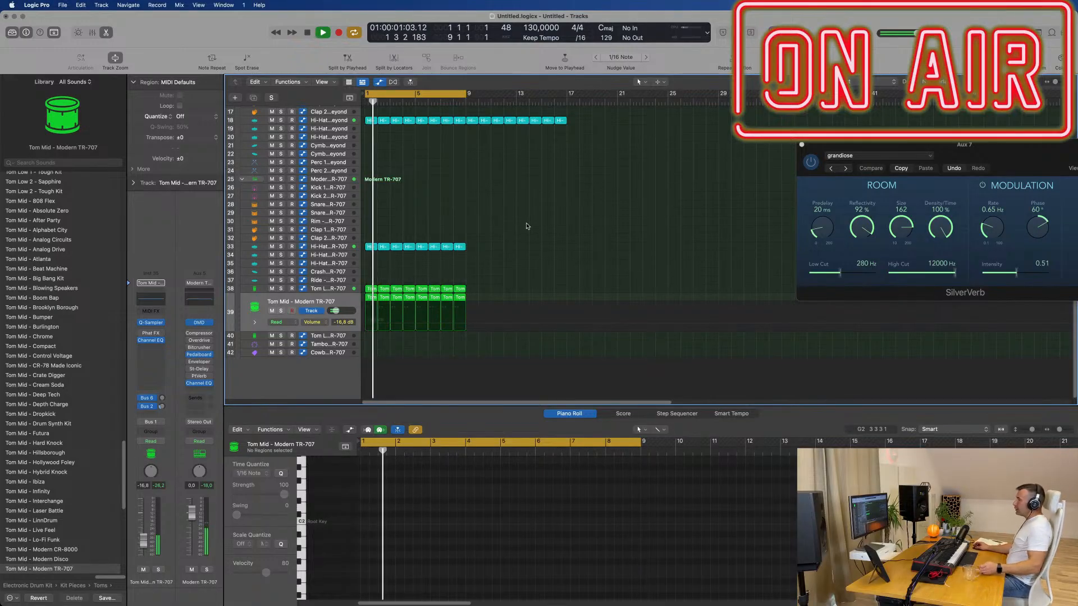
# - Audition the Clouds of Mercury track unmuted in the looped mix and mute it again
pyautogui.scroll(5, 529, 227)
pyautogui.press('super+Left')
pyautogui.press('super+Left')
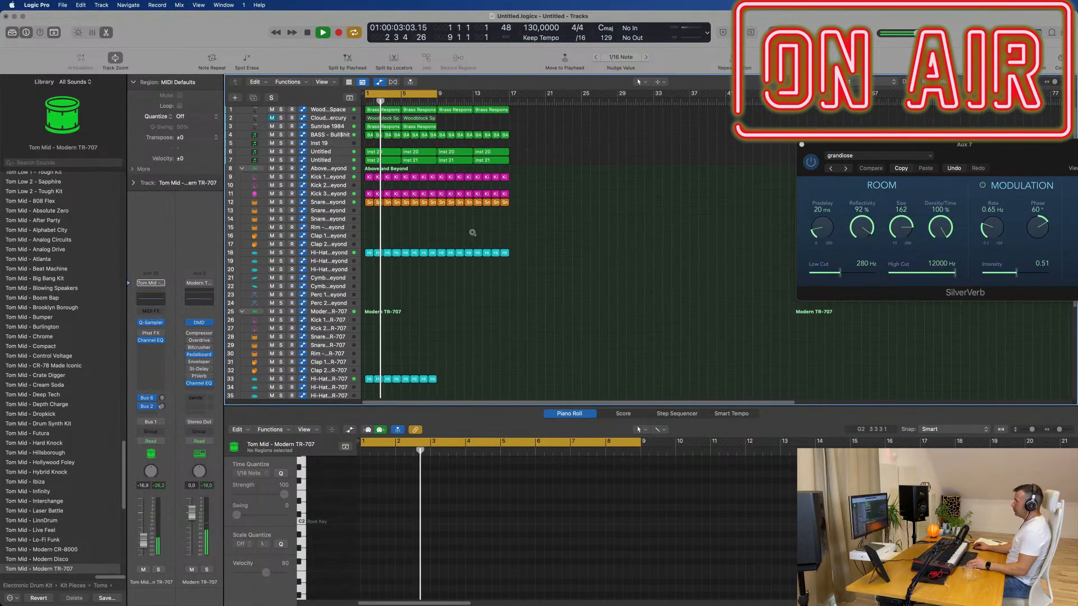
pyautogui.press('super+Left')
pyautogui.press('super+Right')
pyautogui.press('super+Right')
pyautogui.press('super+Left')
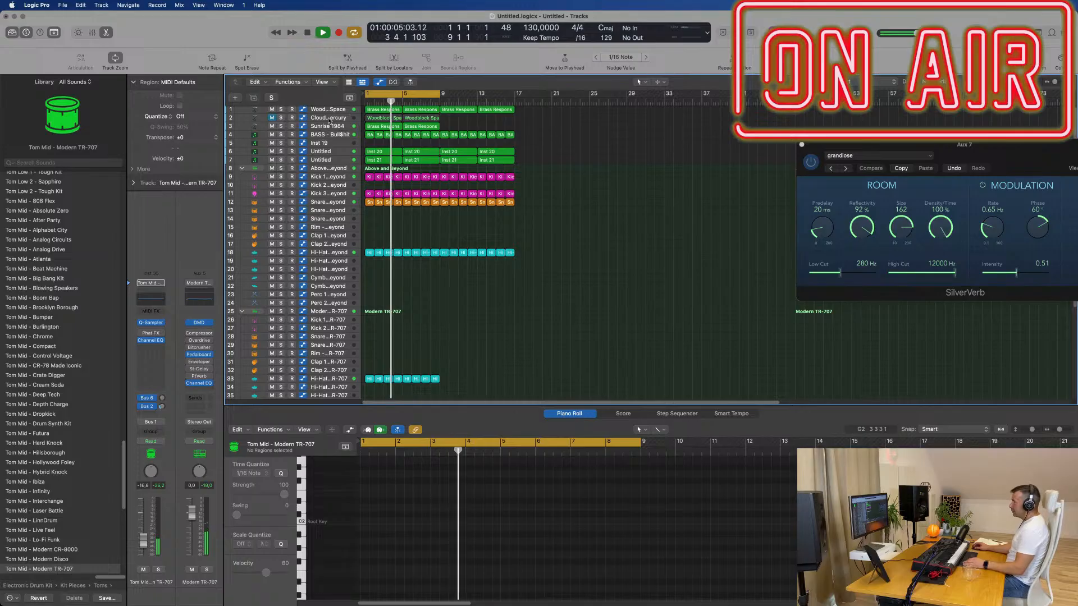
pyautogui.click(327, 118)
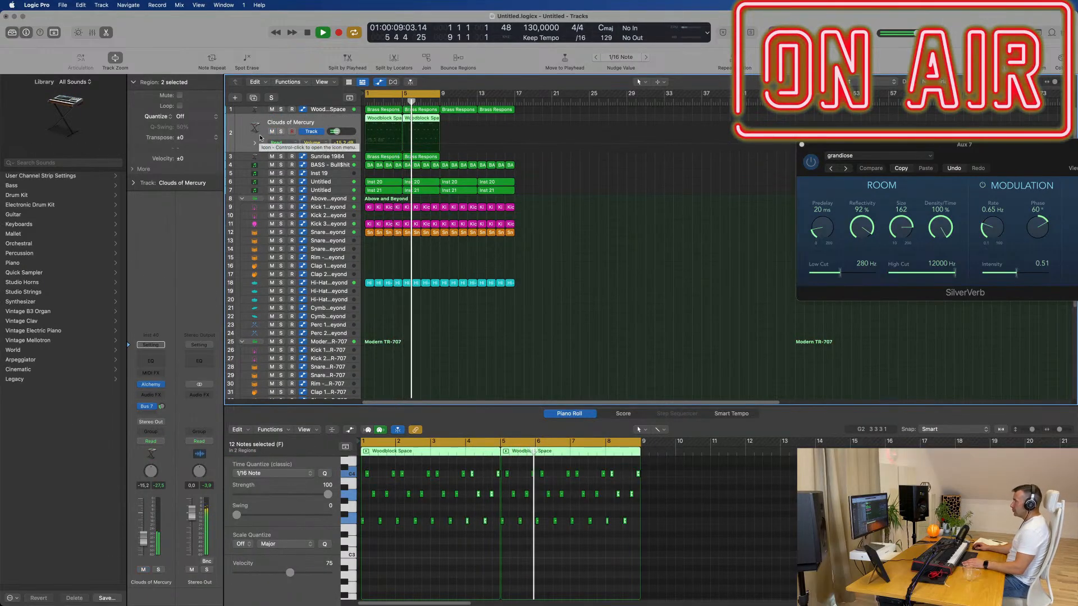
pyautogui.click(272, 131)
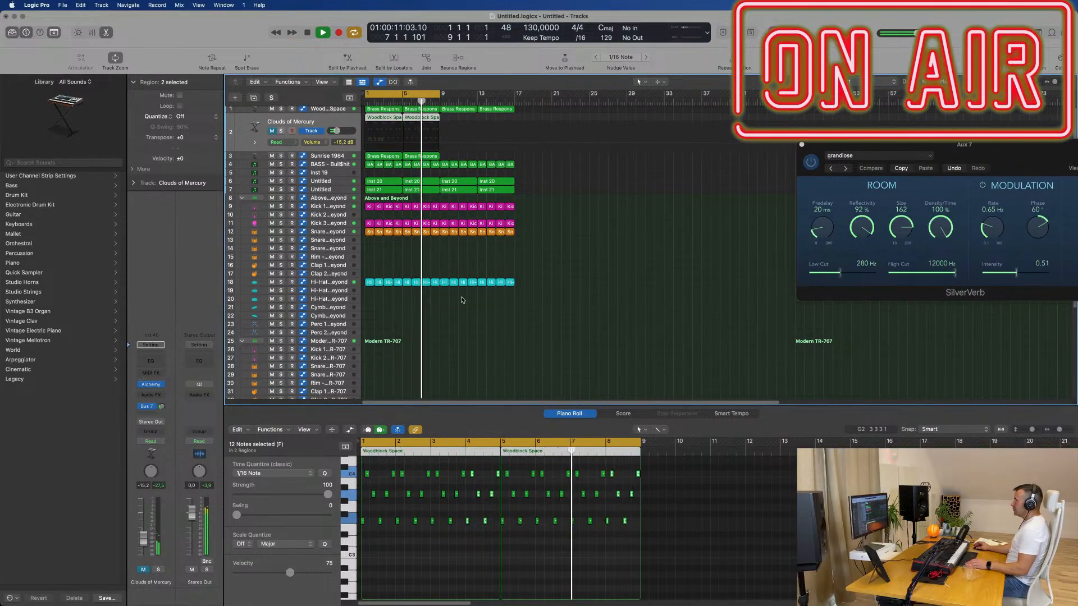
# - Mute the Untitled track containing the Inst 20 regions and the Sunrise 1984 track
pyautogui.press('super+Right')
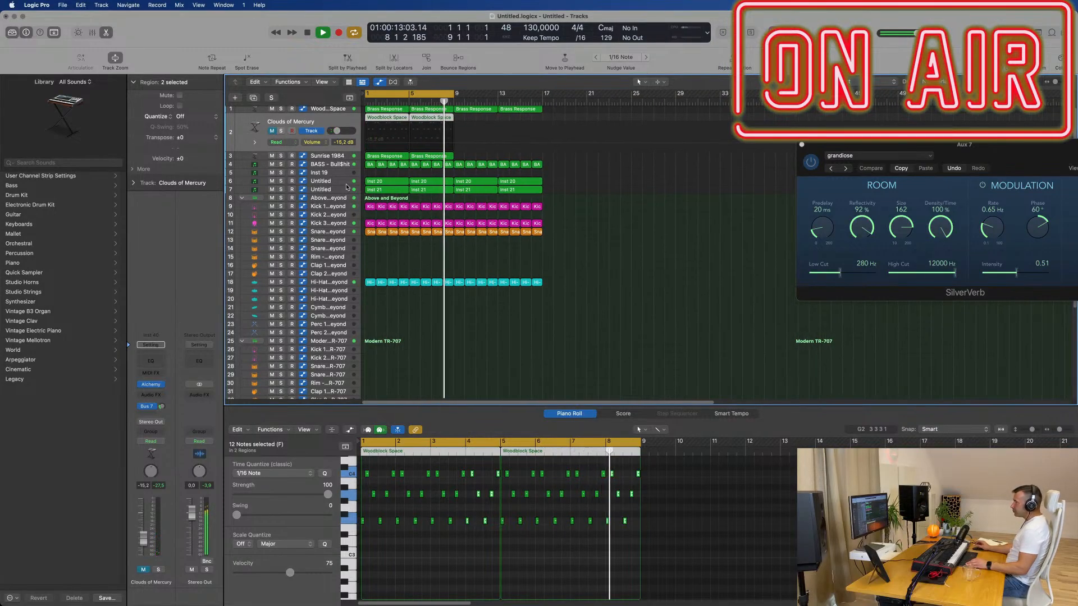
pyautogui.press('super+Right')
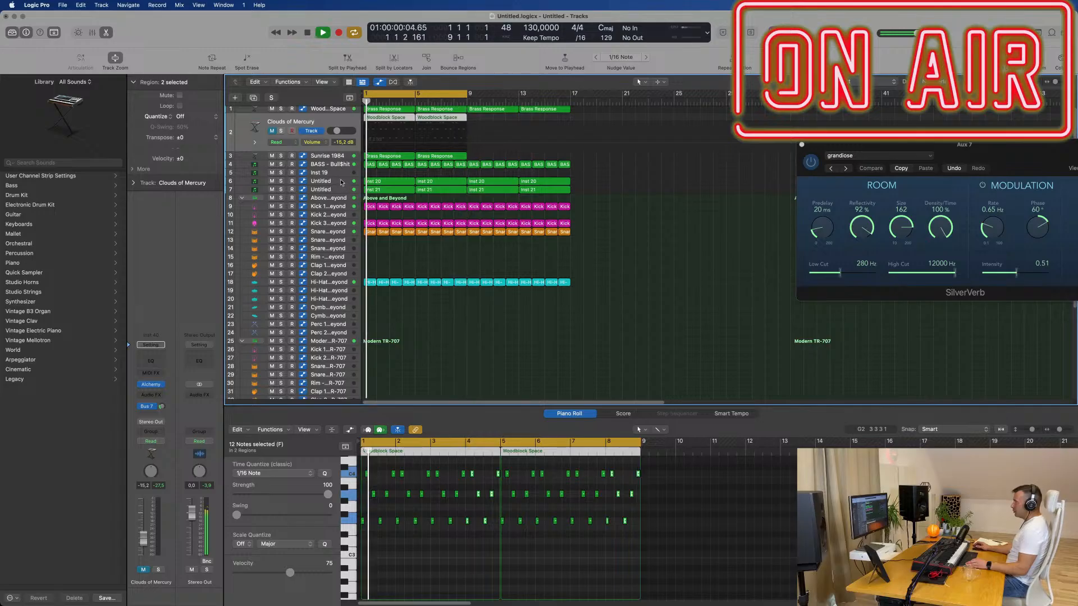
pyautogui.click(342, 182)
pyautogui.press('super+Left')
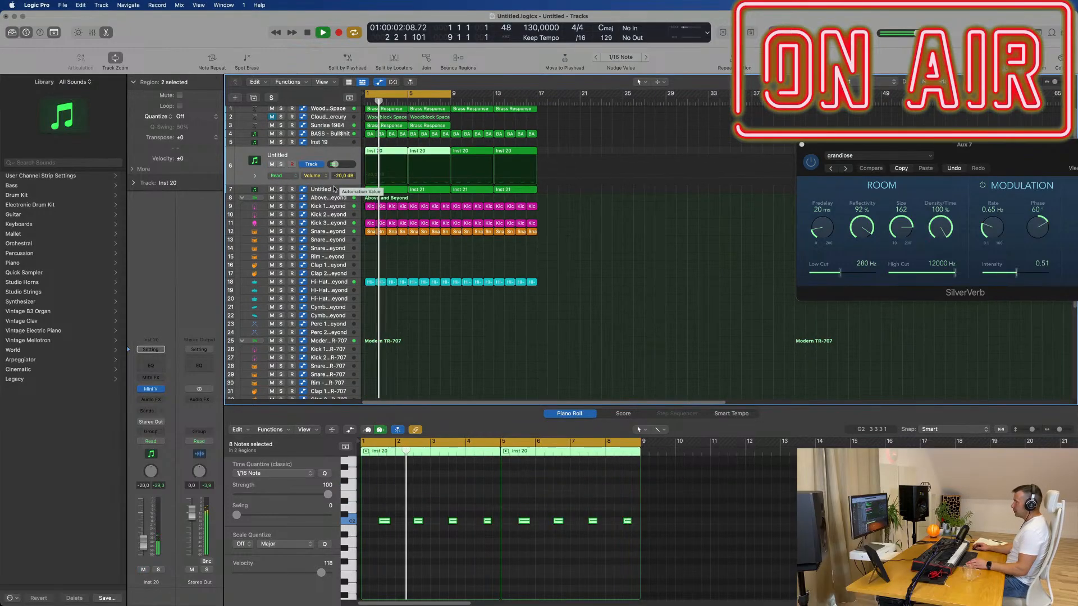
pyautogui.click(272, 164)
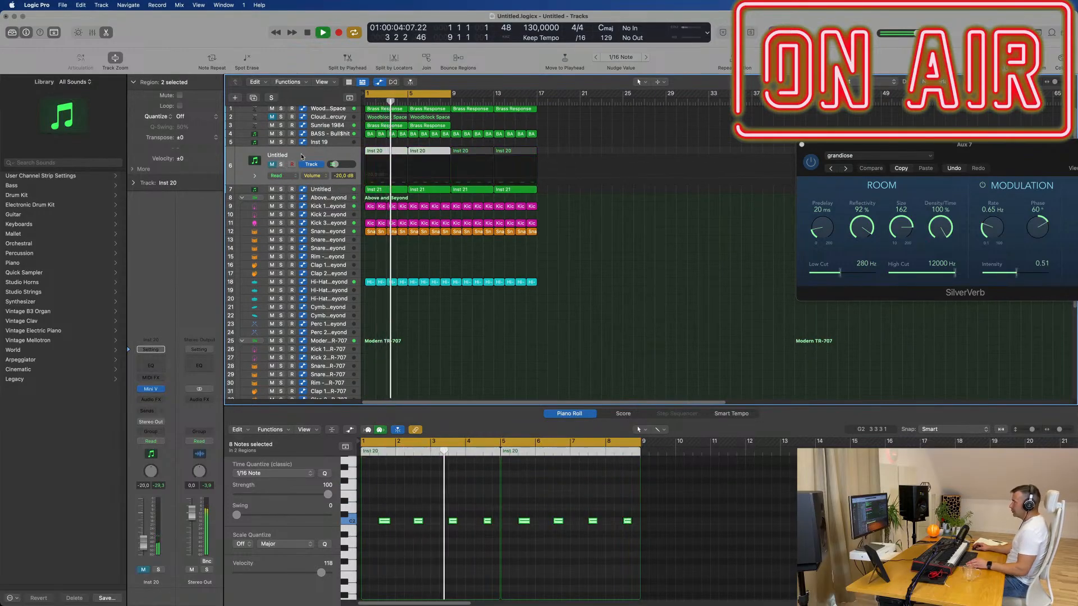
pyautogui.press('super+Right')
pyautogui.scroll(3, 496, 183)
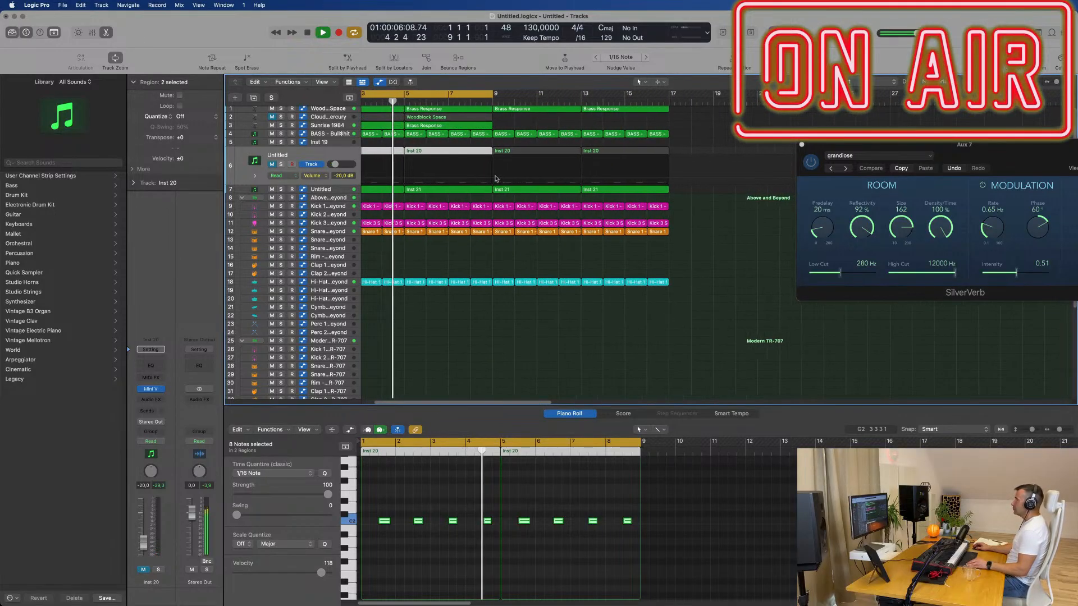
pyautogui.scroll(-4, 495, 183)
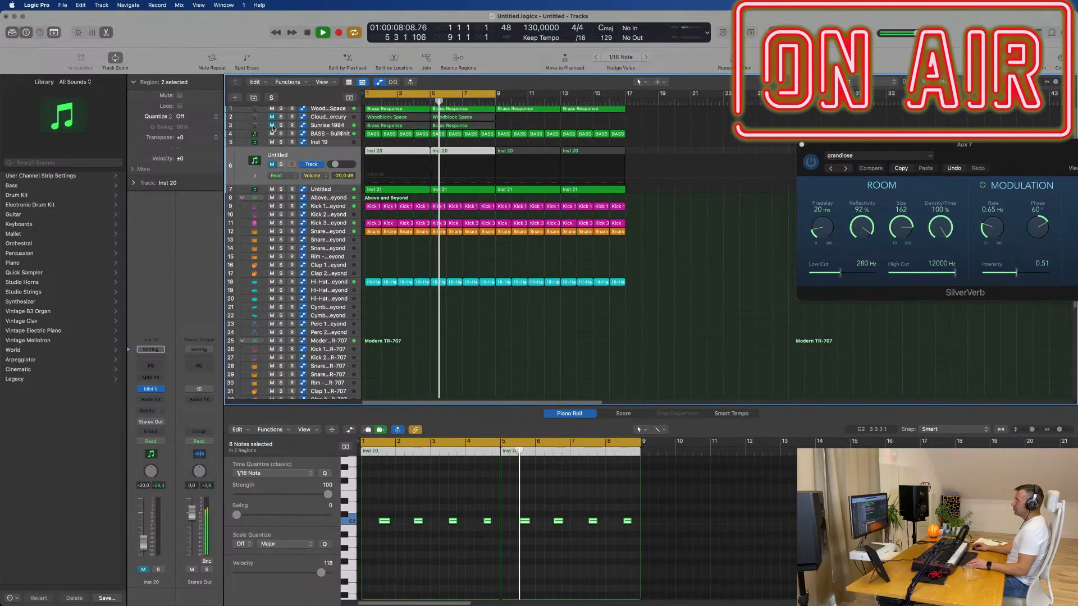
# - Unmute and select the Sunrise 1984 track, extend the cycle range to bar 17, and return playback to the start
pyautogui.click(320, 125)
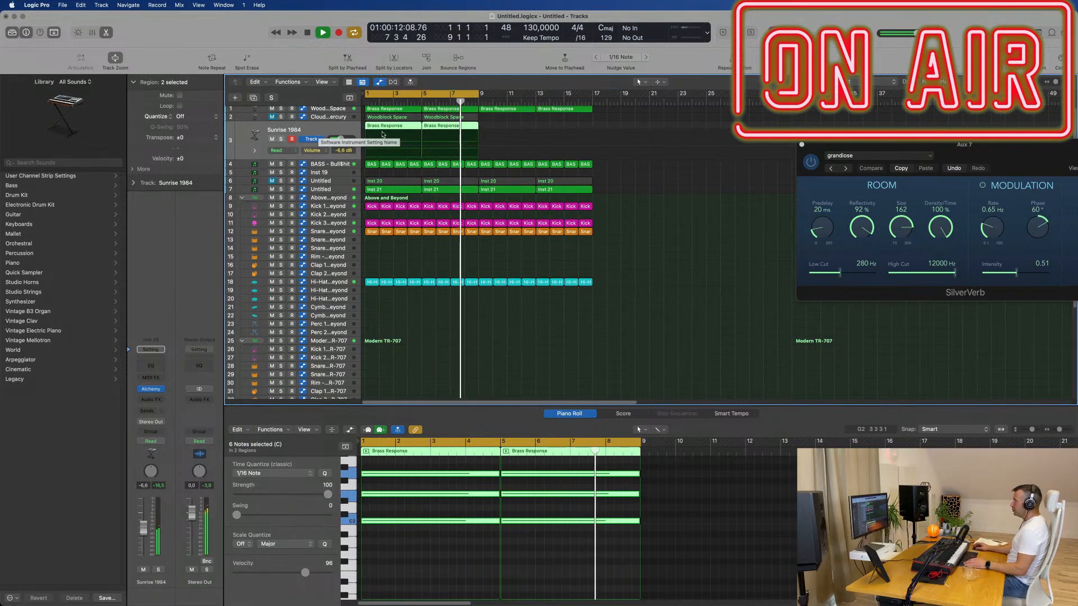
pyautogui.moveTo(478, 101); pyautogui.dragTo(594, 104)
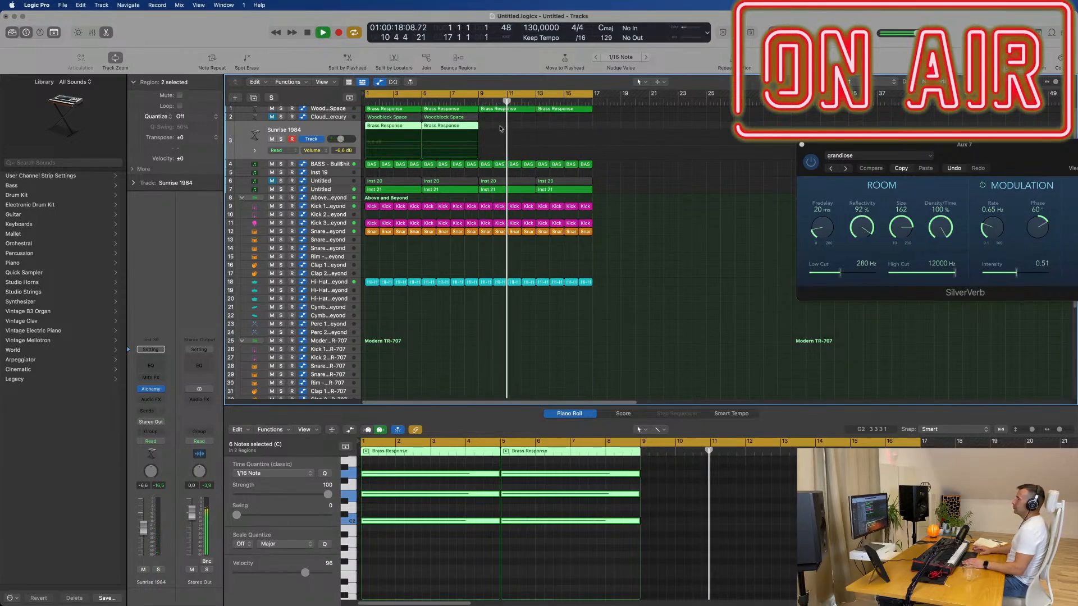
pyautogui.press('Return')
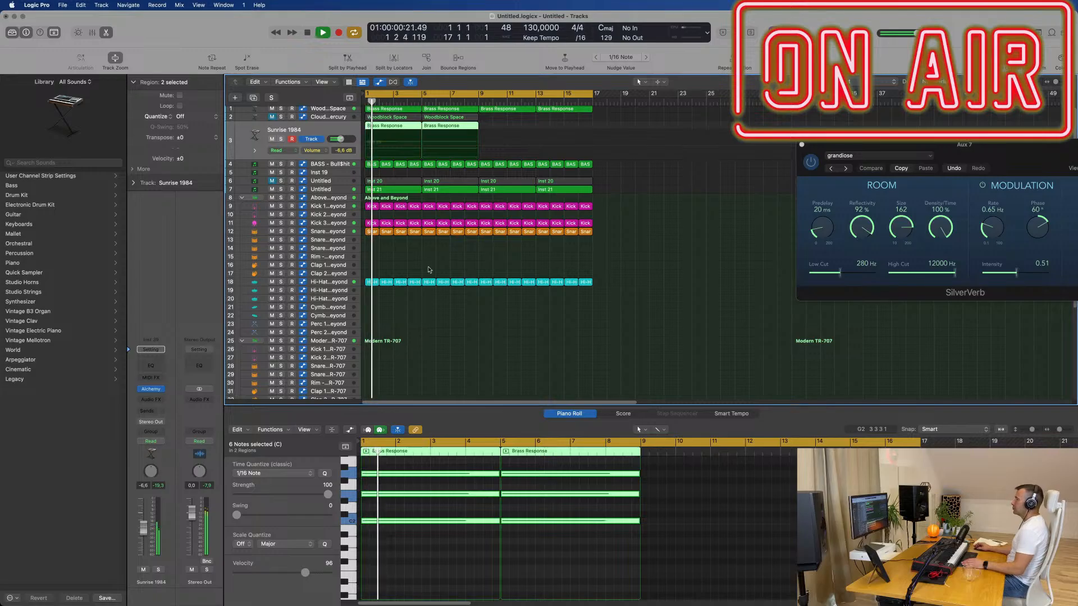
# - Repeat the two Brass Response regions on the Sunrise 1984 track so they fill the cycle up to bar 17
pyautogui.scroll(-4, 459, 266)
pyautogui.scroll(-4, 459, 265)
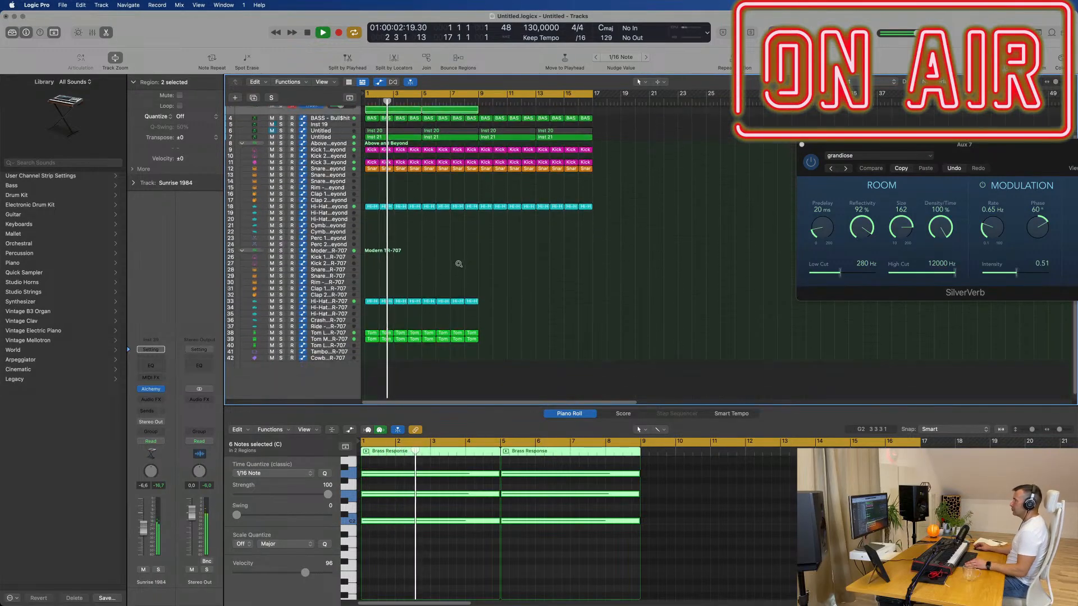
pyautogui.scroll(3, 467, 248)
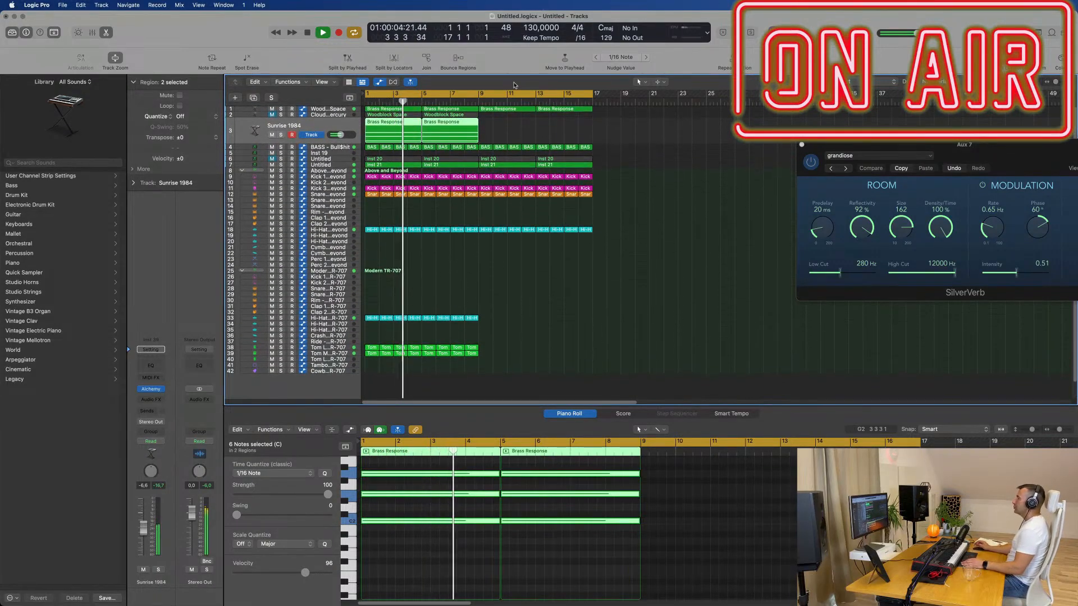
pyautogui.click(523, 133)
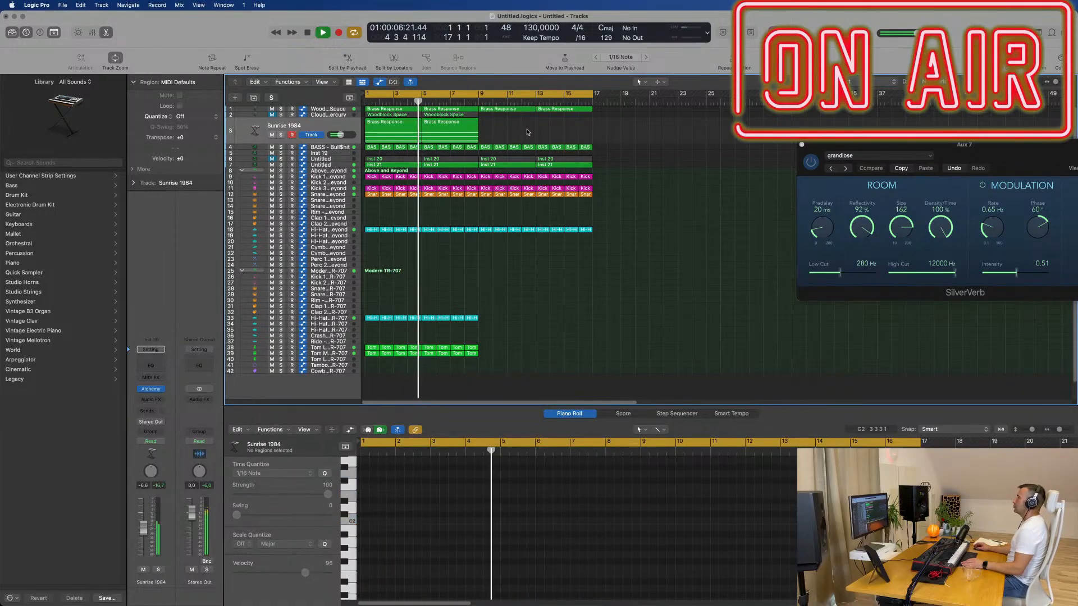
pyautogui.click(270, 134)
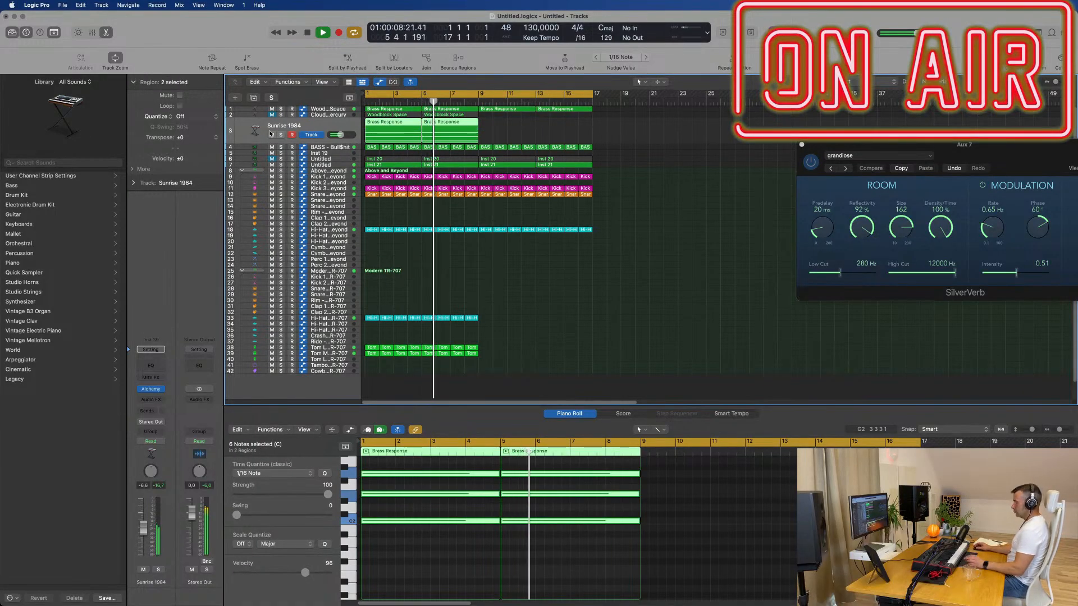
pyautogui.press('super+r')
pyautogui.click(290, 123)
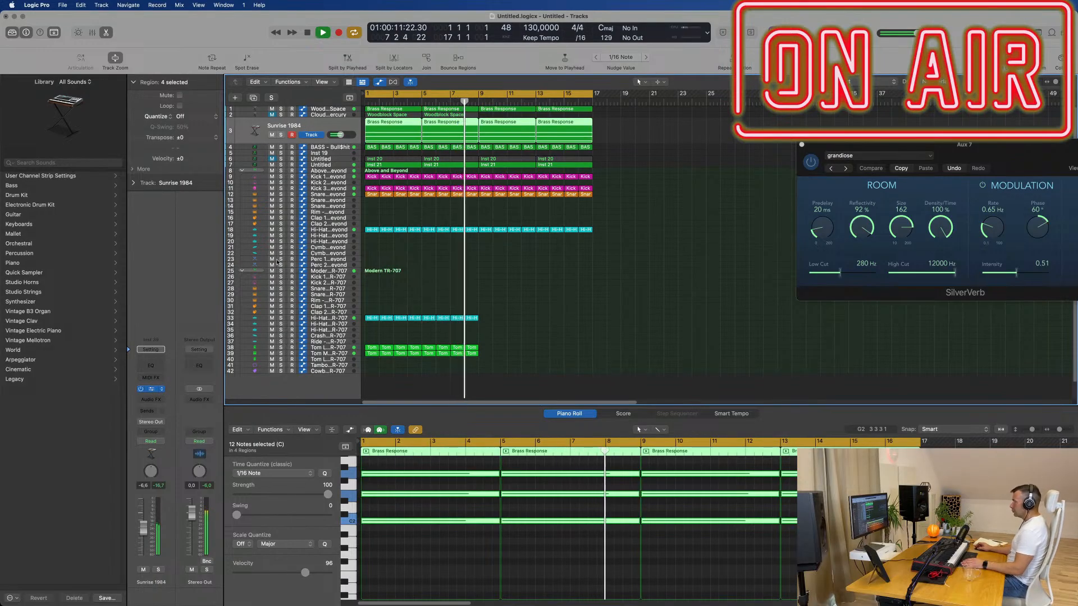
# - Repeat the Modern TR-707 hi-hat and tom regions up to bar 17, keeping the Sunrise 1984 instrument window clear of the arrangement
pyautogui.moveTo(611, 221); pyautogui.dragTo(1012, 178)
pyautogui.moveTo(529, 306); pyautogui.dragTo(347, 386)
pyautogui.press('super+r')
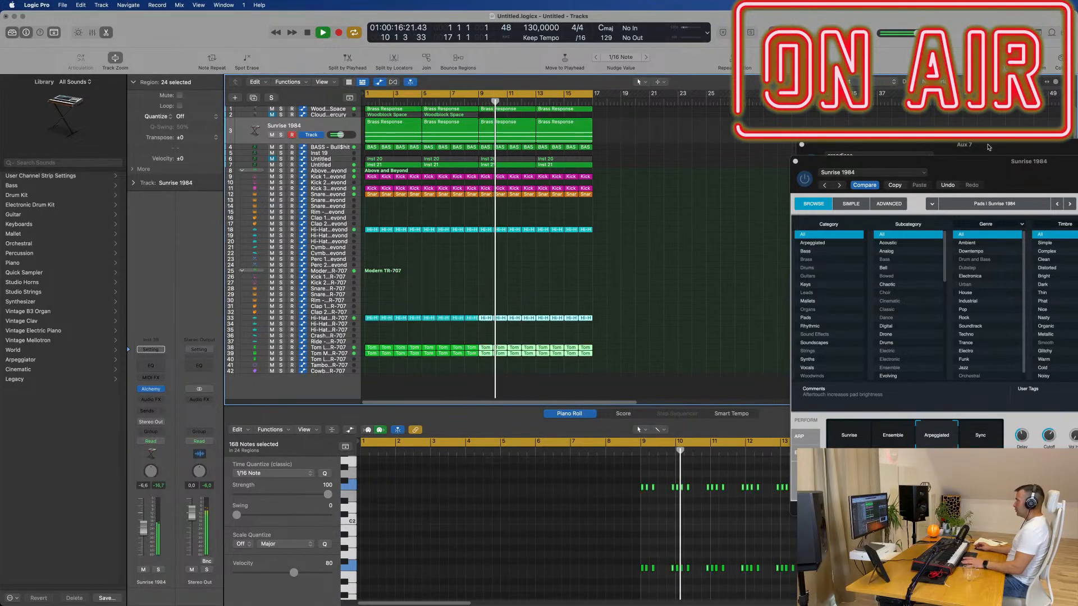
pyautogui.moveTo(1015, 168); pyautogui.dragTo(884, 127)
pyautogui.press('Return')
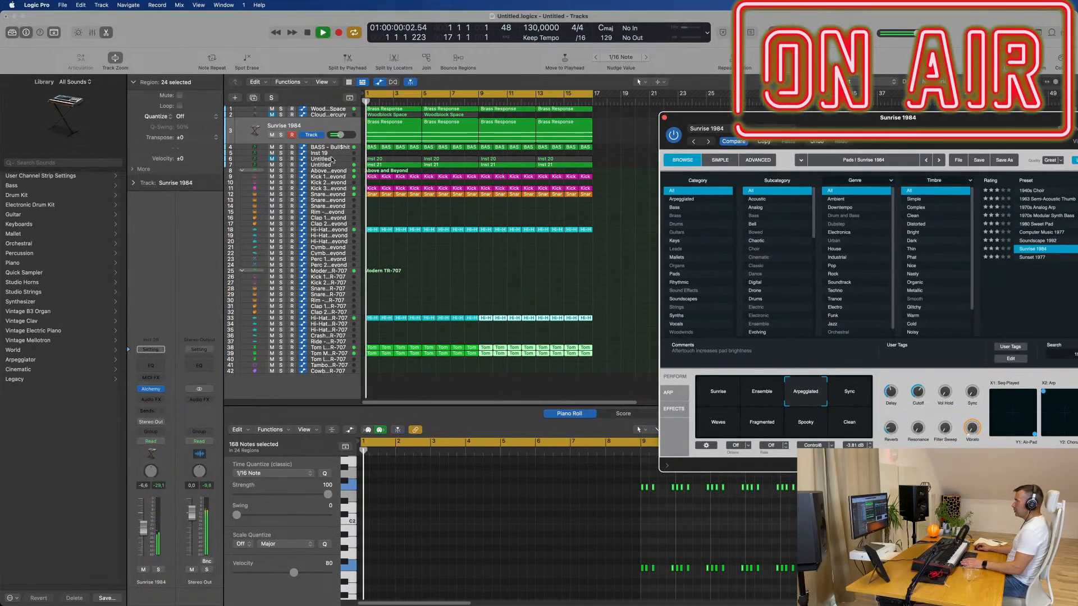
# - Copy the first Brass Response region from the Sunrise 1984 track to the start of the empty Inst 19 track
pyautogui.click(333, 158)
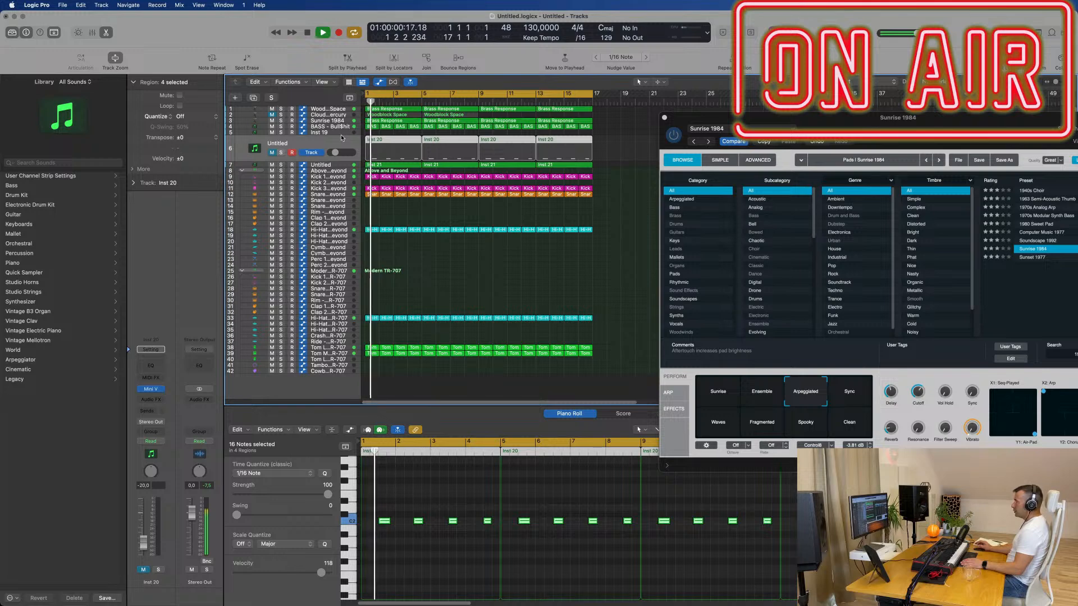
pyautogui.click(341, 133)
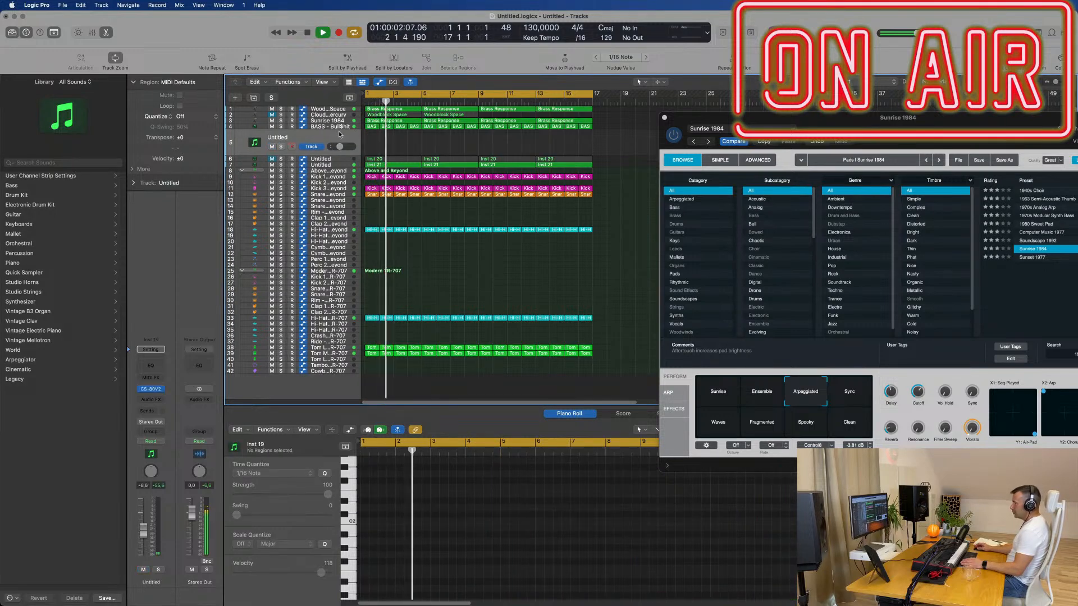
pyautogui.press('Return')
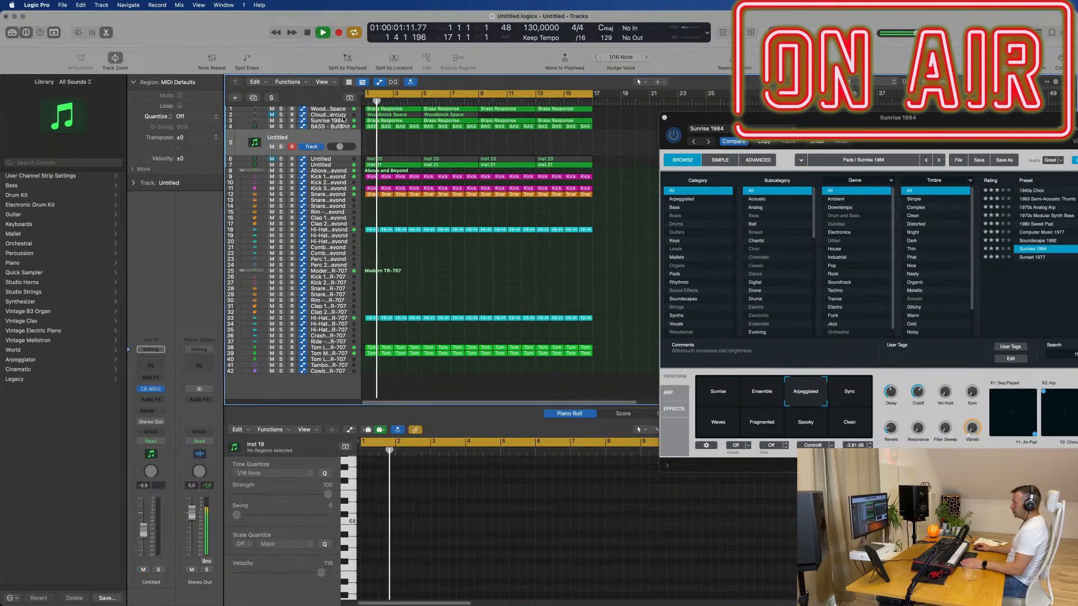
pyautogui.click(389, 123)
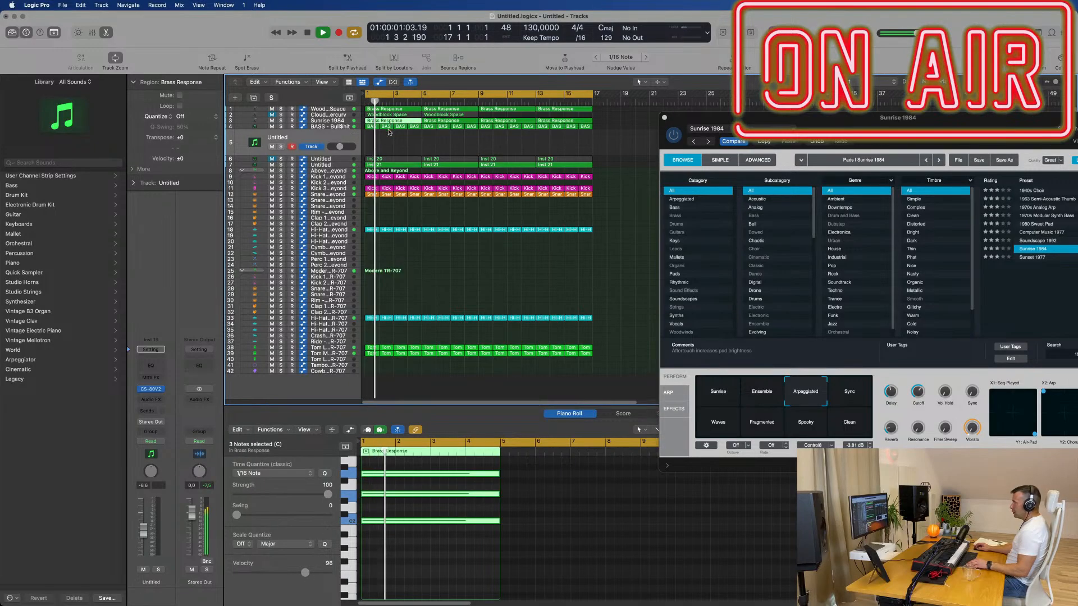
pyautogui.moveTo(389, 132); pyautogui.dragTo(395, 149)
pyautogui.press('Return')
pyautogui.press('space')
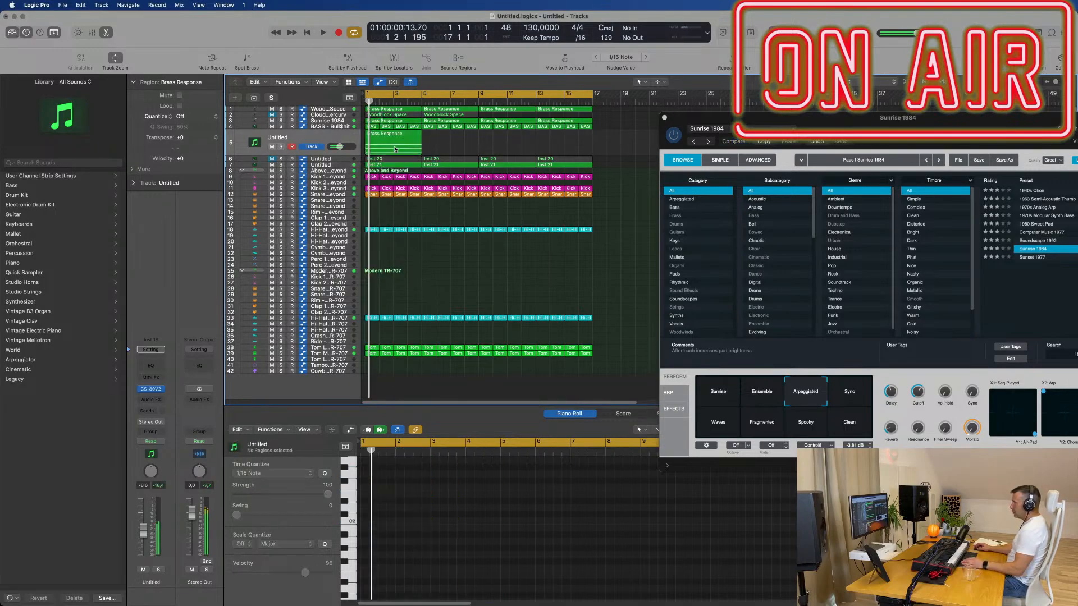
# - Repeat the copied Brass Response region three times up to bar 17 and select all four regions on the track
pyautogui.click(380, 150)
pyautogui.press('super+r')
pyautogui.press('super+r')
pyautogui.press('super+r')
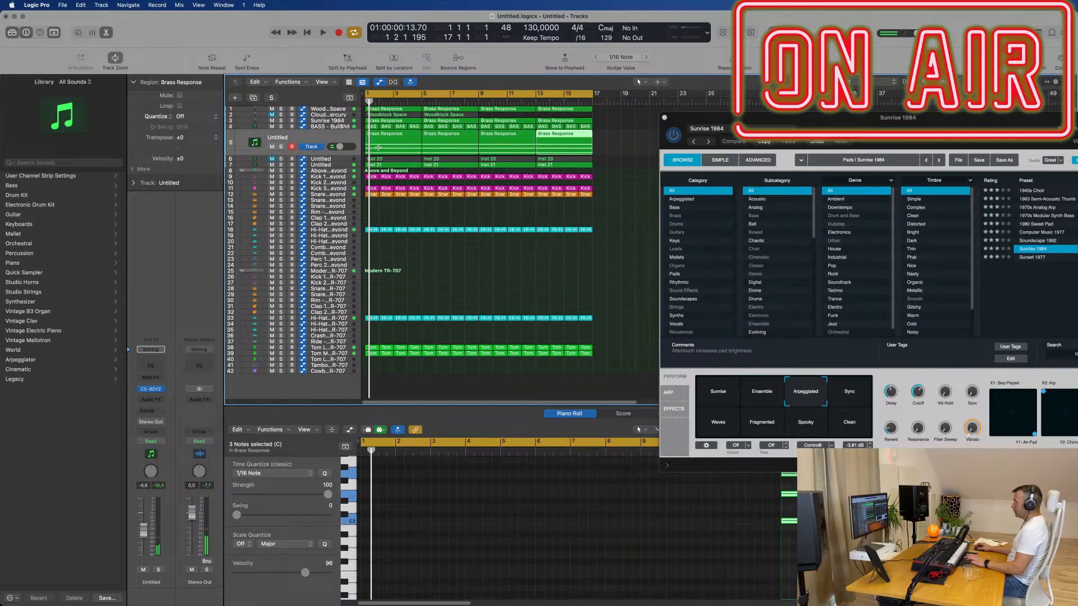
pyautogui.click(339, 134)
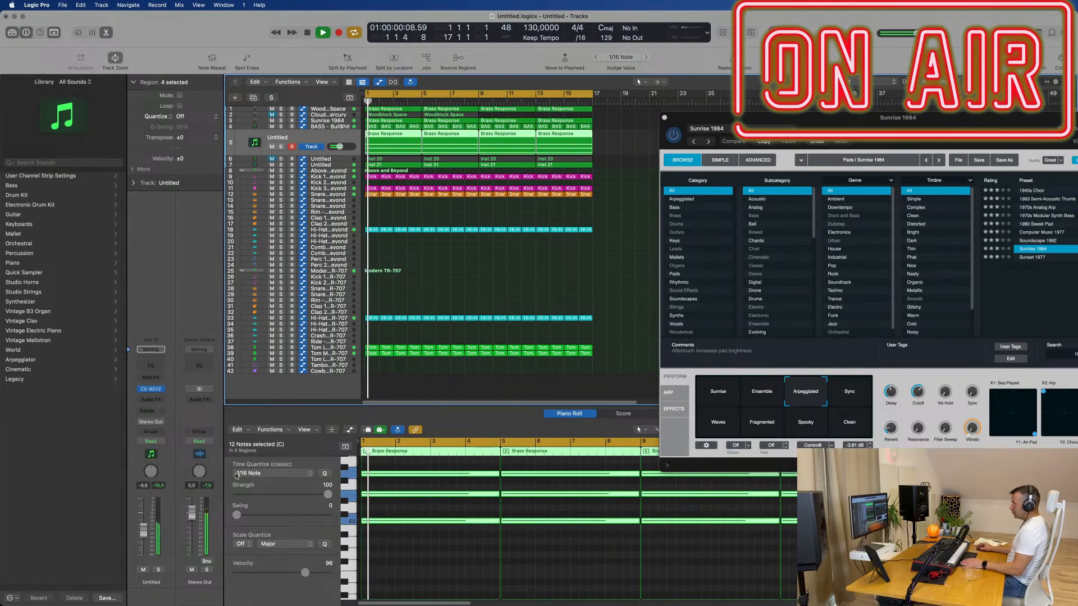
# - Select all notes inside the four copied Brass Response regions in the piano roll and delete them
pyautogui.click(437, 585)
pyautogui.press('space')
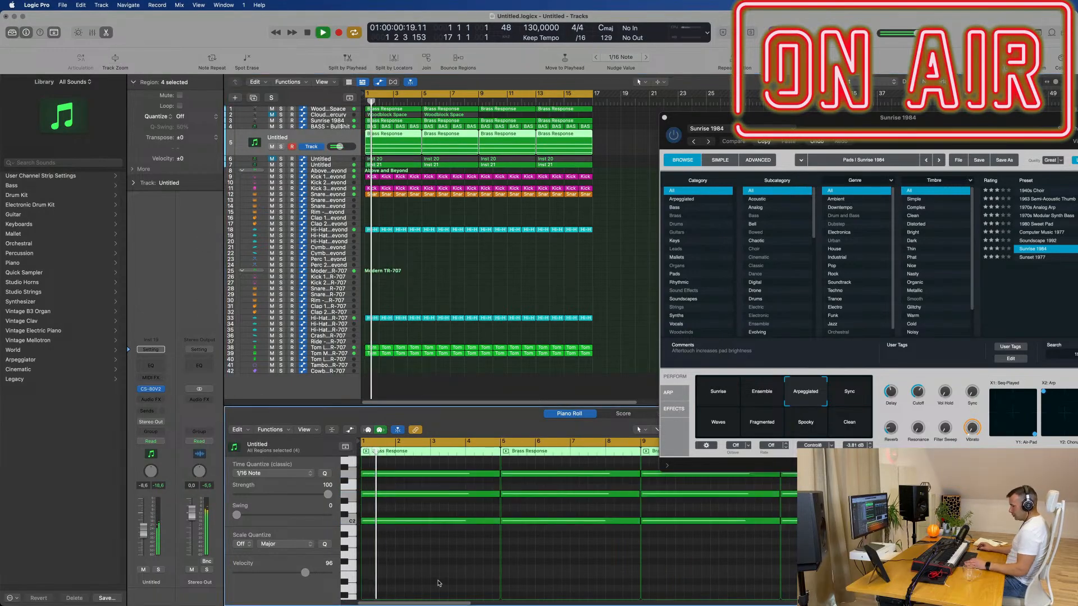
pyautogui.press('super+a')
pyautogui.press('Delete')
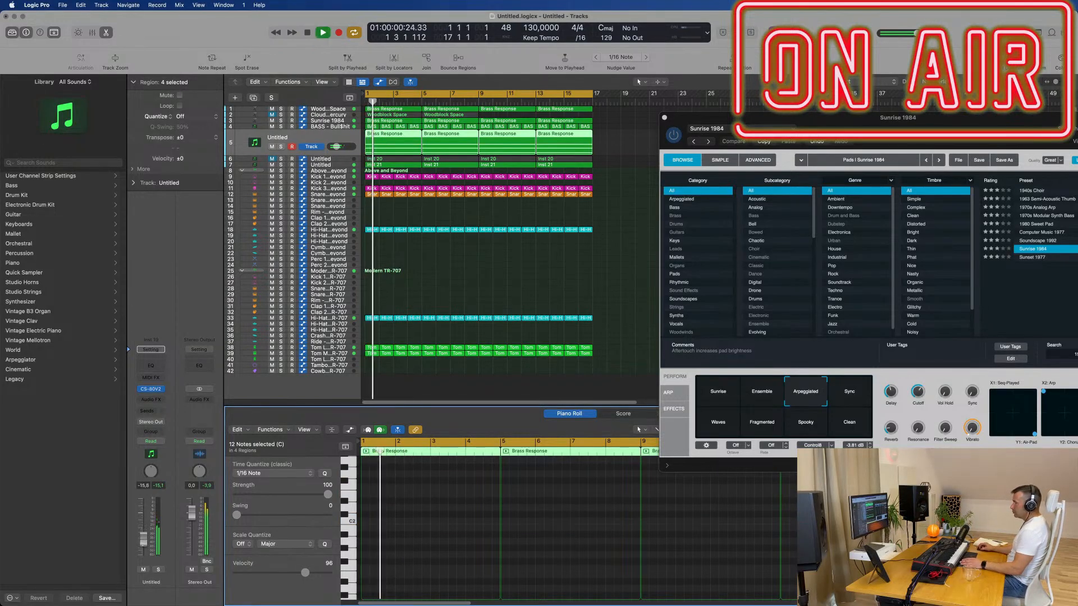
# - Open the Untitled track's CS-80V2 instrument and delete the four Brass Response regions from that track
pyautogui.click(152, 389)
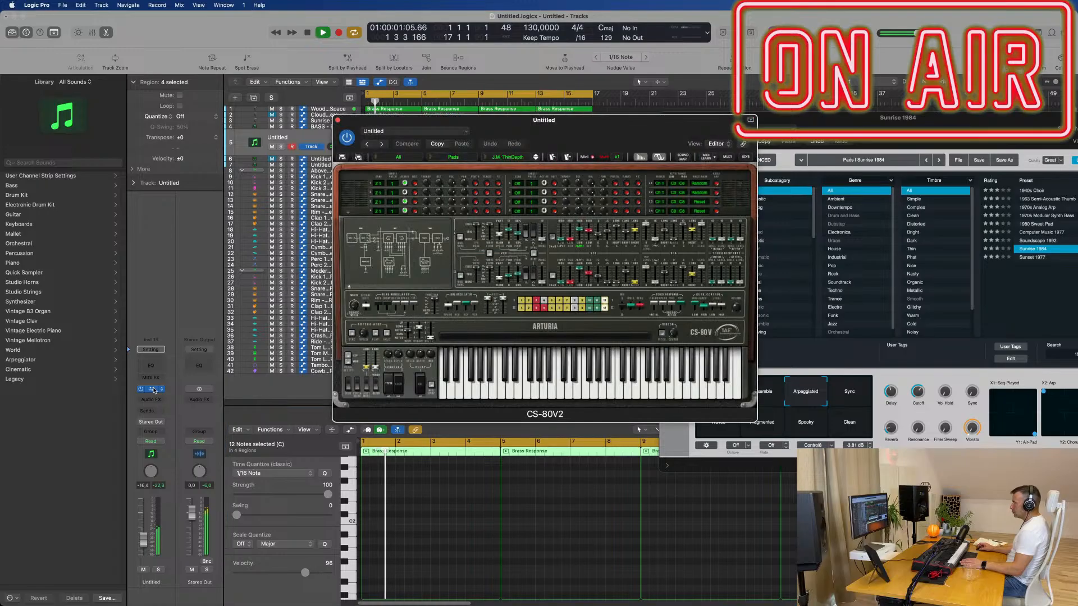
pyautogui.moveTo(543, 118); pyautogui.dragTo(880, 123)
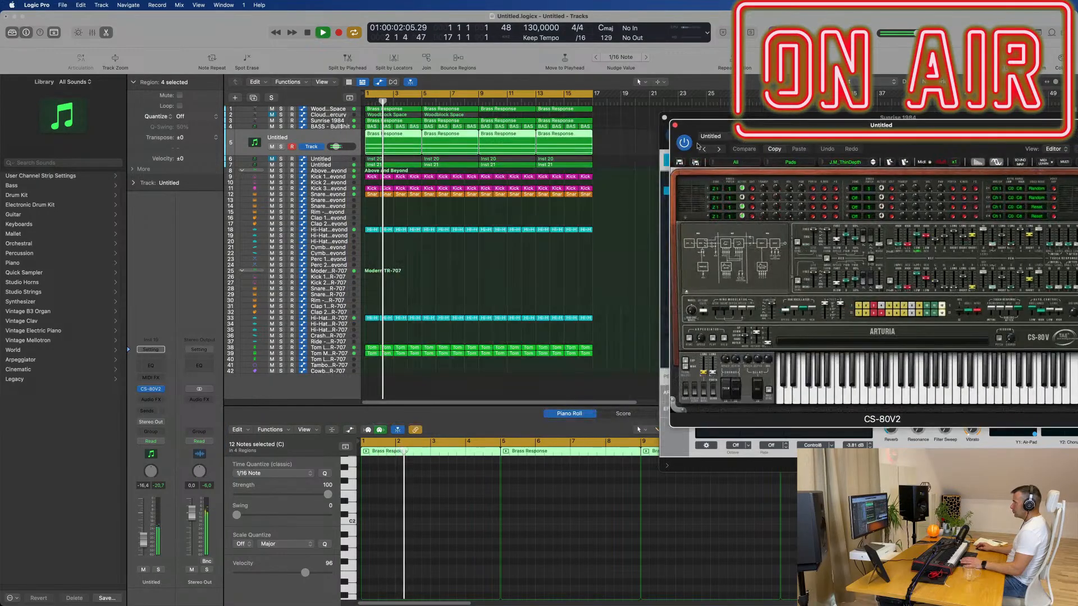
pyautogui.click(334, 144)
pyautogui.press('Delete')
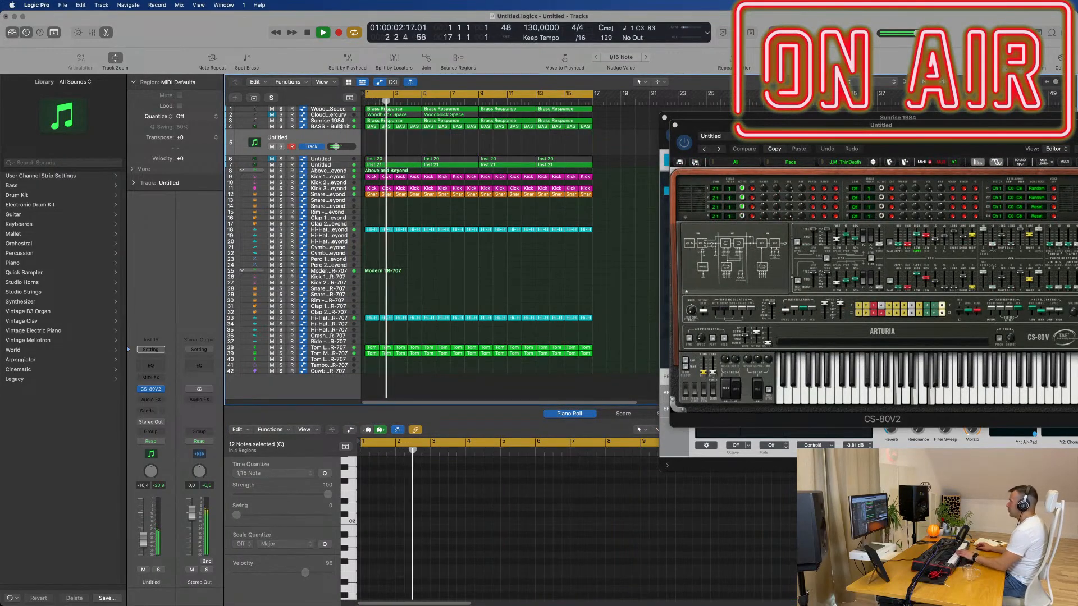
pyautogui.moveTo(910, 139); pyautogui.dragTo(659, 158)
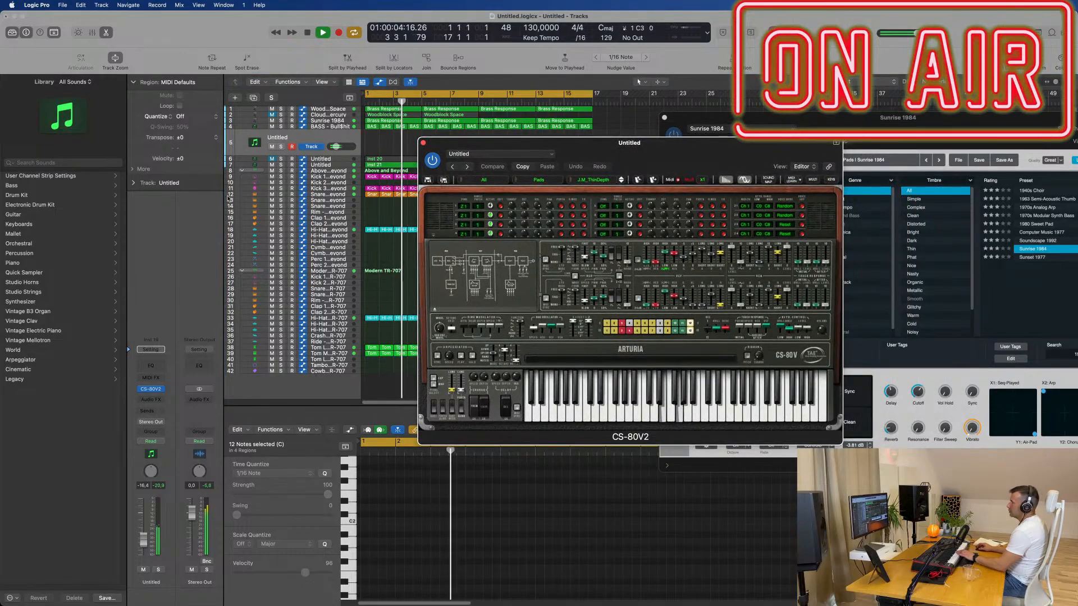
# - Raise the CS-80V2 track's volume to -13.2 dB and load the J.M_ThinDepth2 preset while the loop plays from the start
pyautogui.press('Return')
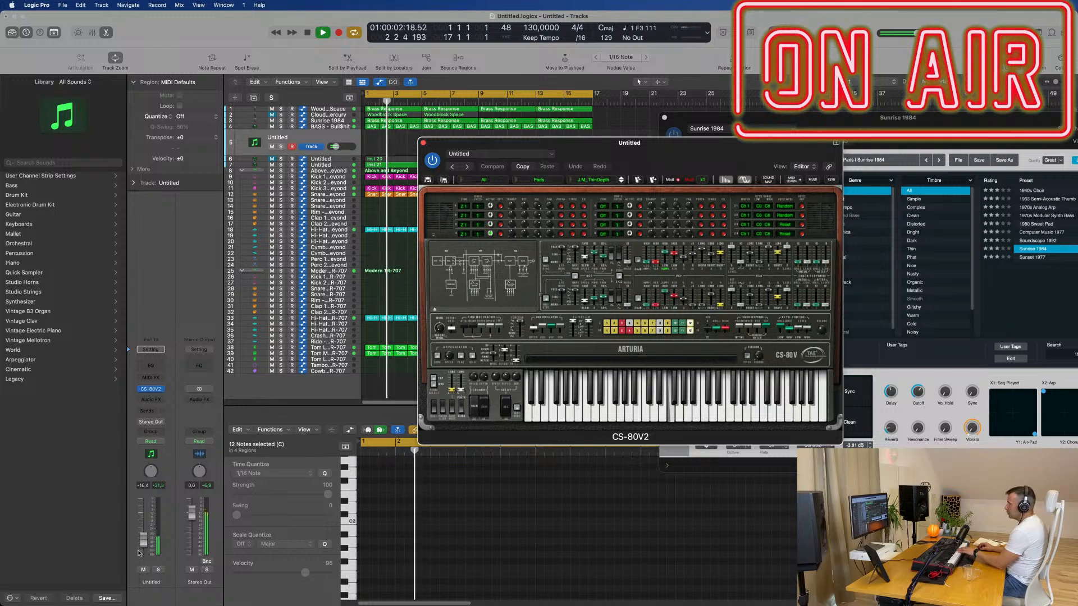
pyautogui.moveTo(336, 147); pyautogui.dragTo(337, 146)
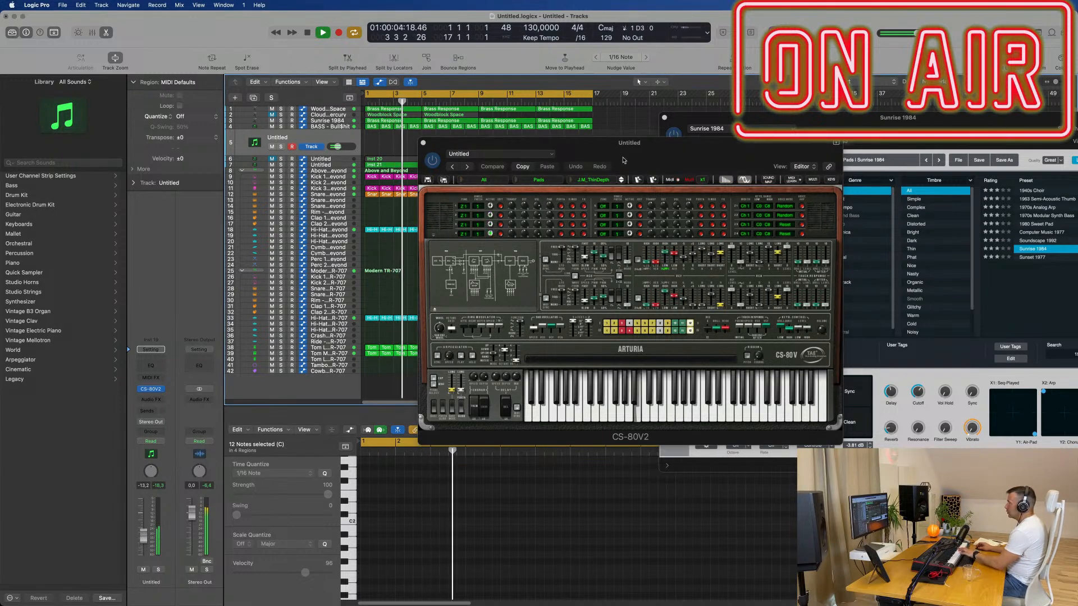
pyautogui.click(621, 186)
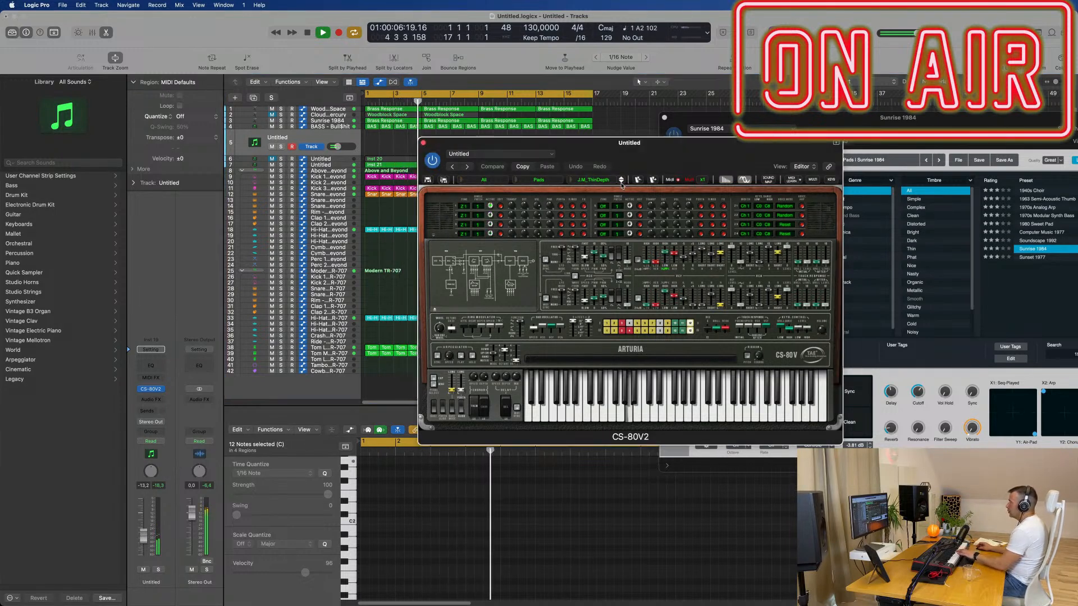
pyautogui.click(622, 182)
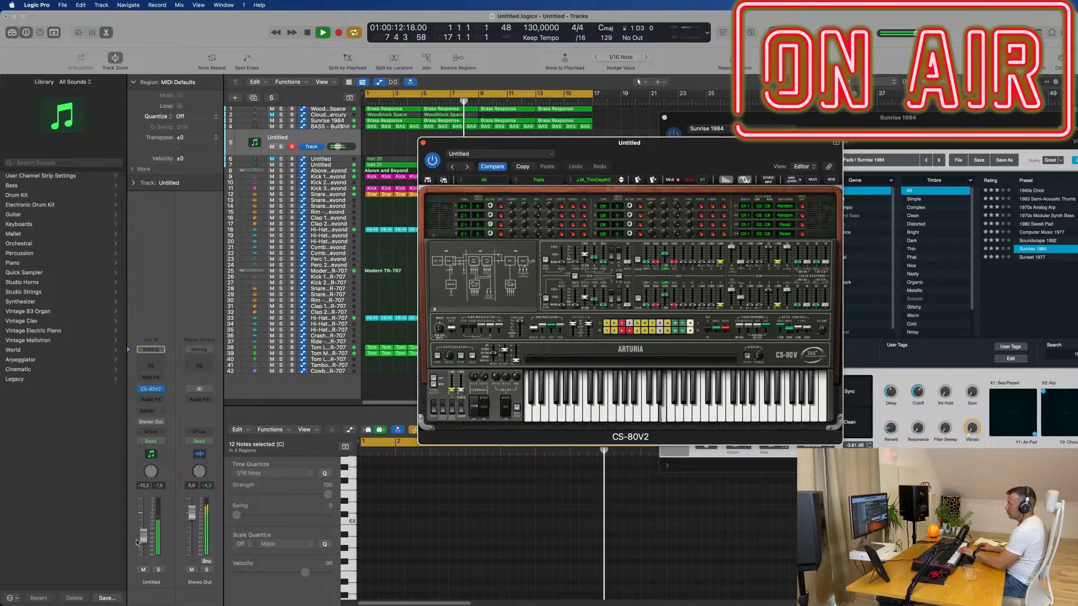
# - Add a send from the CS-80V2 track to Bus 7, routed to the Aux 7 reverb
pyautogui.click(147, 411)
pyautogui.moveTo(156, 427)
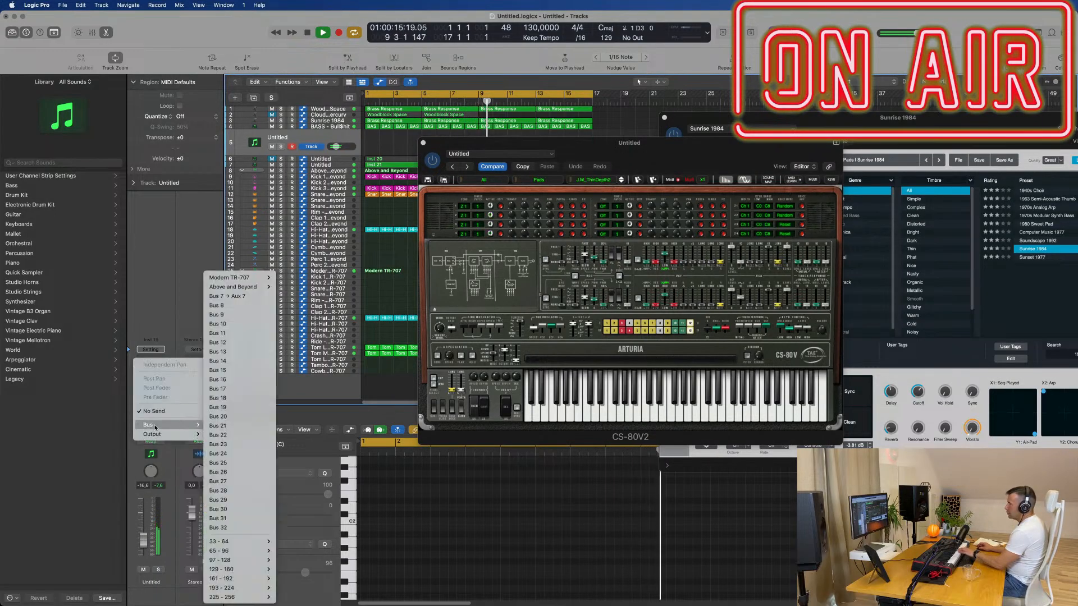
pyautogui.click(228, 296)
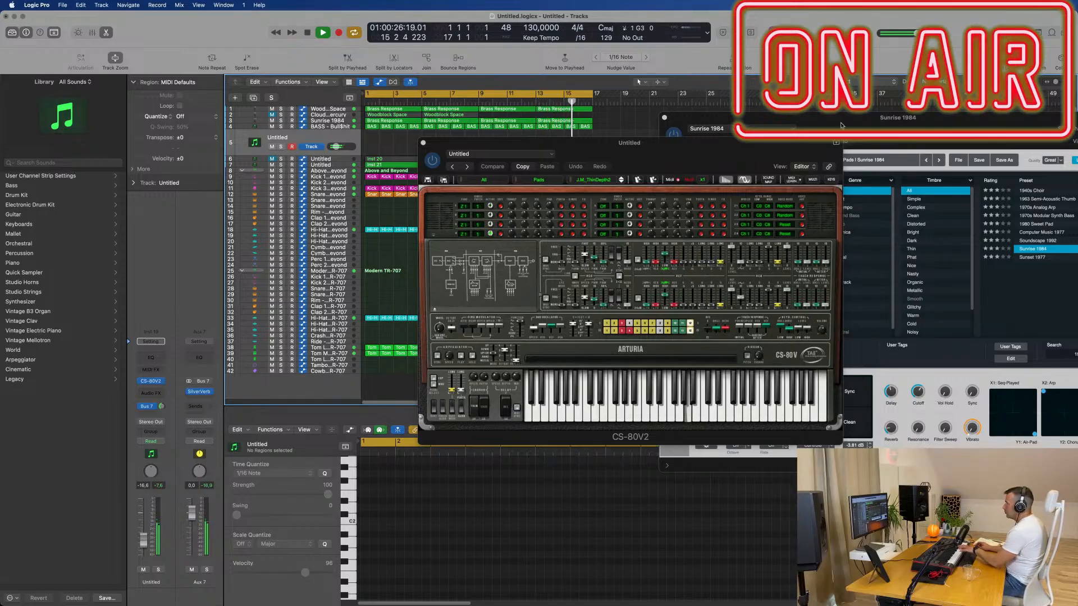
# - Audition the CS-80V2's Big_Phasin preset and the Classic preset after it, and lower the track's volume to -22.5 dB
pyautogui.click(621, 182)
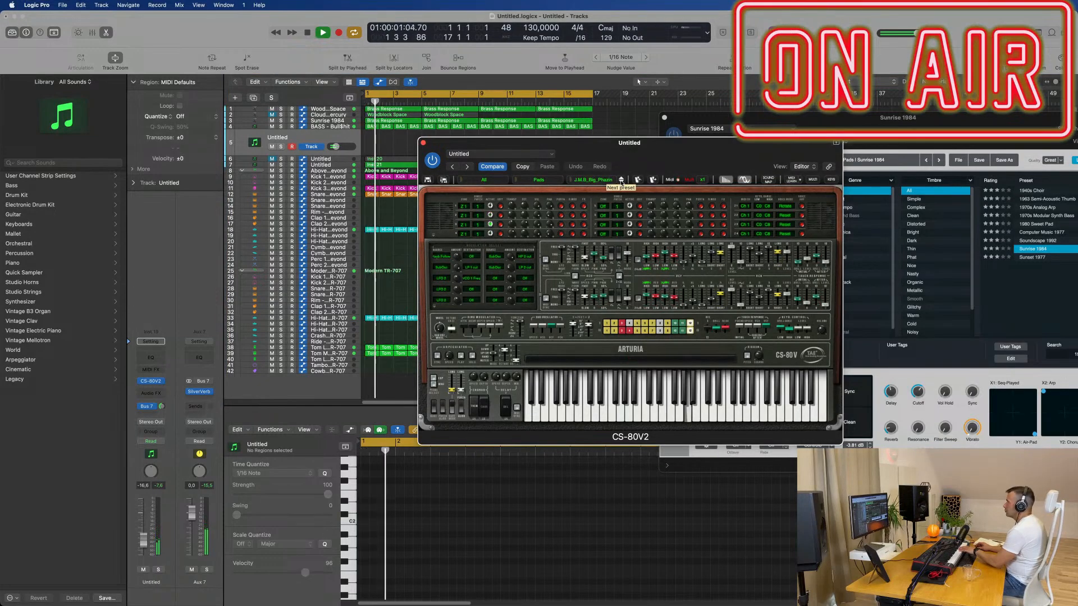
pyautogui.click(621, 182)
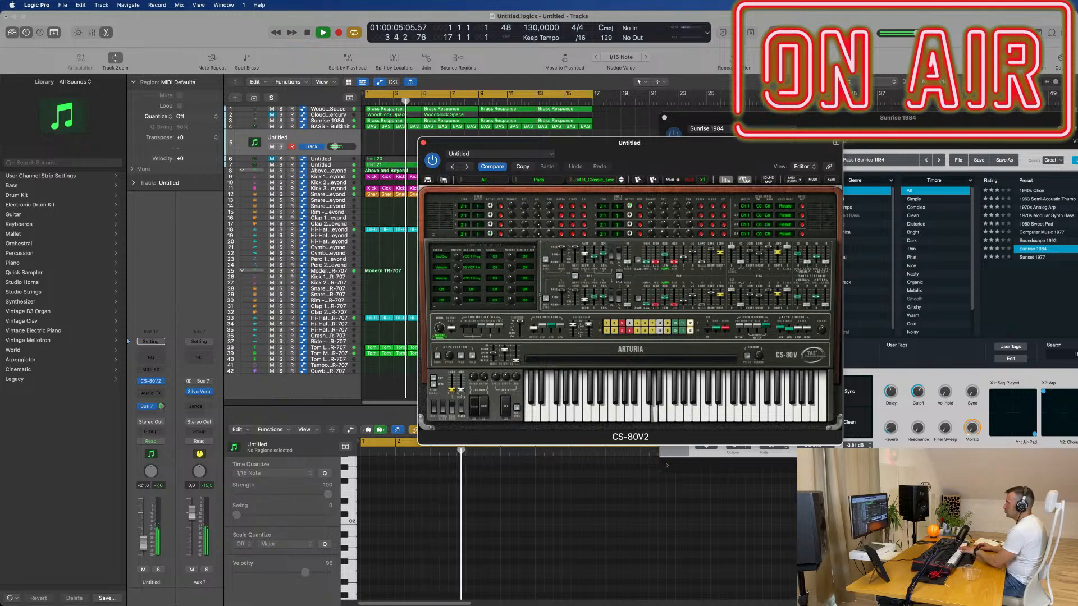
pyautogui.moveTo(146, 539); pyautogui.dragTo(144, 549)
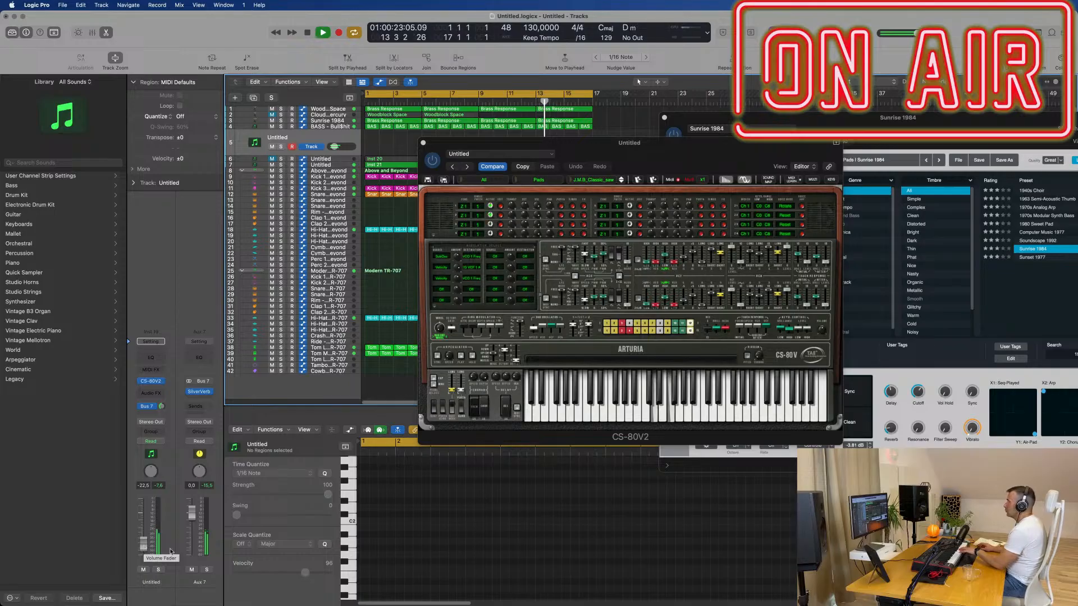
# - Audition the CS-80V2's J.M.B_Exotic preset, set the track's volume to -15.8 dB, and load the J.M.B_Full_power preset
pyautogui.click(622, 182)
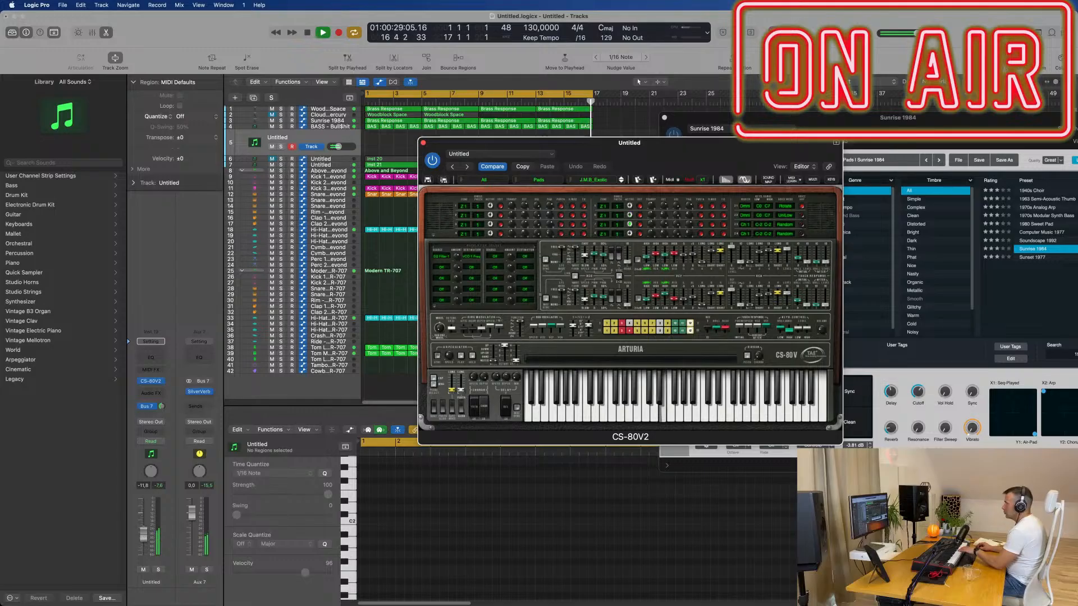
pyautogui.moveTo(143, 534); pyautogui.dragTo(144, 537)
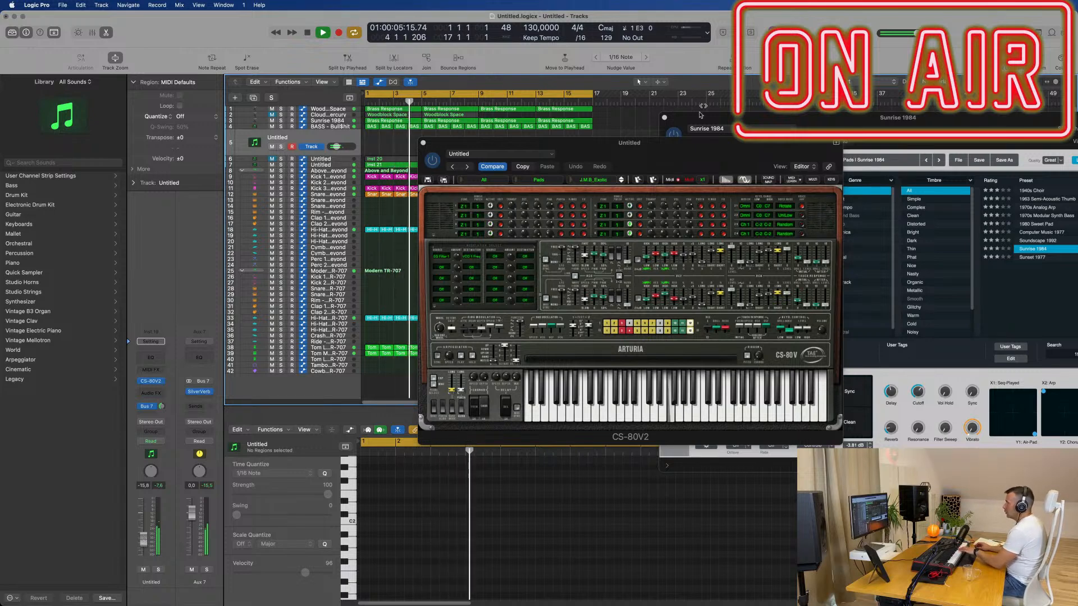
pyautogui.click(621, 183)
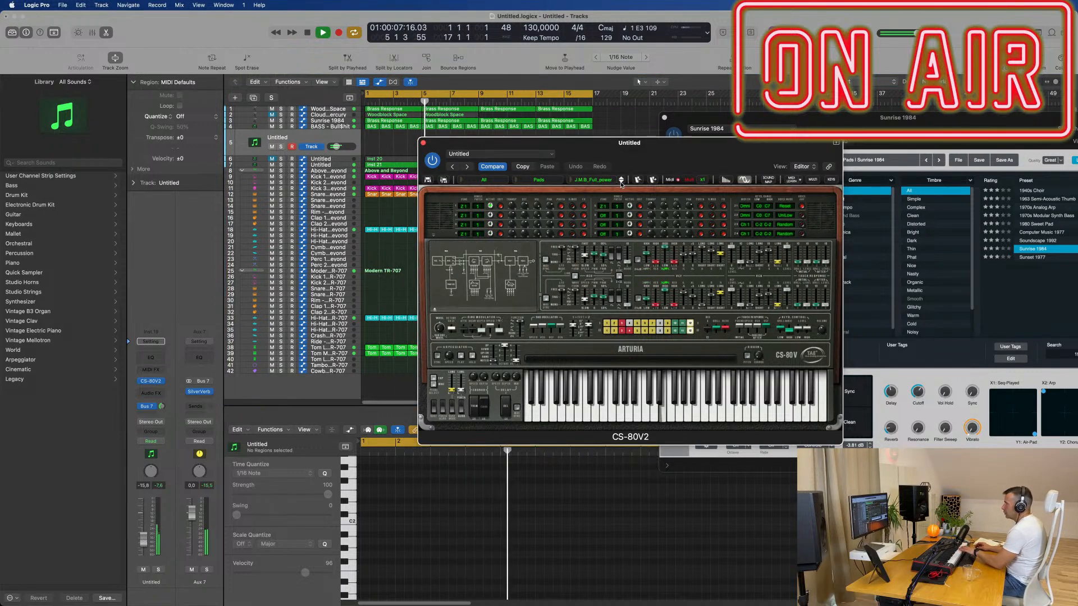
# - Audition the CS-80V2's J.M.B_Long_portam and J.M.B_Oh_two_Pad presets and raise the track's volume to -14.6 dB
pyautogui.click(621, 182)
pyautogui.click(621, 183)
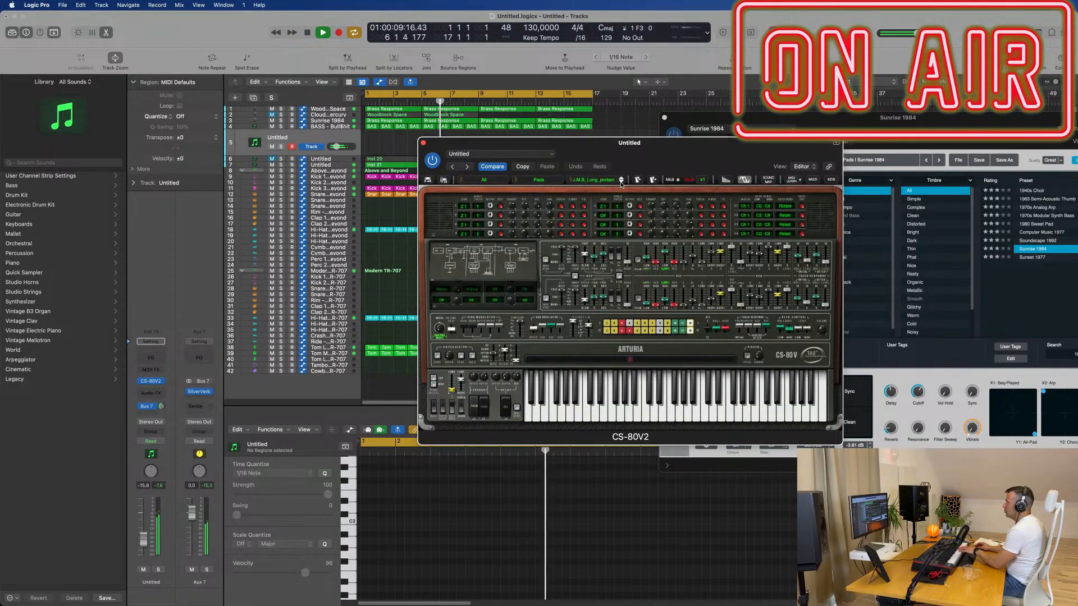
pyautogui.click(622, 183)
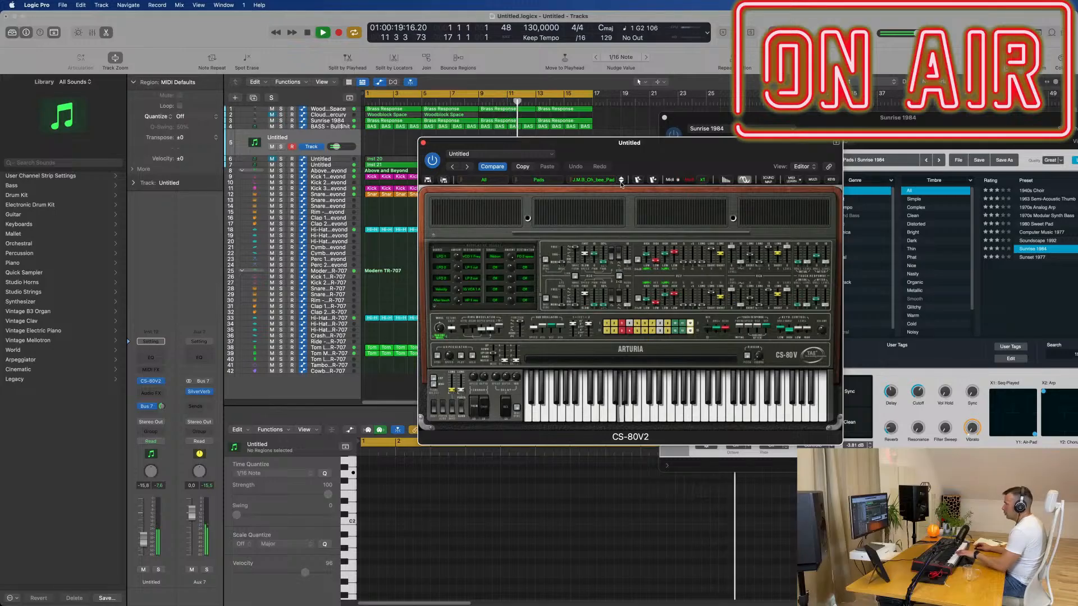
pyautogui.click(144, 541)
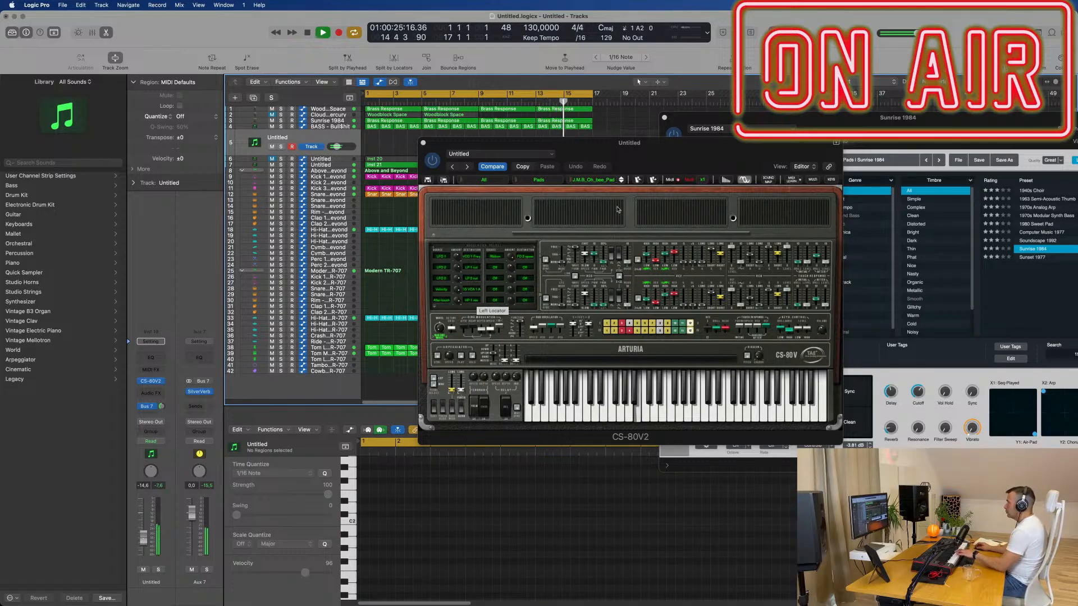
# - Step on through the CS-80V2 pads, auditioning J.M.B_Phasing_Pad, the Slow_S&H pads and J.M.B_Soft_5th_Pad, and load the Sweep-n_Whe preset
pyautogui.click(621, 183)
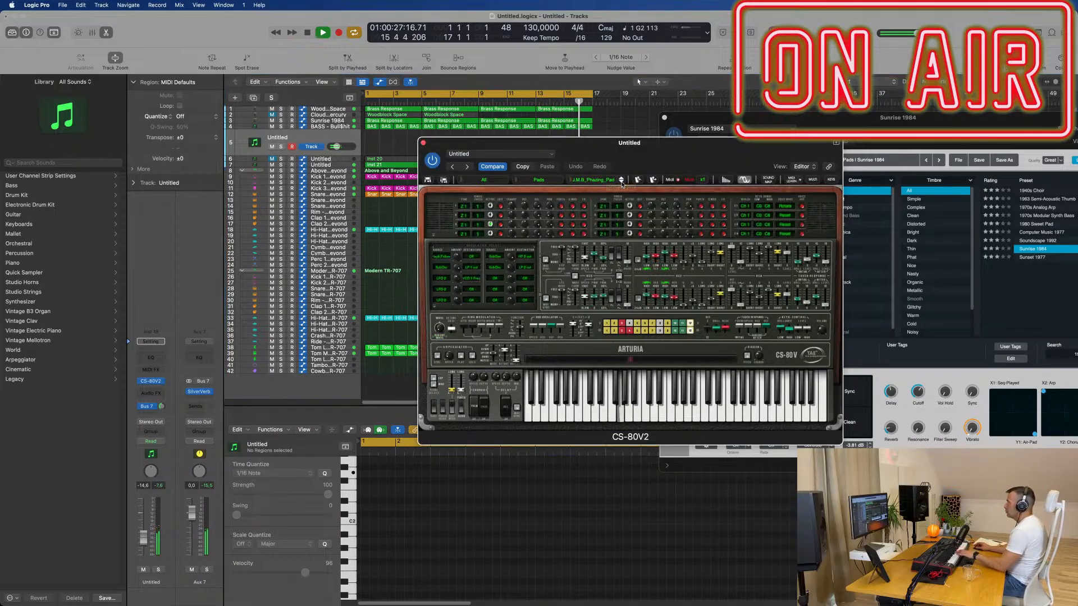
pyautogui.click(622, 183)
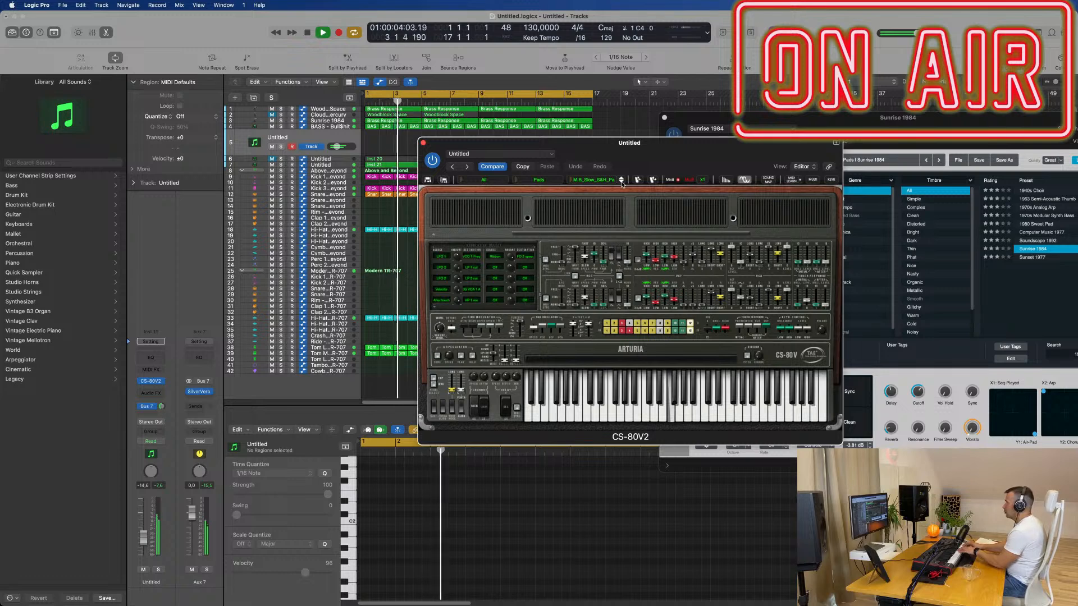
pyautogui.click(621, 183)
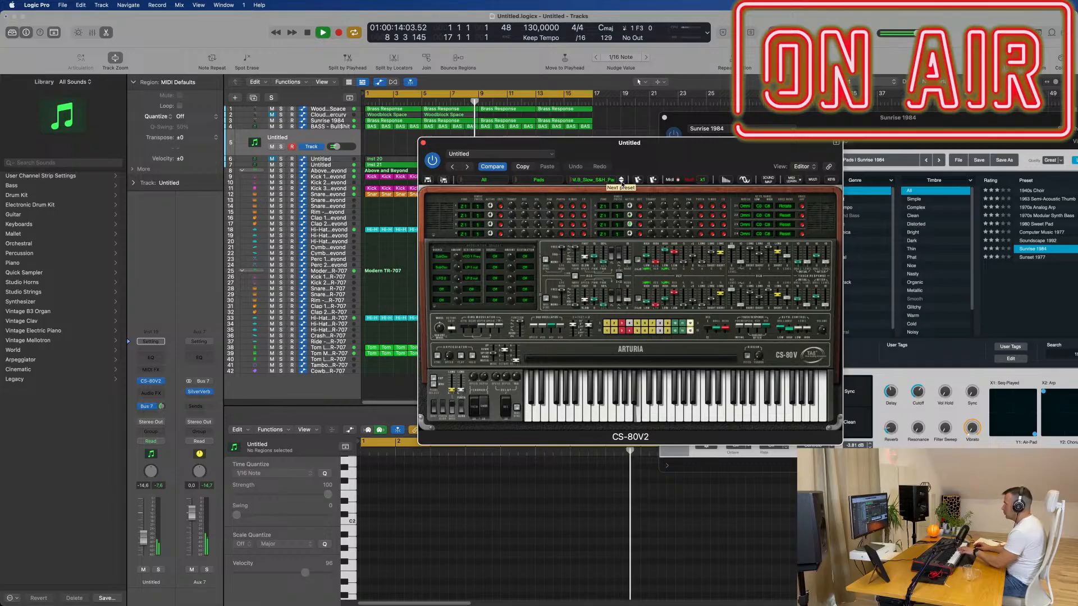
pyautogui.click(622, 180)
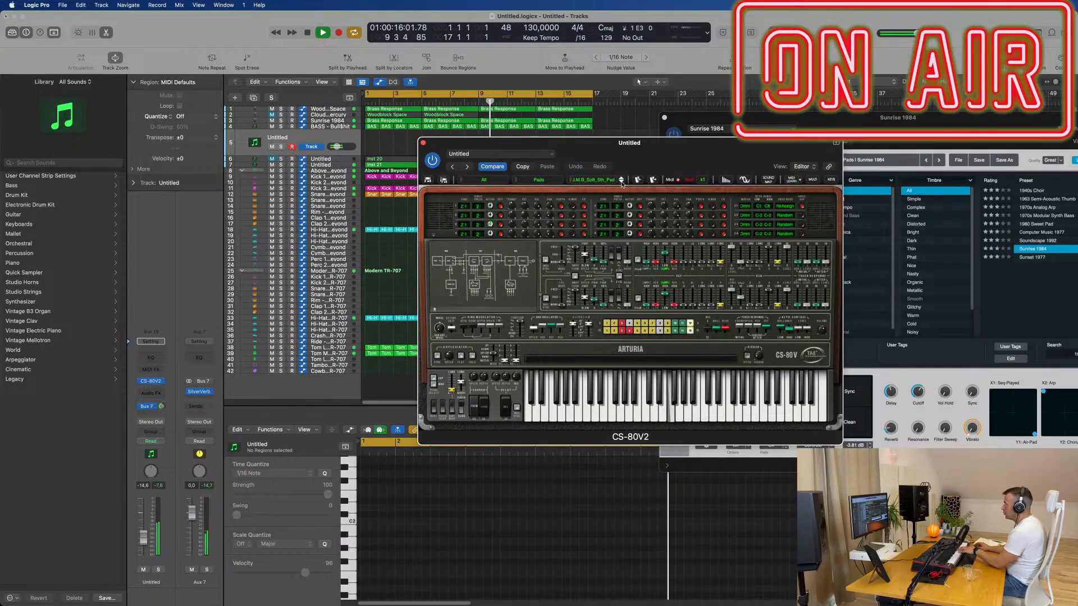
pyautogui.click(622, 183)
pyautogui.click(622, 183)
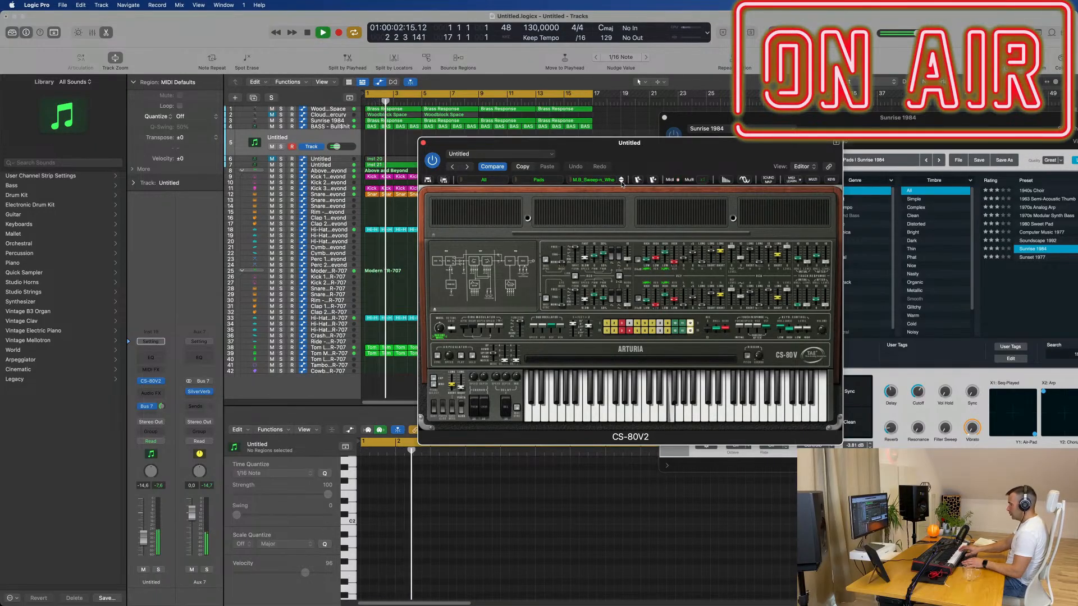
# - Record a sustained three-note part on the CS-80V2 track from bar 5 and move the recorded region to bar 1
pyautogui.press('r')
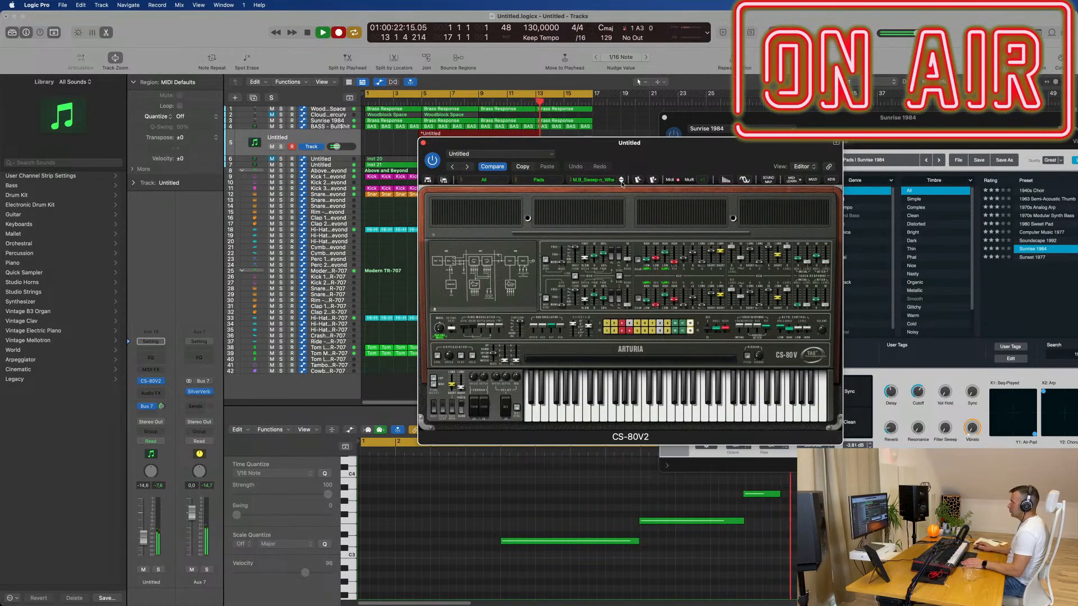
pyautogui.press('space')
pyautogui.press('space')
pyautogui.moveTo(531, 144); pyautogui.dragTo(798, 136)
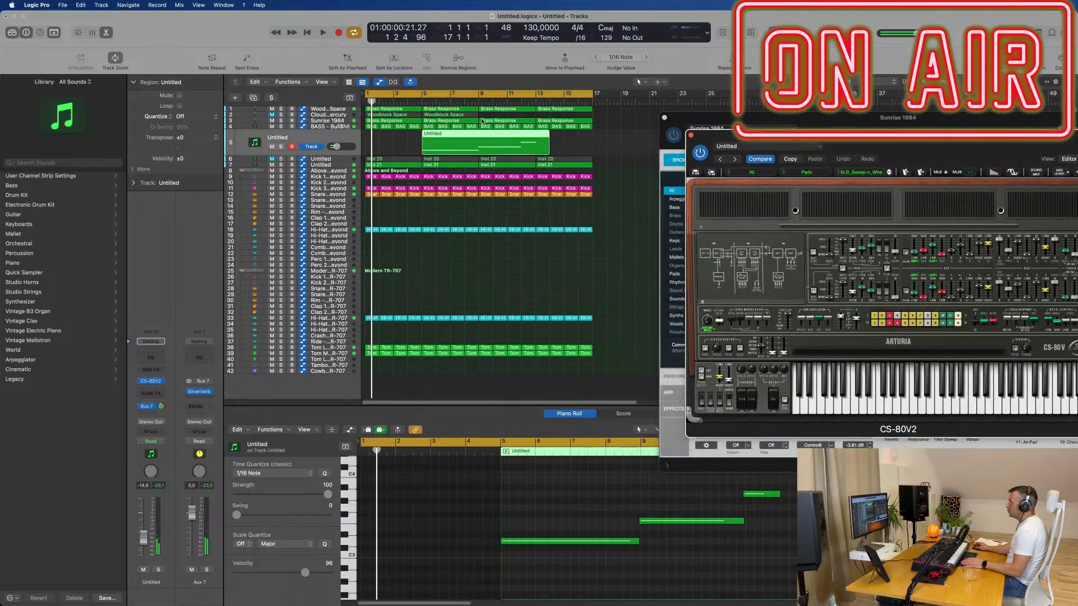
pyautogui.moveTo(478, 136); pyautogui.dragTo(421, 136)
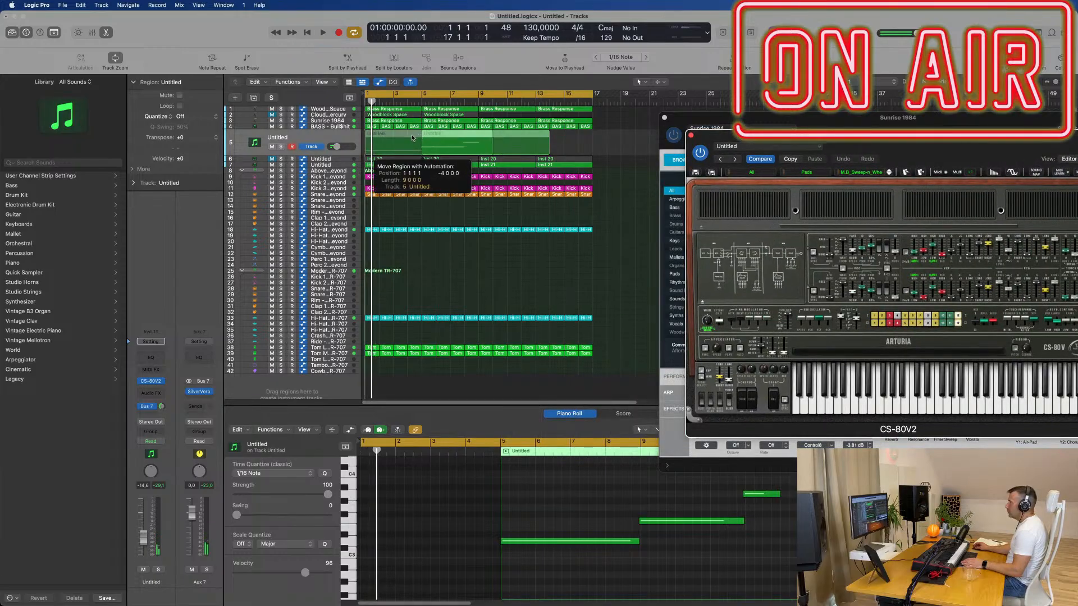
# - Split the CS-80V2 region at bar 9, using Split for the crossing notes, and delete the leftover piece
pyautogui.keyDown('super'); pyautogui.doubleClick(479, 139); pyautogui.keyUp('super')
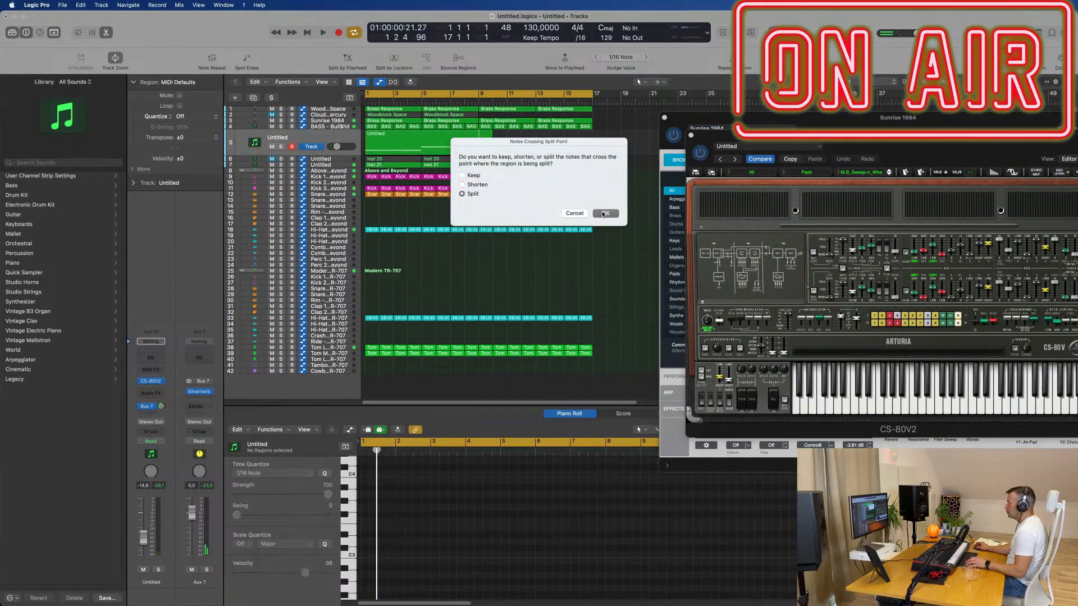
pyautogui.press('Return')
pyautogui.press('space')
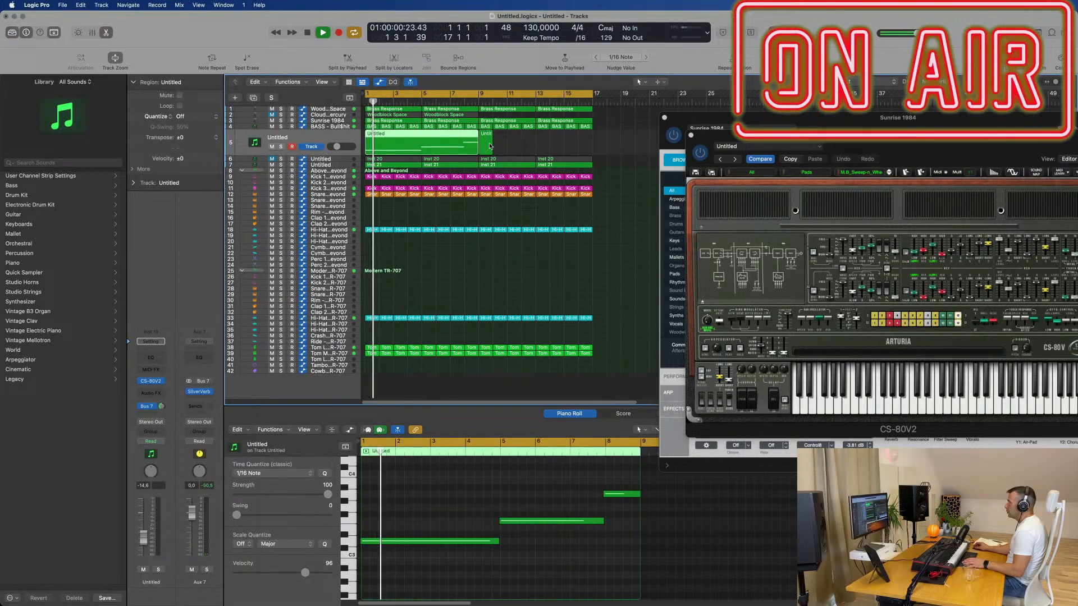
pyautogui.press('BackSpace')
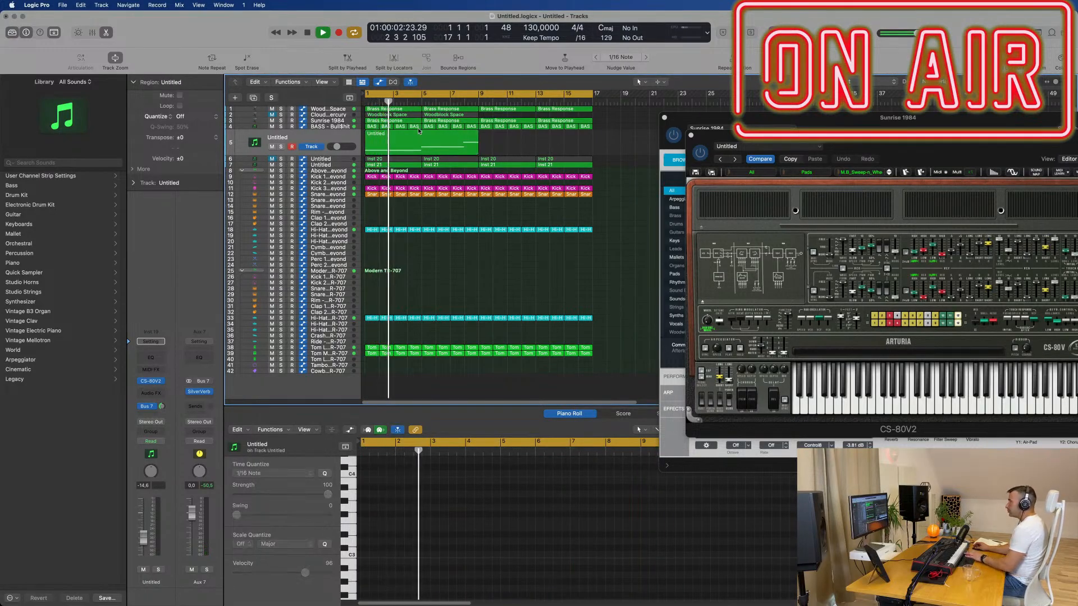
# - Show the CS-80V2 region's notes in the Piano Roll, select all three, and replay the loop from the start
pyautogui.click(432, 145)
pyautogui.click(431, 576)
pyautogui.press('super+a')
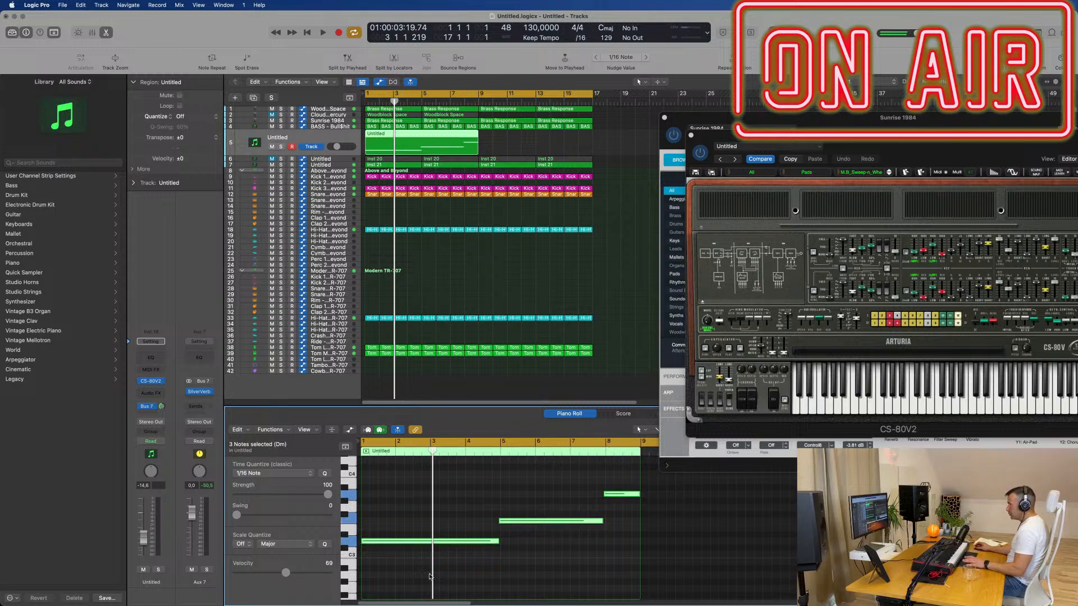
pyautogui.press('space')
pyautogui.press('space')
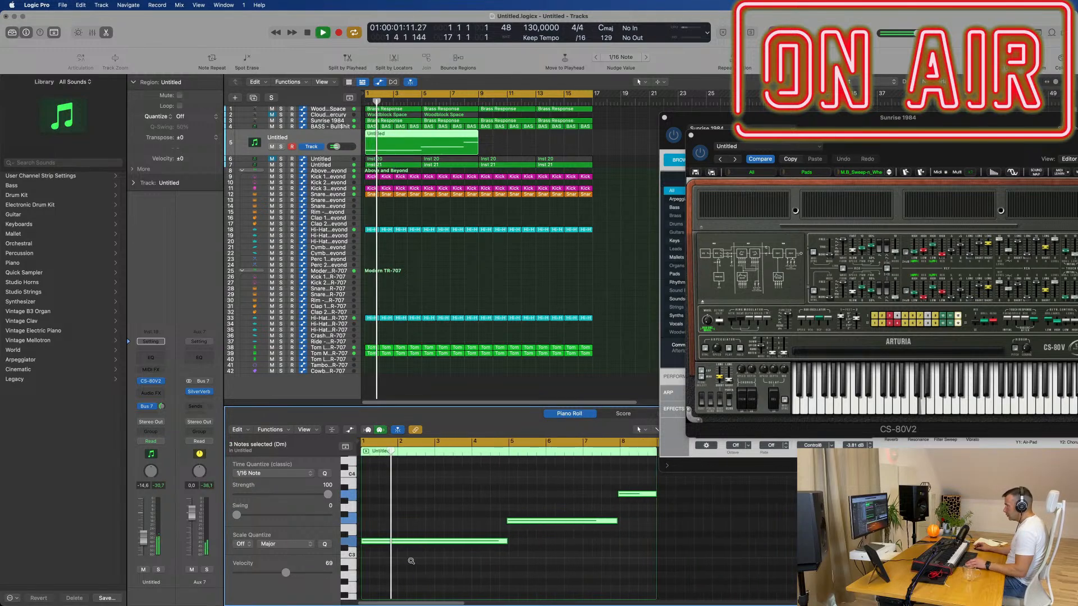
# - Nudge the second note of the CS-80V2 region slightly later towards bar 5 and select the third note
pyautogui.press('space')
pyautogui.press('super+Right')
pyautogui.press('super+Right')
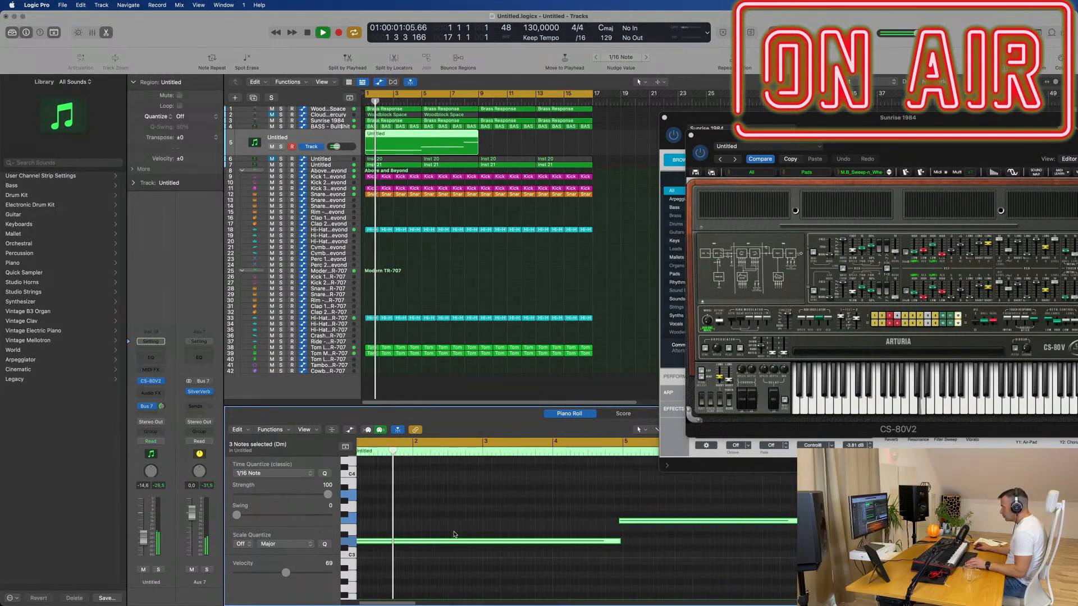
pyautogui.moveTo(646, 521); pyautogui.dragTo(651, 523)
pyautogui.click(690, 506)
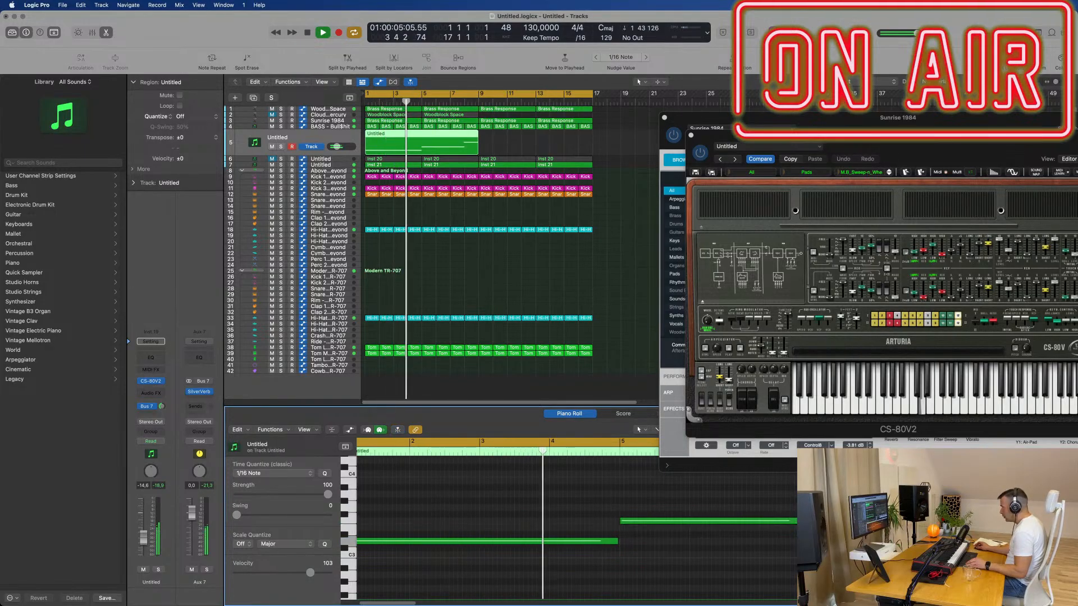
pyautogui.click(854, 494)
pyautogui.scroll(-1, 853, 494)
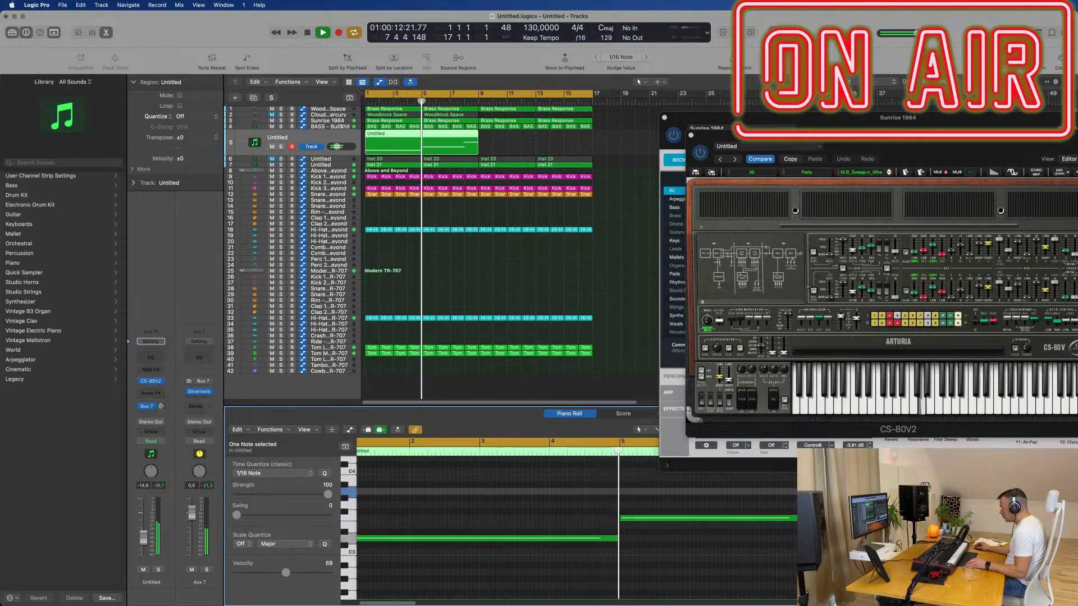
# - Replay the loop from the start and lower the CS-80V2 track's volume to -16.4 dB
pyautogui.press('Return')
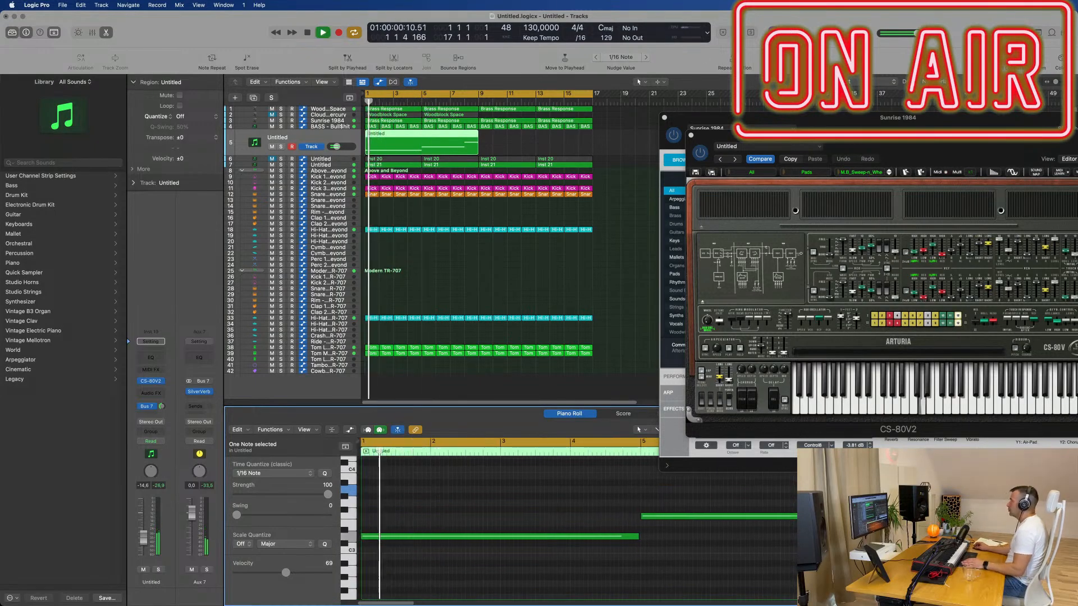
pyautogui.moveTo(853, 162); pyautogui.dragTo(721, 184)
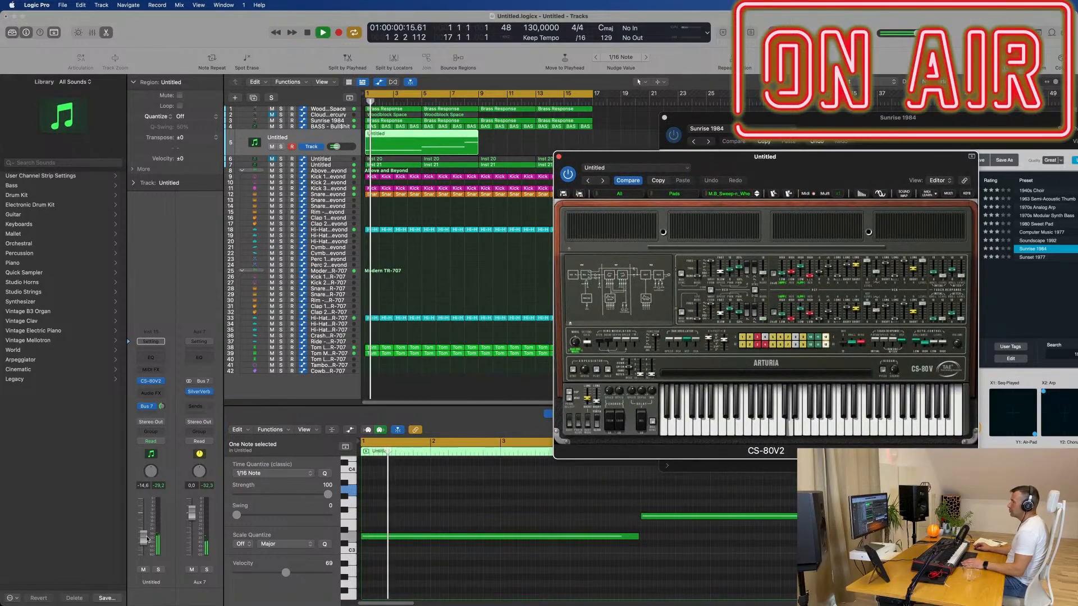
pyautogui.click(426, 520)
# - Select all three notes in the CS-80V2 region and copy them one octave lower
pyautogui.scroll(-5, 426, 520)
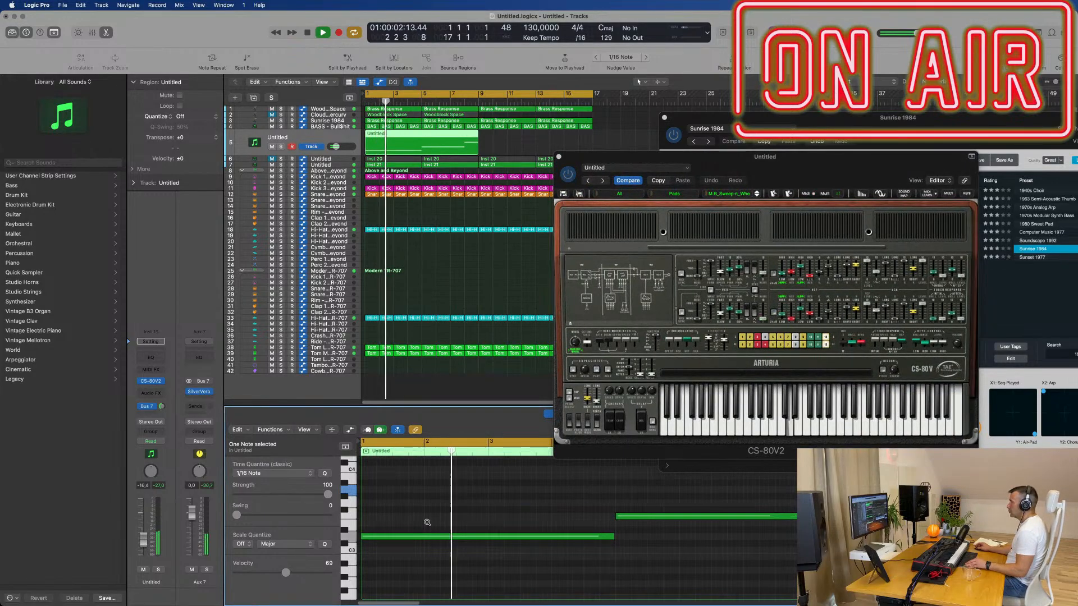
pyautogui.press('super+a')
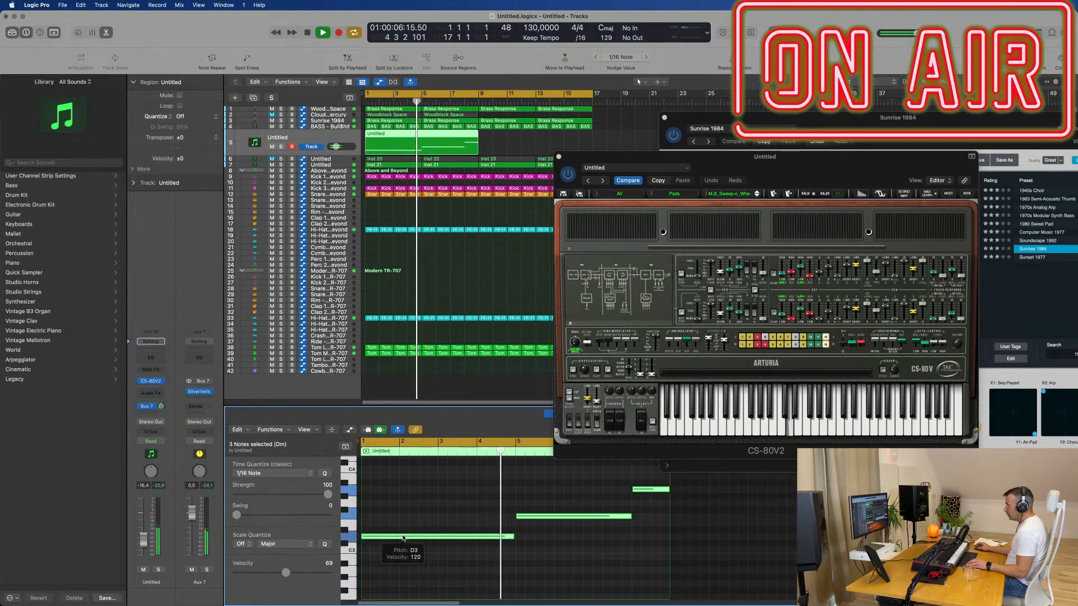
pyautogui.scroll(-3, 403, 538)
pyautogui.scroll(1, 410, 511)
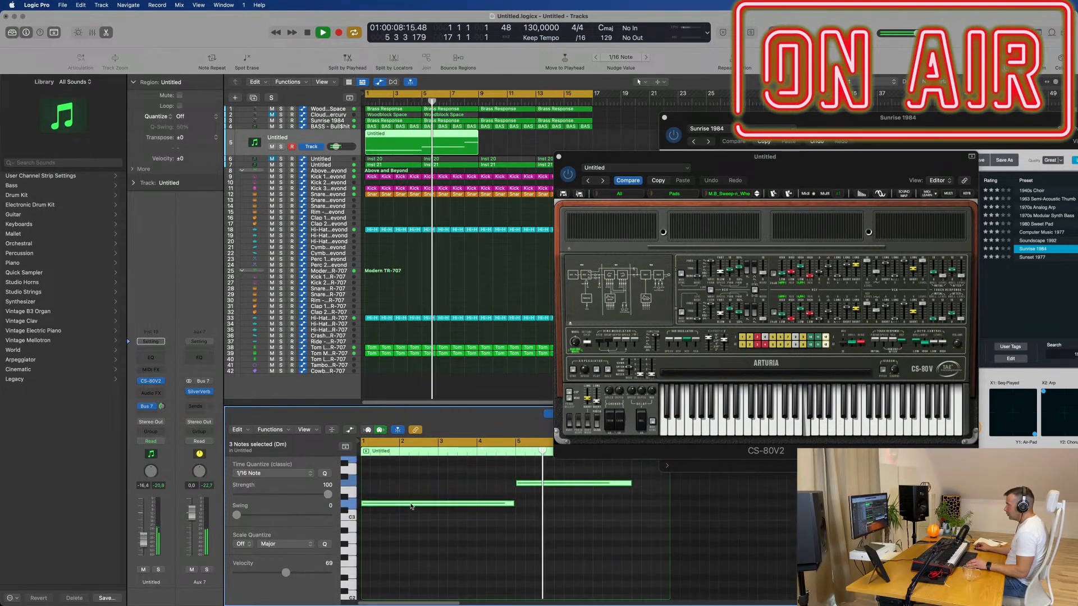
pyautogui.moveTo(412, 506); pyautogui.dragTo(409, 584)
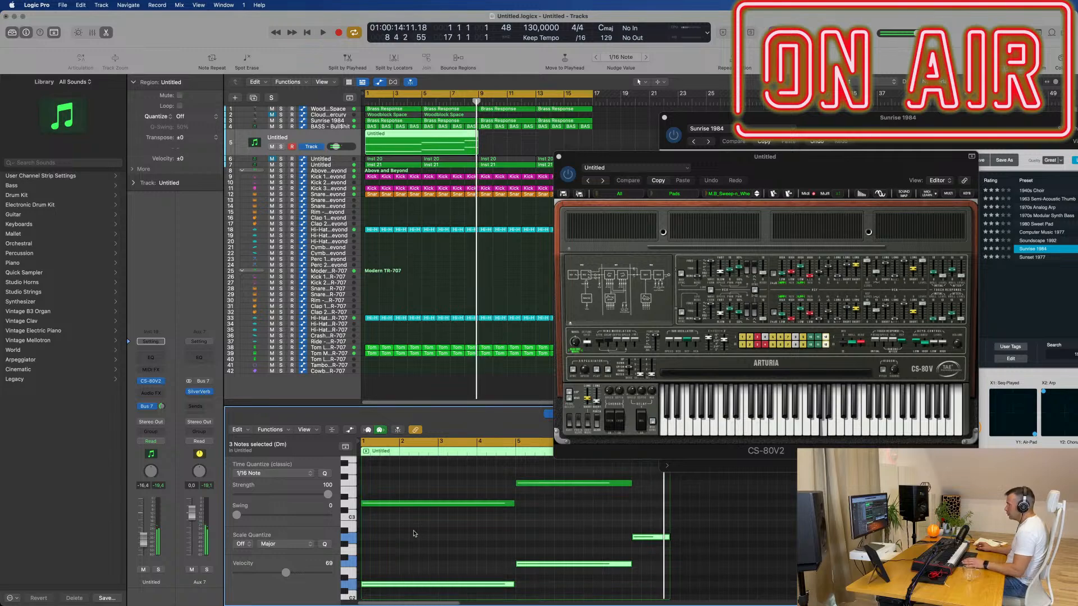
# - Uncover the Piano Roll and copy the region's first D3 note one octave higher
pyautogui.moveTo(674, 157); pyautogui.dragTo(811, 110)
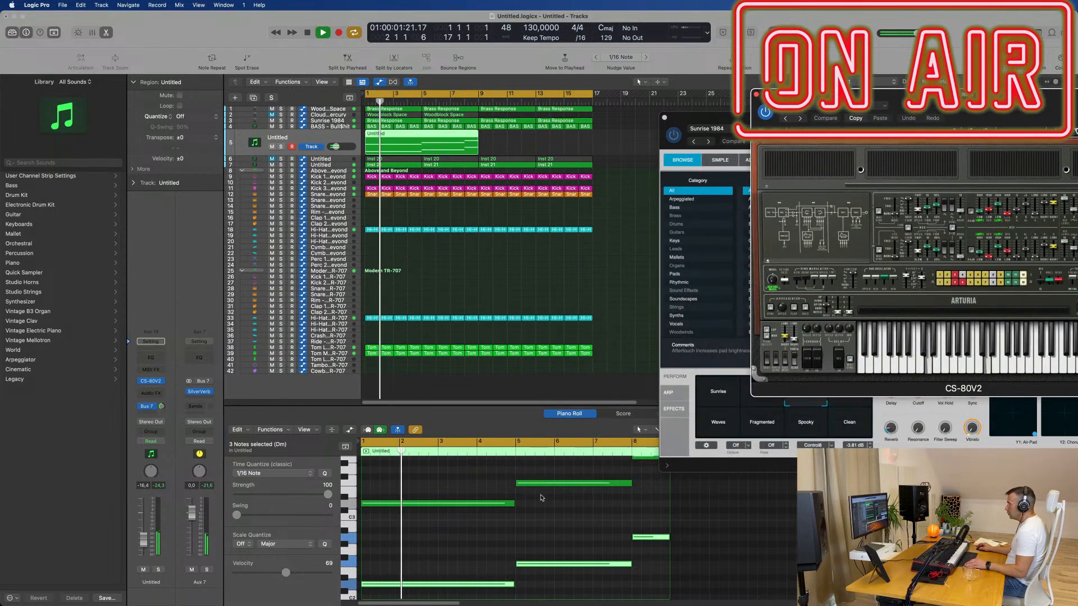
pyautogui.scroll(3, 463, 518)
pyautogui.moveTo(442, 530); pyautogui.dragTo(457, 474)
# - Replay the loop from the start and lower the CS-80V2 track's volume to -23.5 dB
pyautogui.press('space')
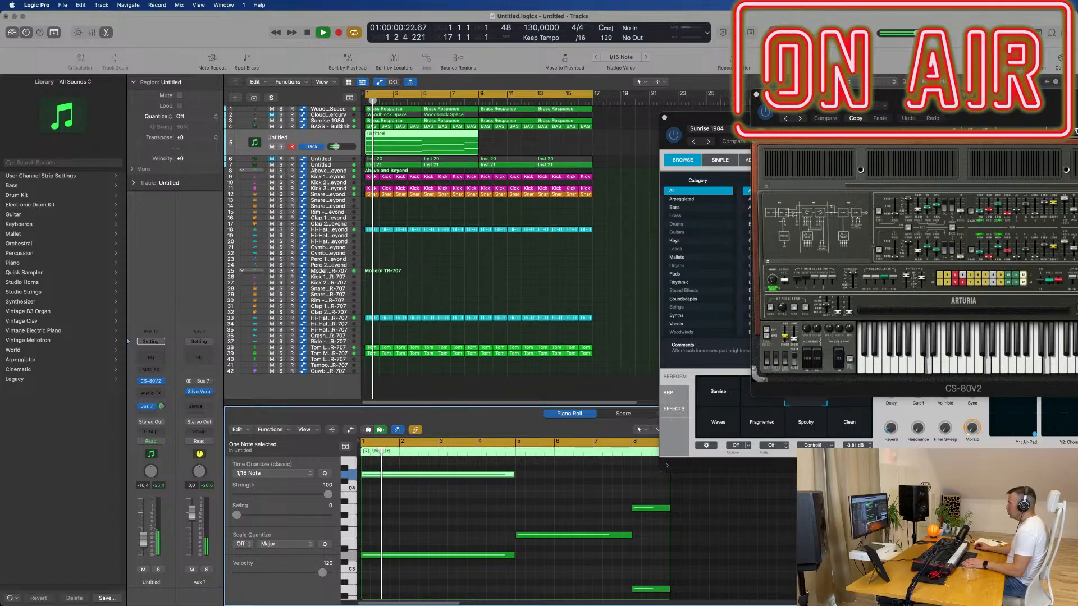
pyautogui.moveTo(910, 94); pyautogui.dragTo(795, 114)
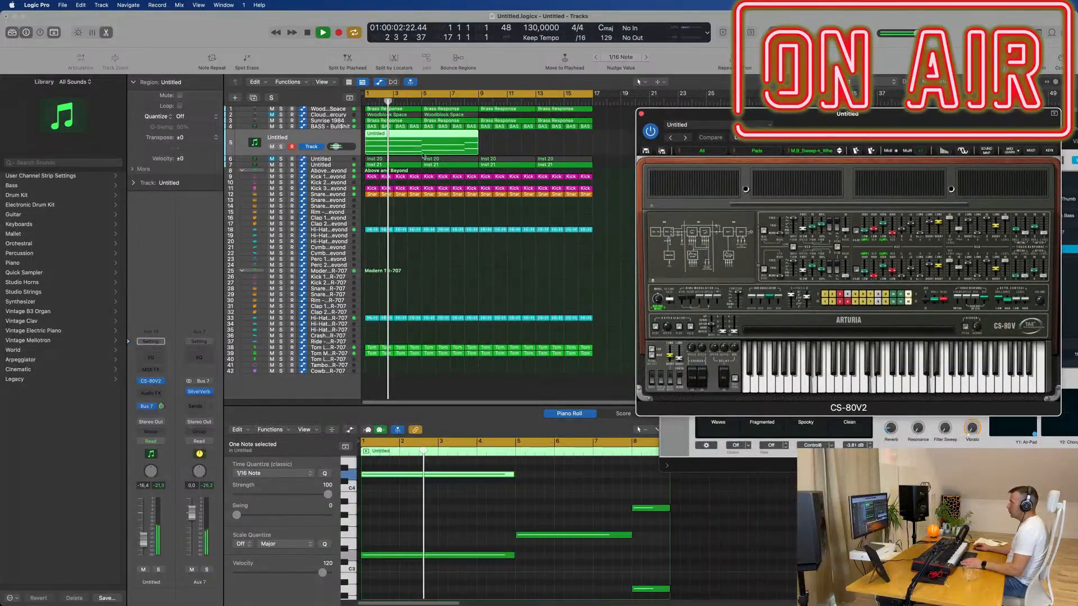
pyautogui.moveTo(149, 546); pyautogui.dragTo(143, 553)
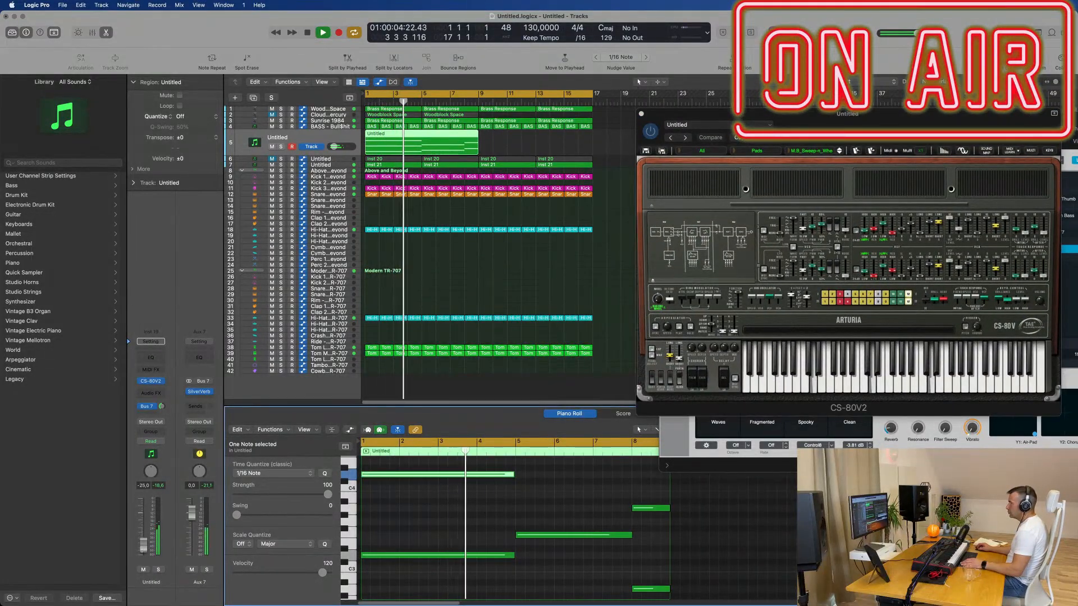
# - Show the mixer, copy the bass channel's Compressor to the CS-80V2 channel, and open it while the loop restarts
pyautogui.press('x')
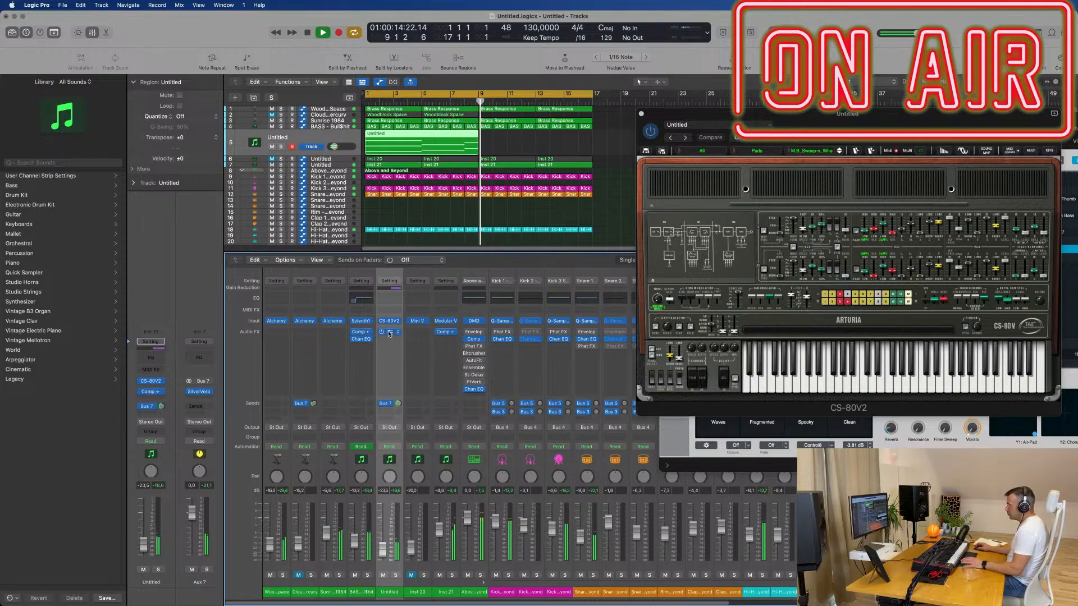
pyautogui.press('Return')
pyautogui.click(389, 333)
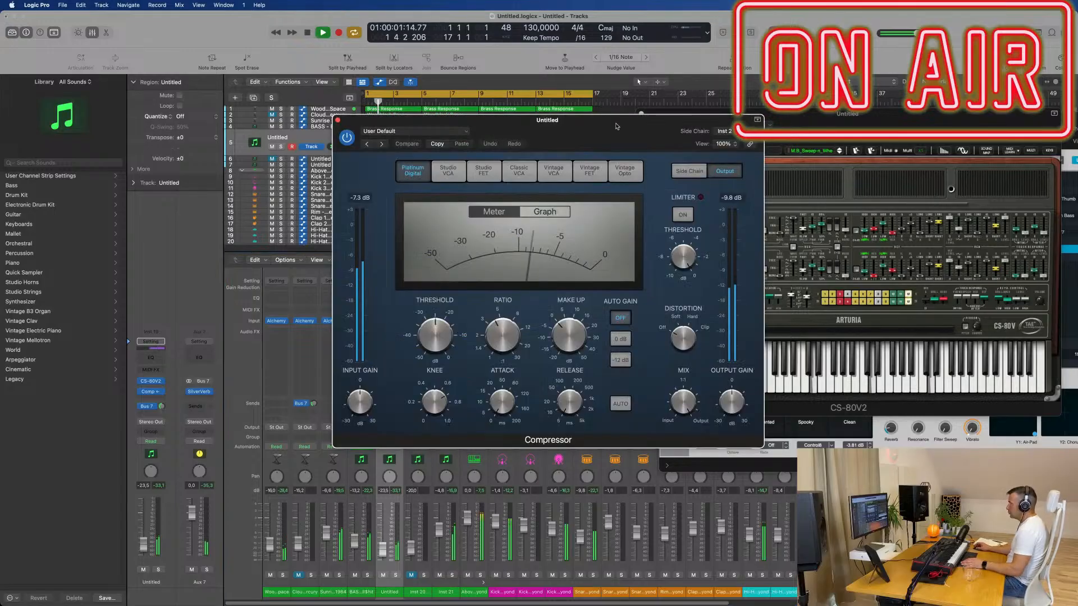
pyautogui.moveTo(616, 126); pyautogui.dragTo(670, 181)
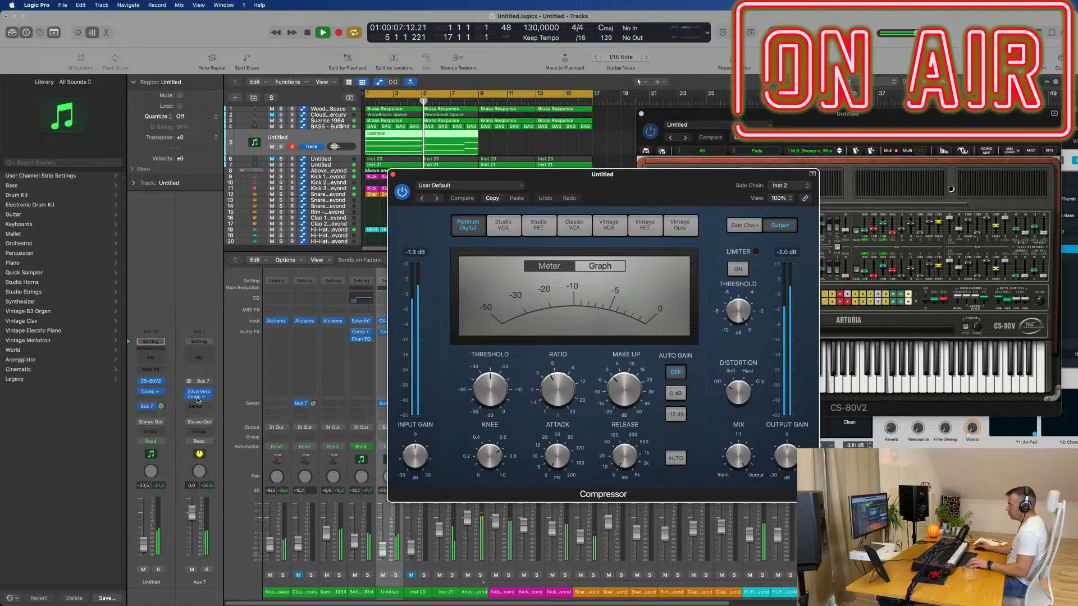
# - Copy the Compressor to the Aux 7 channel after SilverVerb and check the SilverVerb settings
pyautogui.moveTo(198, 401); pyautogui.dragTo(198, 400)
pyautogui.click(201, 386)
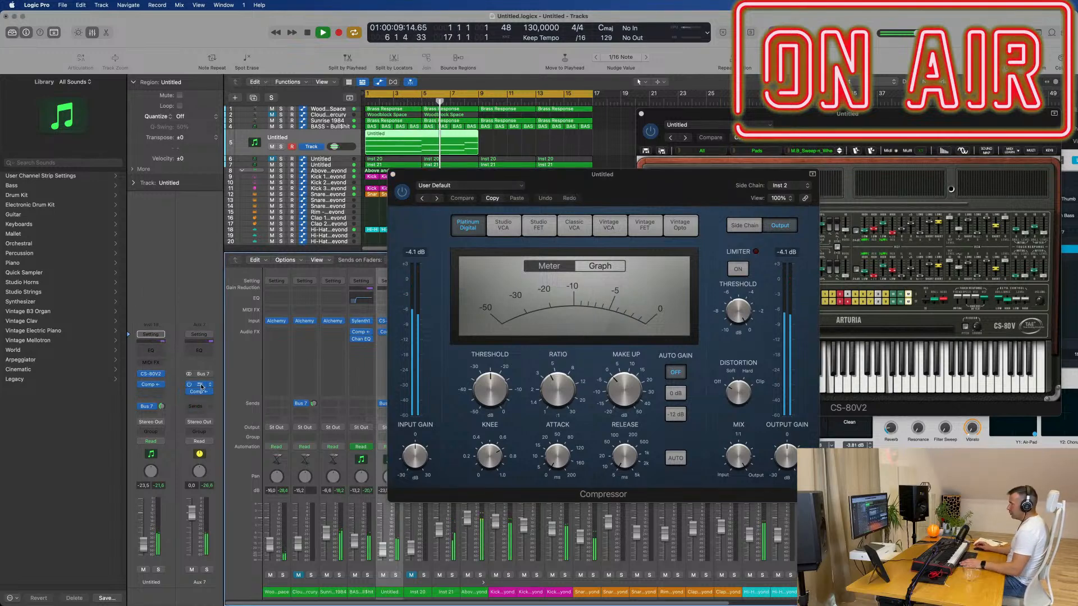
pyautogui.click(198, 388)
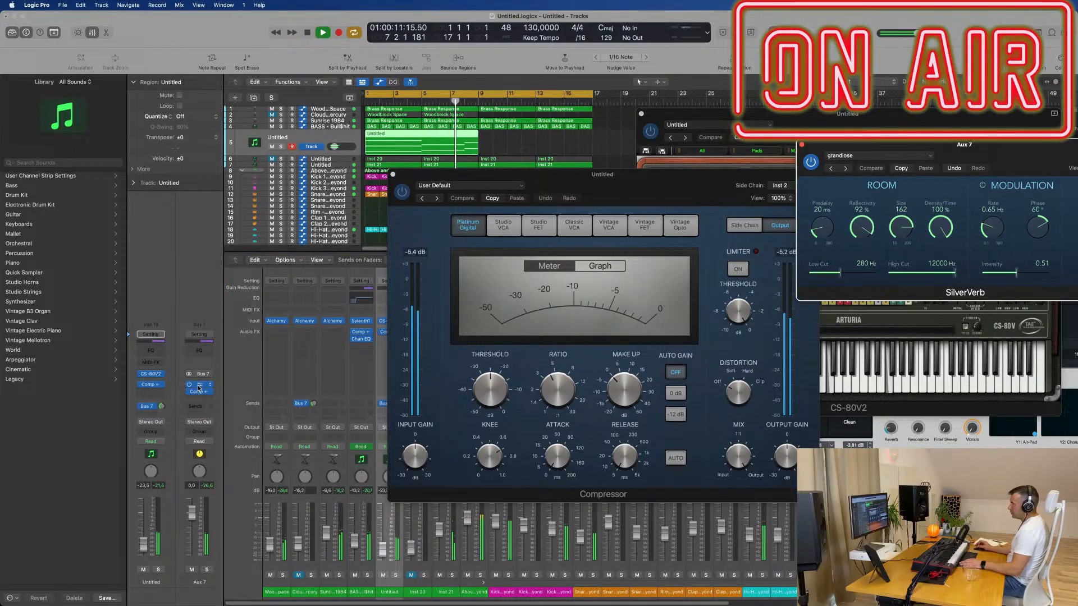
pyautogui.moveTo(1031, 147); pyautogui.dragTo(856, 183)
pyautogui.click(388, 169)
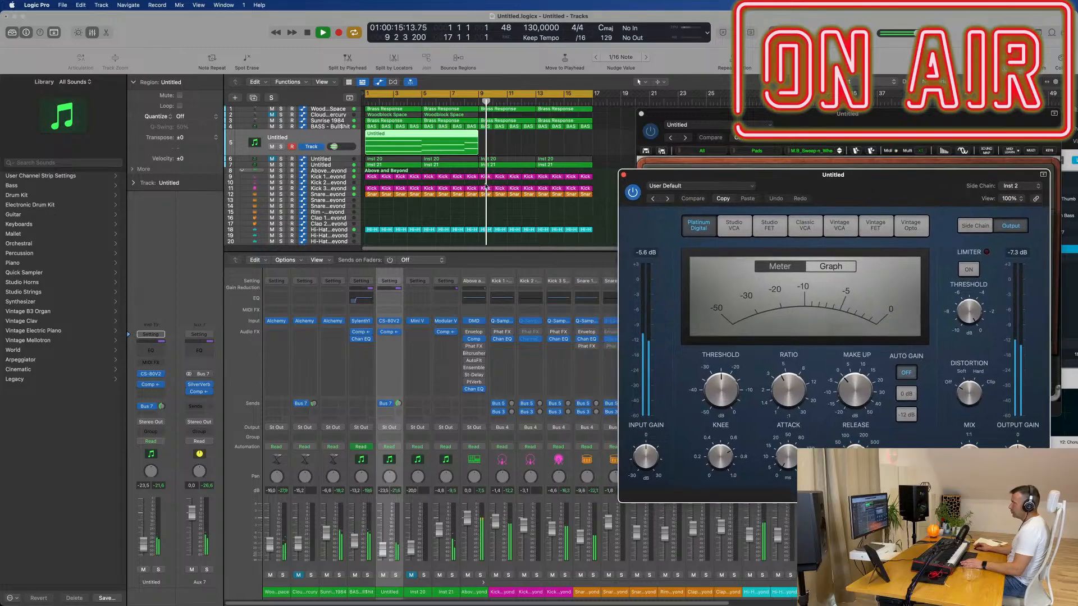
# - Repeat the CS-80V2 region once so it also covers bars 9 to 16, and bring the CS-80V2 window forward
pyautogui.click(402, 145)
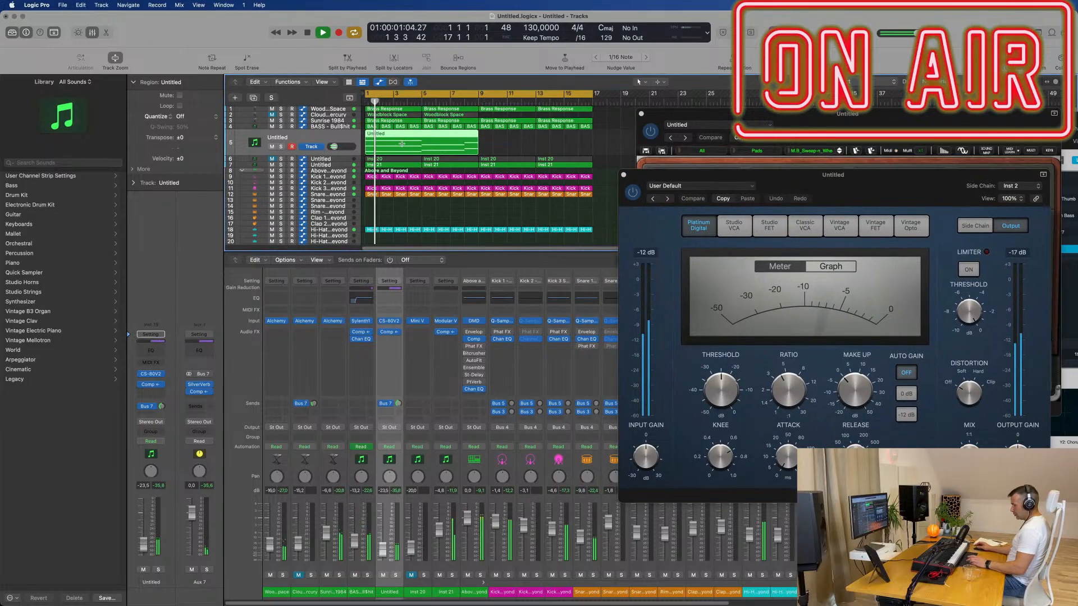
pyautogui.press('super+r')
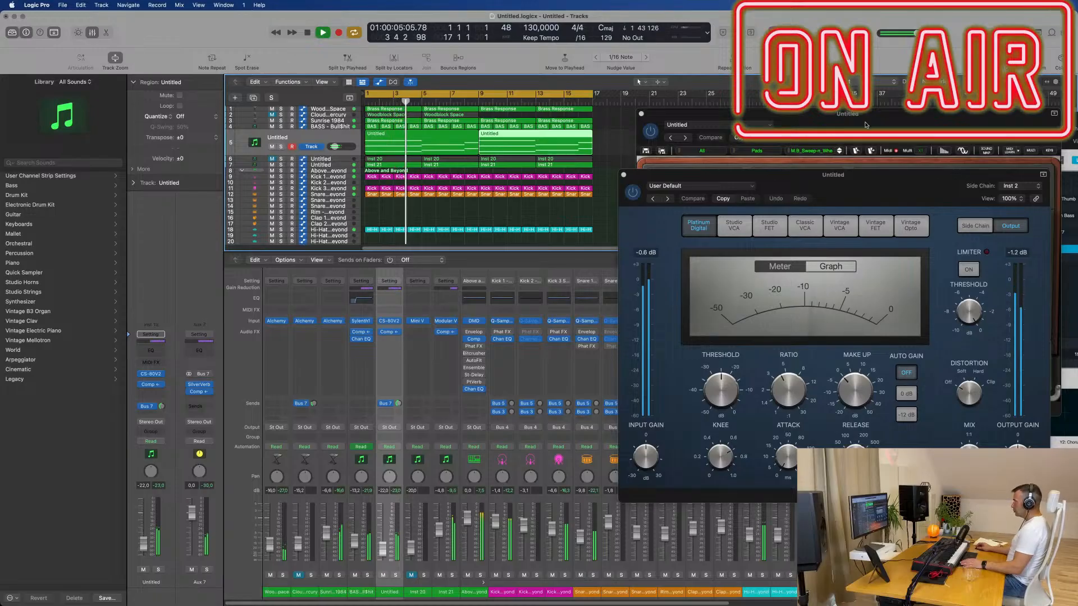
pyautogui.moveTo(910, 118); pyautogui.dragTo(792, 170)
# - Copy the second chord's upper note one octave higher in the first CS-80V2 region, and replace the second region with the edited copy
pyautogui.click(431, 137)
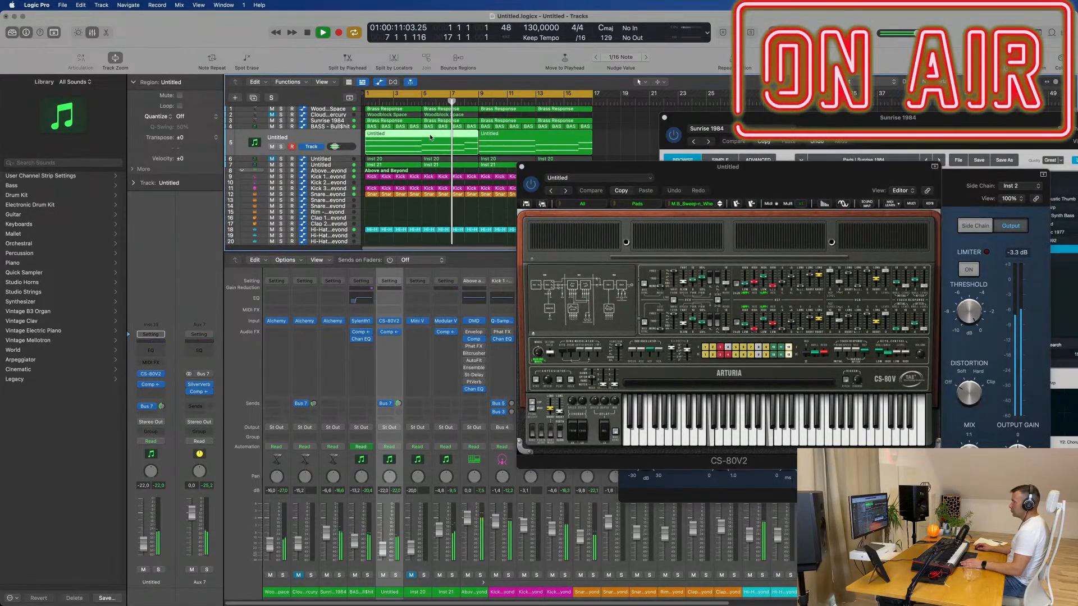
pyautogui.doubleClick(431, 137)
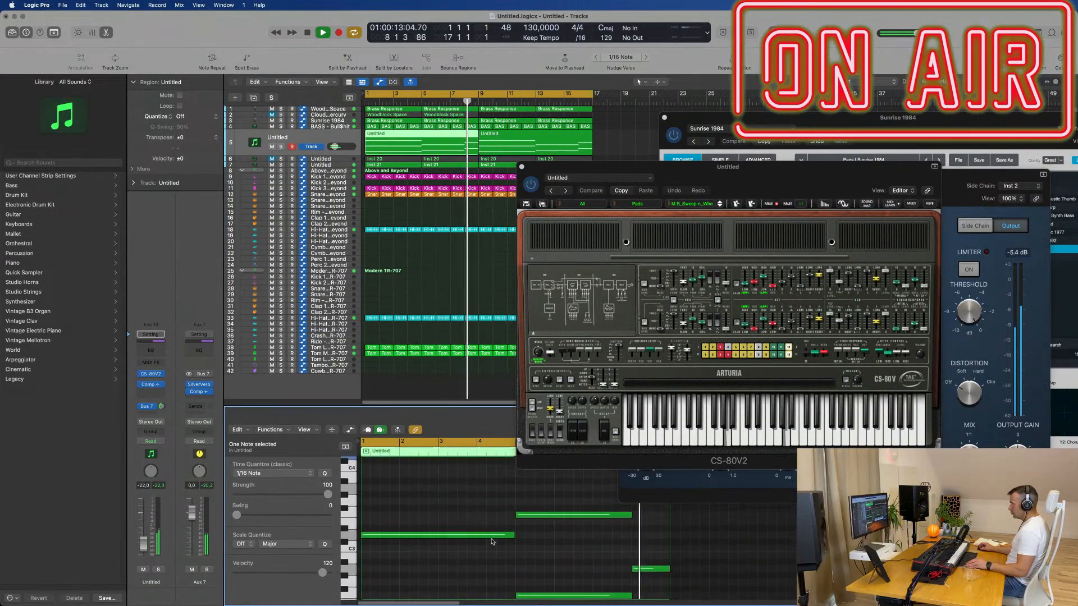
pyautogui.press('super+Left')
pyautogui.press('super+Left')
pyautogui.scroll(5, 493, 540)
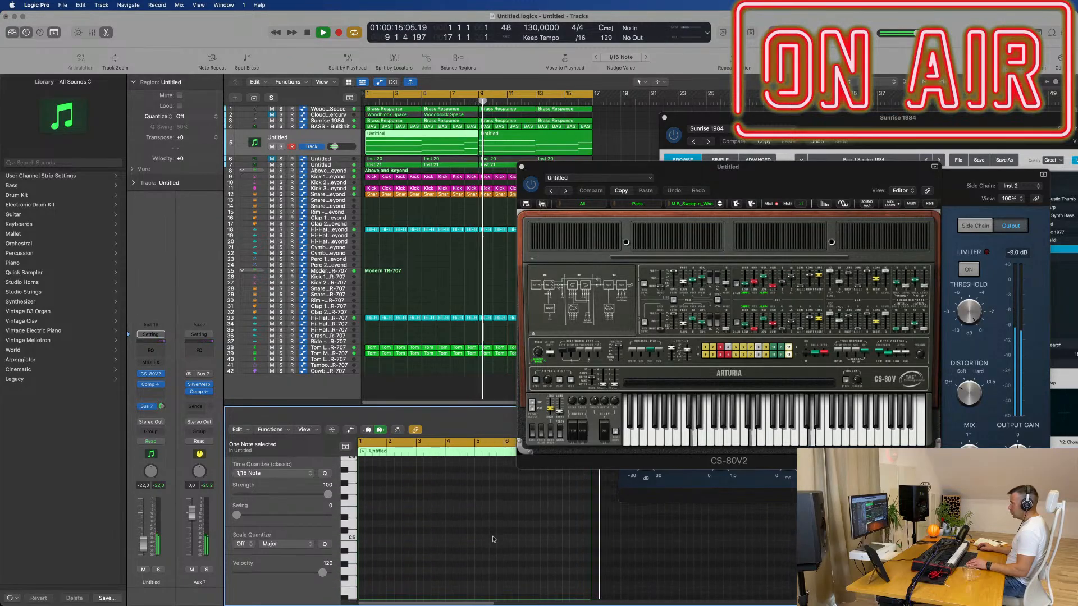
pyautogui.scroll(-6, 493, 539)
pyautogui.scroll(5, 500, 536)
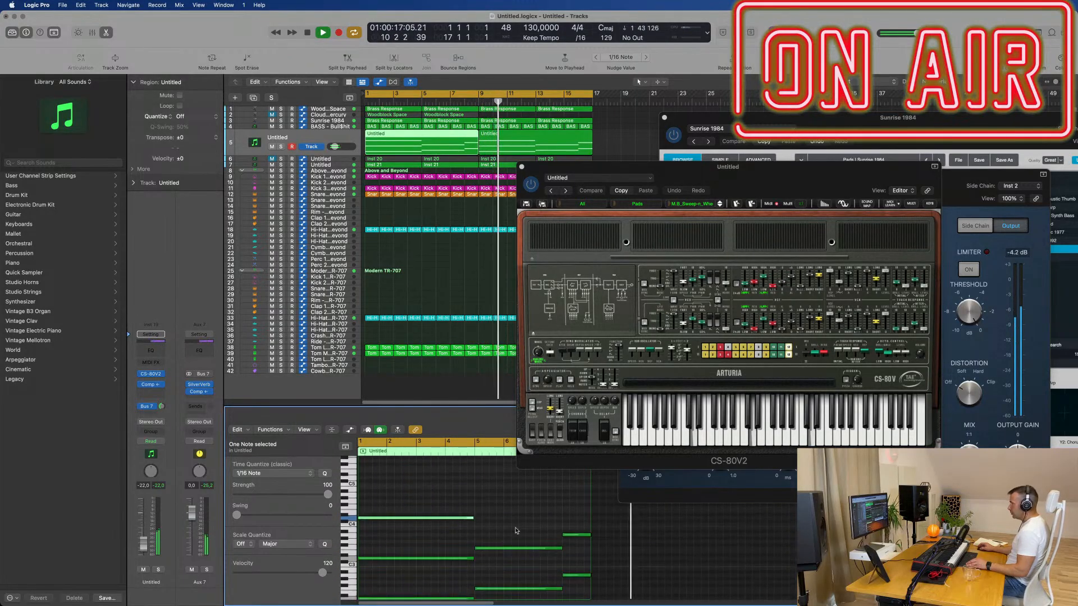
pyautogui.scroll(-5, 516, 531)
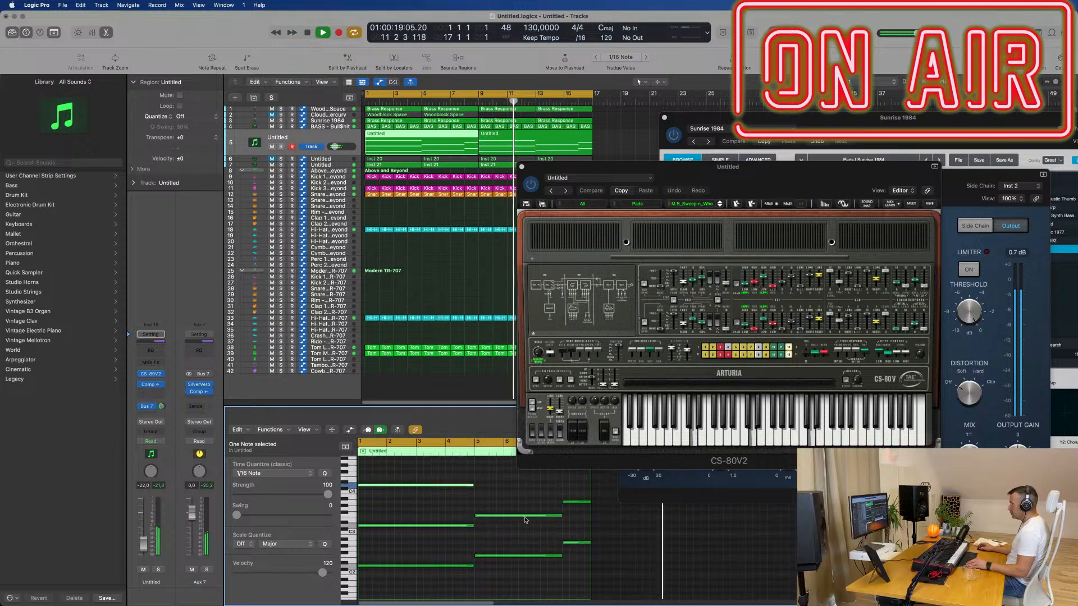
pyautogui.moveTo(519, 518); pyautogui.dragTo(518, 477)
pyautogui.click(564, 134)
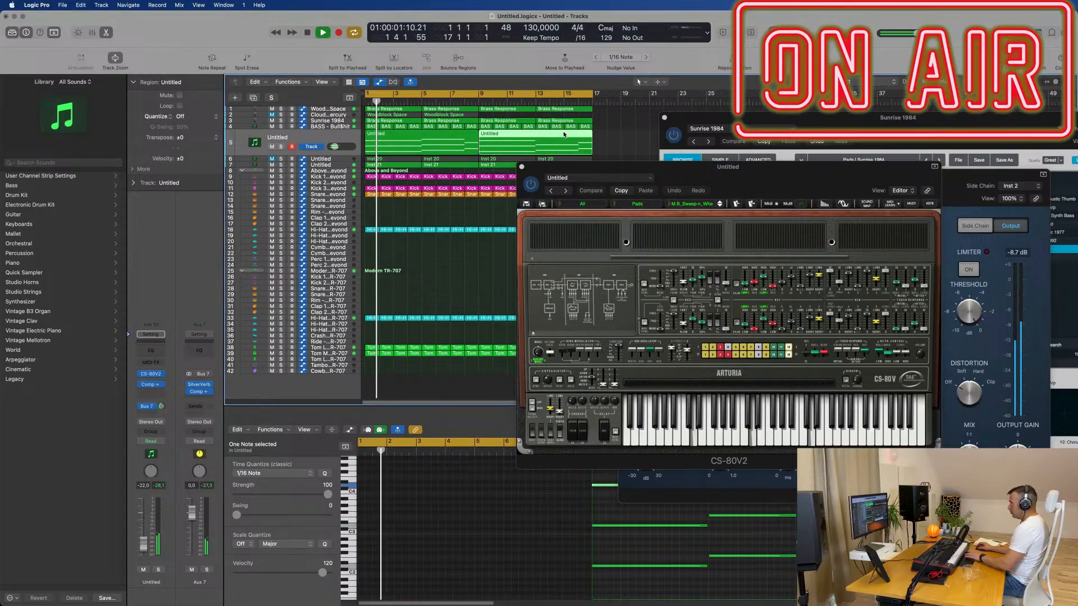
pyautogui.click(395, 144)
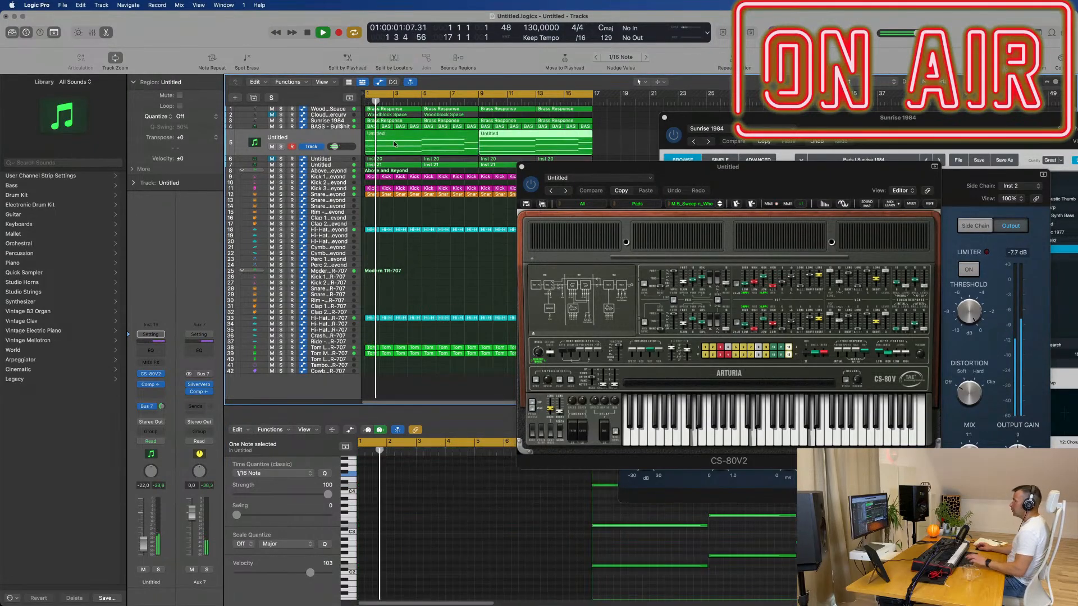
# - Audition the CS-80V2 presets J.M.B_Sweep_LFOs, J.M.B_Sweep_VCA and J.M.B_The_end against the loop, lowering the track volume to -27.0 dB
pyautogui.moveTo(638, 170); pyautogui.dragTo(562, 140)
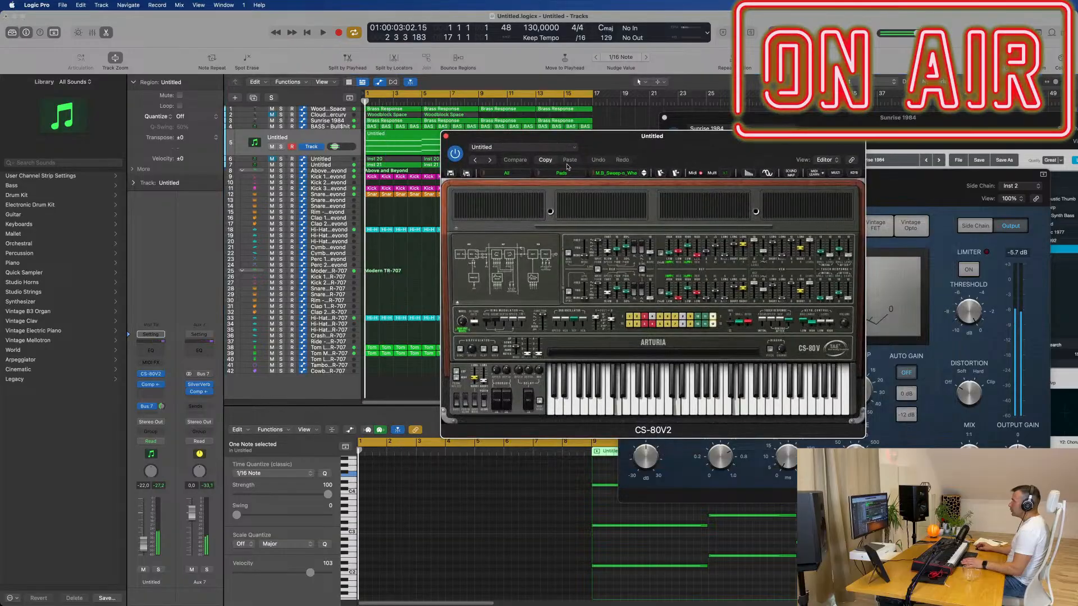
pyautogui.click(644, 175)
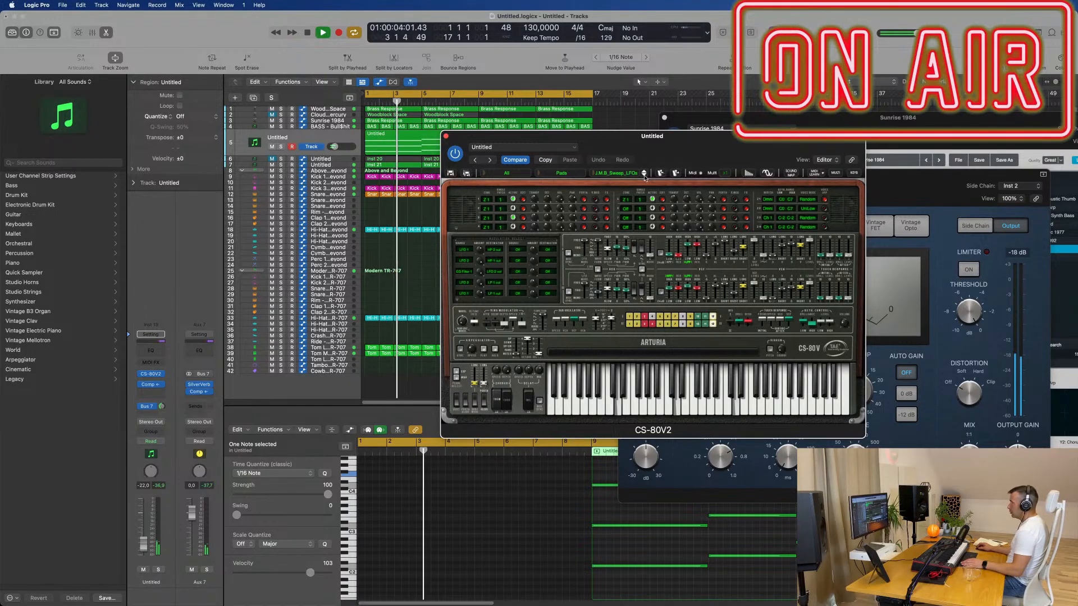
pyautogui.click(644, 174)
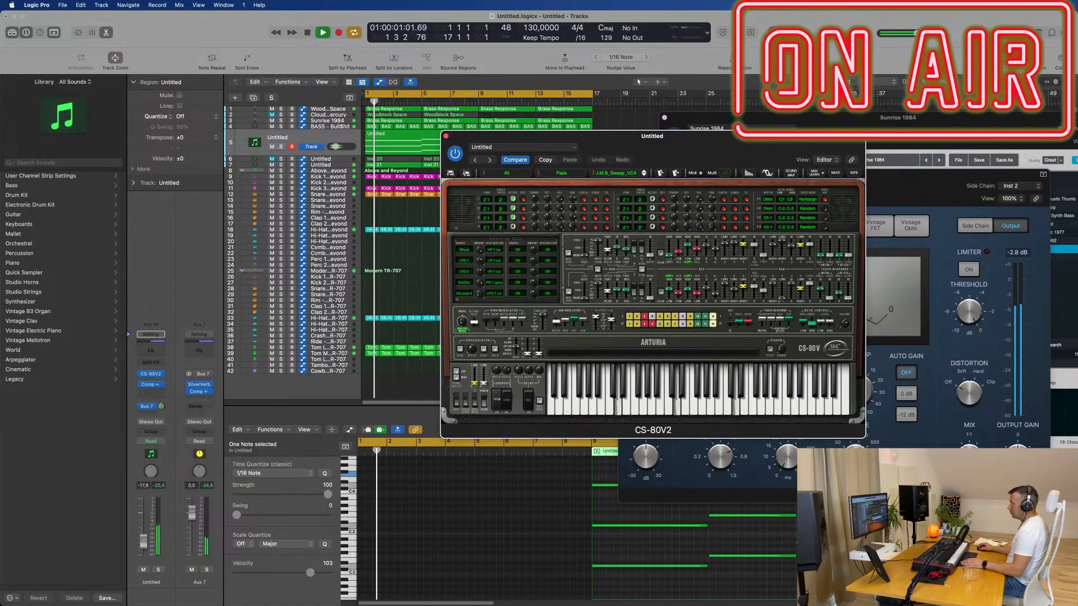
pyautogui.press('v')
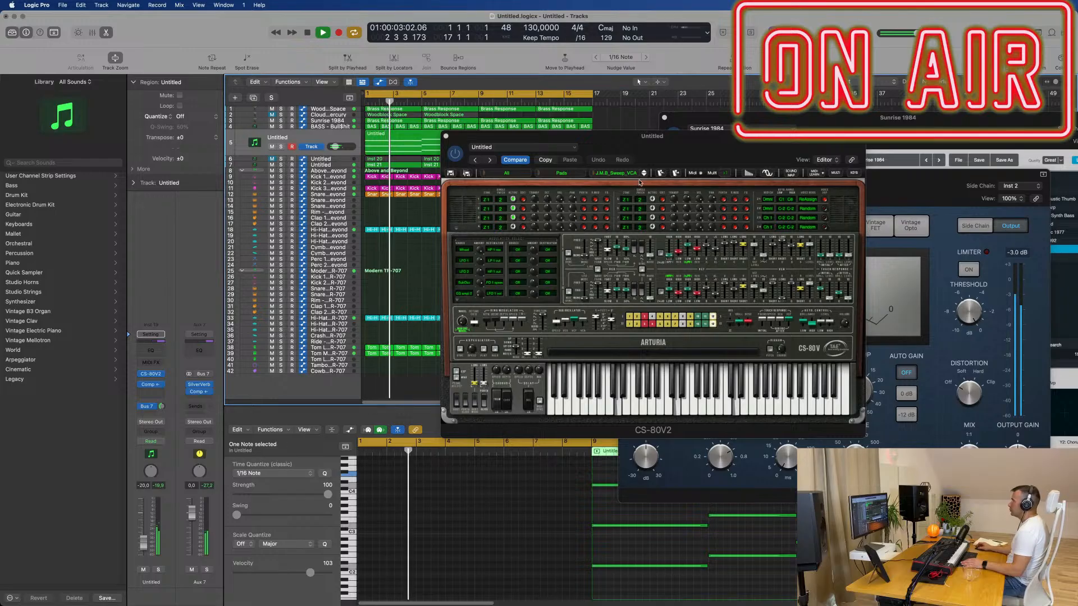
pyautogui.click(644, 175)
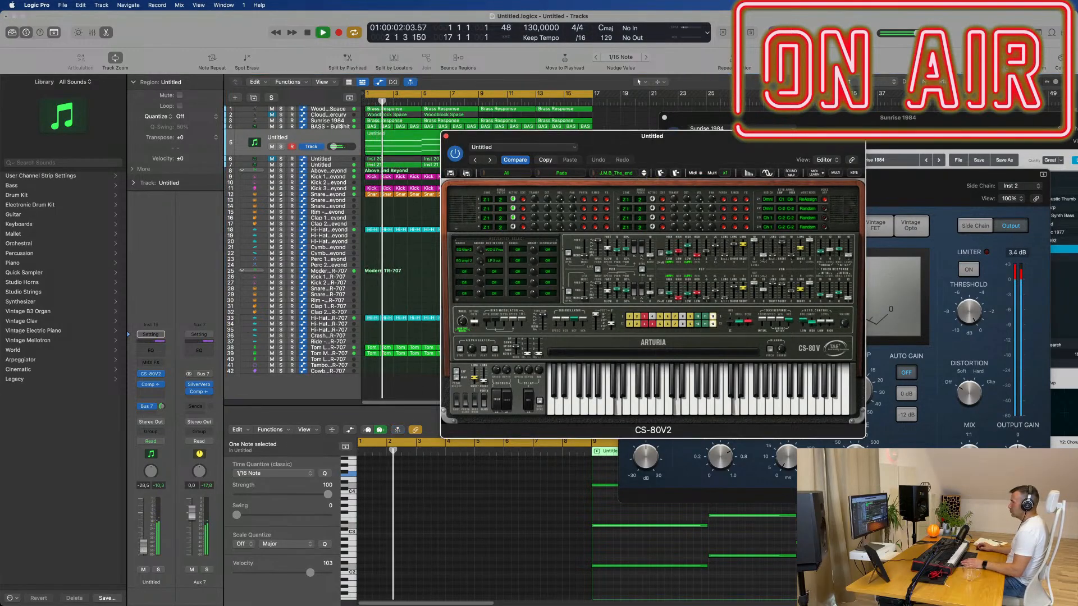
pyautogui.click(143, 549)
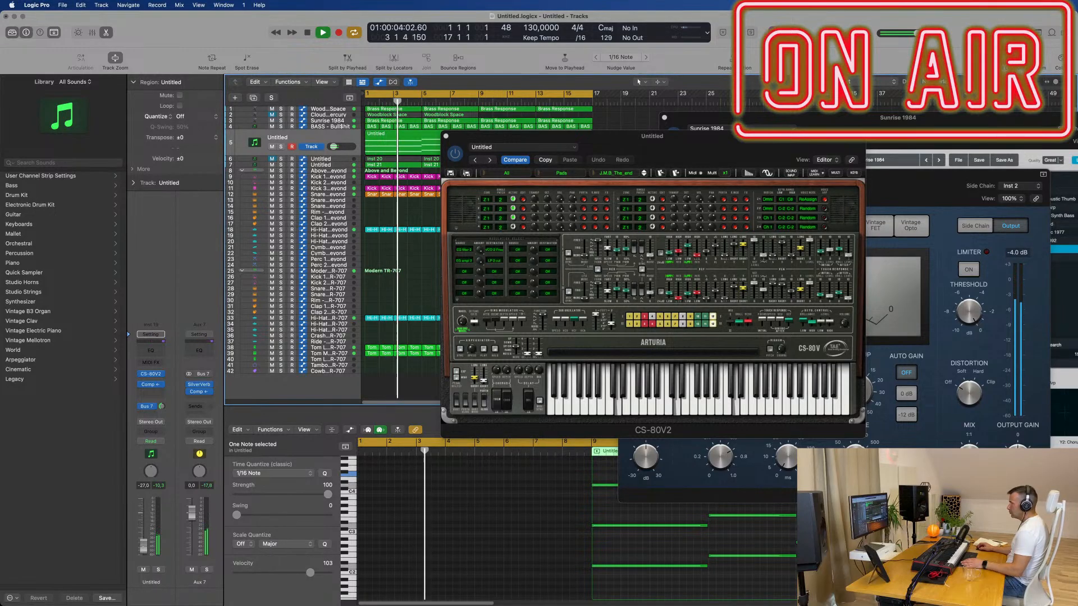
pyautogui.press('space')
pyautogui.press('space')
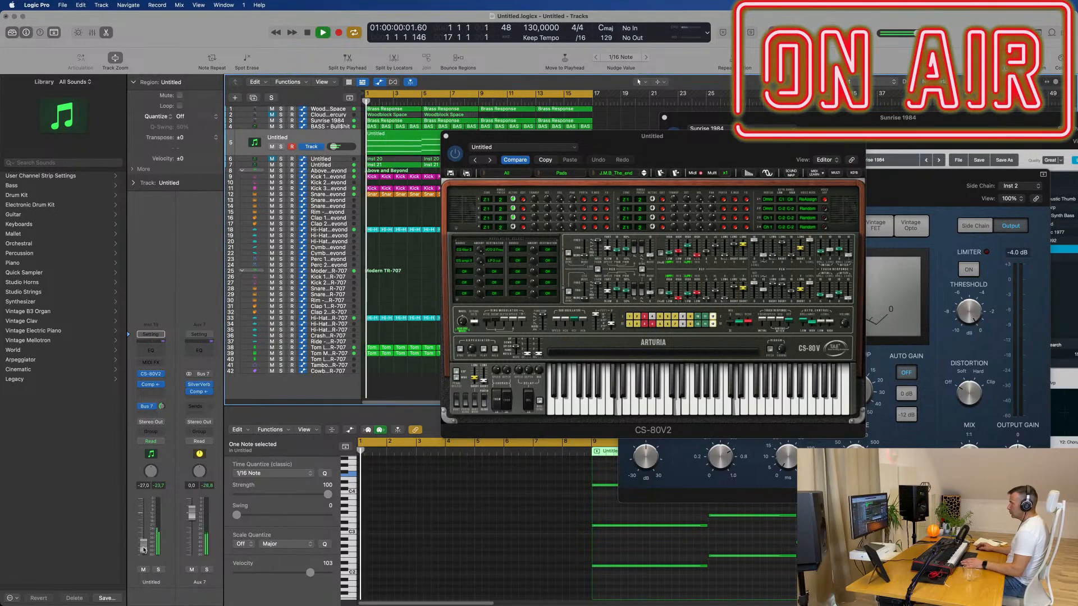
# - Audition the J.M.B_Up_down preset and the two that follow it on the CS-80V2, raising the track's volume for the quiet pad
pyautogui.click(644, 175)
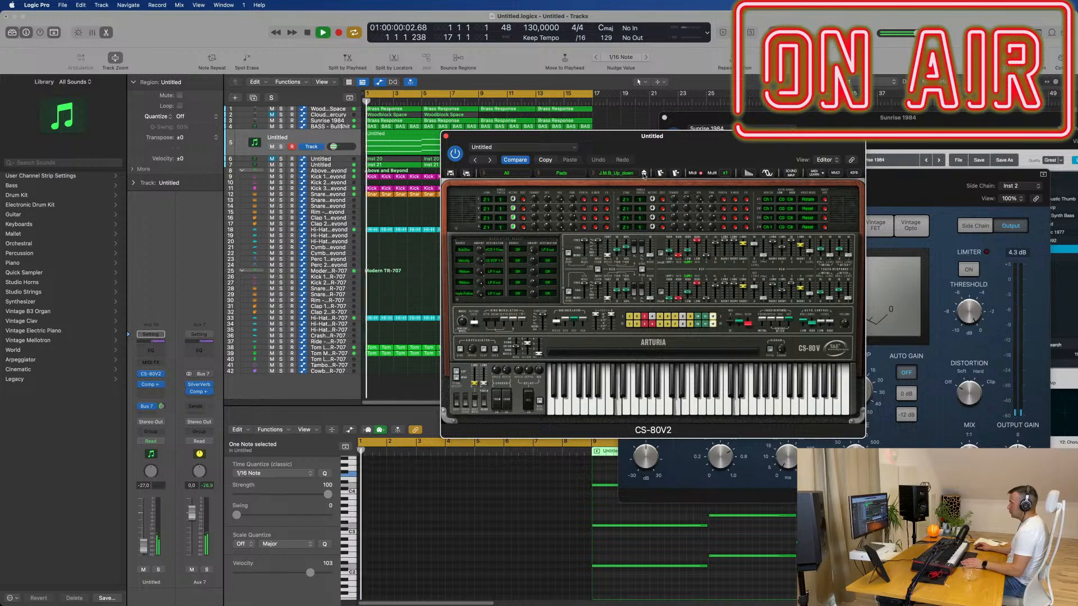
pyautogui.click(644, 174)
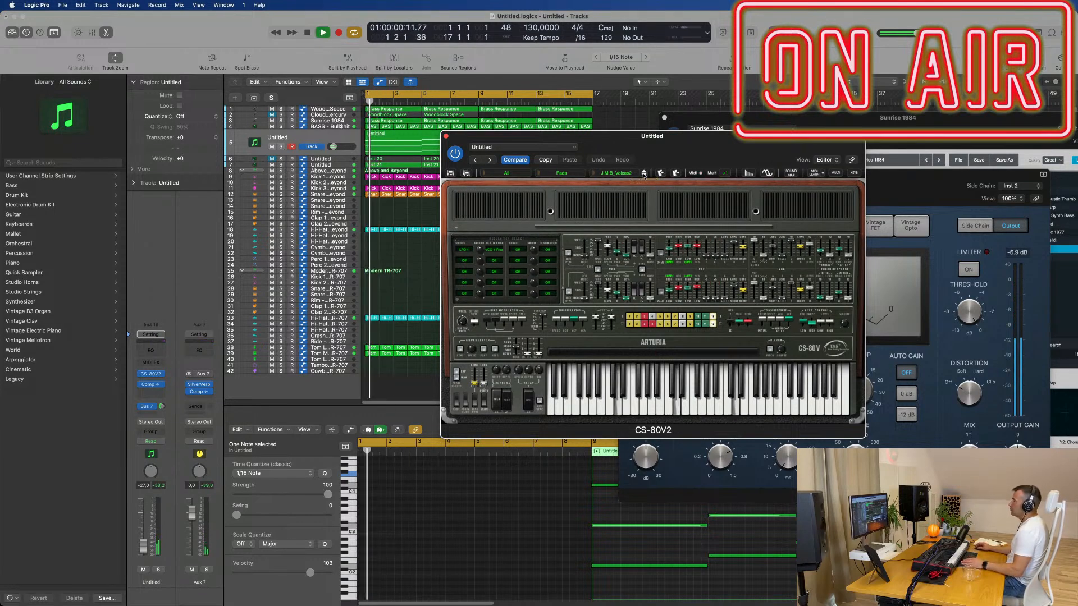
pyautogui.click(644, 175)
pyautogui.press('Return')
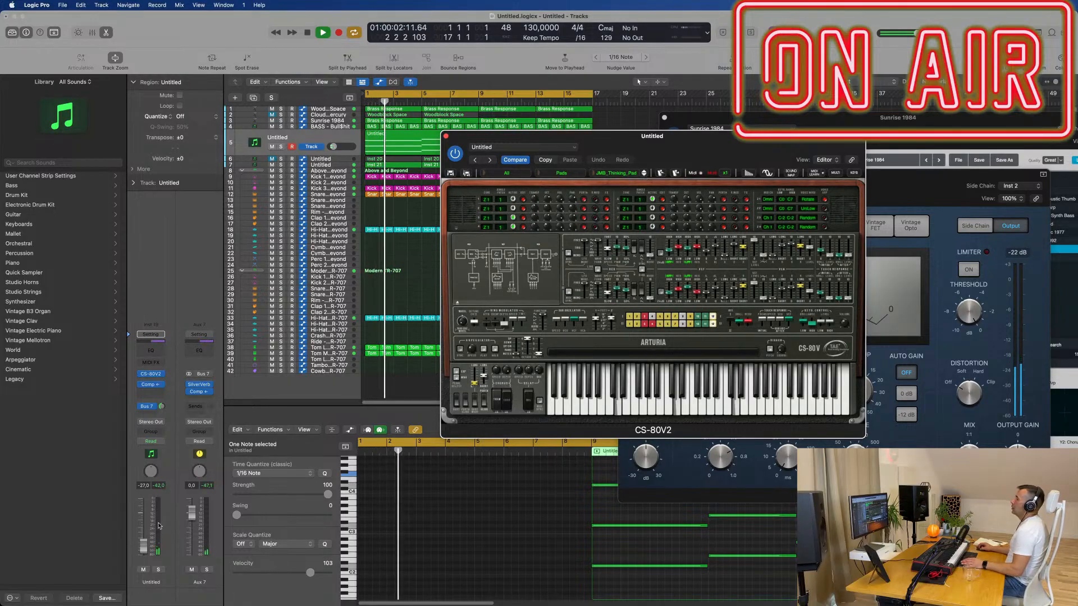
pyautogui.press('Return')
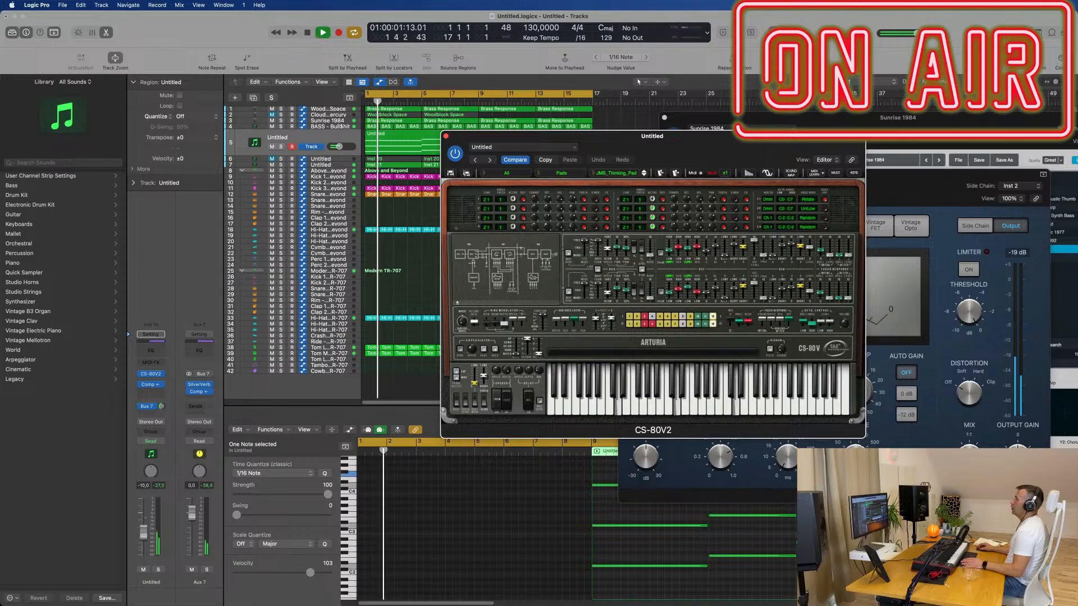
pyautogui.click(147, 515)
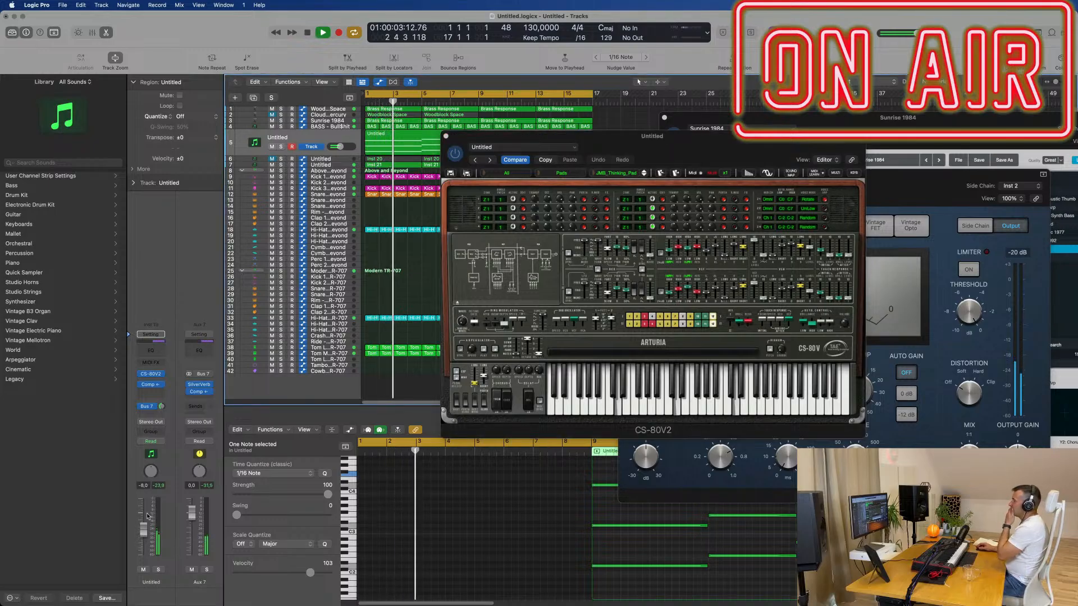
# - Try the K.U_BigDecay preset on the CS-80V2 with the track volume at -18.0 dB, replaying the loop from the start
pyautogui.moveTo(644, 156); pyautogui.dragTo(656, 197)
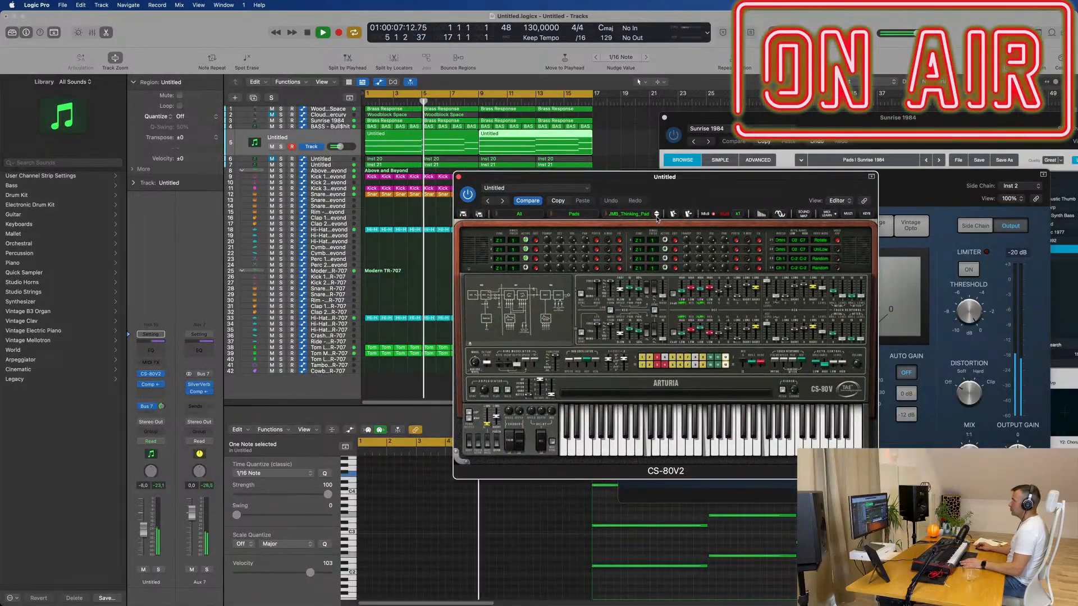
pyautogui.click(656, 217)
pyautogui.press('Return')
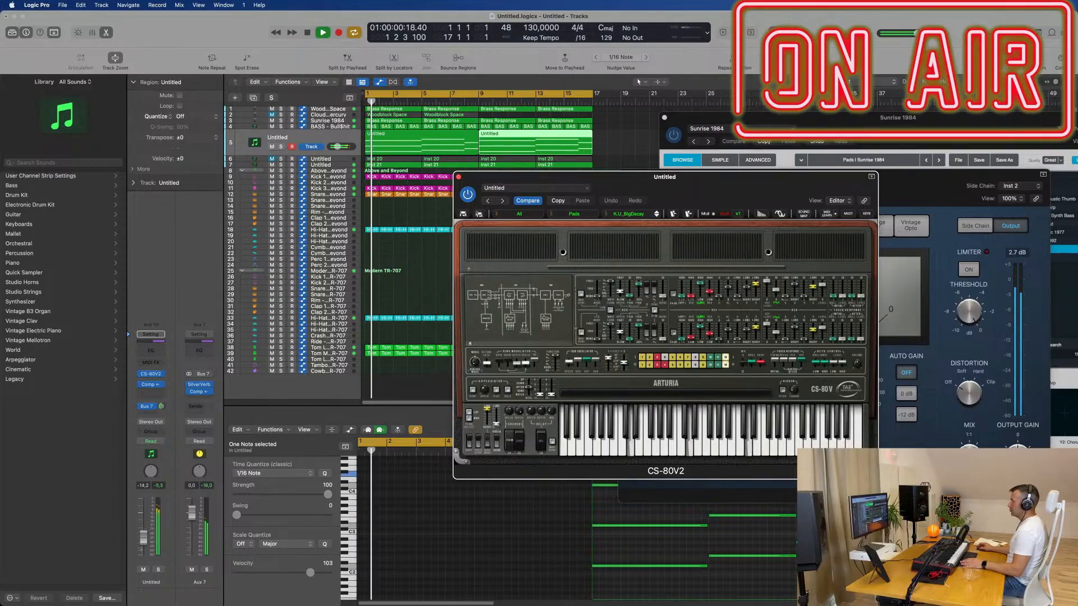
pyautogui.moveTo(144, 538); pyautogui.dragTo(144, 543)
pyautogui.press('Return')
pyautogui.press('Return')
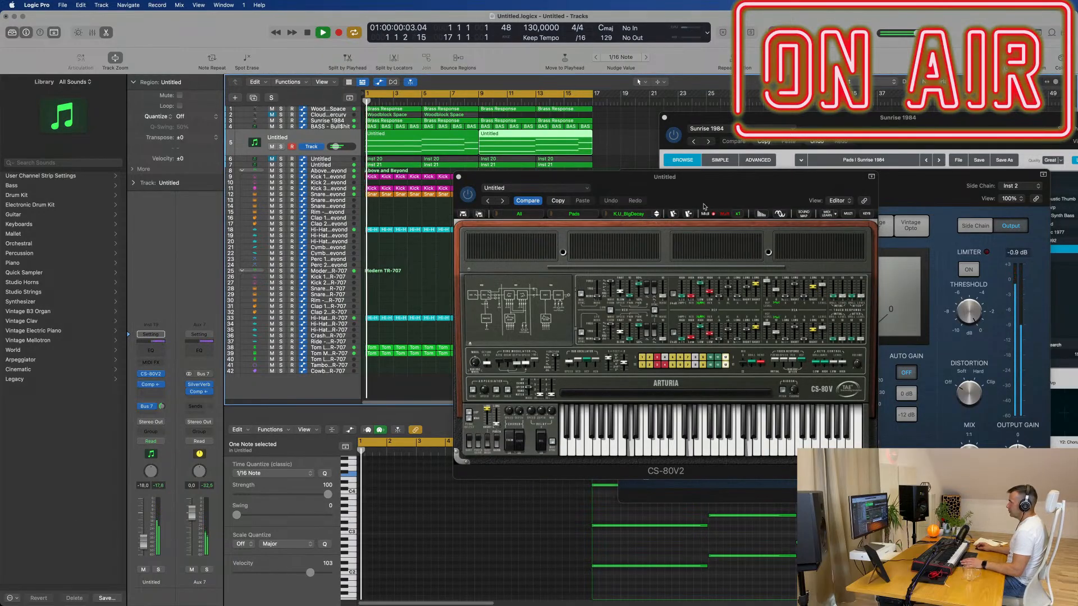
pyautogui.press('space')
# - Step the CS-80V2 through K.U_Dark_arp and K.U_Edge to the following K.U preset, and set the track volume to -23.0 dB
pyautogui.click(656, 216)
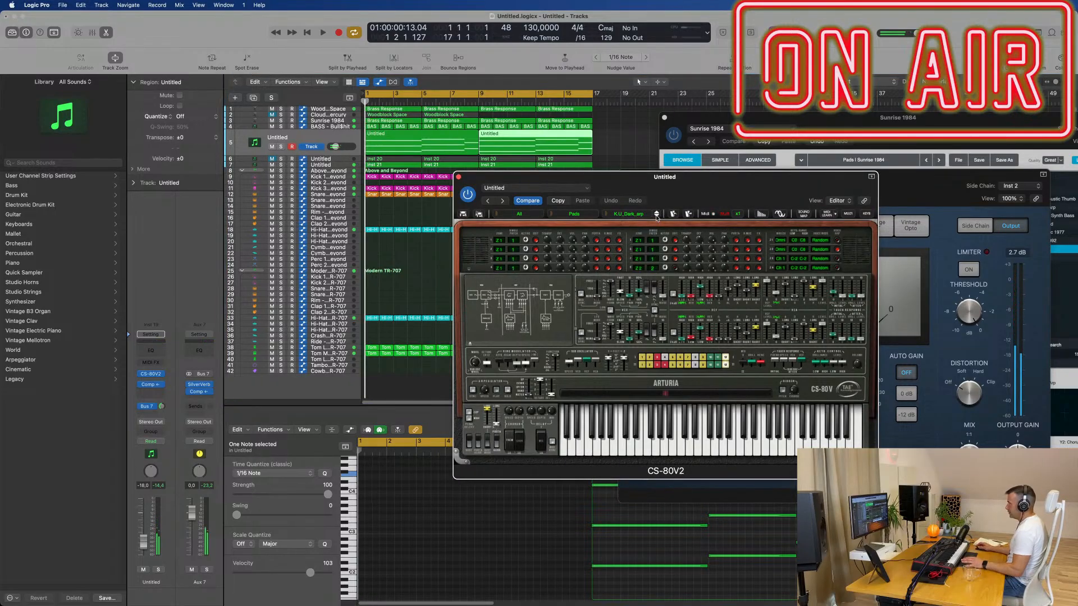
pyautogui.press('space')
pyautogui.click(657, 217)
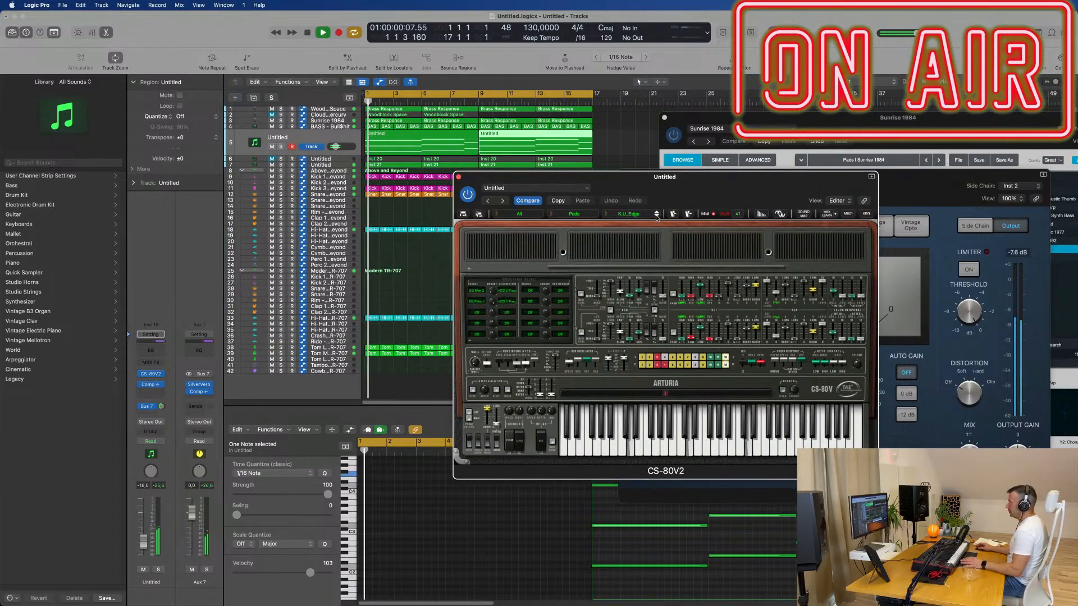
pyautogui.click(656, 217)
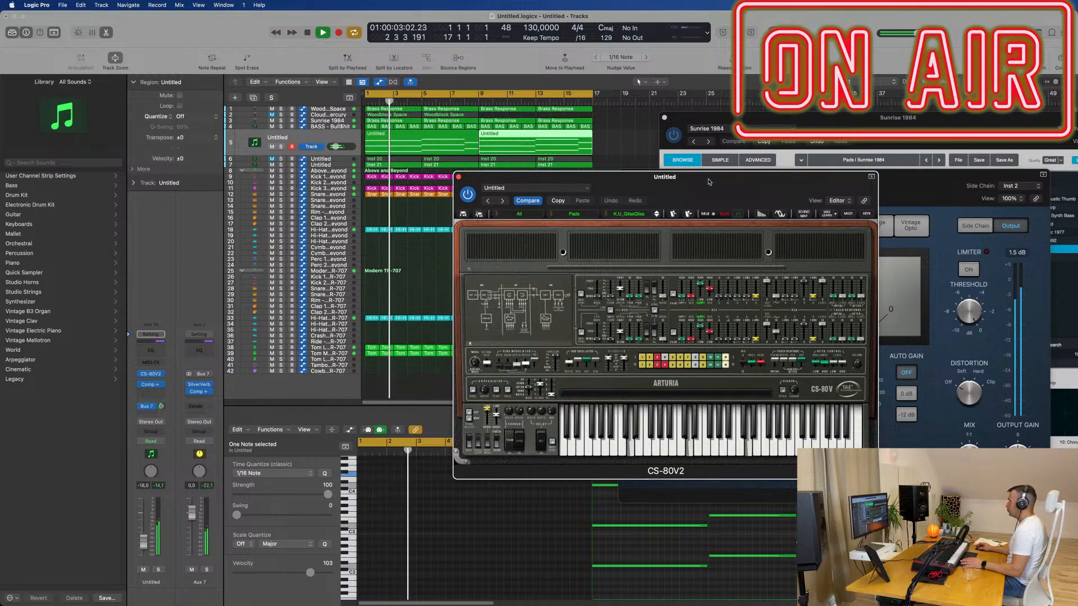
pyautogui.moveTo(709, 182); pyautogui.dragTo(783, 128)
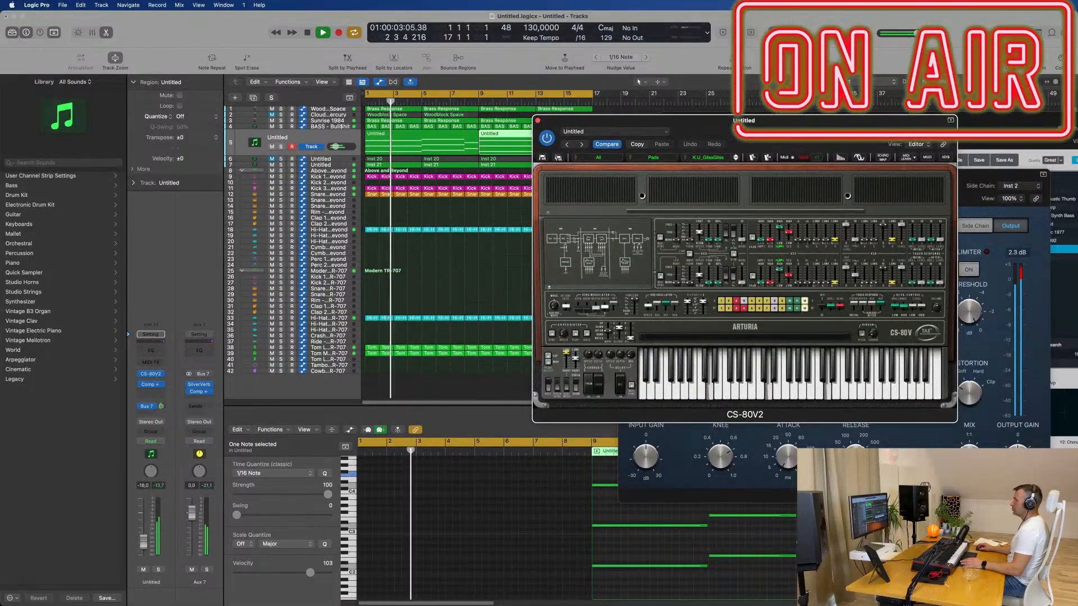
pyautogui.click(639, 82)
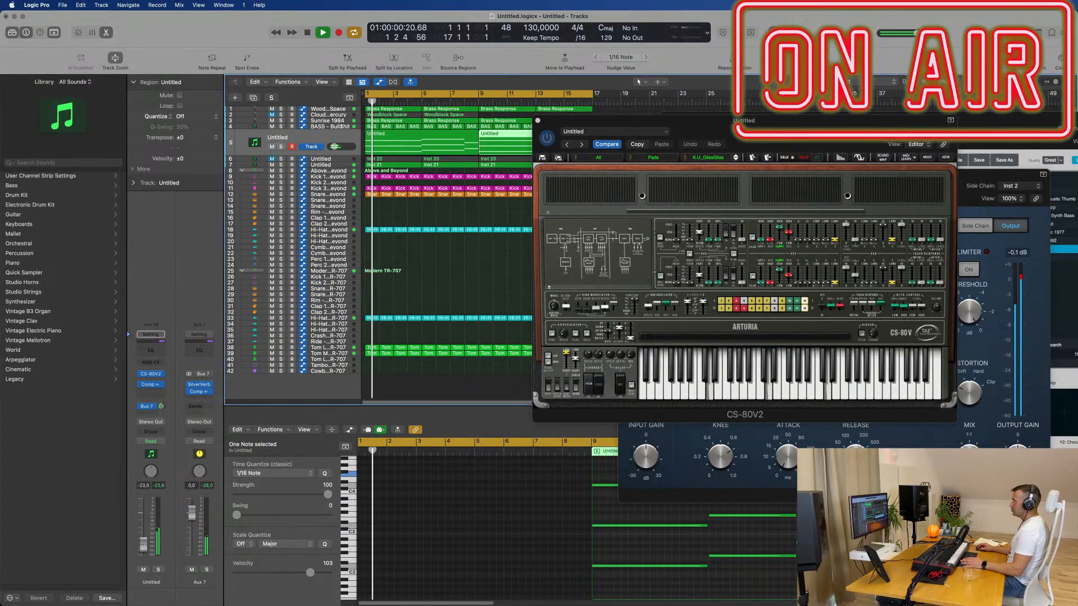
pyautogui.moveTo(618, 120); pyautogui.dragTo(872, 138)
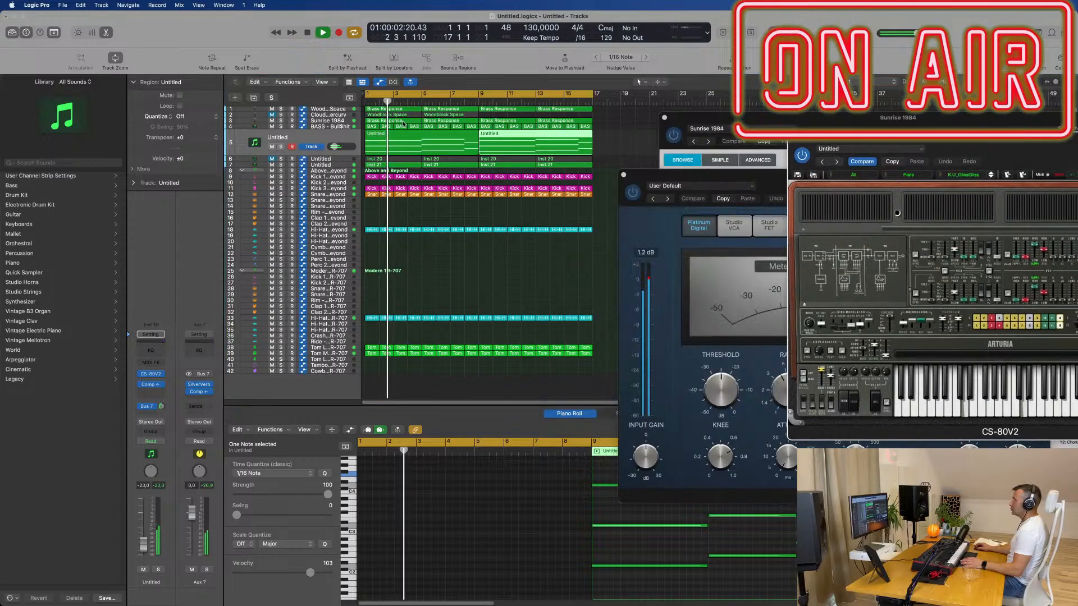
# - Mute the first track and the Sunrise 1984 track, and replay the loop from the start
pyautogui.click(276, 123)
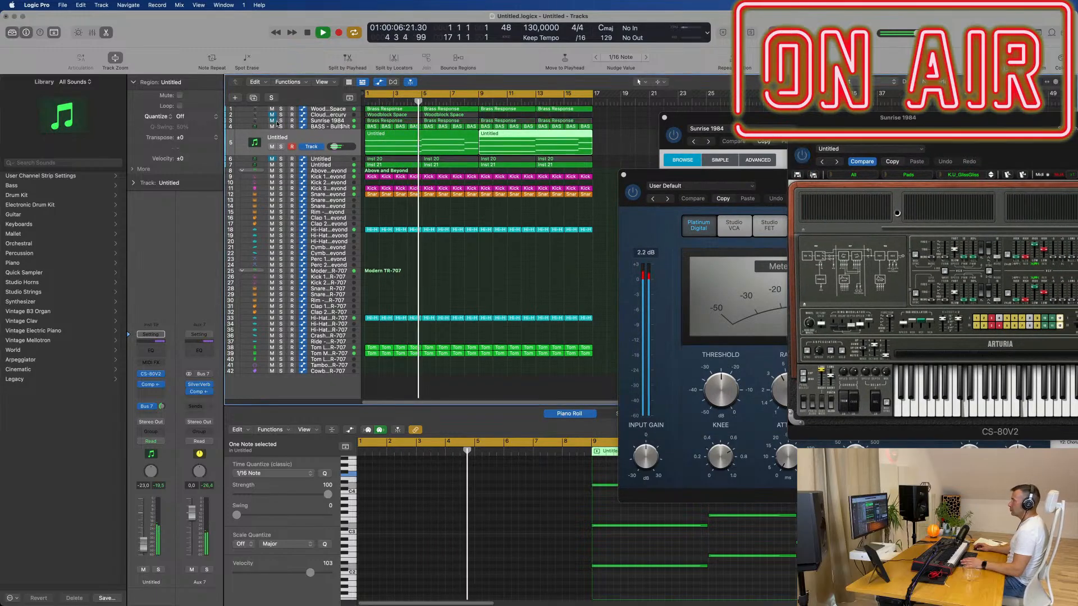
pyautogui.hscroll(1, 275, 124)
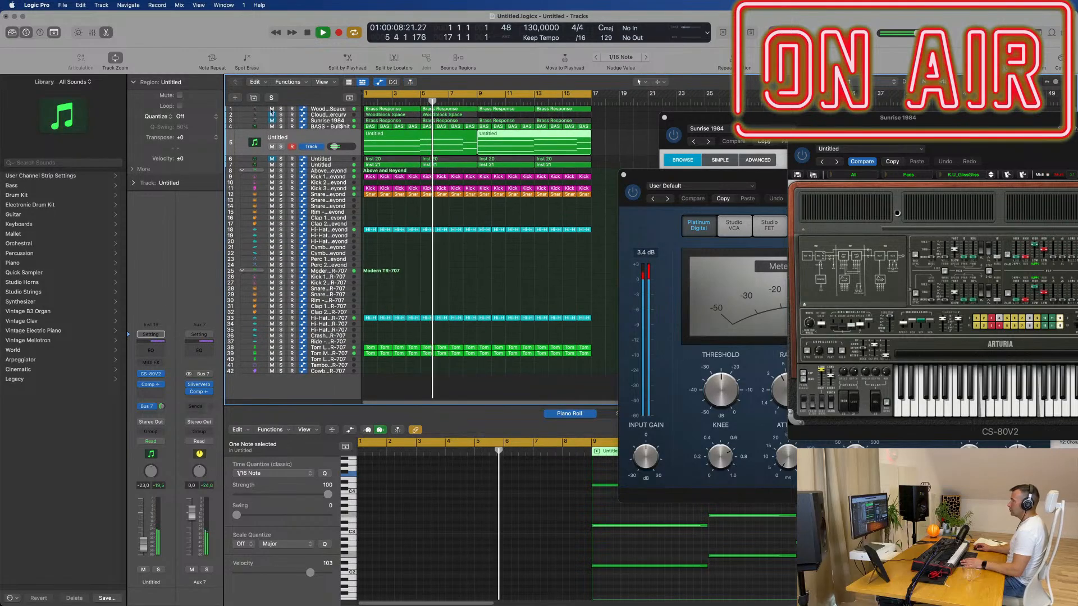
pyautogui.press('Return')
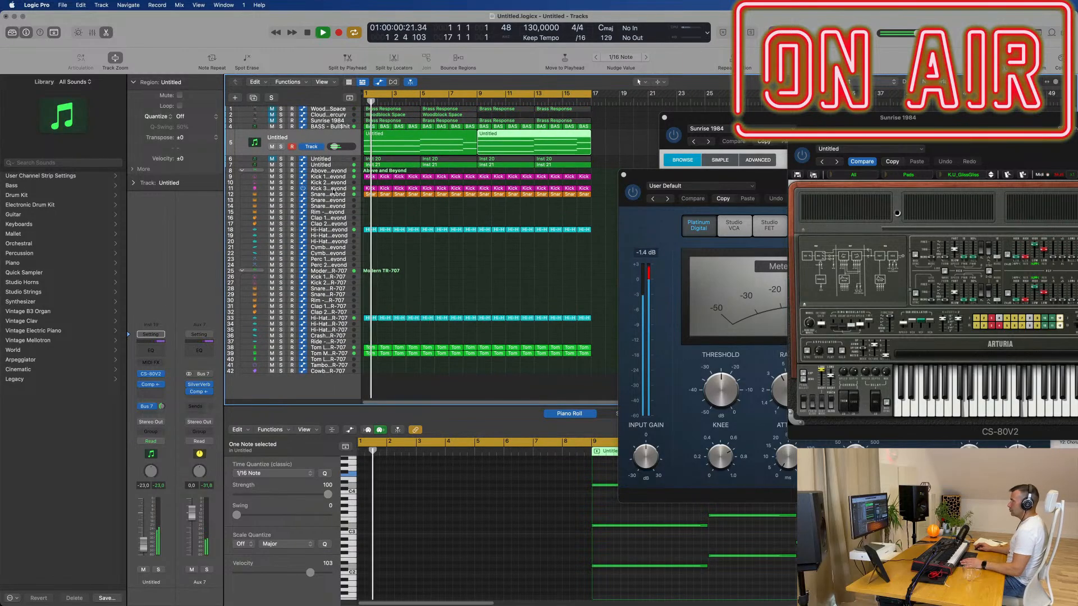
# - Select the Inst 21 track, bring the CS-80V2 window fully into view, and restart the loop
pyautogui.click(338, 165)
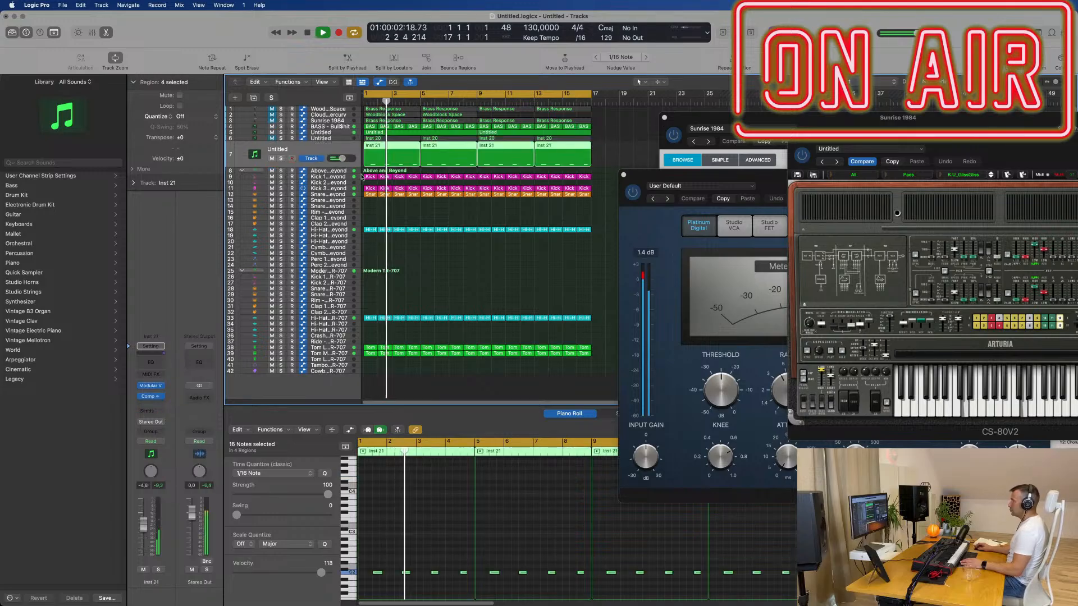
pyautogui.moveTo(999, 146); pyautogui.dragTo(861, 153)
pyautogui.press('Return')
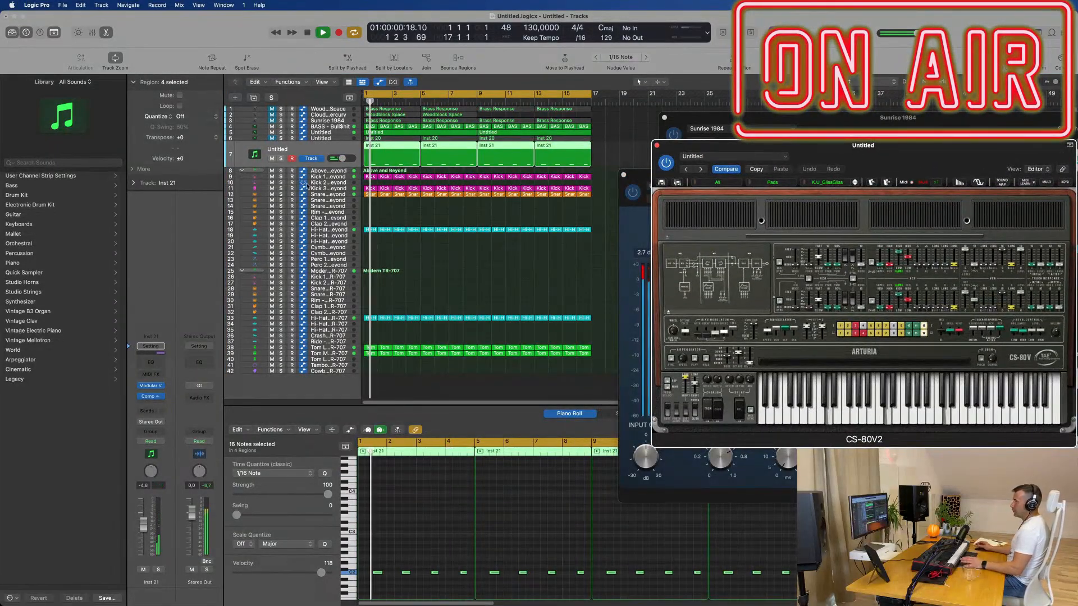
# - Restart the loop, select the Untitled CS-80V2 track above Inst 20, and move the synth window over the arrangement
pyautogui.press('Return')
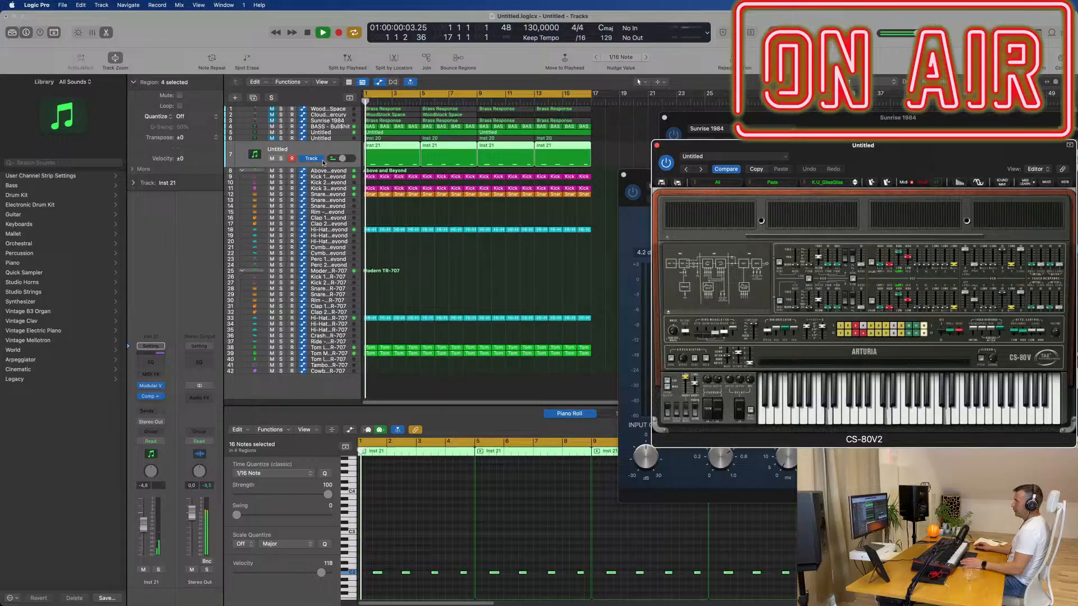
pyautogui.click(348, 133)
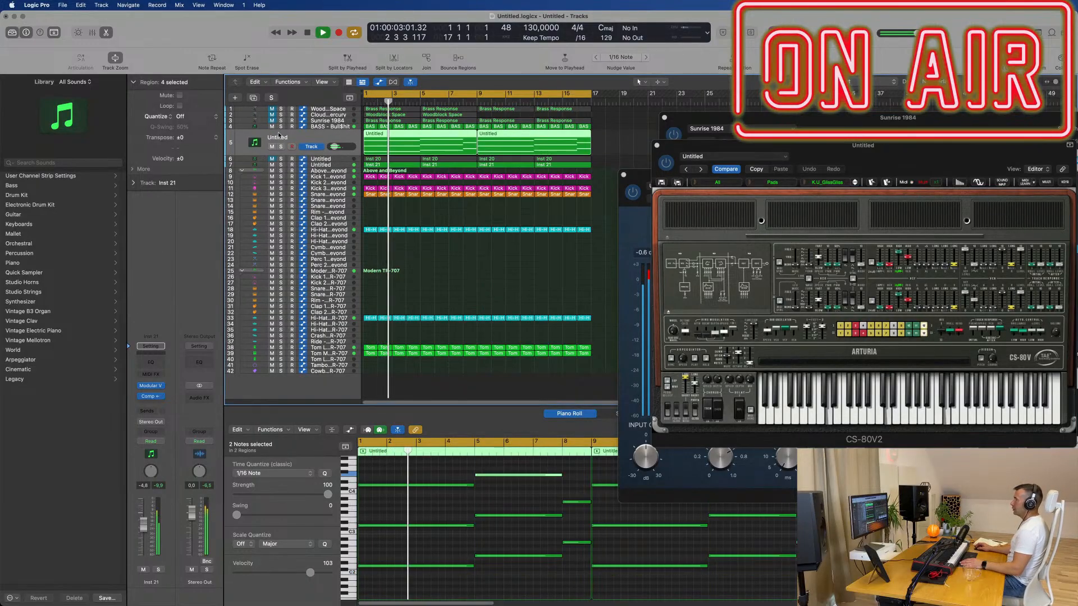
pyautogui.click(330, 145)
pyautogui.moveTo(860, 150); pyautogui.dragTo(731, 196)
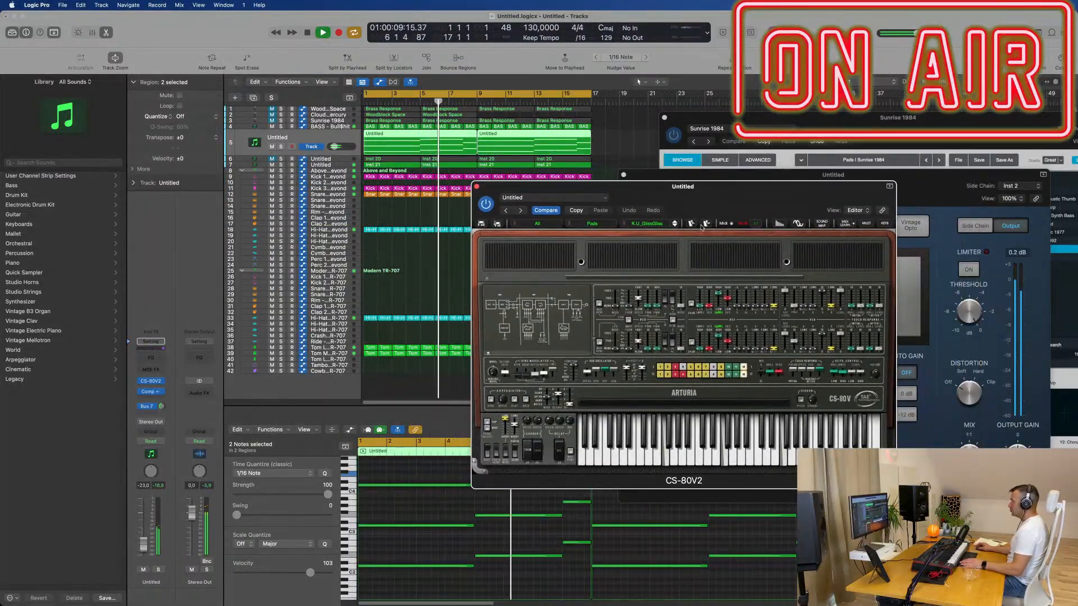
# - Audition the CS-80V2 pad presets K.U_HPFsine, K.U_Rise and 70s_Strings, replaying the loop from the start
pyautogui.press('space')
pyautogui.click(674, 225)
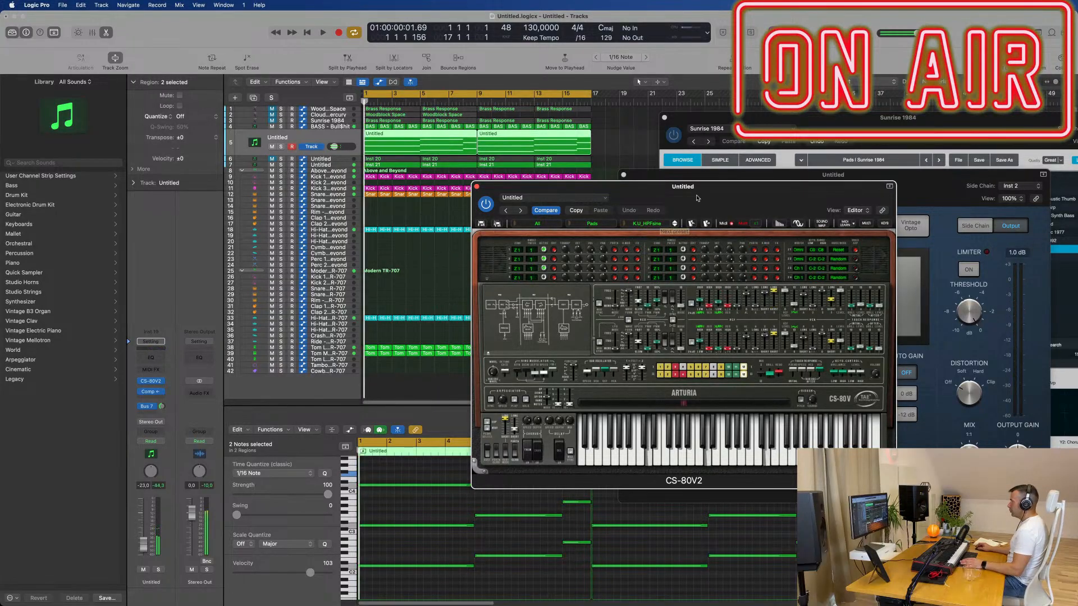
pyautogui.click(675, 227)
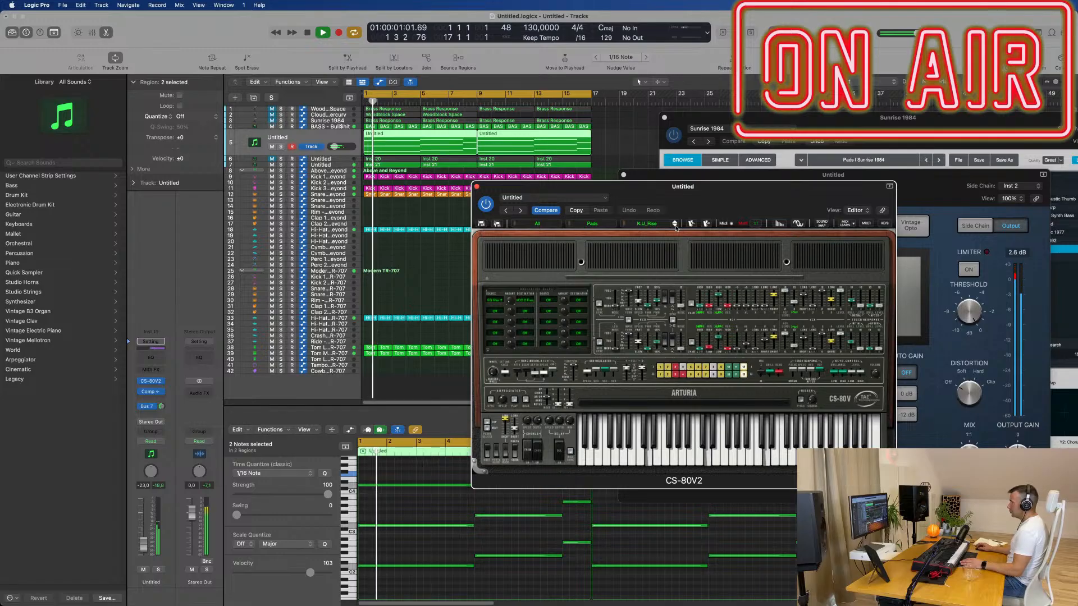
pyautogui.click(675, 227)
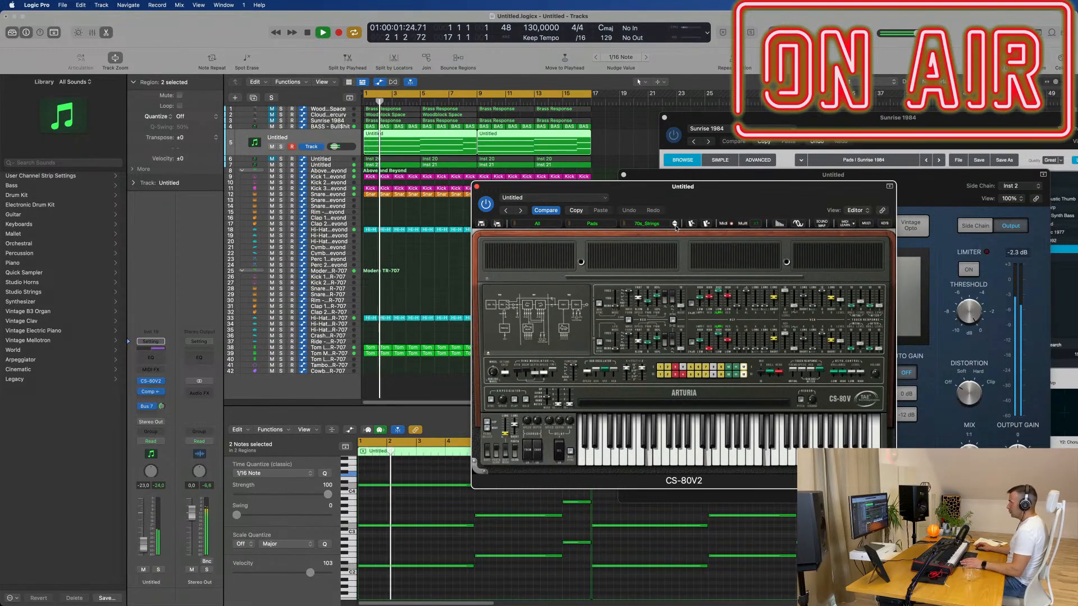
pyautogui.press('Return')
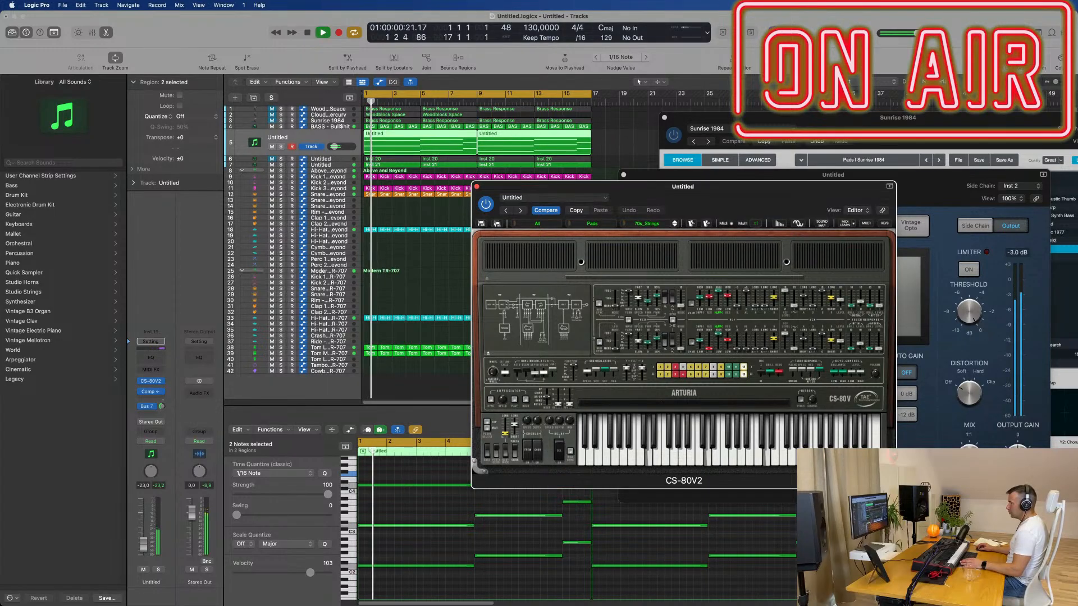
# - Adjust the track's Bus 7 send to -2.6 dB and advance the CS-80V2 to the Cosmos preset
pyautogui.click(162, 406)
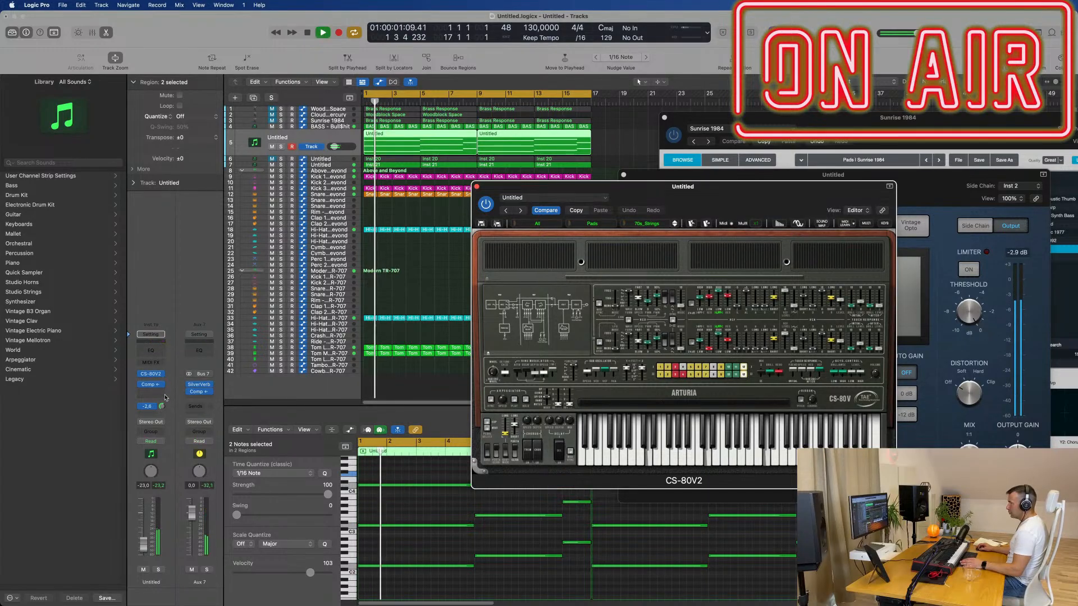
pyautogui.click(675, 226)
pyautogui.press('Return')
pyautogui.click(675, 226)
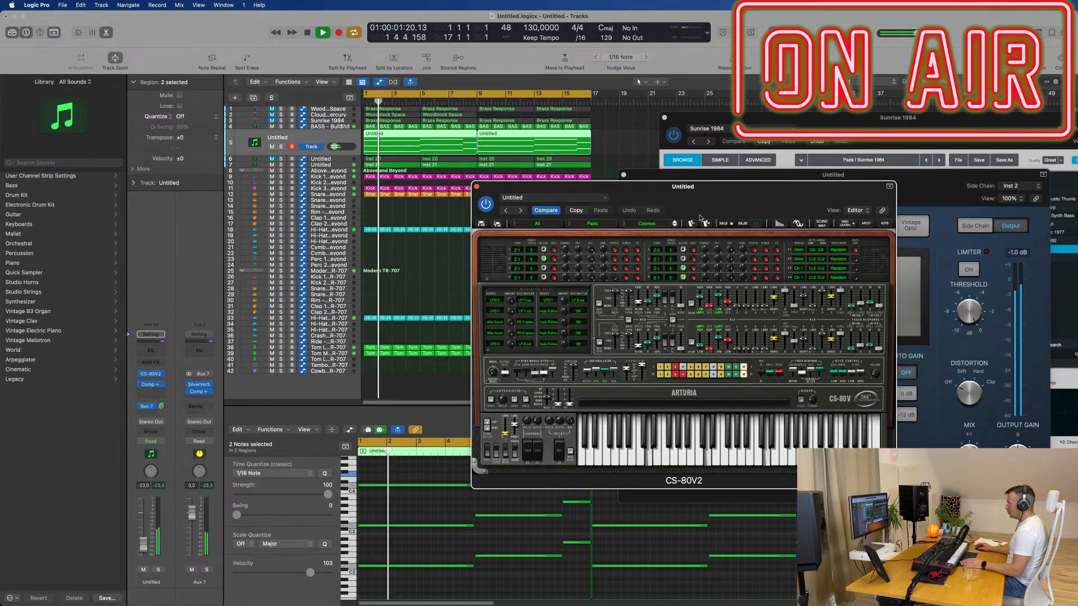
pyautogui.moveTo(807, 204); pyautogui.dragTo(755, 222)
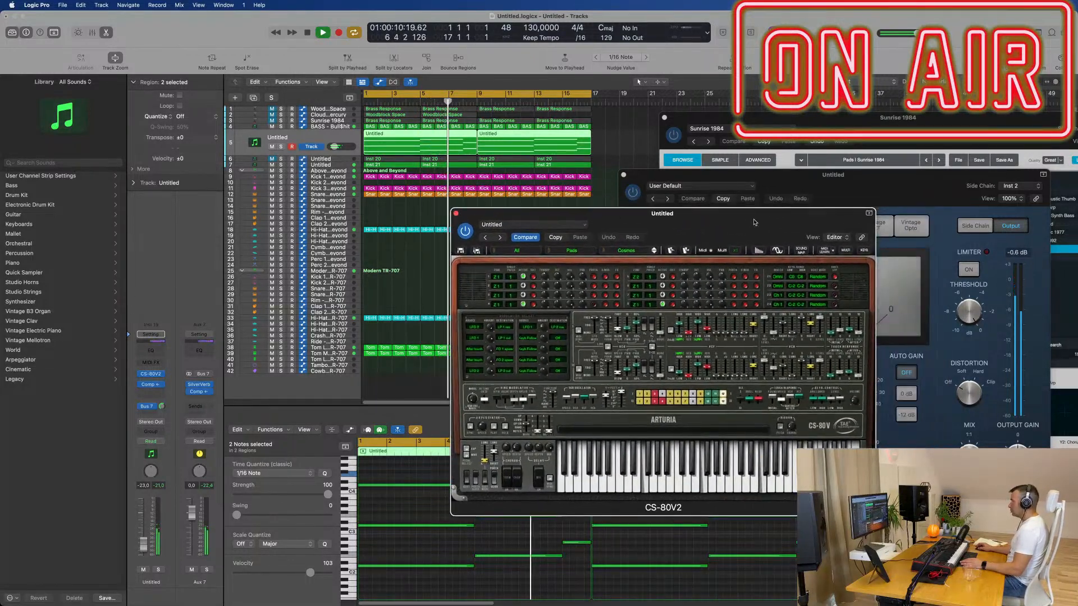
# - Step the CS-80V2 through Creampad, Creampad2 and Mournings to the Sweeper preset, and replay the loop from the start
pyautogui.click(654, 253)
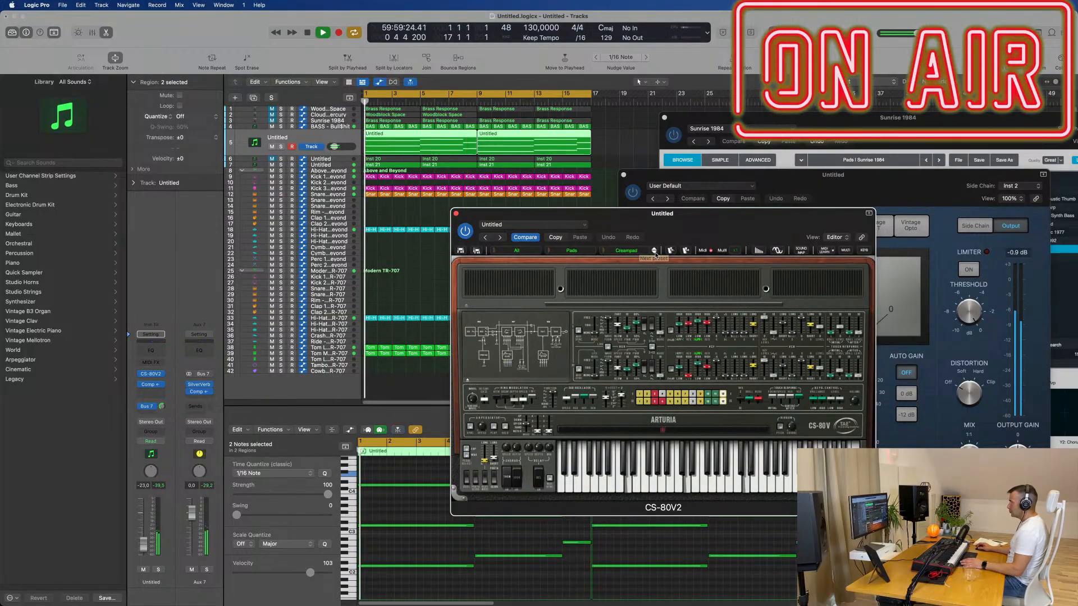
pyautogui.click(655, 251)
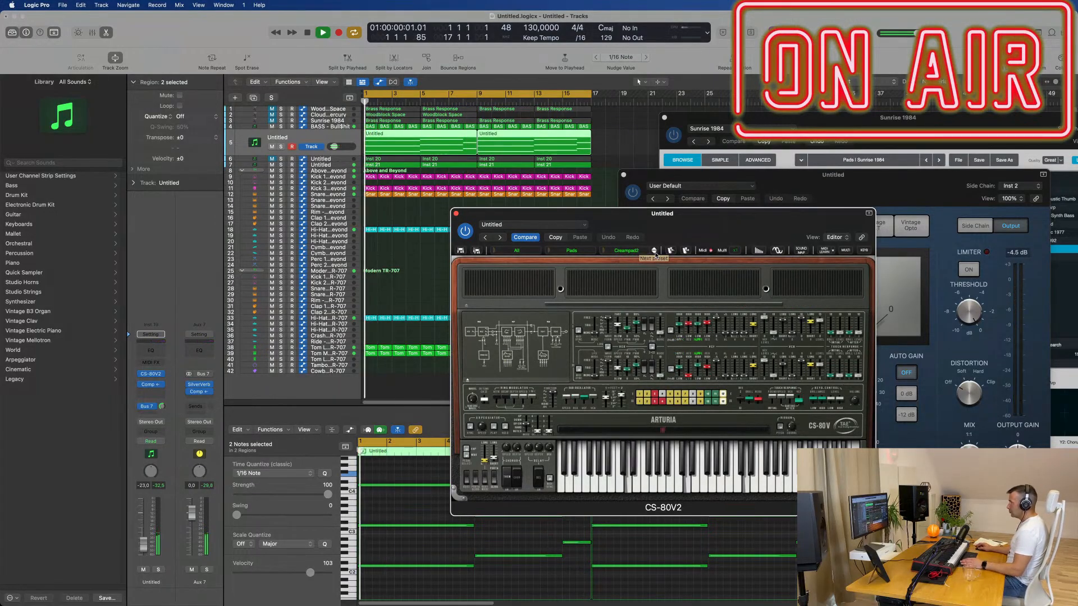
pyautogui.click(654, 252)
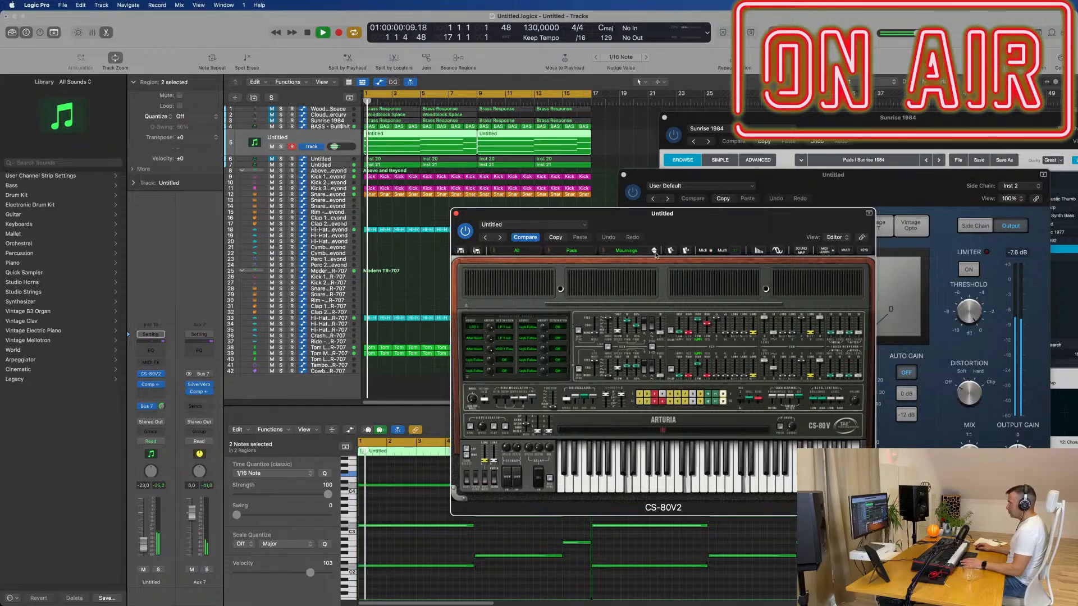
pyautogui.click(654, 252)
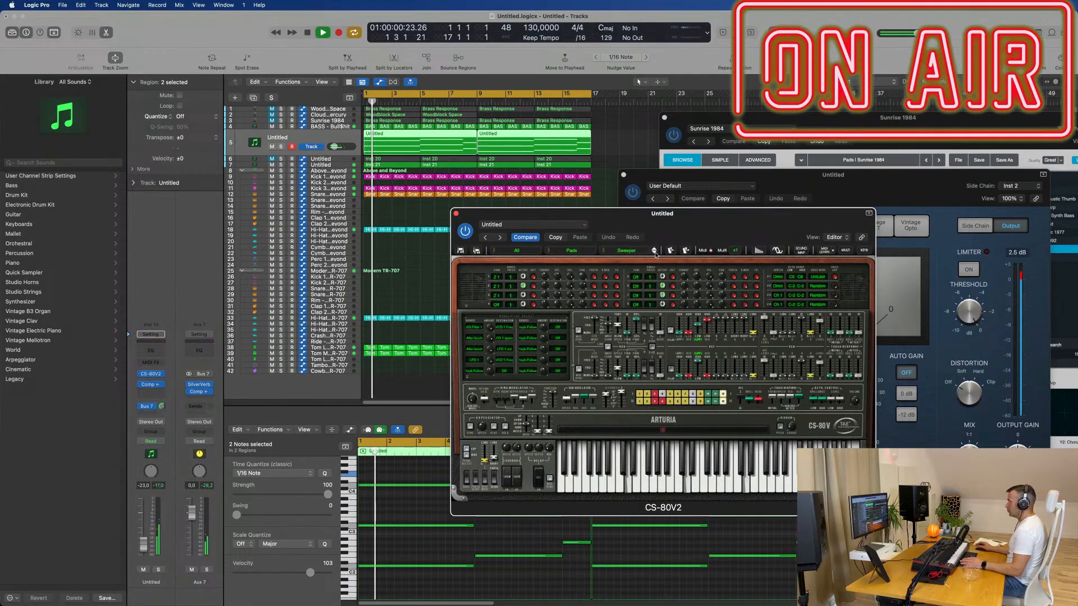
pyautogui.click(655, 252)
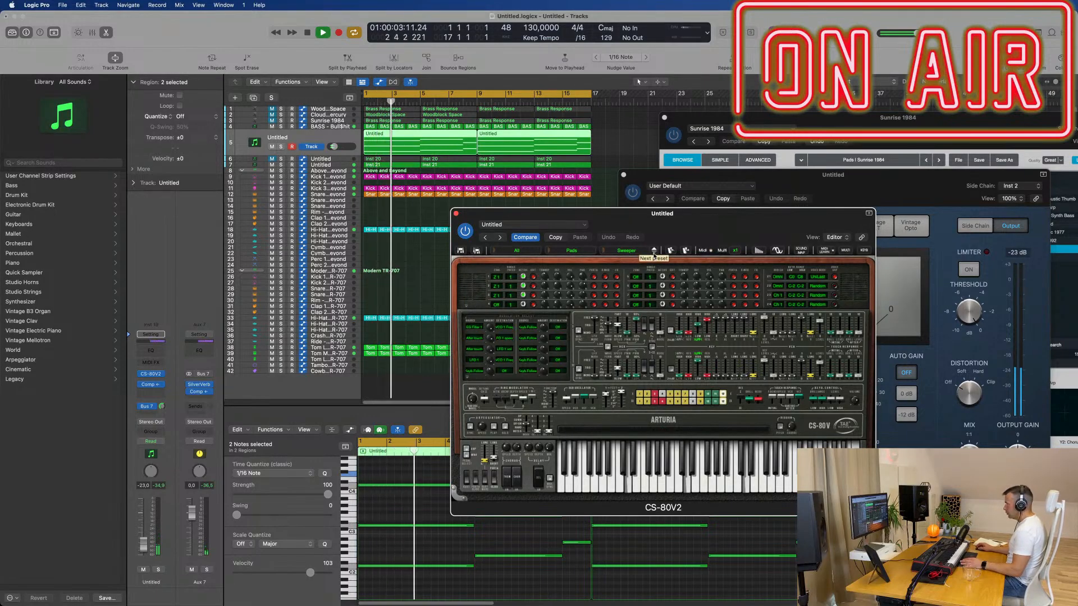
pyautogui.press('Return')
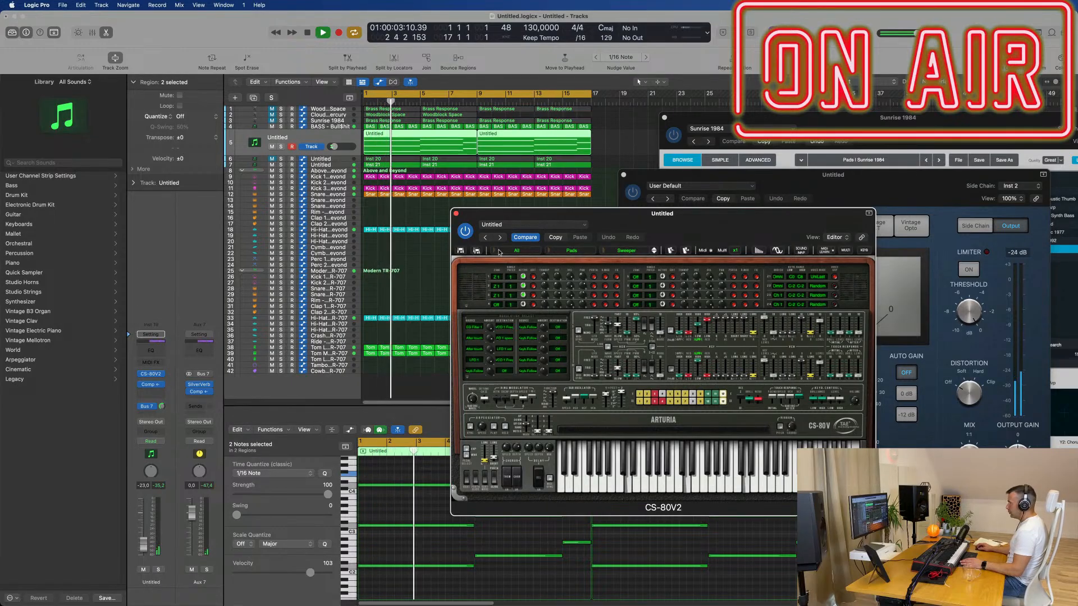
# - Load the C.P_Amb-works2 preset from the Ambient category of all banks and replay the loop with it
pyautogui.click(494, 252)
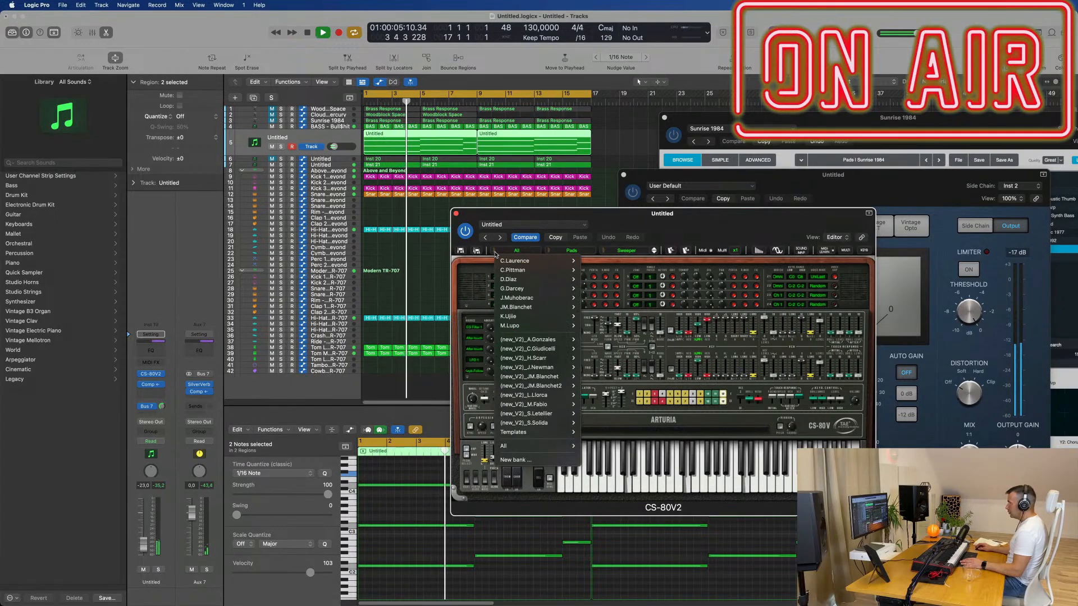
pyautogui.moveTo(508, 446)
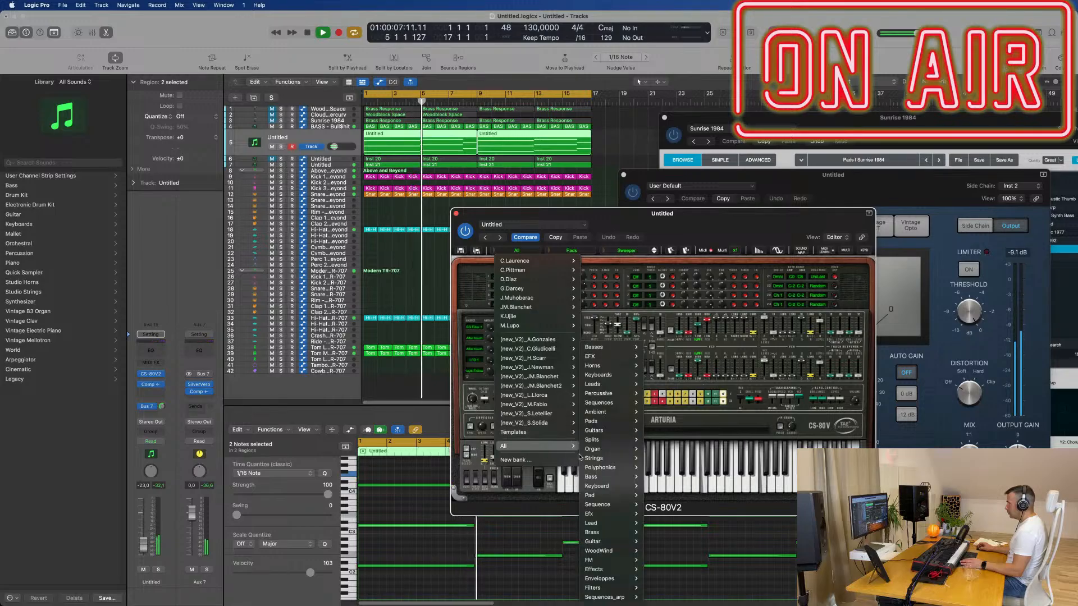
pyautogui.moveTo(588, 542)
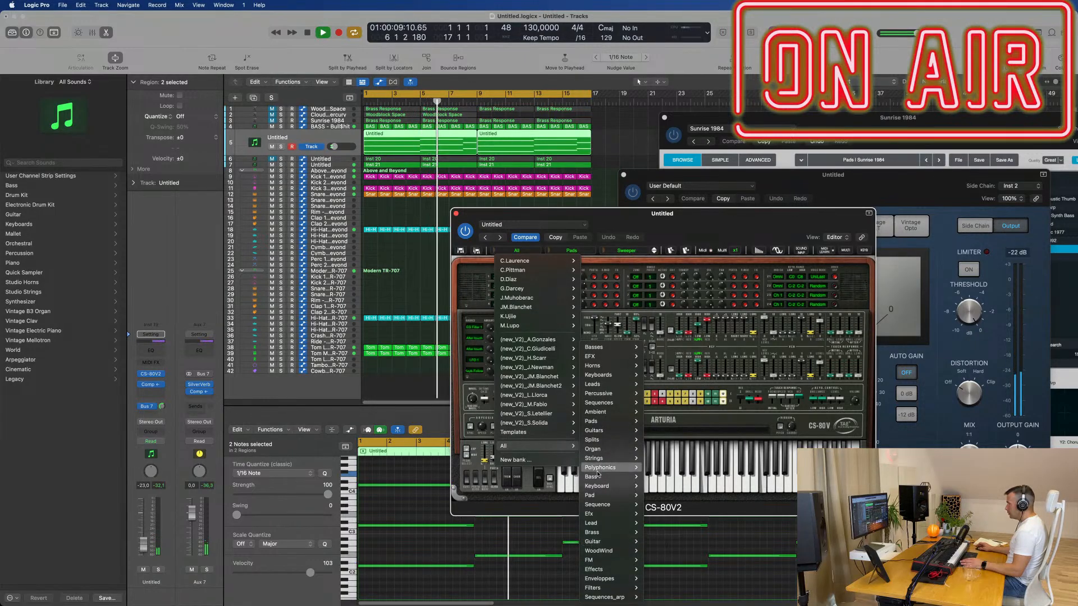
pyautogui.moveTo(611, 425)
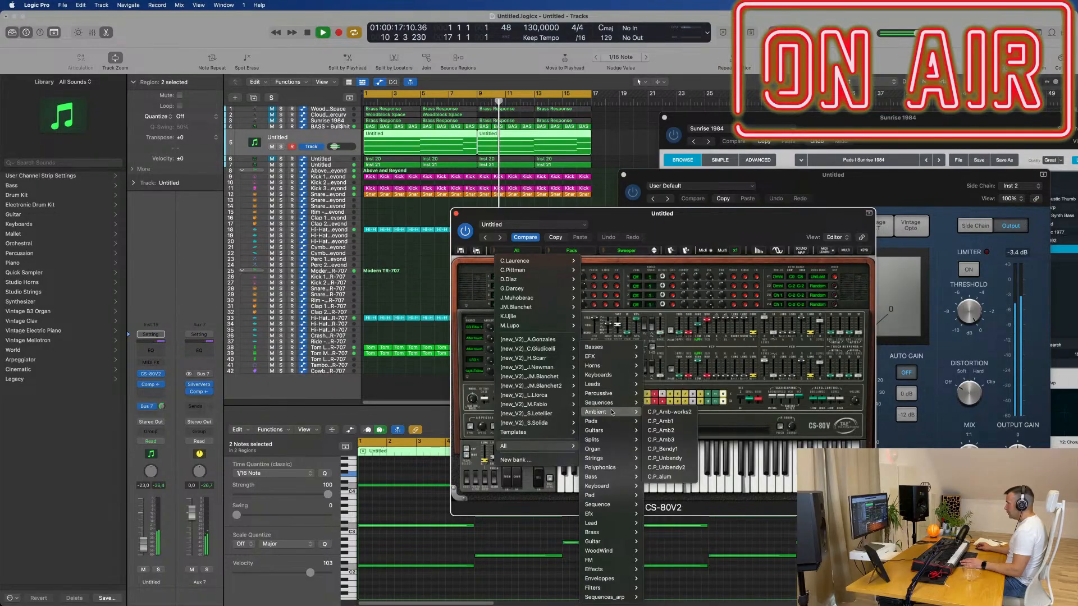
pyautogui.click(668, 412)
pyautogui.moveTo(697, 224); pyautogui.dragTo(824, 215)
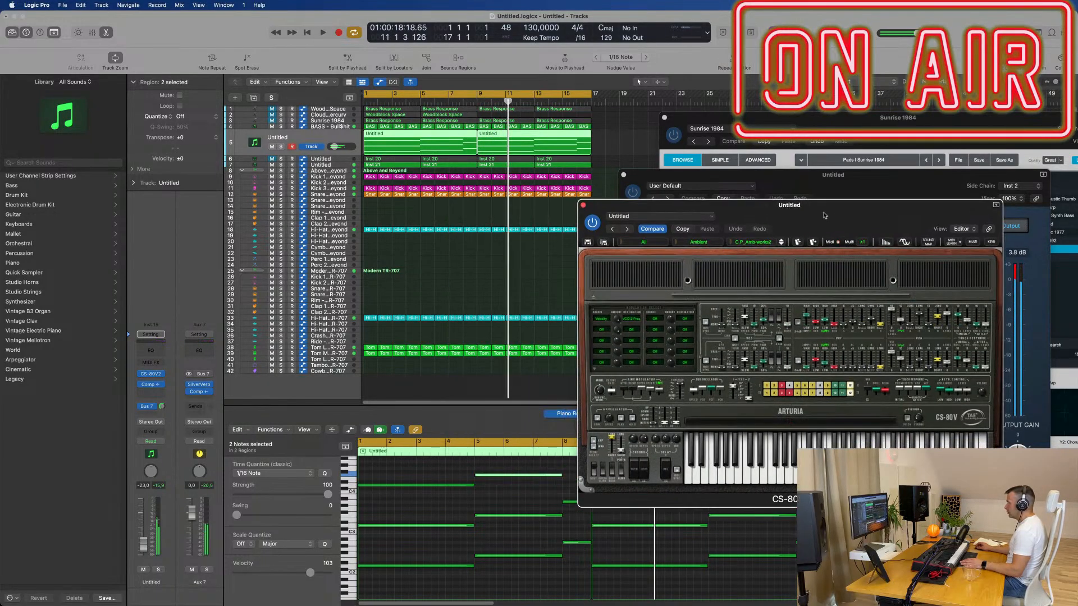
pyautogui.press('space')
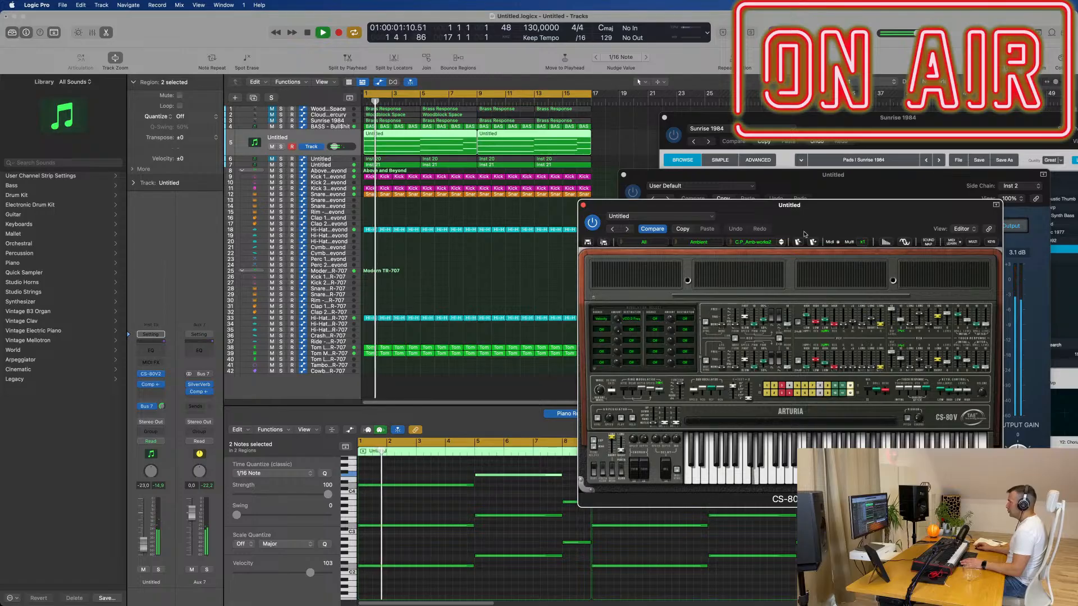
pyautogui.press('space')
pyautogui.press('space')
# - Step through the Ambient presets from C.P_Amb1 past C.P_Amb2, C.P_Bendy1 and C.P_Unbendy to C.P_alum
pyautogui.click(781, 244)
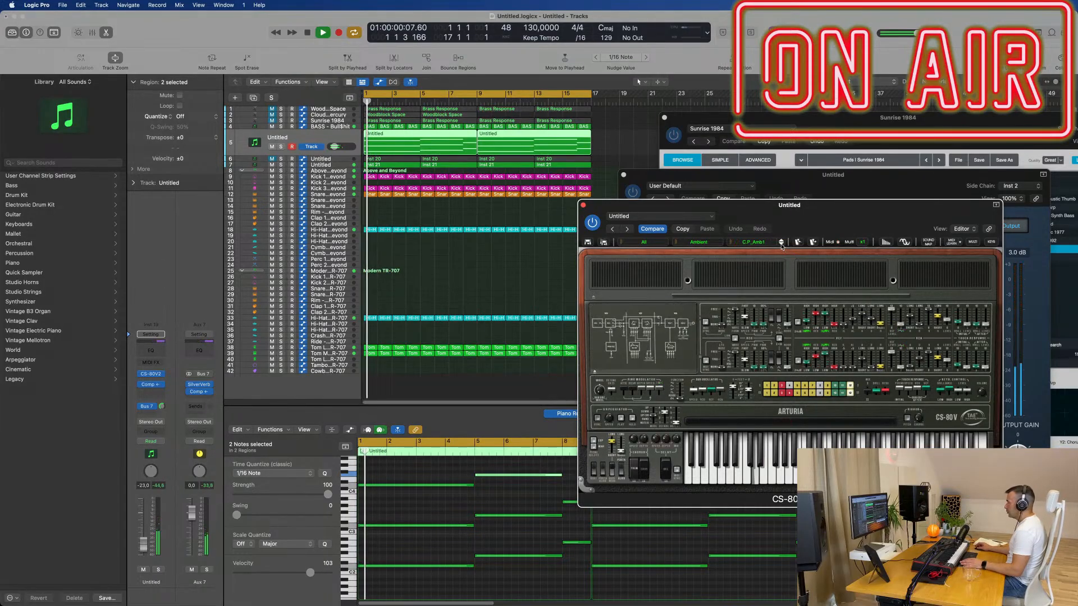
pyautogui.click(781, 246)
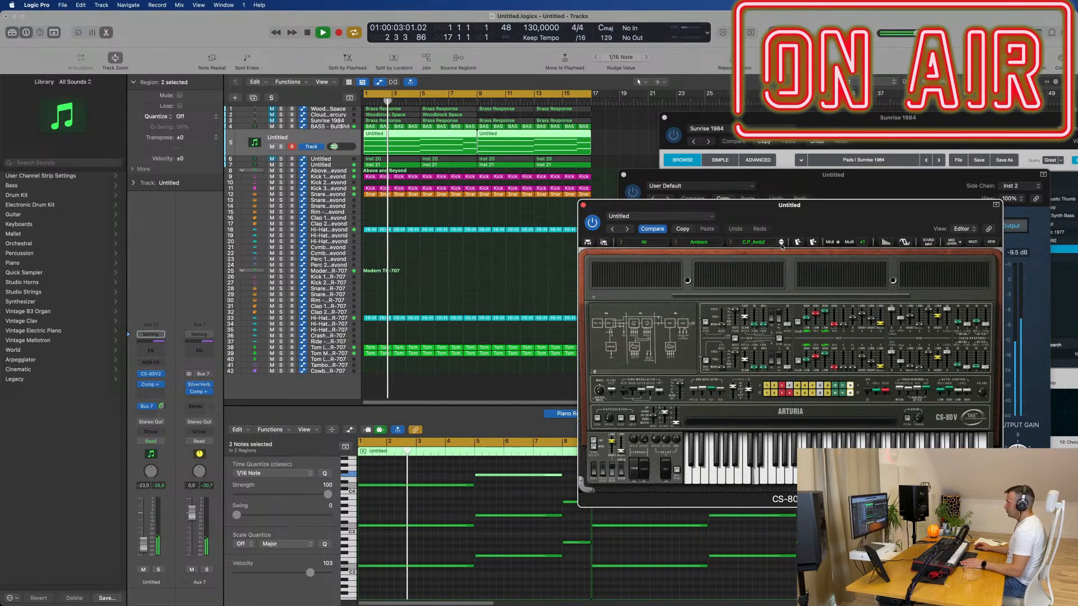
pyautogui.click(782, 245)
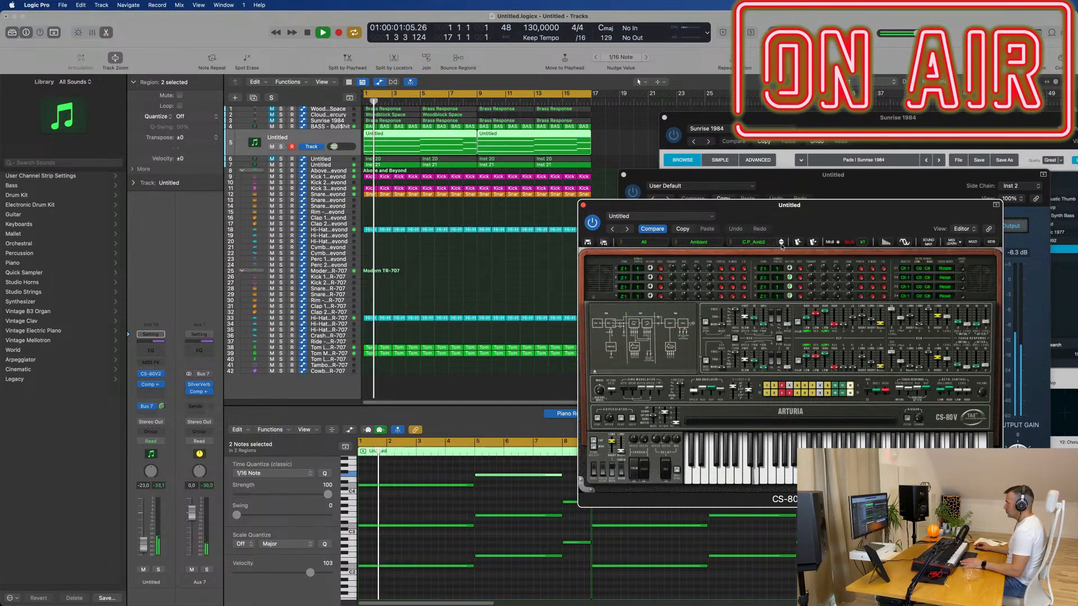
pyautogui.click(781, 244)
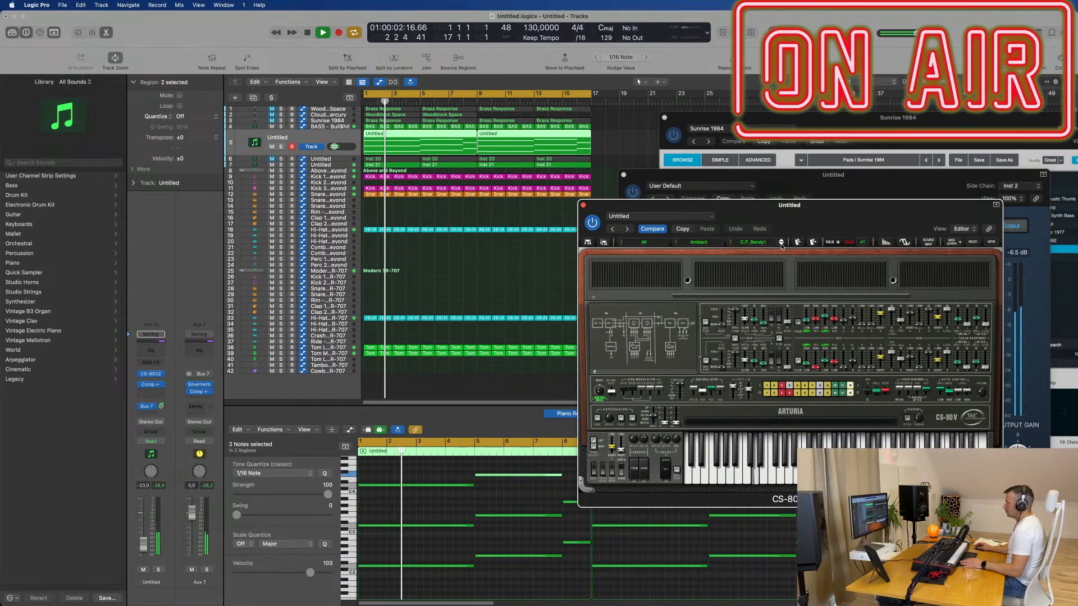
pyautogui.click(782, 245)
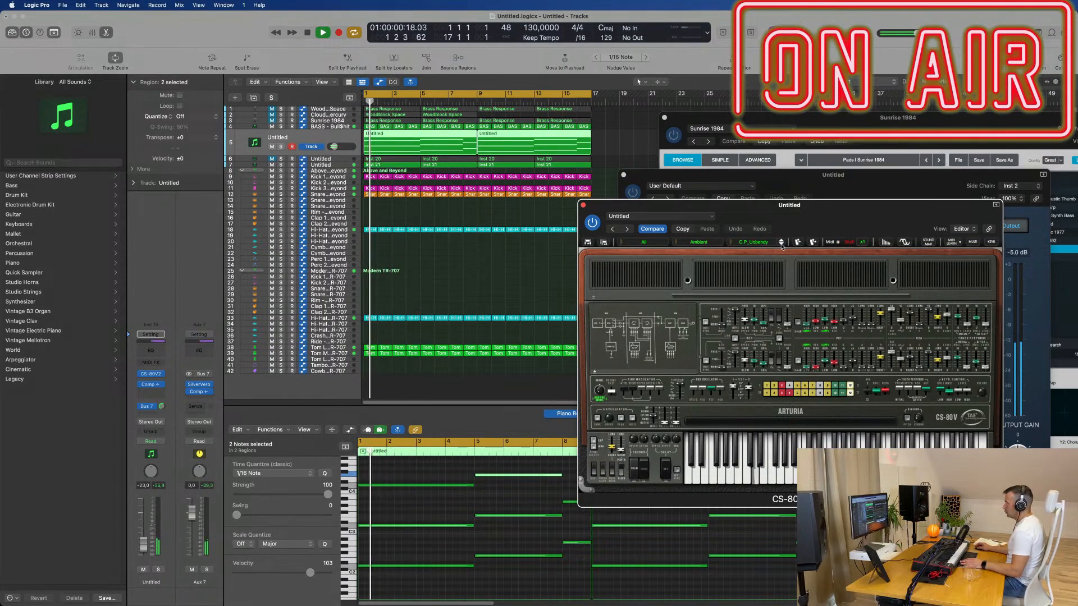
pyautogui.click(781, 245)
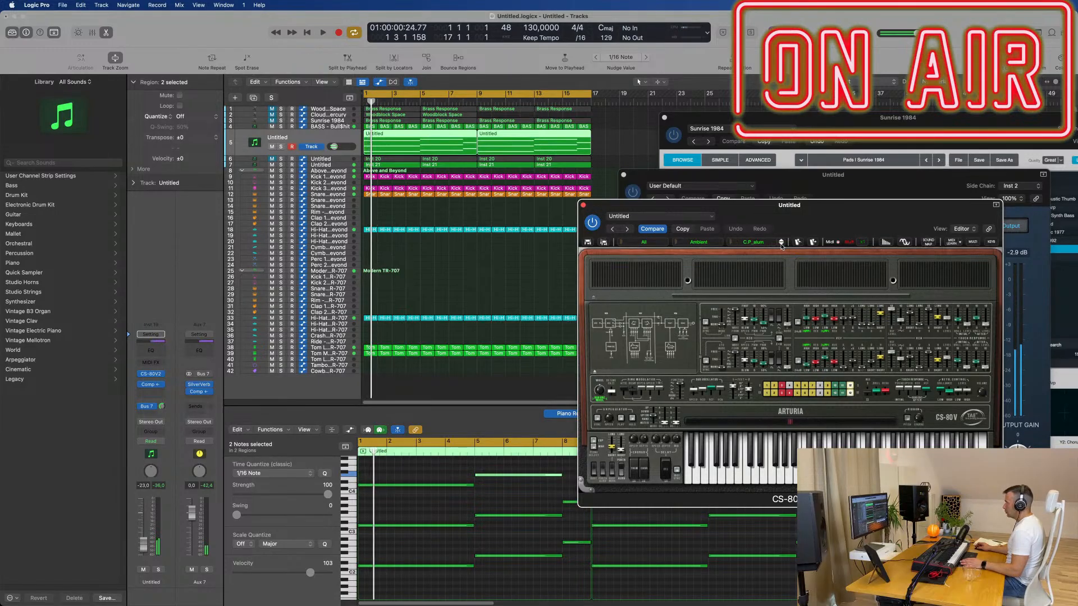
# - Load D.D_Creep from the Pads category, reposition the synth window, and advance to the D.D_GoodKarma preset
pyautogui.click(677, 246)
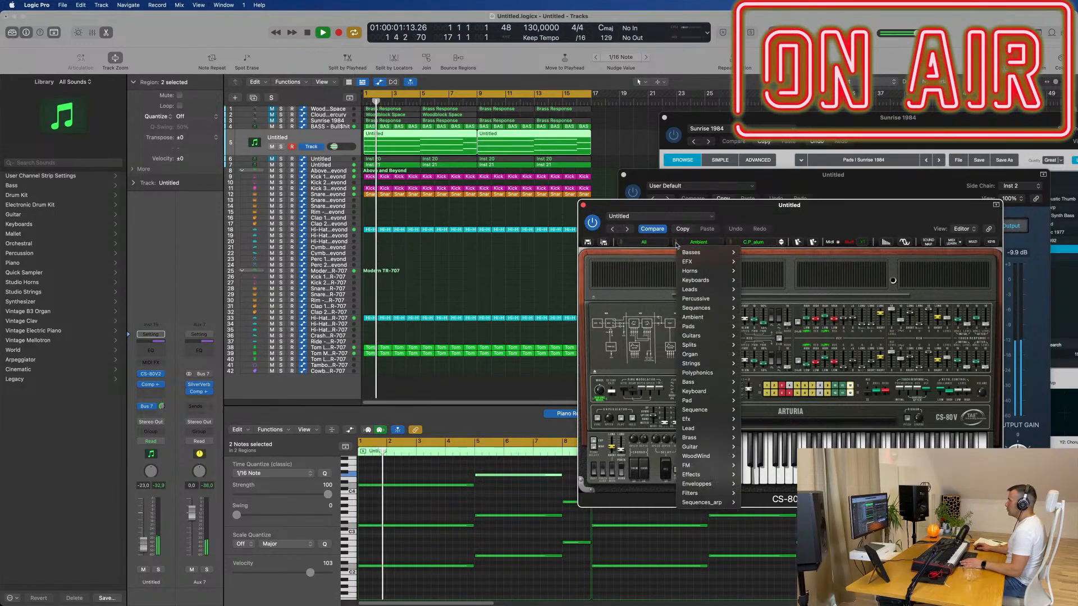
pyautogui.moveTo(712, 365)
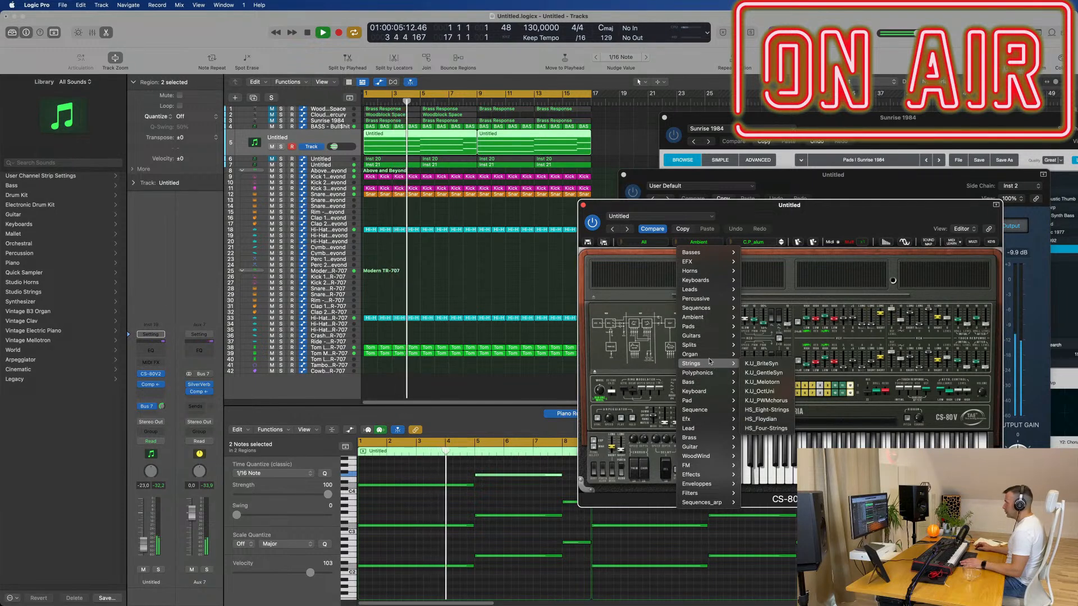
pyautogui.moveTo(711, 332)
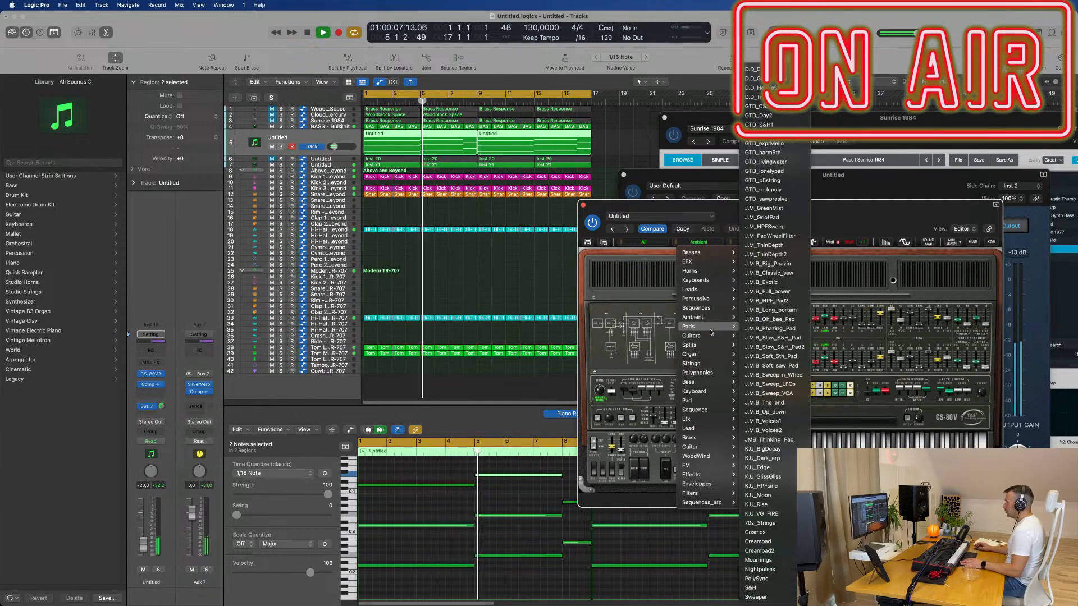
pyautogui.click(772, 70)
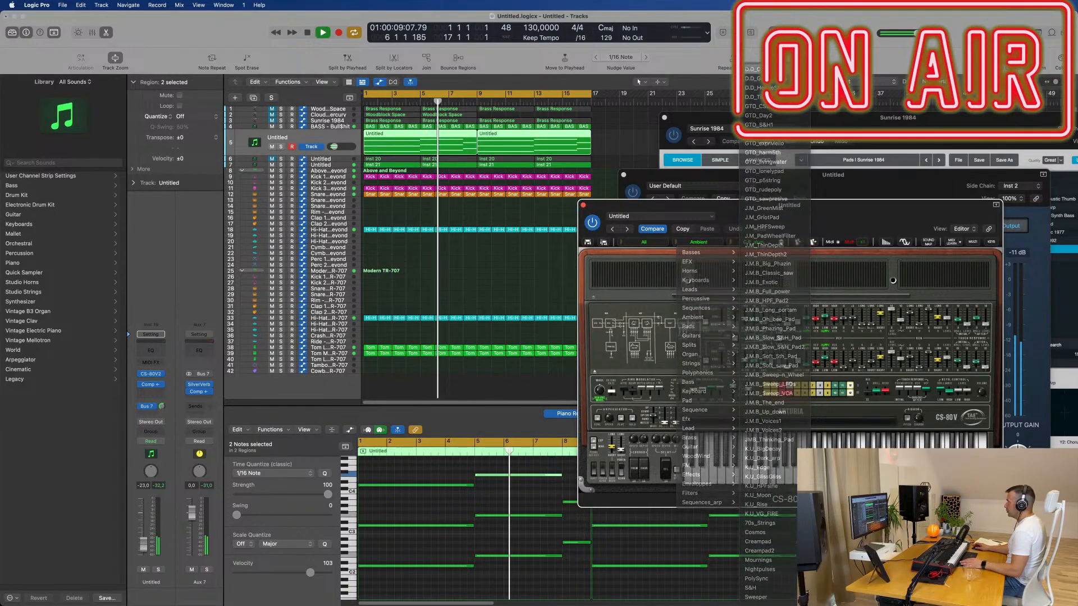
pyautogui.moveTo(872, 204); pyautogui.dragTo(803, 157)
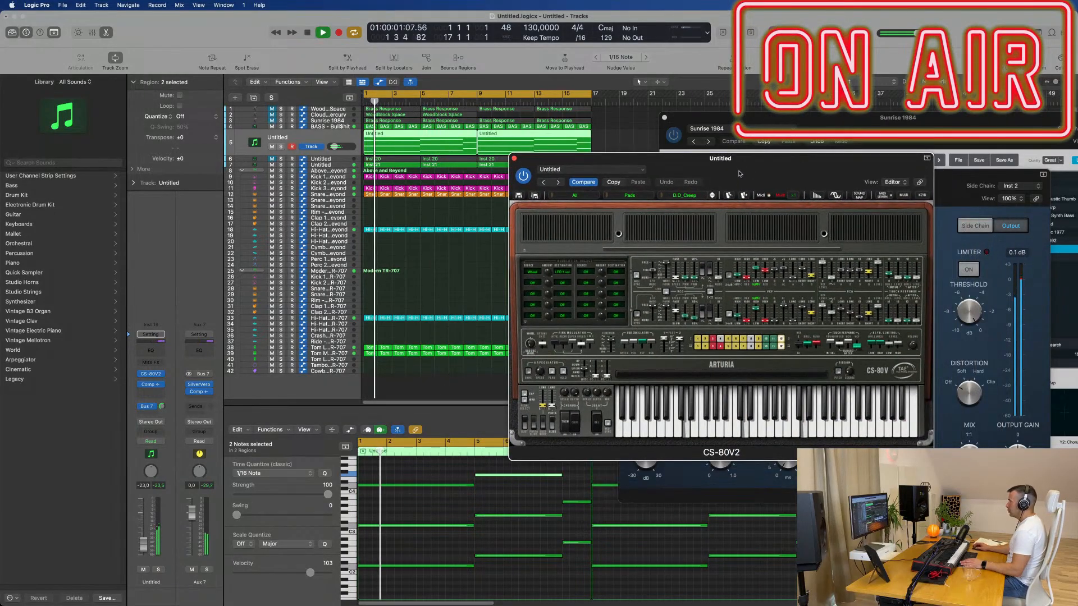
pyautogui.moveTo(740, 174); pyautogui.dragTo(774, 188)
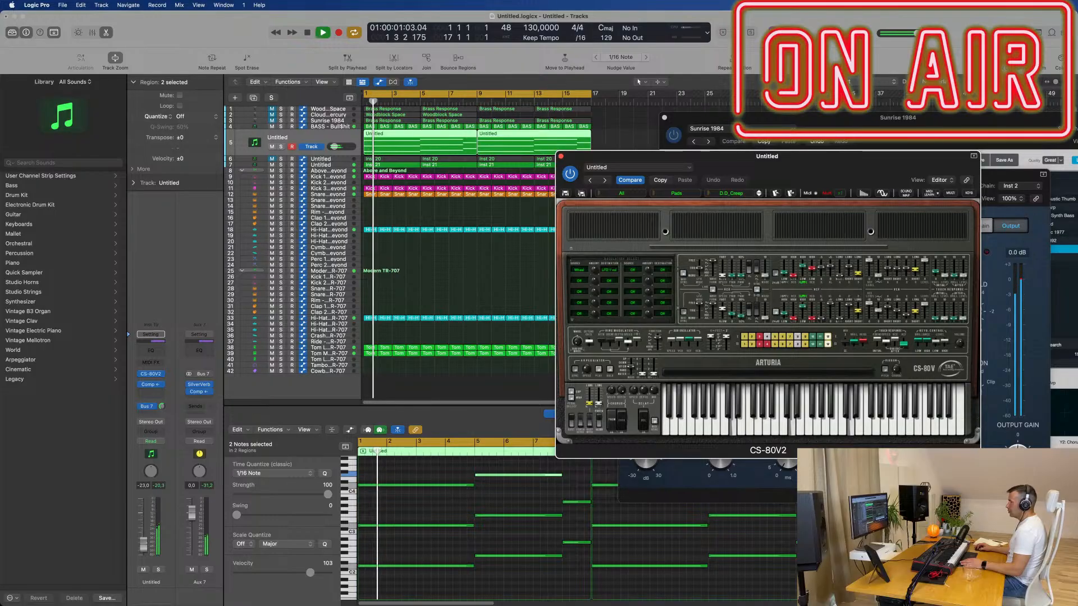
pyautogui.moveTo(824, 171); pyautogui.dragTo(770, 240)
pyautogui.click(704, 266)
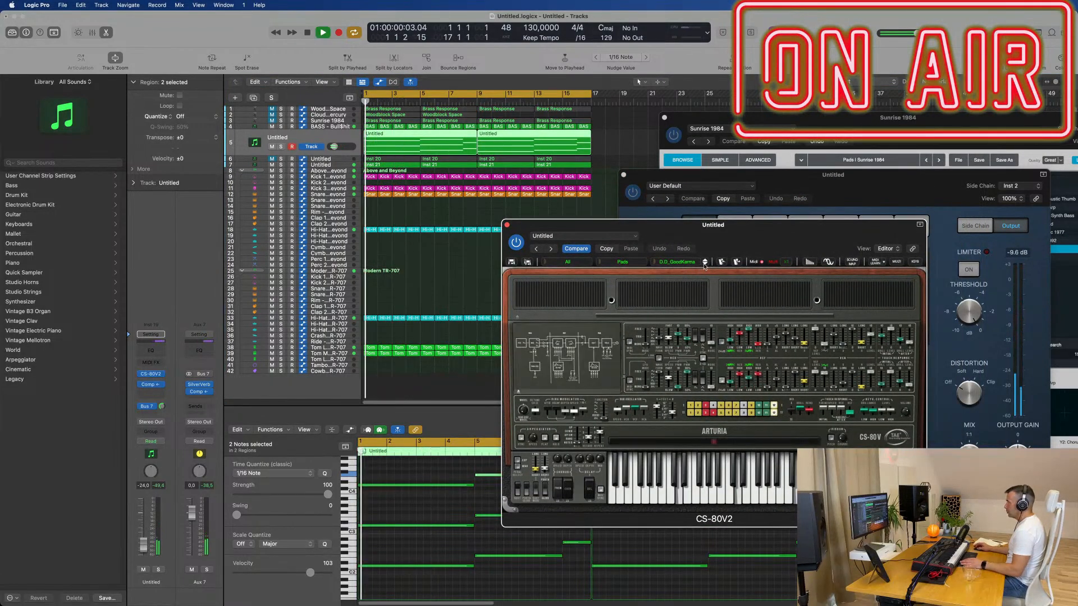
# - Step the CS-80V2 Pads presets from D.D_HerbalStrings through GTD_CS80String1 to GTD_S&H
pyautogui.click(705, 268)
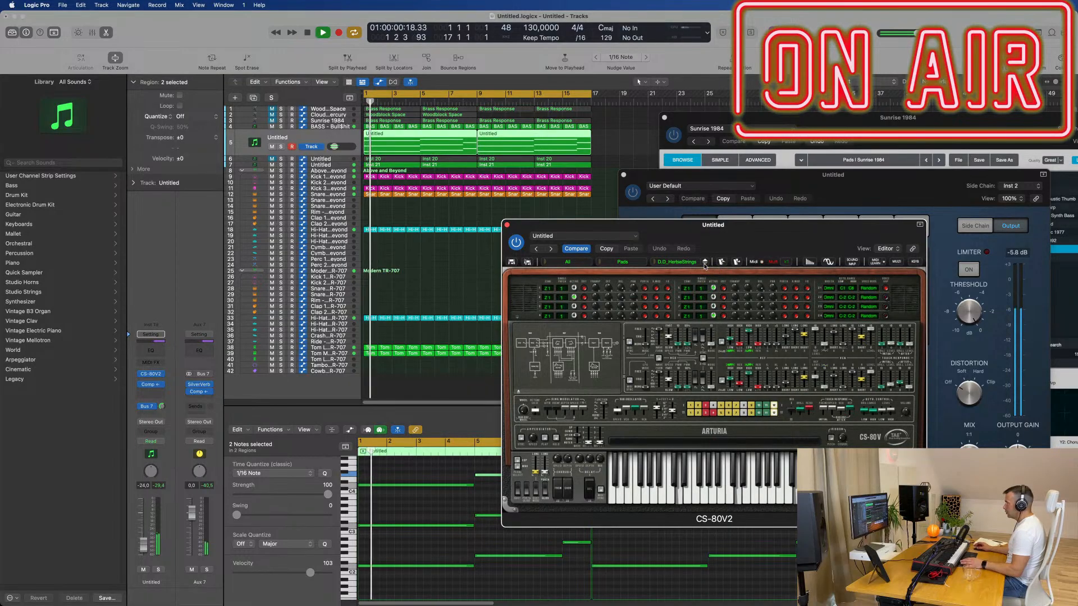
pyautogui.click(705, 268)
pyautogui.click(706, 267)
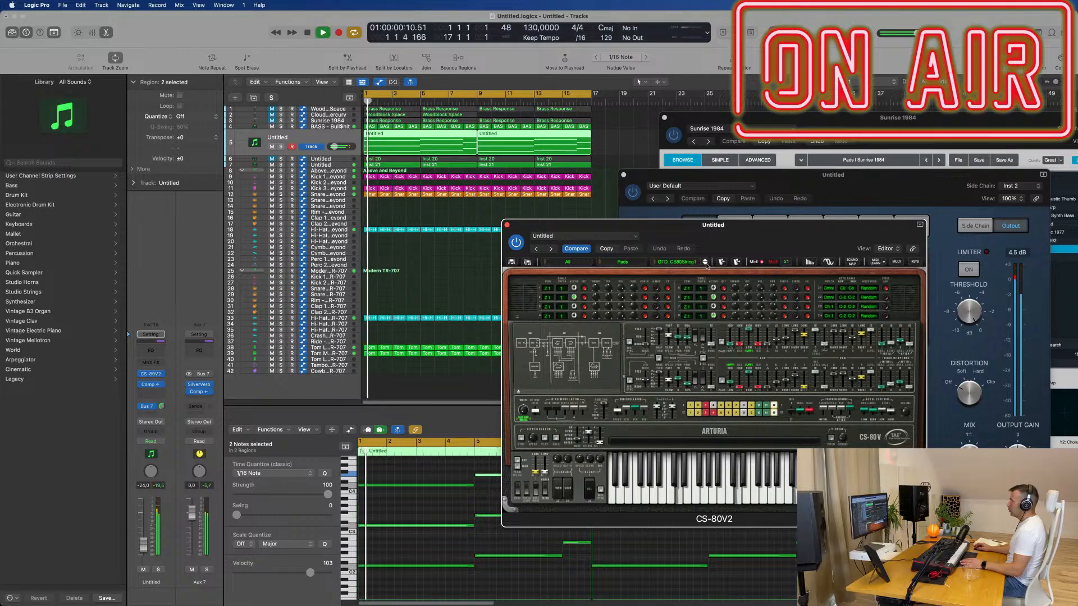
pyautogui.click(705, 267)
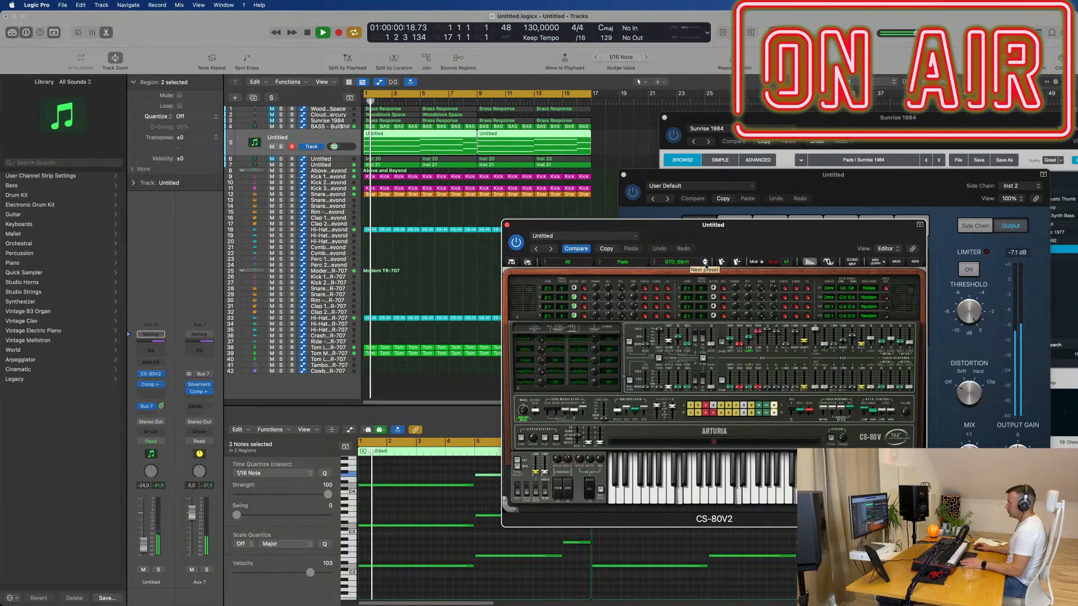
# - Advance through the GTD Pads presets from GTD_WEDCoff to GTD_lonelypad, replaying the loop from the start with each
pyautogui.press('space')
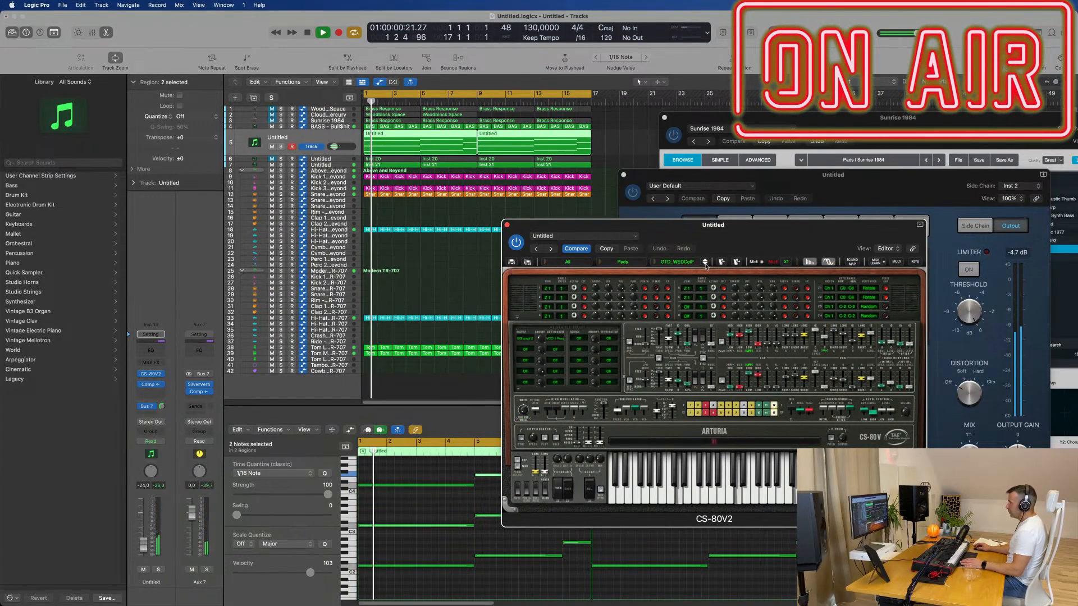
pyautogui.press('space')
pyautogui.click(706, 265)
pyautogui.press('space')
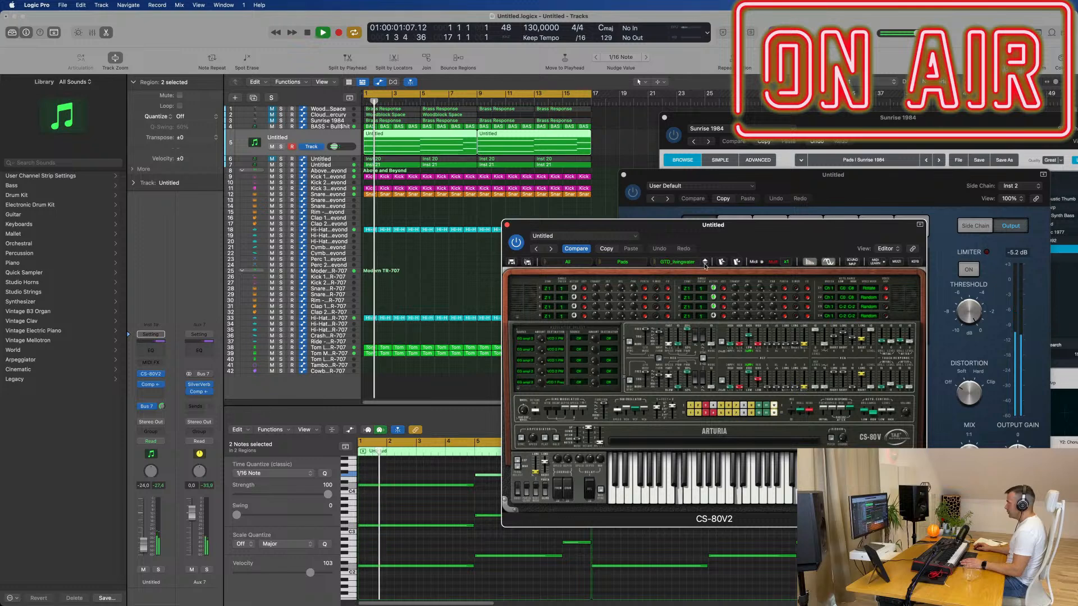
pyautogui.click(706, 265)
pyautogui.press('space')
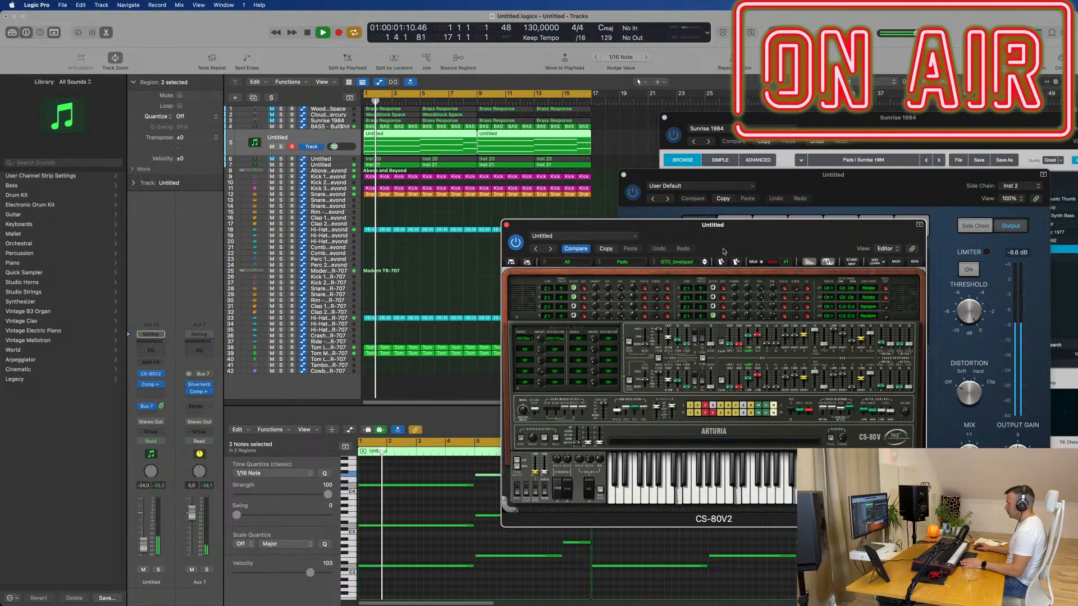
# - Load the JMB2_Beauty_Pad preset from the Pad category
pyautogui.click(599, 266)
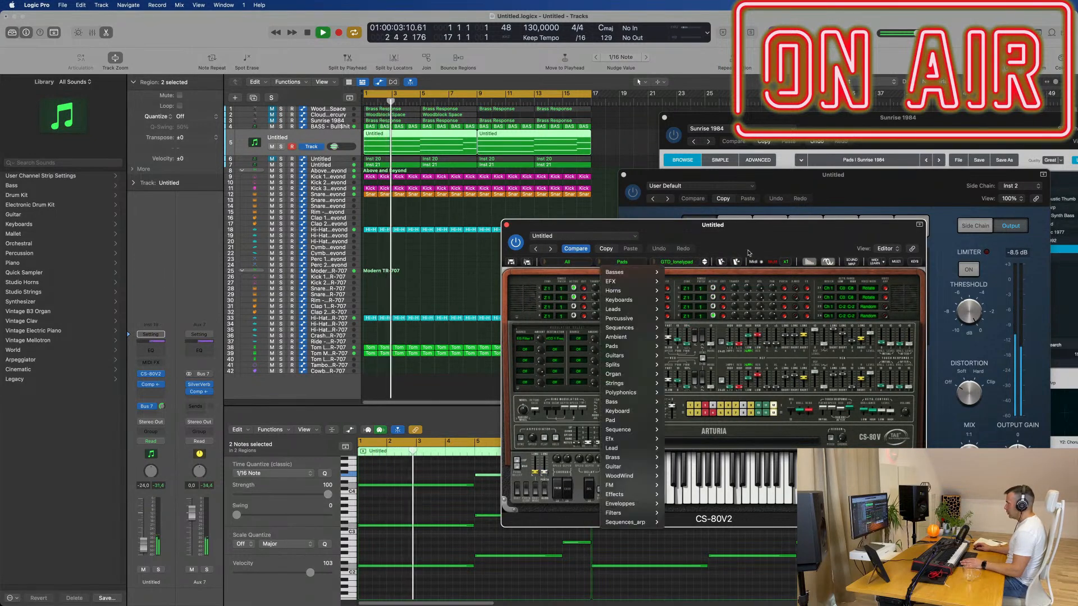
pyautogui.moveTo(628, 521)
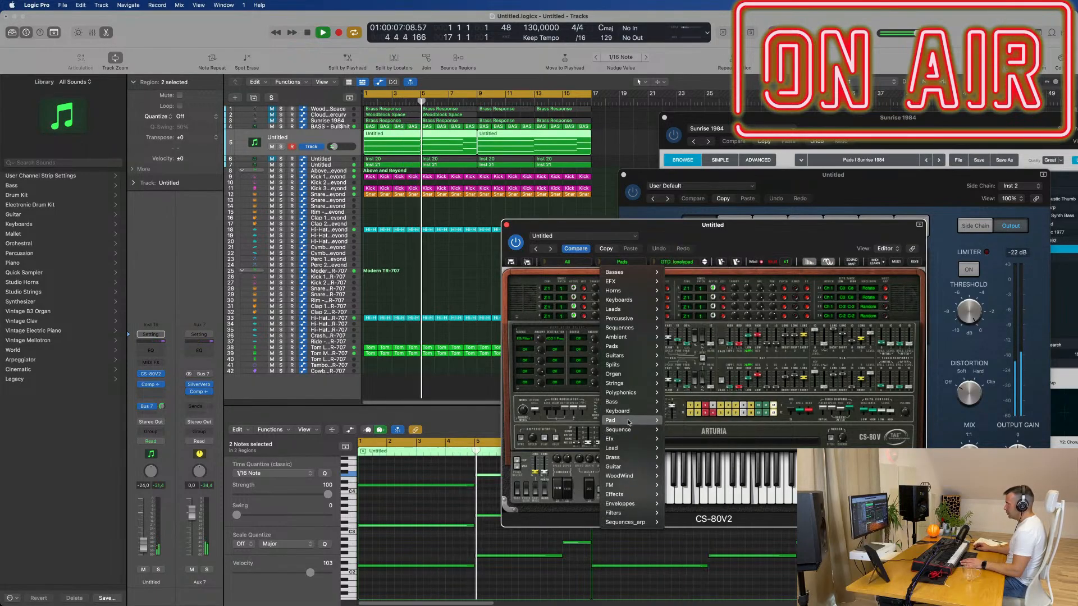
pyautogui.moveTo(628, 422)
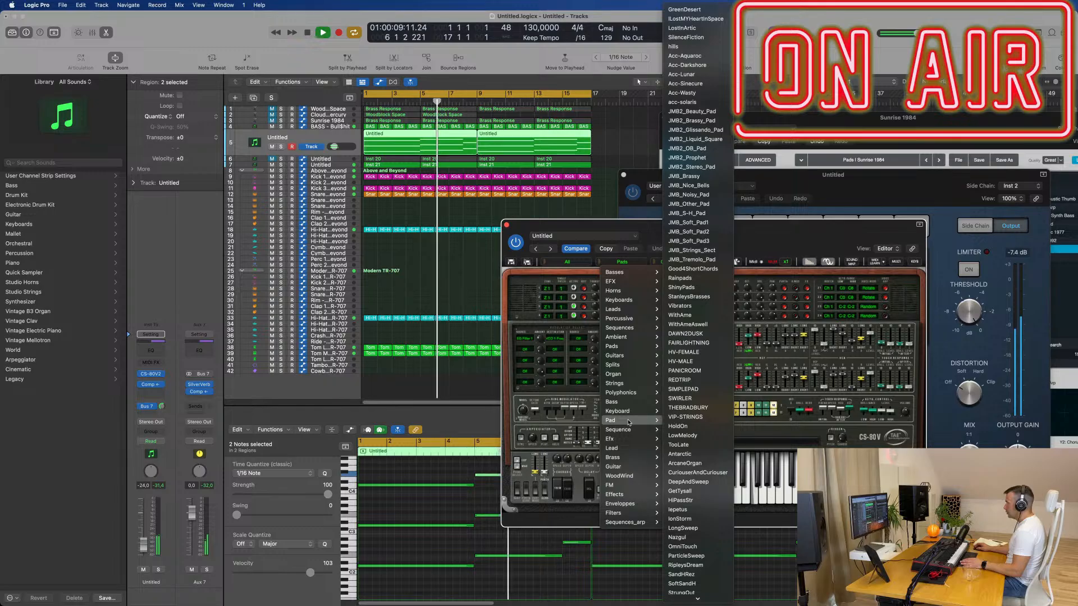
pyautogui.click(693, 112)
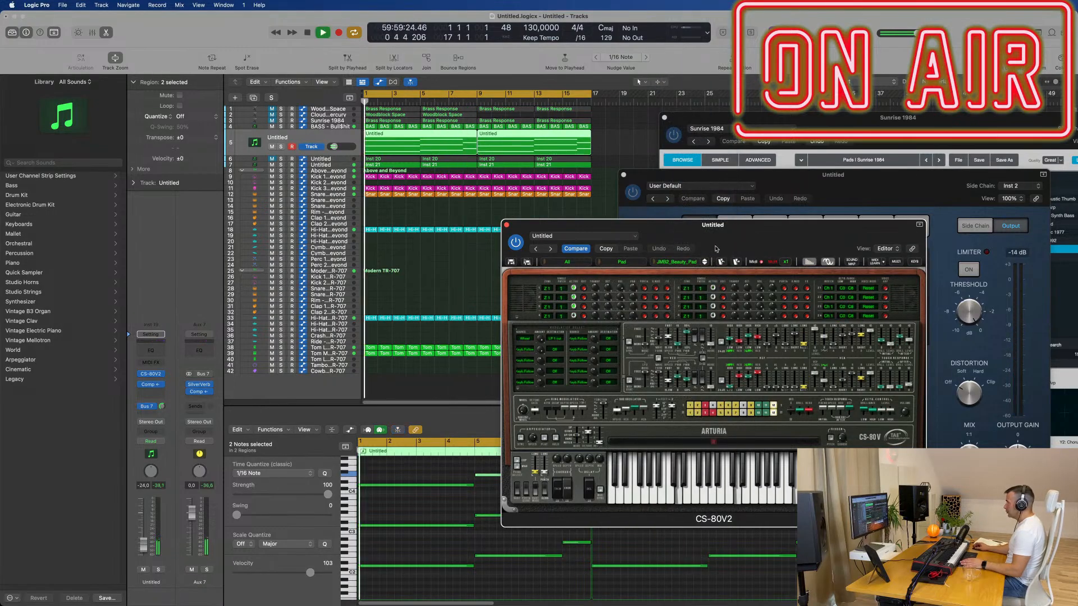
# - Step through the Pad presets from JMB2_Brassy_Pad past JMB2_Glissando_Pad and JMB2_Liquid_Square to JMB2_Prophet
pyautogui.click(705, 264)
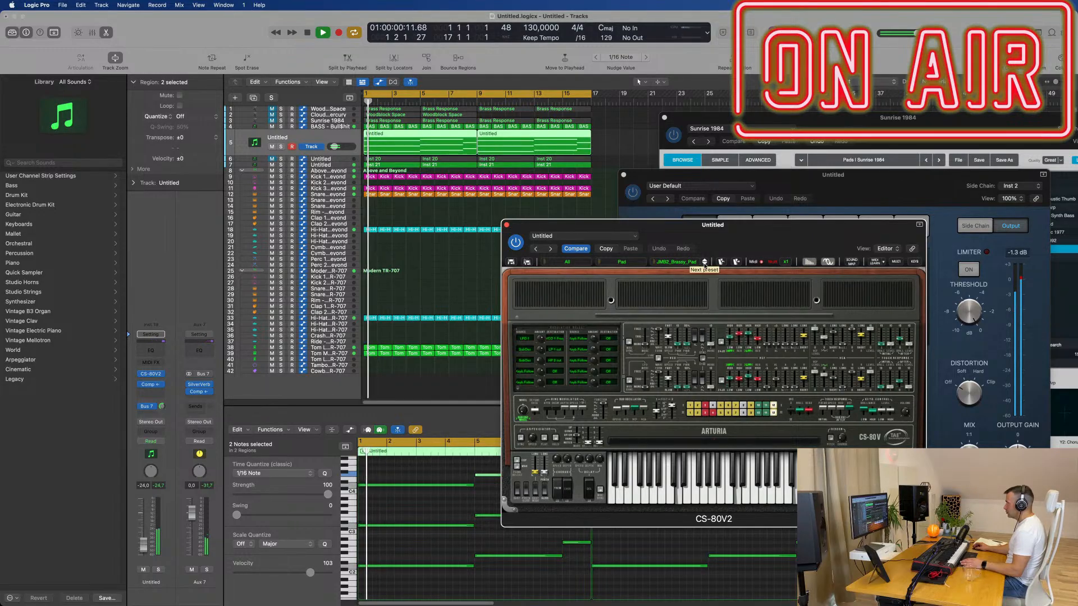
pyautogui.click(704, 264)
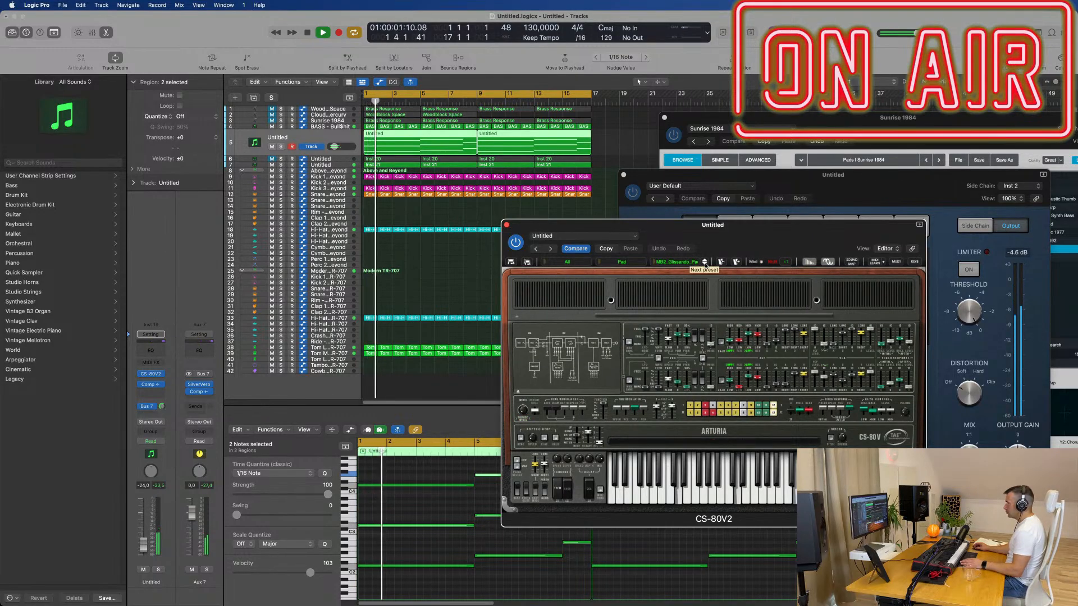
pyautogui.click(705, 264)
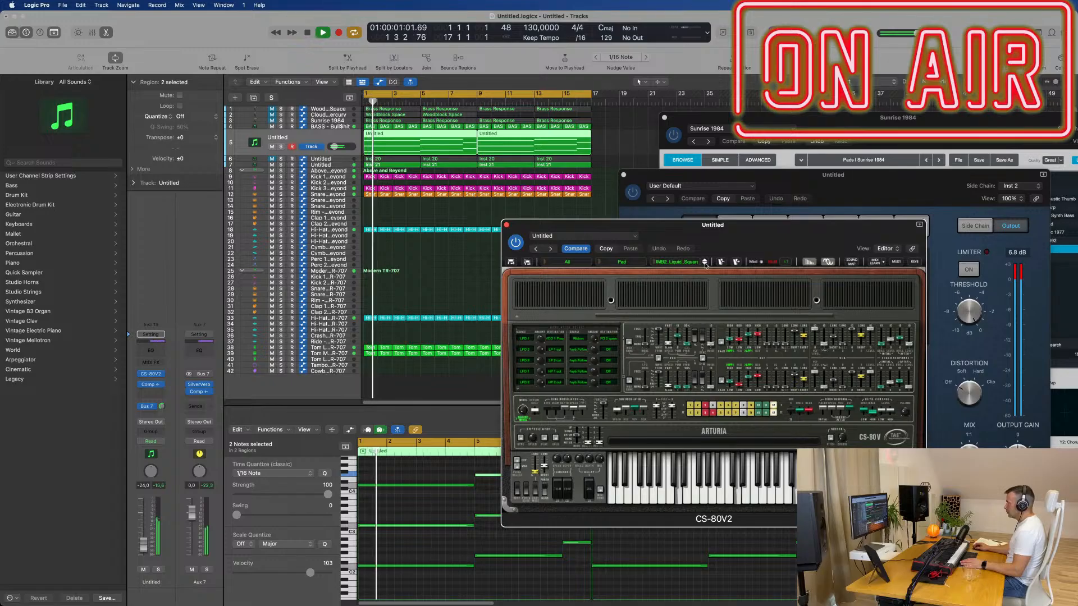
pyautogui.click(705, 264)
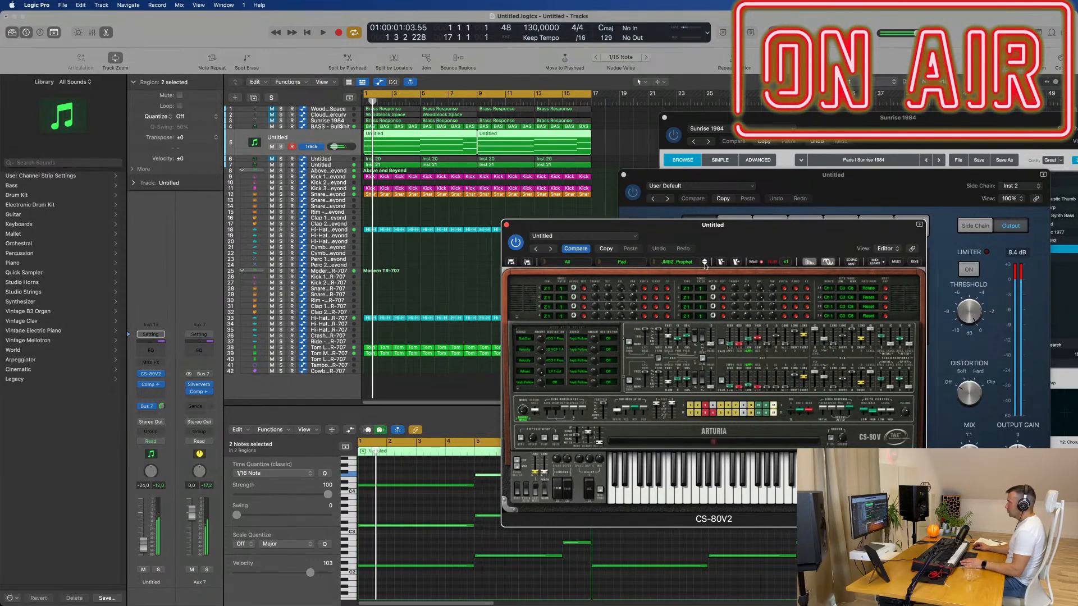
# - Move the synth window aside, raise the synth track's volume to -17.2 and its Bus 7 send, and replay the loop
pyautogui.moveTo(737, 245); pyautogui.dragTo(870, 181)
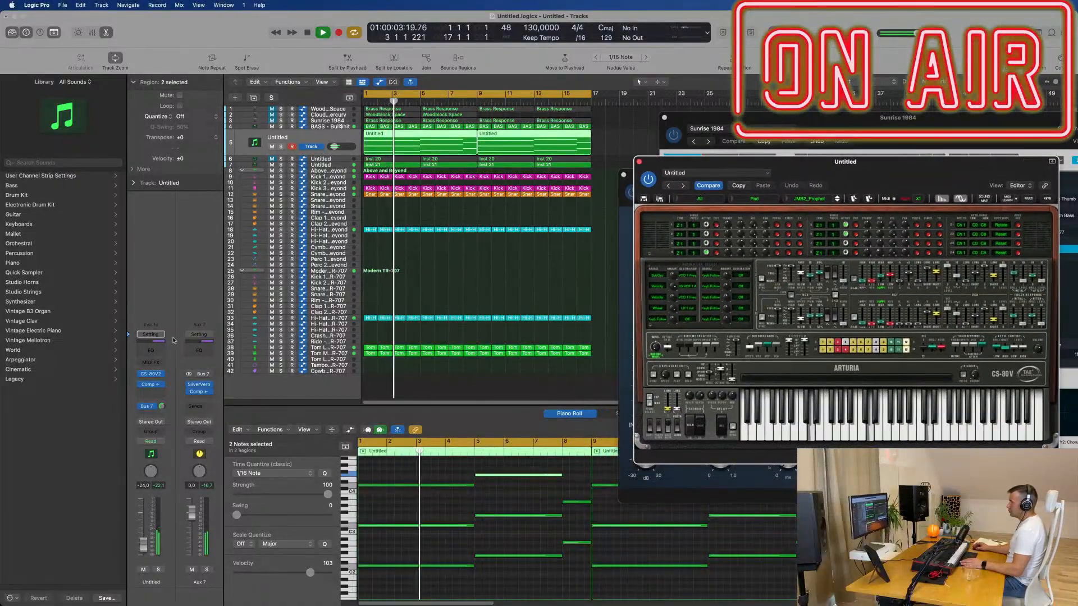
pyautogui.moveTo(163, 420); pyautogui.dragTo(163, 424)
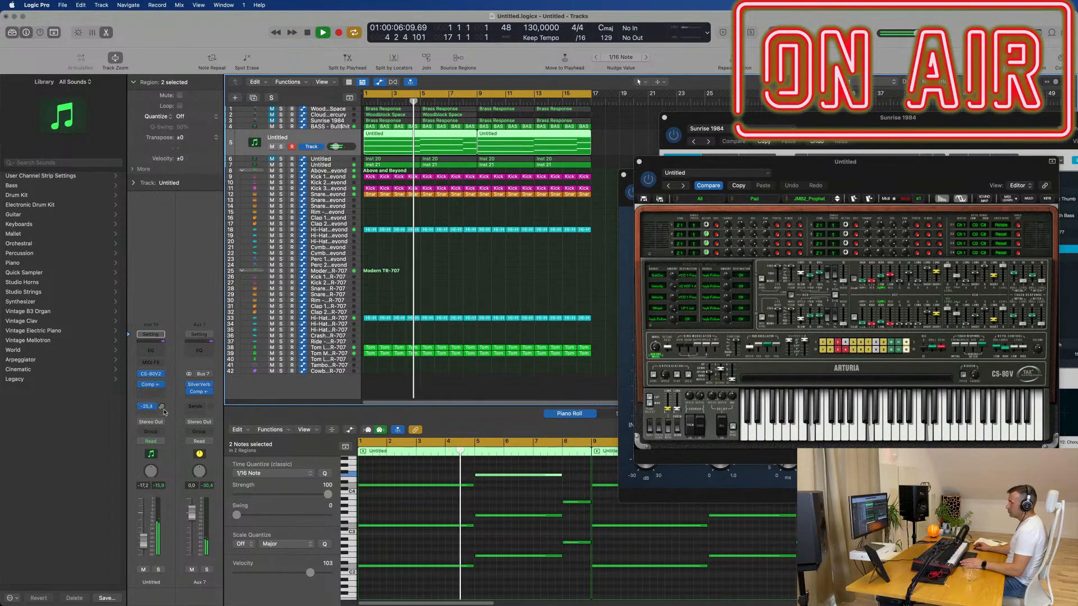
pyautogui.moveTo(161, 406); pyautogui.dragTo(163, 400)
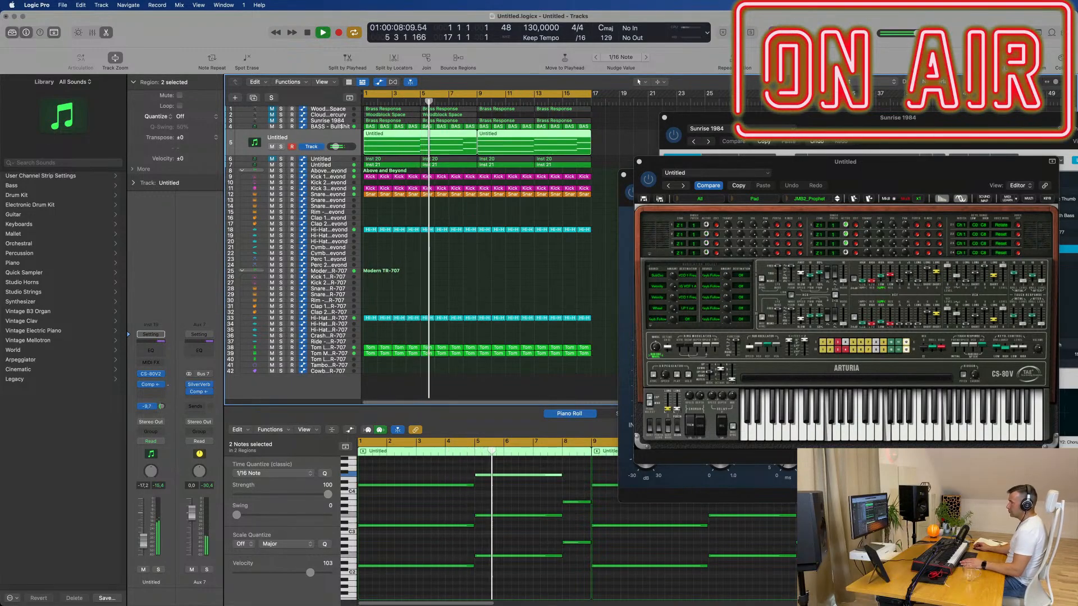
pyautogui.press('space')
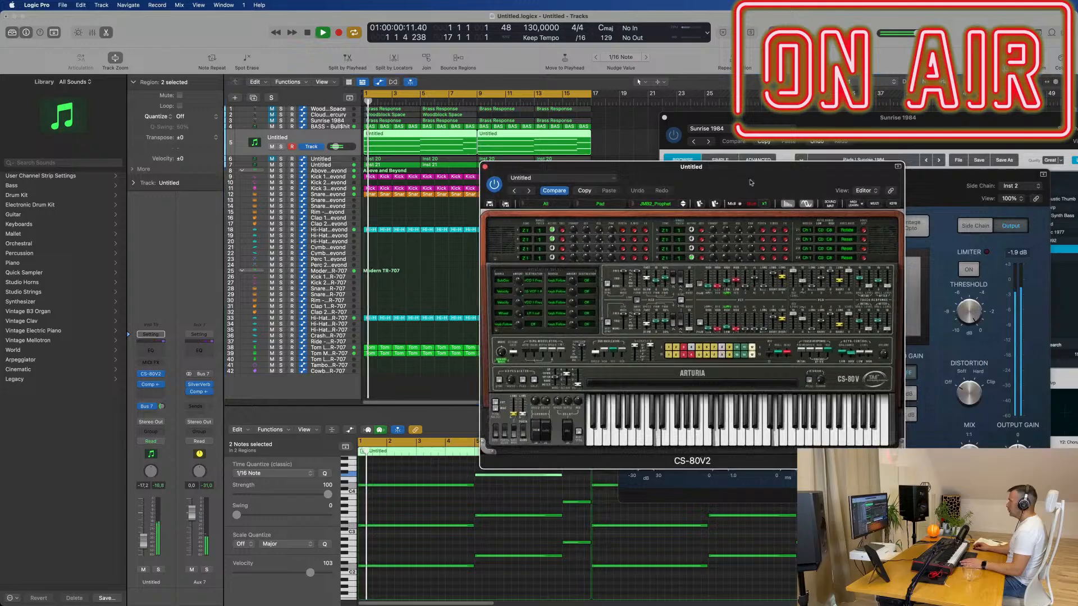
pyautogui.press('space')
pyautogui.press('space')
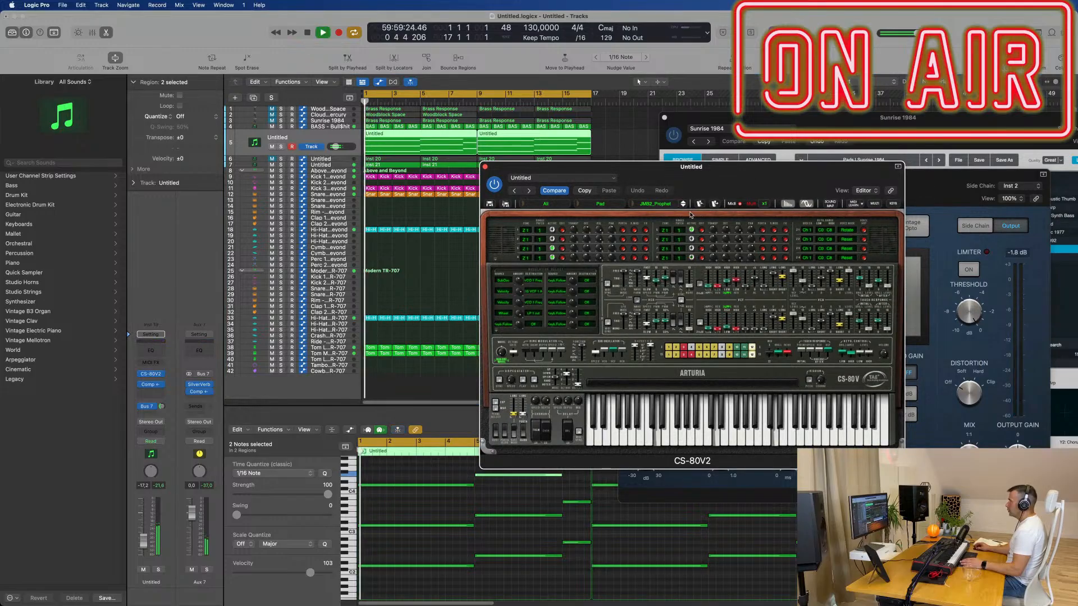
pyautogui.press('space')
# - Step through the Pad presets from JMB2_Stereo_Pad past JMB_Noisy_Pad and JMB_S-H_Pad to JMB_Soft_Pad2, and replay the loop
pyautogui.click(684, 207)
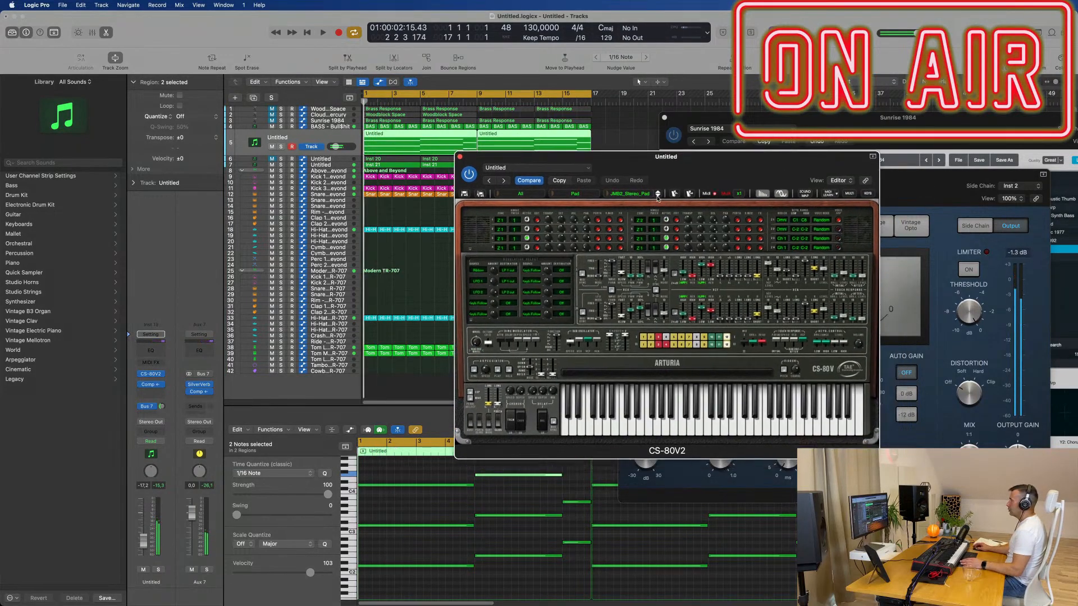
pyautogui.click(658, 196)
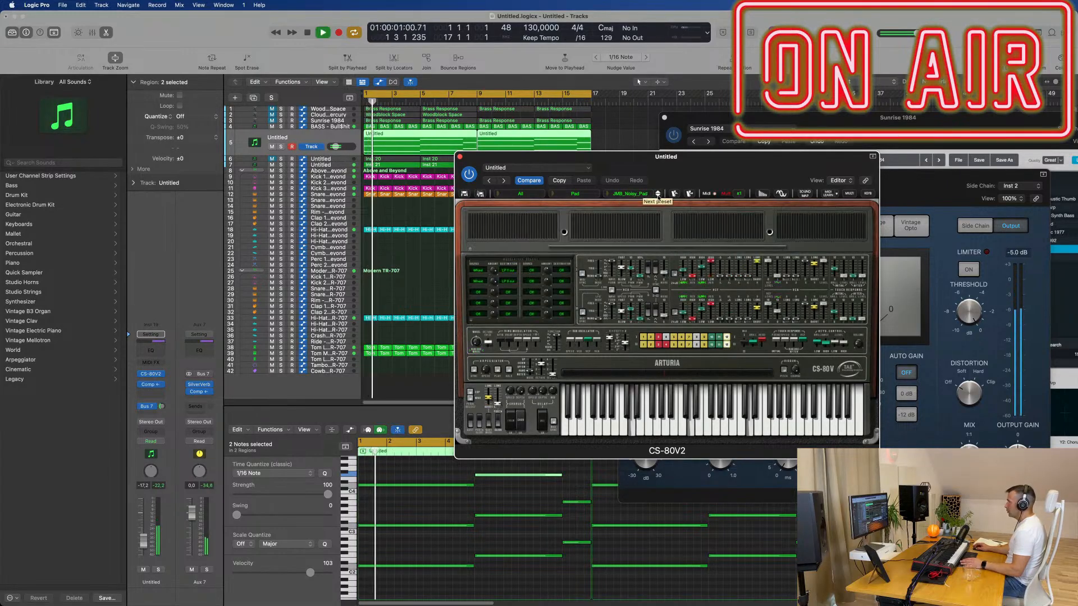
pyautogui.click(658, 196)
pyautogui.click(658, 196)
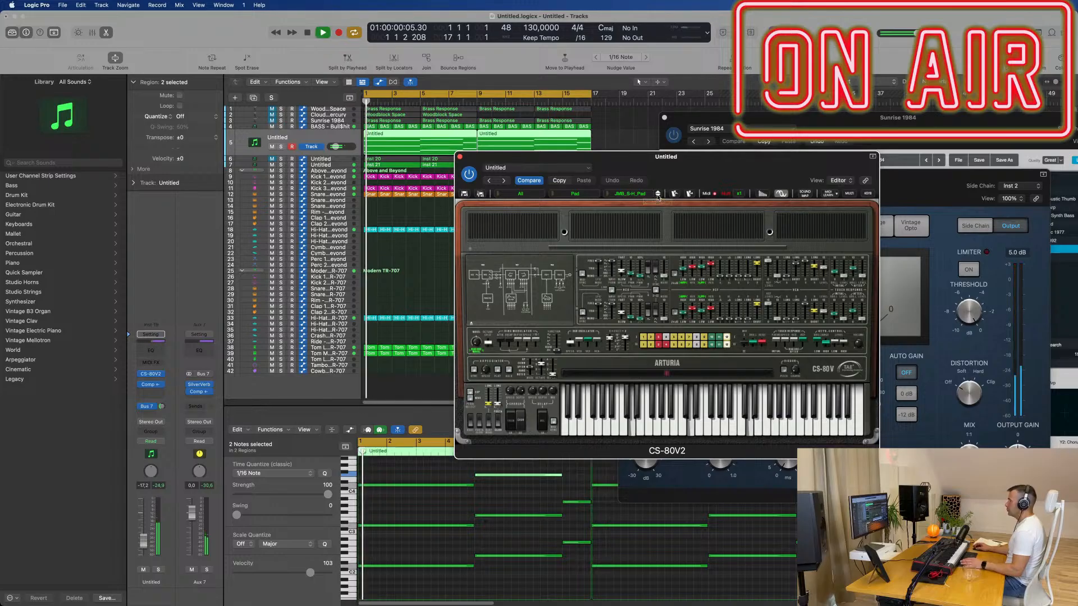
pyautogui.click(658, 196)
pyautogui.press('Return')
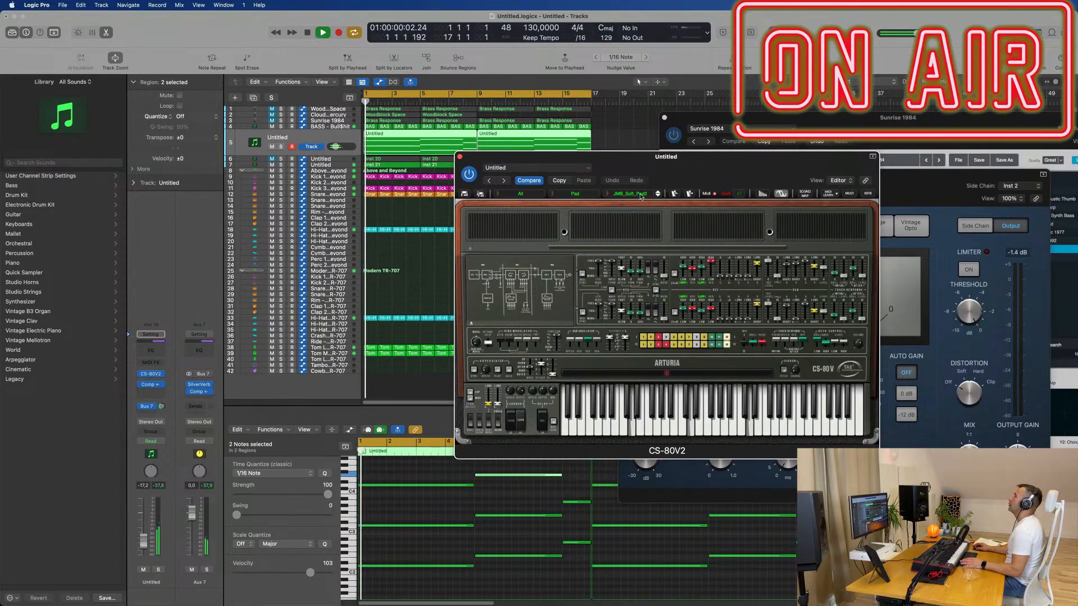
# - Load the DAWN2DUSK preset from the Pad list and advance past FAIRLIGHTNING to HV-FEMALE
pyautogui.click(607, 195)
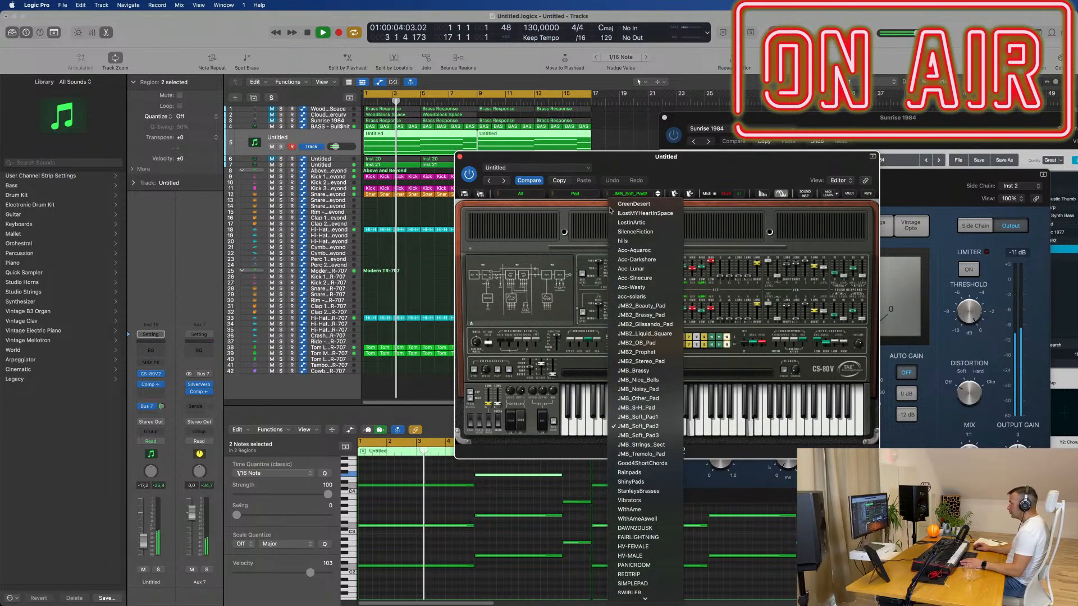
pyautogui.scroll(-8, 651, 315)
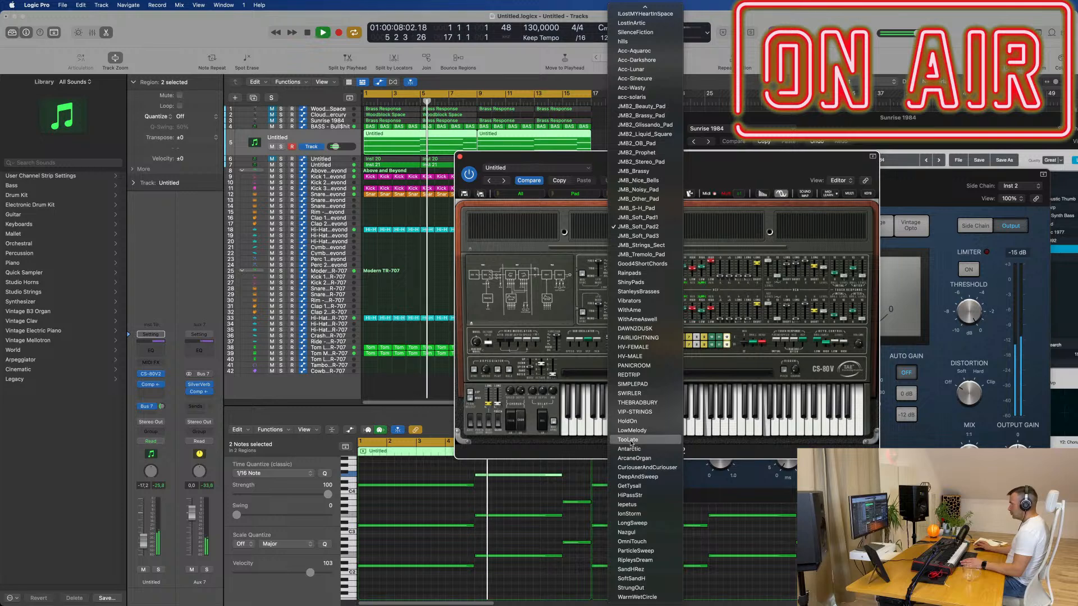
pyautogui.click(645, 328)
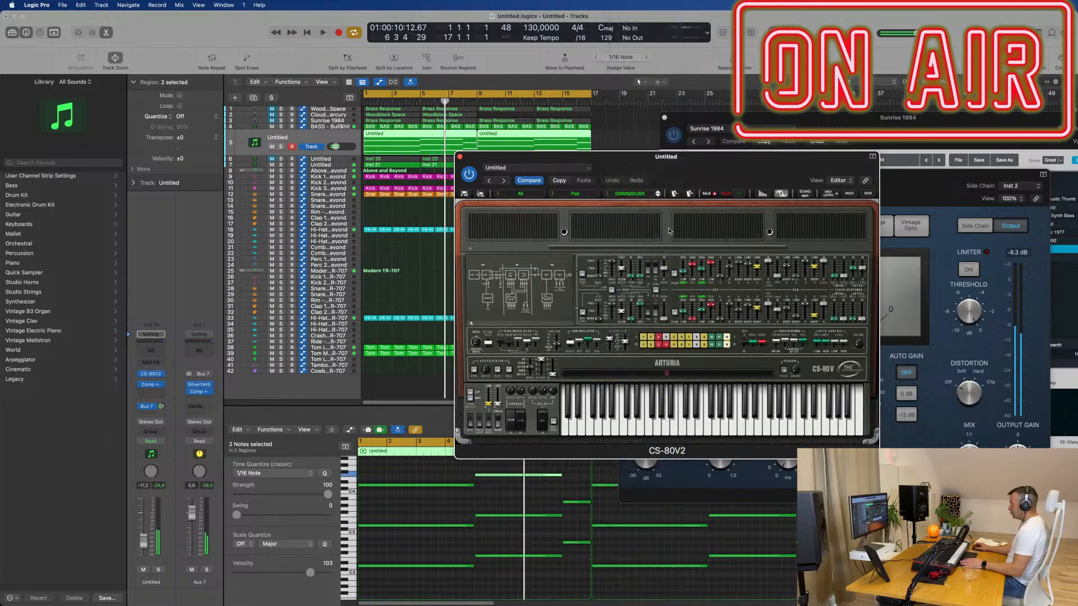
pyautogui.click(658, 196)
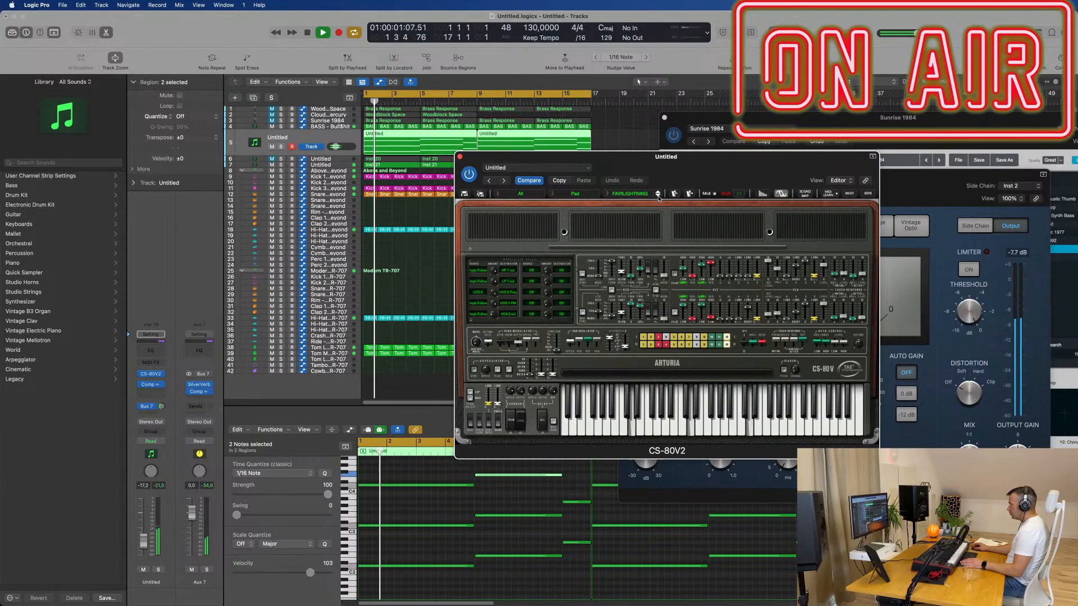
pyautogui.click(658, 196)
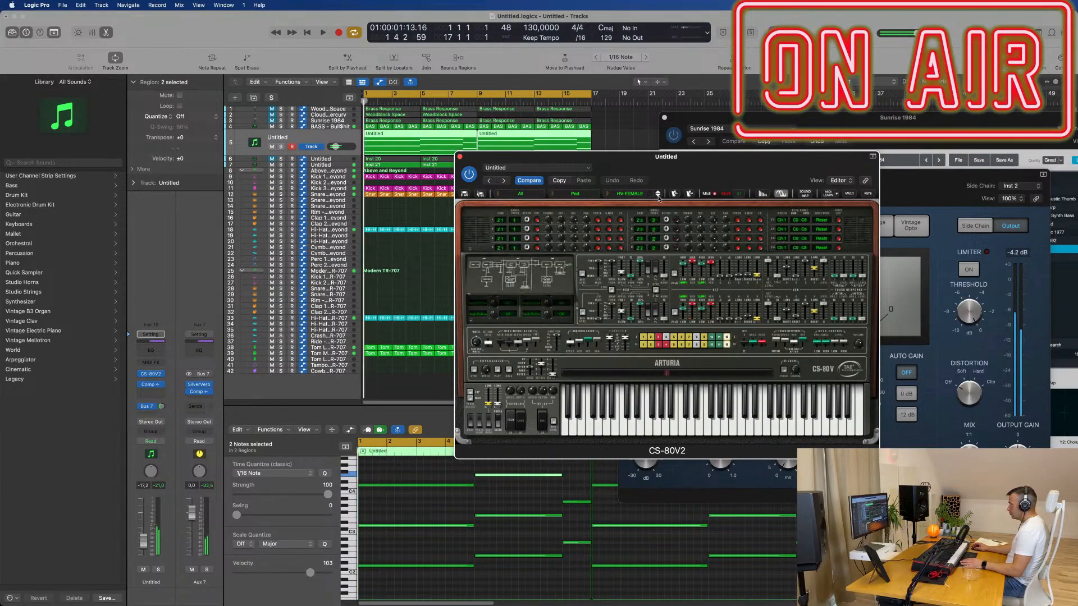
# - Check the plug-in's settings list, then load the J.M.B_Sweep-n_Wha preset from the Pads category and replay the loop
pyautogui.click(514, 170)
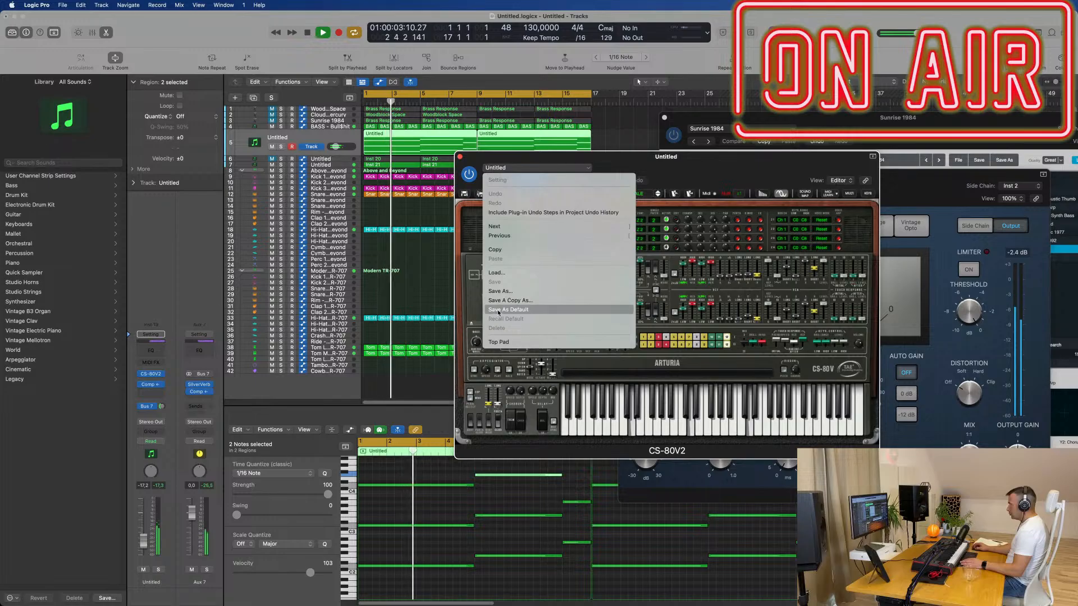
pyautogui.click(696, 161)
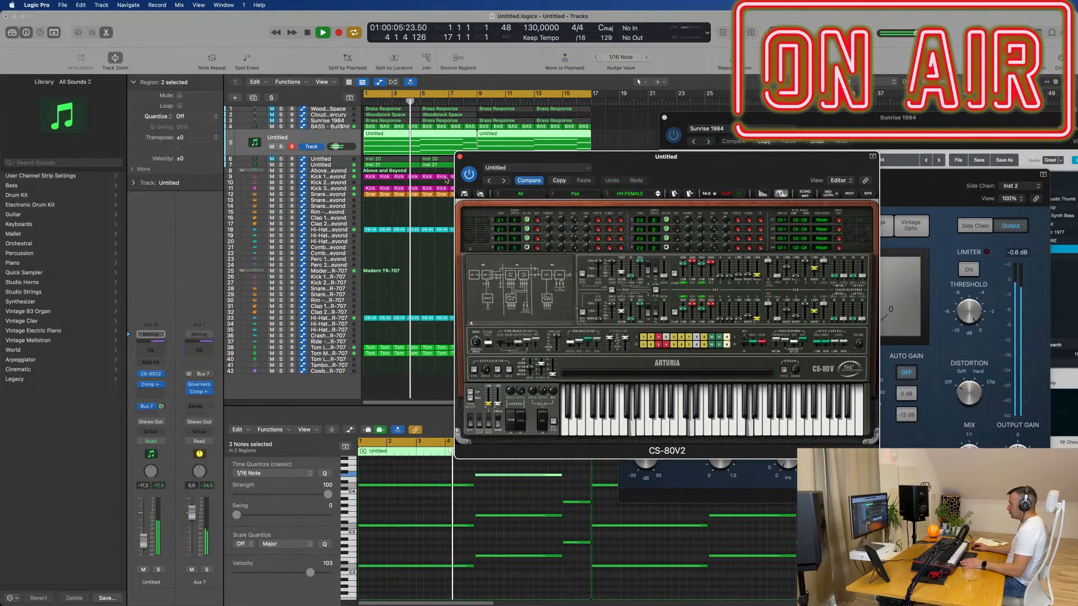
pyautogui.click(504, 181)
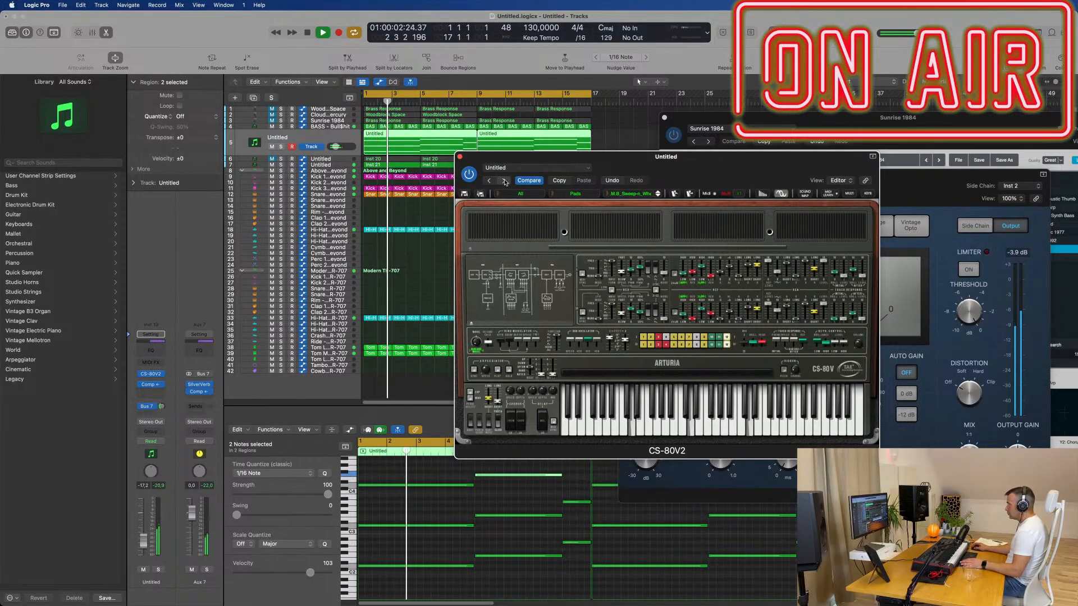
pyautogui.press('Return')
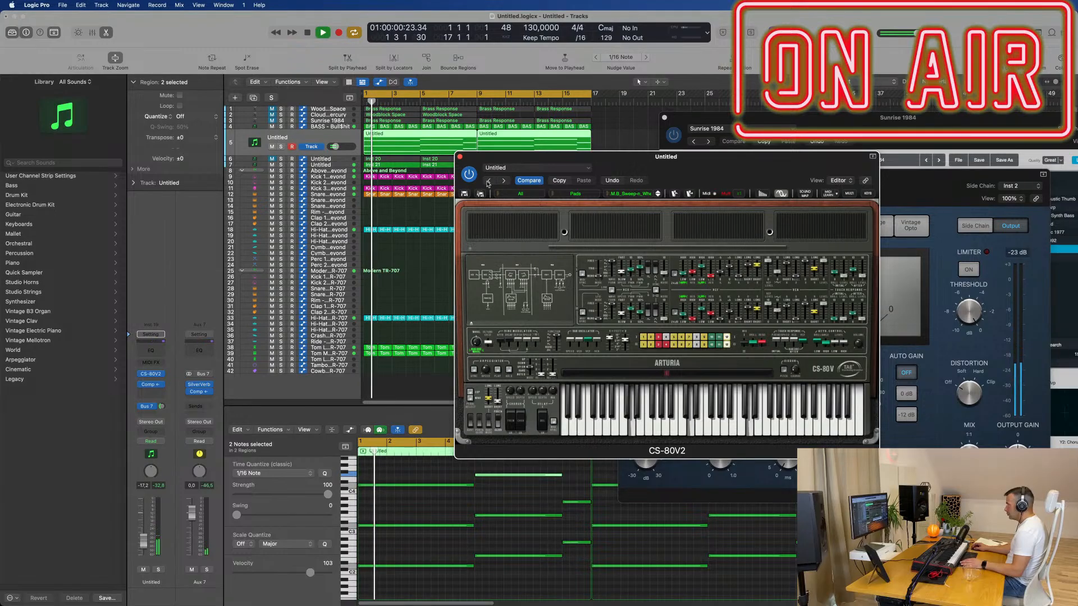
# - Step through the Pads presets from J.M.B_Sweep_VCA past J.M.B_The_end to J.M.B_Voices1, replaying the loop from the start
pyautogui.click(658, 196)
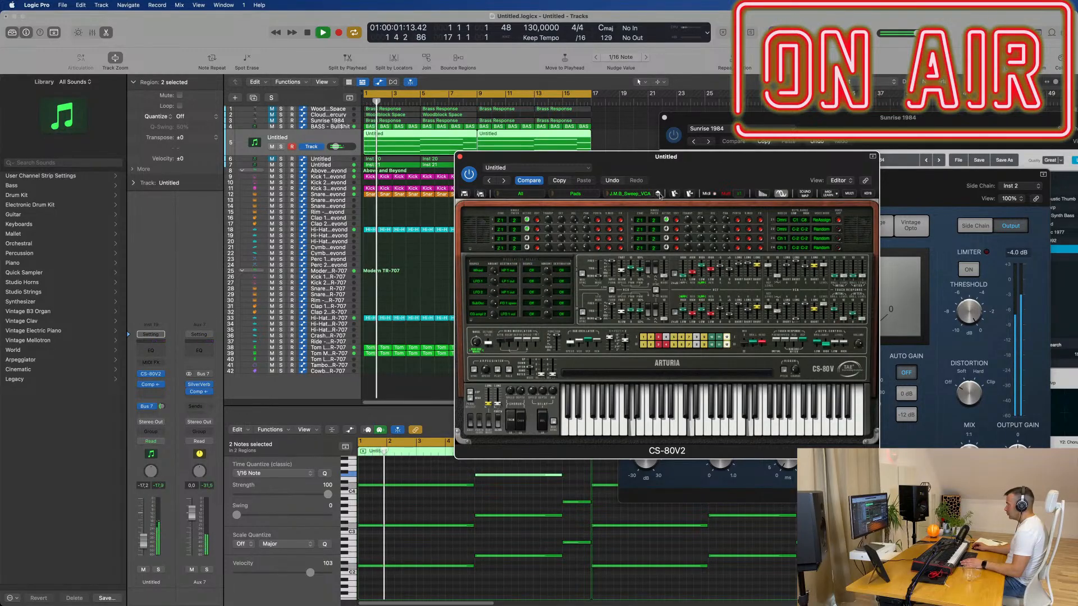
pyautogui.click(659, 195)
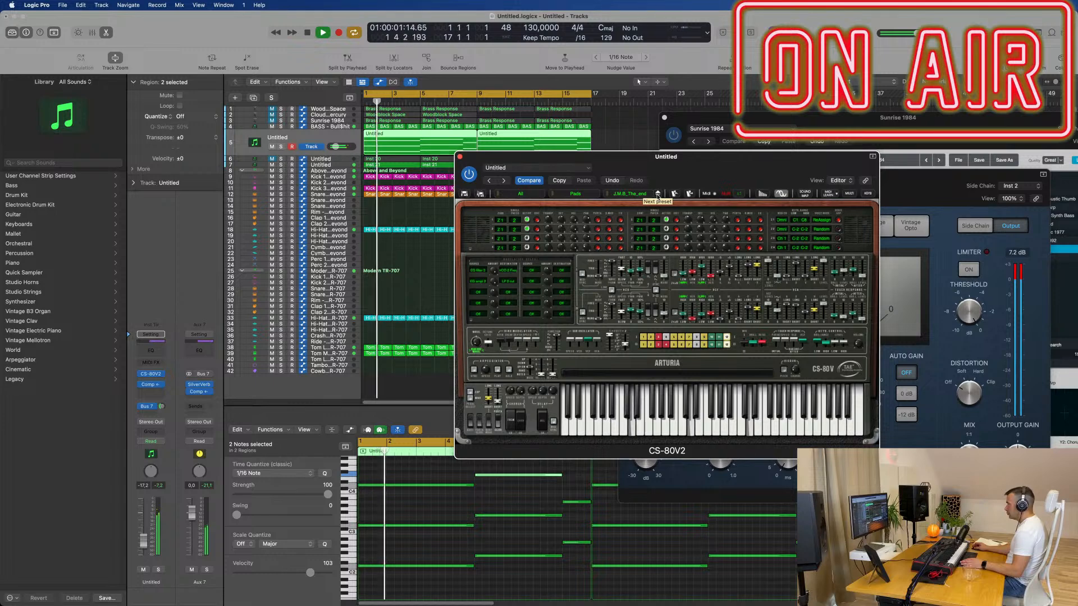
pyautogui.click(658, 196)
pyautogui.press('space')
pyautogui.click(658, 195)
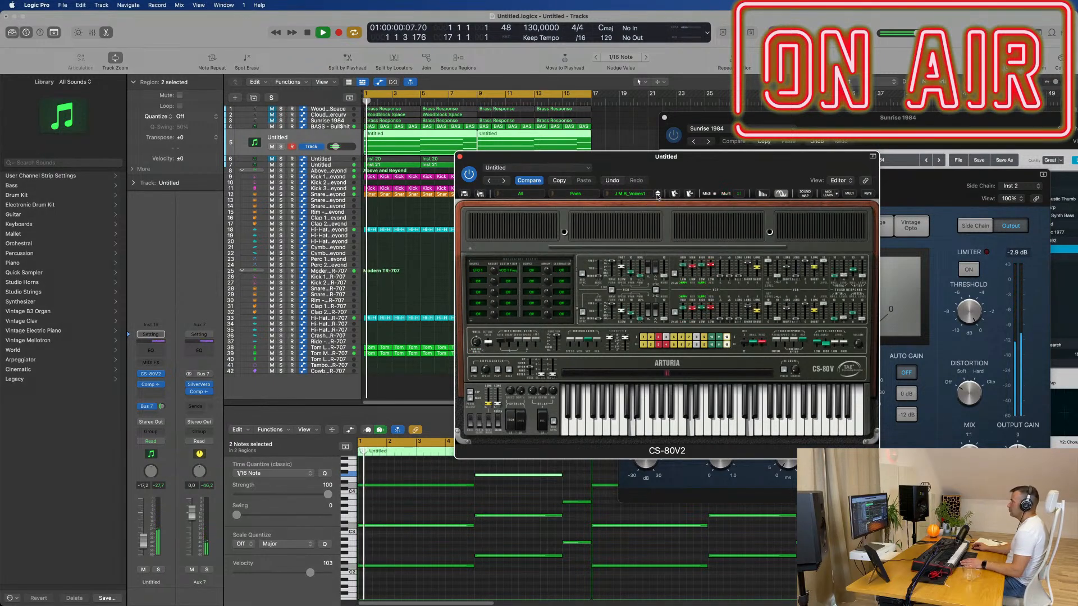
# - Browse the Pads presets past JMB_Thinking_Pad to settle on J.M.B_Sweep-n_Wha, and close the CS-80V2 window
pyautogui.click(658, 195)
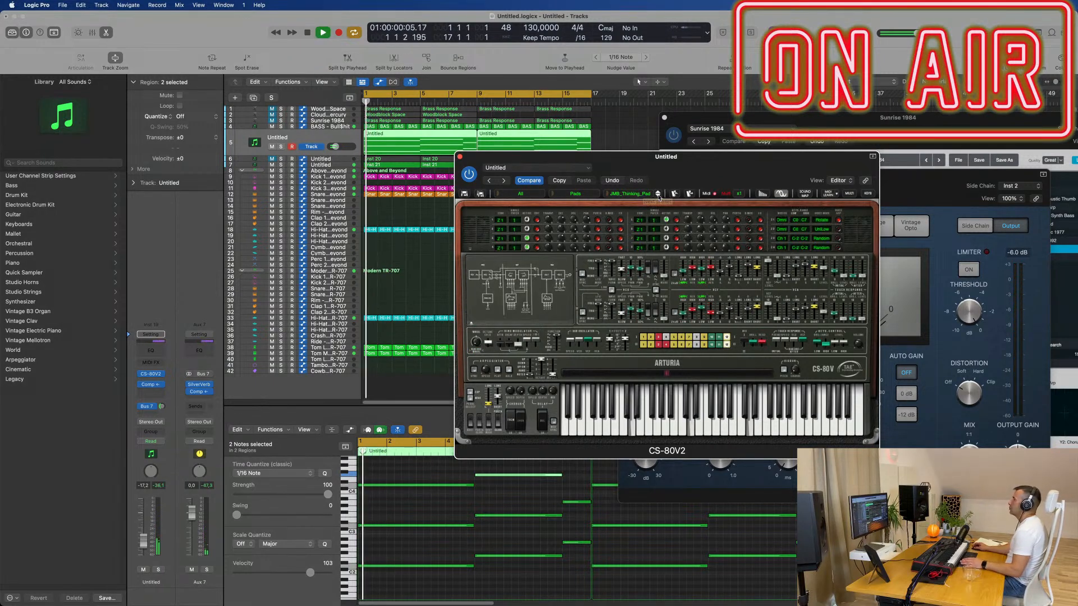
pyautogui.click(658, 193)
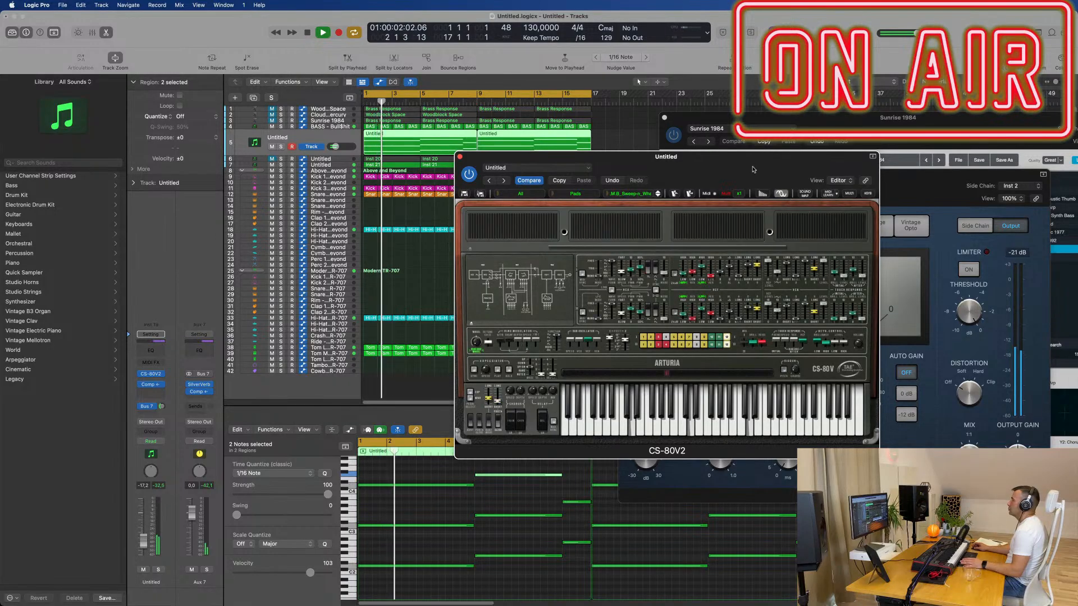
pyautogui.moveTo(701, 164); pyautogui.dragTo(849, 210)
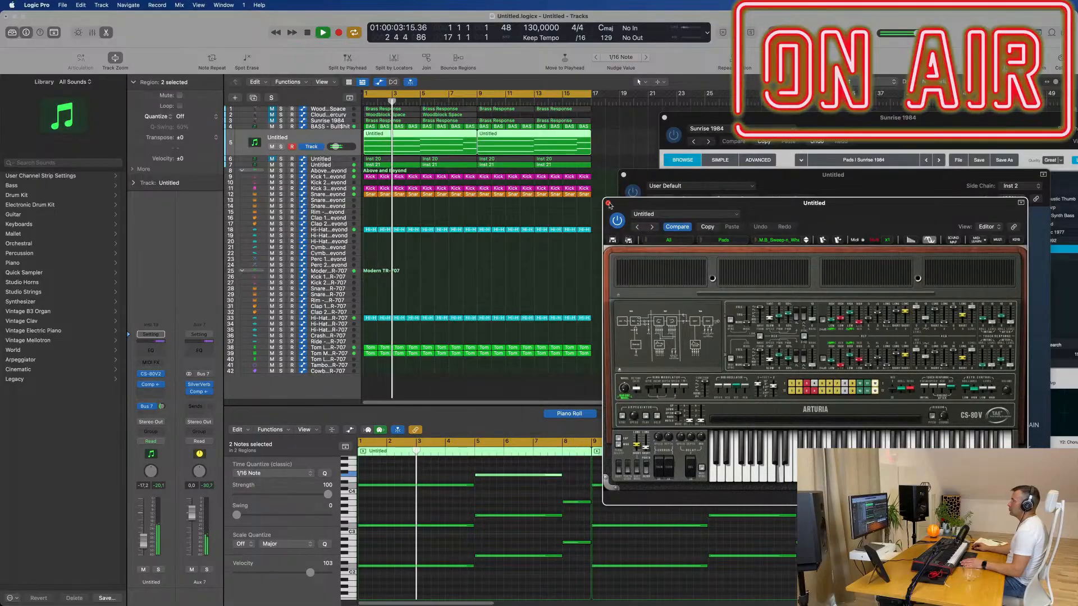
pyautogui.click(608, 203)
# - Replay the loop and balance the pad track with a volume of about -23.5 dB and a Bus 7 send of about -6.1 dB
pyautogui.press('Return')
pyautogui.moveTo(145, 543); pyautogui.dragTo(146, 547)
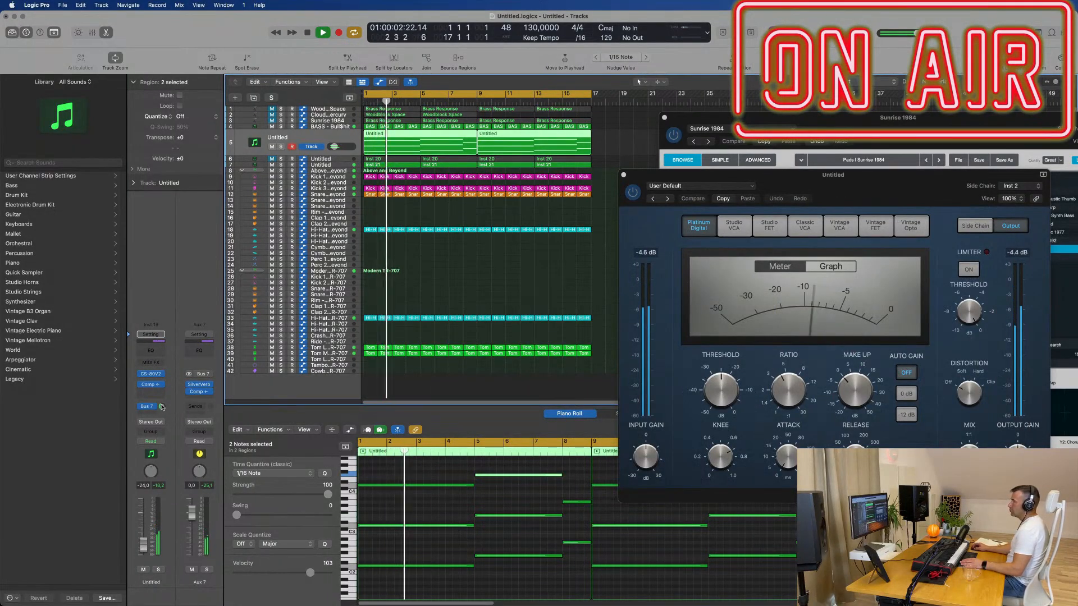
pyautogui.moveTo(162, 406); pyautogui.dragTo(161, 400)
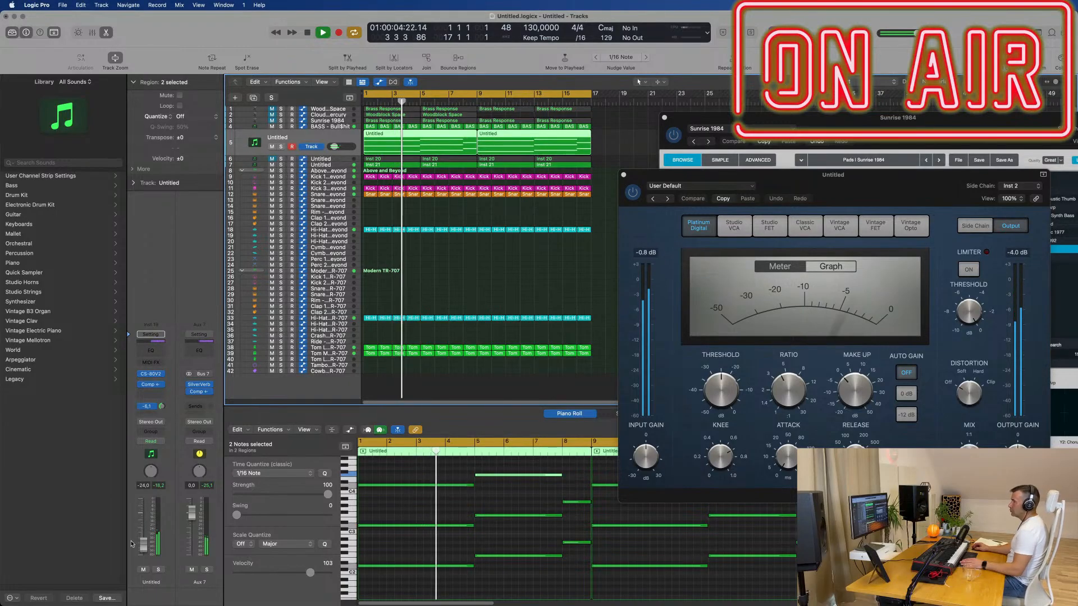
pyautogui.moveTo(144, 545); pyautogui.dragTo(144, 544)
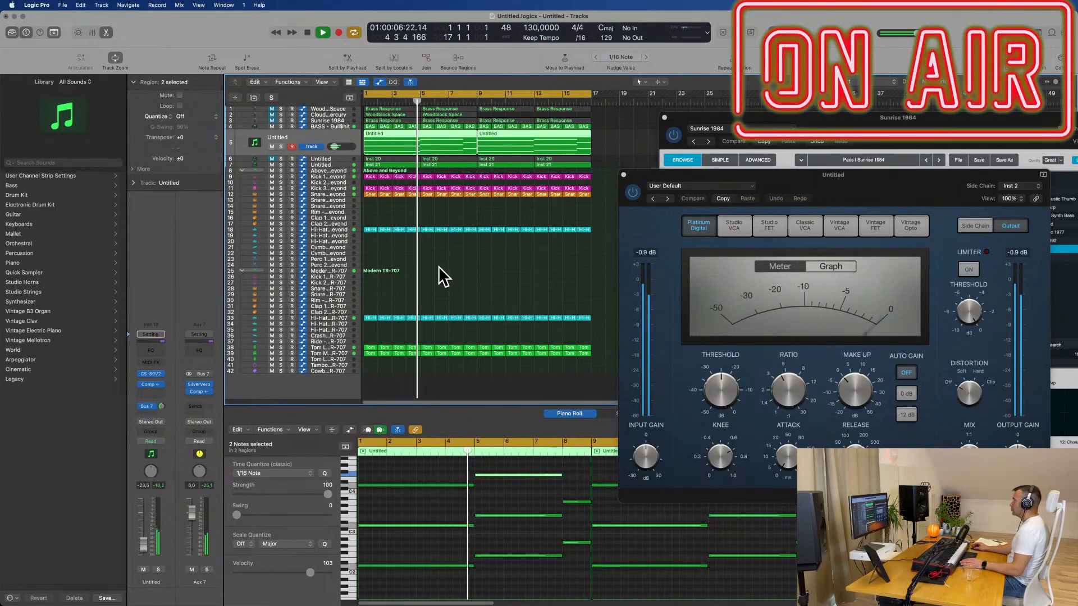
# - Close the Compressor window and move the Sunrise 1984 synth window aside to uncover the tracks
pyautogui.moveTo(668, 175); pyautogui.dragTo(465, 277)
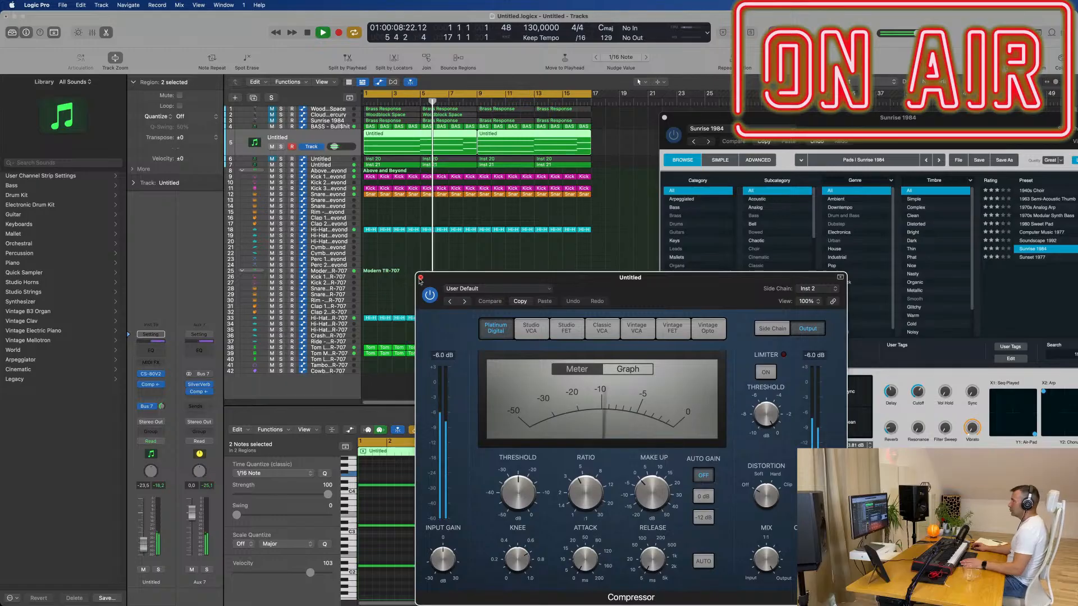
pyautogui.click(421, 278)
pyautogui.moveTo(775, 117); pyautogui.dragTo(1005, 113)
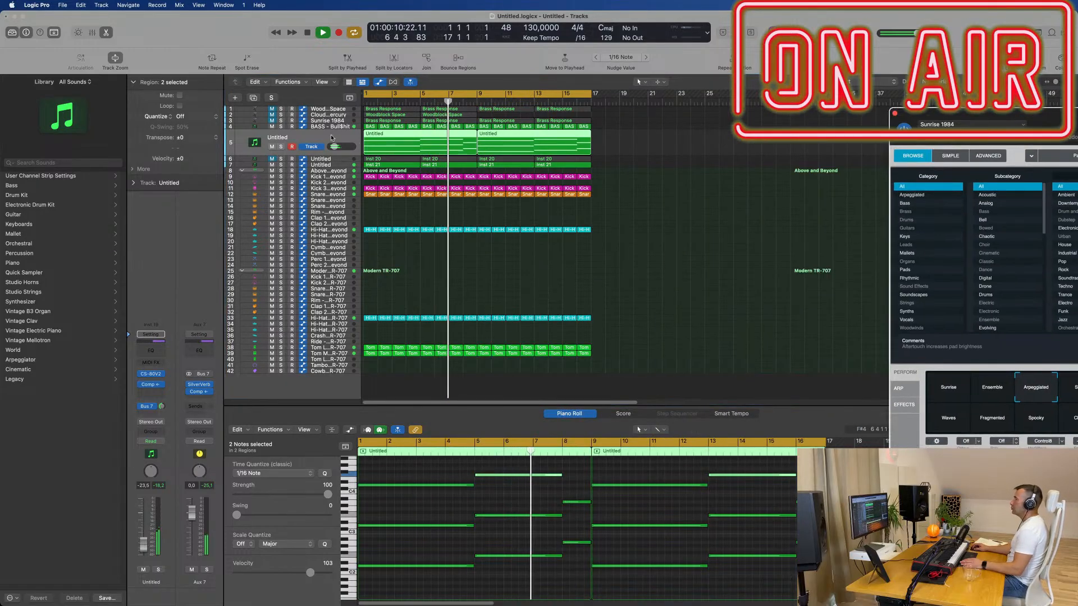
# - Duplicate the CS-80V2 pad track with its settings as an empty track and replay the loop from the start
pyautogui.click(284, 101)
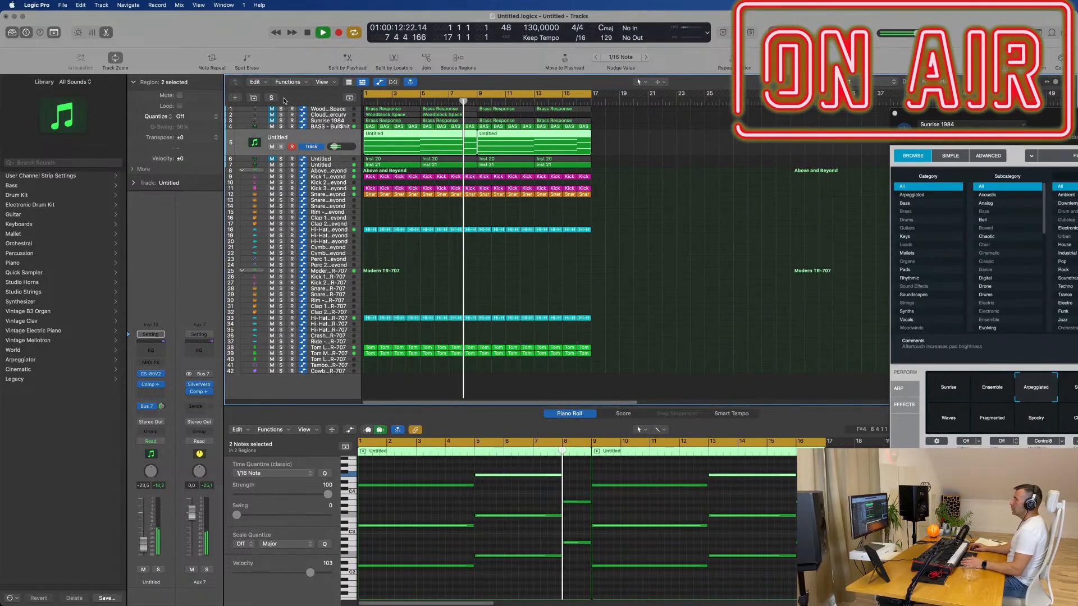
pyautogui.press('cmd+d')
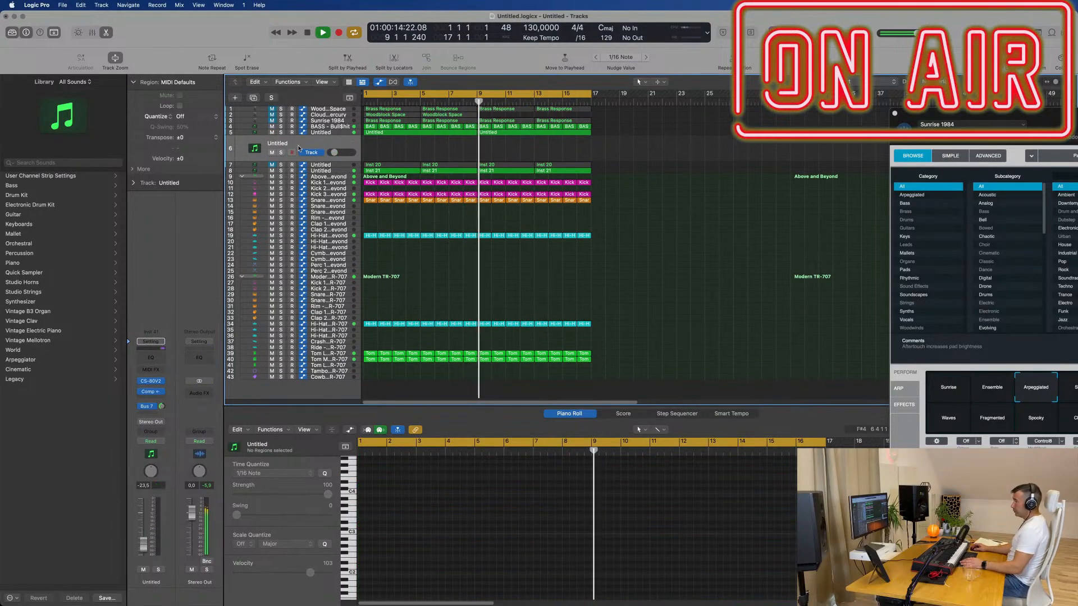
pyautogui.press('Return')
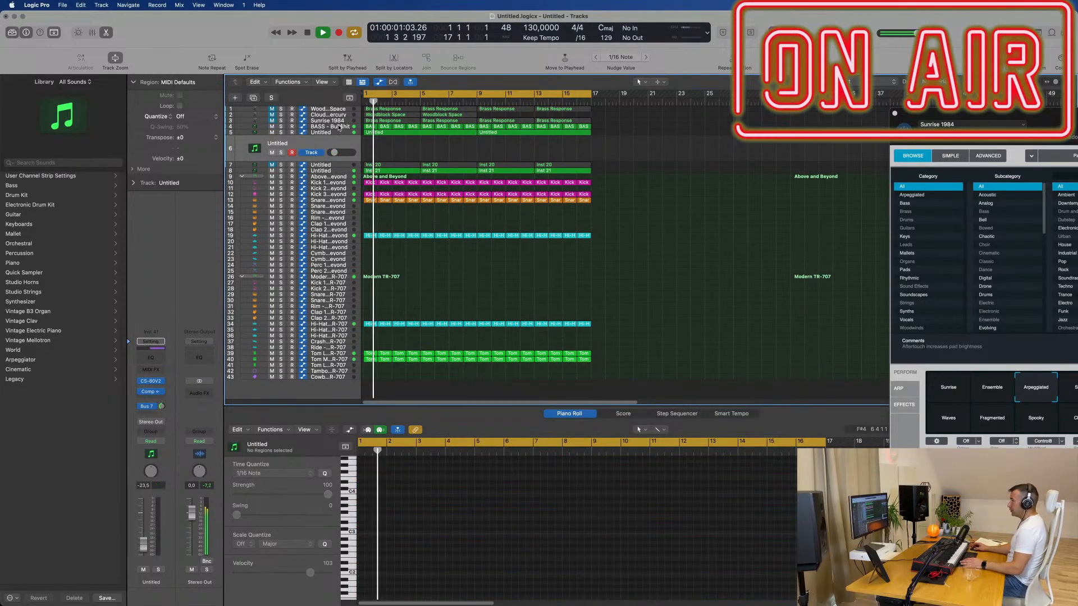
# - Raise the bass track's volume to -4.0 dB, and briefly unmute the Sunrise 1984 track to hear it in the loop
pyautogui.click(339, 128)
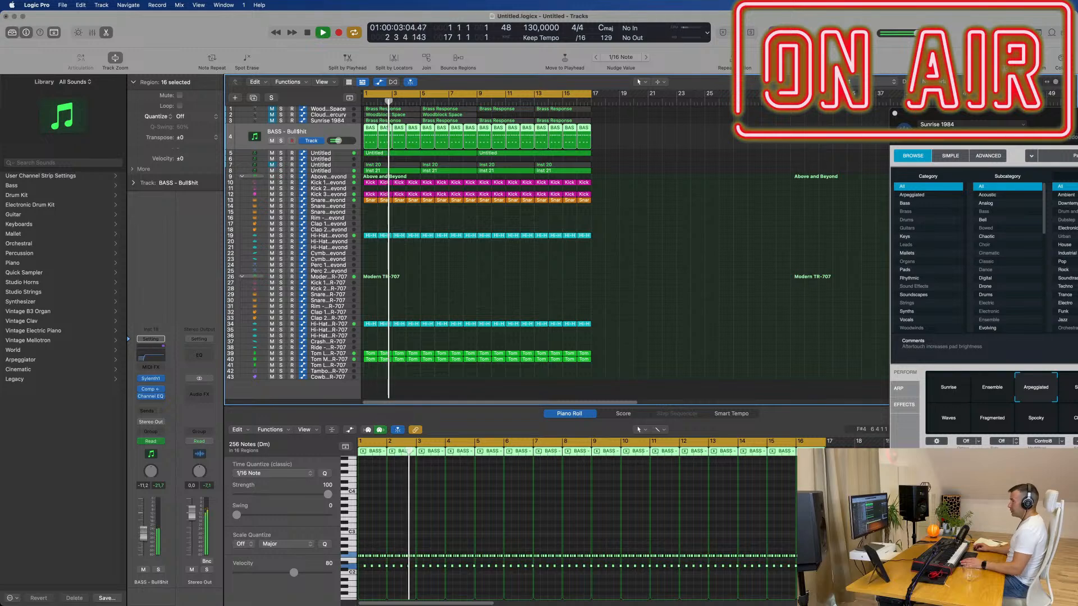
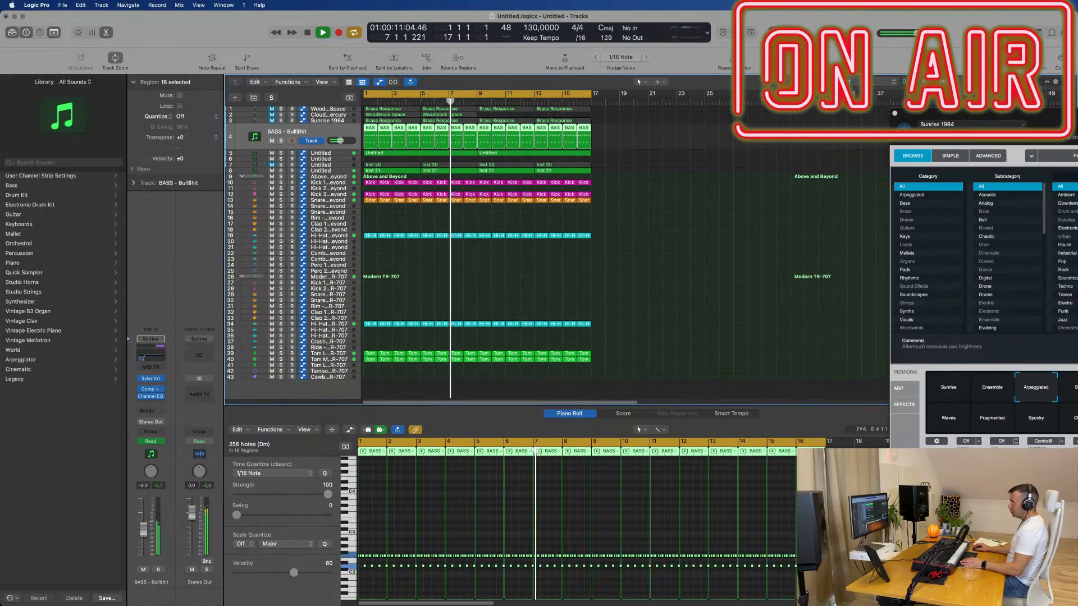
pyautogui.click(341, 124)
pyautogui.click(272, 135)
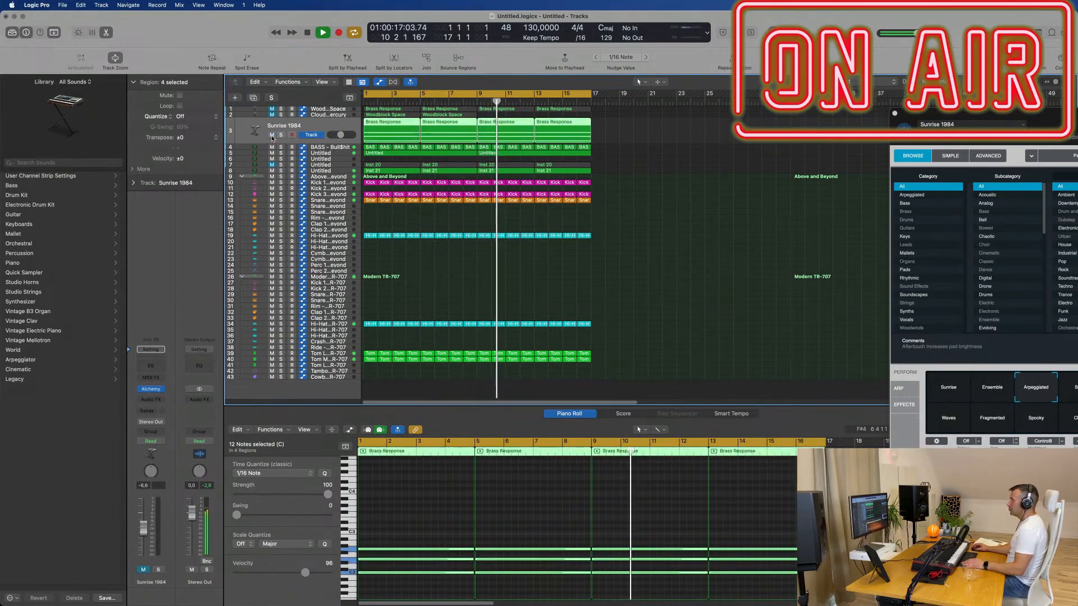
pyautogui.click(272, 136)
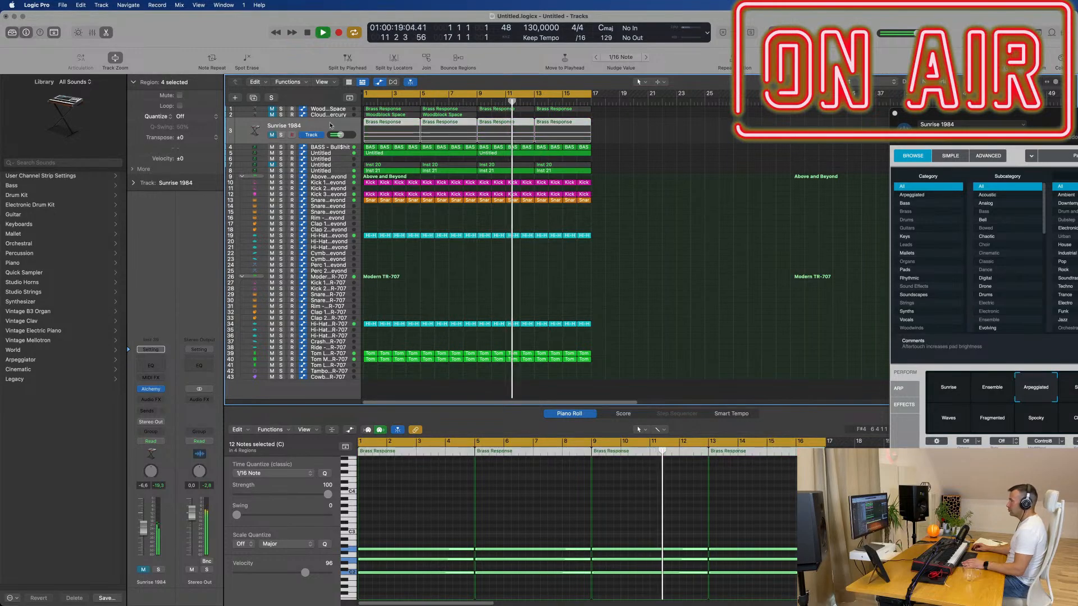
# - Set the duplicated track's volume to -13.0 dB and load C.L_HuckFinCutoff from the CS-80V2's Leads presets
pyautogui.click(343, 159)
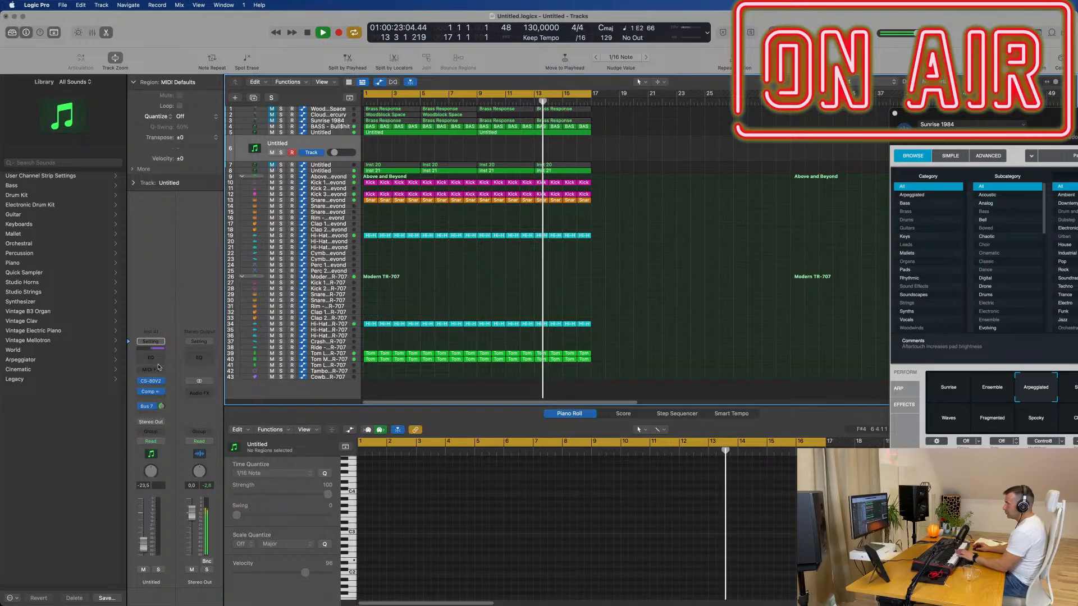
pyautogui.moveTo(144, 543); pyautogui.dragTo(143, 535)
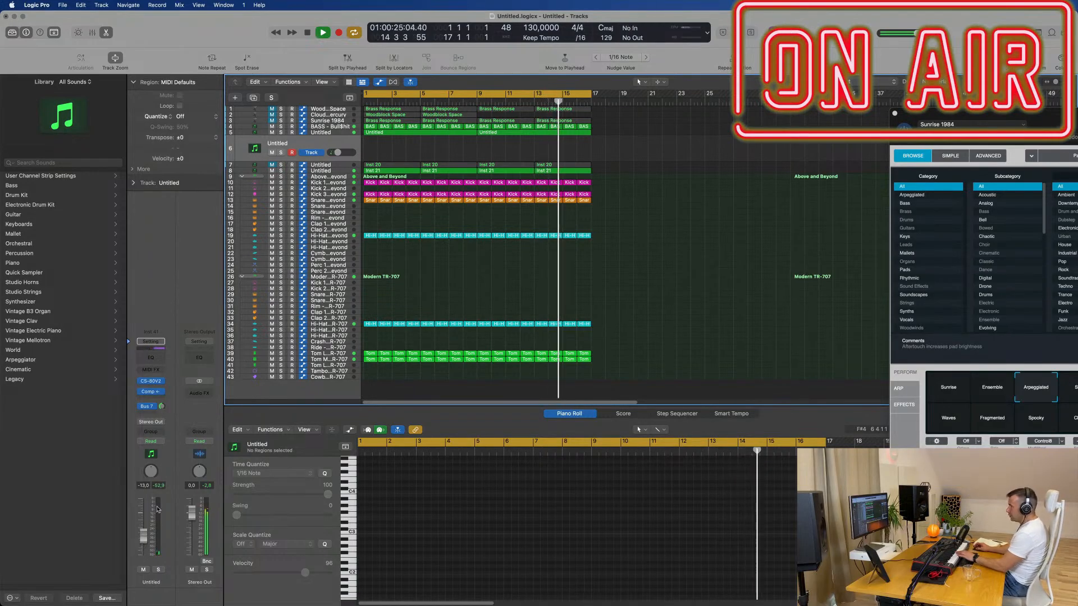
pyautogui.click(149, 382)
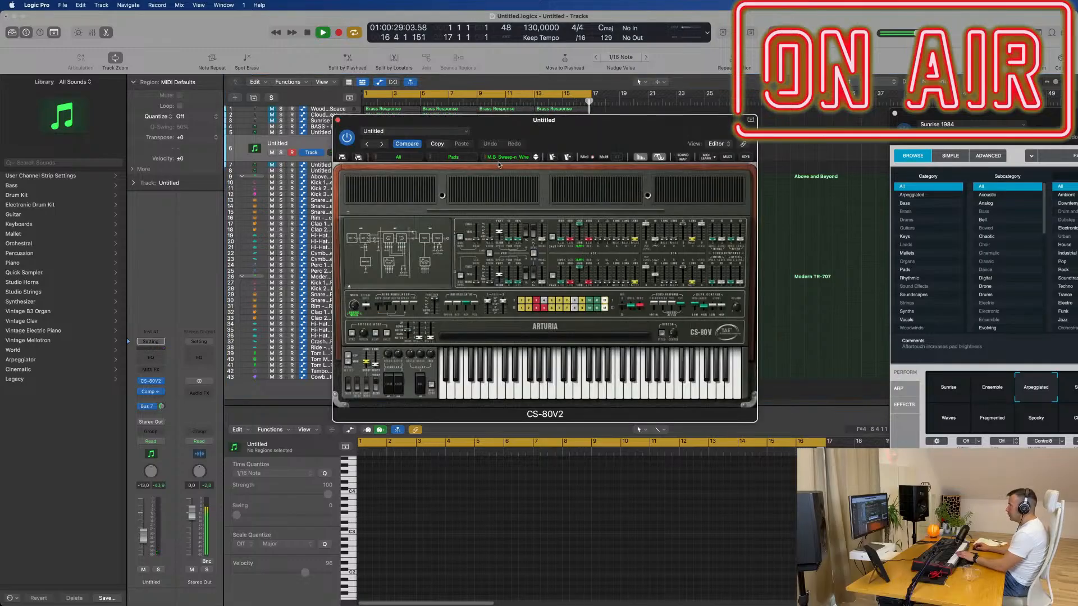
pyautogui.click(430, 160)
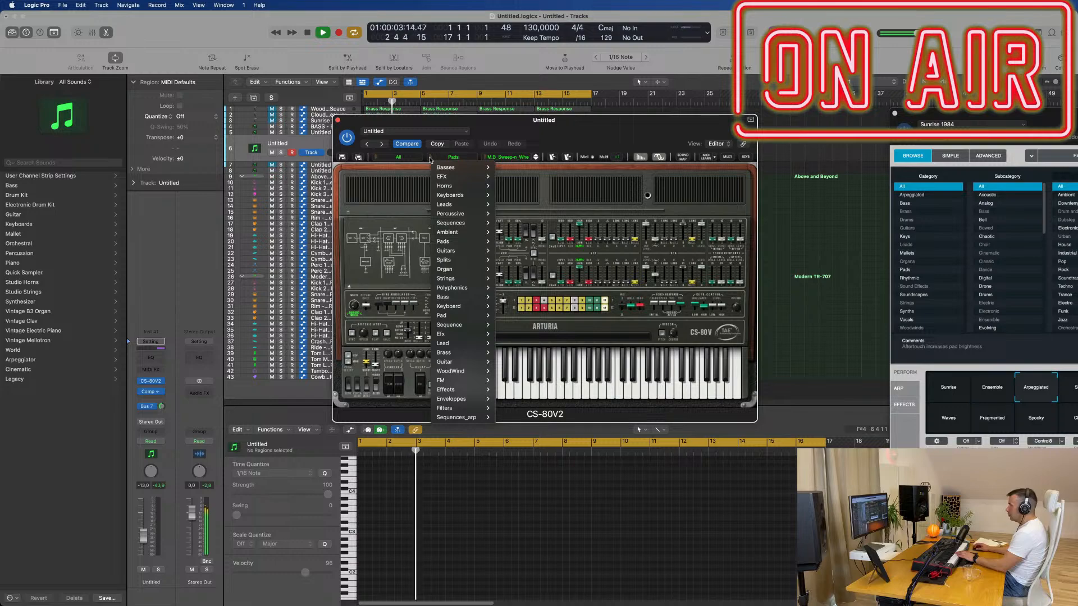
pyautogui.moveTo(464, 206)
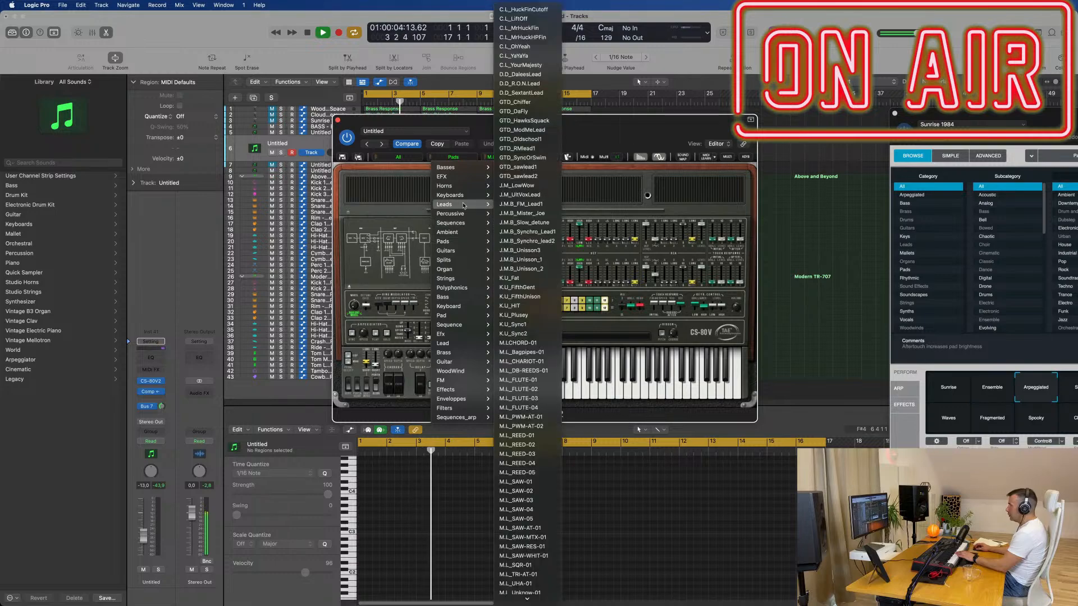
pyautogui.click(538, 11)
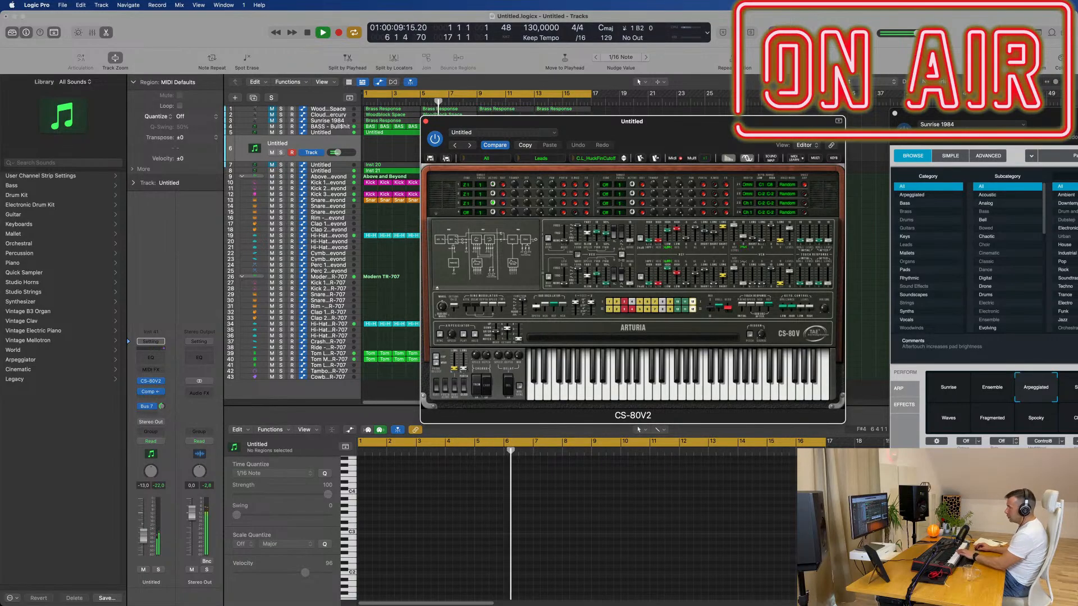
# - Advance to the C.L_LiftOff lead preset and balance the track with a 0.0 dB Bus 7 send and about -12.6 dB volume
pyautogui.click(154, 415)
pyautogui.click(162, 406)
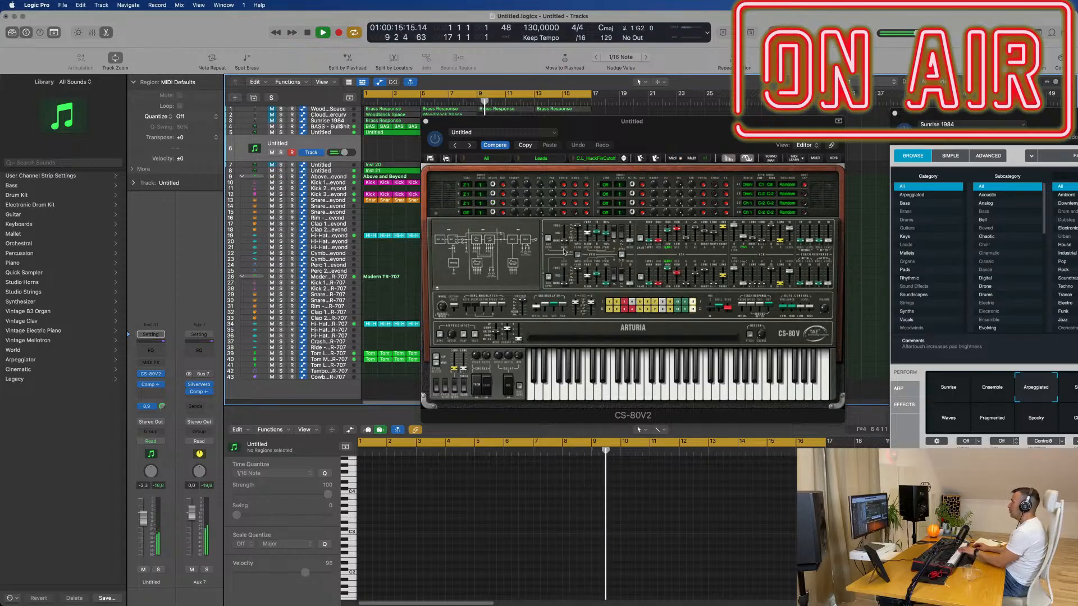
pyautogui.click(624, 161)
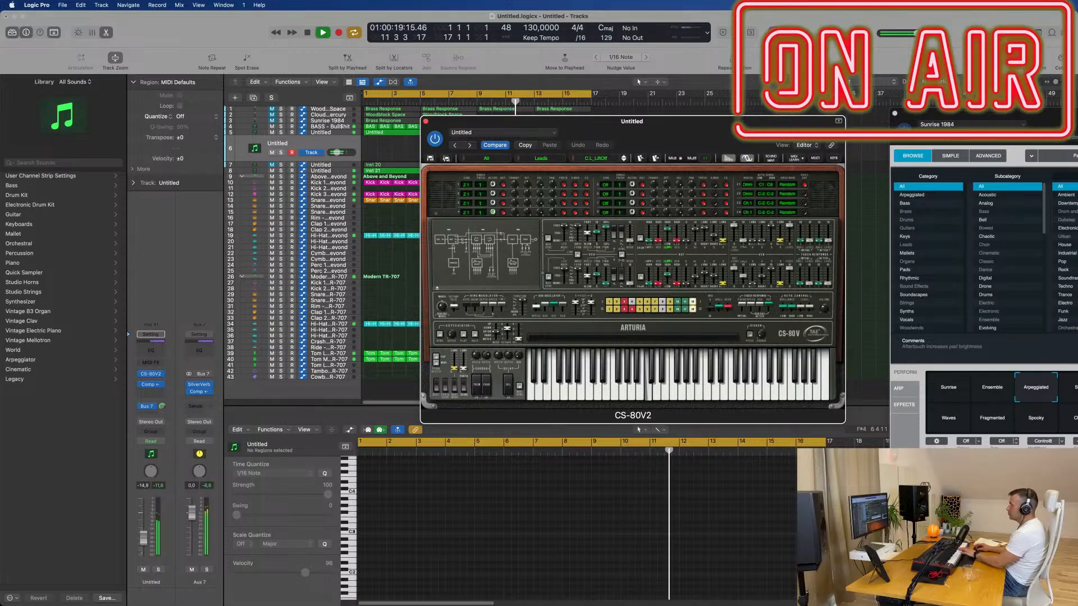
pyautogui.click(194, 416)
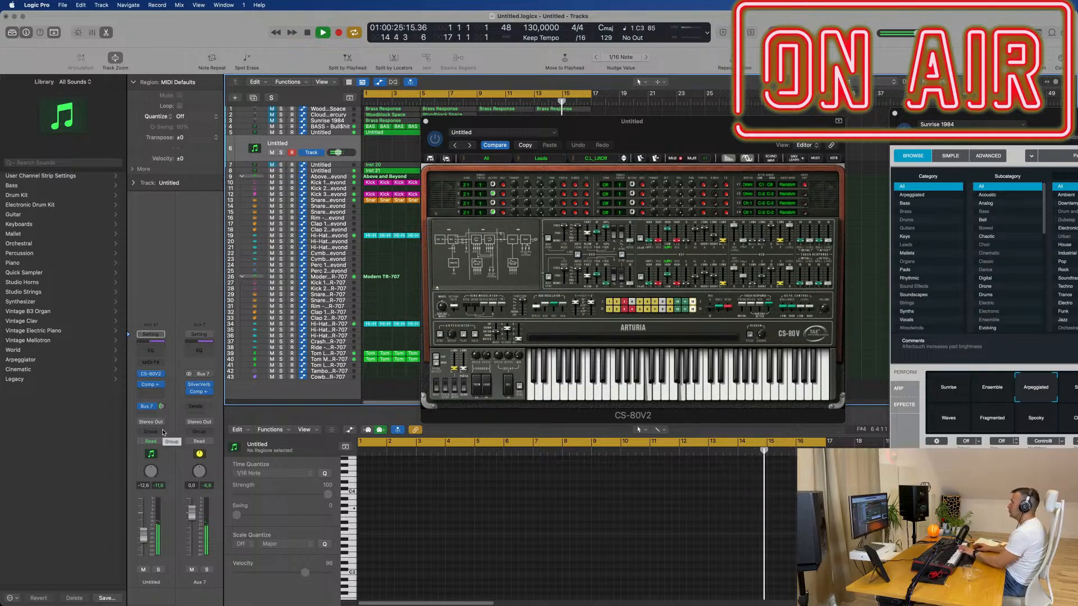
# - Step through the Leads presets from C.L_MrHuckFin past C.L_YaYaYa to C.L_YourMajesty, and set the track's volume to about -10.2 dB
pyautogui.click(624, 161)
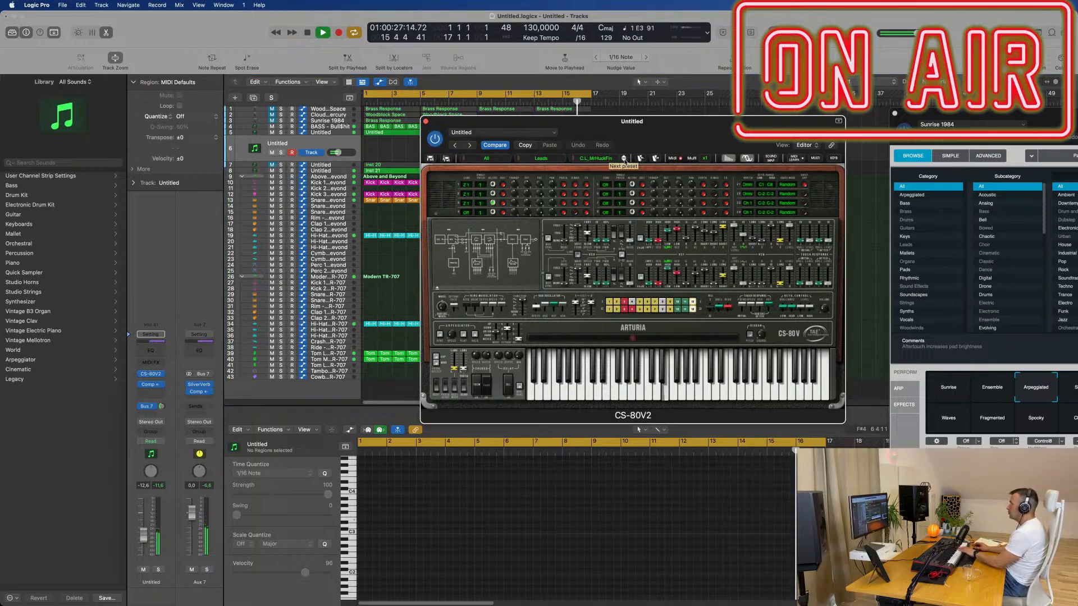
pyautogui.click(625, 160)
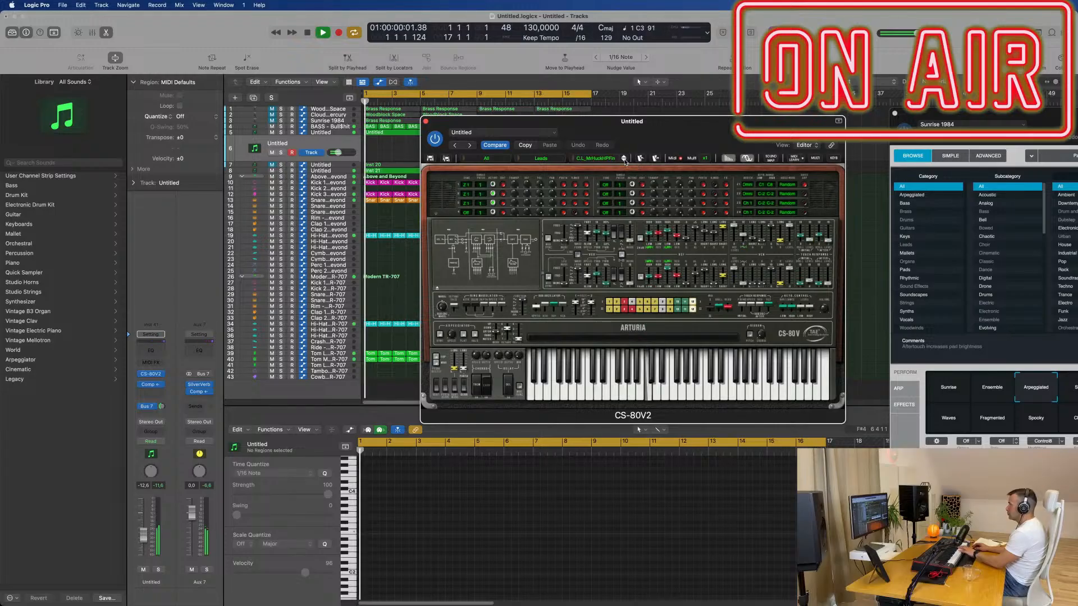
pyautogui.click(625, 161)
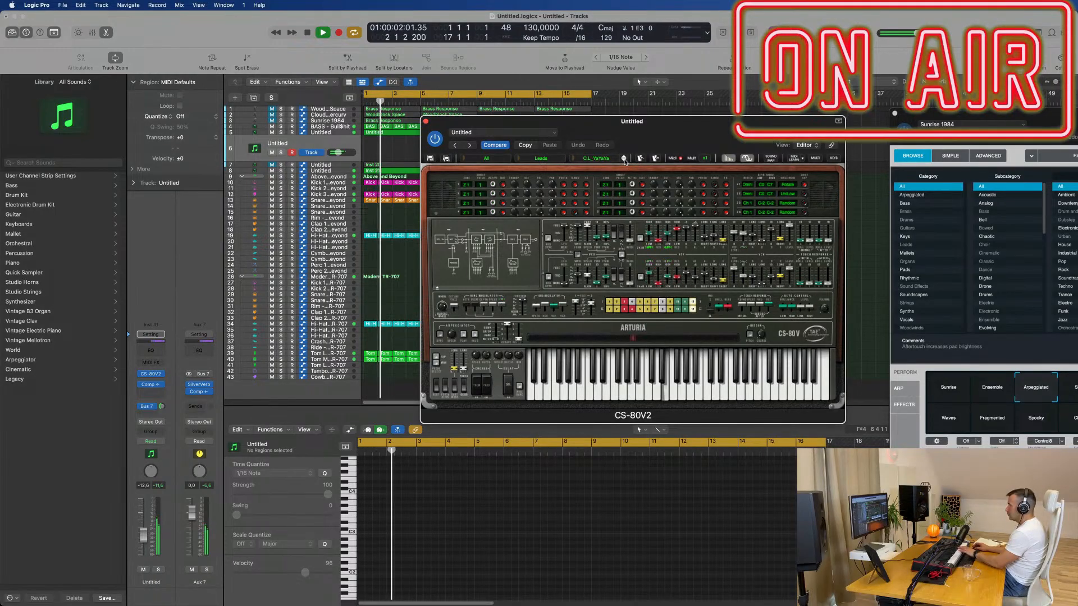
pyautogui.click(625, 160)
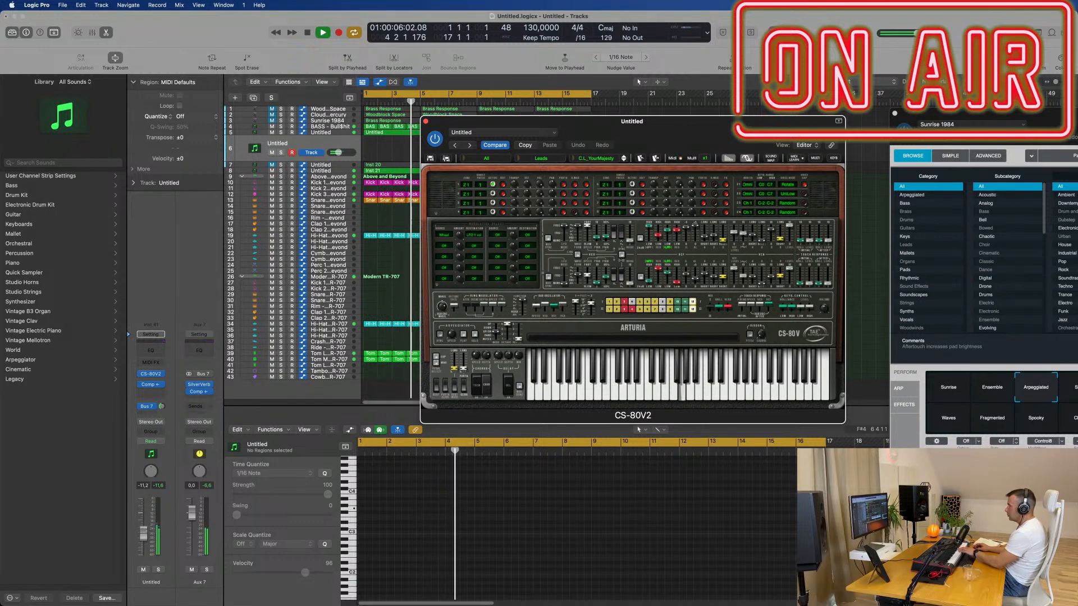
pyautogui.moveTo(147, 535); pyautogui.dragTo(148, 532)
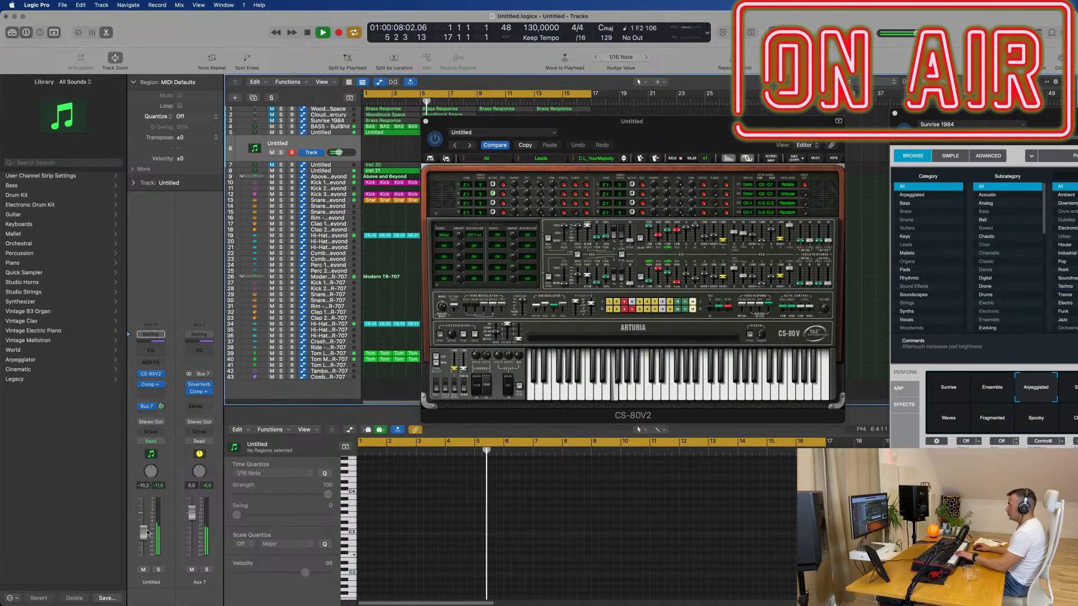
# - Step through the Leads presets past D.D_SextantLead and GTD_Chiffer to GTD_HawksSquack, and set the track's volume to about -7.4 dB
pyautogui.click(625, 161)
pyautogui.click(624, 162)
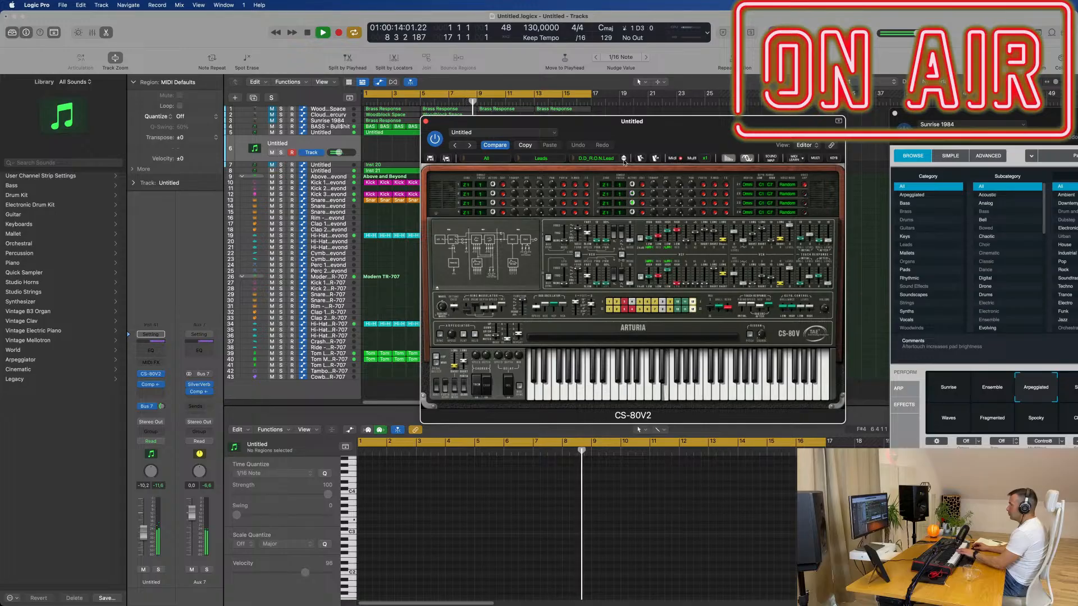
pyautogui.click(624, 161)
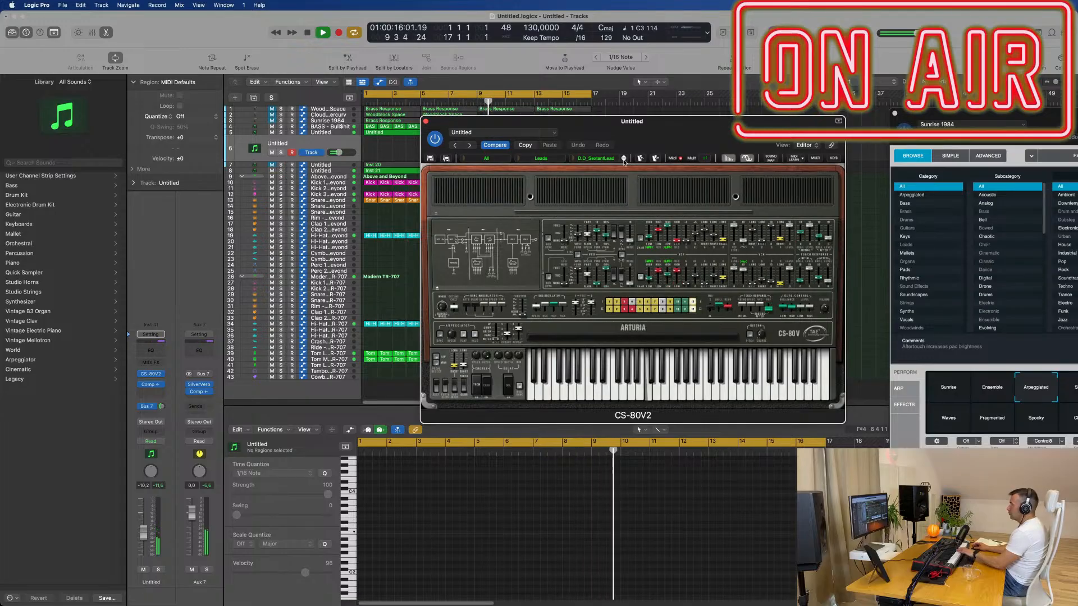
pyautogui.click(625, 161)
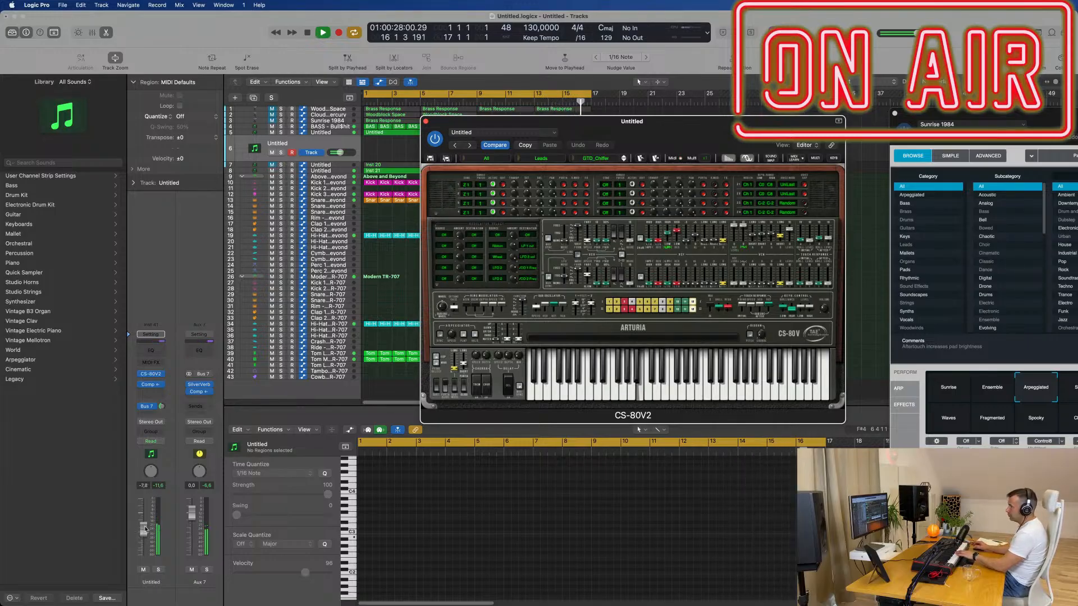
pyautogui.moveTo(145, 529); pyautogui.dragTo(145, 530)
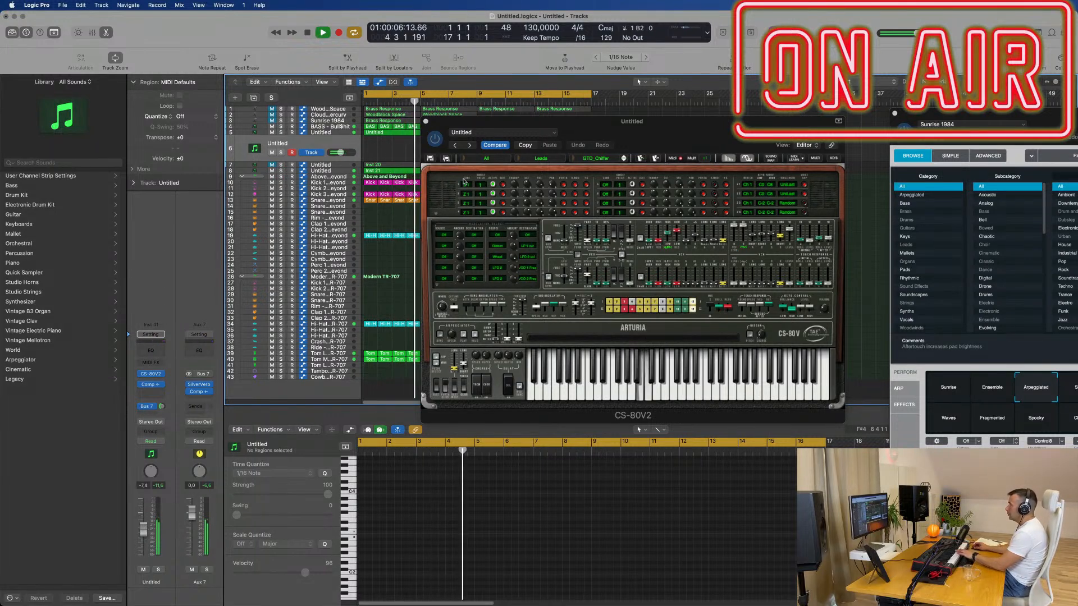
pyautogui.click(624, 161)
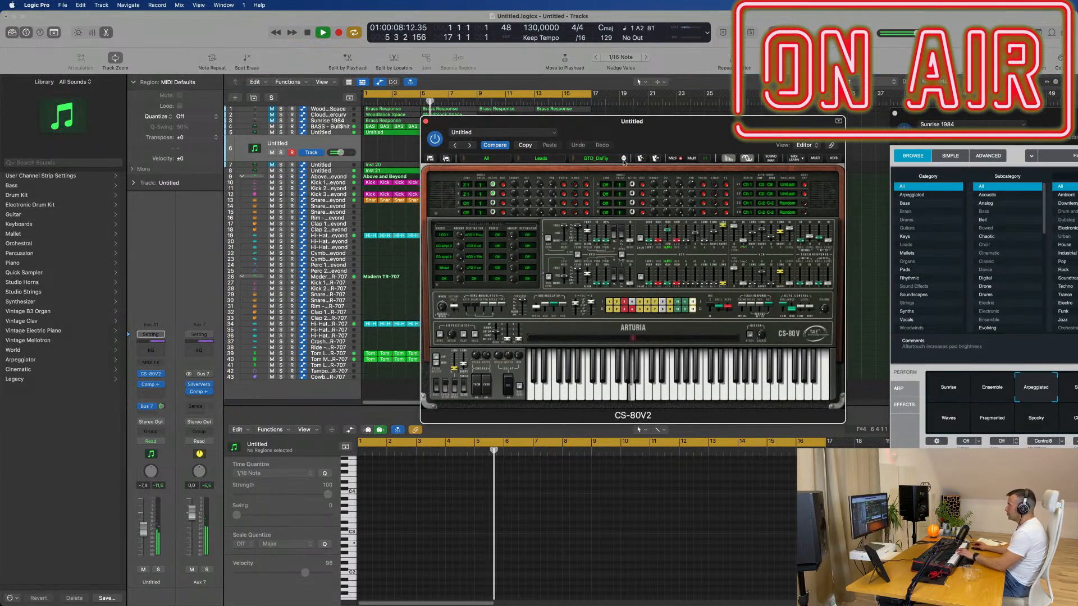
pyautogui.click(623, 160)
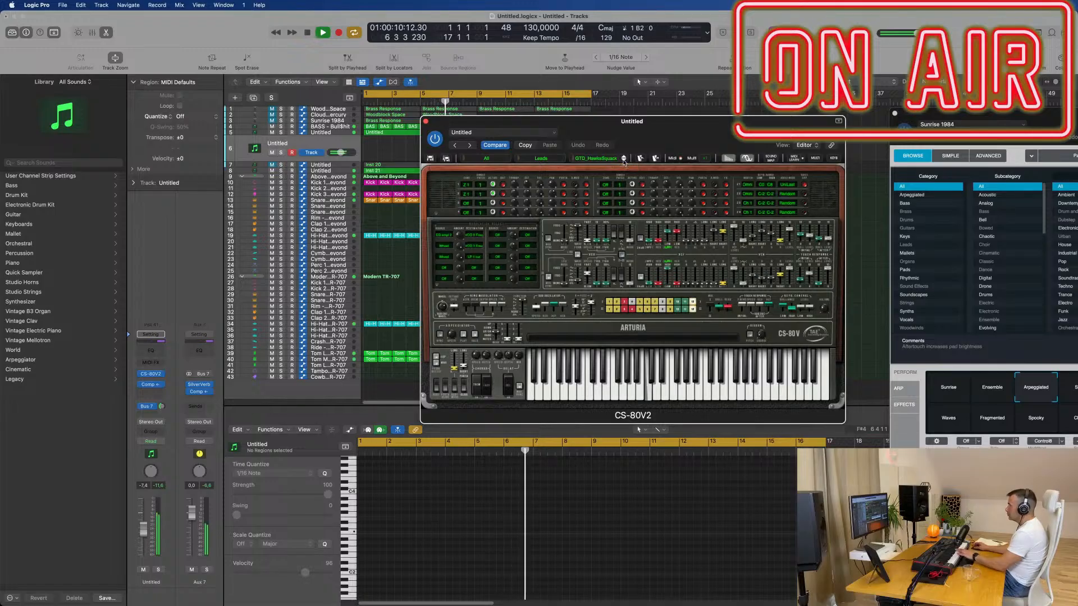
# - Step through the CS-80V2 Leads presets from GTD_HawksSquack to GTD_sawlead2
pyautogui.click(624, 160)
pyautogui.click(624, 161)
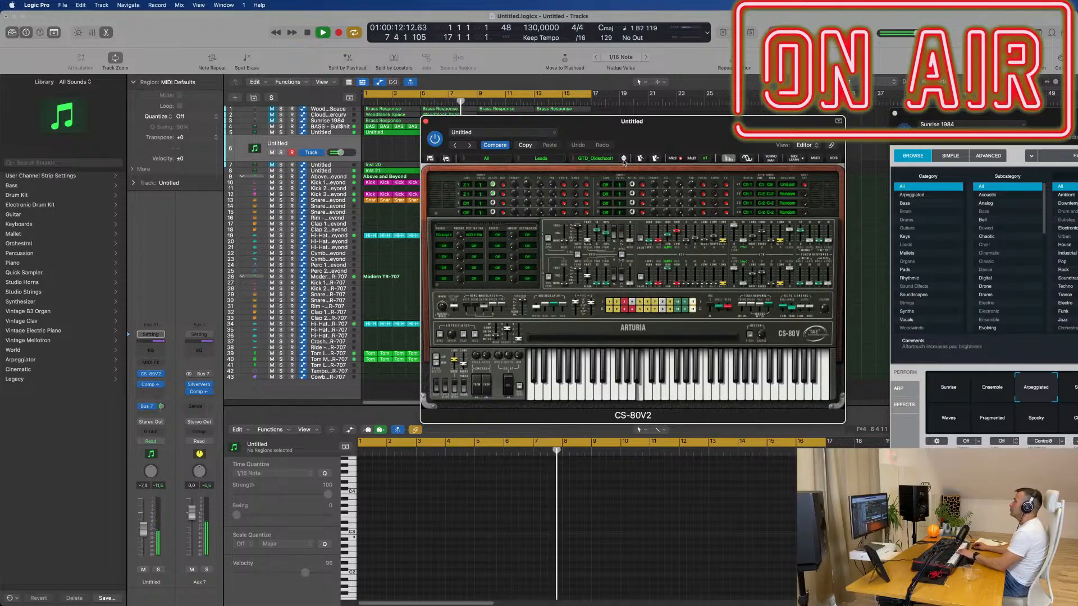
pyautogui.click(624, 160)
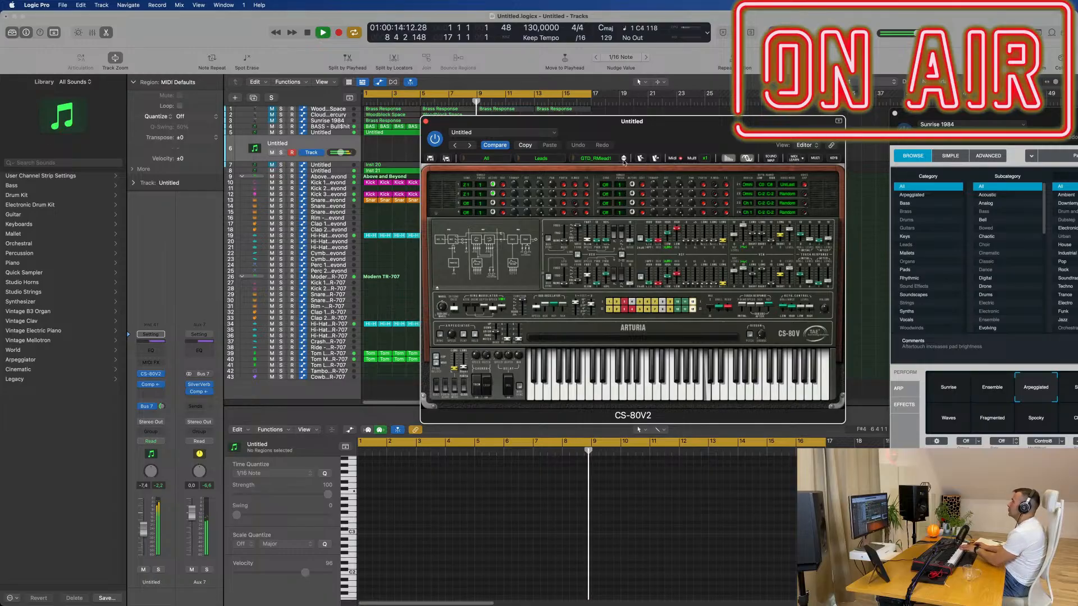
pyautogui.click(623, 160)
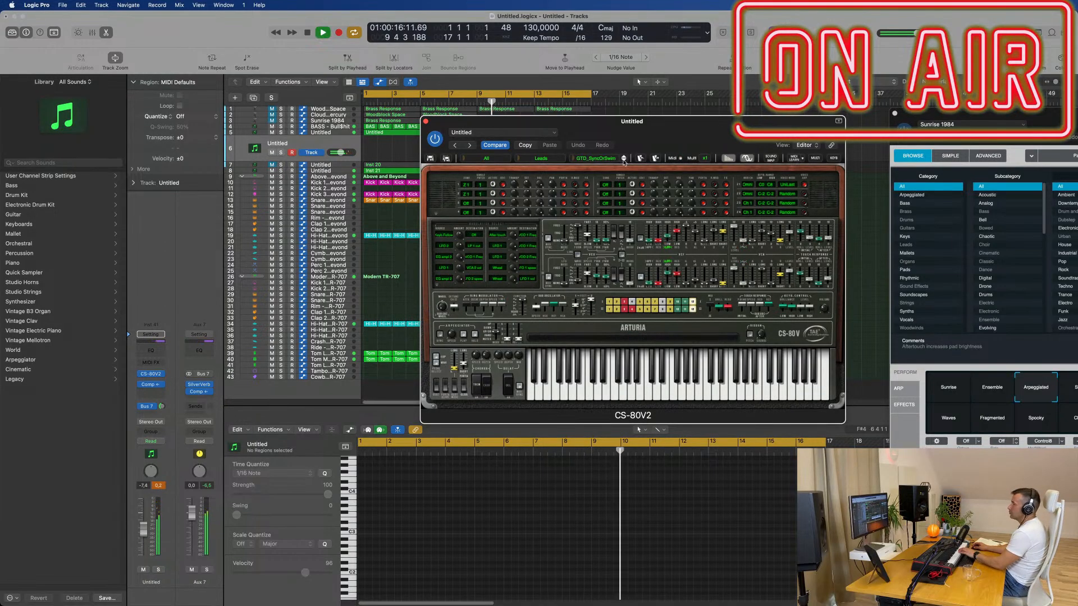
pyautogui.click(624, 160)
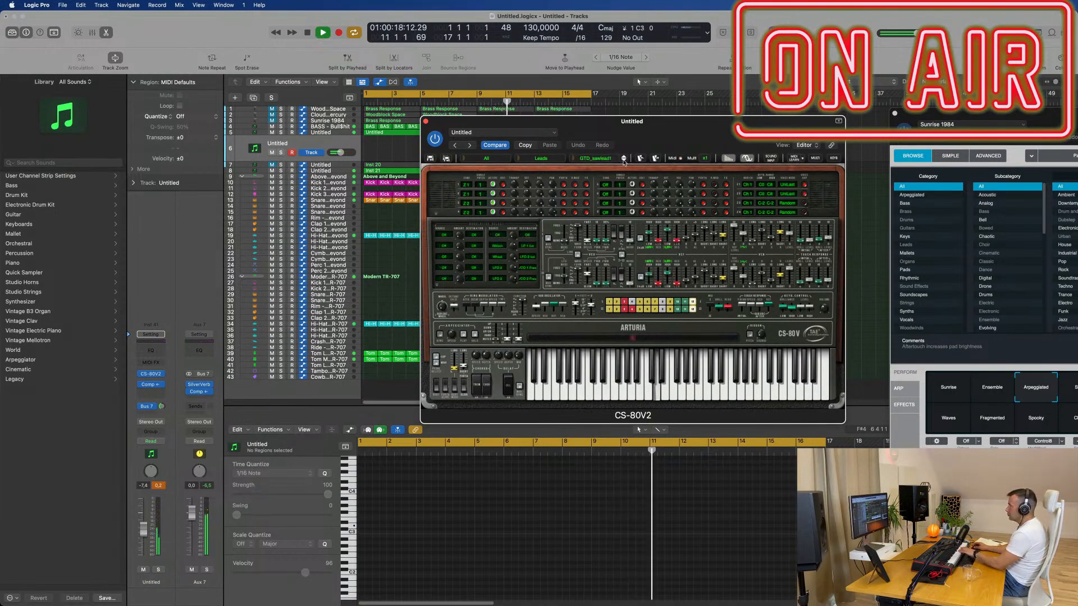
pyautogui.click(624, 160)
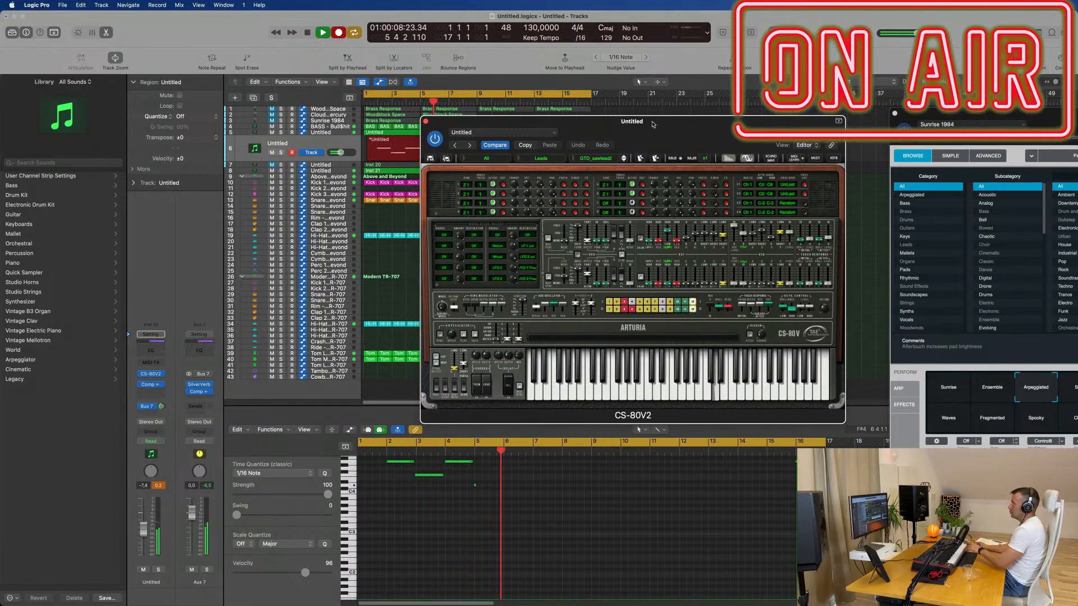
# - Move the newly recorded lead region on track 6 to start at bar 1, clearing the synth window from the arrangement
pyautogui.moveTo(653, 124); pyautogui.dragTo(1015, 167)
pyautogui.press('space')
pyautogui.press('space')
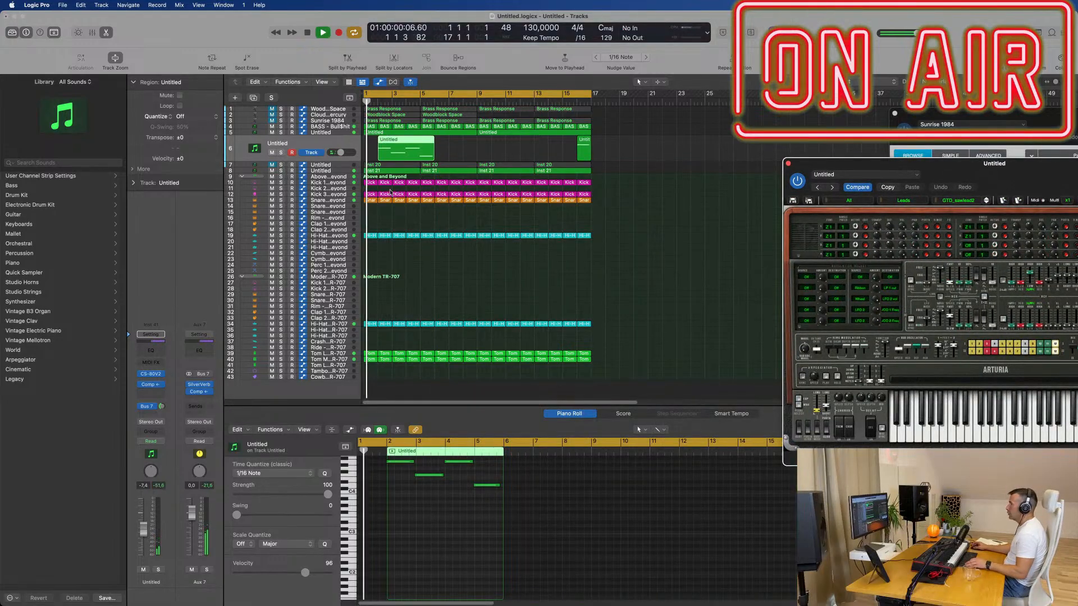
pyautogui.press('space')
pyautogui.moveTo(392, 149); pyautogui.dragTo(377, 150)
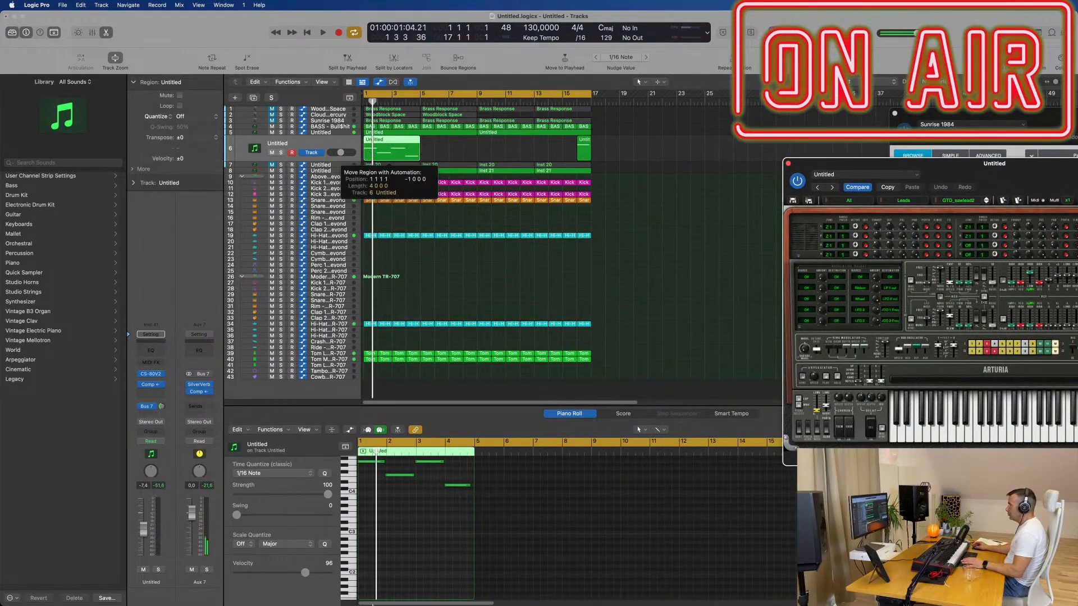
pyautogui.press('space')
# - Select all four recorded lead notes in the Piano Roll and play the region from the start
pyautogui.click(419, 575)
pyautogui.press('space')
pyautogui.press('space')
pyautogui.press('super+a')
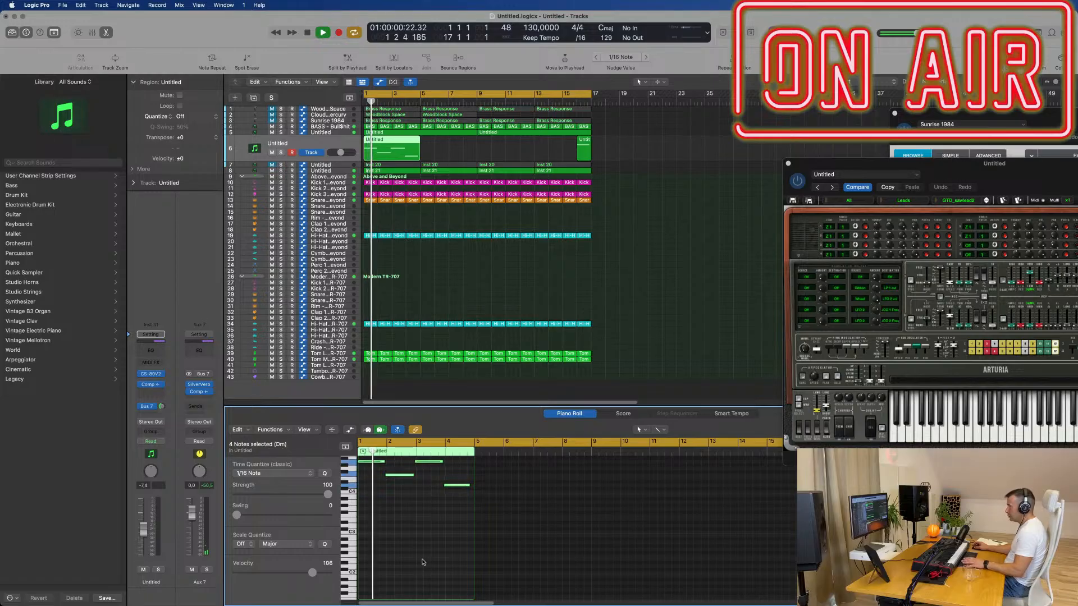
pyautogui.press('space')
pyautogui.press('space')
# - Move the second, third and fourth lead notes slightly later in the Piano Roll, aligning the third and fourth with bars 3 and 4
pyautogui.hscroll(5, 412, 561)
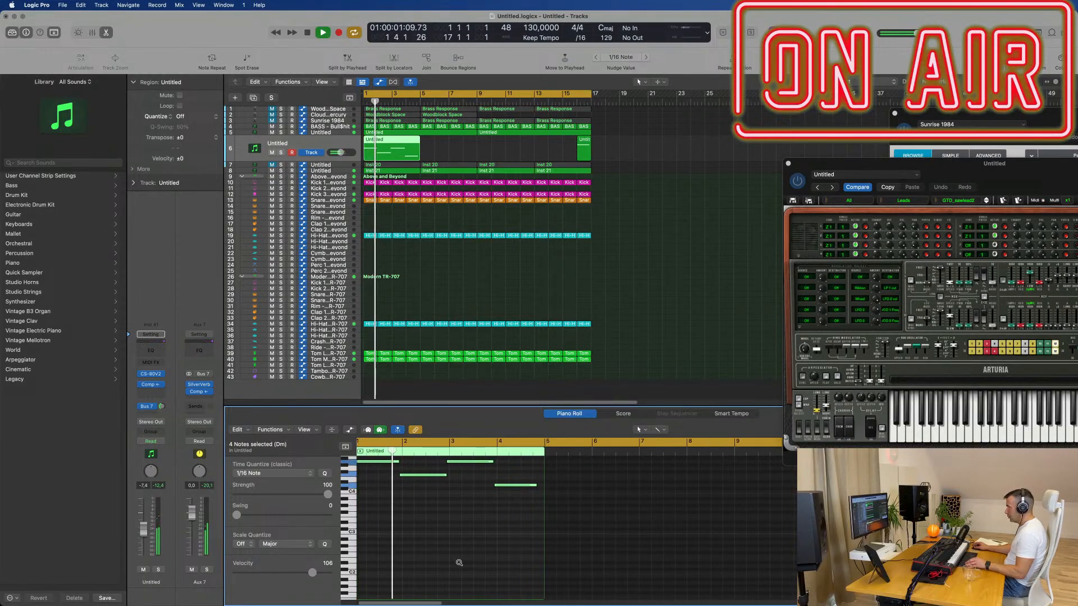
pyautogui.scroll(5, 459, 562)
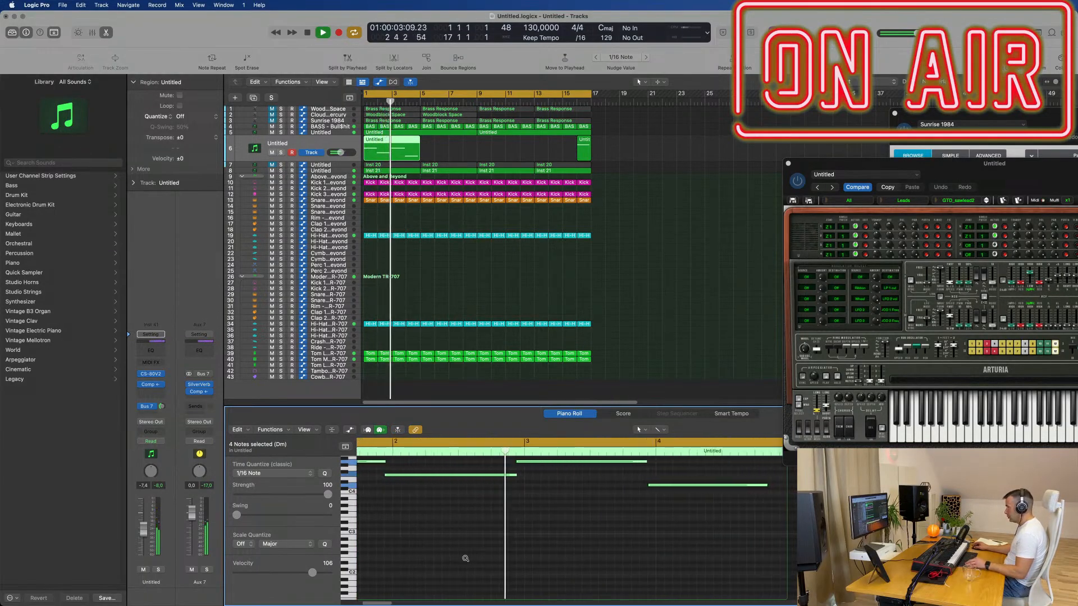
pyautogui.hscroll(-4, 472, 558)
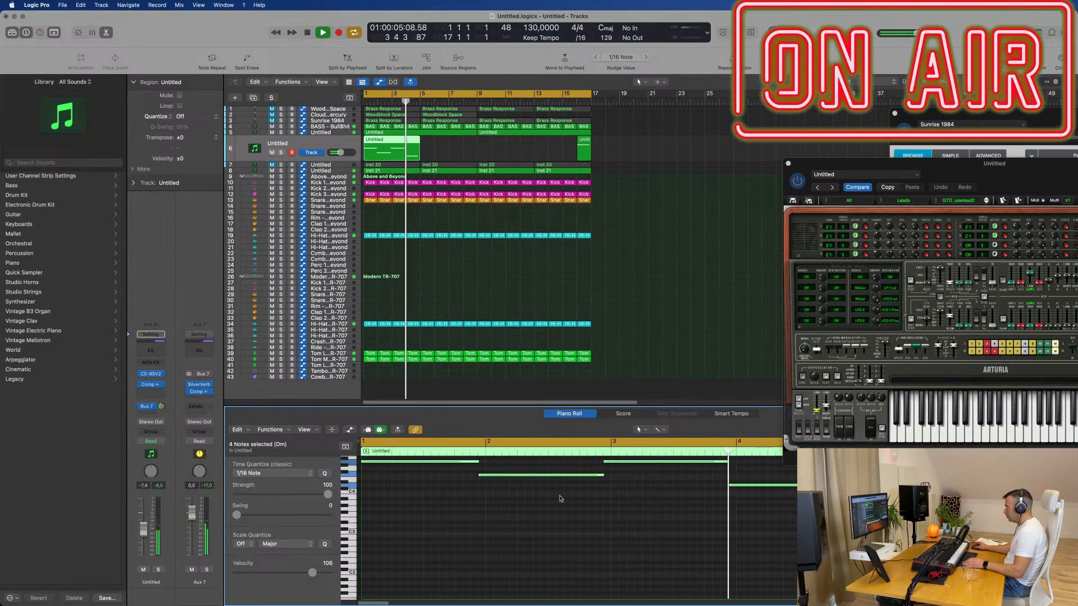
pyautogui.press('space')
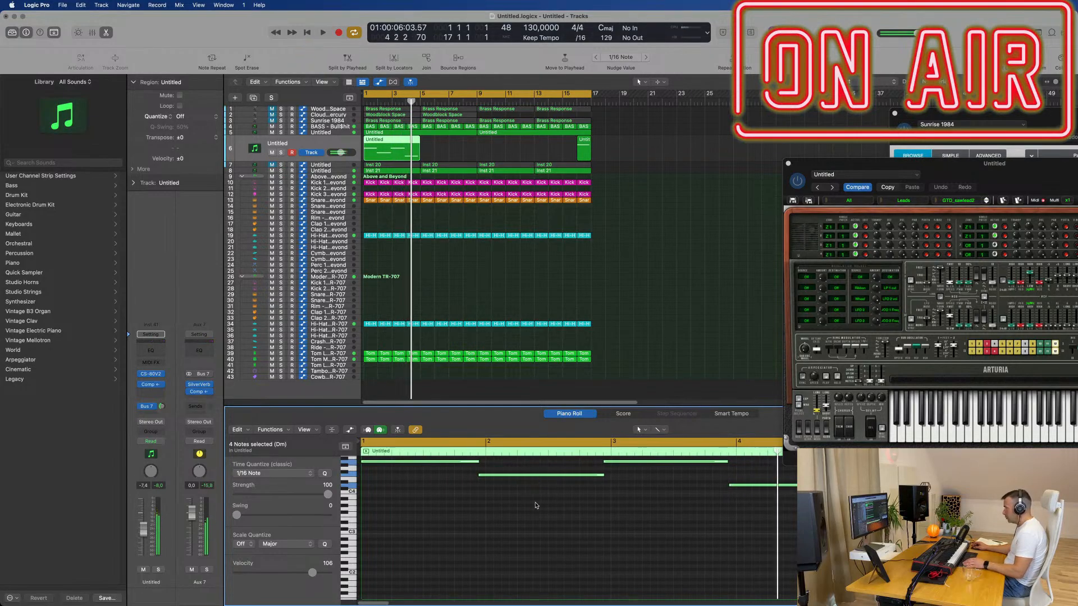
pyautogui.click(535, 505)
pyautogui.moveTo(549, 476); pyautogui.dragTo(567, 476)
pyautogui.moveTo(655, 465); pyautogui.dragTo(676, 463)
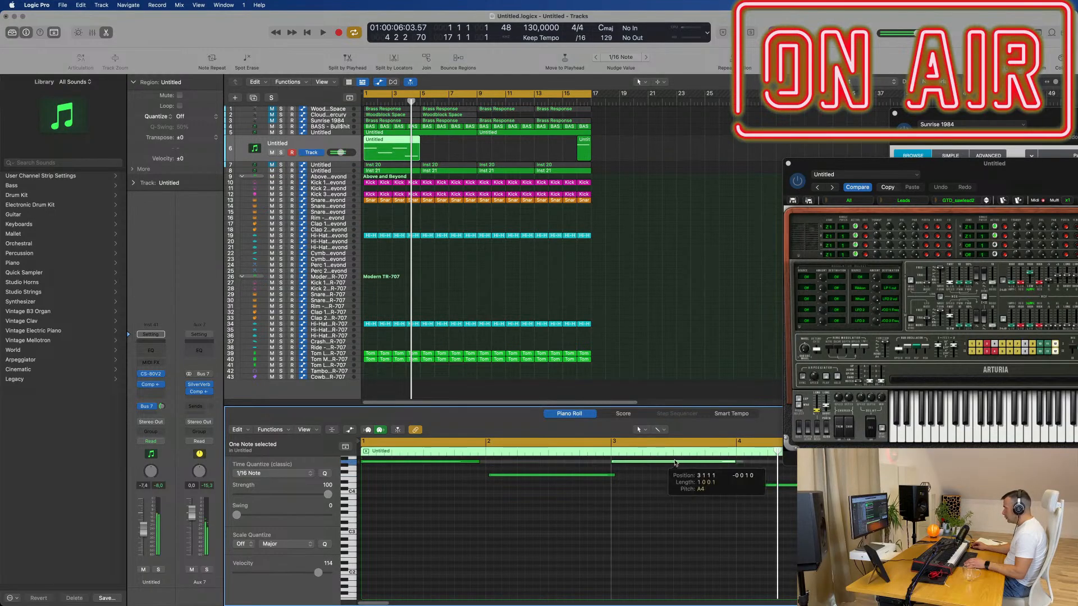
pyautogui.moveTo(740, 486); pyautogui.dragTo(747, 486)
pyautogui.press('space')
# - Move the F4 lead note to position 2 1 1 1 and replay the phrase from the start
pyautogui.moveTo(1006, 163); pyautogui.dragTo(810, 130)
pyautogui.press('space')
pyautogui.press('space')
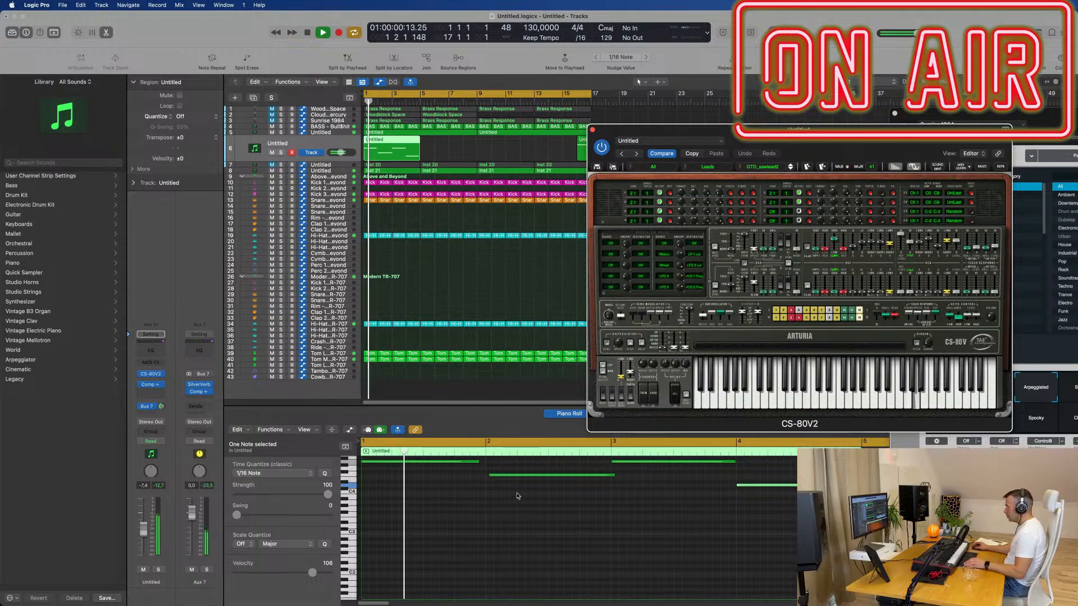
pyautogui.moveTo(521, 475); pyautogui.dragTo(516, 476)
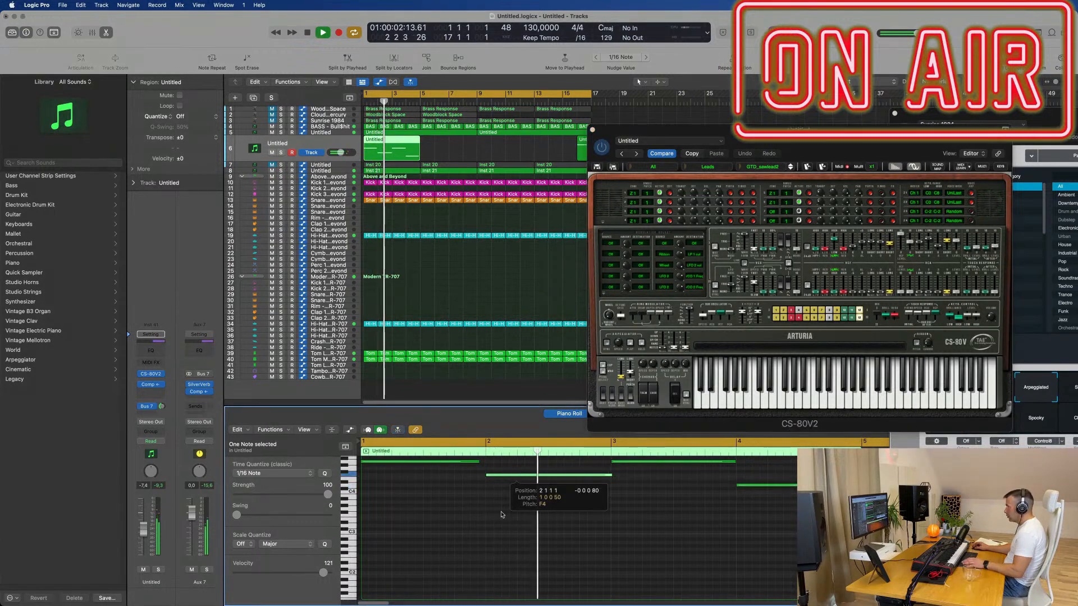
pyautogui.press('space')
pyautogui.press('space')
# - Lower the lead track's volume to -11.4 dB and move the CS-80V2 window clear of the arrangement
pyautogui.moveTo(740, 130); pyautogui.dragTo(690, 129)
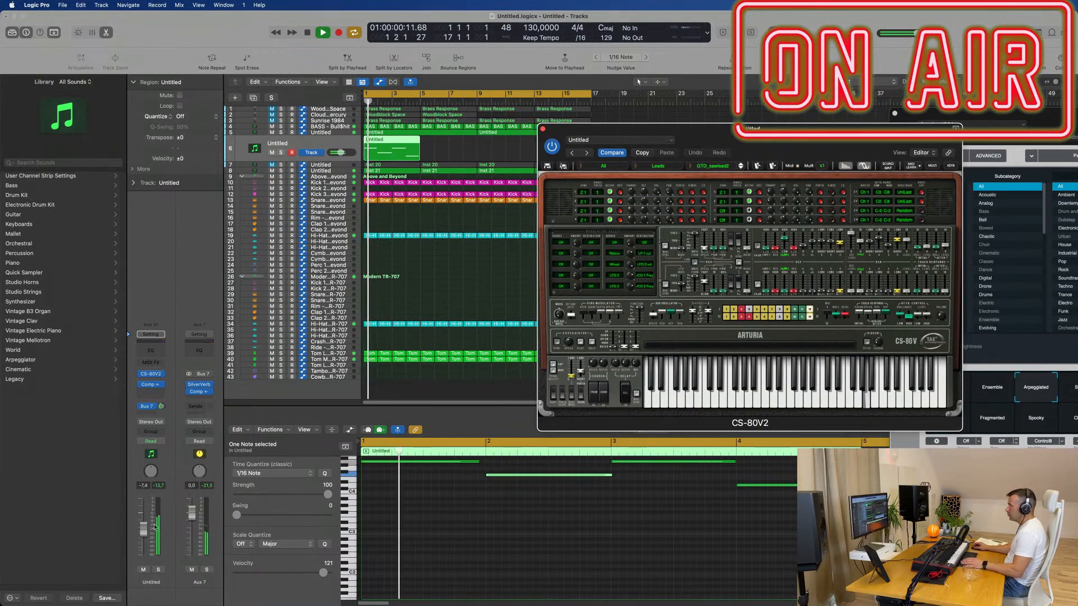
pyautogui.moveTo(143, 543); pyautogui.dragTo(145, 531)
pyautogui.press('space')
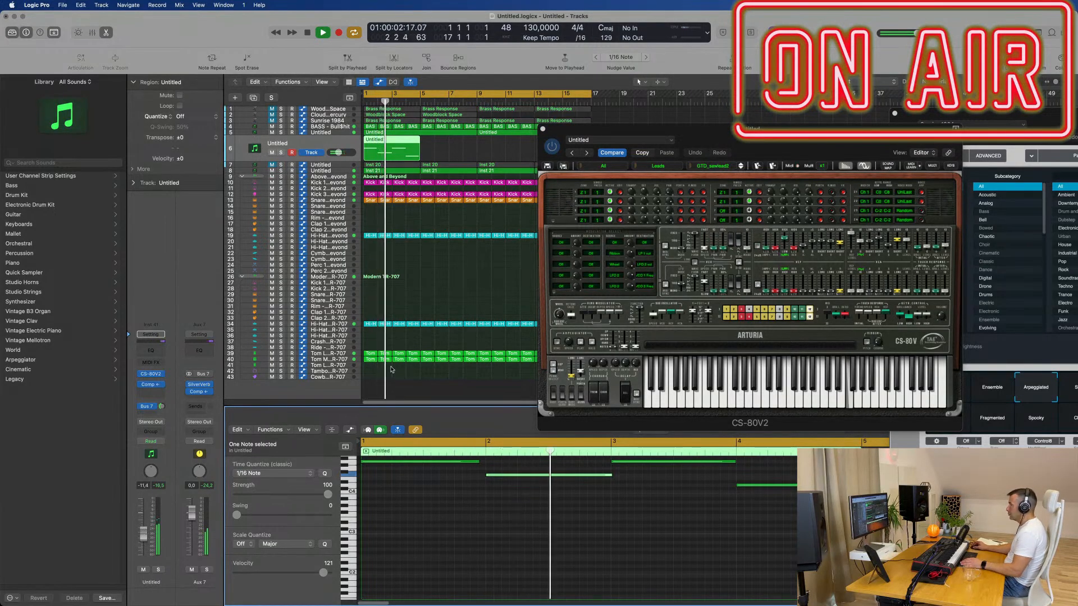
pyautogui.moveTo(611, 136); pyautogui.dragTo(928, 165)
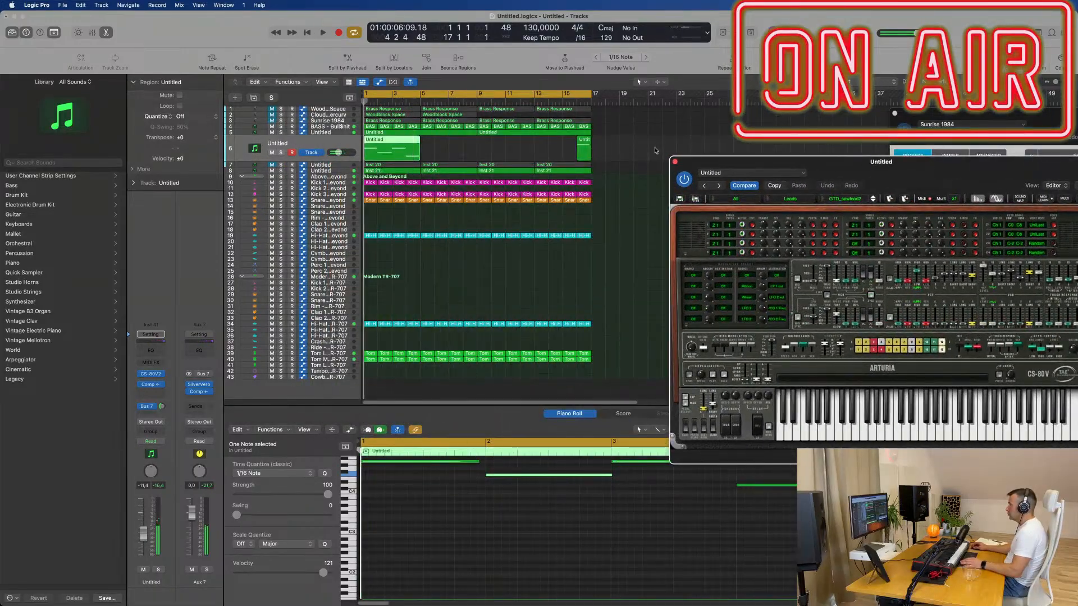
# - Delete the leftover lead region at bar 16 and repeat the four-bar region three times to fill the sixteen-bar loop
pyautogui.press('space')
pyautogui.moveTo(623, 150); pyautogui.dragTo(560, 150)
pyautogui.press('Delete')
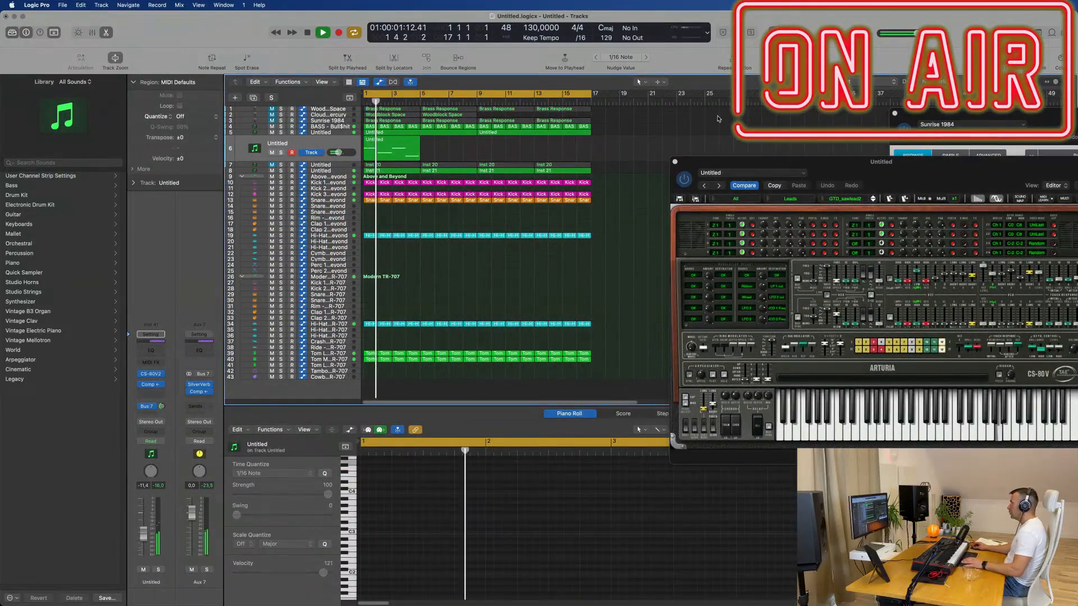
pyautogui.click(402, 146)
pyautogui.press('super+r')
pyautogui.press('super+r')
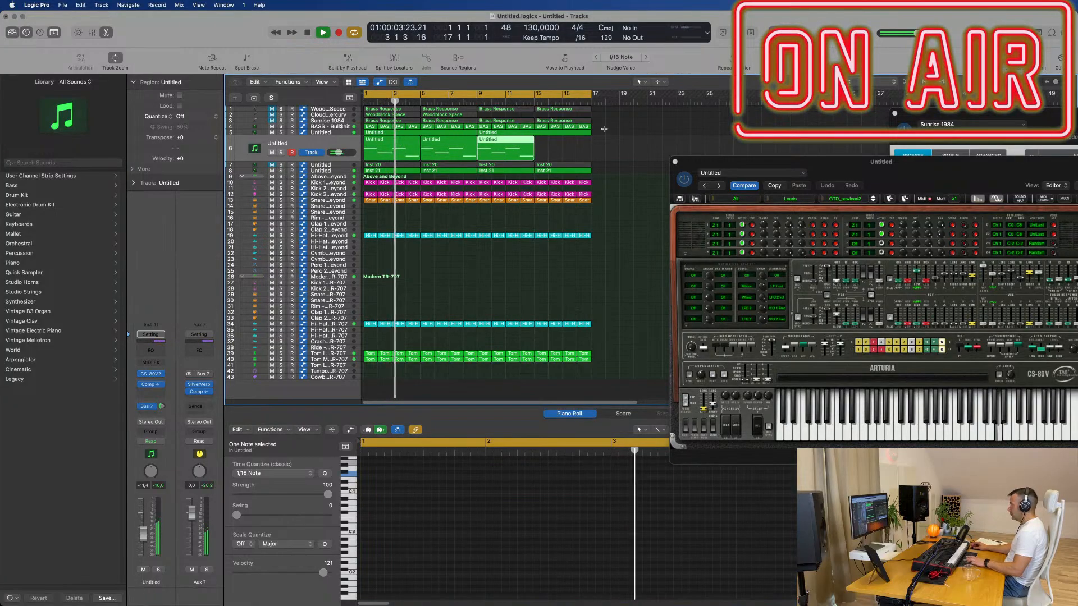
pyautogui.press('super+r')
# - Insert the Step FX multi-effect after the compressor on the lead track
pyautogui.moveTo(887, 166); pyautogui.dragTo(680, 135)
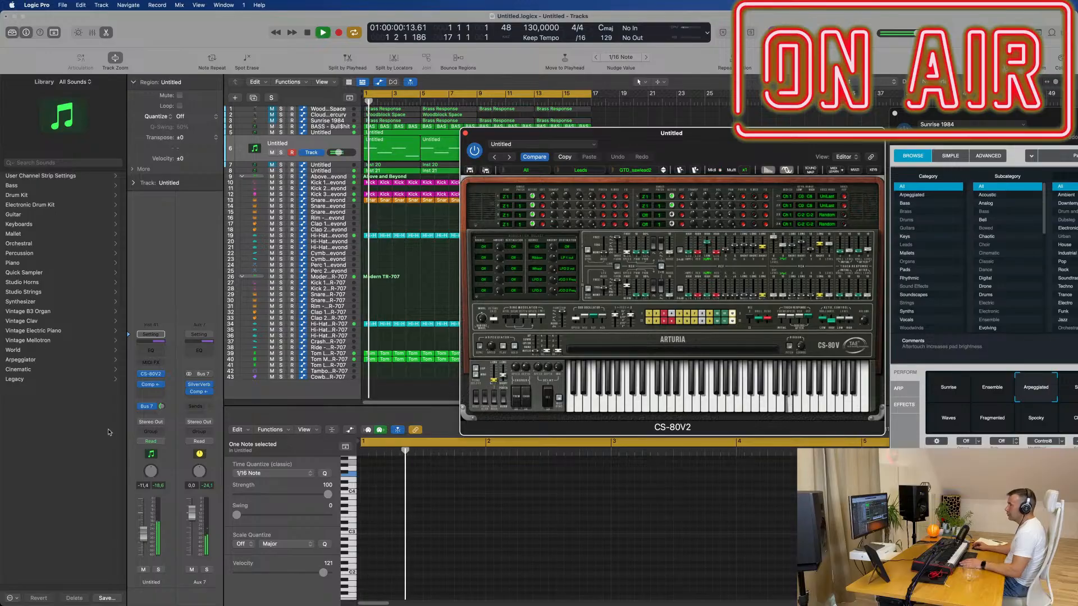
pyautogui.click(152, 393)
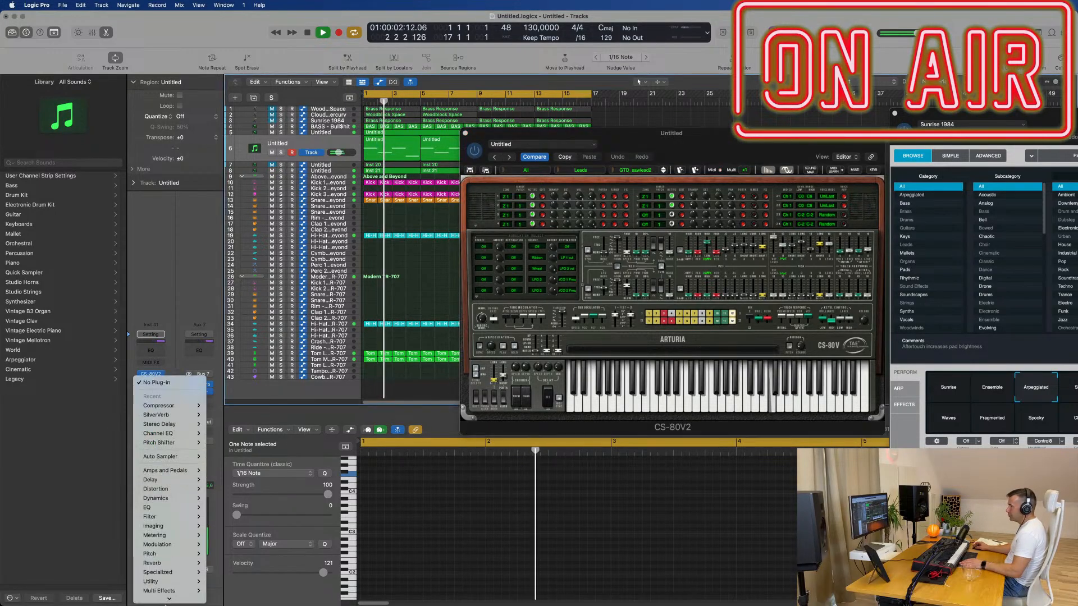
pyautogui.moveTo(178, 584)
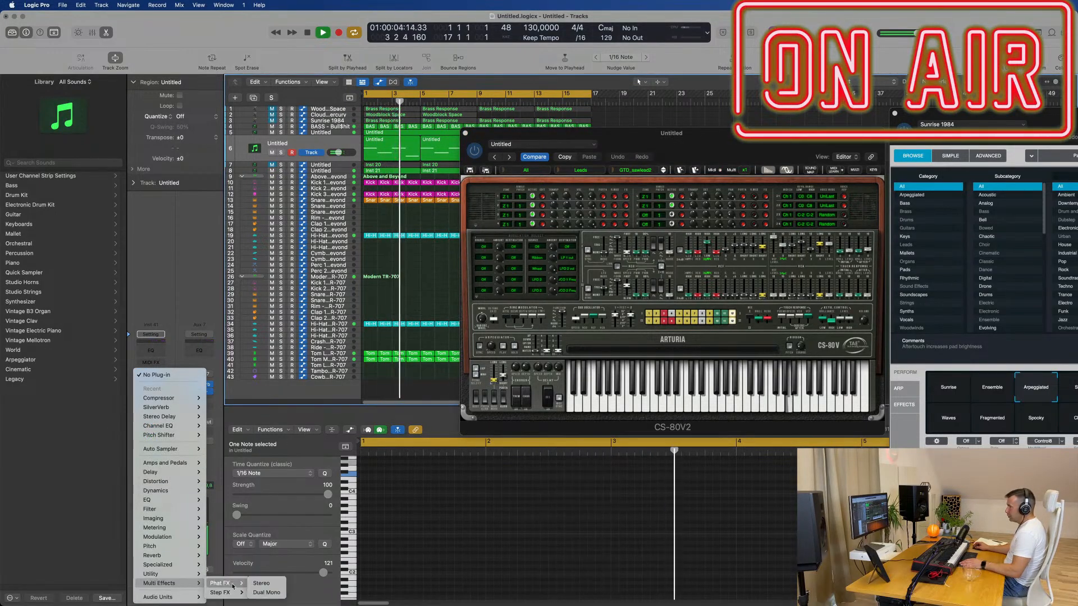
pyautogui.moveTo(225, 592)
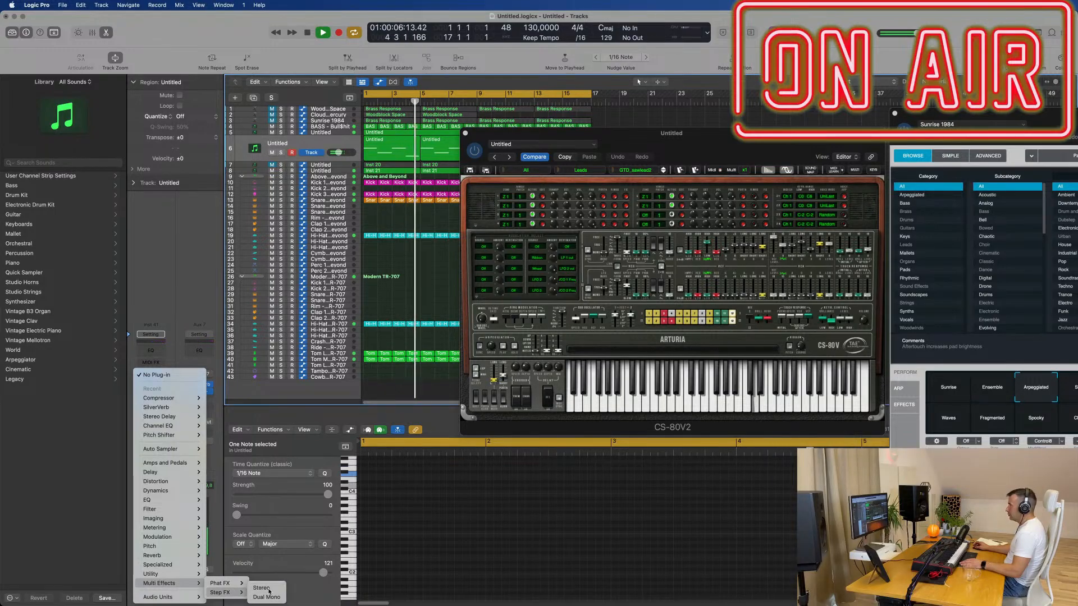
pyautogui.click(259, 597)
pyautogui.moveTo(588, 119); pyautogui.dragTo(743, 165)
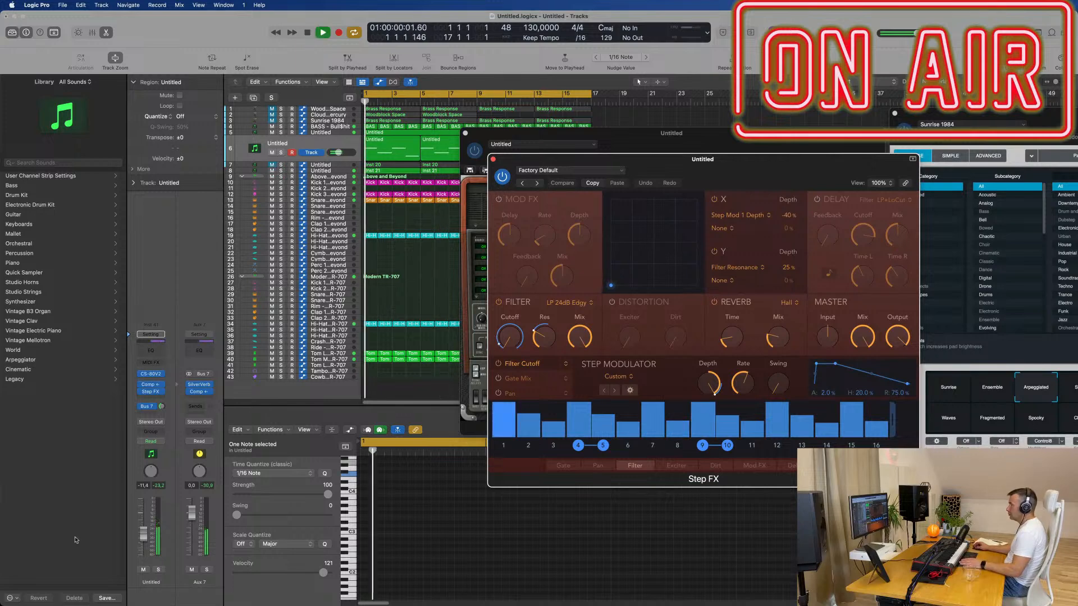
# - Step through the Step FX presets past Brittle Spike, Broken Echoes and Bubbling Shimmer to Chaos Spring
pyautogui.click(538, 183)
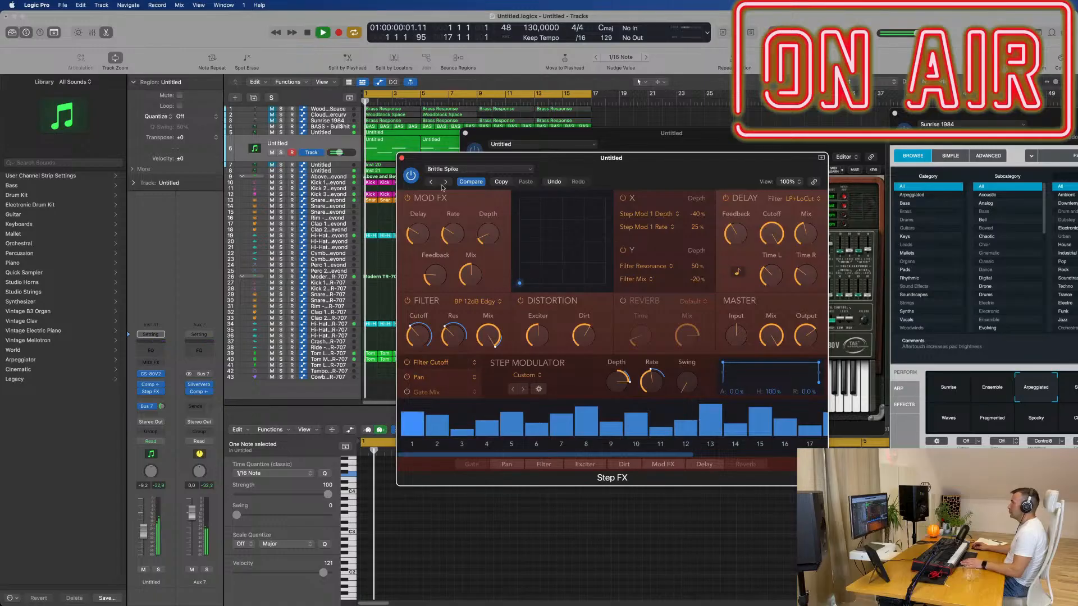
pyautogui.click(445, 183)
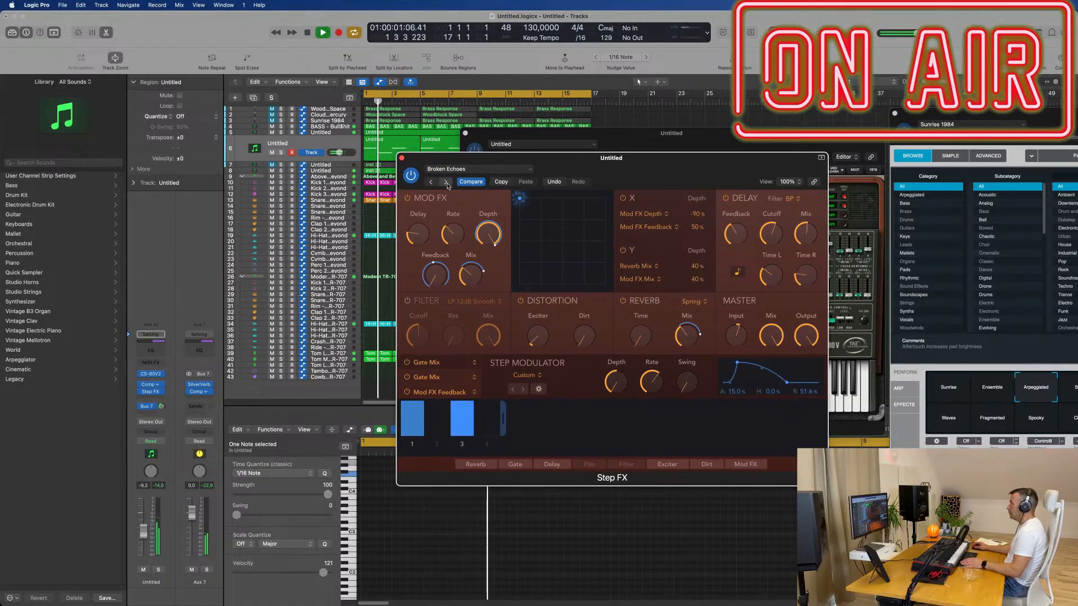
pyautogui.click(447, 182)
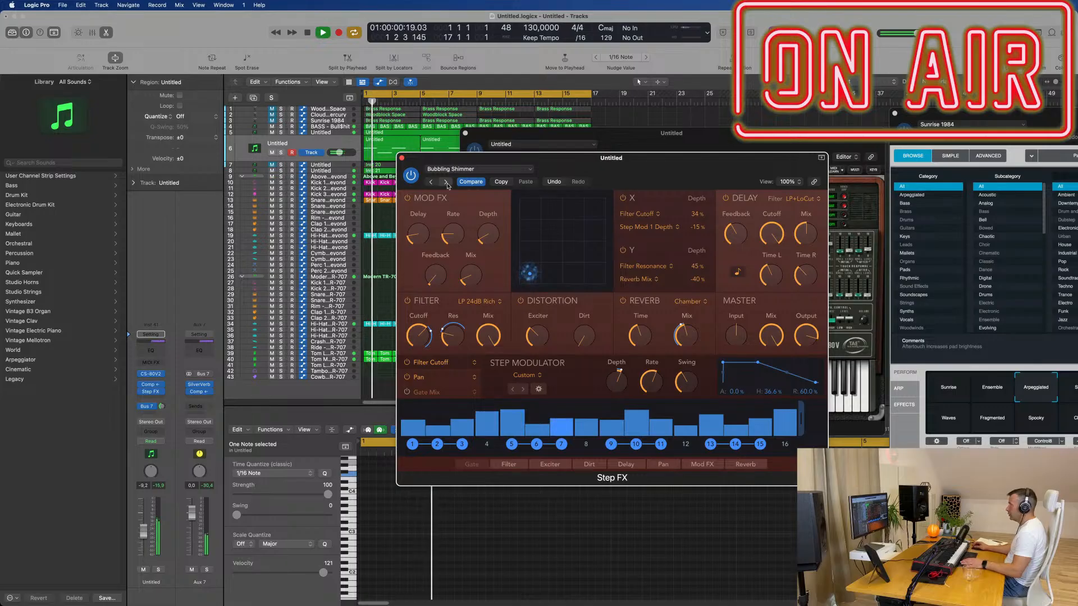
pyautogui.click(446, 182)
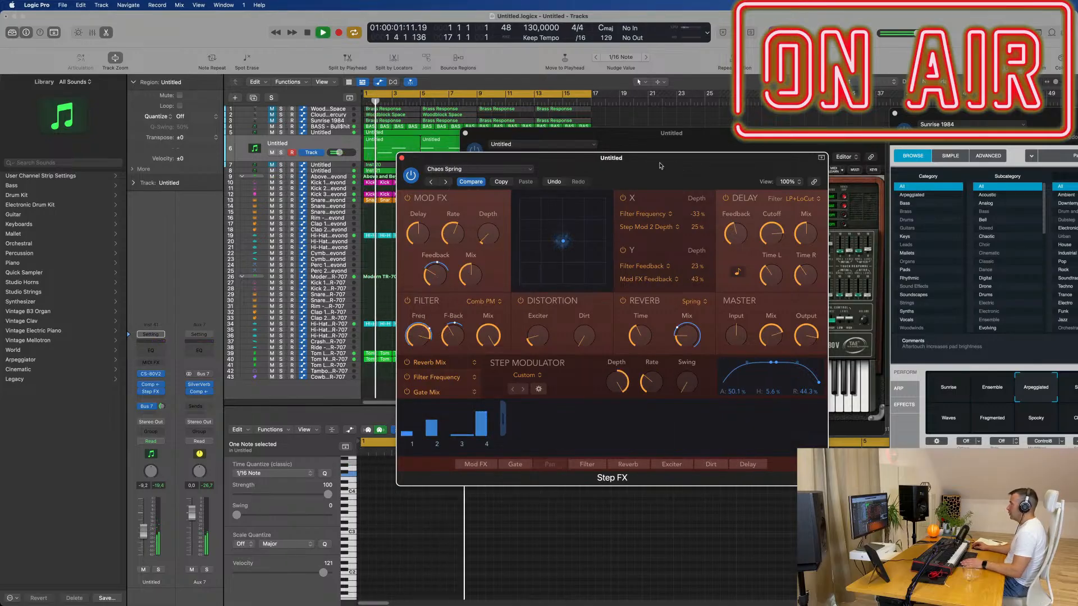
pyautogui.moveTo(666, 166); pyautogui.dragTo(716, 139)
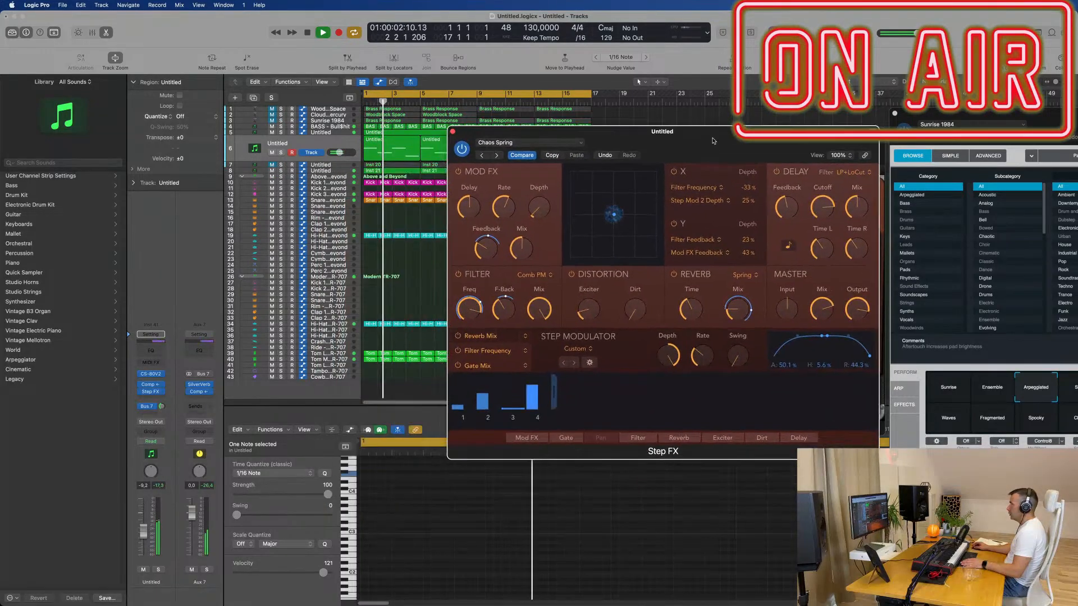
# - Raise the lead track's volume and move the Step FX XY pad point toward the right edge, slightly above centre
pyautogui.click(144, 533)
pyautogui.moveTo(613, 215); pyautogui.dragTo(639, 210)
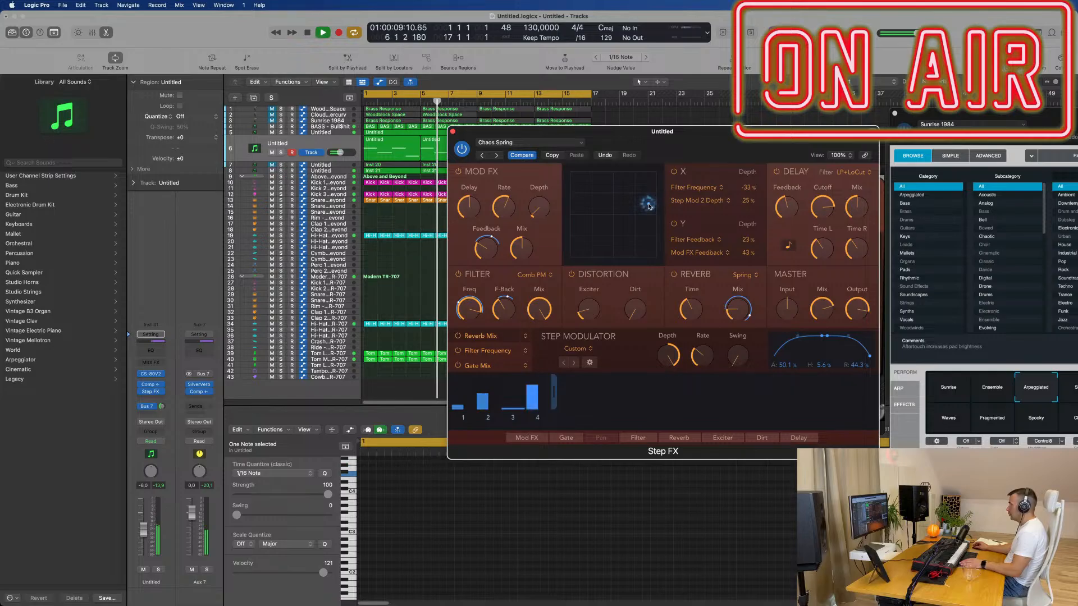
pyautogui.moveTo(649, 207); pyautogui.dragTo(653, 203)
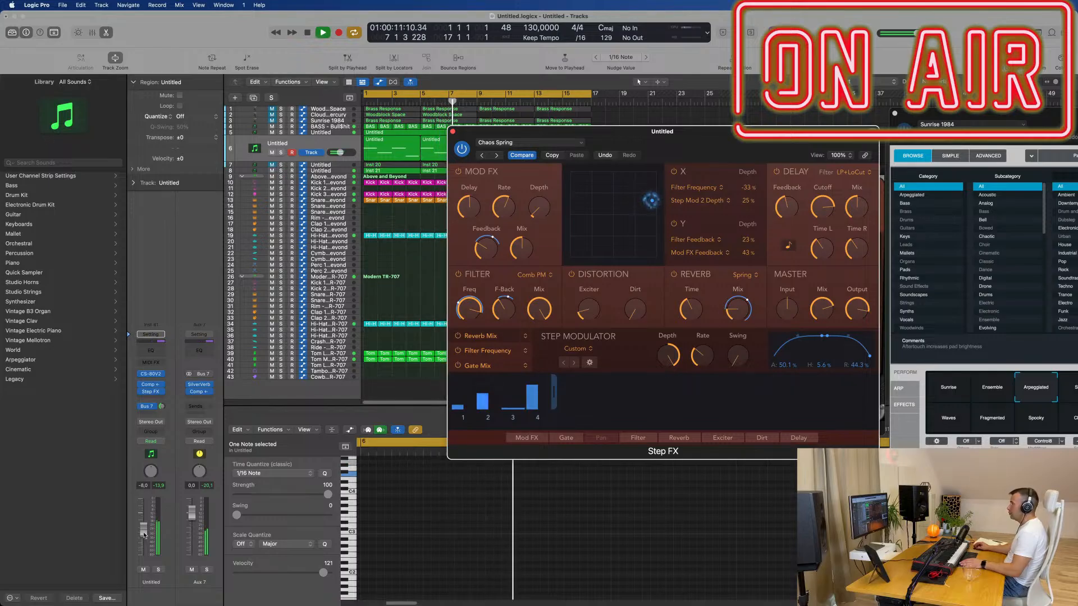
pyautogui.click(425, 200)
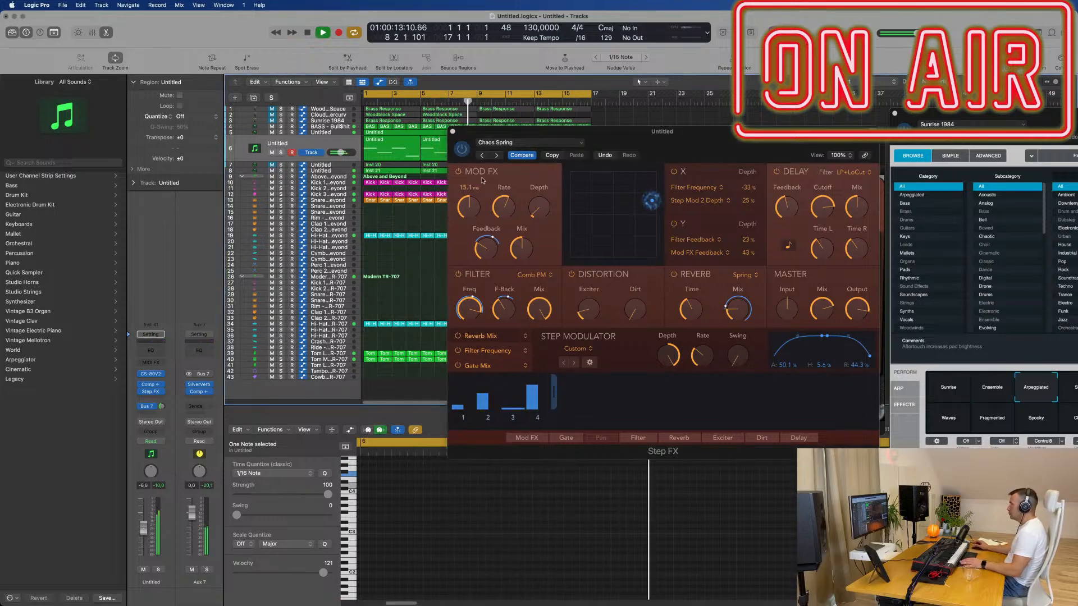
# - Set the lead track's volume to -7.8 dB and bring the Step FX window back in front of the CS-80V2
pyautogui.moveTo(683, 139); pyautogui.dragTo(862, 173)
pyautogui.moveTo(716, 147); pyautogui.dragTo(828, 211)
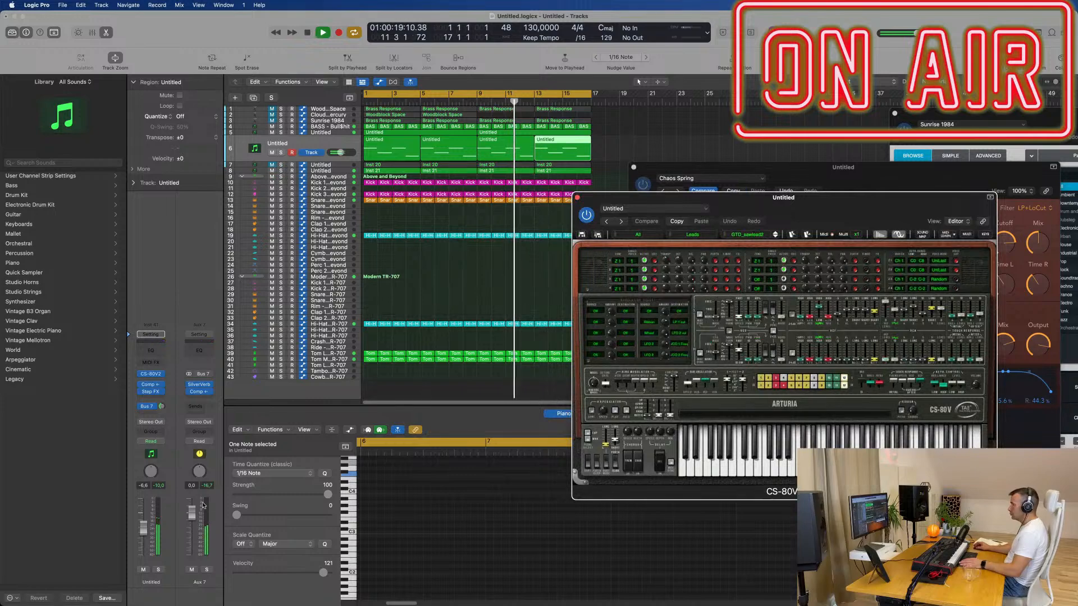
pyautogui.moveTo(144, 527); pyautogui.dragTo(148, 534)
pyautogui.moveTo(774, 167); pyautogui.dragTo(517, 177)
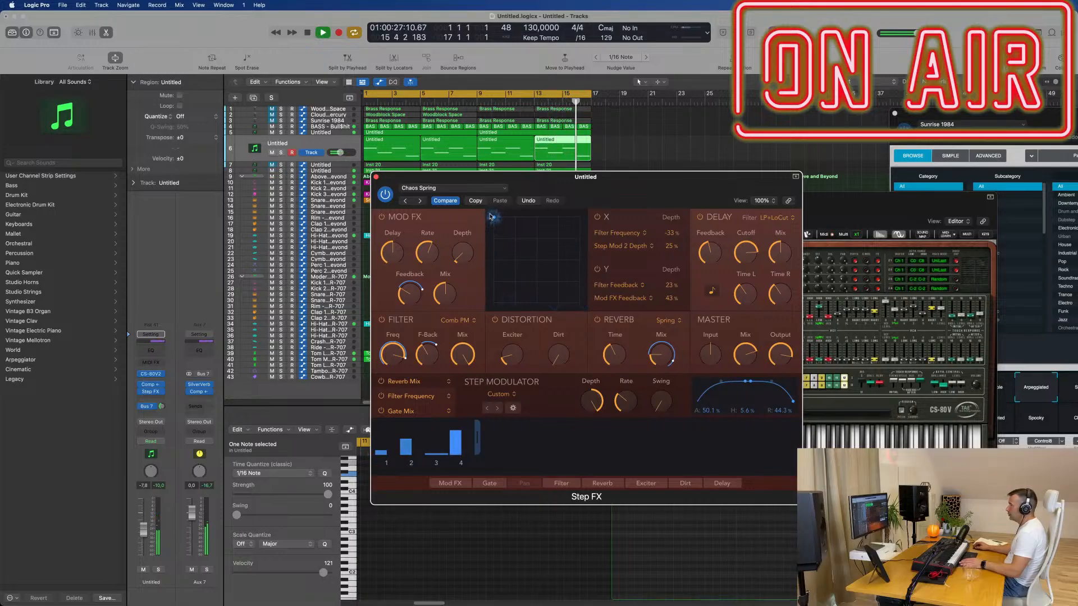
# - Move the Step FX XY pad point close to the centre and set the Mod FX depth to 17%
pyautogui.moveTo(534, 262); pyautogui.dragTo(554, 255)
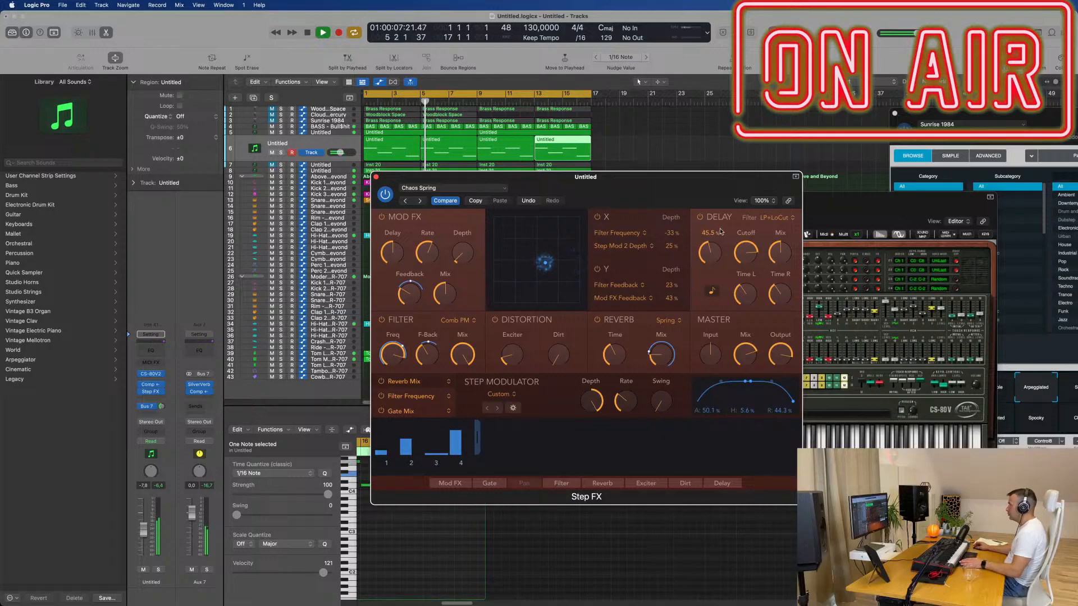
pyautogui.click(701, 218)
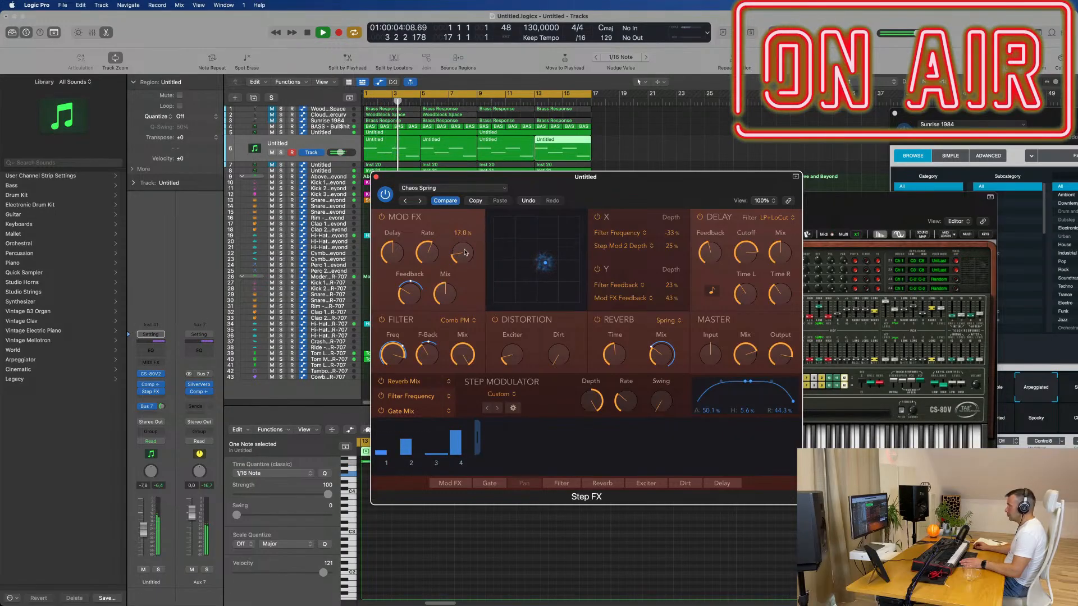
pyautogui.moveTo(627, 179); pyautogui.dragTo(641, 180)
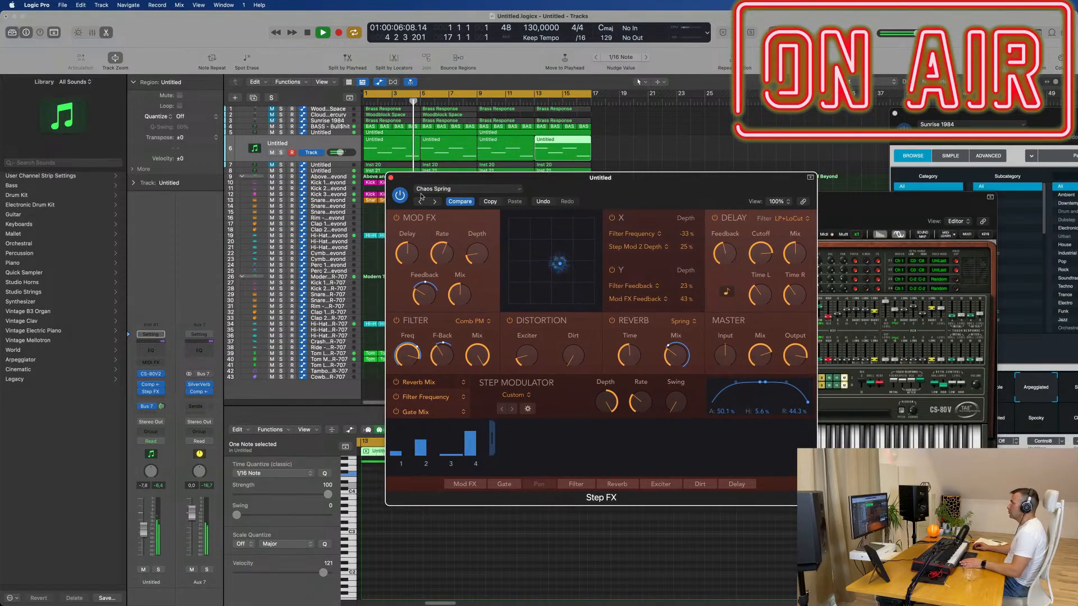
pyautogui.click(391, 177)
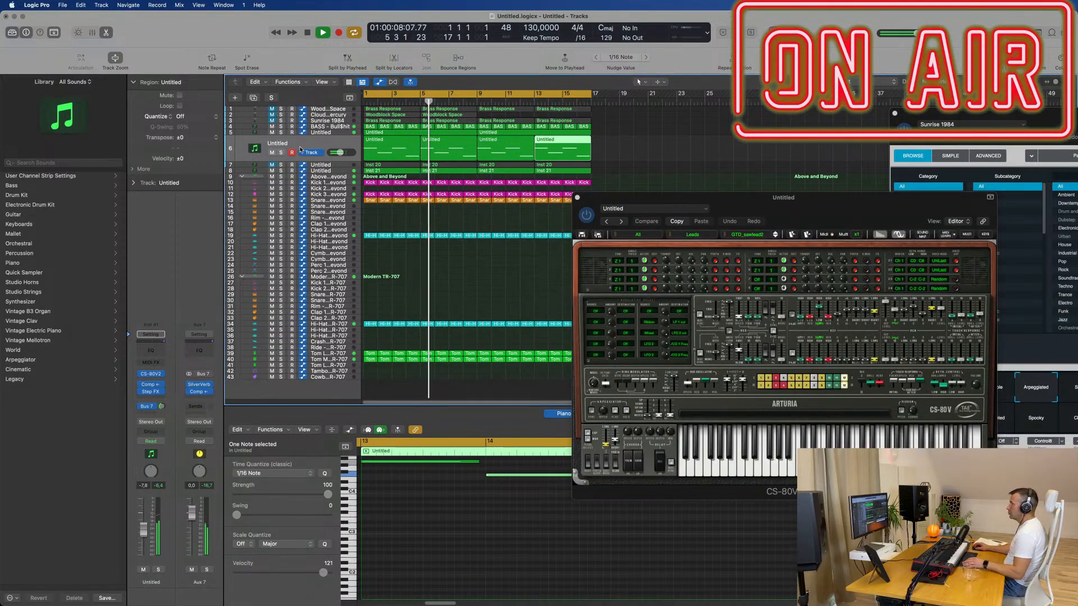
# - Play the loop from the start, fine-tune the lead track's volume and hide the CS-80V2 window
pyautogui.click(258, 148)
pyautogui.press('Return')
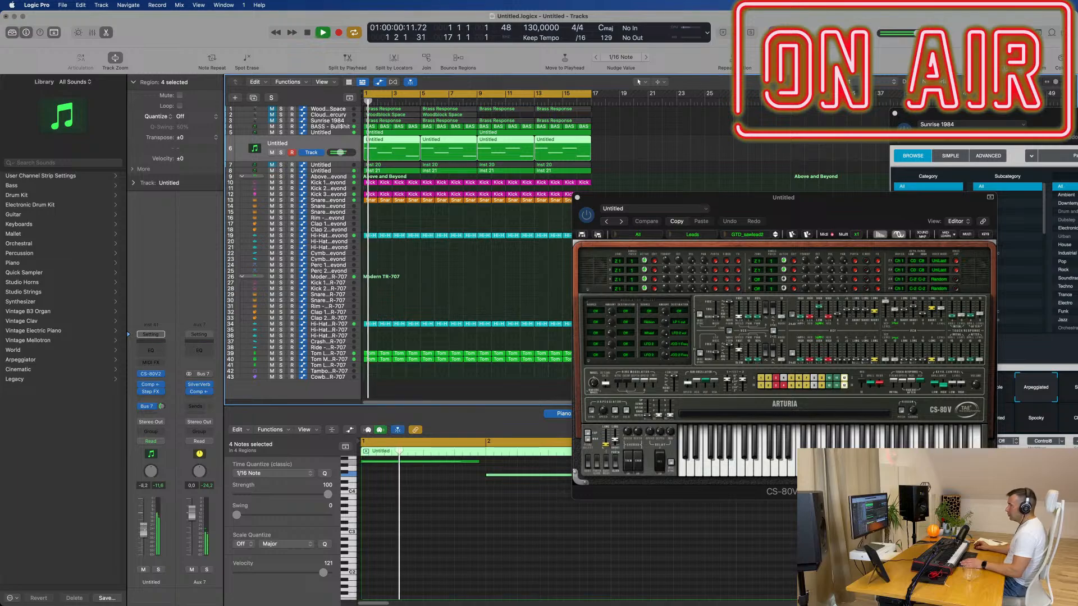
pyautogui.moveTo(146, 534); pyautogui.dragTo(147, 536)
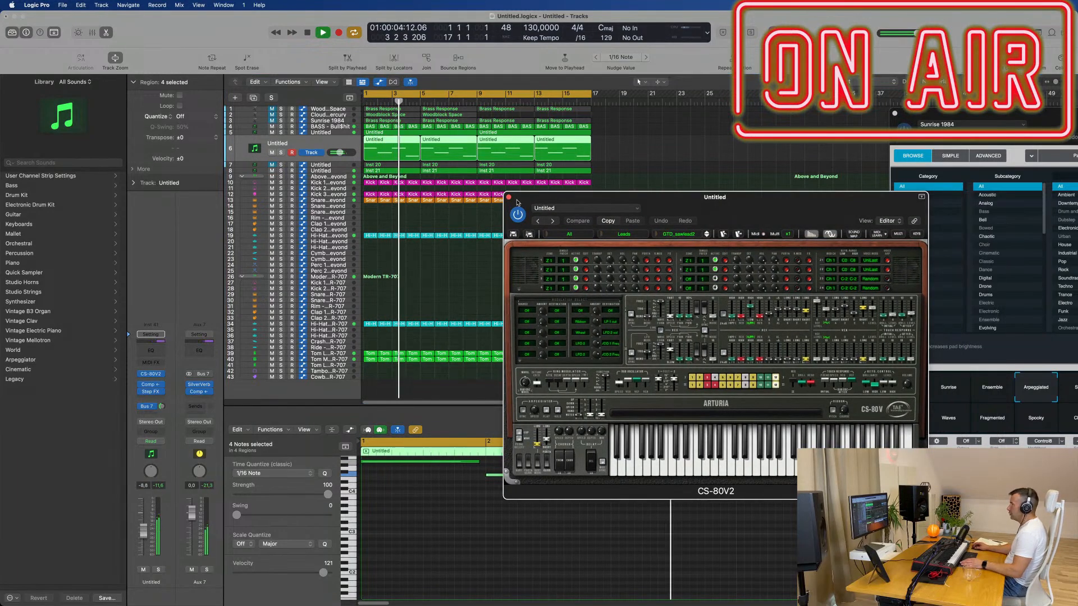
pyautogui.press('v')
pyautogui.press('super+Right')
pyautogui.press('super+Right')
pyautogui.press('super+Right')
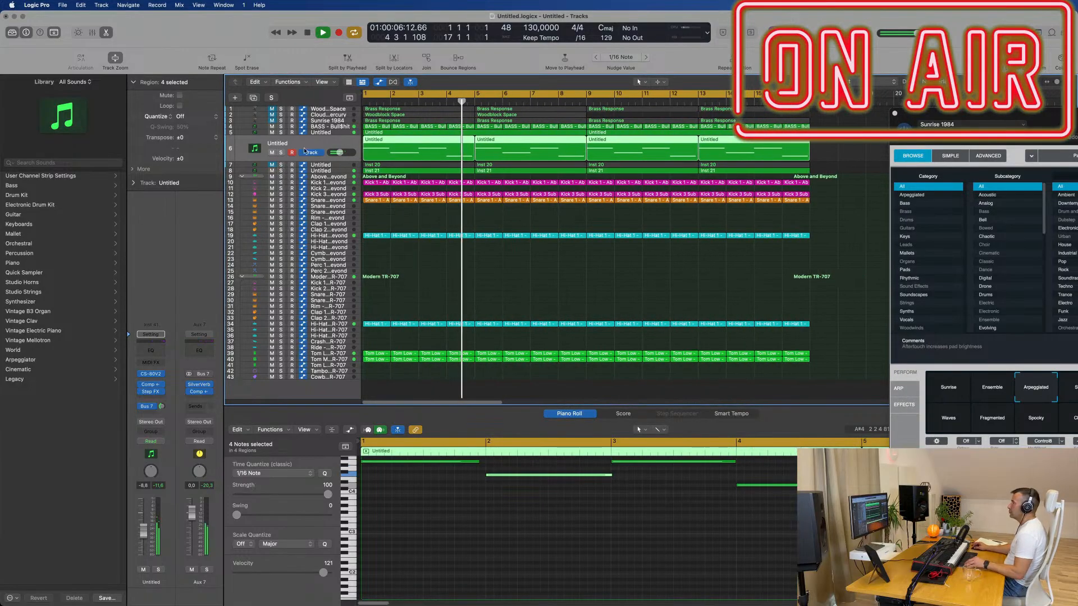
# - Duplicate the BASS - Bull$hit track and copy its sixteen regions onto the new track
pyautogui.click(329, 126)
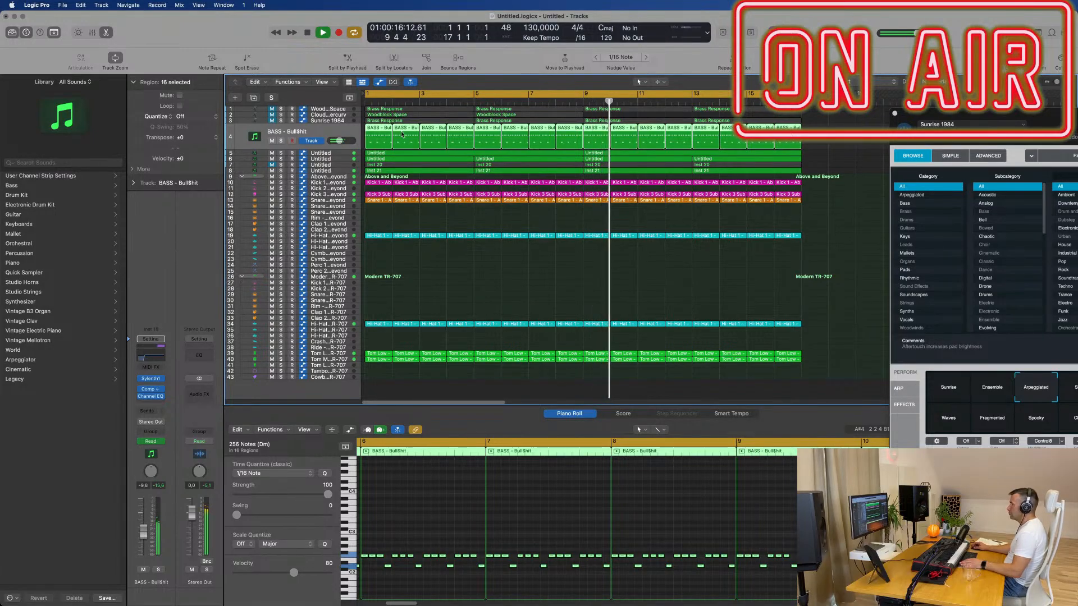
pyautogui.click(428, 579)
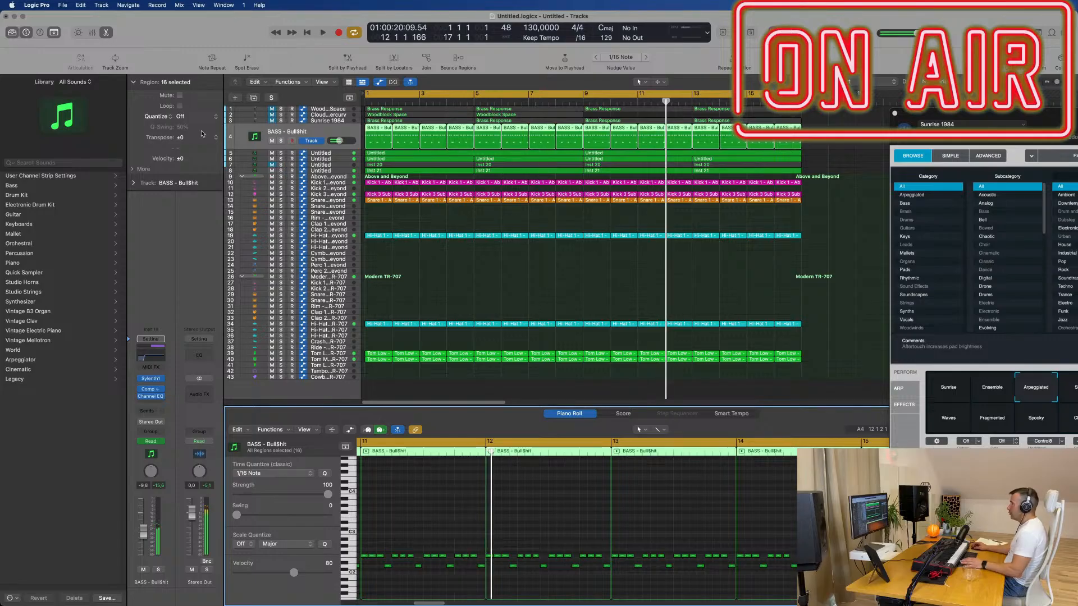
pyautogui.press('Return')
pyautogui.click(329, 137)
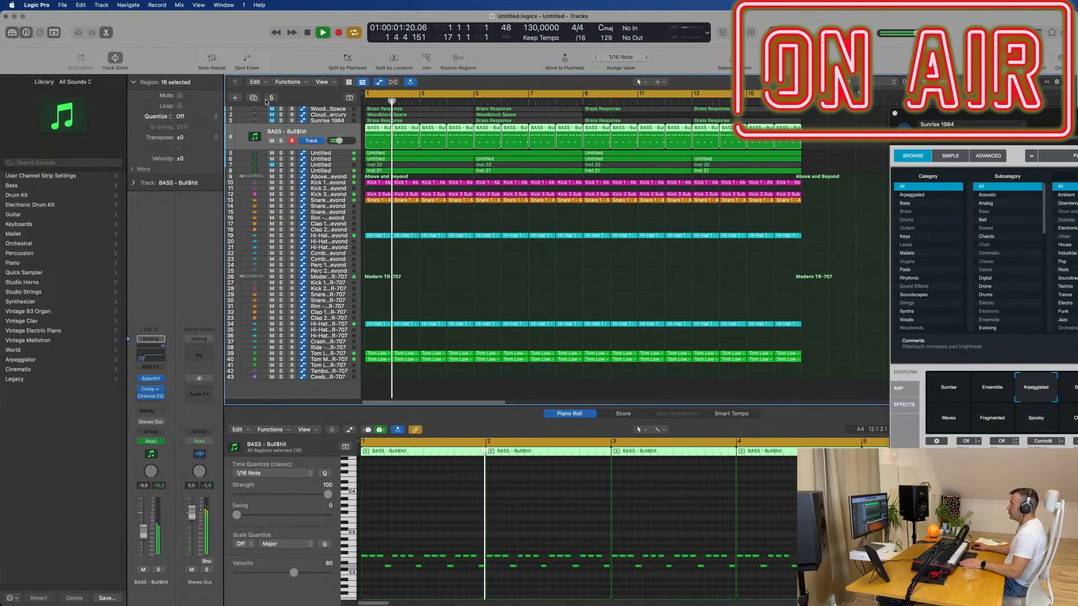
pyautogui.press('super+d')
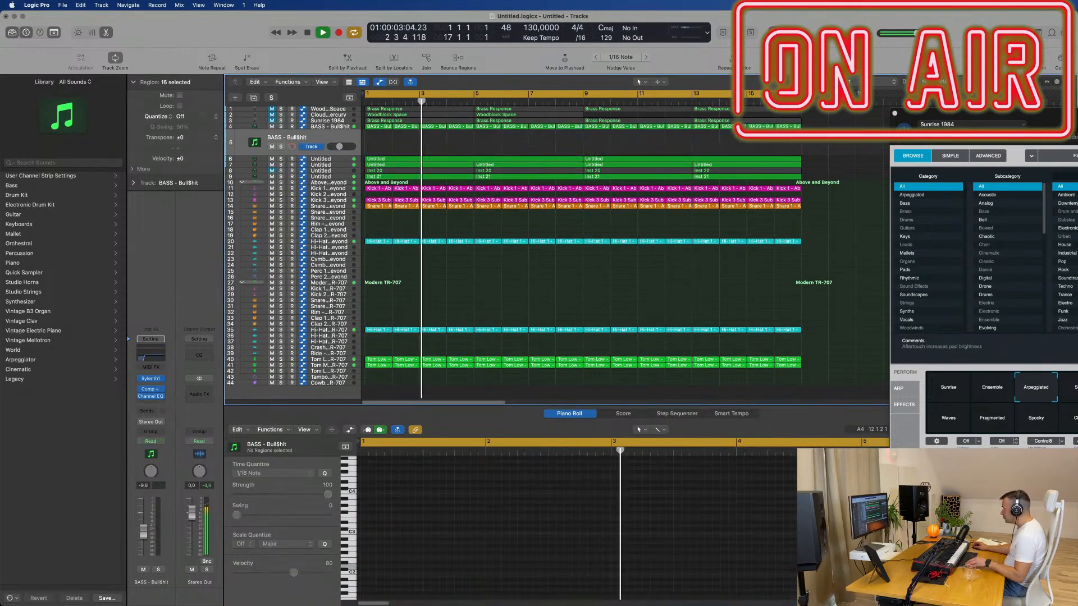
pyautogui.click(376, 128)
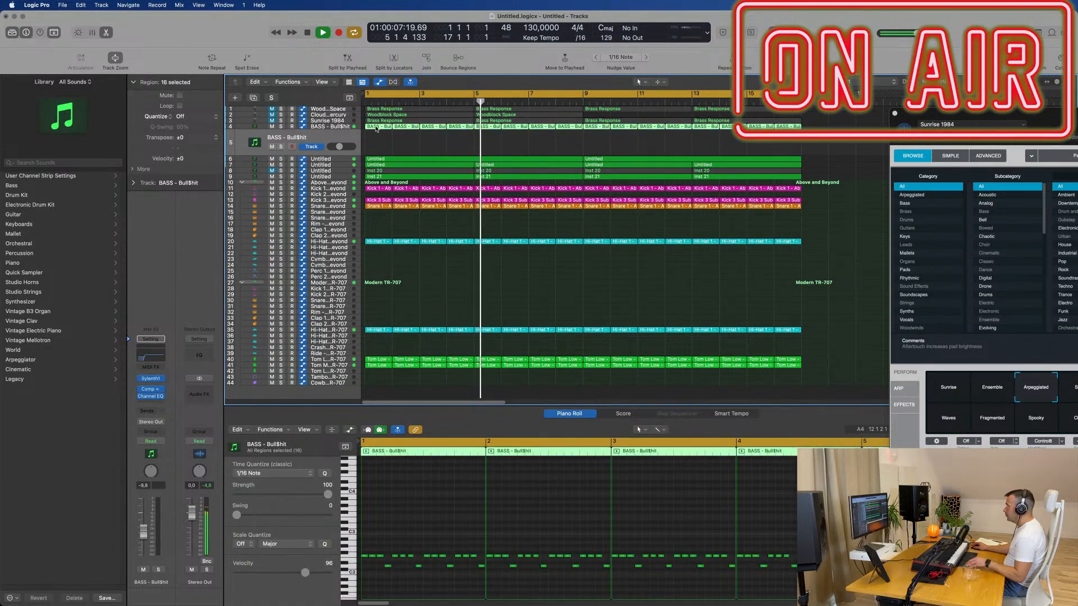
pyautogui.moveTo(370, 129); pyautogui.dragTo(375, 144)
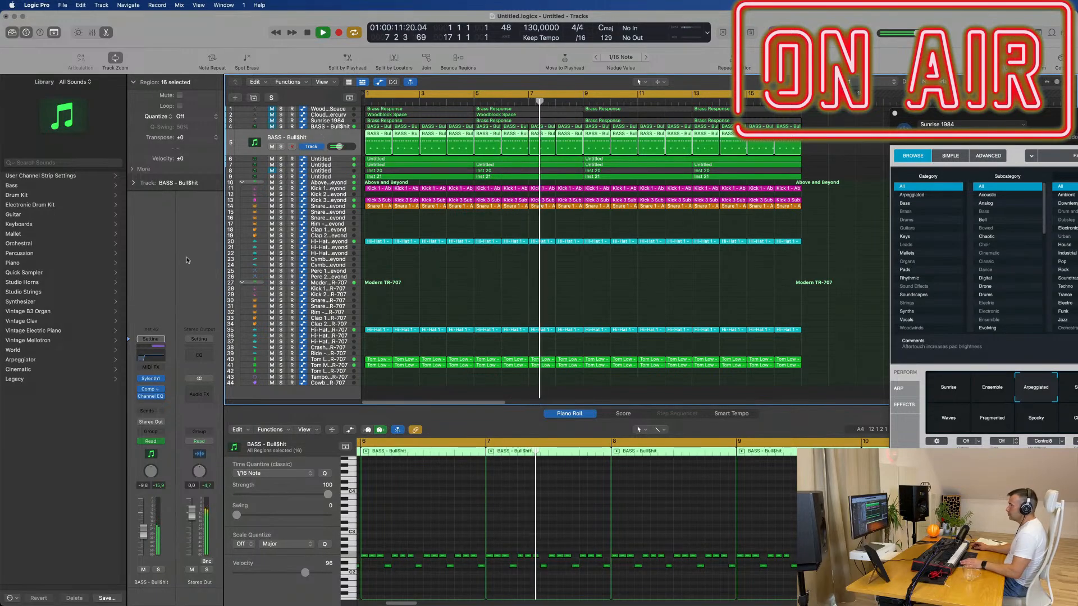
# - Replace Sylenth1 with a stereo Alchemy instrument on the duplicated bass track and restart playback
pyautogui.press('Return')
pyautogui.click(151, 379)
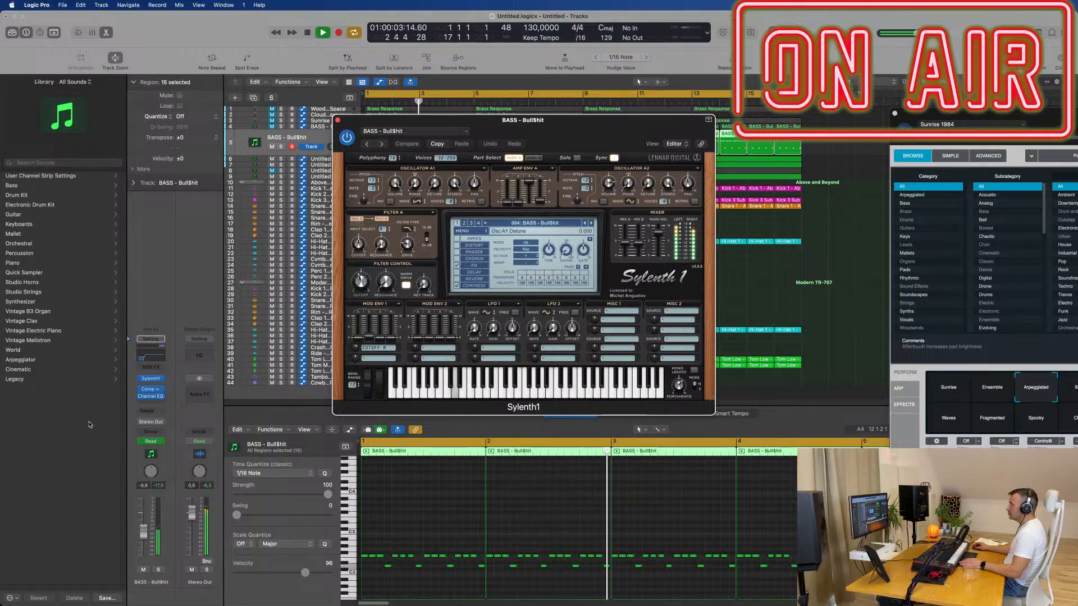
pyautogui.click(162, 380)
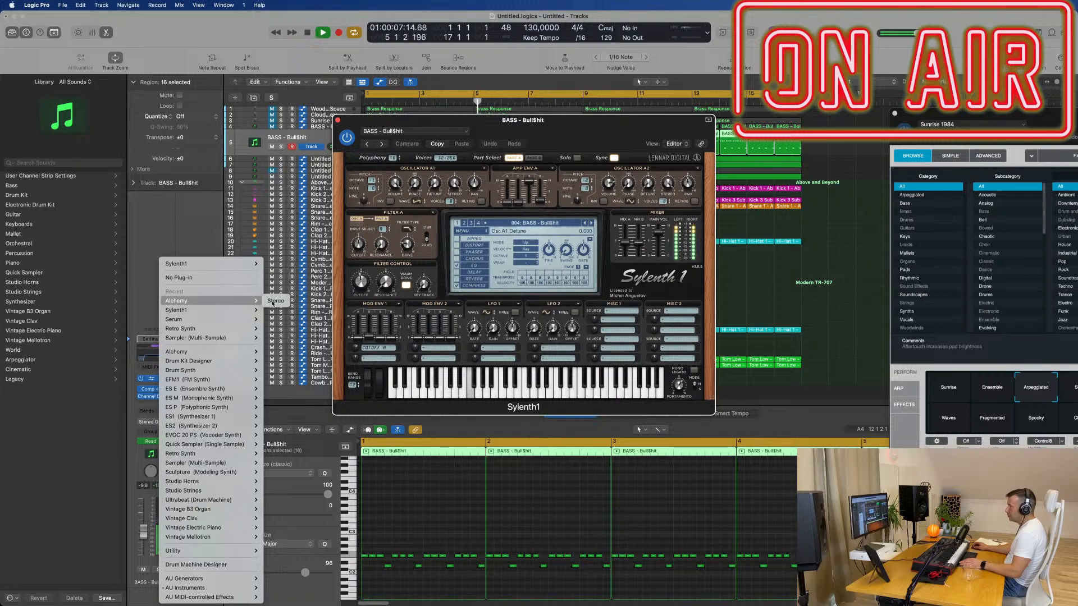
pyautogui.click(338, 120)
pyautogui.click(338, 120)
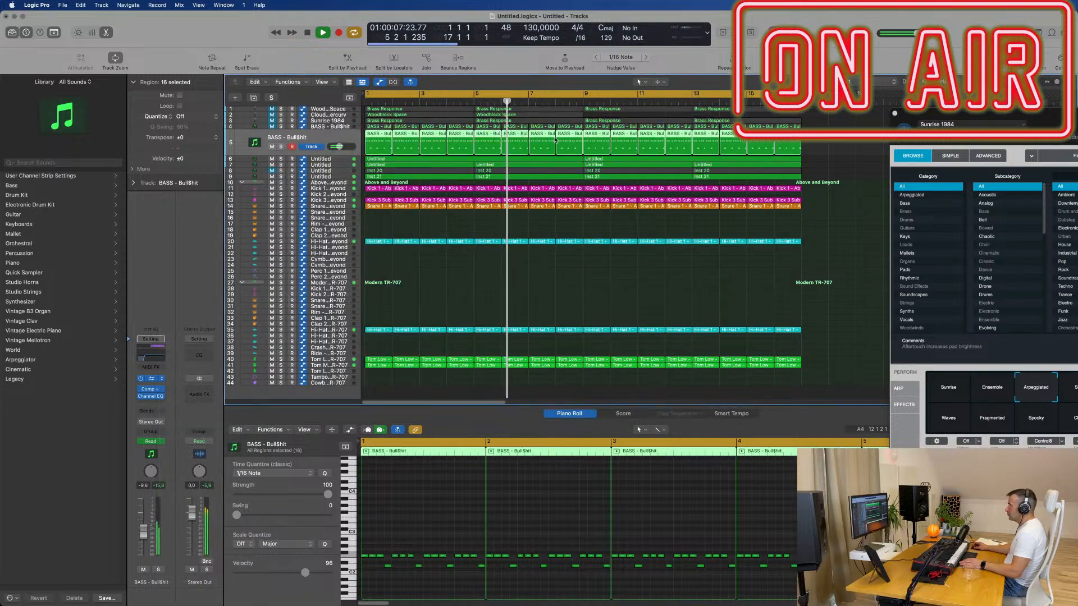
pyautogui.press('space')
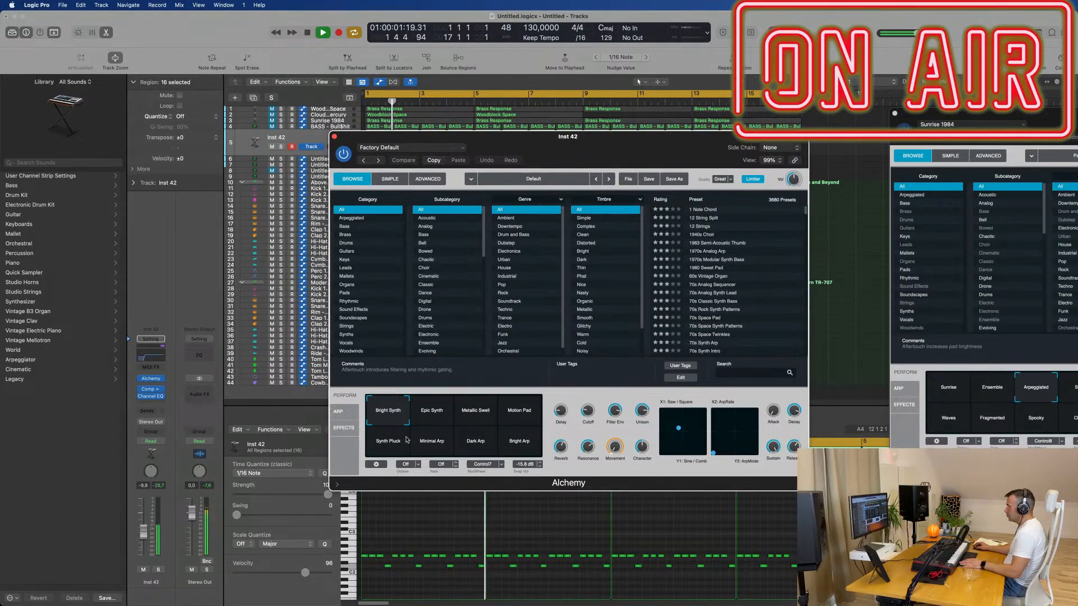
# - Filter the Alchemy presets to Bass, load 1963 Semi-Acoustic Thumb and raise the track's volume to -5.1 dB
pyautogui.click(407, 440)
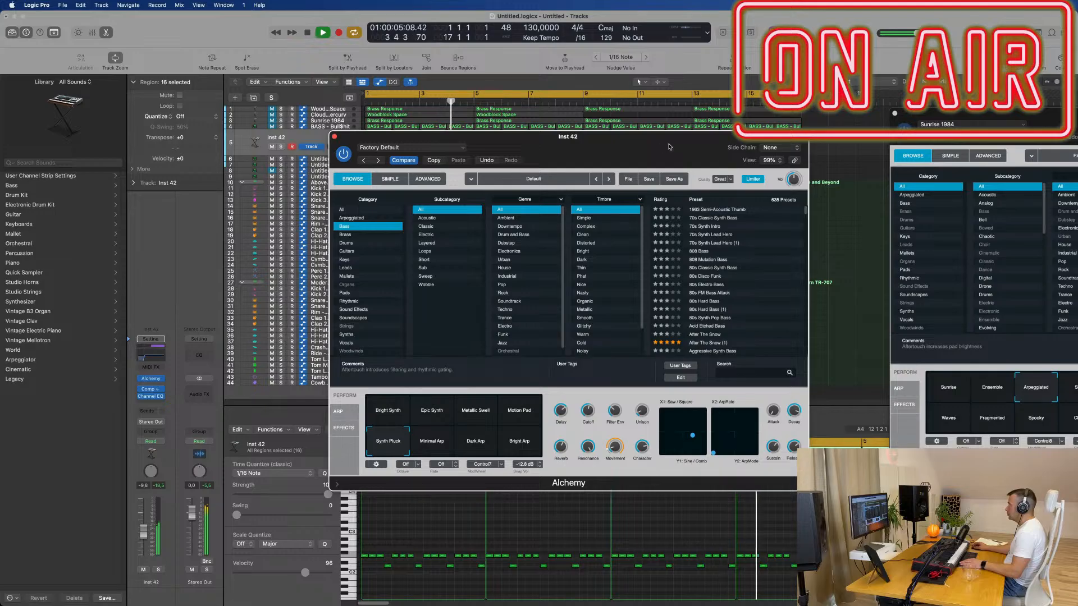
pyautogui.moveTo(670, 147); pyautogui.dragTo(935, 141)
pyautogui.click(977, 203)
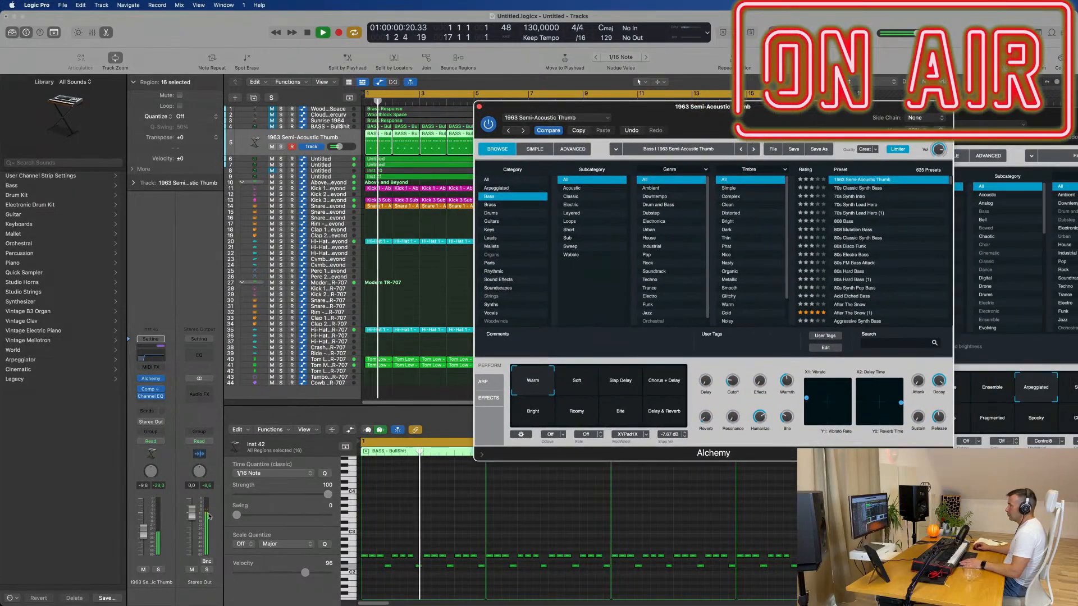
pyautogui.moveTo(144, 532); pyautogui.dragTo(143, 526)
pyautogui.press('Return')
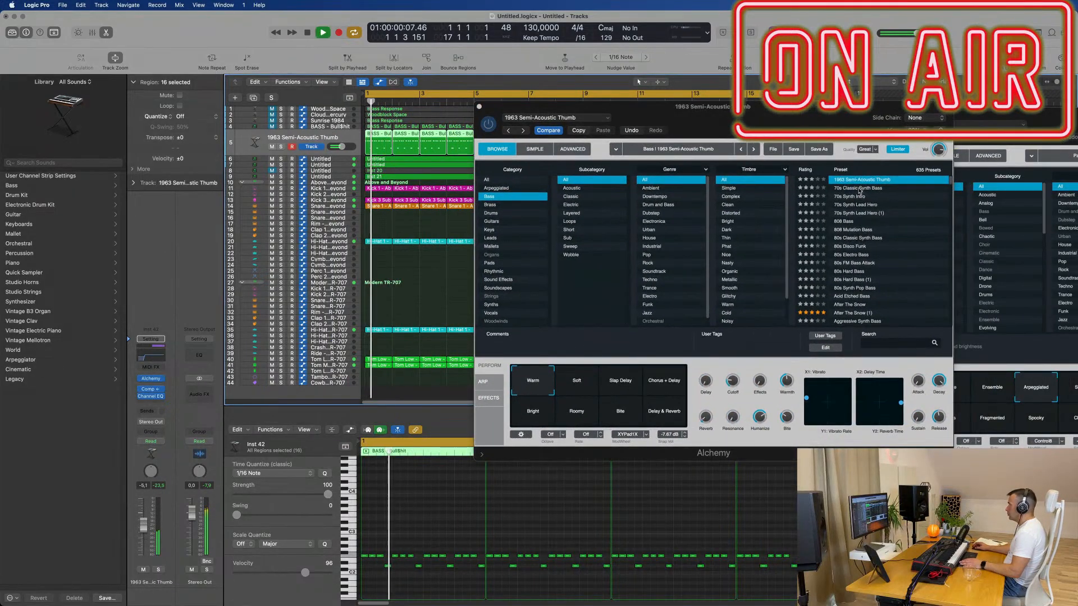
# - Load the 70s Classic Synth Bass preset in Alchemy and set its cutoff to 12.1%
pyautogui.click(860, 190)
pyautogui.moveTo(791, 109); pyautogui.dragTo(732, 138)
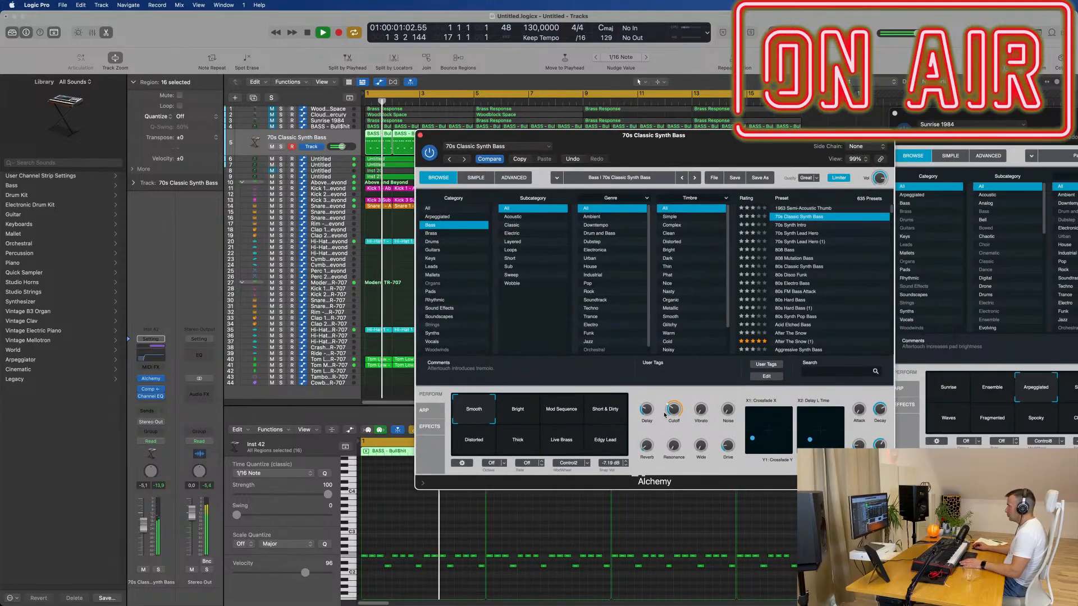
pyautogui.moveTo(673, 411); pyautogui.dragTo(672, 432)
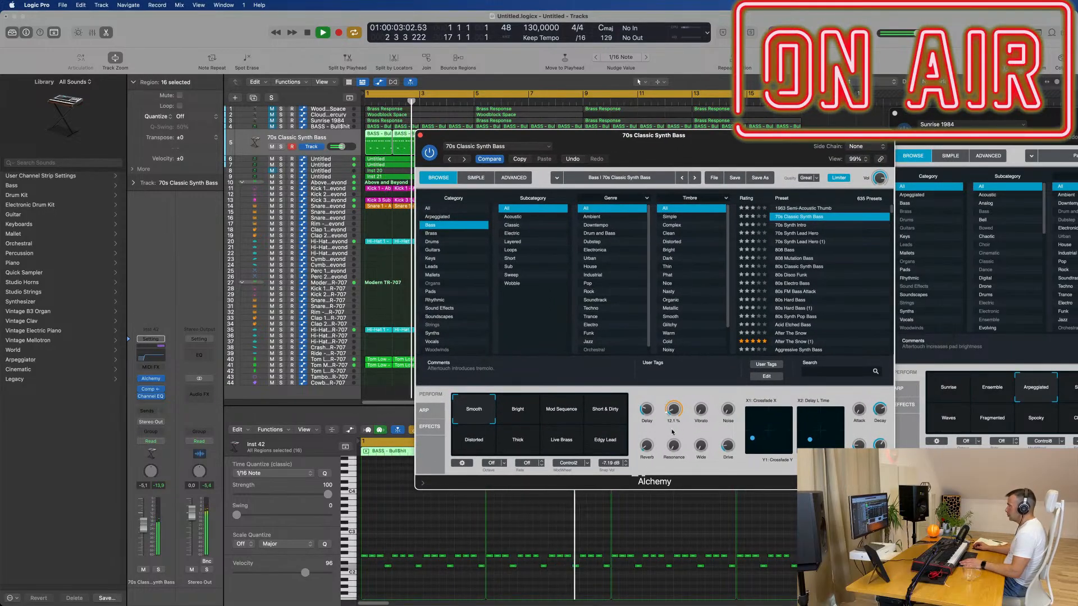
pyautogui.moveTo(672, 136); pyautogui.dragTo(691, 151)
# - Restart playback, lower the 70s Classic Synth Bass track's volume to -6.2 dB and raise the Alchemy cutoff to 24.8%
pyautogui.press('space')
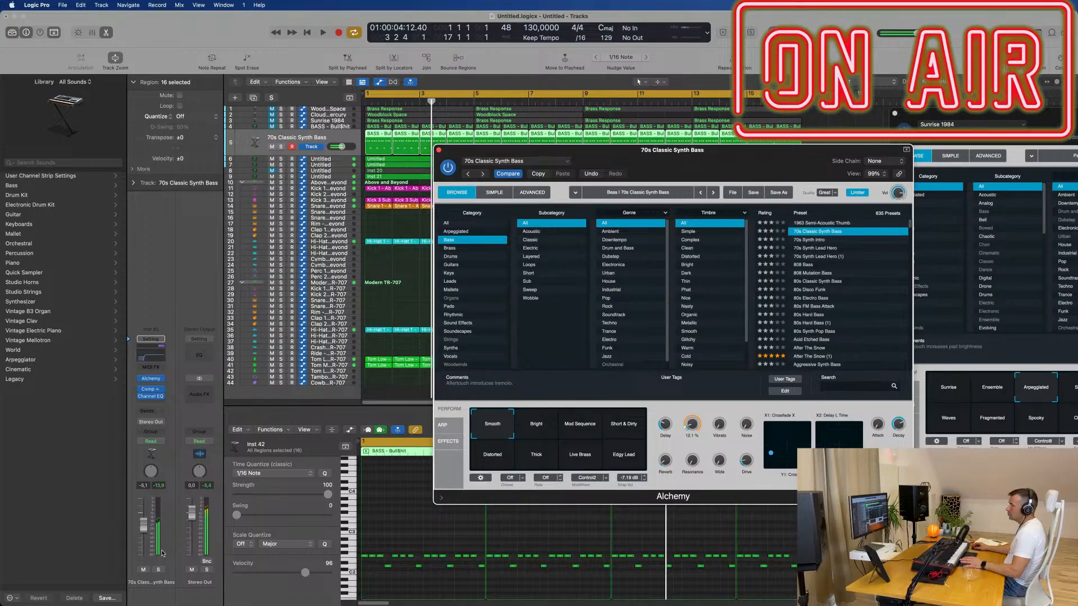
pyautogui.press('space')
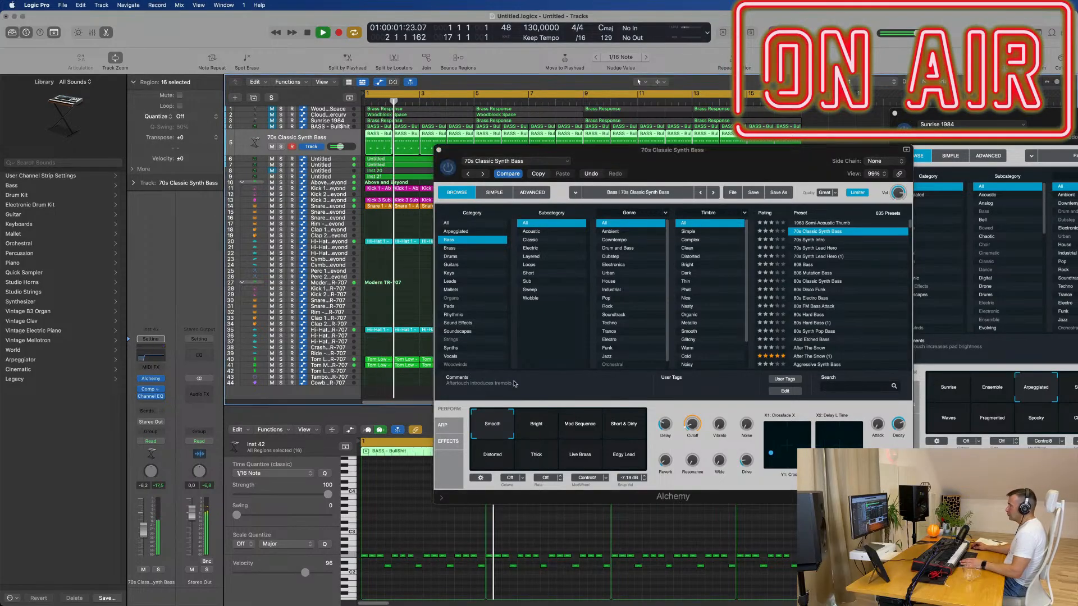
pyautogui.moveTo(690, 432); pyautogui.dragTo(691, 425)
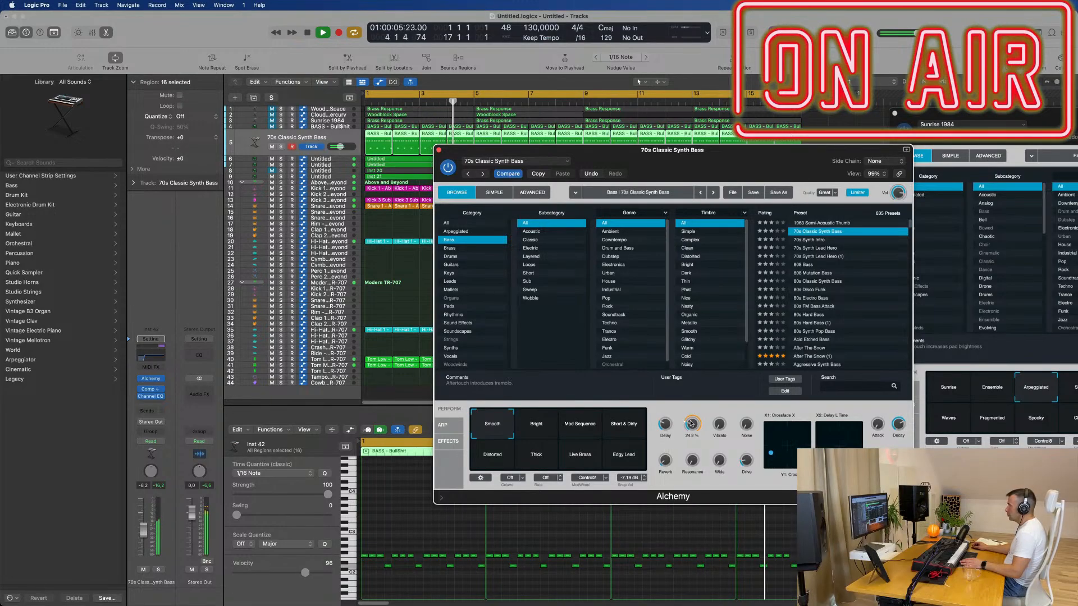
# - Audition 70s Synth Intro and 70s Synth Lead Hero, return to 70s Classic Synth Bass with a lower cutoff and close Alchemy
pyautogui.click(815, 240)
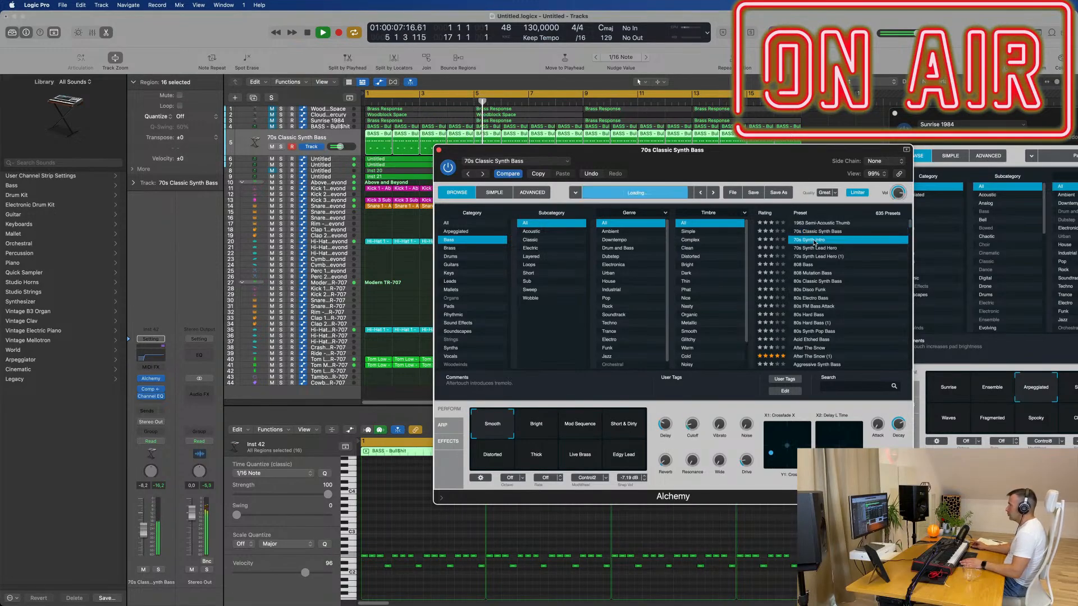
pyautogui.click(820, 248)
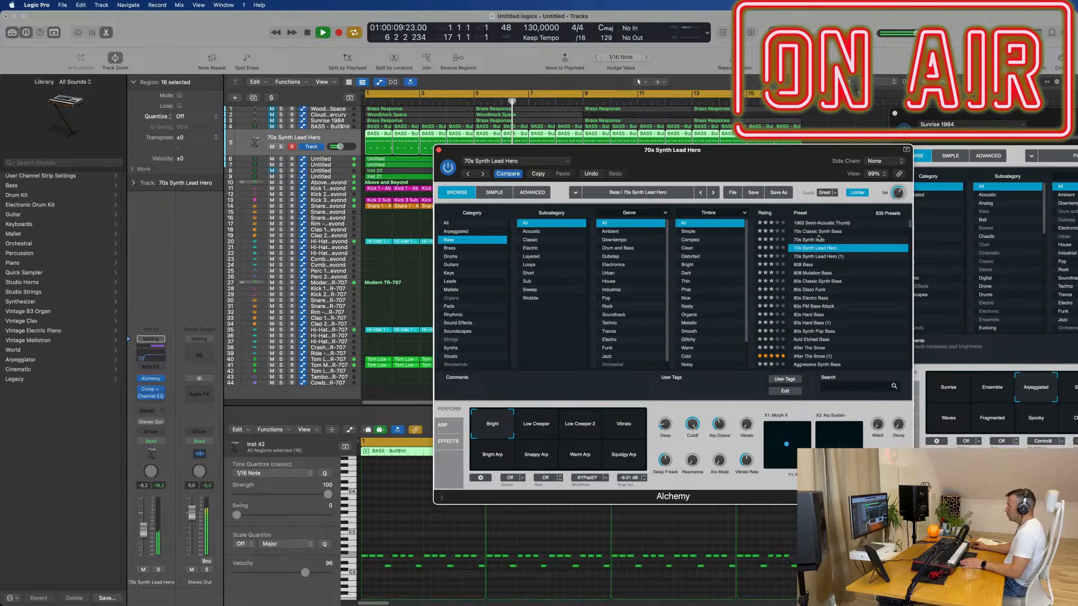
pyautogui.click(817, 232)
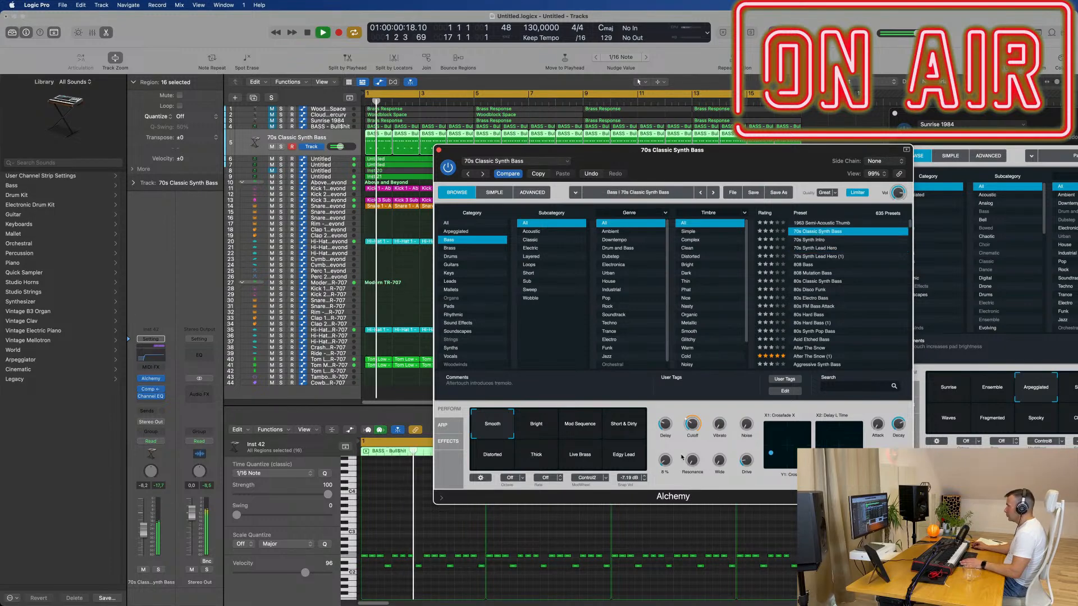
pyautogui.moveTo(690, 434); pyautogui.dragTo(690, 444)
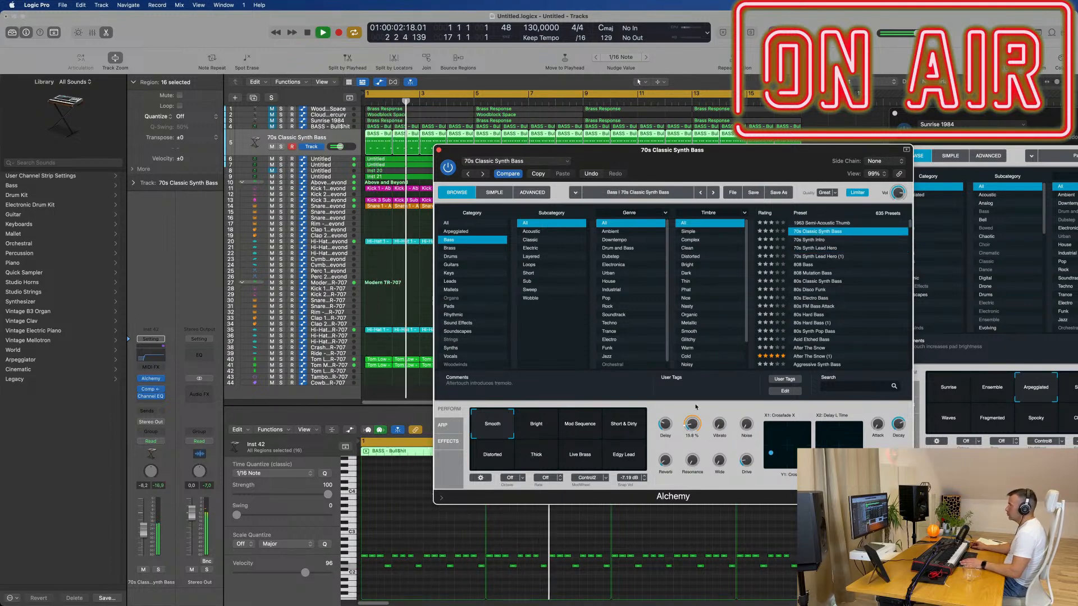
pyautogui.moveTo(726, 163); pyautogui.dragTo(599, 203)
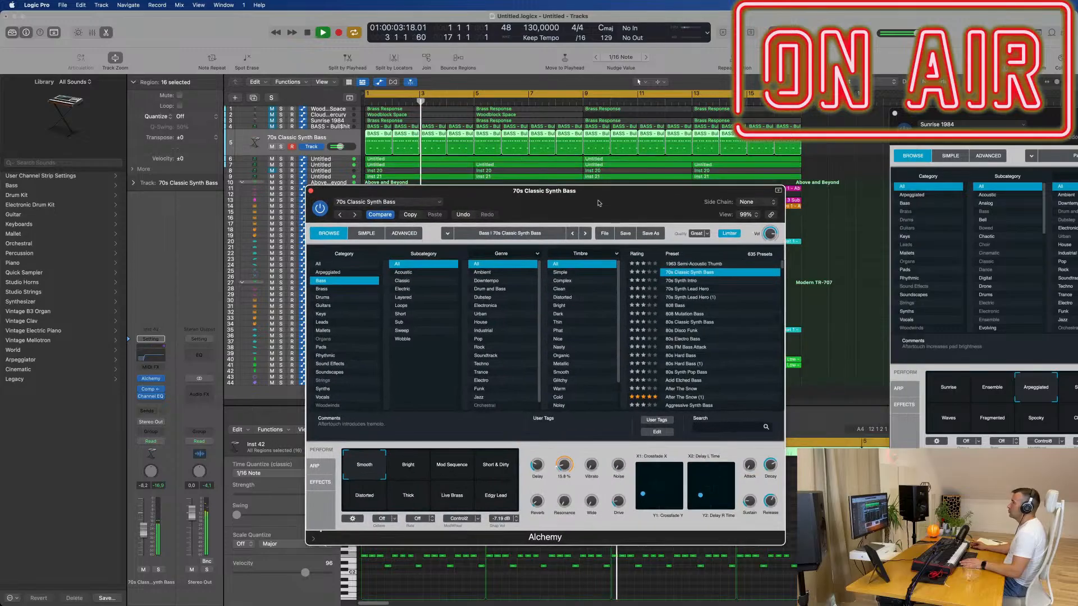
pyautogui.click(310, 191)
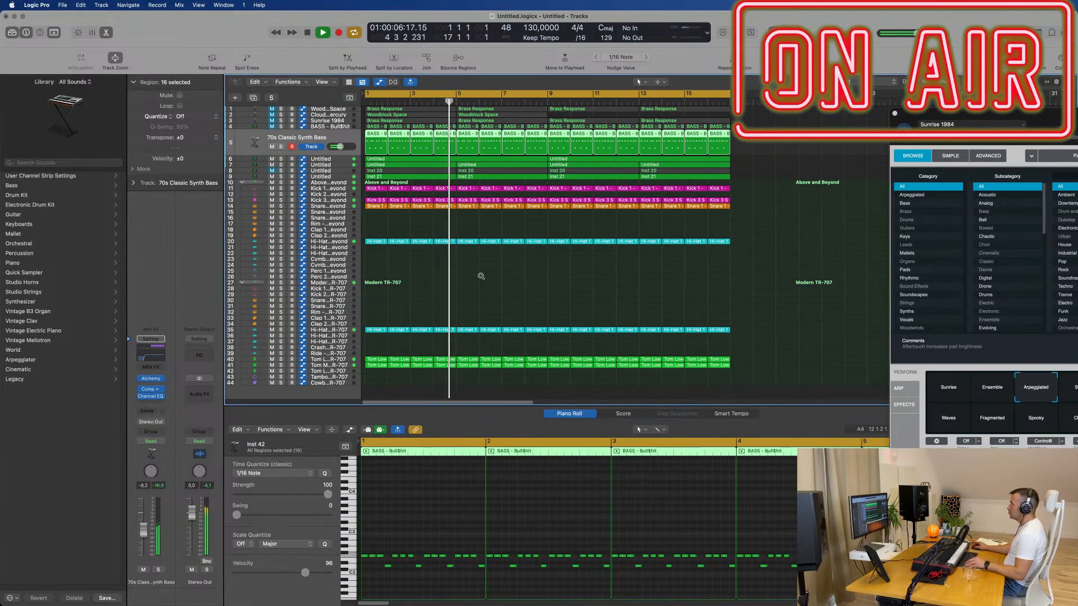
pyautogui.scroll(4, 481, 276)
pyautogui.hscroll(-2, 480, 275)
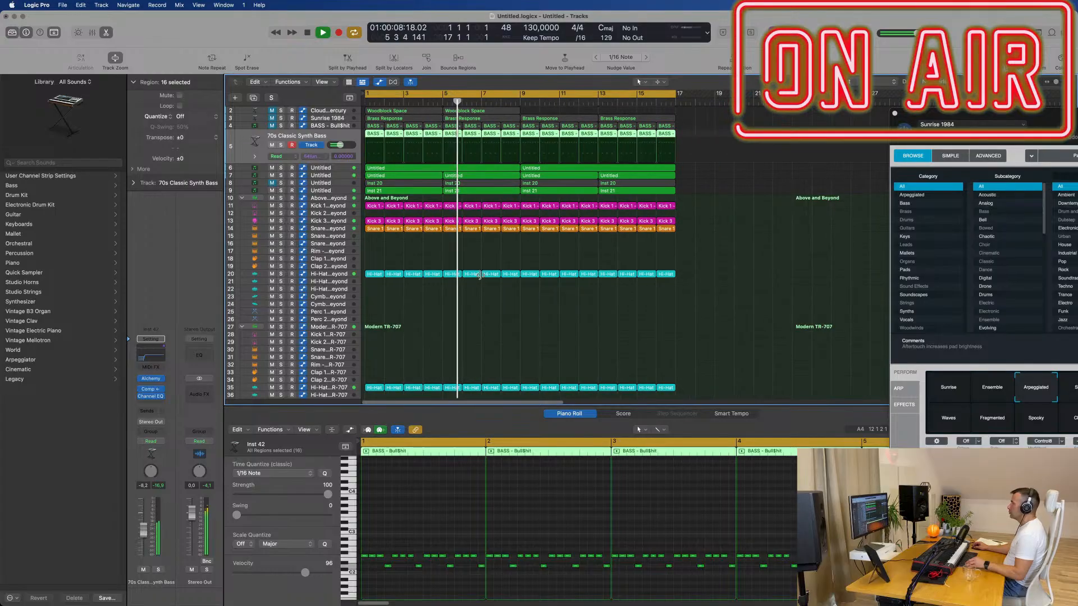
pyautogui.click(449, 259)
pyautogui.hscroll(2, 457, 258)
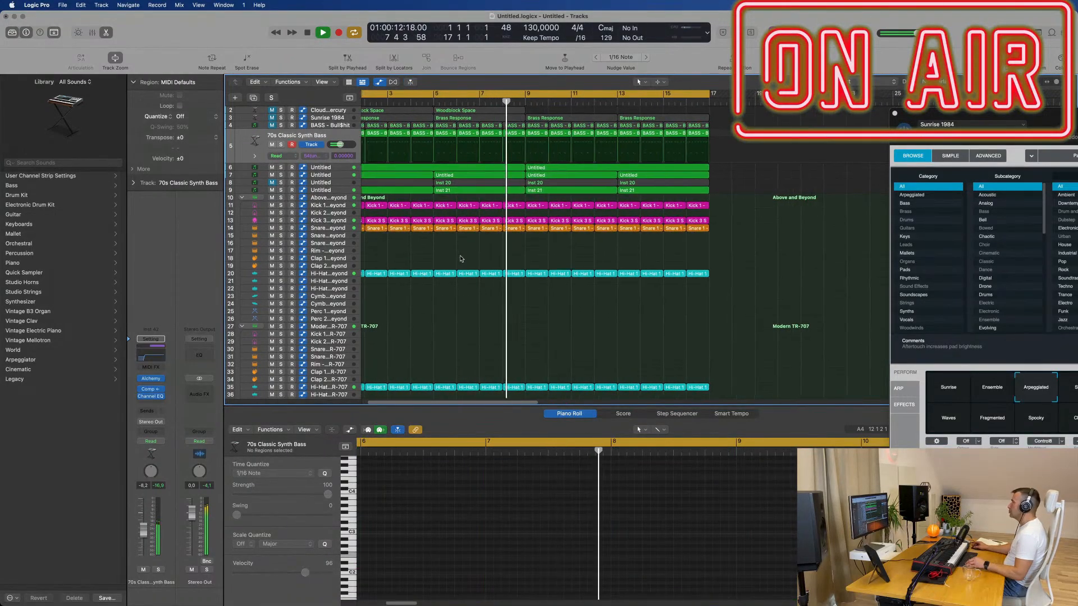
pyautogui.hscroll(-2, 460, 258)
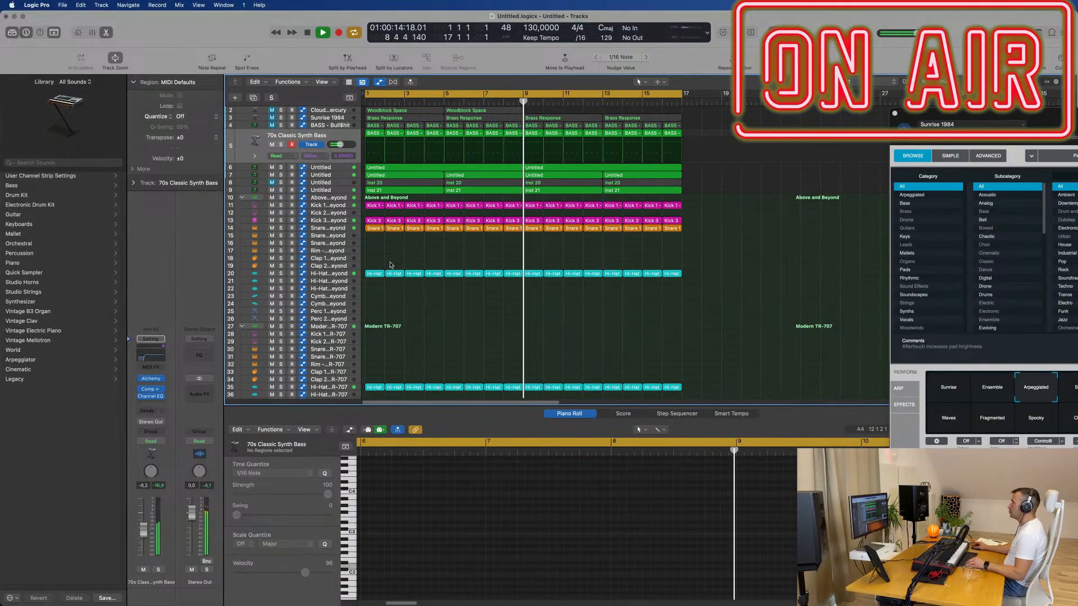